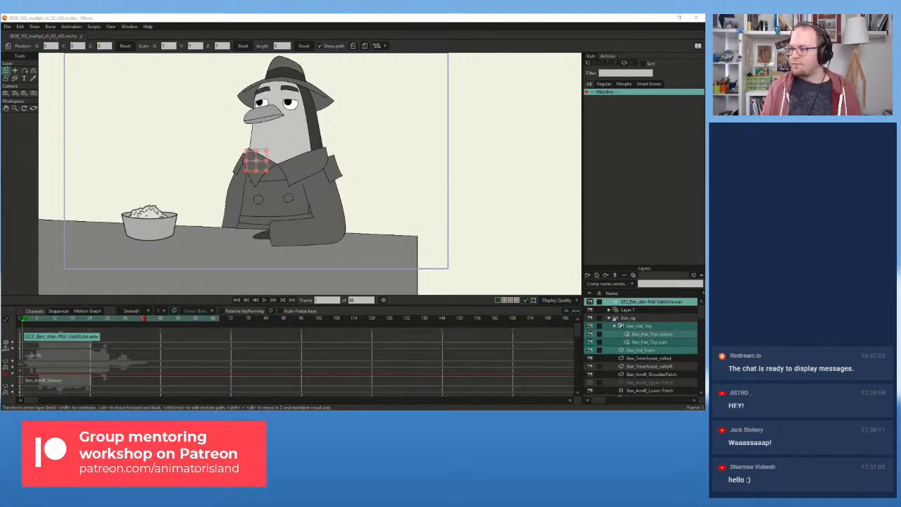
# - Play back the shot from frame 1 with its audio to review the current pose
pyautogui.moveTo(28, 321); pyautogui.dragTo(25, 324)
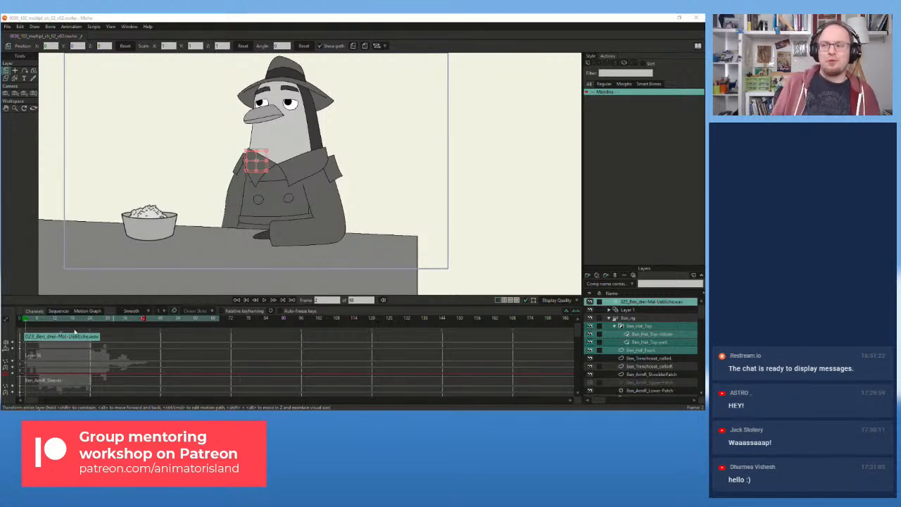
pyautogui.click(23, 320)
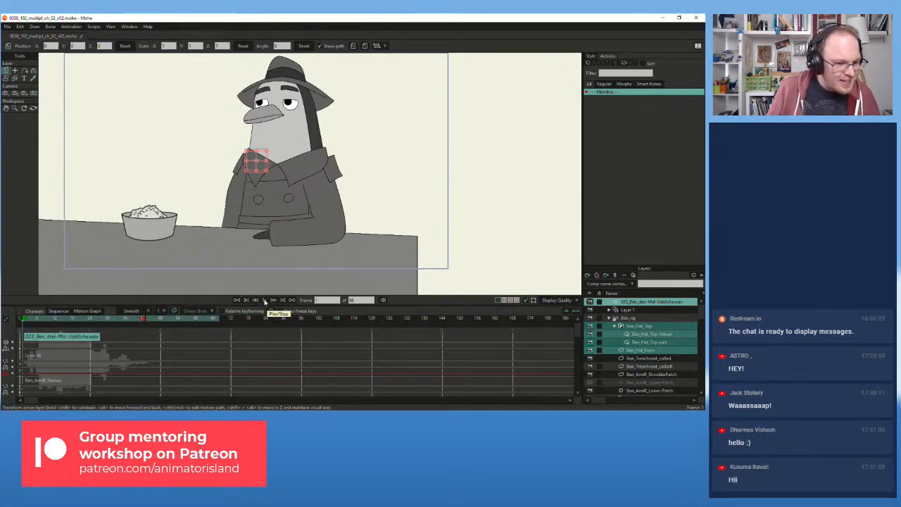
pyautogui.click(264, 300)
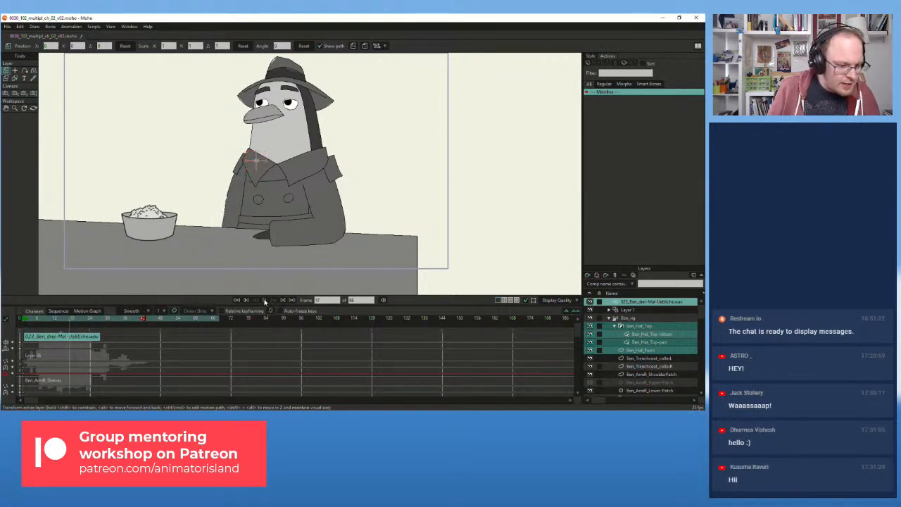
pyautogui.click(264, 301)
# - On frame 2, raise the arm nearest the bowl by moving its lower arm bone in Ben_rig, bringing the hand up beside the chest
pyautogui.click(26, 320)
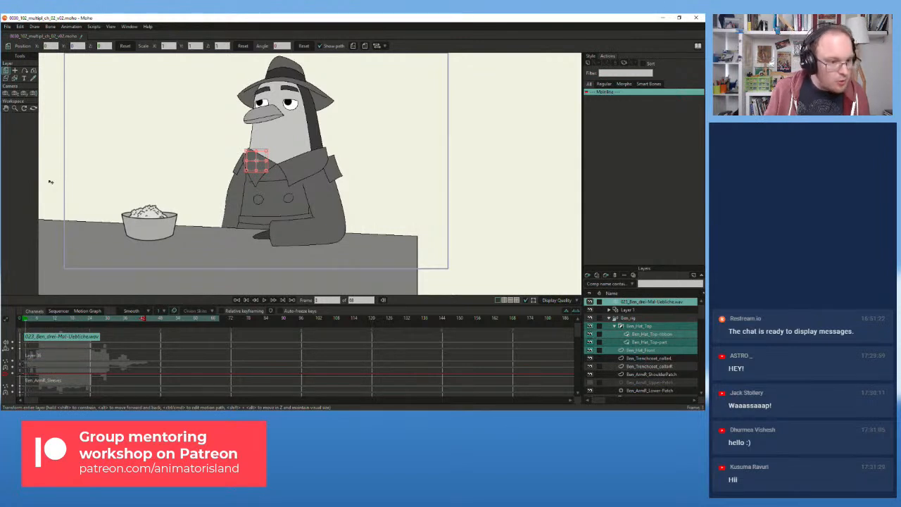
pyautogui.click(628, 318)
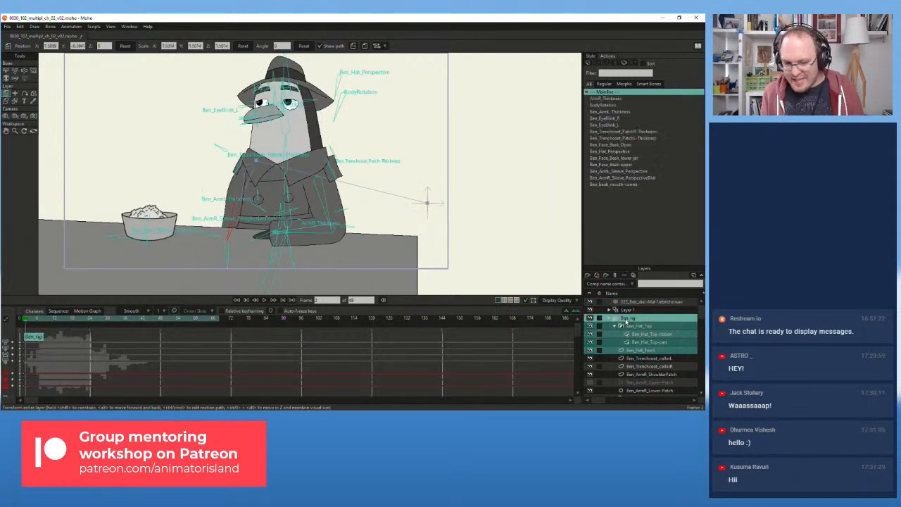
pyautogui.click(15, 70)
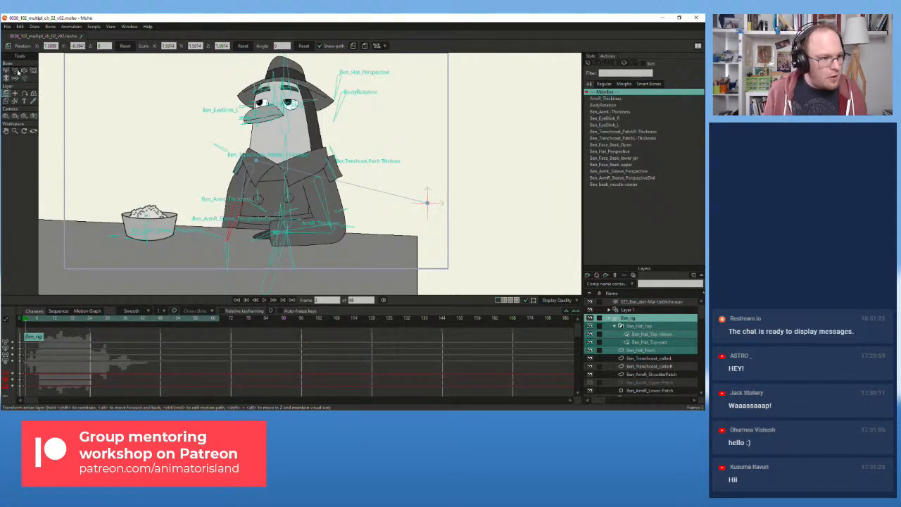
pyautogui.click(222, 213)
pyautogui.moveTo(222, 212); pyautogui.dragTo(220, 169)
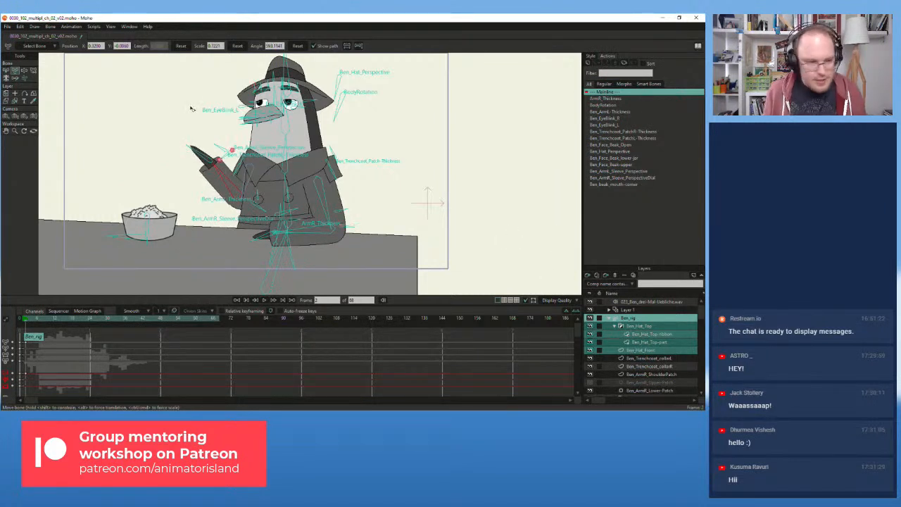
# - Locate the raised hand's layer from the artwork, then show and select the Ben_ArmL_Hand_Three-Fingers layer
pyautogui.click(14, 100)
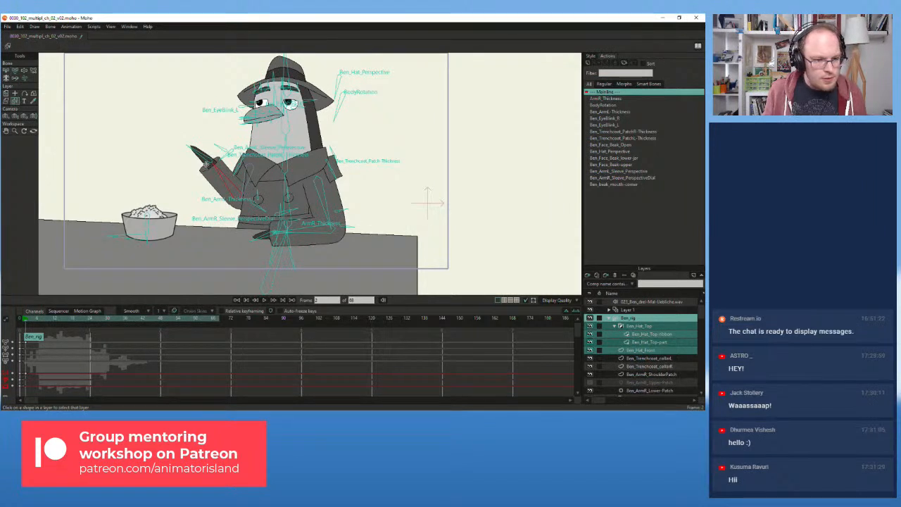
pyautogui.click(206, 163)
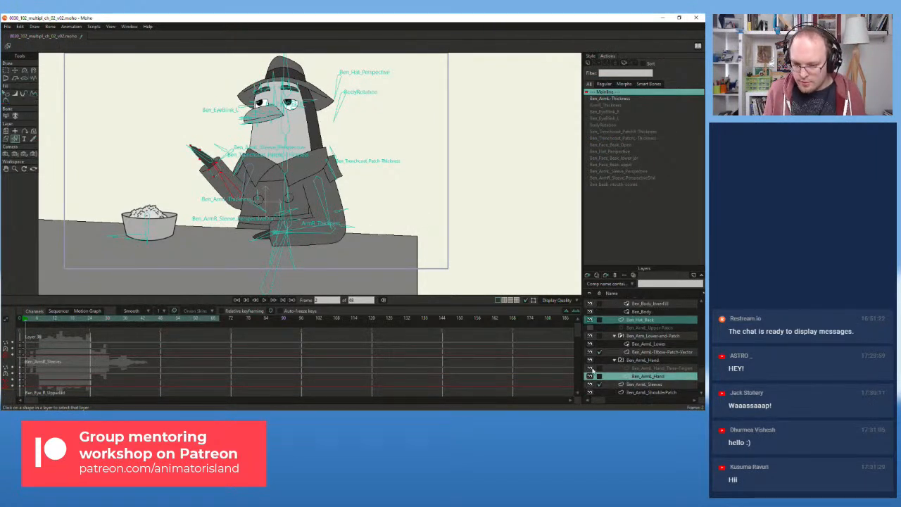
pyautogui.click(644, 368)
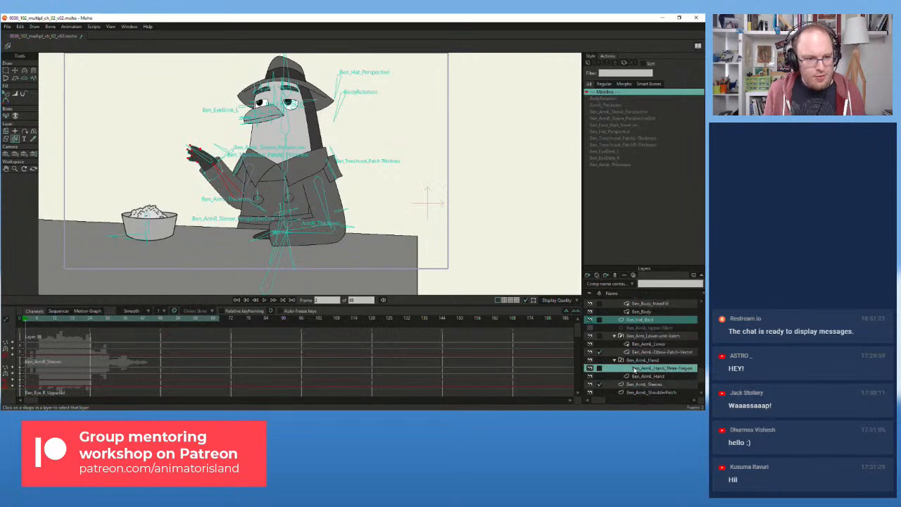
pyautogui.scroll(5, 204, 154)
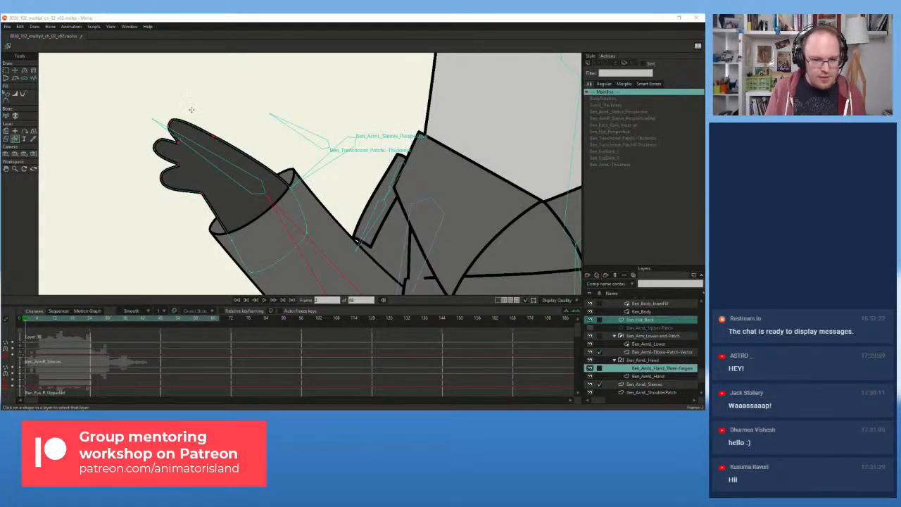
# - On frame 0, pull the outermost finger of the three-fingered hand up and outward to form a thumb
pyautogui.click(23, 321)
pyautogui.click(19, 322)
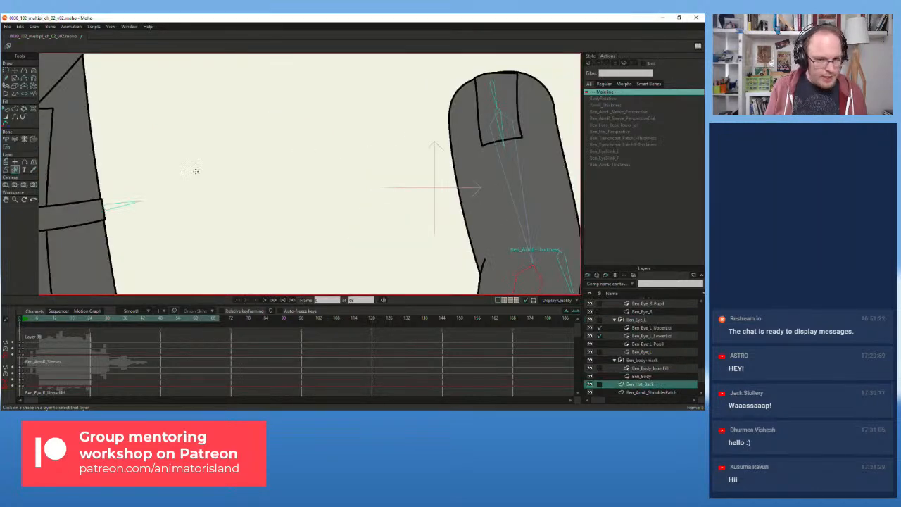
pyautogui.scroll(-5, 165, 183)
pyautogui.moveTo(252, 237); pyautogui.dragTo(252, 190)
pyautogui.scroll(6, 283, 221)
pyautogui.press('t')
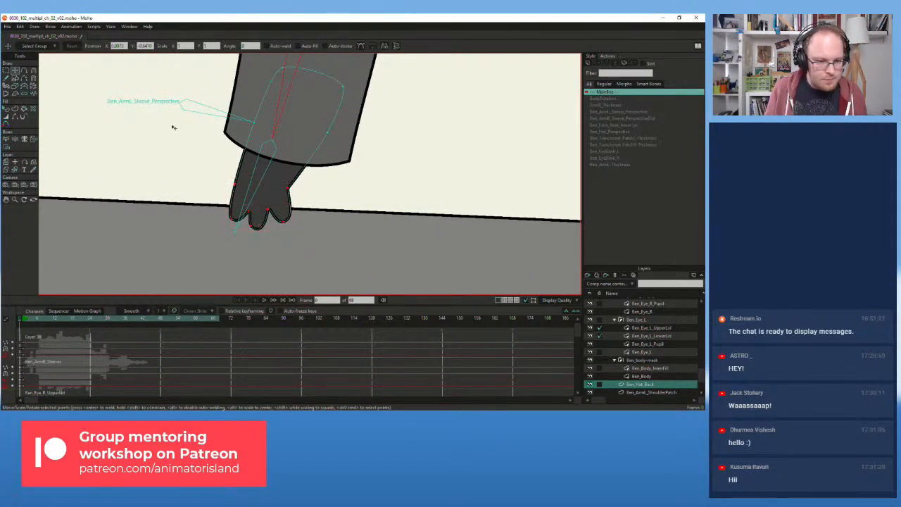
pyautogui.click(237, 185)
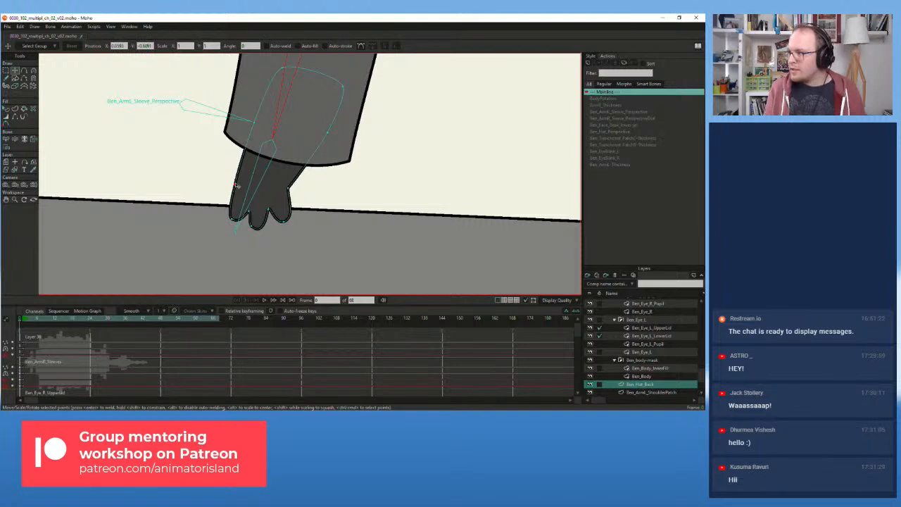
pyautogui.scroll(3, 237, 185)
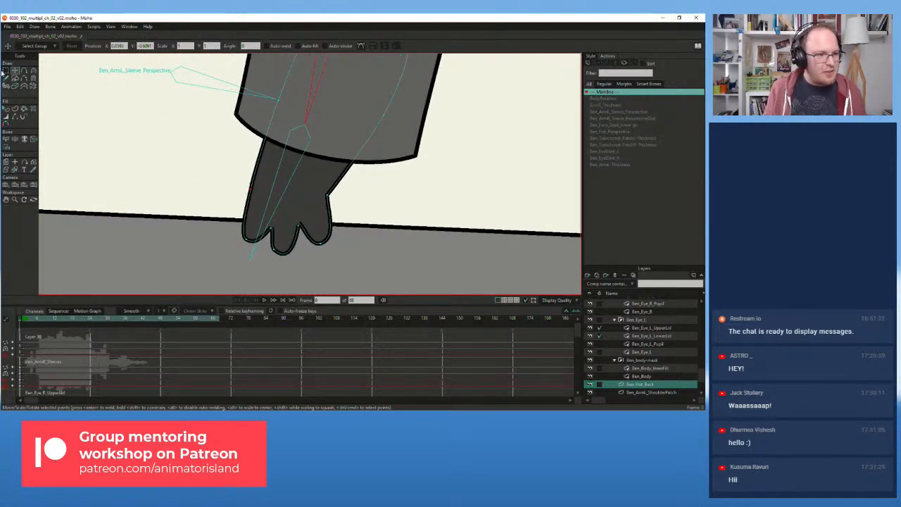
pyautogui.click(24, 70)
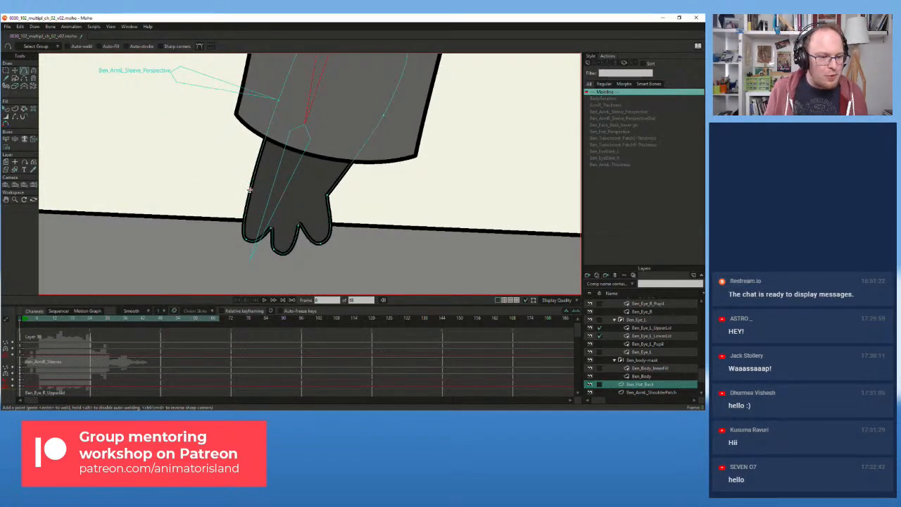
pyautogui.click(15, 70)
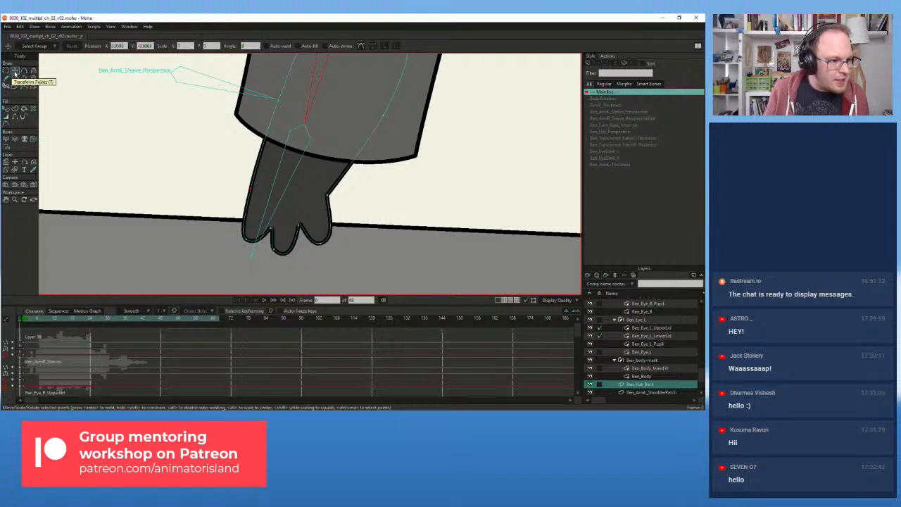
pyautogui.moveTo(247, 239); pyautogui.dragTo(232, 201)
pyautogui.moveTo(273, 230); pyautogui.dragTo(254, 184)
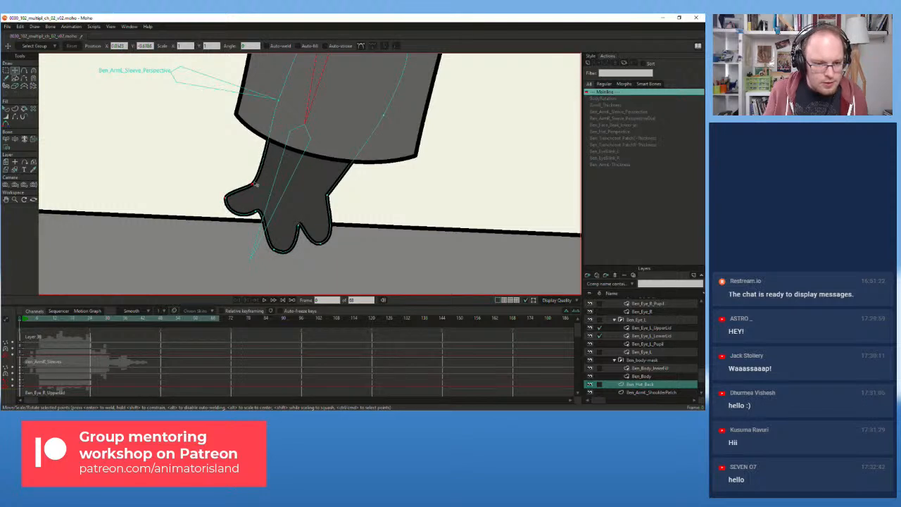
# - Turn on the Bezier handles and reshape the thumb tip and the two remaining fingers, shifting the fingers towards the thumb
pyautogui.click(226, 198)
pyautogui.click(360, 46)
pyautogui.moveTo(226, 185)
pyautogui.mouseDown()
pyautogui.moveTo(226, 206)
pyautogui.moveTo(218, 205)
pyautogui.moveTo(226, 205)
pyautogui.moveTo(220, 189)
pyautogui.mouseUp()
pyautogui.moveTo(245, 221); pyautogui.dragTo(244, 212)
pyautogui.moveTo(278, 254); pyautogui.dragTo(272, 261)
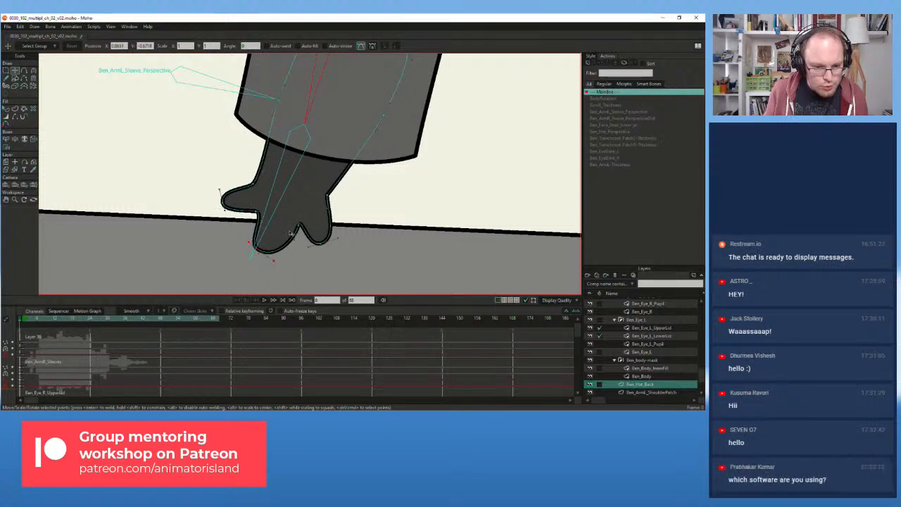
pyautogui.moveTo(301, 227); pyautogui.dragTo(319, 261)
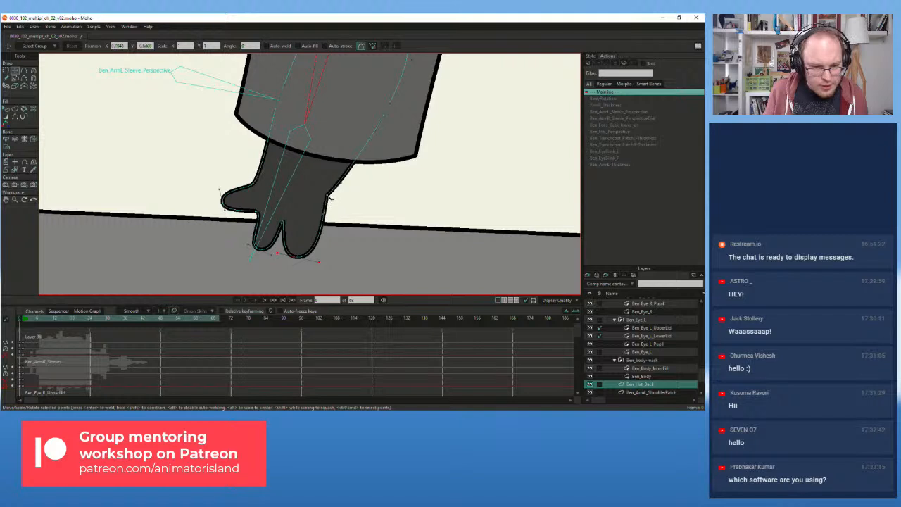
# - Add a point on the outer edge of the last finger, narrow that finger with it, and smooth the palm edge above
pyautogui.click(24, 71)
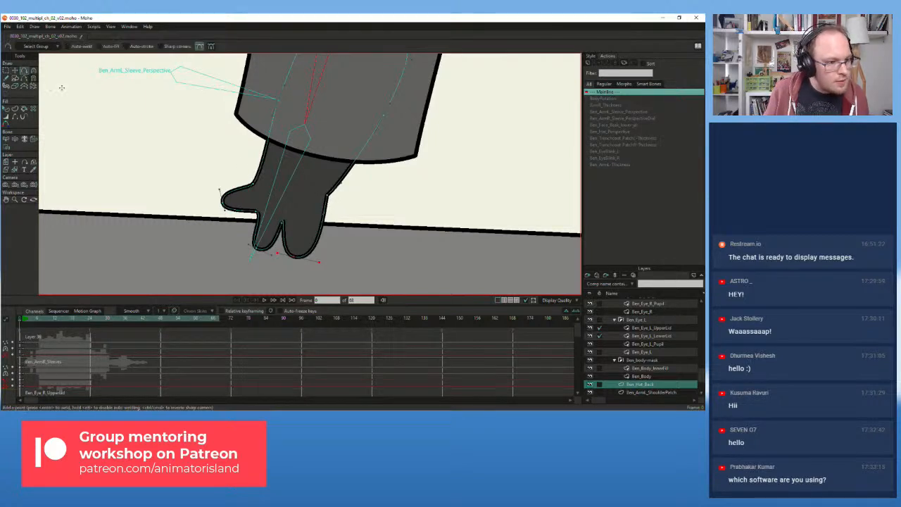
pyautogui.click(322, 223)
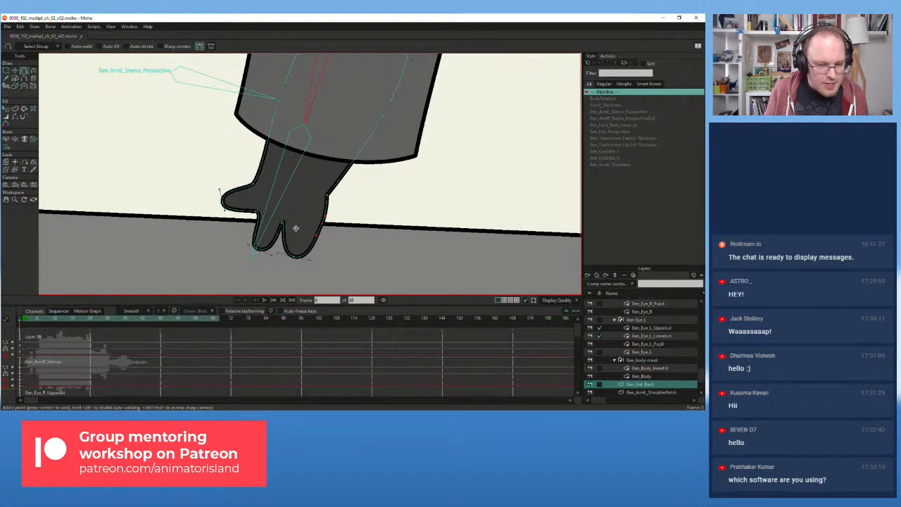
pyautogui.press('t')
pyautogui.moveTo(323, 225)
pyautogui.mouseDown()
pyautogui.moveTo(307, 222)
pyautogui.moveTo(314, 214)
pyautogui.moveTo(318, 221)
pyautogui.moveTo(297, 222)
pyautogui.moveTo(306, 227)
pyautogui.mouseUp()
pyautogui.moveTo(295, 258); pyautogui.dragTo(295, 258)
pyautogui.click(330, 199)
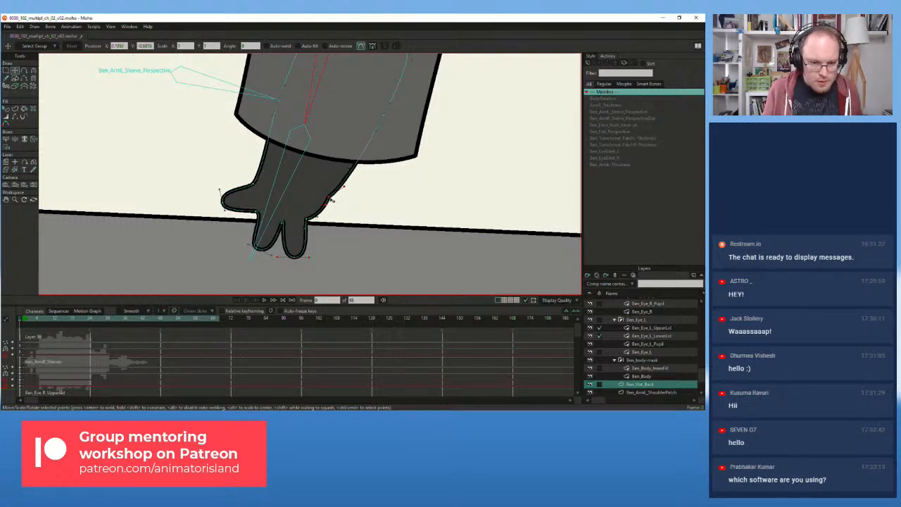
pyautogui.moveTo(345, 187); pyautogui.dragTo(339, 179)
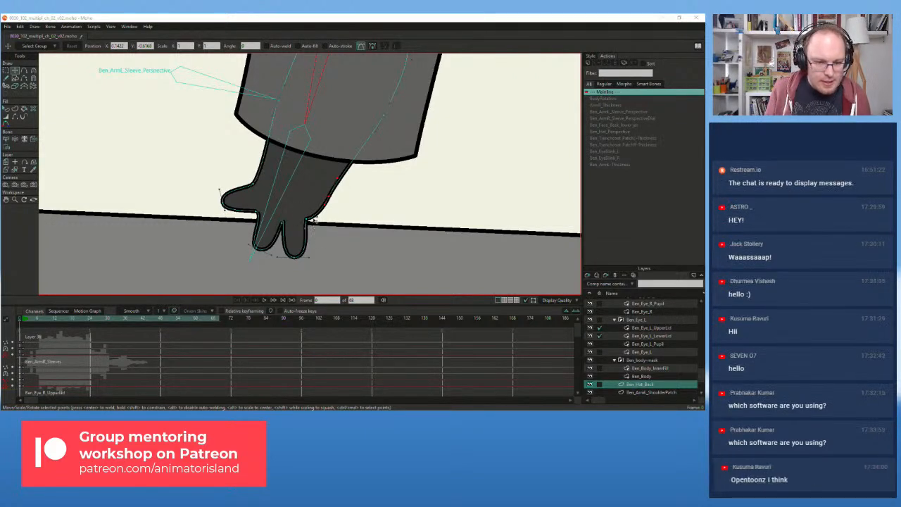
# - Refine the thumb's curve by adjusting its tip and the inner corner where it meets the next finger
pyautogui.click(221, 191)
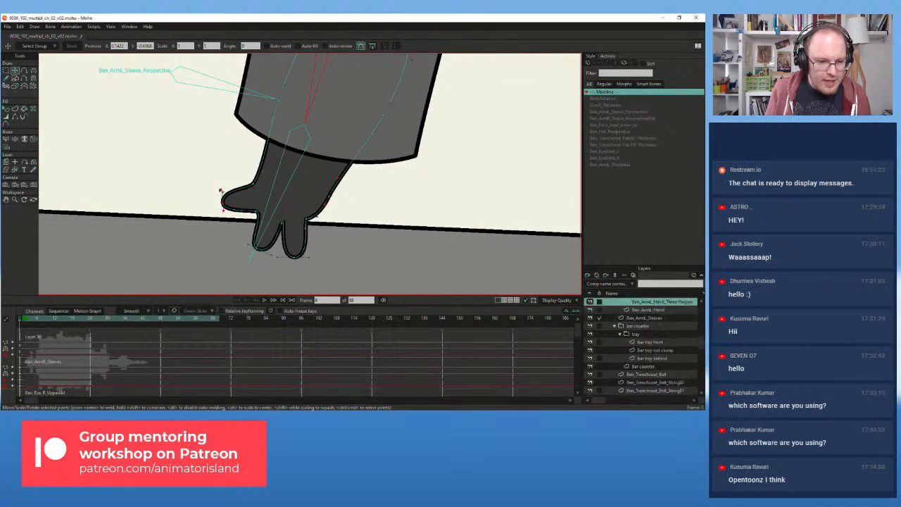
pyautogui.moveTo(224, 201); pyautogui.dragTo(259, 210)
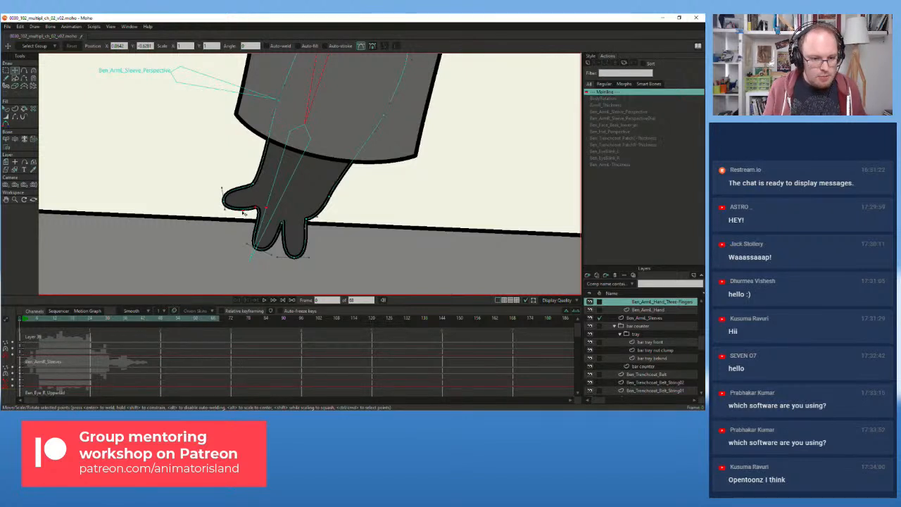
pyautogui.moveTo(222, 188)
pyautogui.mouseDown()
pyautogui.moveTo(257, 185)
pyautogui.moveTo(262, 174)
pyautogui.moveTo(221, 177)
pyautogui.moveTo(224, 198)
pyautogui.mouseUp()
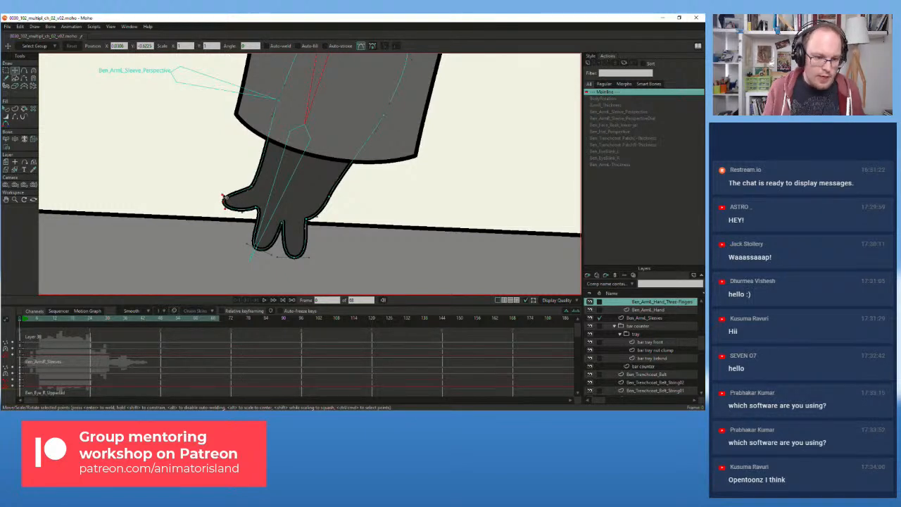
# - Check the reshaped hand in the raised-arm pose at the start of the timeline
pyautogui.click(23, 322)
pyautogui.scroll(-8, 98, 218)
pyautogui.moveTo(98, 218); pyautogui.dragTo(187, 233)
pyautogui.click(29, 321)
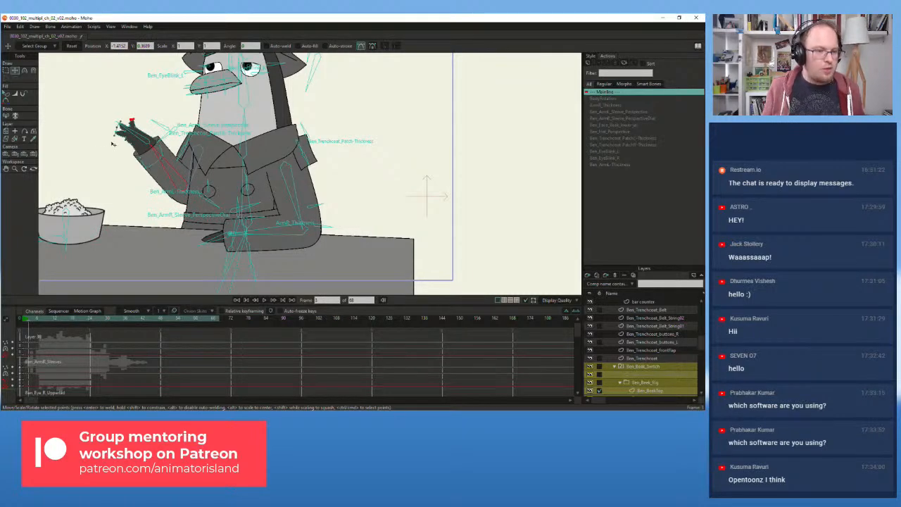
pyautogui.scroll(5, 114, 143)
pyautogui.scroll(-1, 144, 175)
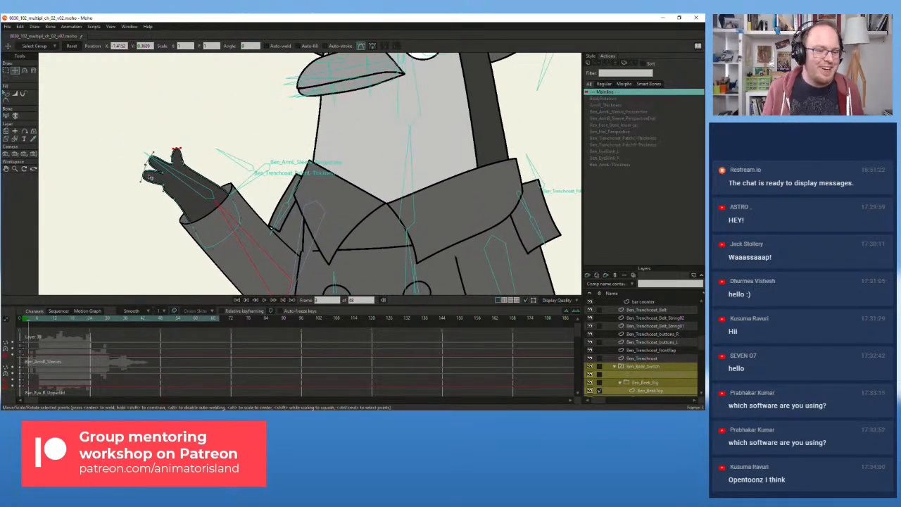
pyautogui.scroll(-4, 149, 177)
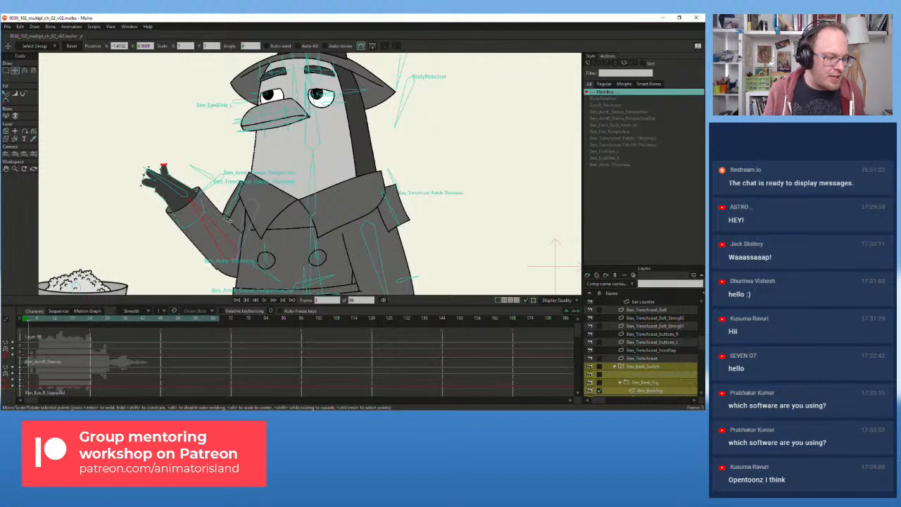
# - Back on frame 0, adjust the crease beside the thumb and bring the other two fingers closer together
pyautogui.click(20, 323)
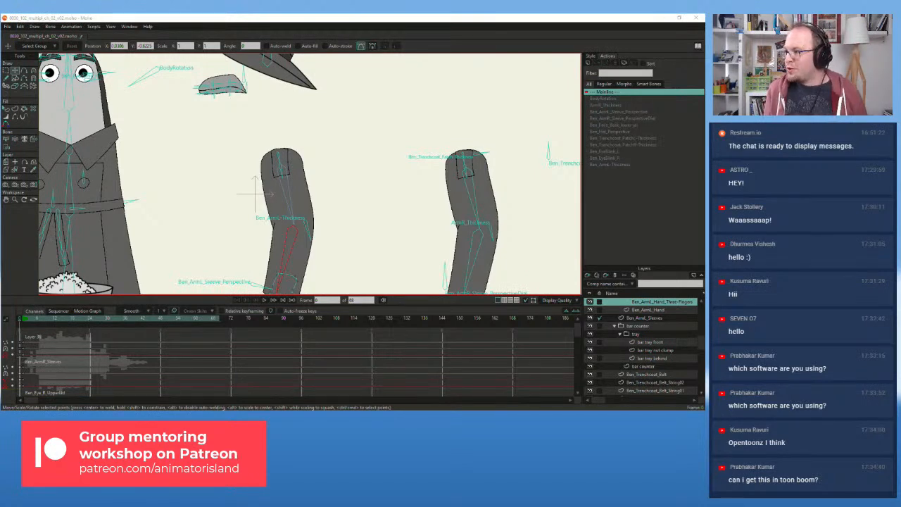
pyautogui.scroll(-5, 255, 193)
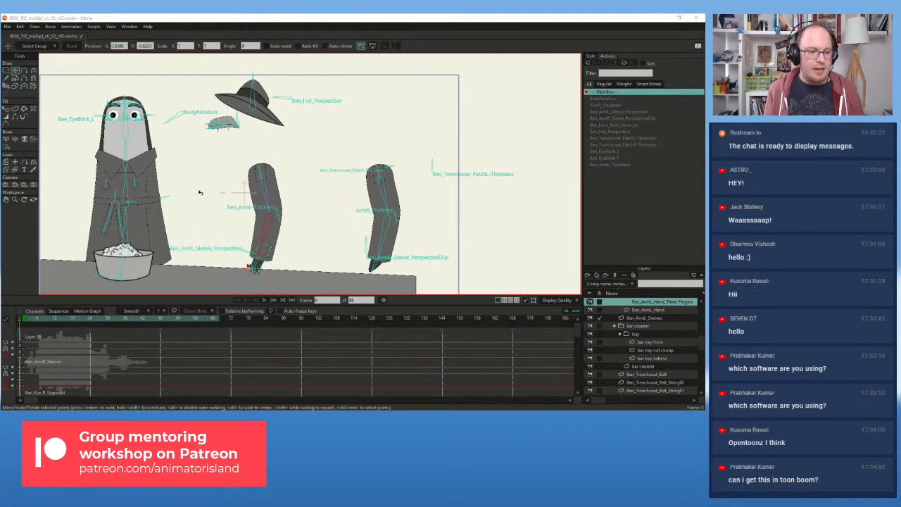
pyautogui.scroll(5, 310, 238)
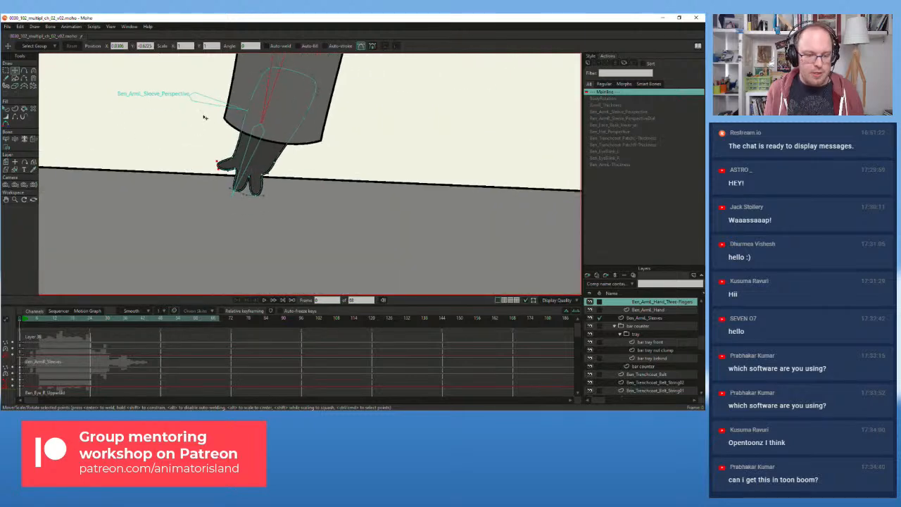
pyautogui.moveTo(258, 184); pyautogui.dragTo(266, 201)
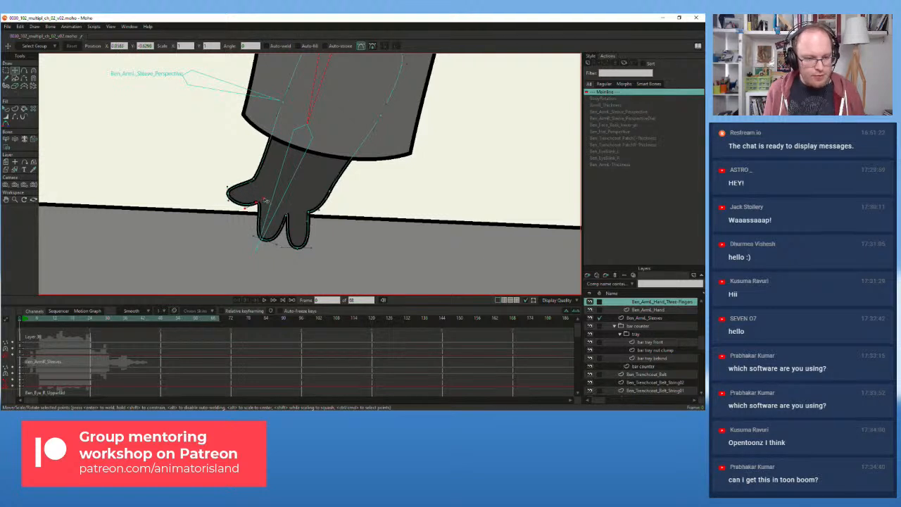
pyautogui.click(260, 245)
pyautogui.moveTo(288, 216); pyautogui.dragTo(302, 248)
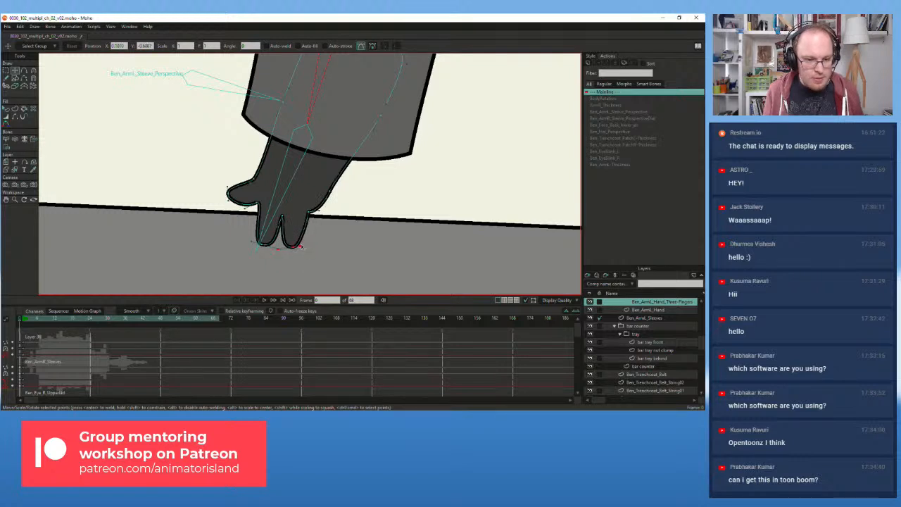
# - Straighten the outer palm edge of the three-fingered hand, lengthen the two fingers and extend the thumb tip outward
pyautogui.moveTo(311, 216); pyautogui.dragTo(335, 188)
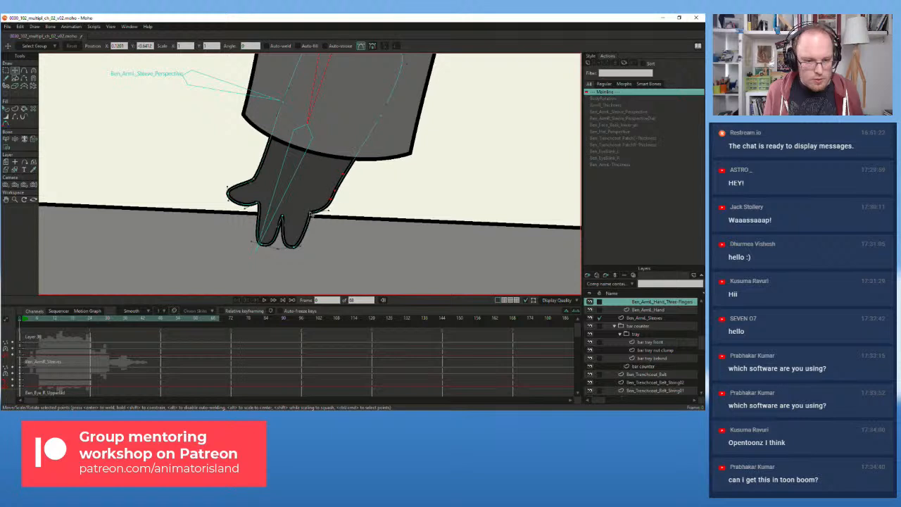
pyautogui.moveTo(295, 247); pyautogui.dragTo(261, 252)
pyautogui.moveTo(229, 194)
pyautogui.mouseDown()
pyautogui.moveTo(220, 196)
pyautogui.moveTo(257, 174)
pyautogui.moveTo(220, 195)
pyautogui.moveTo(220, 183)
pyautogui.mouseUp()
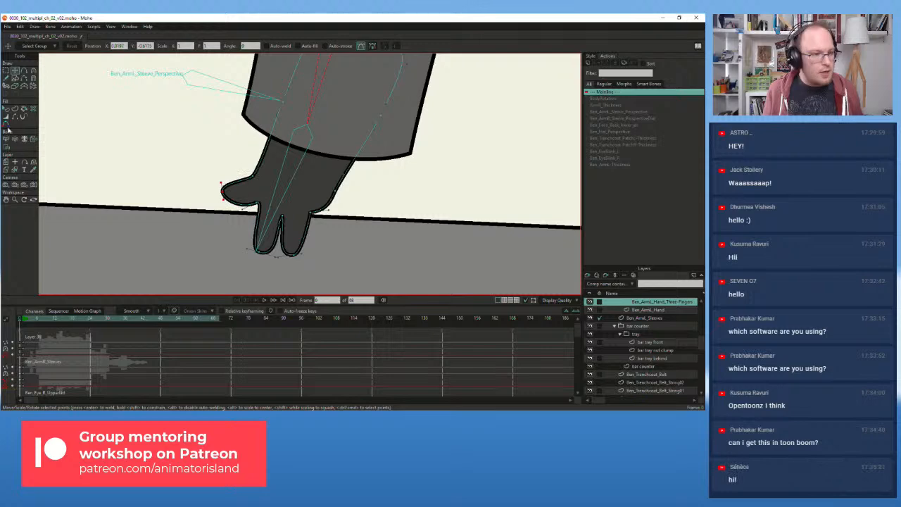
# - Check the extended fingers and thumb in the raised-arm pose on frame 1
pyautogui.click(26, 322)
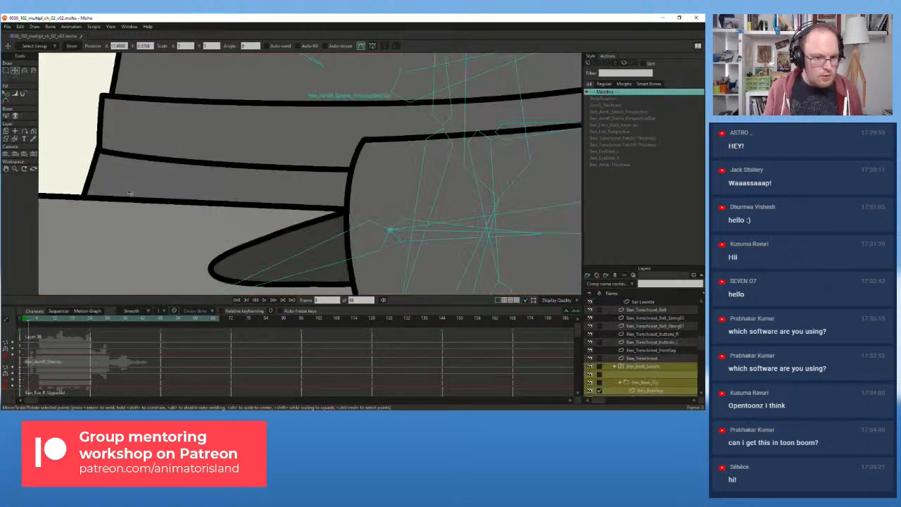
pyautogui.scroll(-8, 133, 170)
pyautogui.moveTo(133, 170); pyautogui.dragTo(224, 192)
pyautogui.scroll(3, 145, 117)
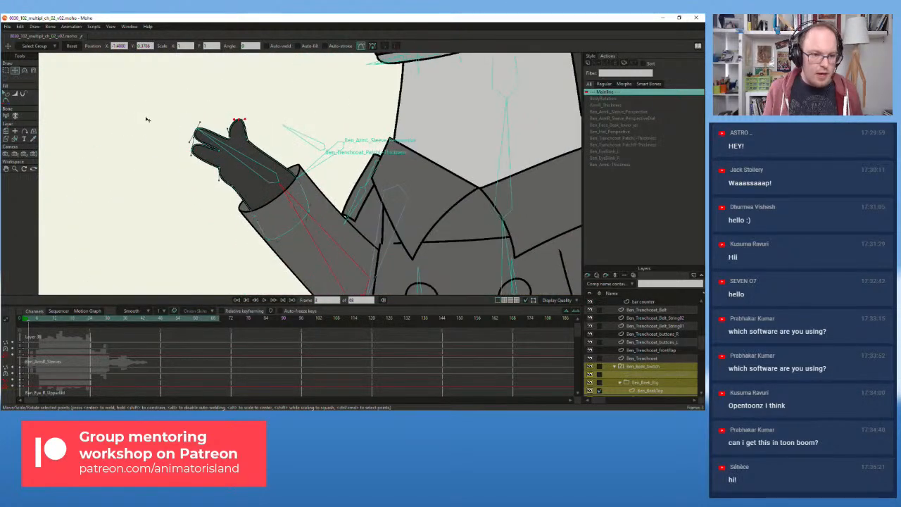
pyautogui.scroll(-1, 146, 118)
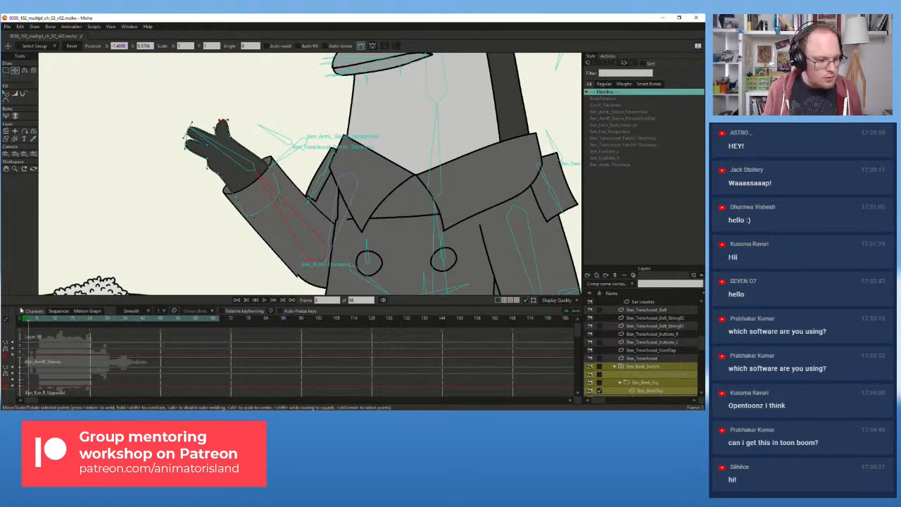
# - Return to frame 0 and widen the tip of the finger beside the thumb
pyautogui.moveTo(25, 323); pyautogui.dragTo(19, 325)
pyautogui.scroll(-4, 221, 195)
pyautogui.moveTo(287, 187); pyautogui.dragTo(254, 184)
pyautogui.scroll(6, 333, 239)
pyautogui.scroll(1, 276, 144)
pyautogui.scroll(2, 280, 168)
pyautogui.scroll(1, 279, 170)
pyautogui.moveTo(293, 214); pyautogui.dragTo(250, 189)
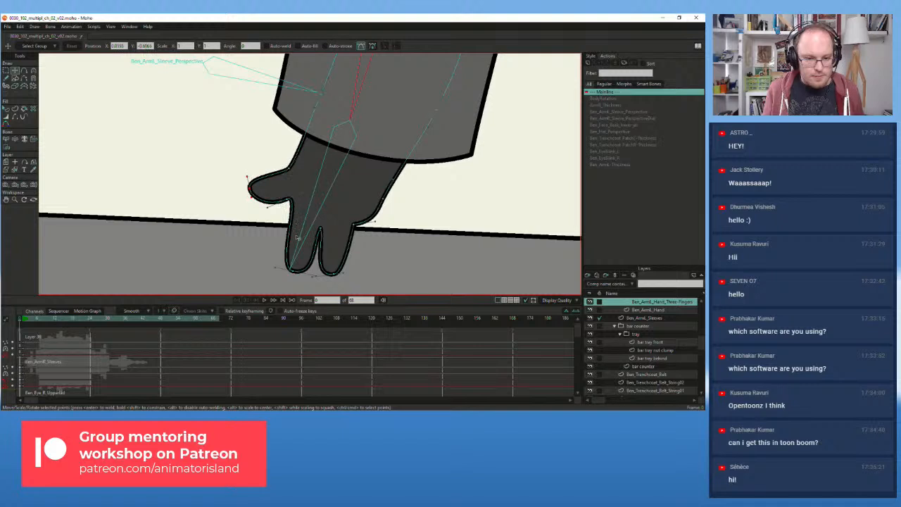
pyautogui.moveTo(293, 272); pyautogui.dragTo(290, 273)
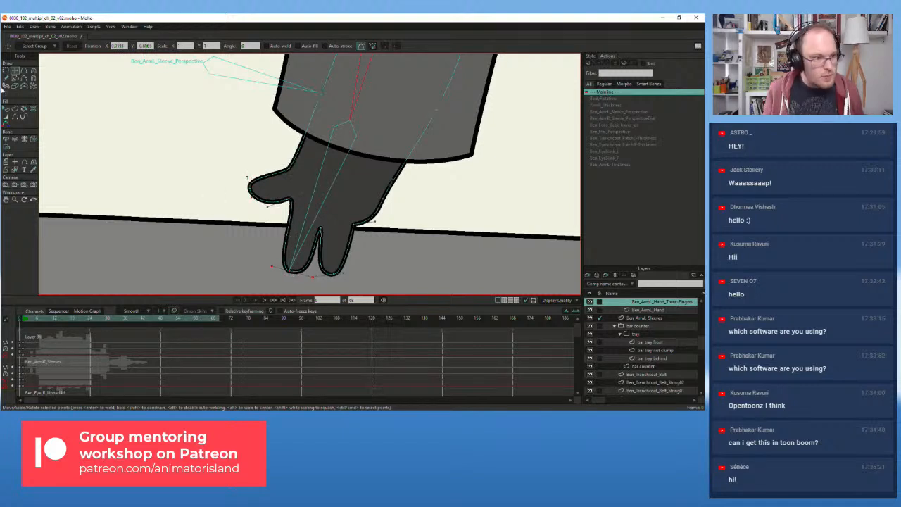
# - Add a point on the thumb-side edge of the adjacent finger and reposition it to smooth that edge
pyautogui.click(24, 70)
pyautogui.moveTo(289, 232); pyautogui.dragTo(292, 216)
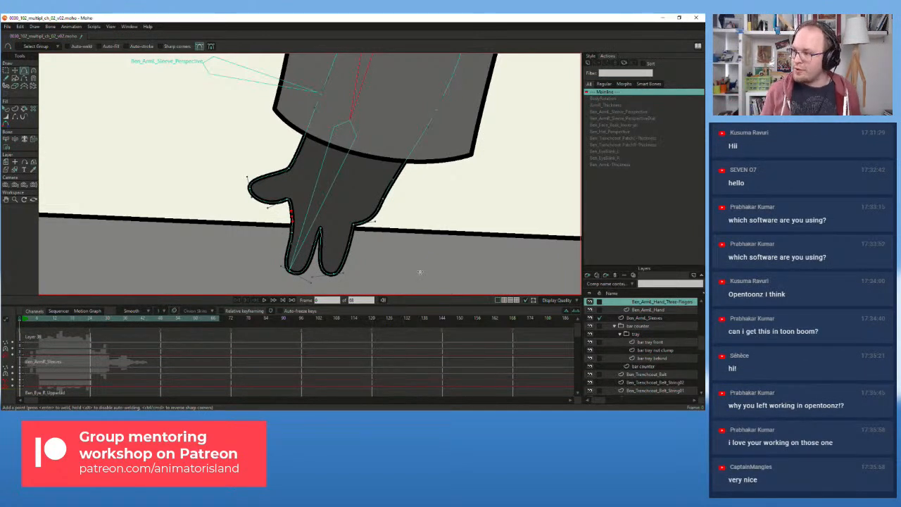
pyautogui.scroll(-1, 326, 229)
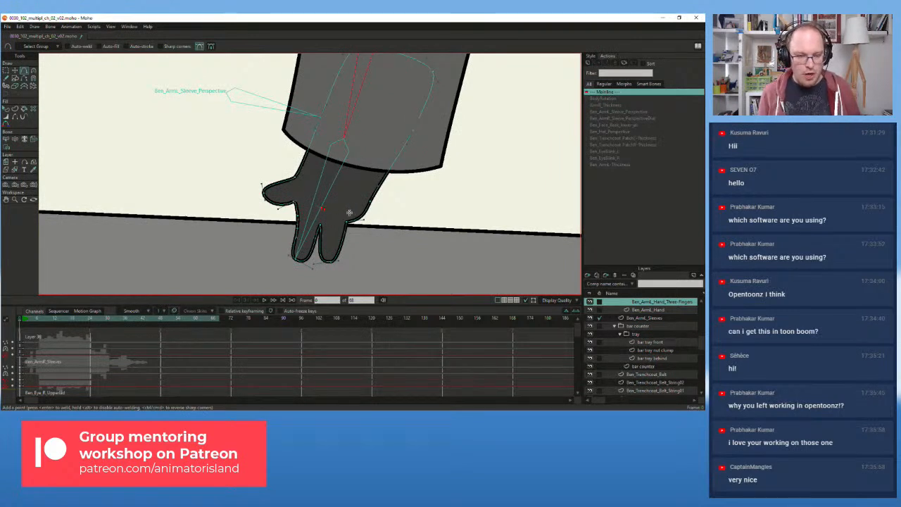
pyautogui.click(6, 70)
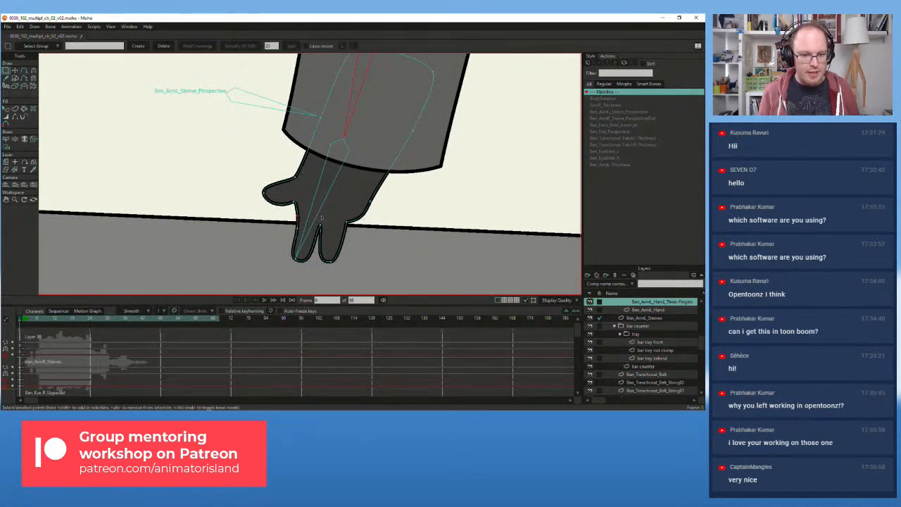
pyautogui.scroll(3, 317, 217)
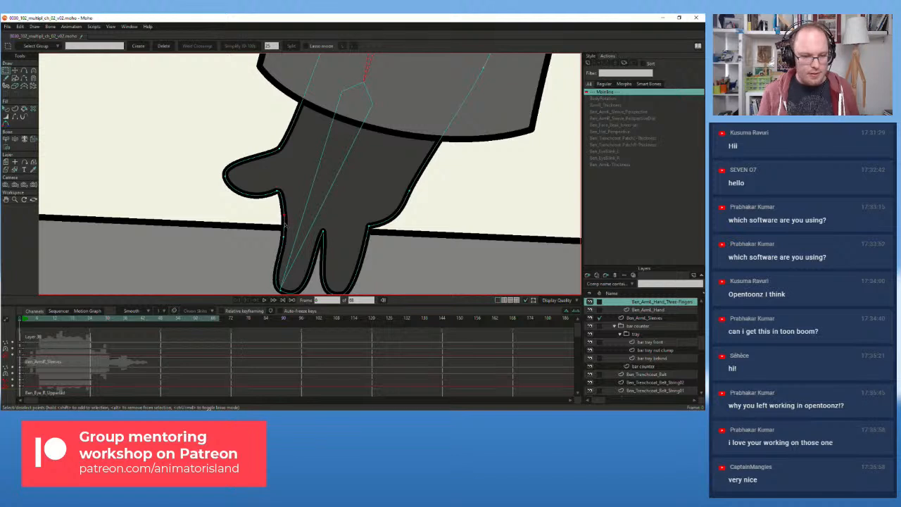
pyautogui.click(15, 71)
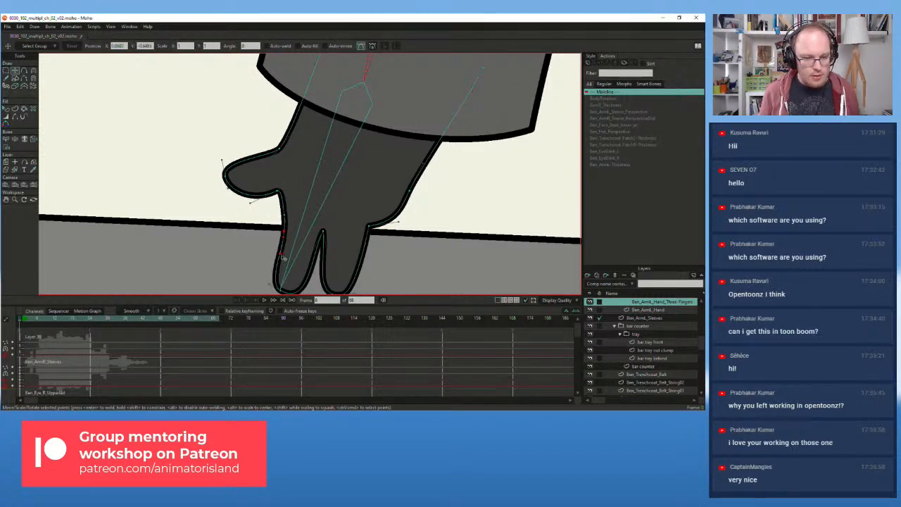
pyautogui.scroll(-3, 285, 253)
pyautogui.scroll(2, 290, 226)
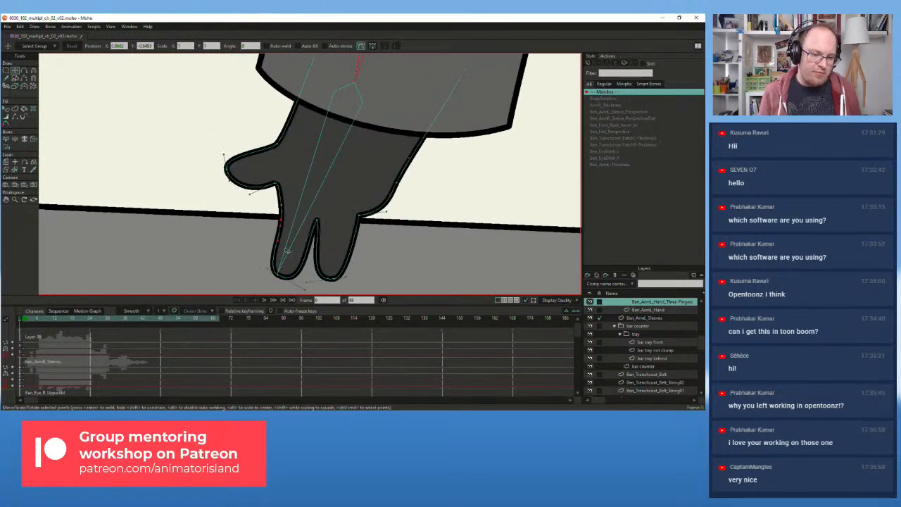
# - Adjust the rounded tips of both fingers and the top of the gap between them
pyautogui.click(282, 276)
pyautogui.moveTo(284, 279); pyautogui.dragTo(306, 287)
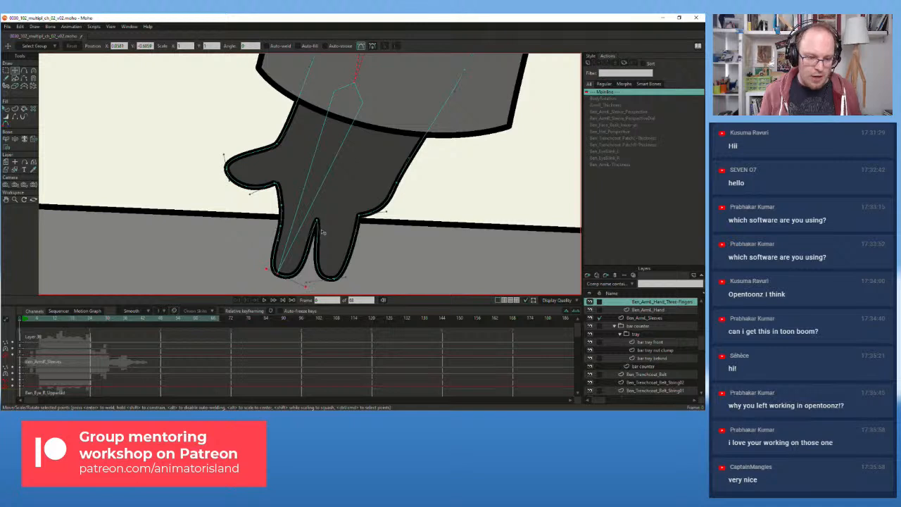
pyautogui.click(332, 279)
pyautogui.moveTo(356, 280); pyautogui.dragTo(319, 226)
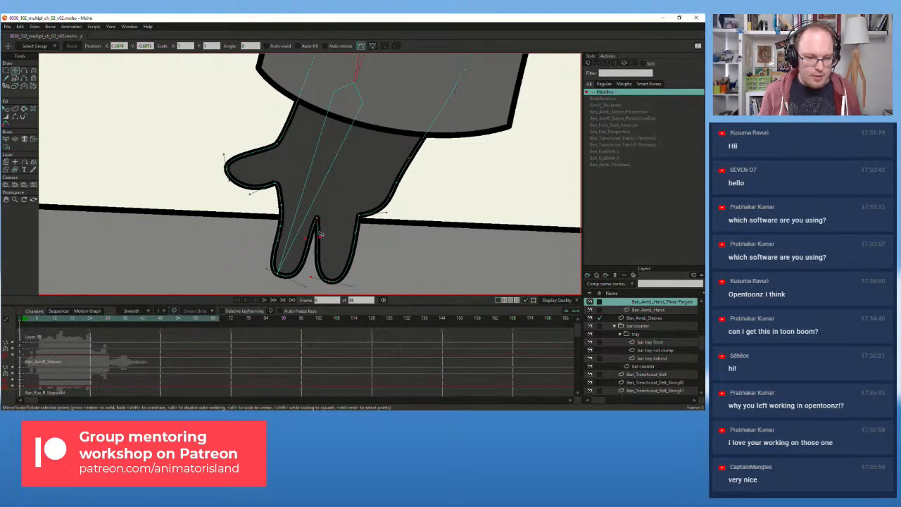
# - Move the crease where the last finger meets the palm inward and push the outer palm edge slightly outward
pyautogui.click(360, 216)
pyautogui.moveTo(360, 216); pyautogui.dragTo(393, 216)
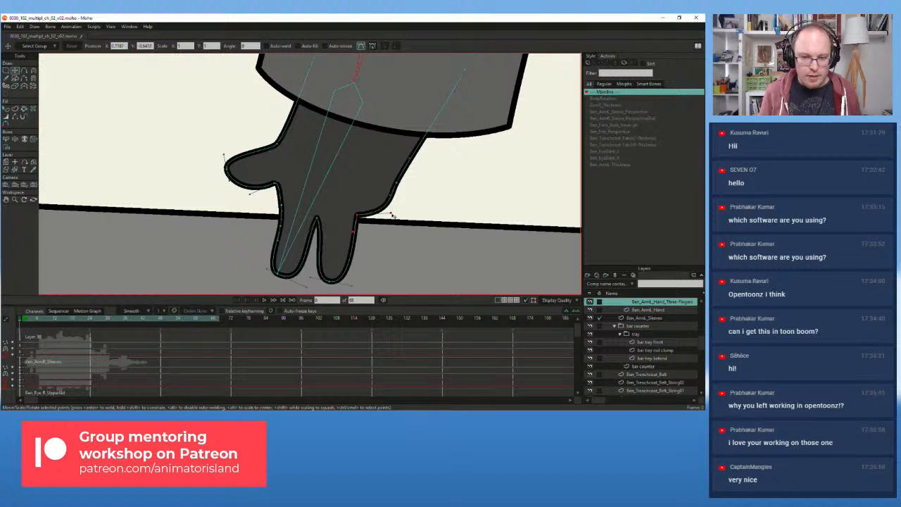
pyautogui.click(399, 185)
pyautogui.moveTo(415, 167)
pyautogui.mouseDown()
pyautogui.moveTo(412, 156)
pyautogui.moveTo(414, 165)
pyautogui.mouseUp()
pyautogui.click(359, 219)
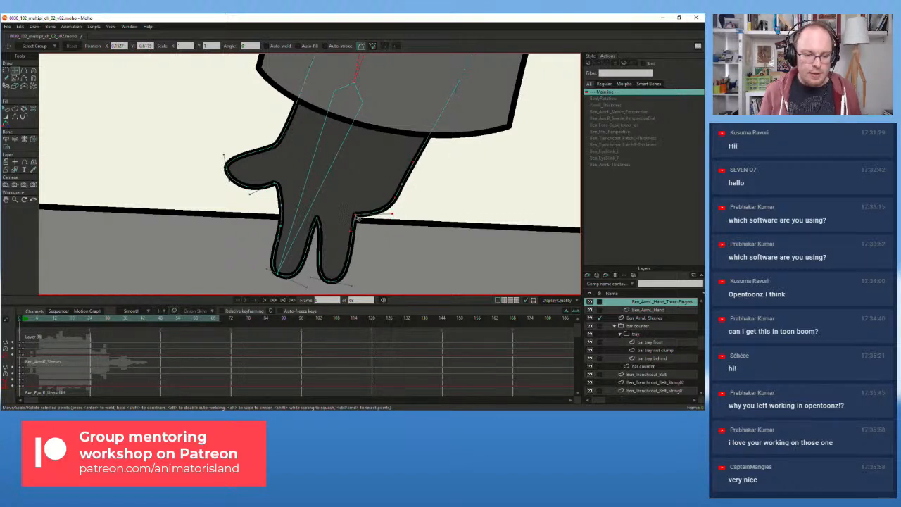
# - Shift the last finger's tip slightly inward and refine the curve of the gap between the two fingers
pyautogui.moveTo(353, 288); pyautogui.dragTo(328, 282)
pyautogui.click(330, 283)
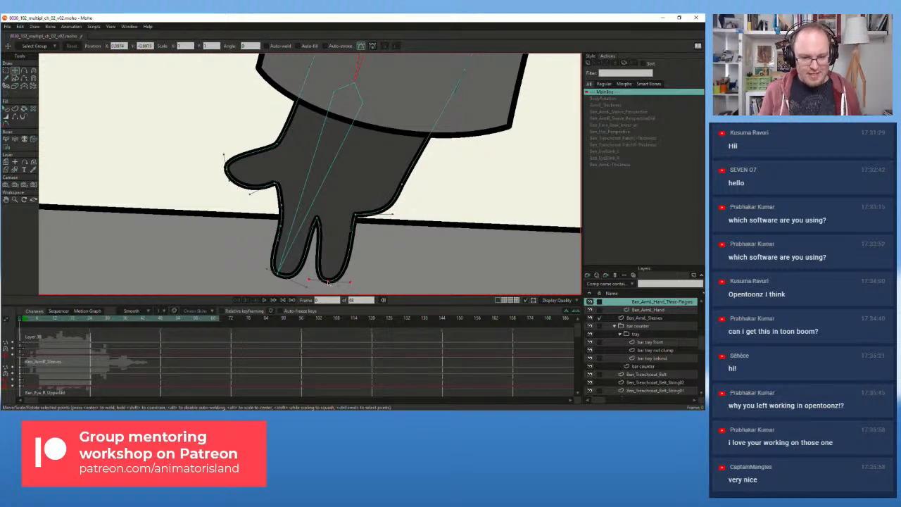
pyautogui.moveTo(324, 245); pyautogui.dragTo(320, 247)
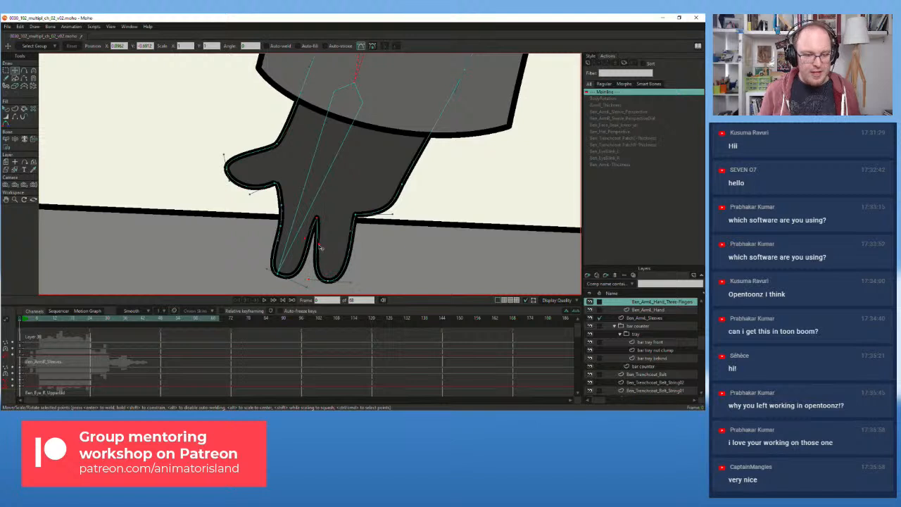
# - Check the refined hand against Ben's whole upper body in the raised-arm pose on frame 2
pyautogui.scroll(-3, 262, 174)
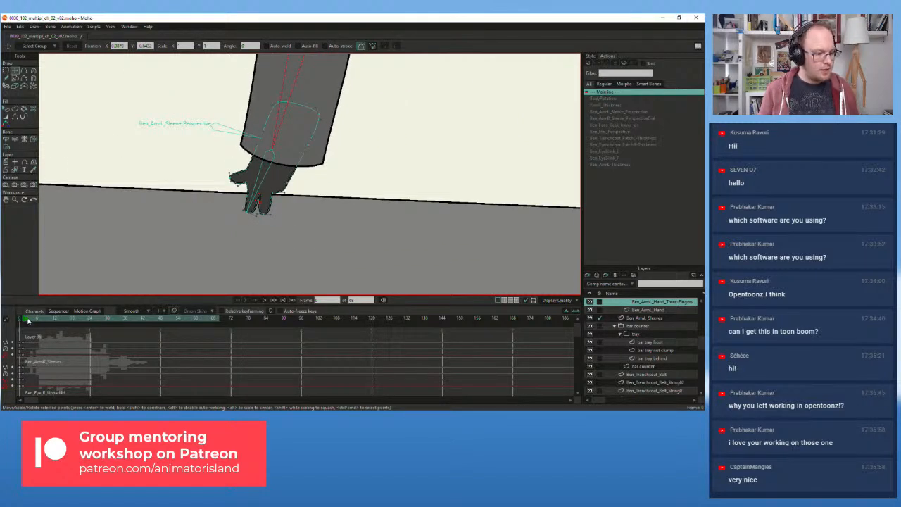
pyautogui.moveTo(27, 321); pyautogui.dragTo(26, 321)
pyautogui.scroll(-3, 96, 125)
pyautogui.moveTo(140, 128); pyautogui.dragTo(268, 272)
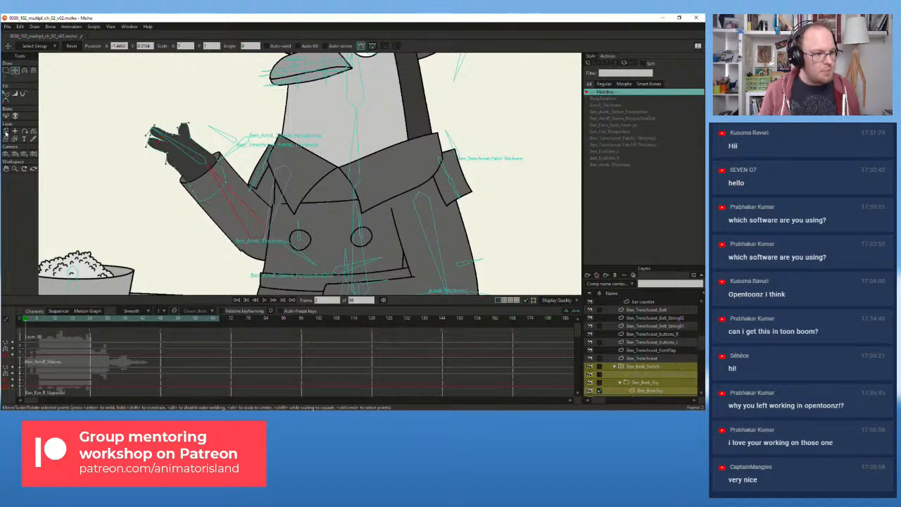
# - Select the Ben_rig layer, find the three-fingered hand layer inside the Ben_ArmL_Hand group, make it active and clear the bone selection
pyautogui.click(7, 116)
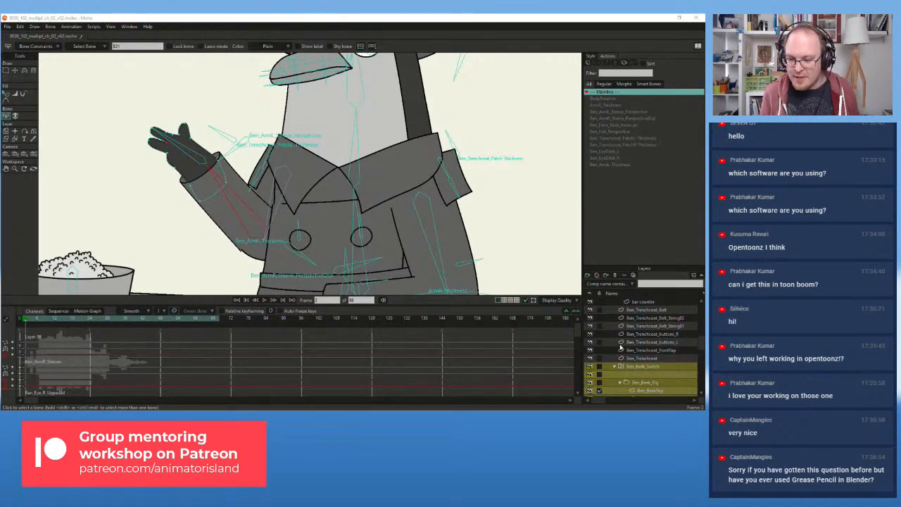
pyautogui.scroll(5, 661, 329)
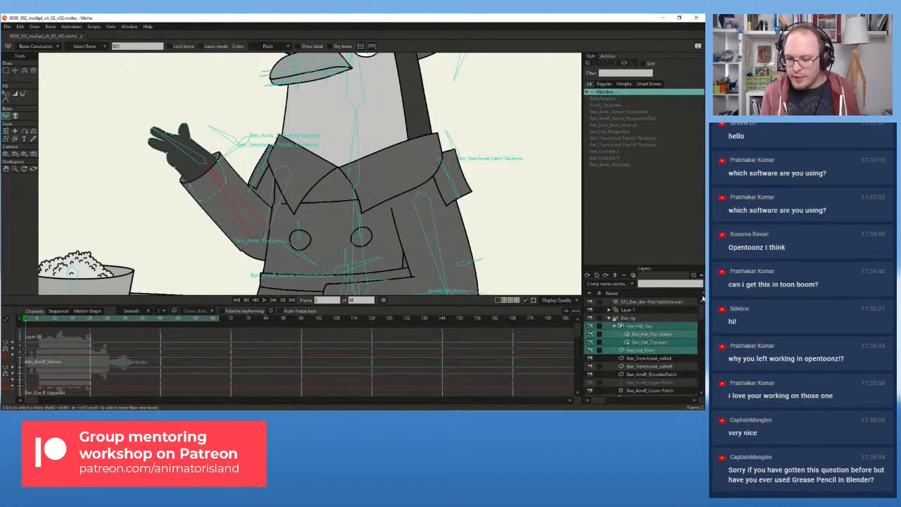
pyautogui.click(630, 319)
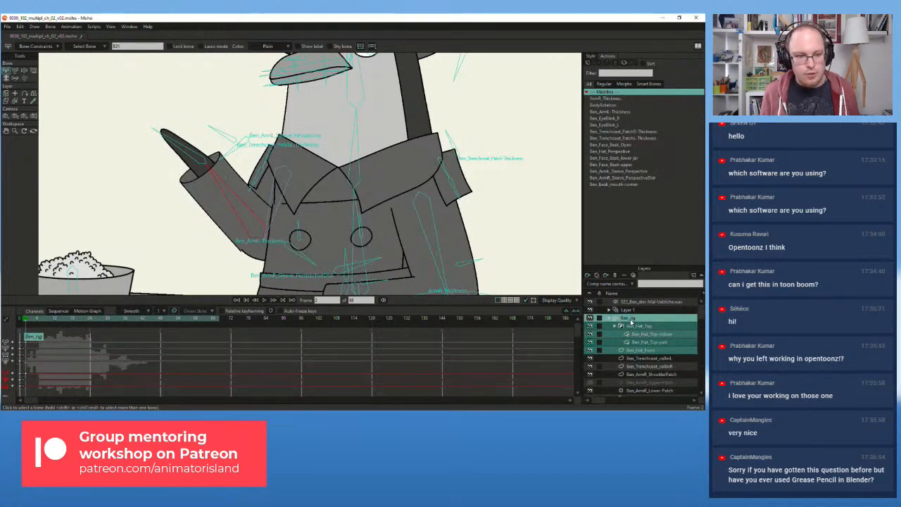
pyautogui.scroll(-8, 631, 320)
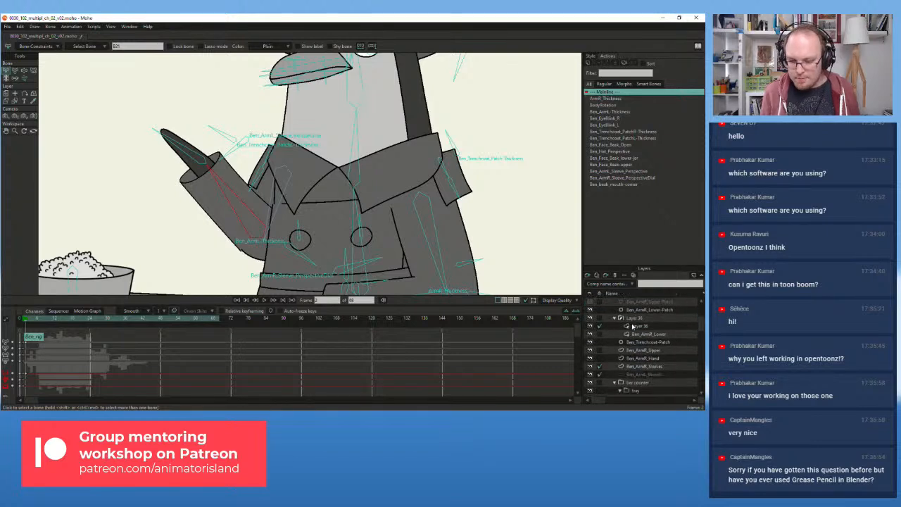
pyautogui.scroll(5, 632, 326)
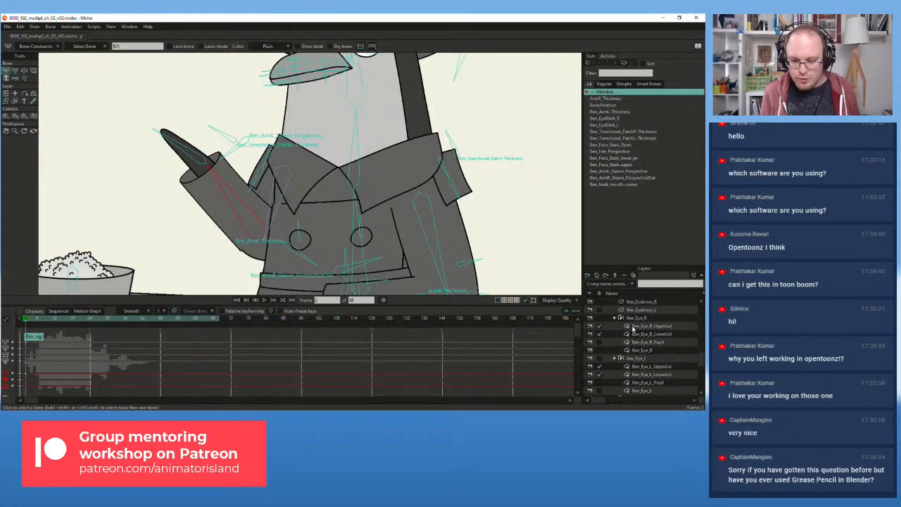
pyautogui.scroll(-2, 633, 330)
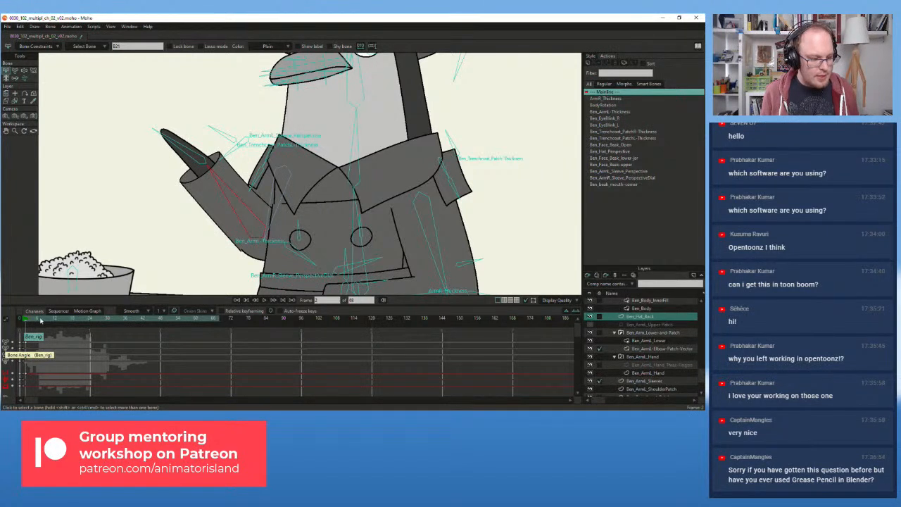
pyautogui.scroll(-5, 632, 367)
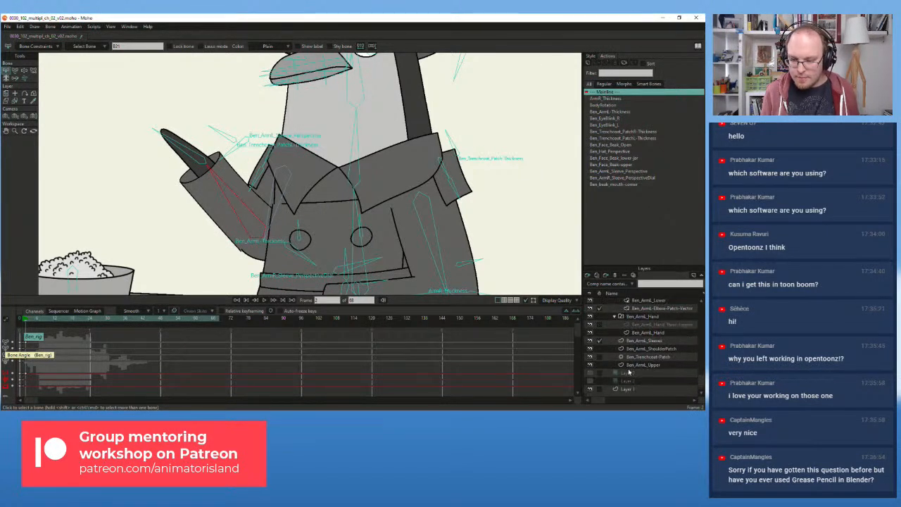
pyautogui.click(624, 325)
pyautogui.rightClick(646, 327)
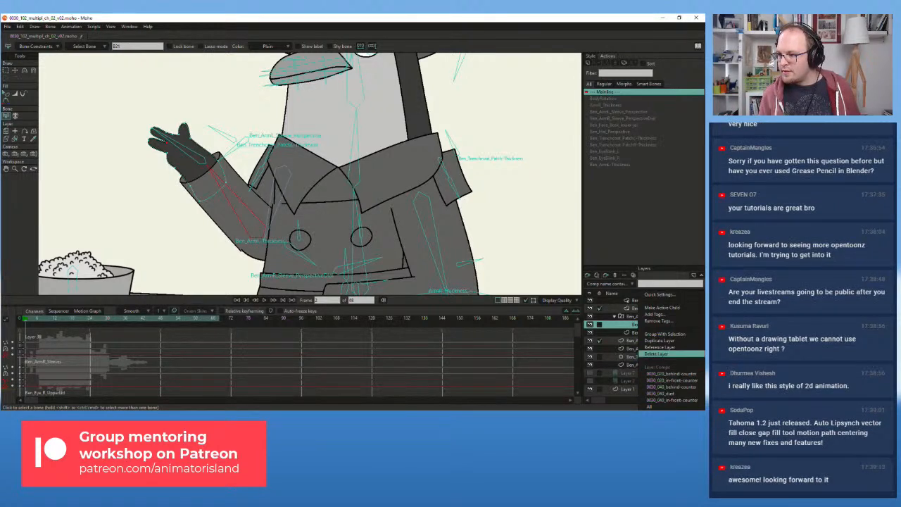
pyautogui.click(187, 134)
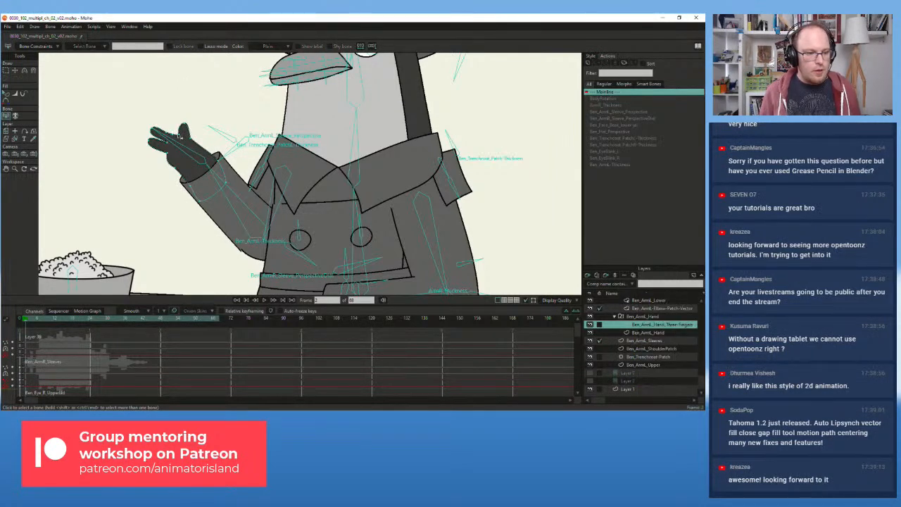
# - Back on frame 0, shift the finger beside the thumb toward the thumb to widen it and adjust the last finger's outer crease
pyautogui.click(25, 323)
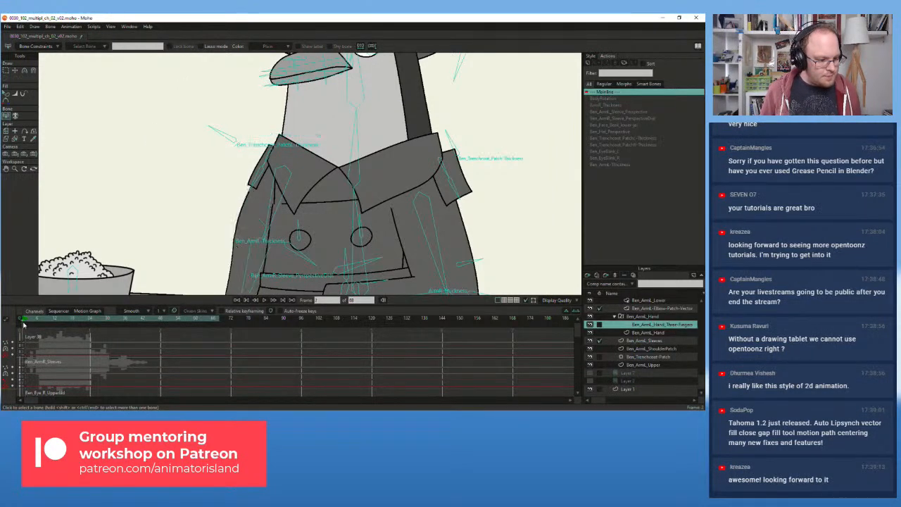
pyautogui.click(20, 324)
pyautogui.scroll(-3, 251, 225)
pyautogui.moveTo(273, 287); pyautogui.dragTo(283, 223)
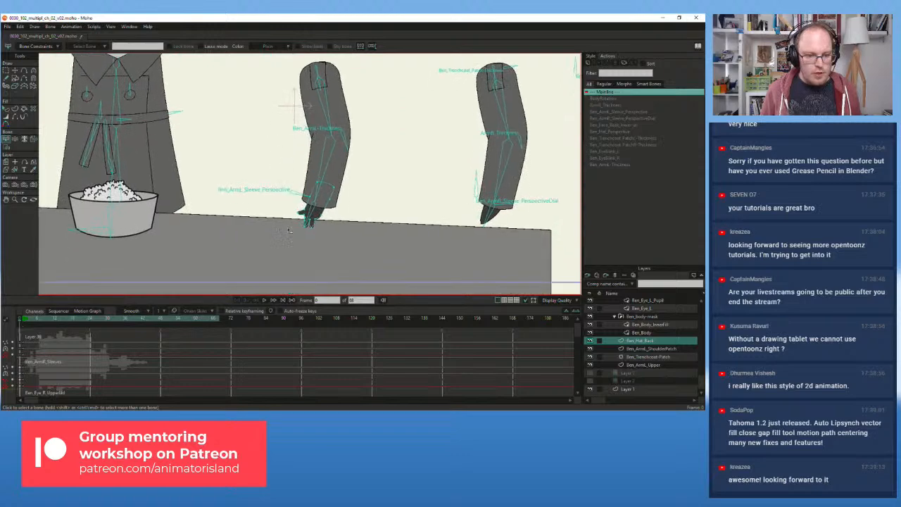
pyautogui.scroll(5, 285, 222)
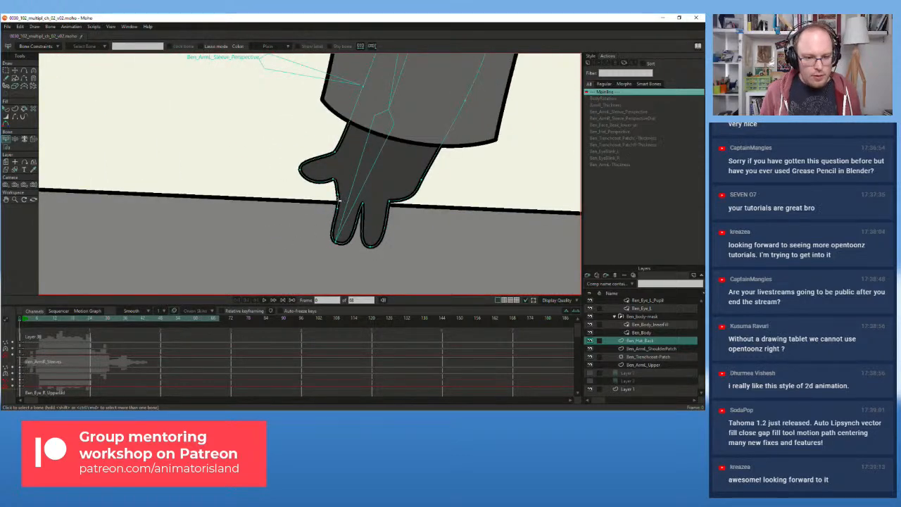
pyautogui.click(15, 71)
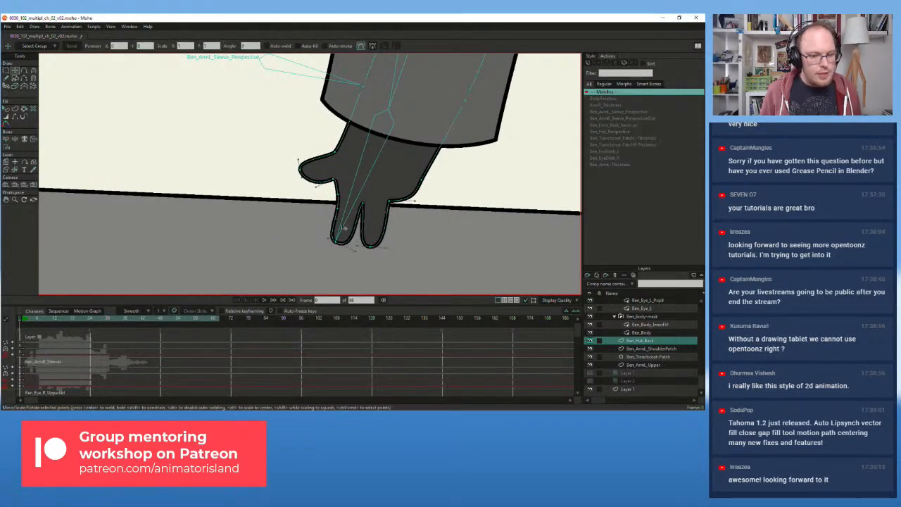
pyautogui.moveTo(339, 196); pyautogui.dragTo(354, 251)
pyautogui.click(334, 192)
pyautogui.click(339, 243)
pyautogui.click(387, 202)
pyautogui.moveTo(388, 203); pyautogui.dragTo(385, 205)
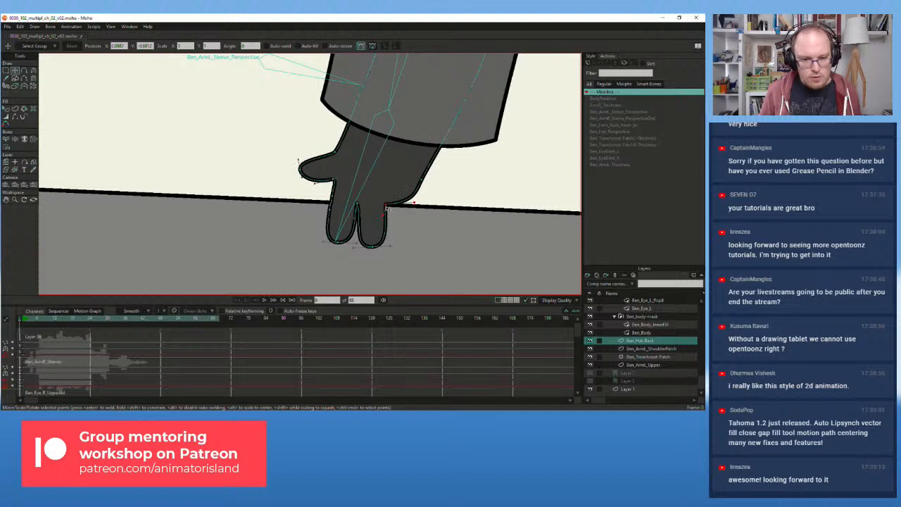
# - Move the crease between the thumb and the neighbouring finger slightly outward, then adjust that finger's outer edge and tip to widen it
pyautogui.click(335, 178)
pyautogui.moveTo(335, 152); pyautogui.dragTo(338, 177)
pyautogui.click(334, 179)
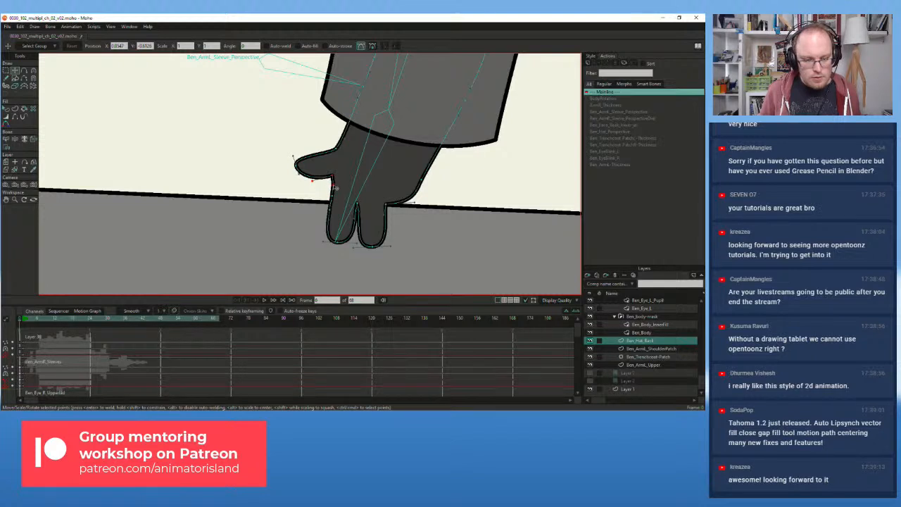
pyautogui.click(331, 199)
pyautogui.moveTo(332, 199); pyautogui.dragTo(339, 245)
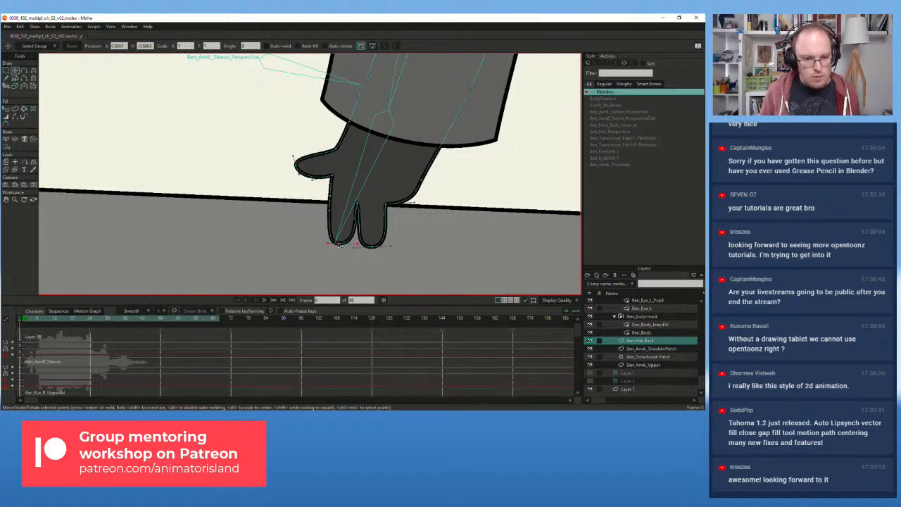
# - Check the reshaped hand on frame 2, both close up and against Ben's whole upper body
pyautogui.moveTo(27, 320); pyautogui.dragTo(26, 322)
pyautogui.scroll(-9, 138, 157)
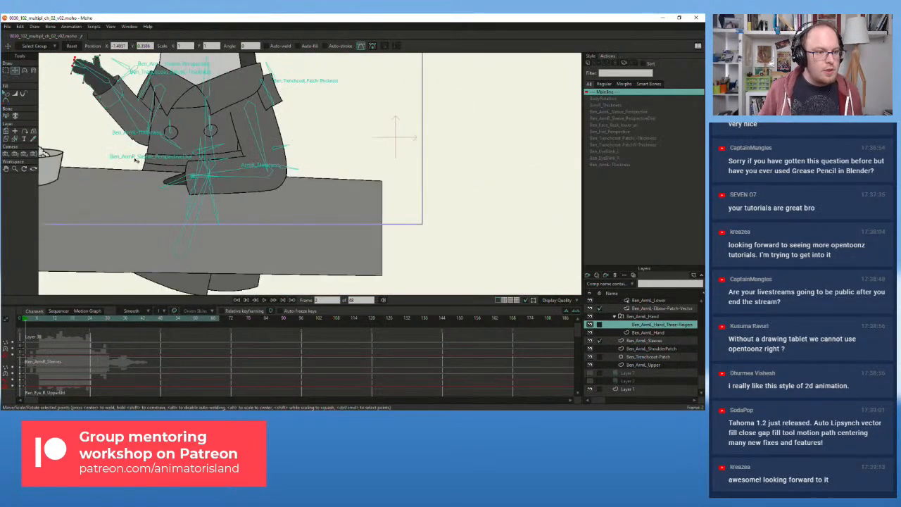
pyautogui.moveTo(133, 159); pyautogui.dragTo(234, 218)
pyautogui.scroll(3, 187, 139)
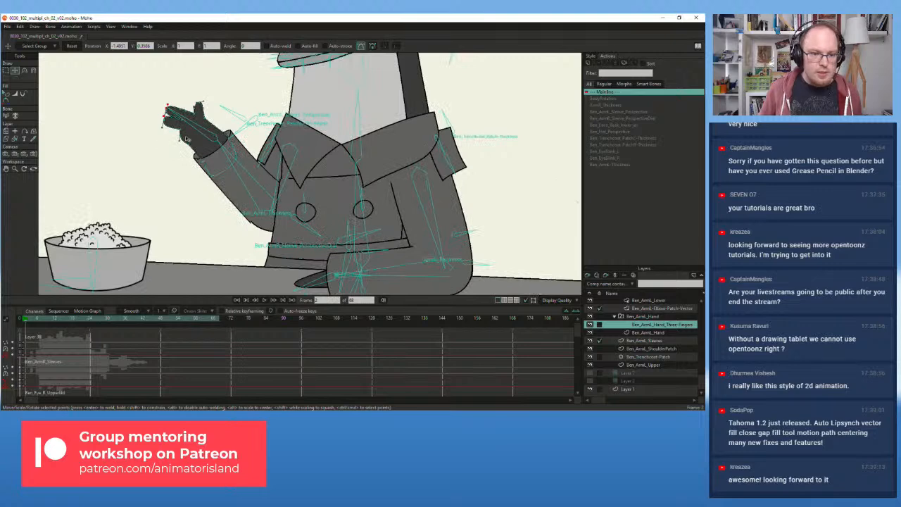
pyautogui.scroll(-2, 187, 139)
pyautogui.moveTo(187, 139); pyautogui.dragTo(202, 231)
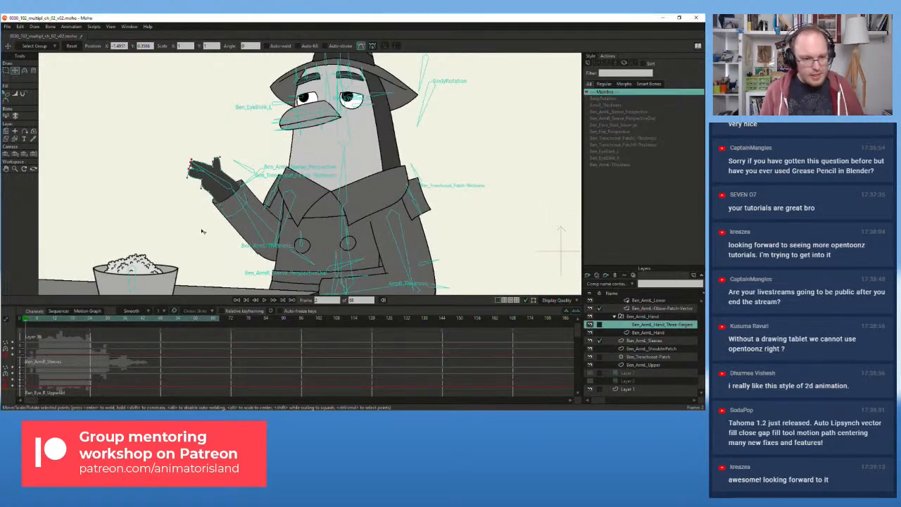
pyautogui.scroll(3, 180, 187)
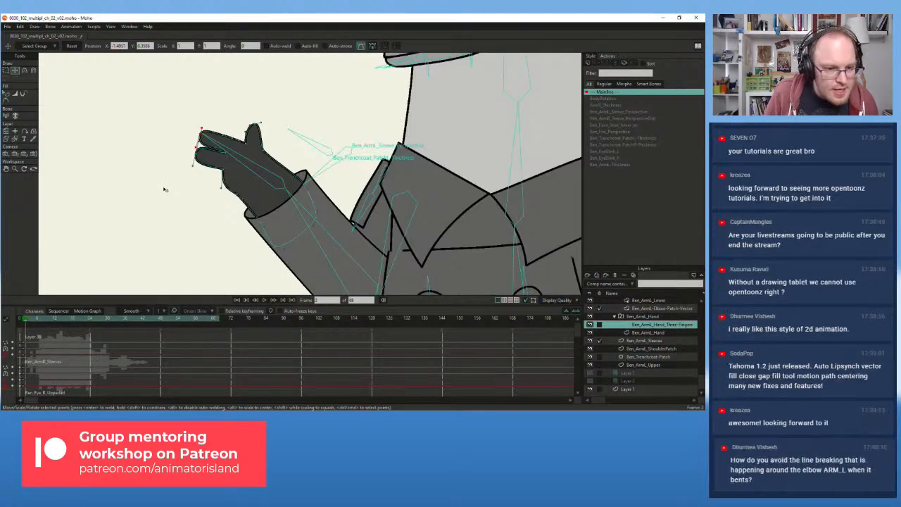
pyautogui.scroll(2, 182, 148)
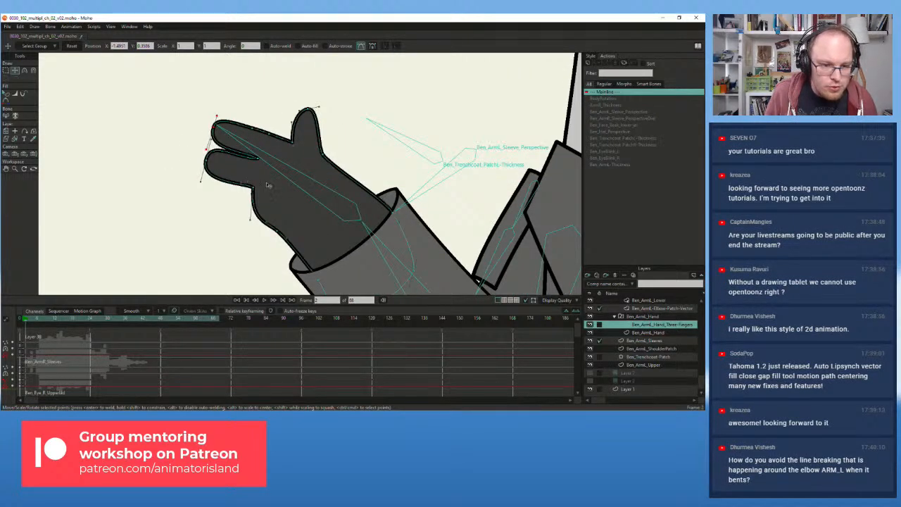
pyautogui.scroll(-5, 269, 193)
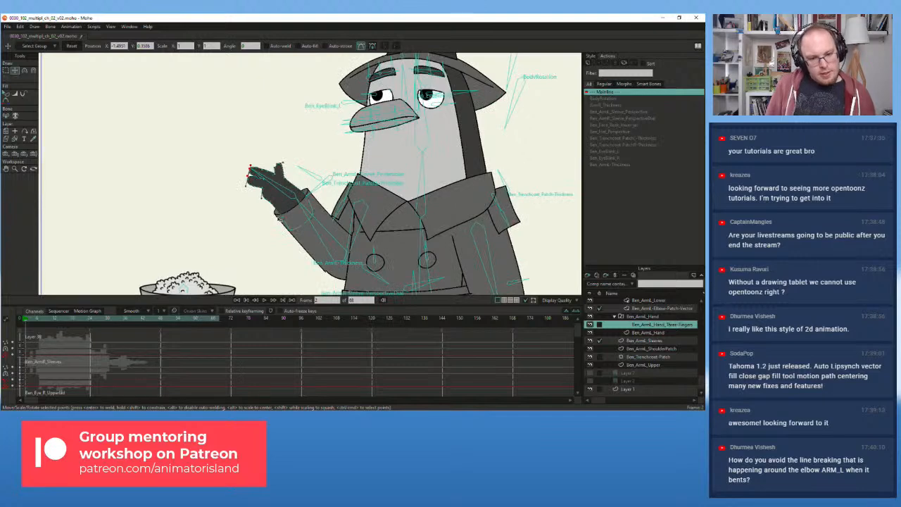
pyautogui.scroll(-3, 280, 220)
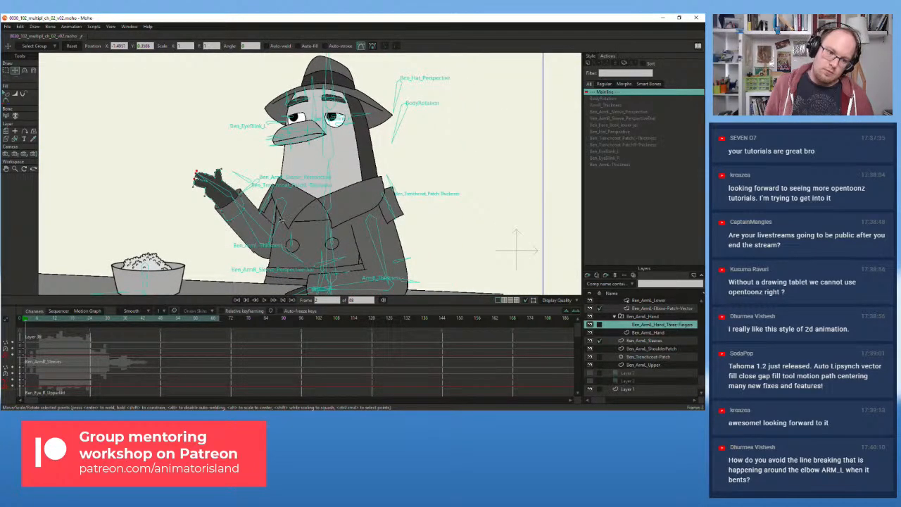
# - Back on frame 0, select all the finger and thumb points of the three-fingered hand and shift them slightly up toward the sleeve
pyautogui.click(19, 323)
pyautogui.scroll(-2, 310, 212)
pyautogui.scroll(8, 321, 215)
pyautogui.moveTo(324, 278); pyautogui.dragTo(344, 175)
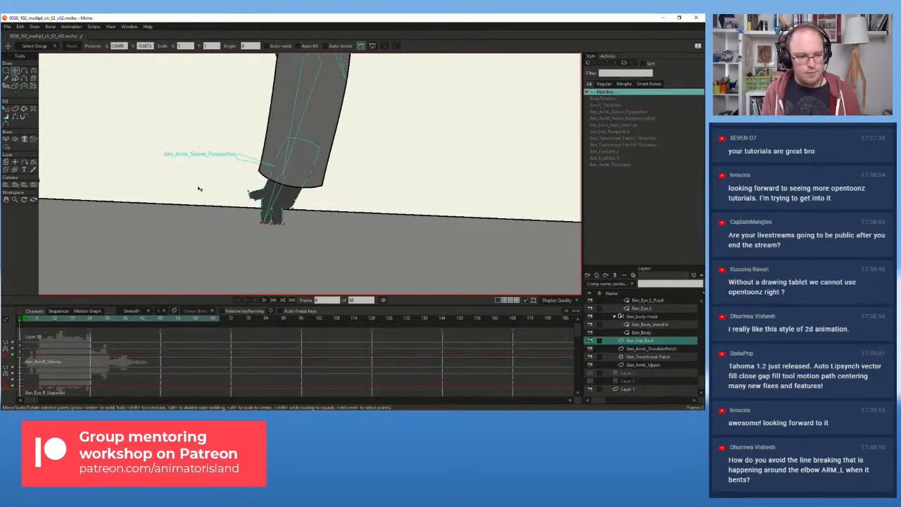
pyautogui.scroll(3, 198, 191)
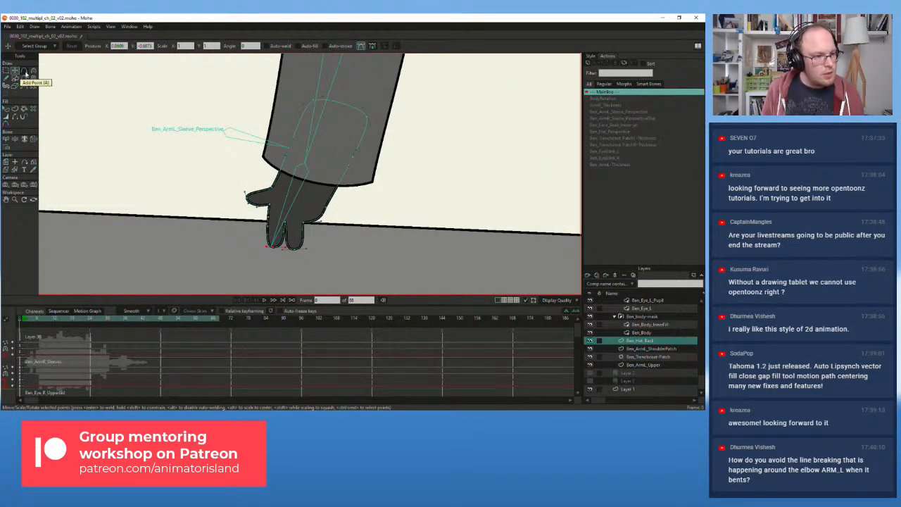
pyautogui.press('g')
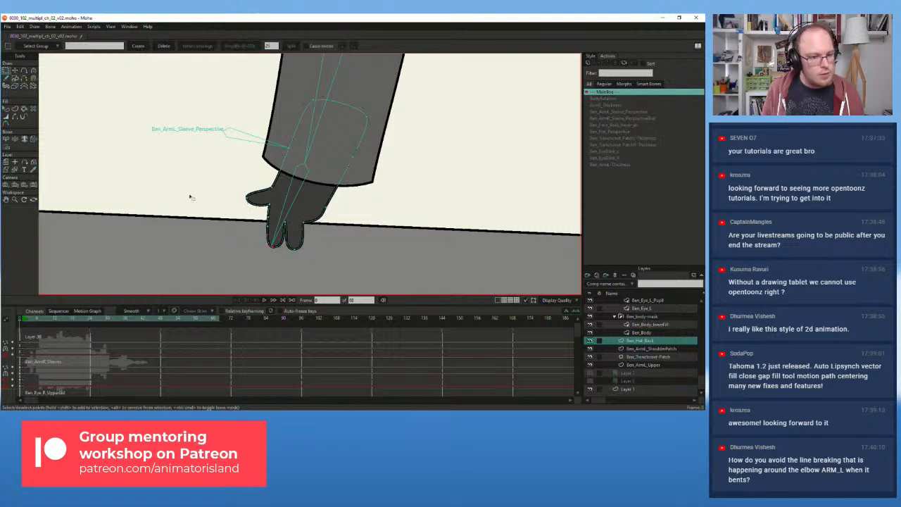
pyautogui.moveTo(204, 178); pyautogui.dragTo(343, 278)
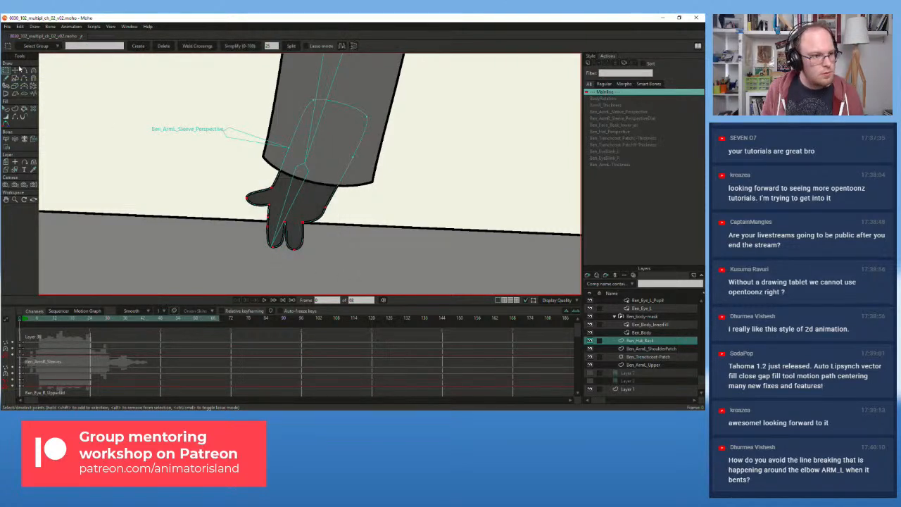
pyautogui.press('t')
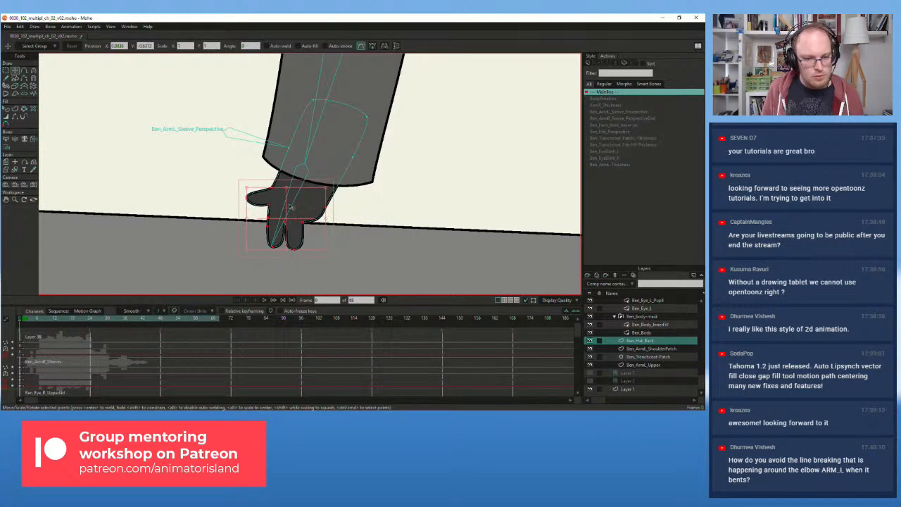
pyautogui.moveTo(285, 224); pyautogui.dragTo(287, 221)
# - Return to frame 2 and examine the shifted hand and the outline around the raised arm's elbow
pyautogui.click(24, 321)
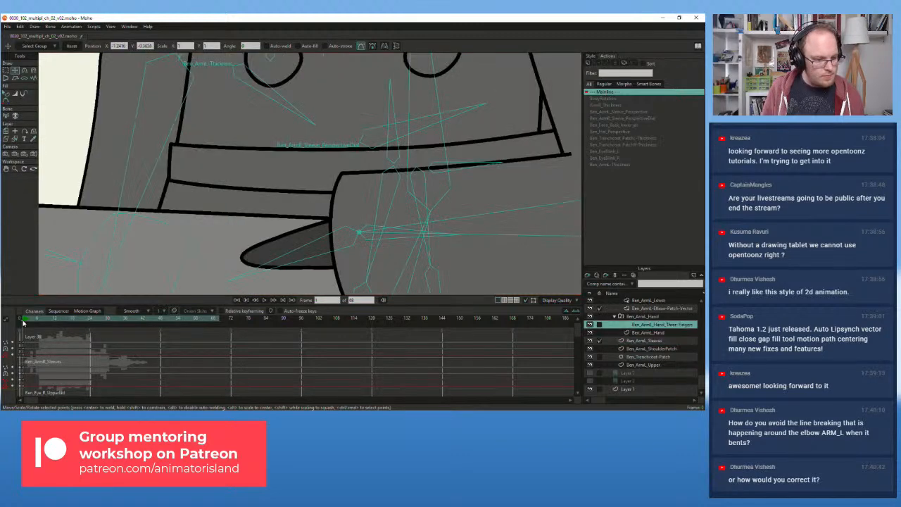
pyautogui.scroll(-6, 238, 216)
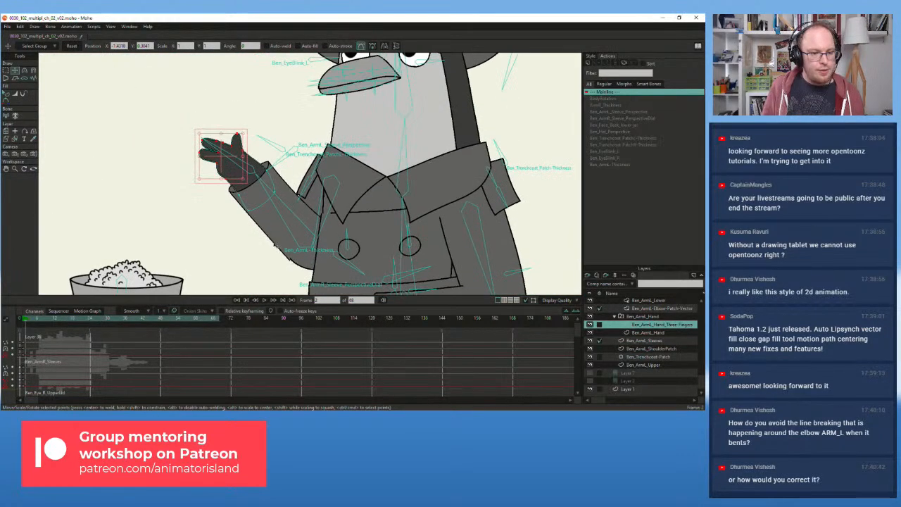
pyautogui.scroll(-4, 235, 216)
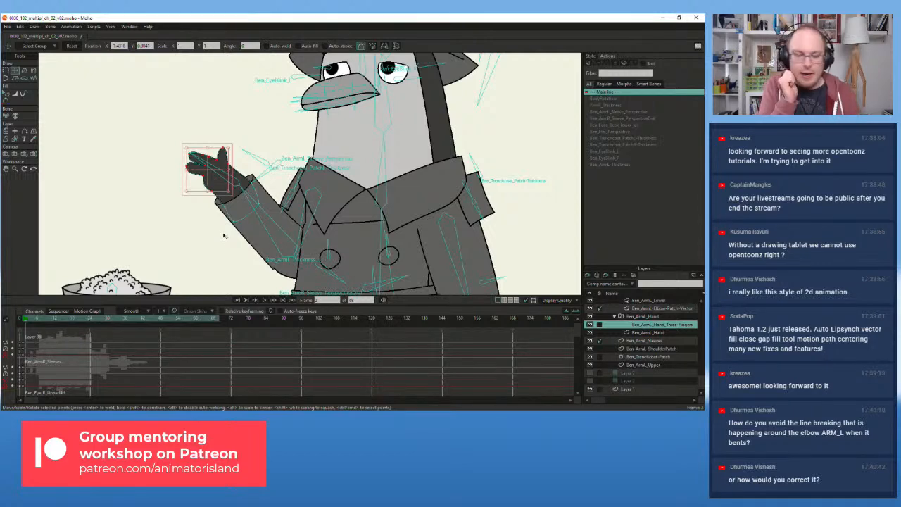
pyautogui.scroll(2, 249, 260)
pyautogui.moveTo(249, 260); pyautogui.dragTo(239, 198)
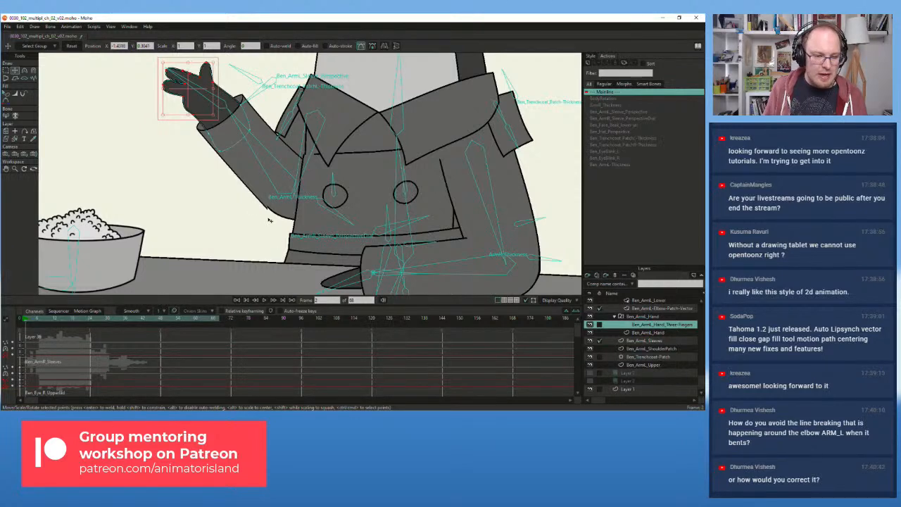
pyautogui.scroll(3, 269, 220)
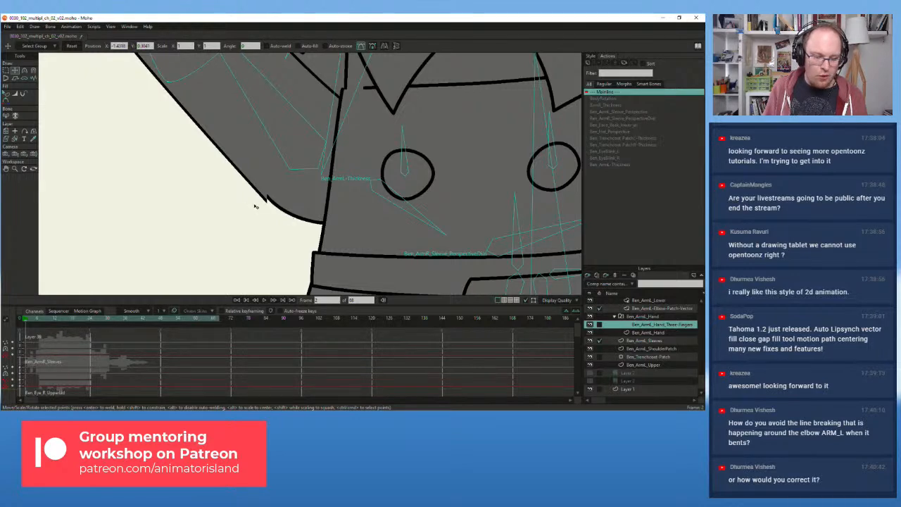
pyautogui.scroll(-4, 243, 197)
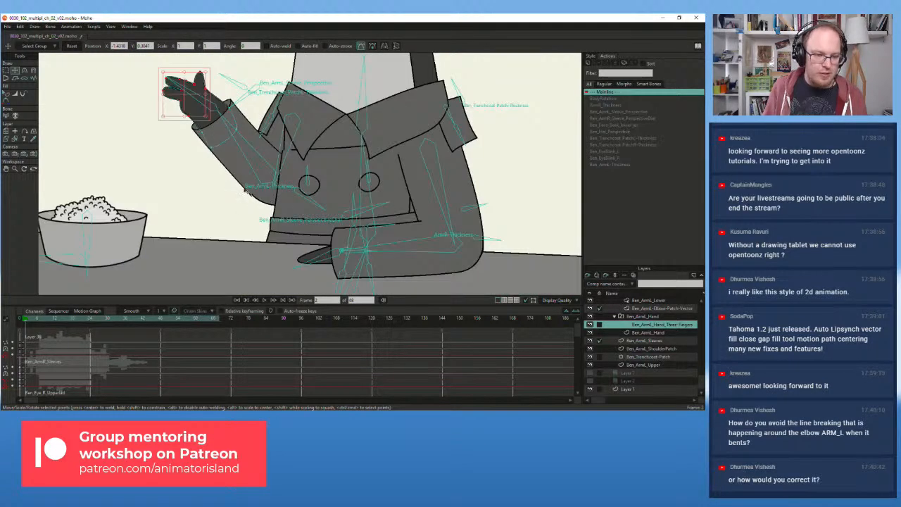
pyautogui.scroll(3, 257, 206)
pyautogui.scroll(-4, 262, 212)
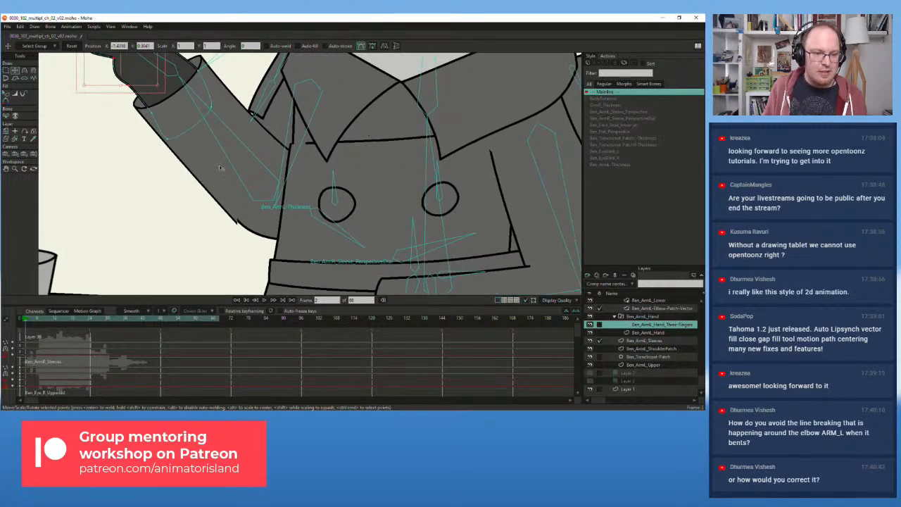
pyautogui.scroll(-4, 230, 207)
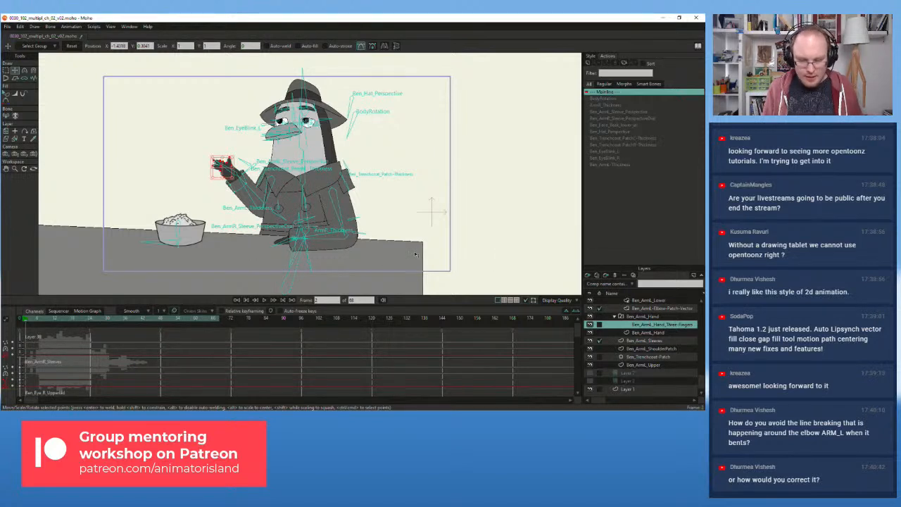
# - Expose only the 020 in-front-counter layer comp and inspect the elbow ends of both lower arms in isolation
pyautogui.click(632, 276)
pyautogui.moveTo(654, 309)
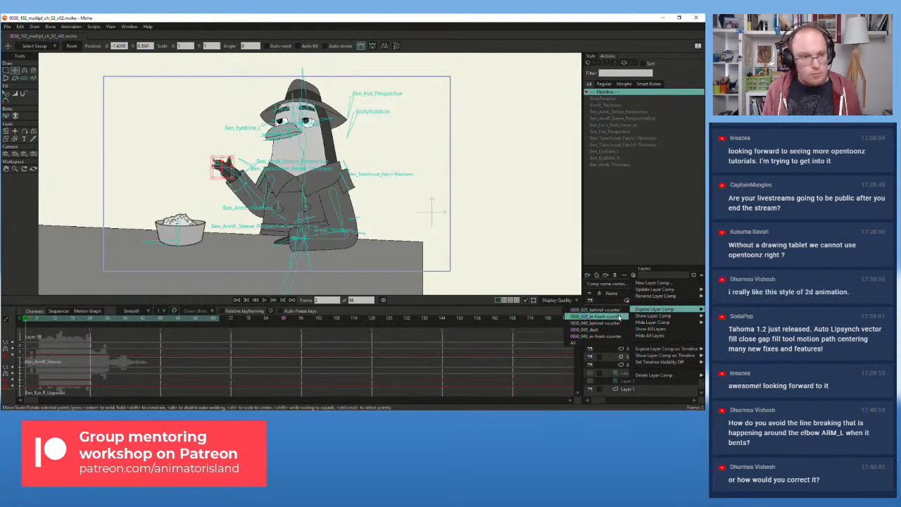
pyautogui.click(619, 317)
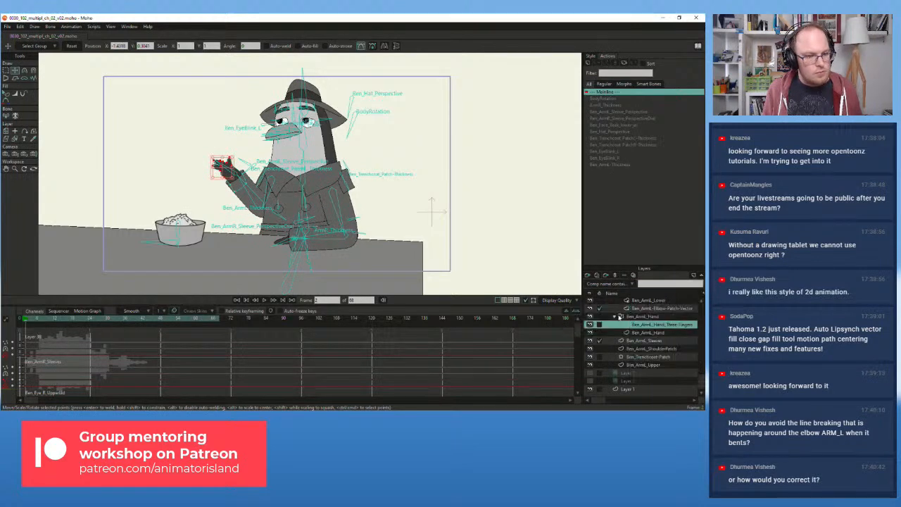
pyautogui.scroll(5, 213, 198)
pyautogui.scroll(-5, 213, 199)
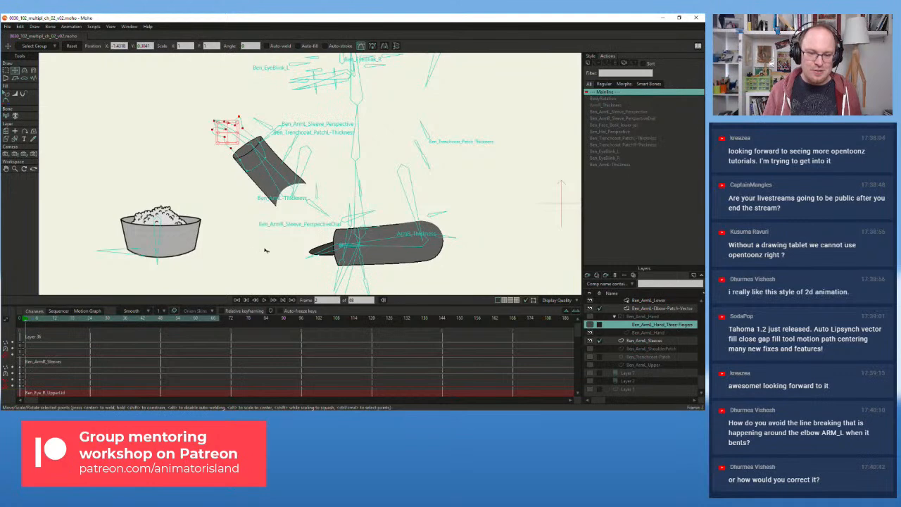
pyautogui.scroll(3, 277, 209)
pyautogui.scroll(3, 278, 184)
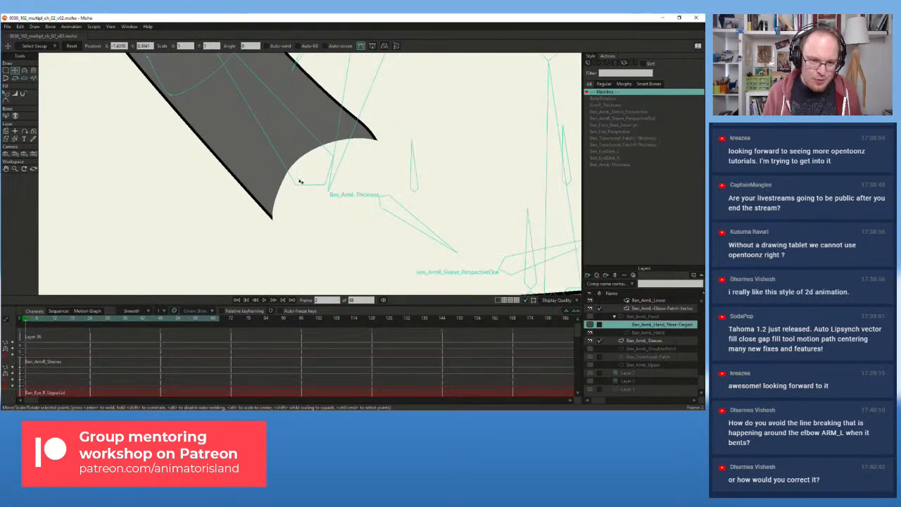
pyautogui.moveTo(408, 200); pyautogui.dragTo(147, 101)
pyautogui.moveTo(450, 181); pyautogui.dragTo(296, 161)
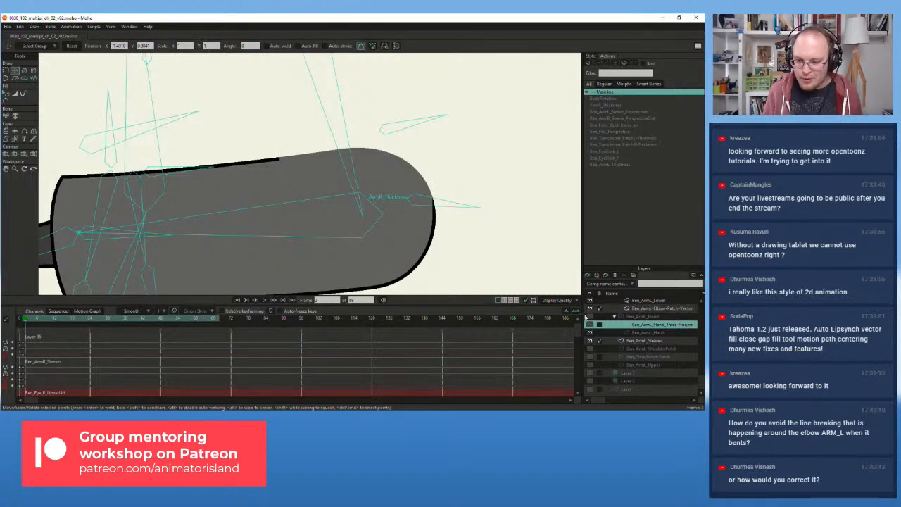
# - Expose all layer comps again and make the Ben_ArmL_Hand group visible
pyautogui.click(633, 274)
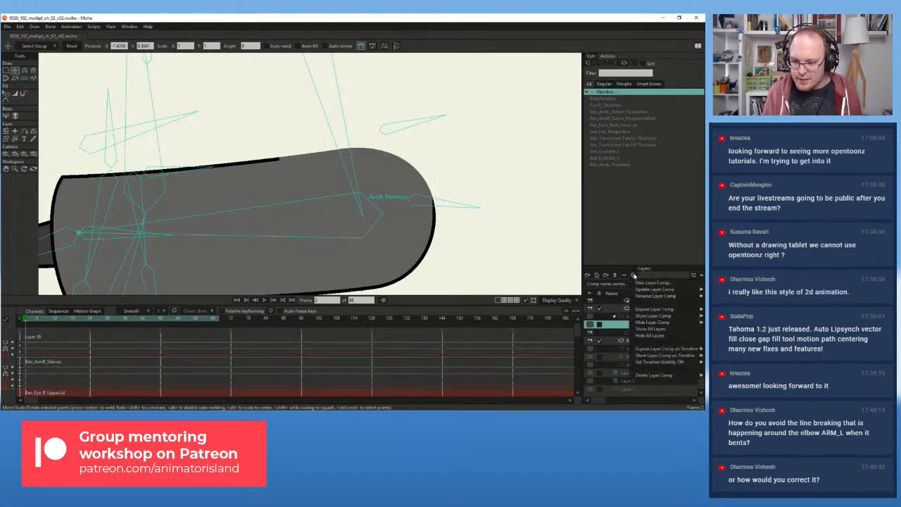
pyautogui.click(599, 345)
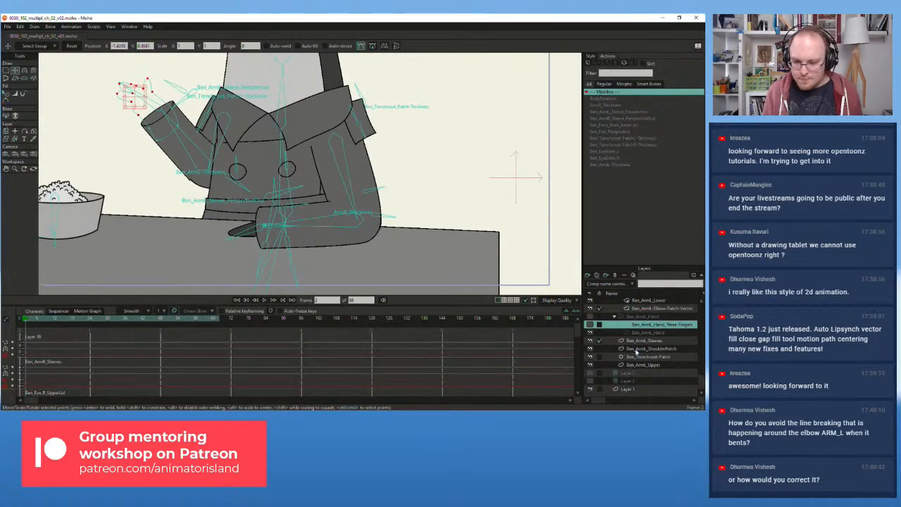
pyautogui.click(590, 316)
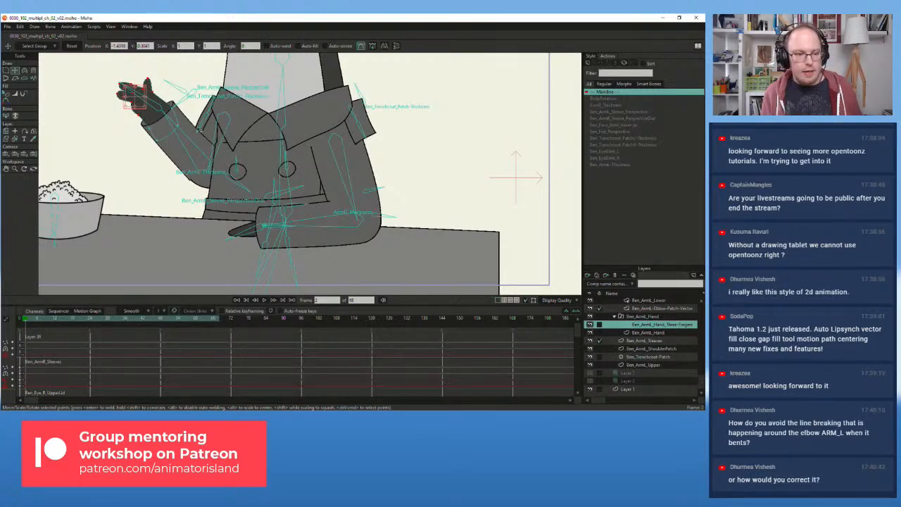
# - Examine the raised three-fingered hand against the whole figure, and select the Ben_rig layer
pyautogui.scroll(-4, 199, 129)
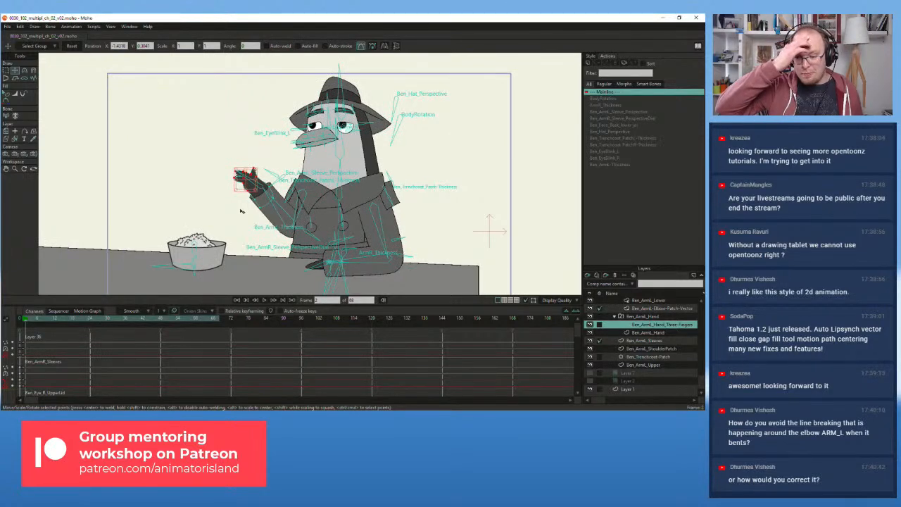
pyautogui.scroll(4, 221, 184)
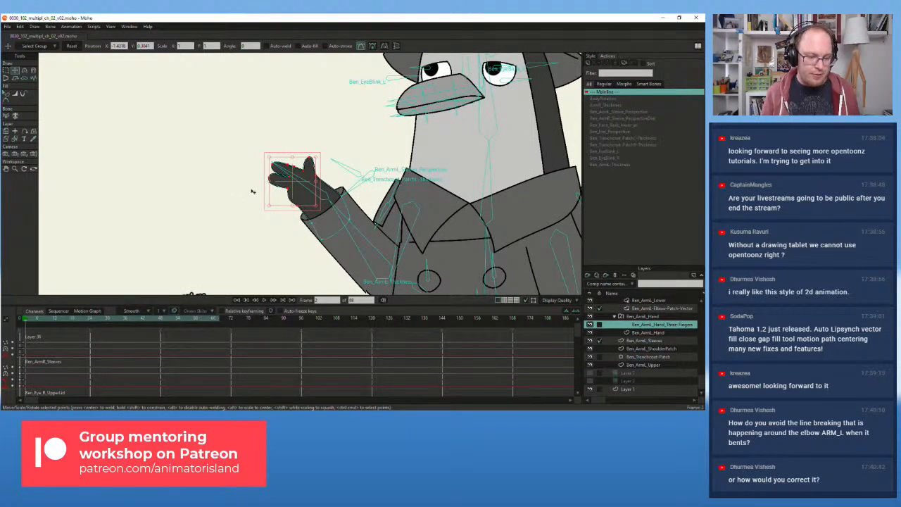
pyautogui.moveTo(269, 210); pyautogui.dragTo(209, 189)
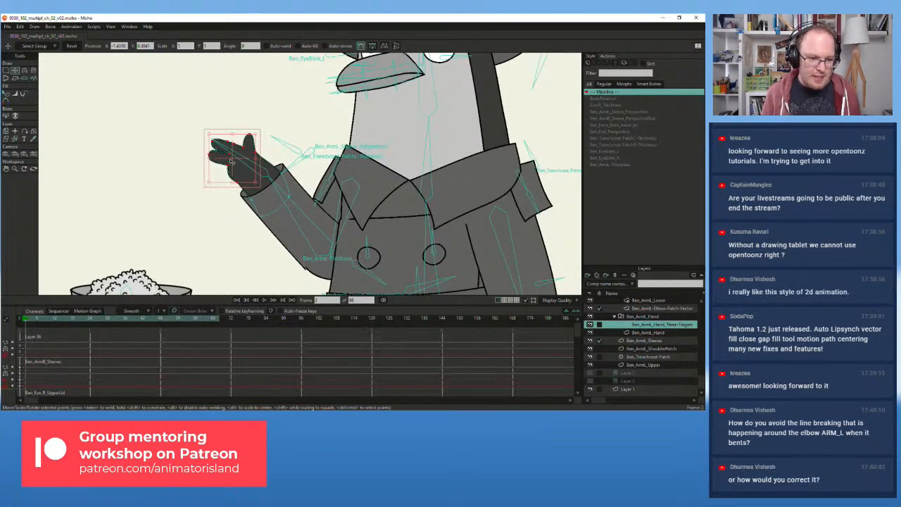
pyautogui.scroll(-4, 231, 162)
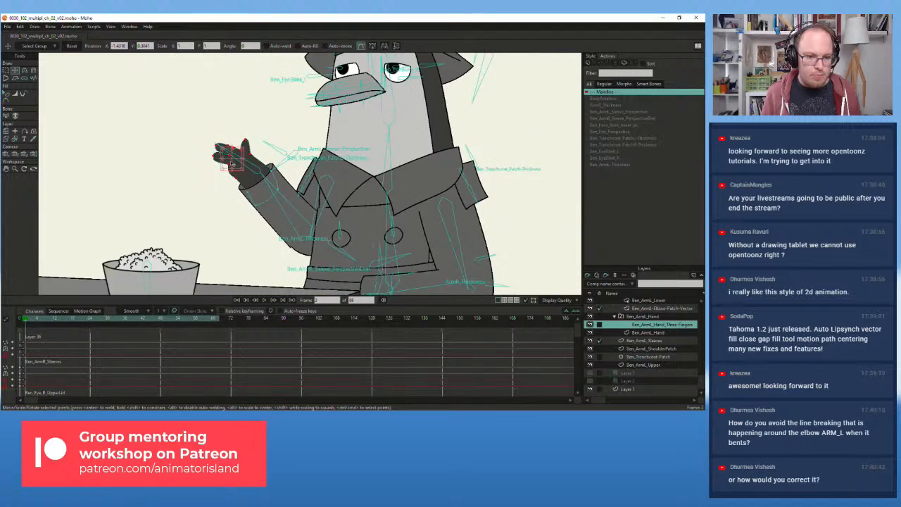
pyautogui.scroll(1, 625, 357)
pyautogui.scroll(12, 625, 358)
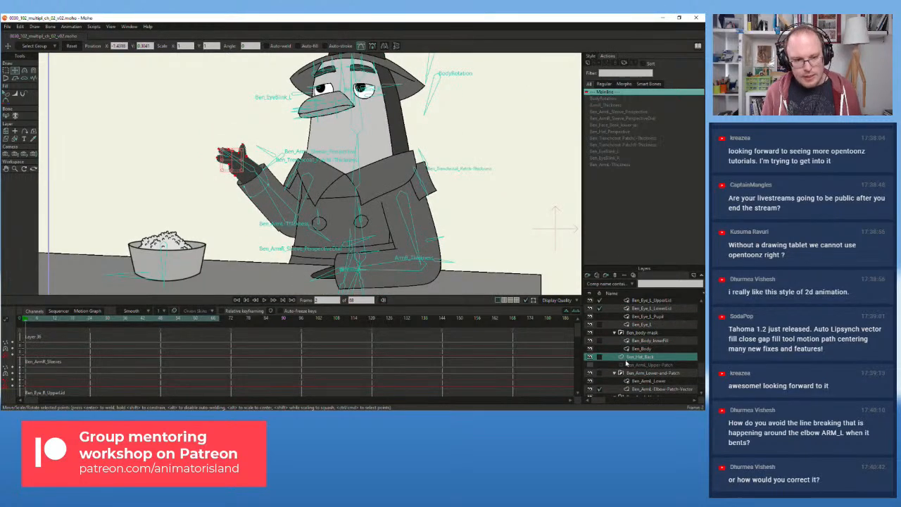
pyautogui.scroll(10, 625, 365)
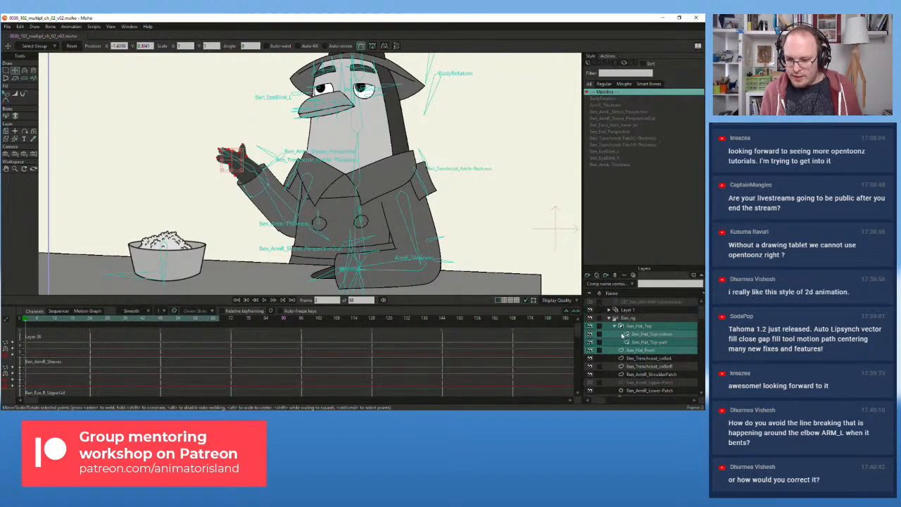
pyautogui.click(630, 318)
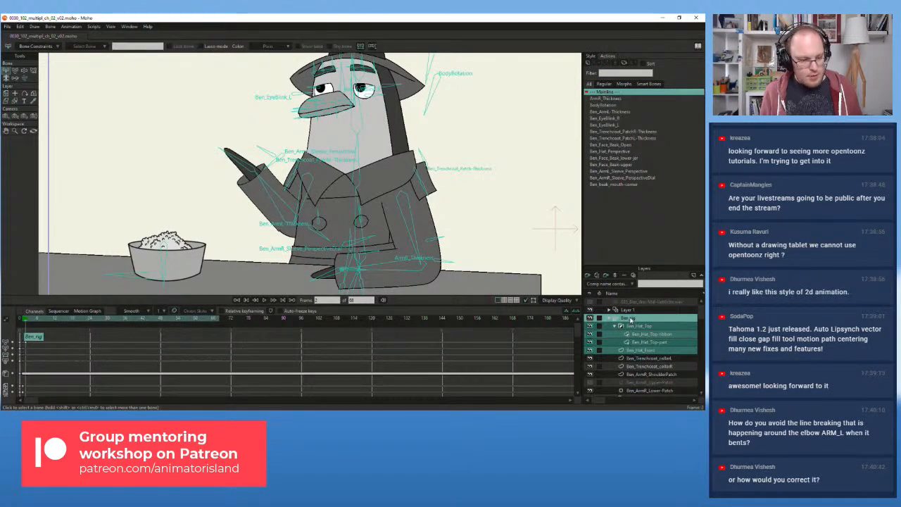
# - Make the Ben_ArmL_Hand_Three-Fingers layer the active child of the Ben_ArmL_Hand group on frame 2
pyautogui.scroll(-5, 632, 357)
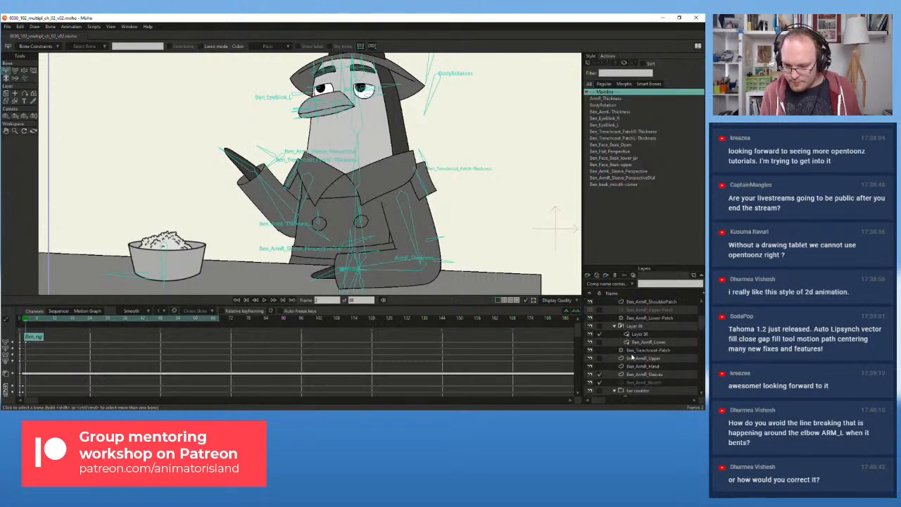
pyautogui.scroll(-8, 632, 358)
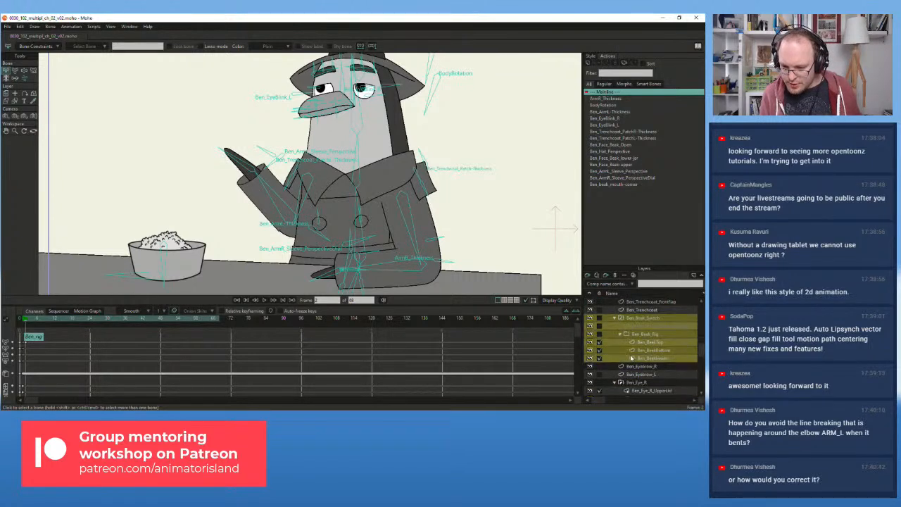
pyautogui.scroll(-2, 631, 358)
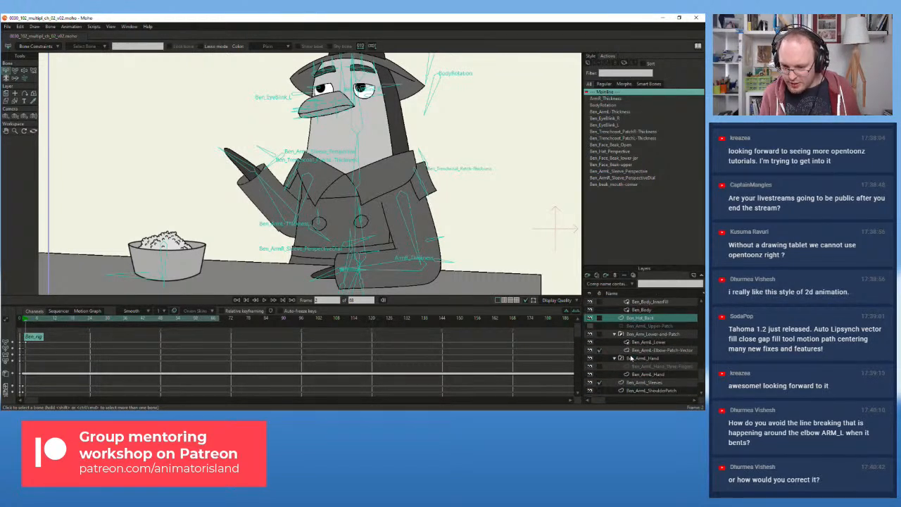
pyautogui.scroll(-1, 631, 364)
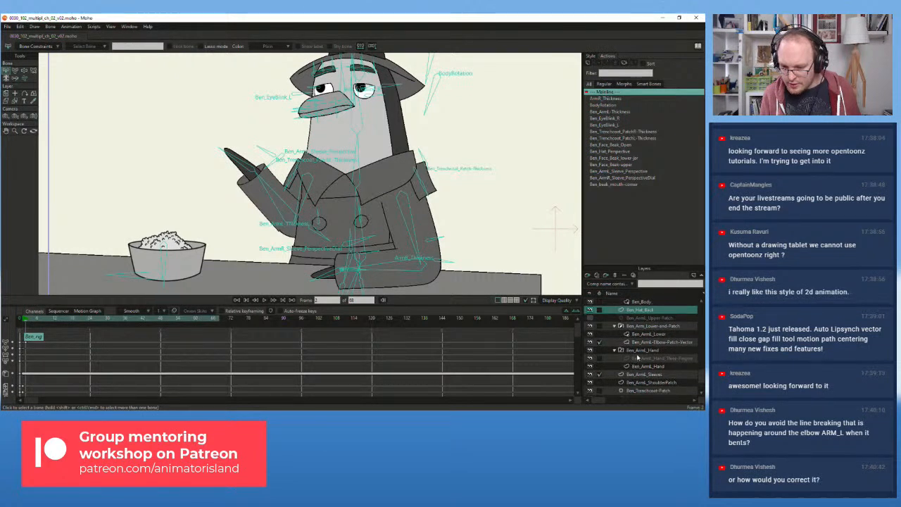
pyautogui.click(638, 358)
pyautogui.rightClick(639, 359)
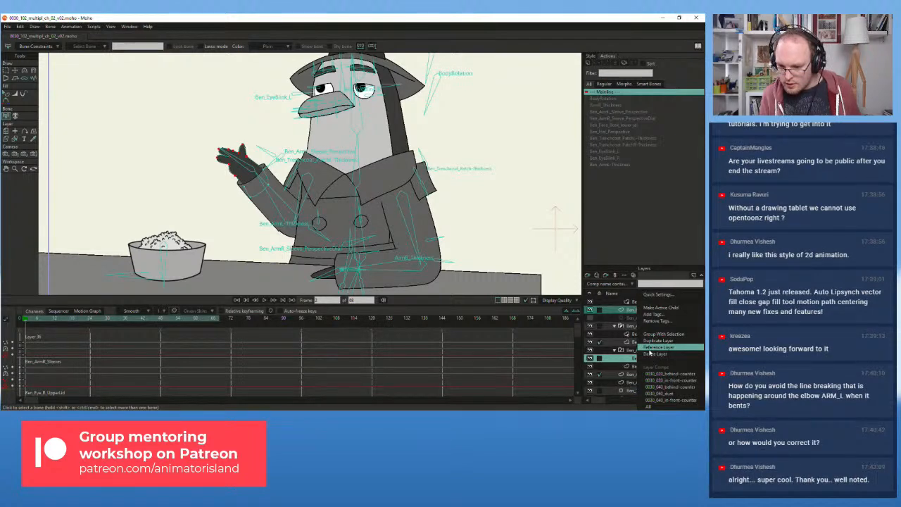
pyautogui.click(660, 308)
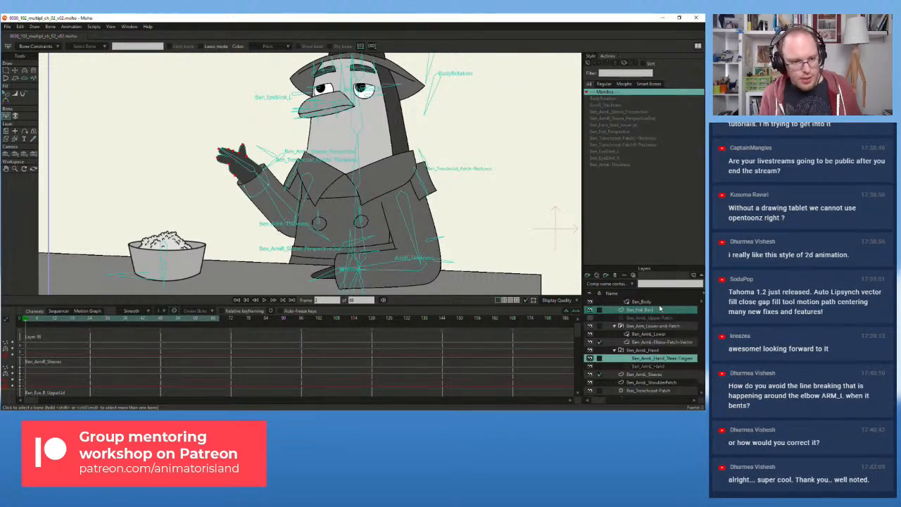
# - Select the Ben_rig layer and rotate the raised hand's bone to about 341° so the fingers point upward
pyautogui.scroll(4, 636, 355)
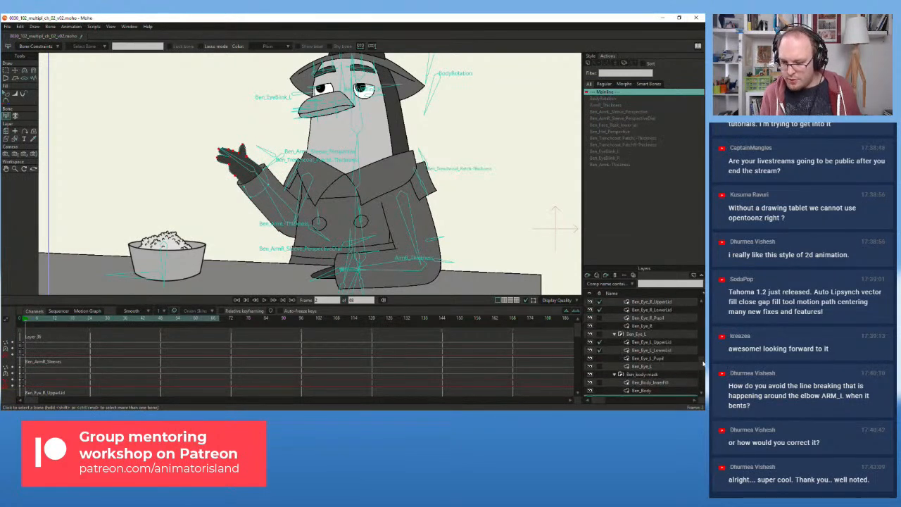
pyautogui.moveTo(700, 327); pyautogui.dragTo(697, 305)
pyautogui.click(628, 318)
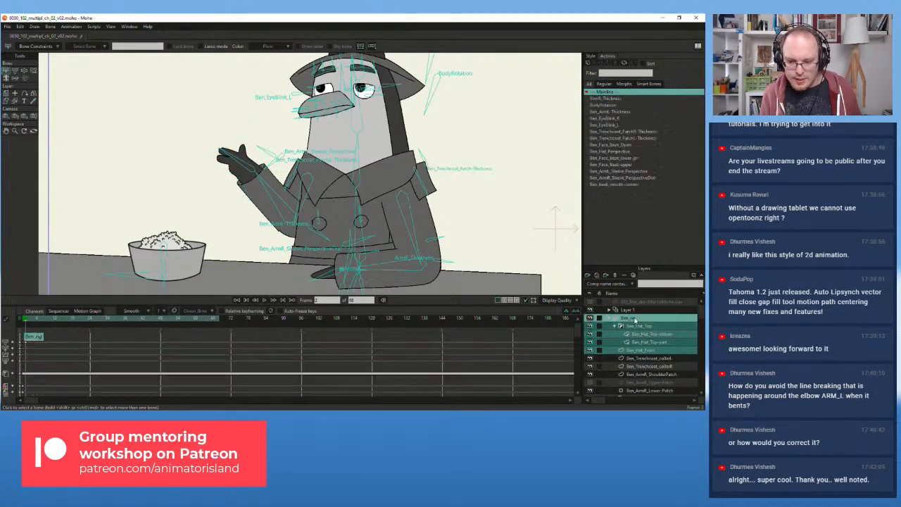
pyautogui.click(14, 70)
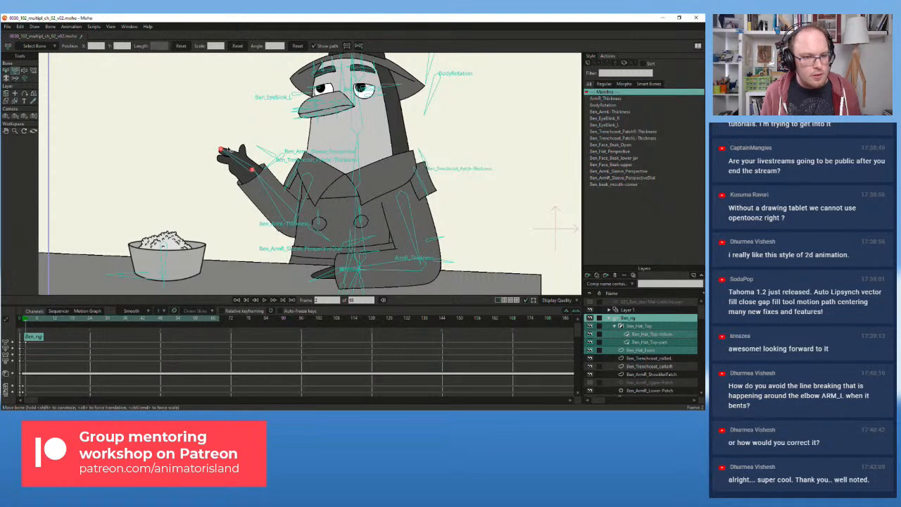
pyautogui.moveTo(242, 162)
pyautogui.mouseDown()
pyautogui.moveTo(259, 148)
pyautogui.moveTo(245, 160)
pyautogui.moveTo(256, 178)
pyautogui.moveTo(250, 162)
pyautogui.mouseUp()
pyautogui.scroll(1, 292, 206)
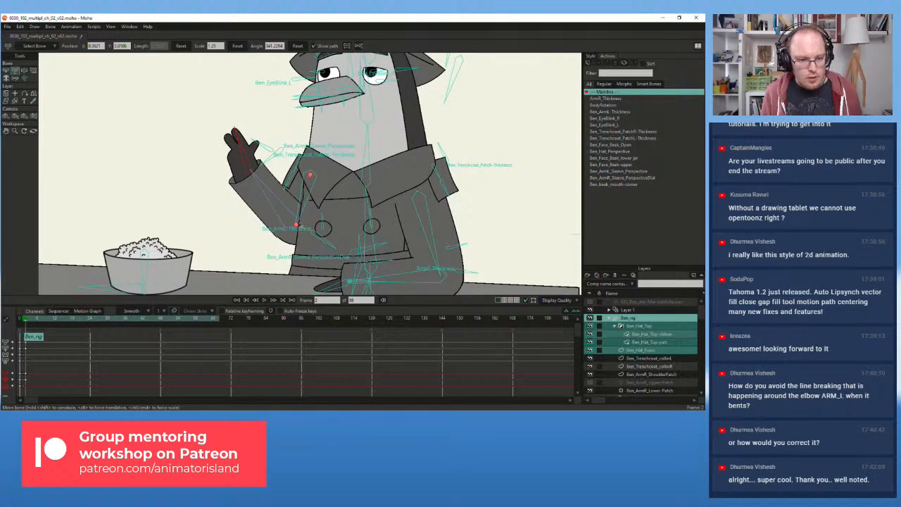
# - Reposition the raised arm's elbow beside the coat and adjust the lower arm bone's length and angle for a steeper forearm
pyautogui.moveTo(298, 227); pyautogui.dragTo(288, 217)
pyautogui.moveTo(289, 216); pyautogui.dragTo(282, 227)
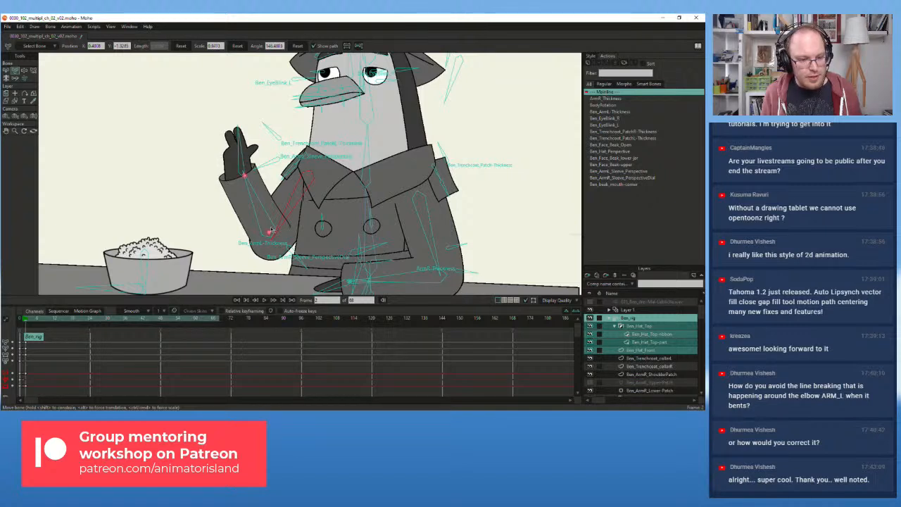
pyautogui.moveTo(269, 232); pyautogui.dragTo(294, 232)
pyautogui.scroll(6, 271, 230)
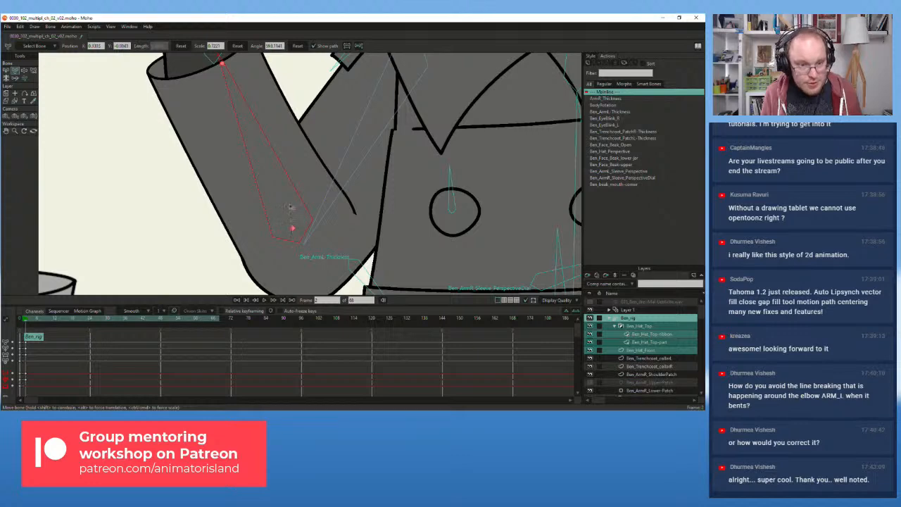
pyautogui.scroll(-5, 211, 201)
pyautogui.moveTo(279, 196)
pyautogui.mouseDown()
pyautogui.moveTo(288, 192)
pyautogui.moveTo(275, 176)
pyautogui.moveTo(265, 192)
pyautogui.mouseUp()
pyautogui.scroll(-5, 265, 192)
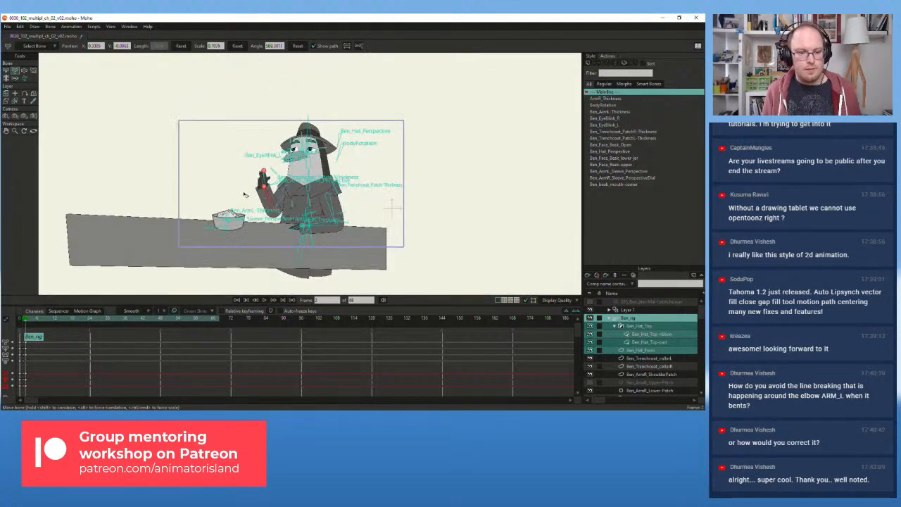
# - Tilt the raised hand's bone slightly away from the face, to an angle of about 354°
pyautogui.scroll(4, 247, 193)
pyautogui.moveTo(296, 155); pyautogui.dragTo(288, 152)
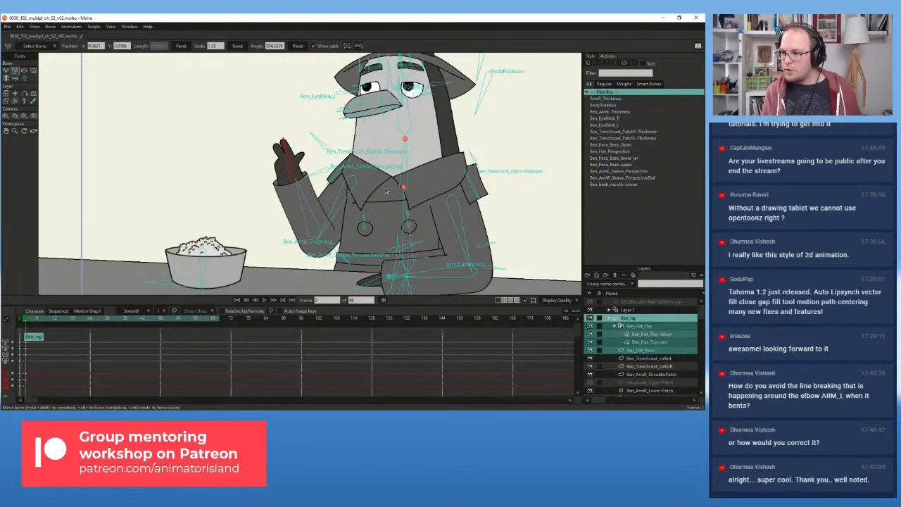
pyautogui.scroll(-2, 263, 178)
pyautogui.moveTo(242, 173); pyautogui.dragTo(217, 201)
pyautogui.scroll(5, 240, 192)
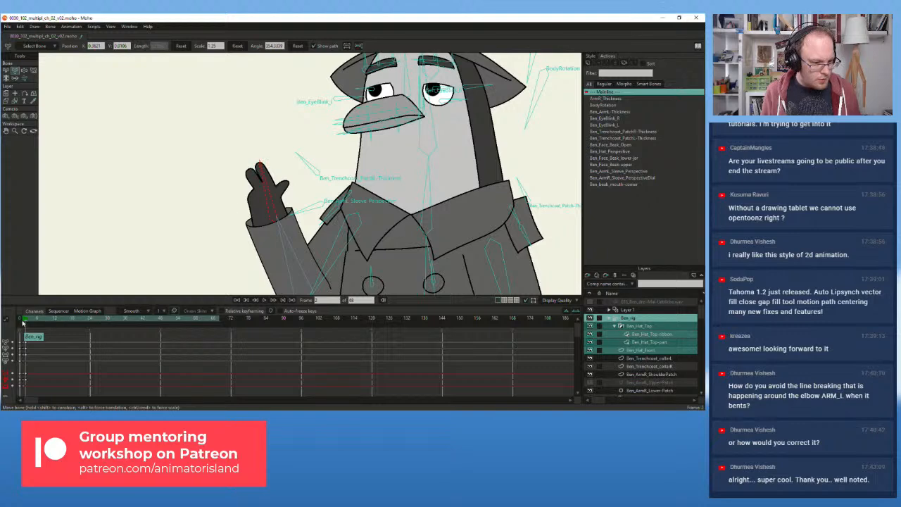
# - Go to frame 0 and select the Ben_ArmL_Hand_Three-Fingers layer, with the hand below the sleeve in close view
pyautogui.moveTo(24, 322); pyautogui.dragTo(20, 325)
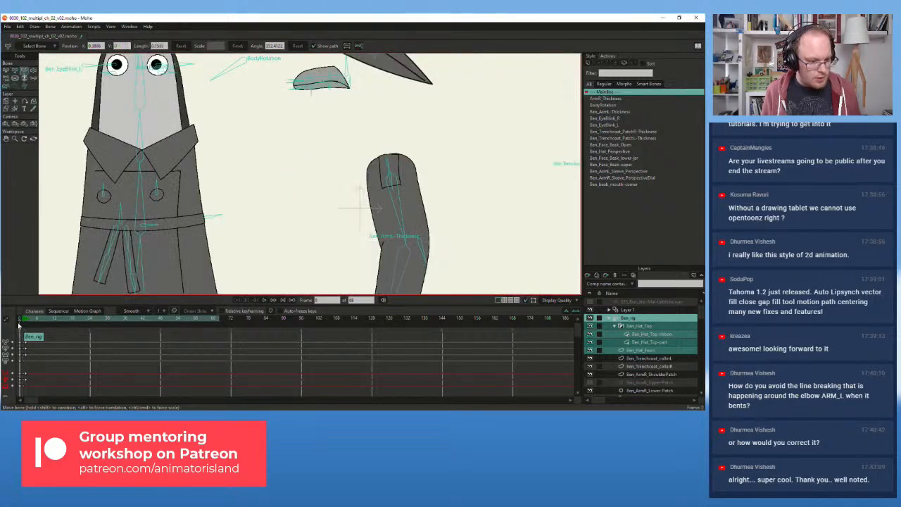
pyautogui.scroll(-4, 136, 181)
pyautogui.moveTo(172, 196); pyautogui.dragTo(208, 139)
pyautogui.scroll(1, 275, 185)
pyautogui.scroll(-2, 645, 362)
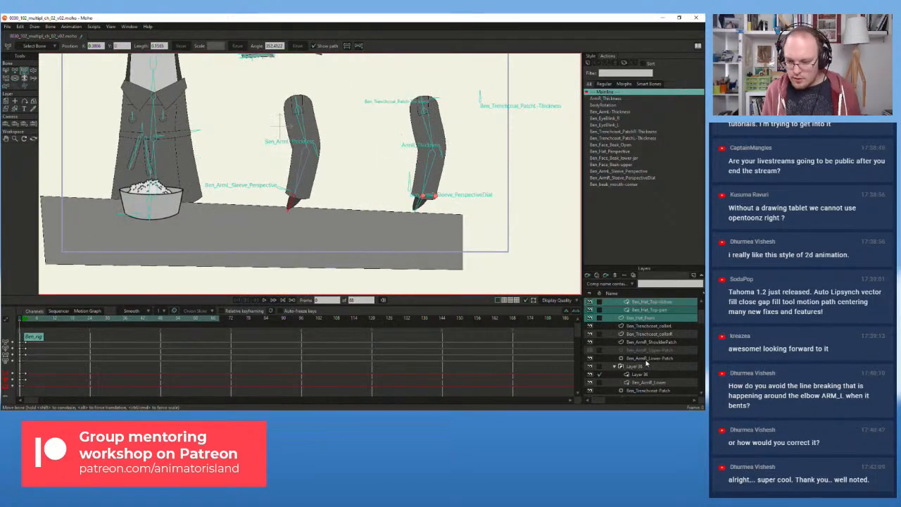
pyautogui.scroll(-3, 645, 365)
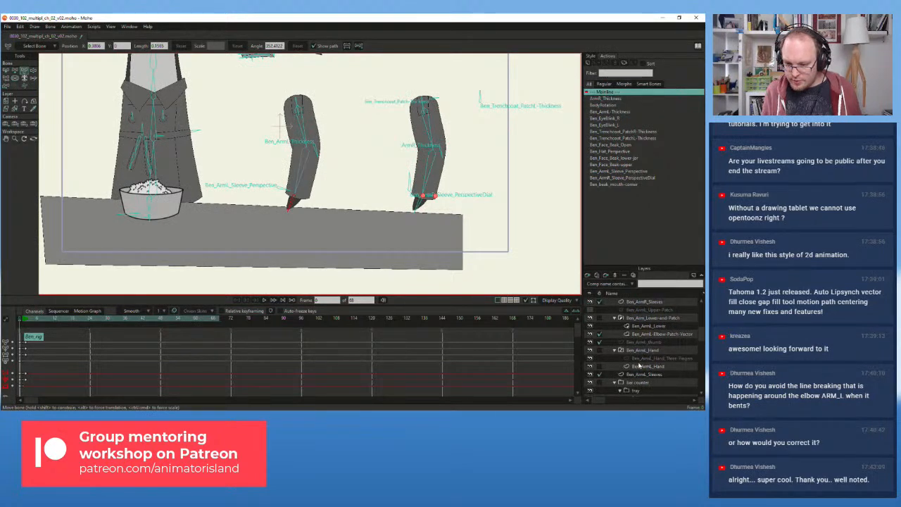
pyautogui.click(641, 359)
pyautogui.scroll(5, 301, 208)
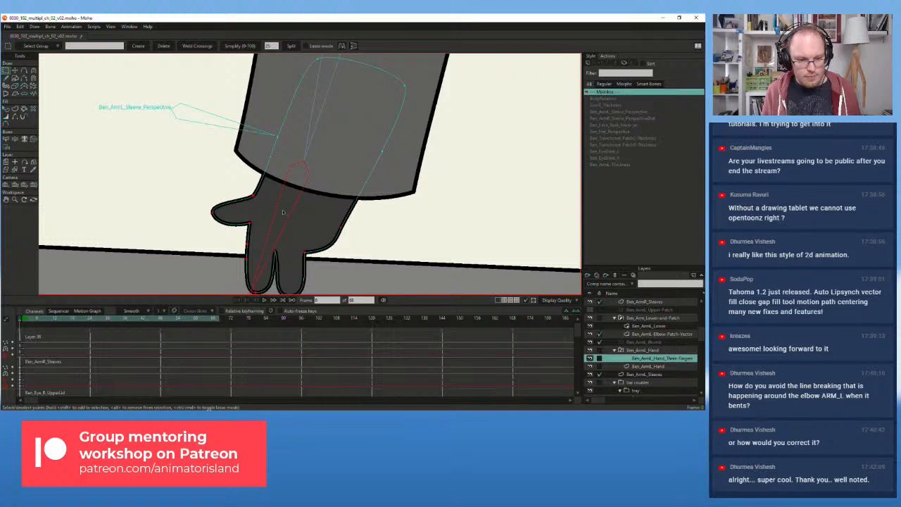
# - Return to frame 2 and examine the three-fingered hand's angle in the raised pose
pyautogui.click(25, 322)
pyautogui.scroll(-10, 220, 222)
pyautogui.moveTo(211, 183); pyautogui.dragTo(310, 253)
pyautogui.scroll(3, 231, 196)
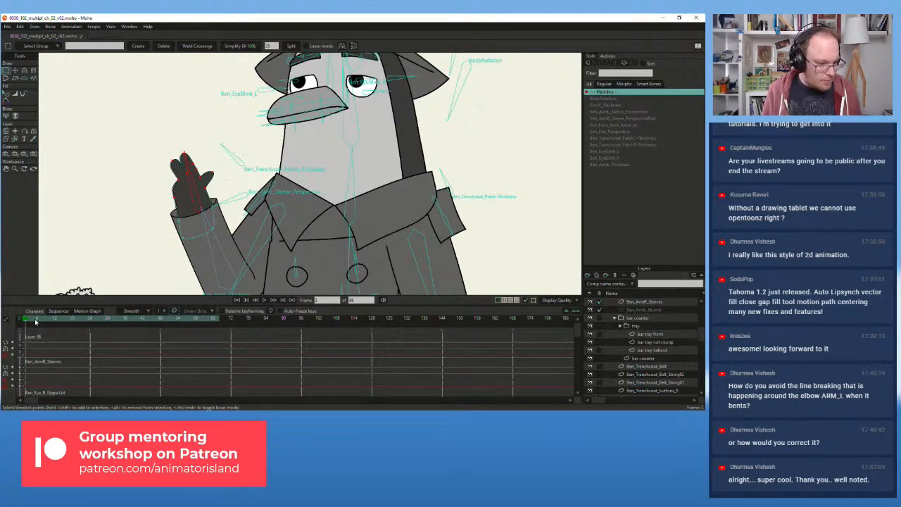
# - On frame 0, select the hand's finger and thumb points, rotate them clockwise below the sleeve, nudge them into place, and leave frame 0
pyautogui.moveTo(24, 322); pyautogui.dragTo(20, 322)
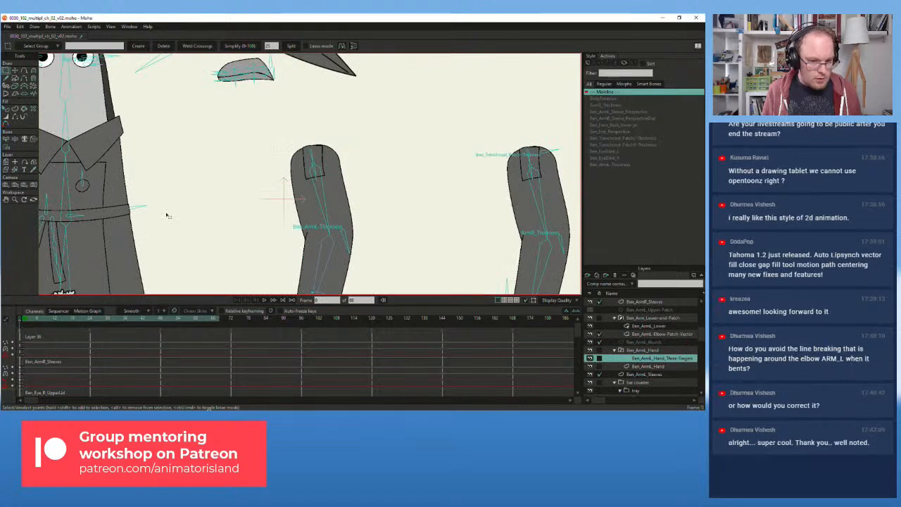
pyautogui.scroll(-5, 151, 229)
pyautogui.scroll(7, 242, 215)
pyautogui.moveTo(235, 222); pyautogui.dragTo(235, 218)
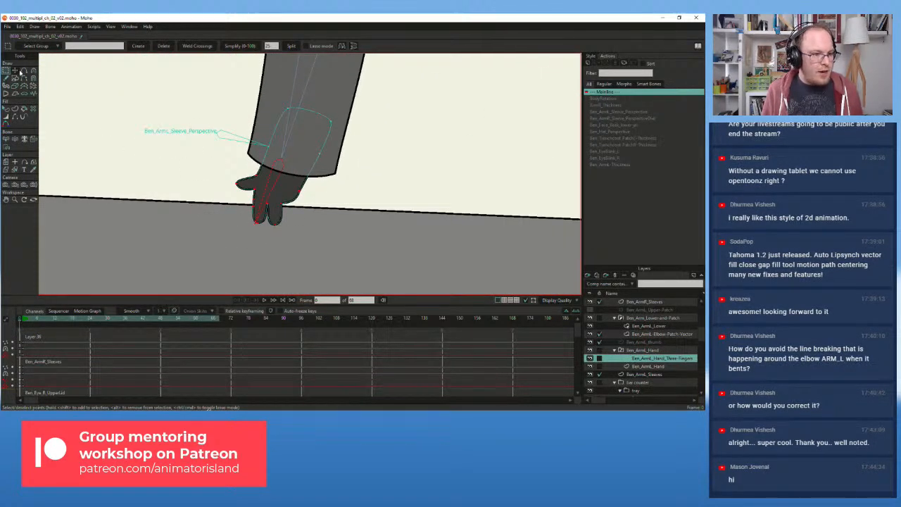
pyautogui.scroll(1, 298, 201)
pyautogui.moveTo(201, 165); pyautogui.dragTo(334, 257)
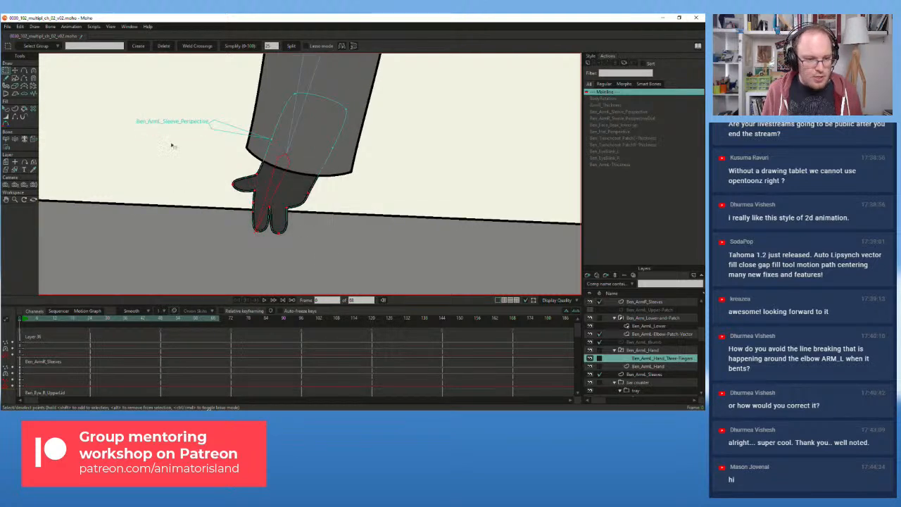
pyautogui.click(15, 70)
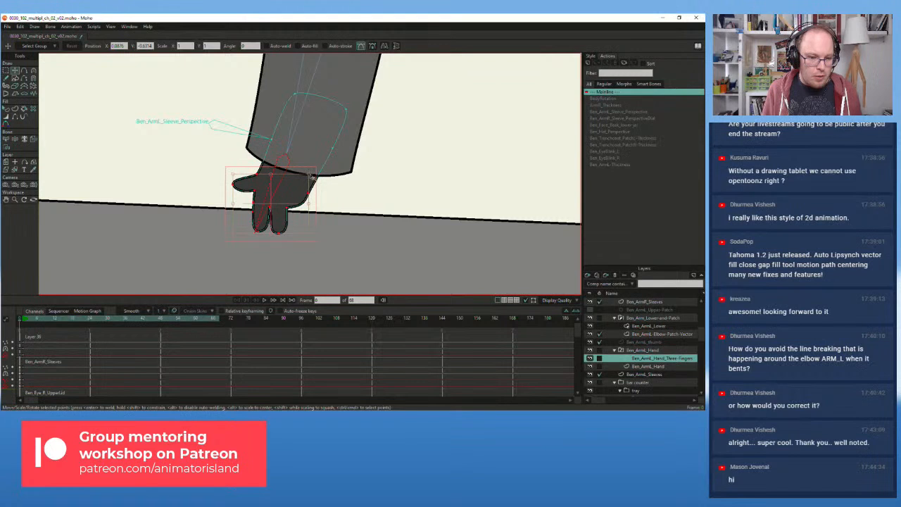
pyautogui.moveTo(312, 178); pyautogui.dragTo(268, 211)
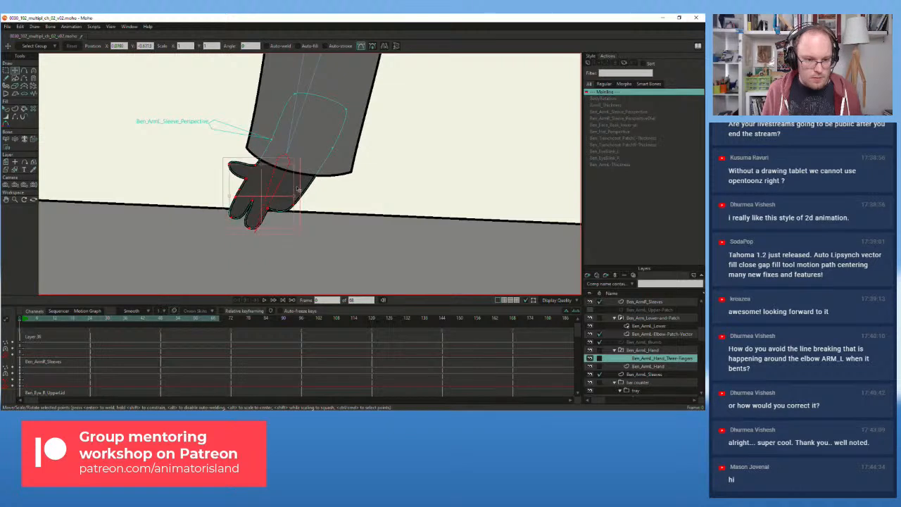
pyautogui.moveTo(296, 184); pyautogui.dragTo(294, 185)
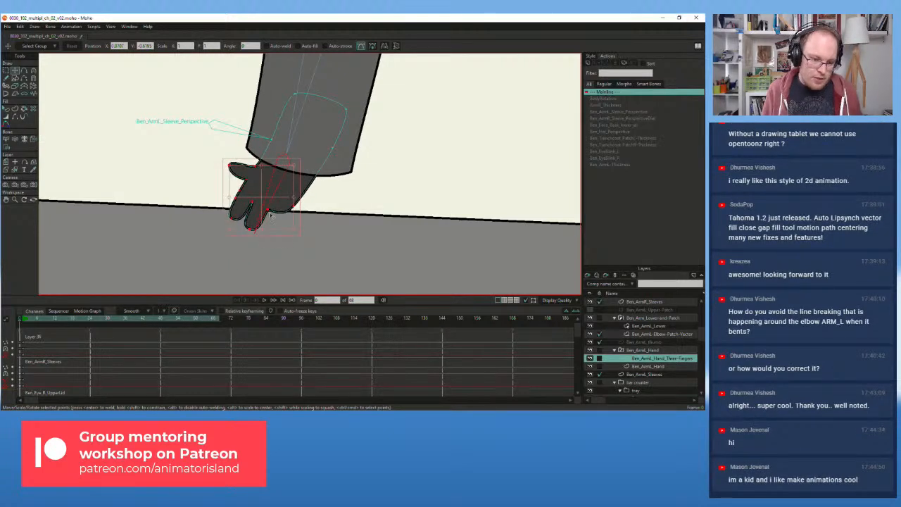
pyautogui.moveTo(294, 183); pyautogui.dragTo(294, 185)
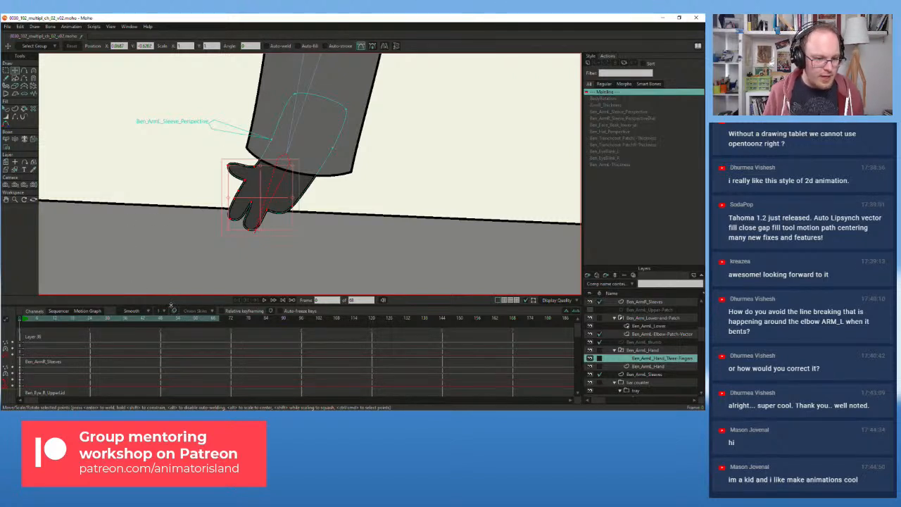
pyautogui.click(23, 321)
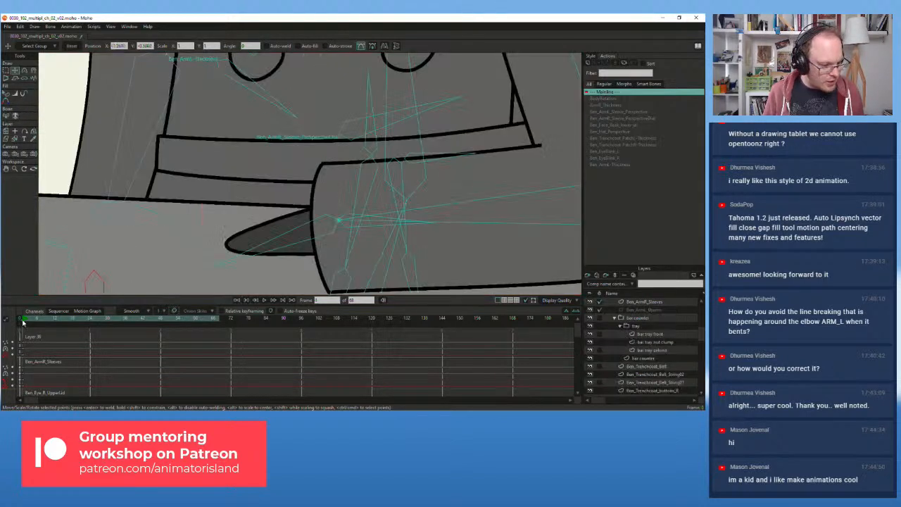
# - Compare the raised hand on frame 2, return to frame 0 and delete the extra point on the hand's edge between thumb and fingers
pyautogui.scroll(-5, 116, 200)
pyautogui.moveTo(115, 189); pyautogui.dragTo(182, 270)
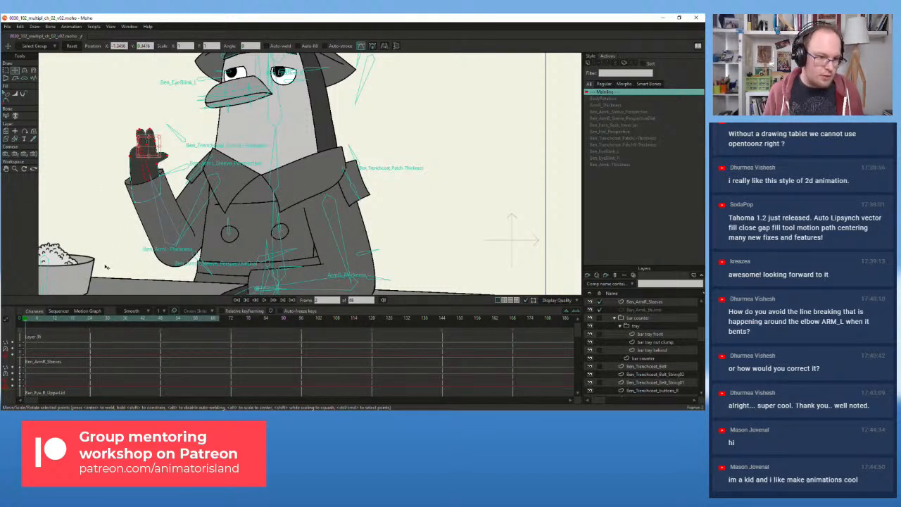
pyautogui.click(24, 320)
pyautogui.moveTo(24, 322); pyautogui.dragTo(19, 324)
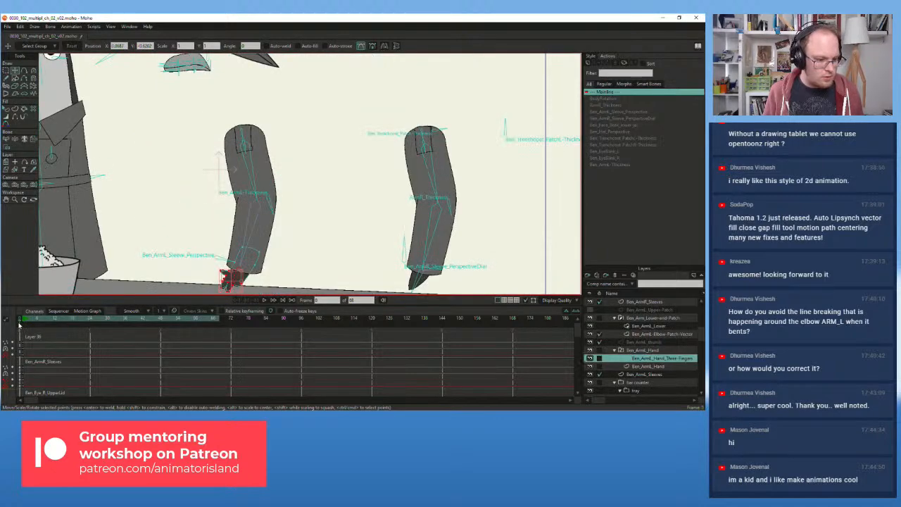
pyautogui.scroll(-2, 153, 198)
pyautogui.moveTo(191, 181); pyautogui.dragTo(205, 107)
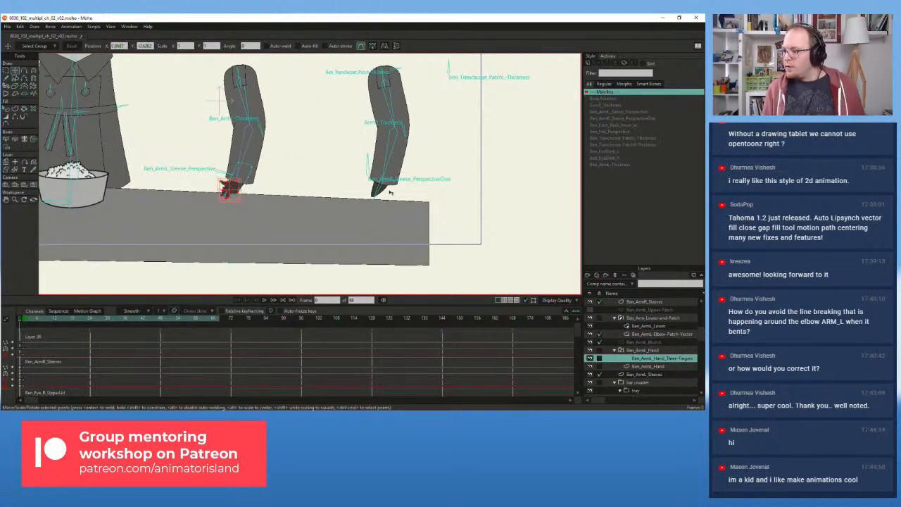
pyautogui.scroll(2, 361, 184)
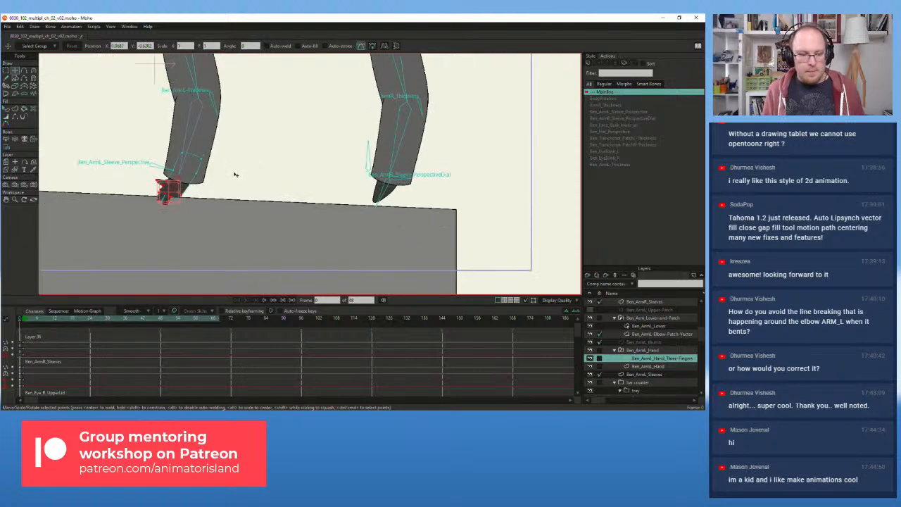
pyautogui.scroll(2, 233, 176)
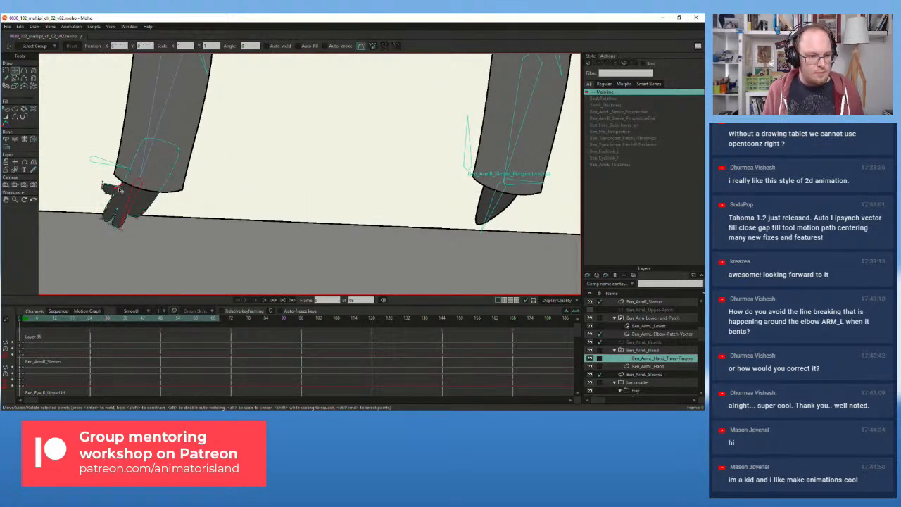
pyautogui.scroll(3, 178, 185)
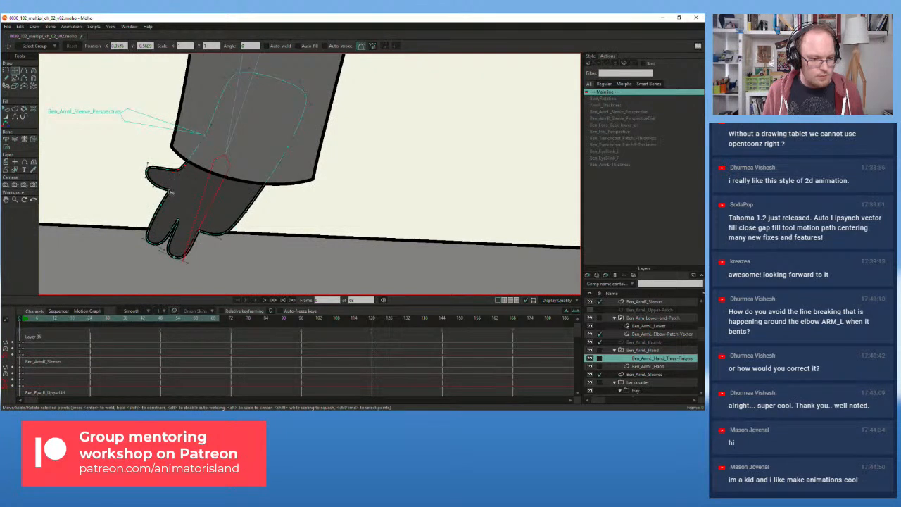
pyautogui.moveTo(171, 191)
pyautogui.mouseDown()
pyautogui.moveTo(143, 175)
pyautogui.moveTo(141, 187)
pyautogui.moveTo(139, 165)
pyautogui.moveTo(177, 173)
pyautogui.moveTo(142, 179)
pyautogui.moveTo(164, 206)
pyautogui.mouseUp()
pyautogui.click(168, 196)
pyautogui.scroll(3, 162, 206)
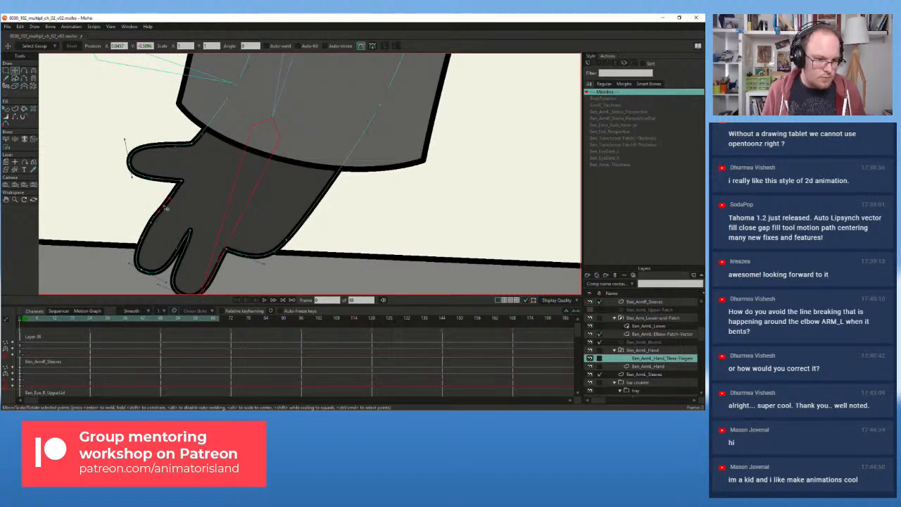
pyautogui.press('Delete')
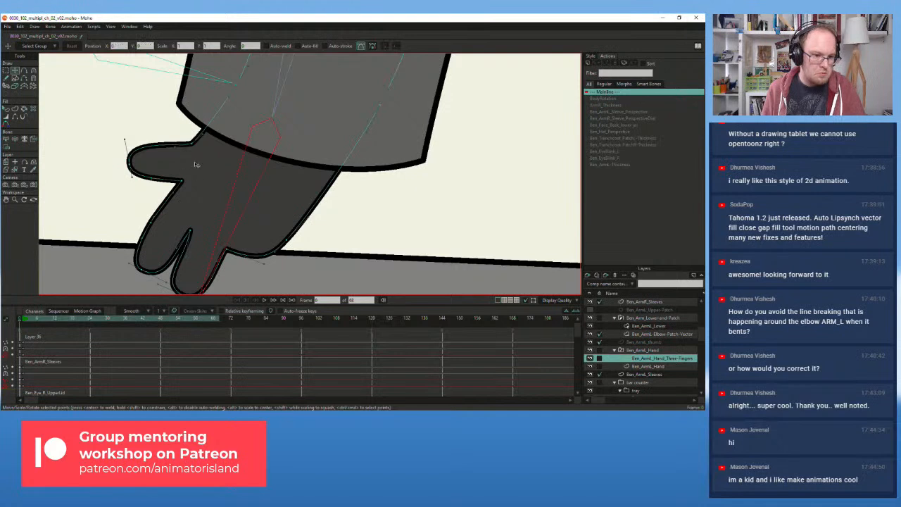
# - Nudge the point at the thumb's base and pull the thumb's tip outward and up to angle the thumb away from the fingers
pyautogui.moveTo(193, 146); pyautogui.dragTo(191, 144)
pyautogui.moveTo(130, 163); pyautogui.dragTo(113, 124)
pyautogui.scroll(-2, 154, 172)
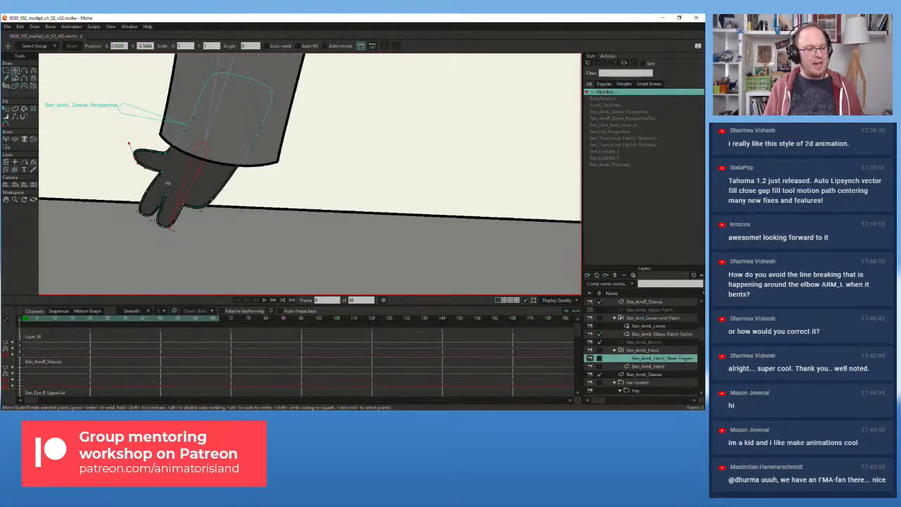
# - Return to frame 2 and examine the reshaped hand in the full shot, comparing the raised arm with its lowered pose
pyautogui.click(23, 320)
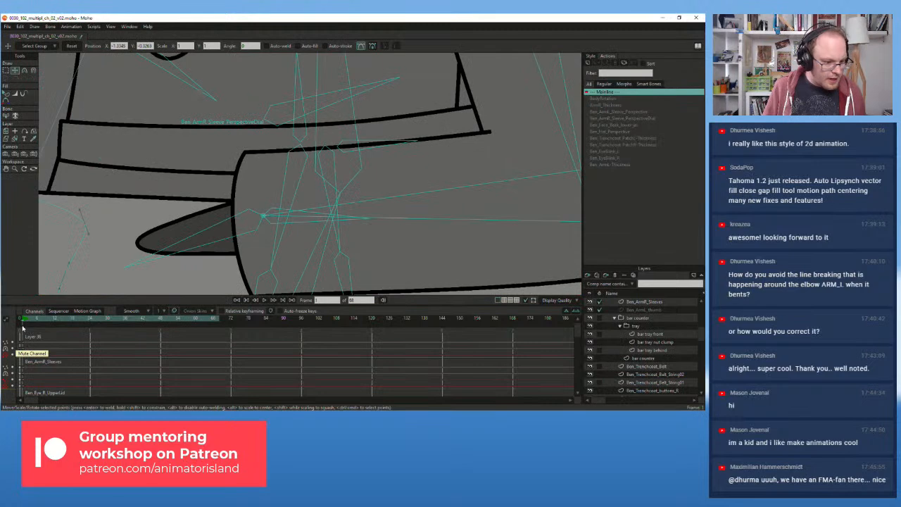
pyautogui.click(24, 321)
pyautogui.scroll(-5, 122, 194)
pyautogui.moveTo(123, 195); pyautogui.dragTo(279, 250)
pyautogui.scroll(2, 209, 146)
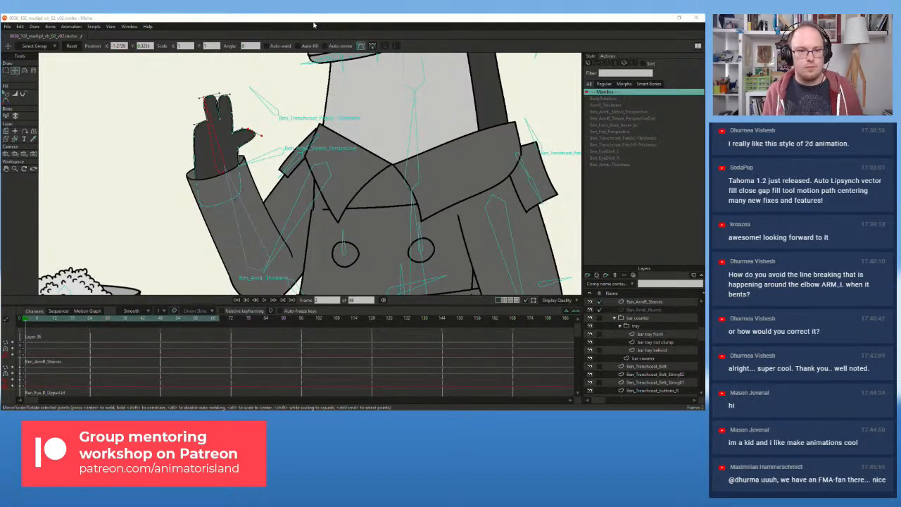
pyautogui.click(473, 231)
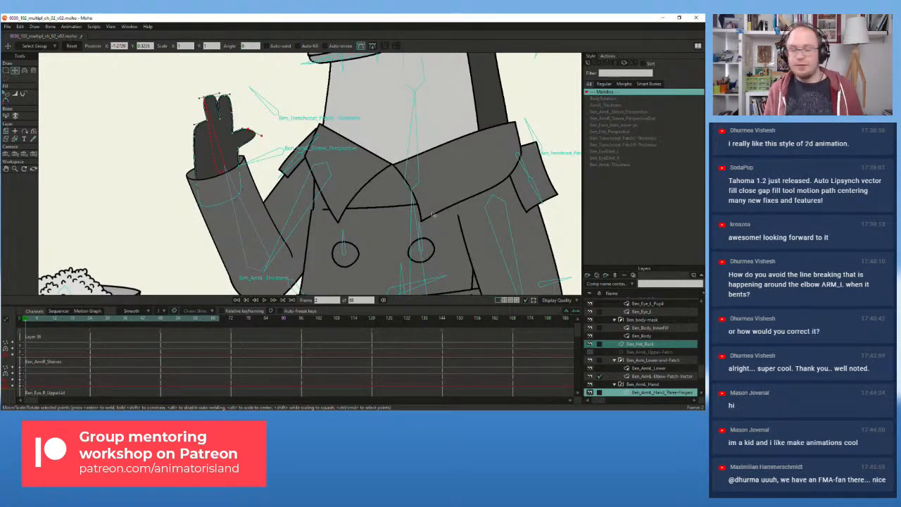
pyautogui.scroll(-1, 434, 214)
pyautogui.scroll(1, 391, 200)
pyautogui.scroll(-3, 369, 187)
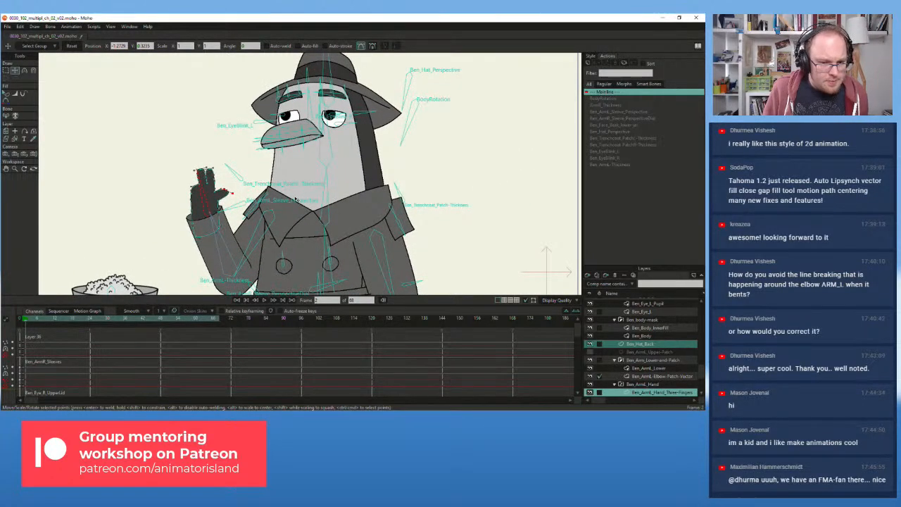
pyautogui.scroll(-2, 295, 201)
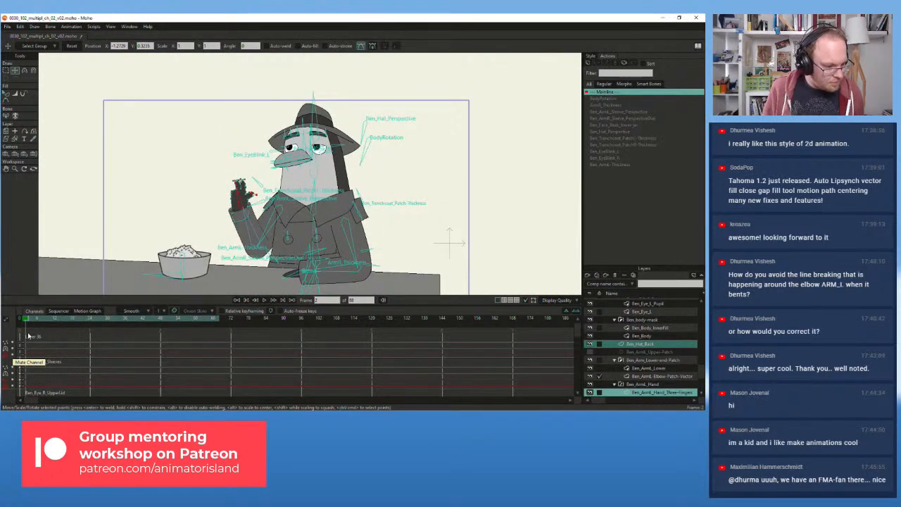
pyautogui.moveTo(27, 320); pyautogui.dragTo(27, 321)
pyautogui.scroll(2, 181, 192)
pyautogui.moveTo(176, 200); pyautogui.dragTo(135, 181)
pyautogui.moveTo(24, 321); pyautogui.dragTo(25, 325)
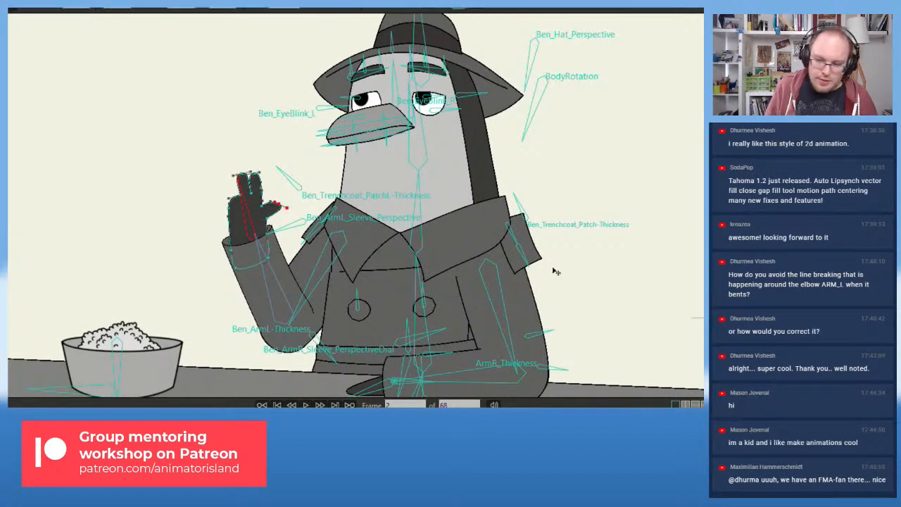
pyautogui.hotkey('ctrl', 'z')
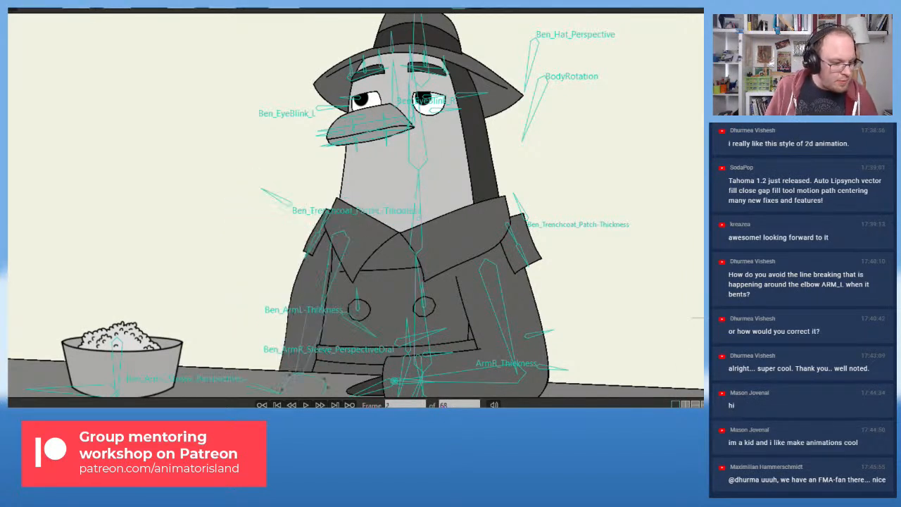
pyautogui.hotkey('ctrl', 'shift', 'z')
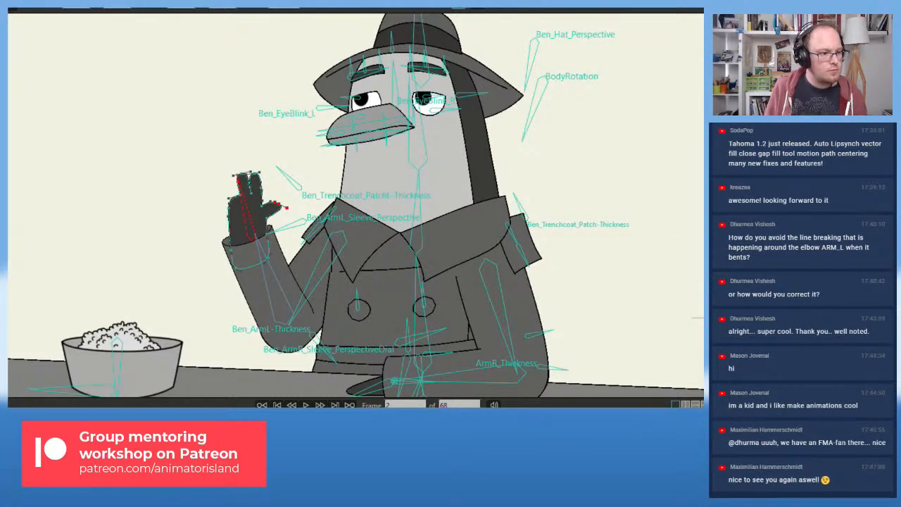
# - Select the raised hand's bone and rotate it slightly toward upright, checking the hand against the full shot
pyautogui.press('t')
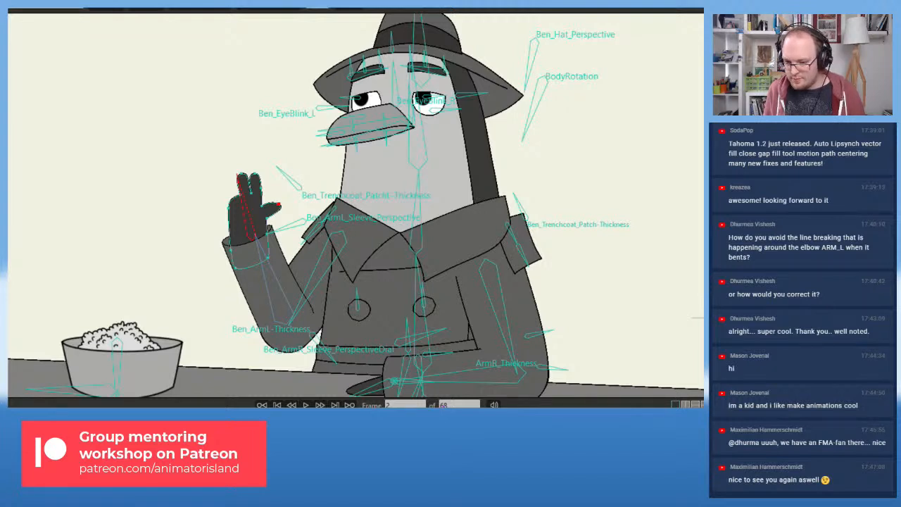
pyautogui.press('z')
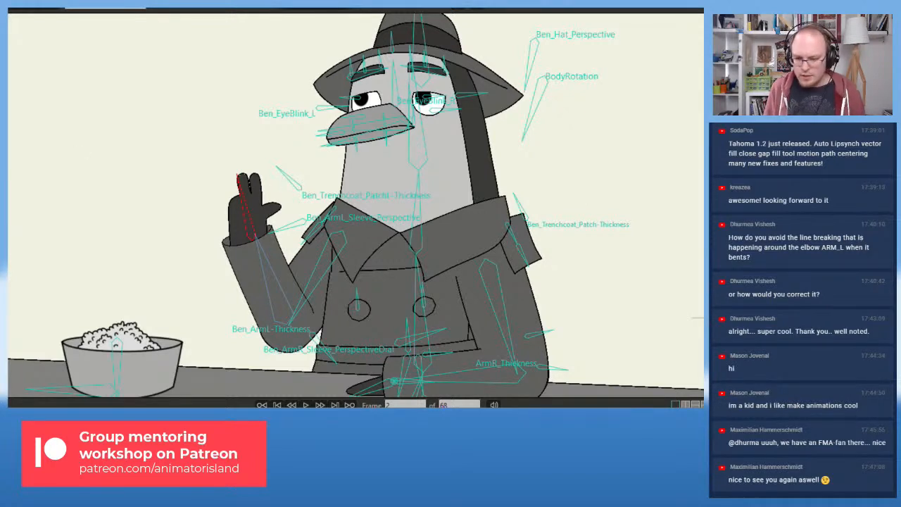
pyautogui.press('m')
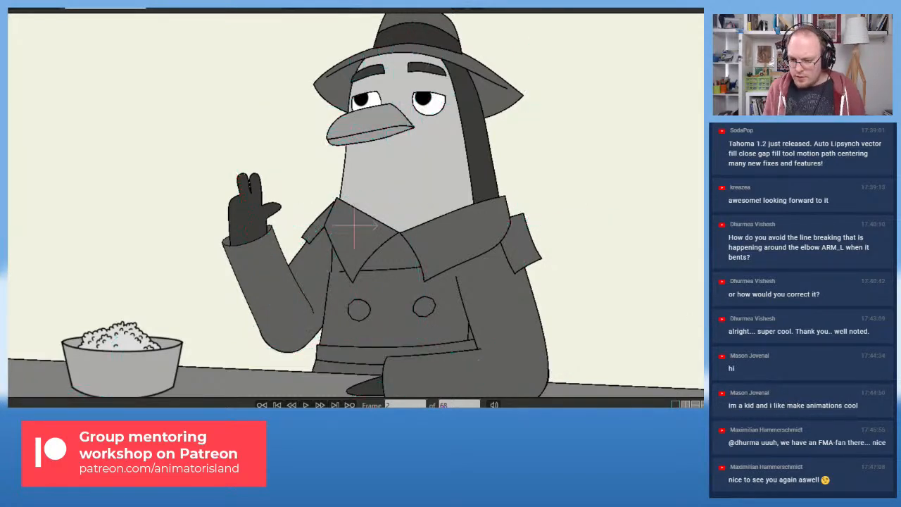
pyautogui.press('t')
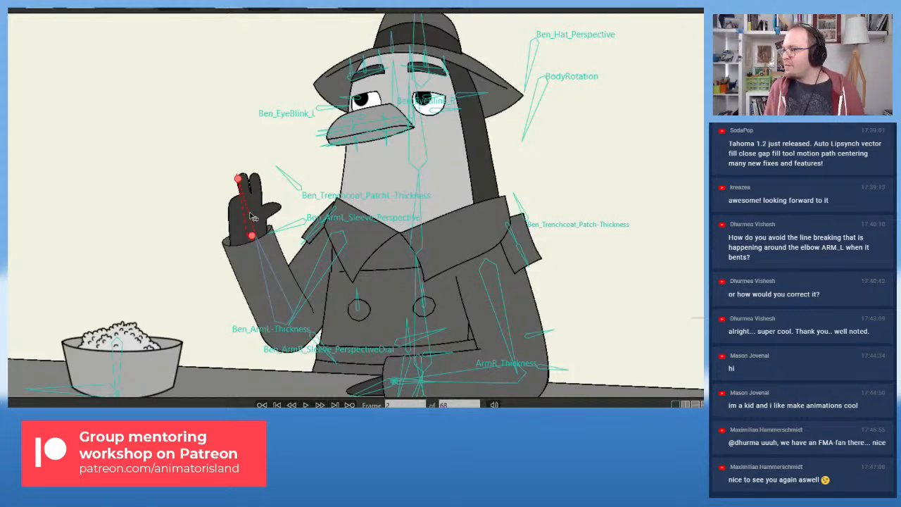
pyautogui.scroll(2, 161, 215)
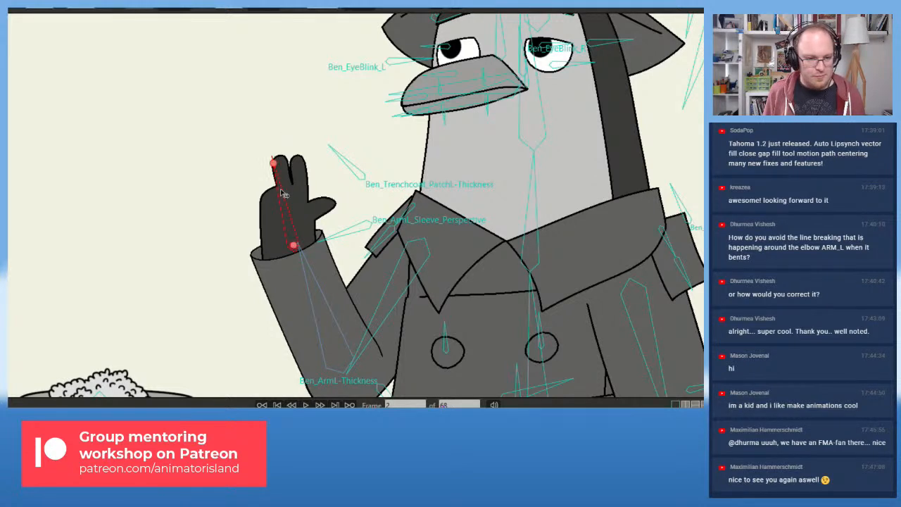
pyautogui.moveTo(286, 194)
pyautogui.mouseDown()
pyautogui.moveTo(297, 195)
pyautogui.moveTo(287, 193)
pyautogui.mouseUp()
pyautogui.scroll(-4, 287, 194)
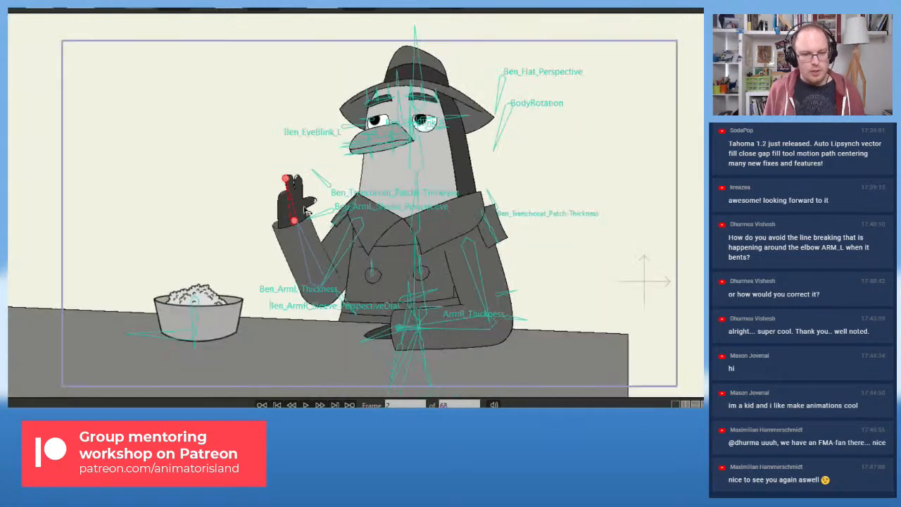
# - Lean Ben's torso bone toward the bowl and swing the raised arm's upper bone outward from the body
pyautogui.moveTo(381, 290); pyautogui.dragTo(343, 303)
pyautogui.scroll(1, 342, 304)
pyautogui.moveTo(387, 276); pyautogui.dragTo(349, 287)
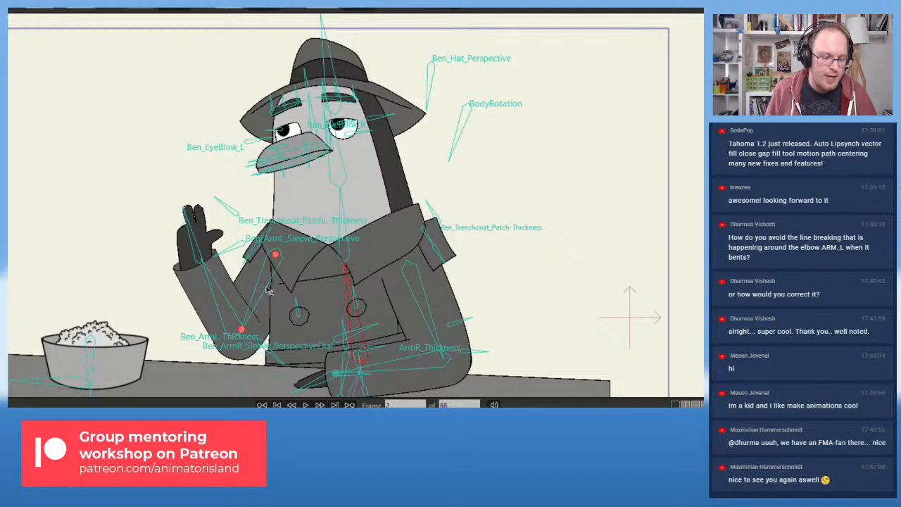
pyautogui.moveTo(269, 291); pyautogui.dragTo(211, 282)
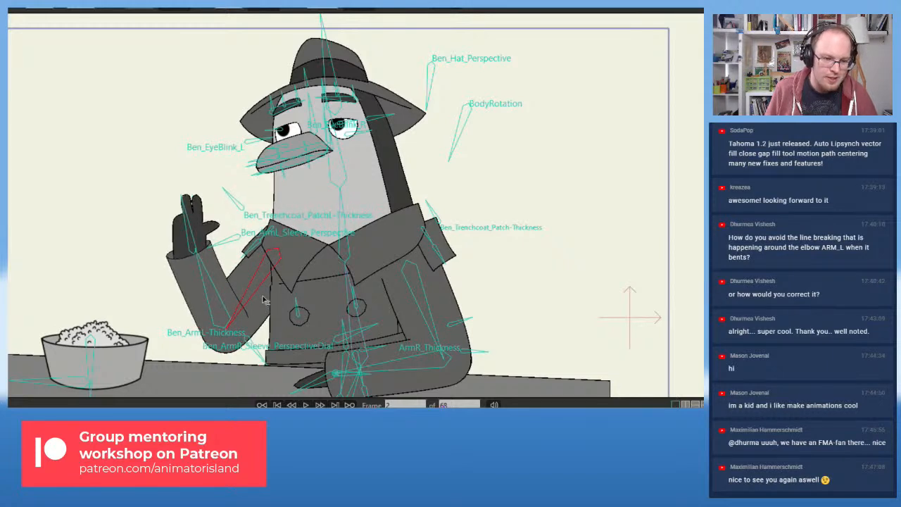
# - Rotate the head bone back to level the face above the leaning torso and review the pose in the full shot
pyautogui.moveTo(343, 206); pyautogui.dragTo(347, 150)
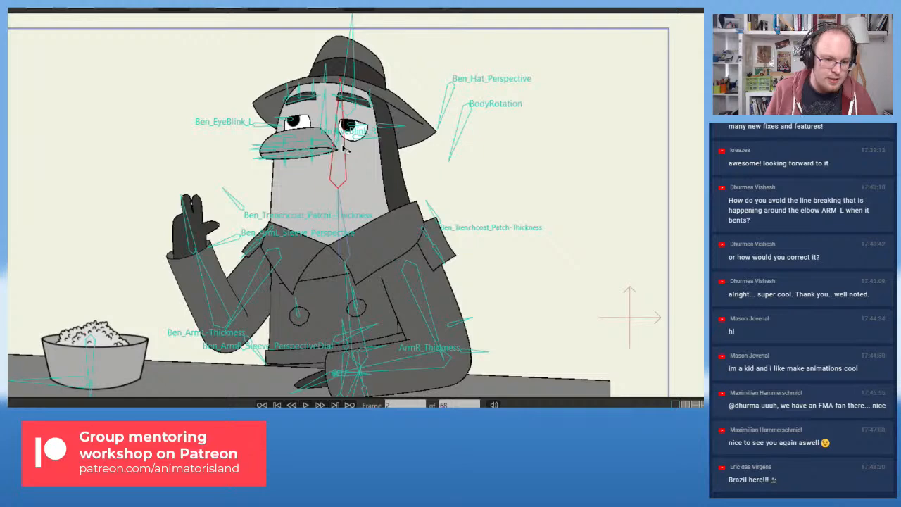
pyautogui.scroll(-2, 328, 181)
pyautogui.hscroll(3, 261, 203)
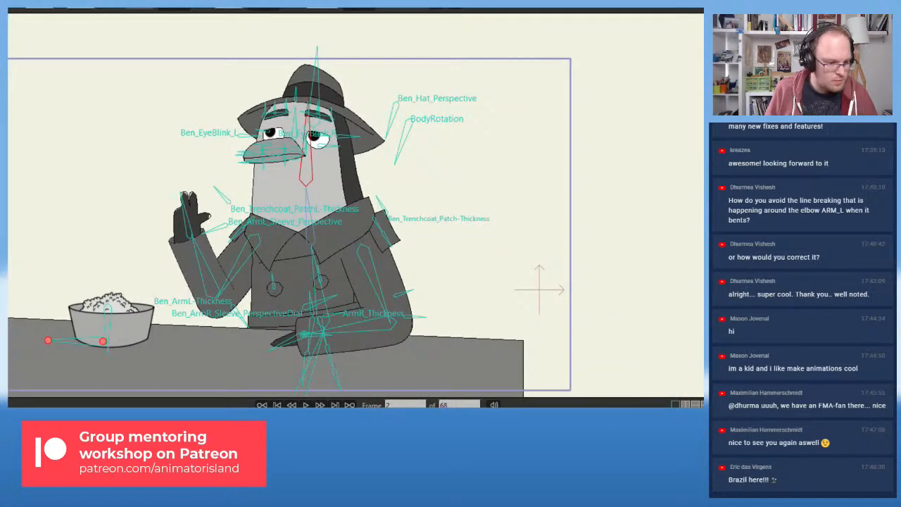
pyautogui.press('Right')
pyautogui.press('Right')
pyautogui.press('Left')
pyautogui.press('Right')
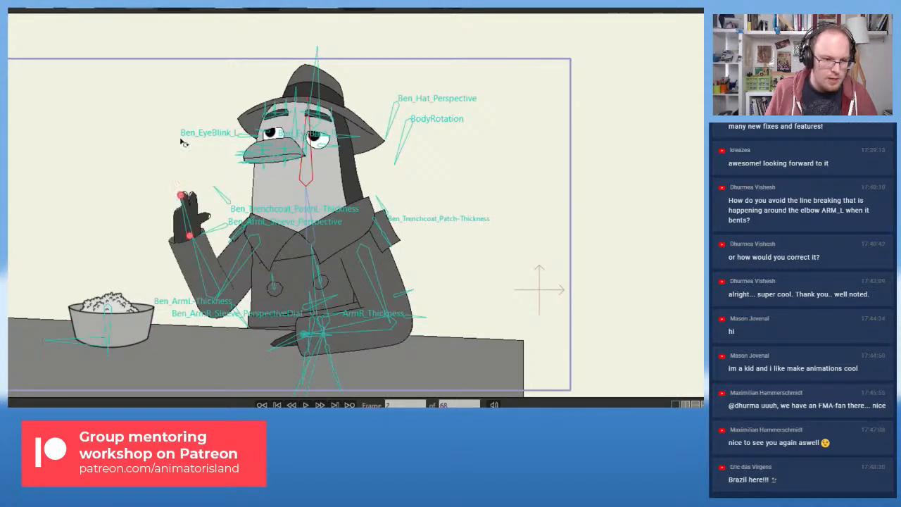
# - Shift the pupils of both eyes slightly toward the eye centres and check Ben's gaze against the whole pose
pyautogui.scroll(3, 252, 137)
pyautogui.scroll(3, 283, 125)
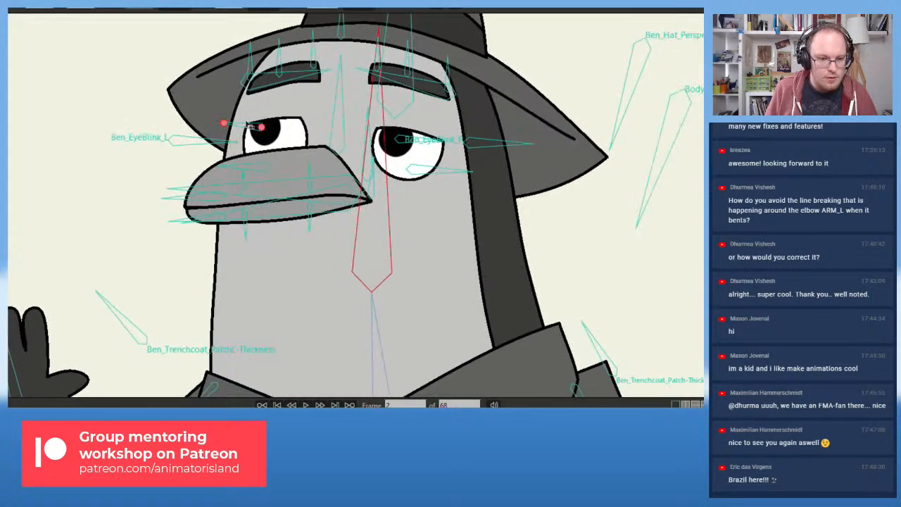
pyautogui.scroll(-2, 232, 124)
pyautogui.click(266, 133)
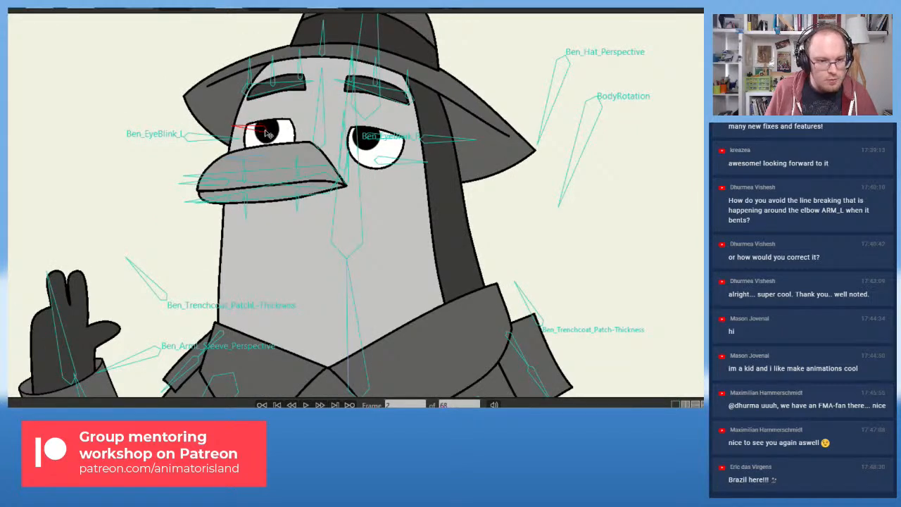
pyautogui.click(375, 143)
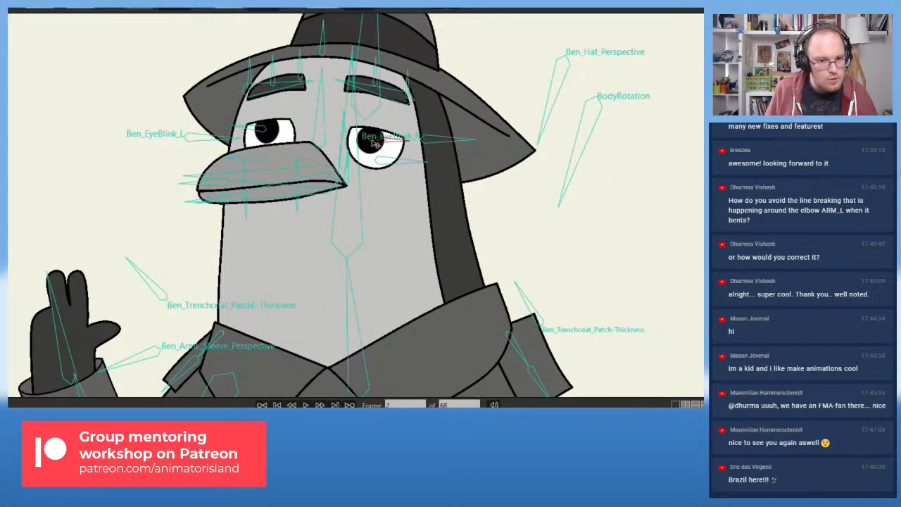
pyautogui.click(266, 133)
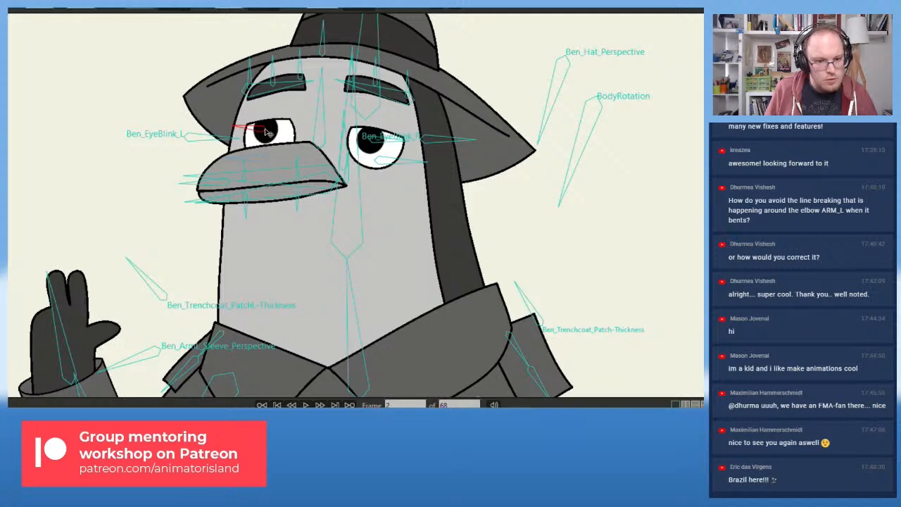
pyautogui.scroll(-3, 267, 269)
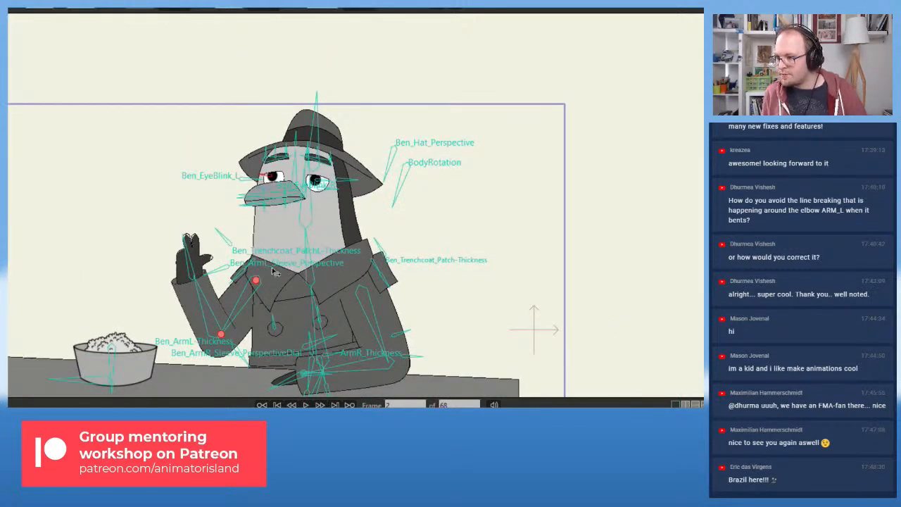
pyautogui.scroll(1, 275, 273)
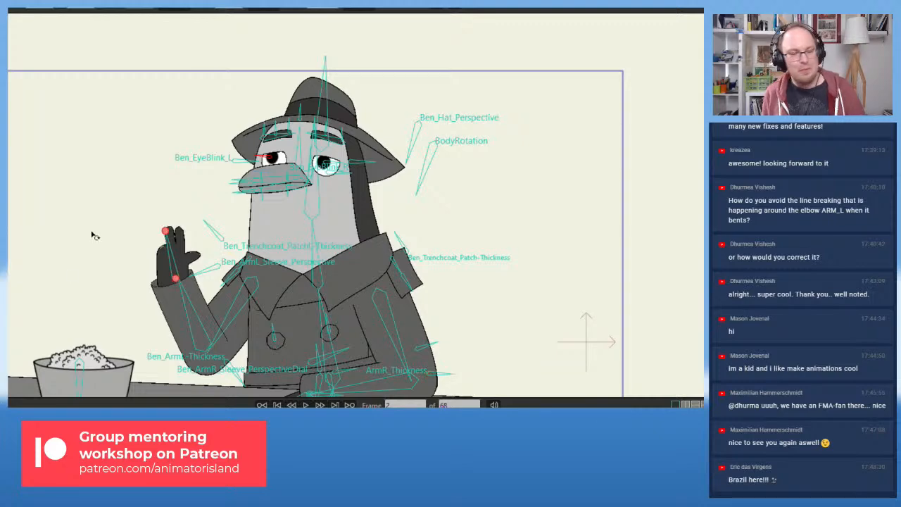
pyautogui.scroll(3, 188, 218)
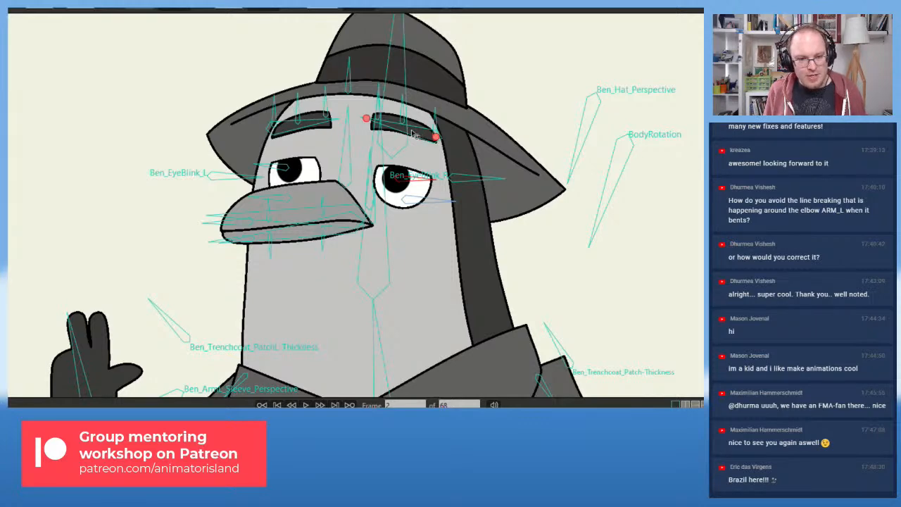
# - Lower both of Ben's eyebrows toward the eyes and bend the near eye's brow with its middle bone
pyautogui.scroll(2, 441, 135)
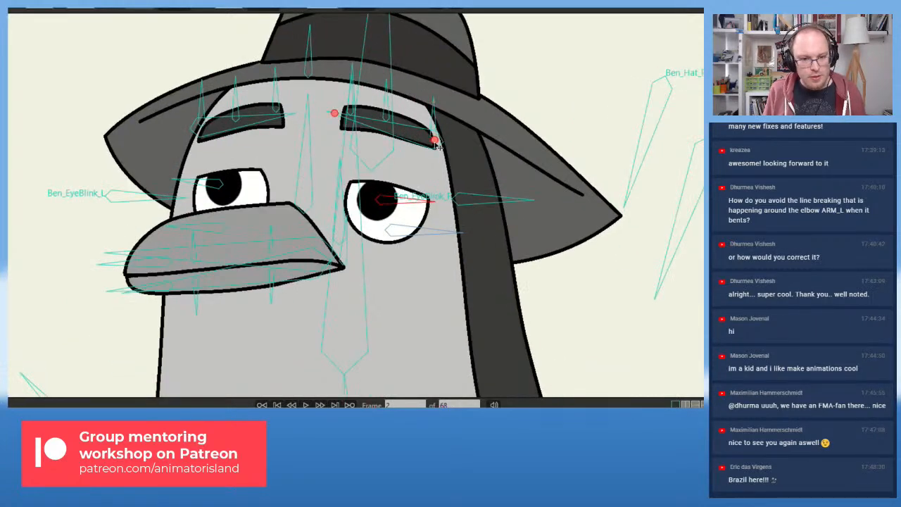
pyautogui.moveTo(436, 143); pyautogui.dragTo(438, 166)
pyautogui.moveTo(257, 121); pyautogui.dragTo(259, 127)
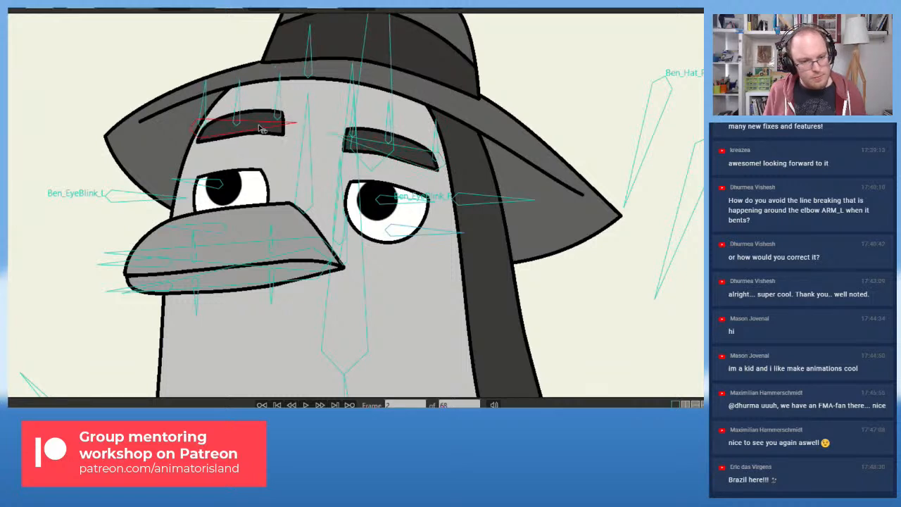
pyautogui.moveTo(415, 151); pyautogui.dragTo(386, 153)
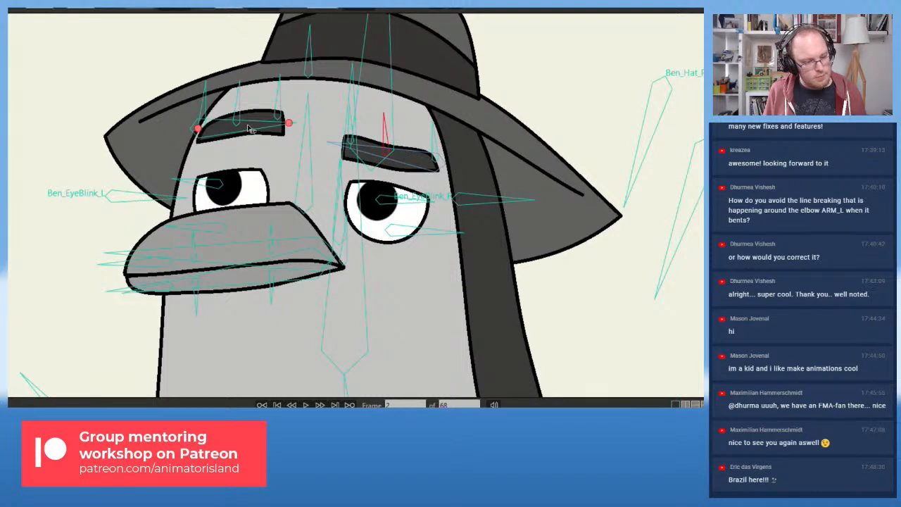
# - Arch the middle of the far eye's brow upward and shift that brow slightly outward
pyautogui.moveTo(238, 121); pyautogui.dragTo(239, 114)
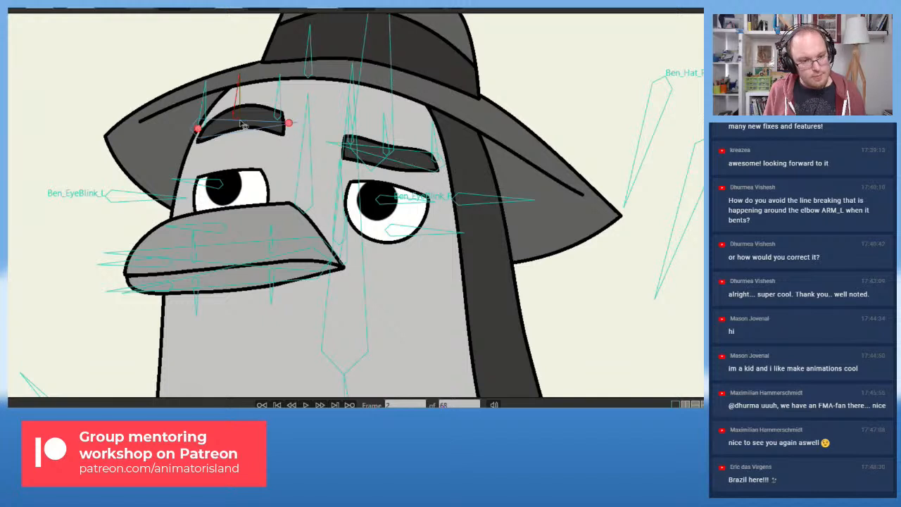
pyautogui.click(218, 129)
pyautogui.moveTo(199, 131)
pyautogui.mouseDown()
pyautogui.moveTo(226, 123)
pyautogui.moveTo(196, 124)
pyautogui.mouseUp()
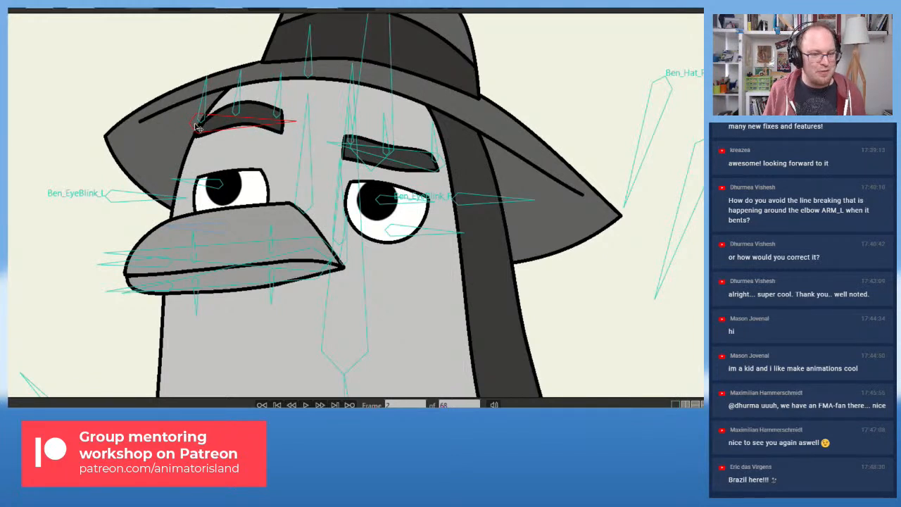
# - Adjust the outer end of the near eye's brow with its end bone and raise the brow's inner end
pyautogui.click(387, 155)
pyautogui.moveTo(388, 156); pyautogui.dragTo(435, 165)
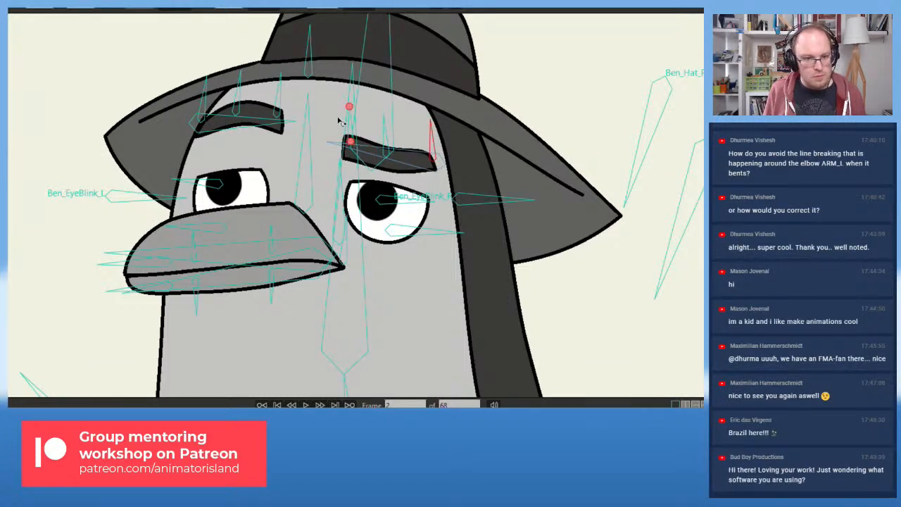
pyautogui.scroll(2, 354, 143)
pyautogui.scroll(2, 361, 160)
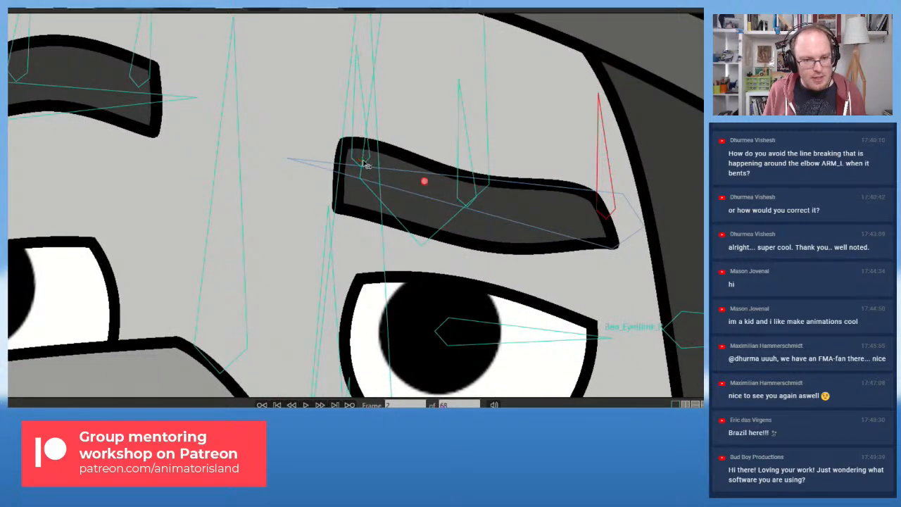
pyautogui.click(362, 161)
pyautogui.moveTo(362, 161); pyautogui.dragTo(372, 99)
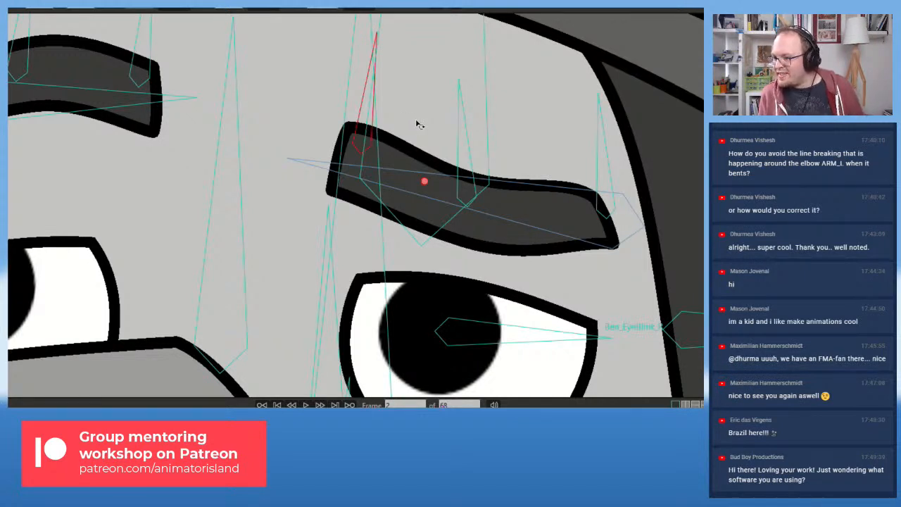
# - Open Ben's beak by swinging its lower half downward, checking the expression against the full shot
pyautogui.scroll(-5, 416, 125)
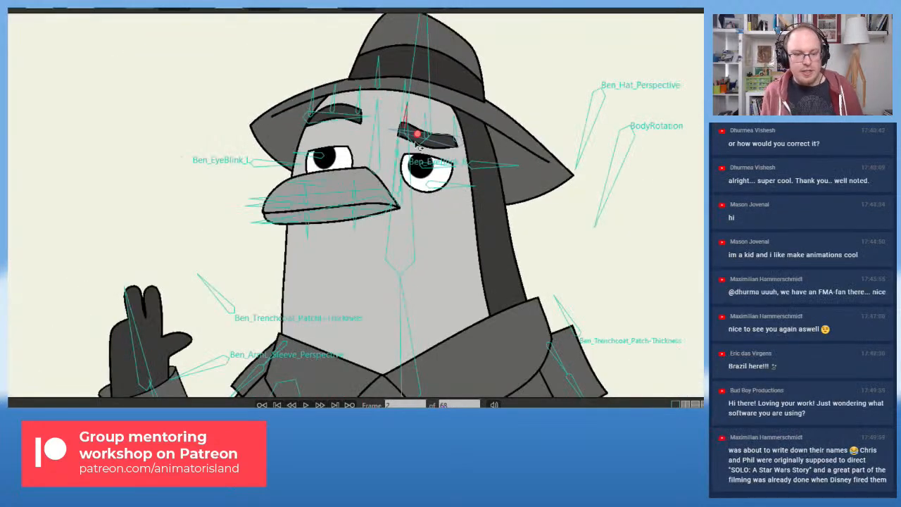
pyautogui.moveTo(352, 171); pyautogui.dragTo(283, 143)
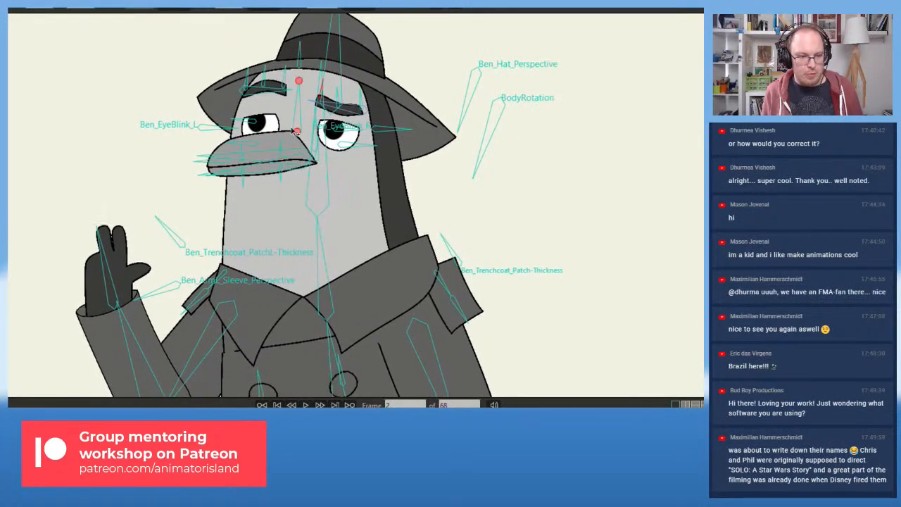
pyautogui.scroll(-5, 130, 201)
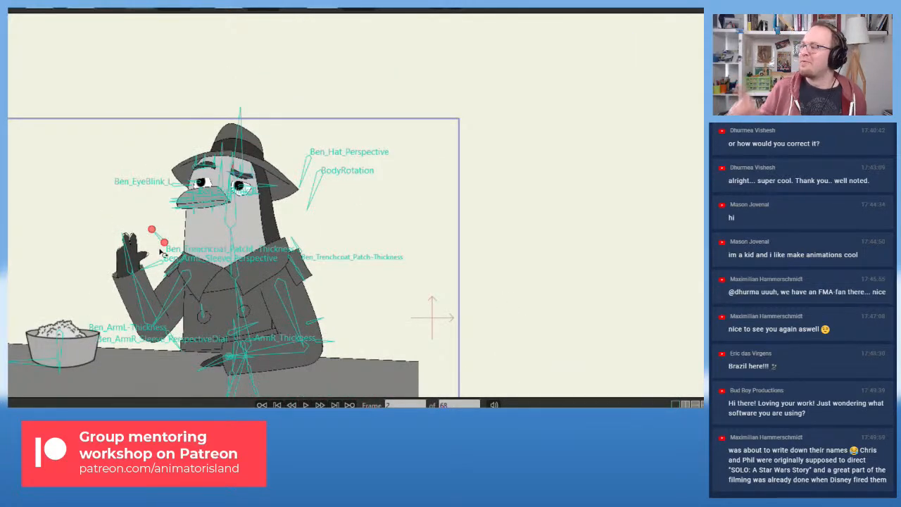
pyautogui.scroll(3, 169, 211)
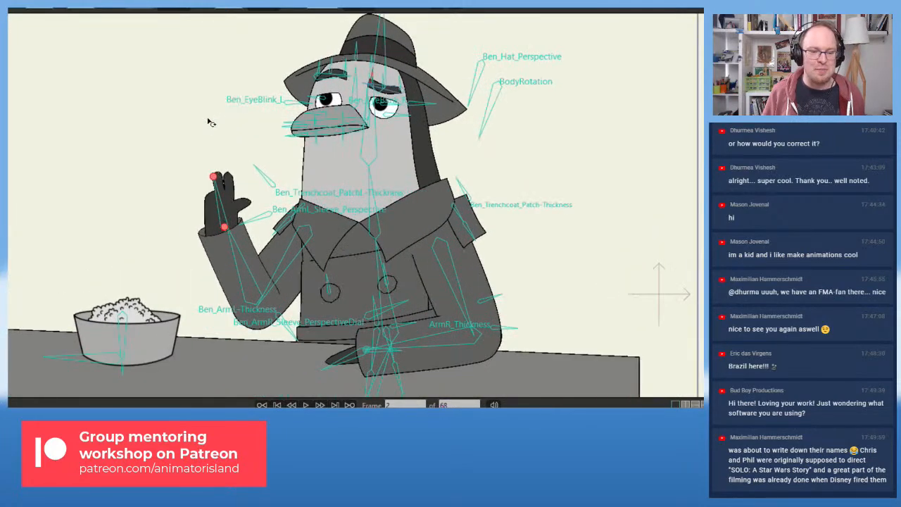
pyautogui.moveTo(208, 121); pyautogui.dragTo(218, 130)
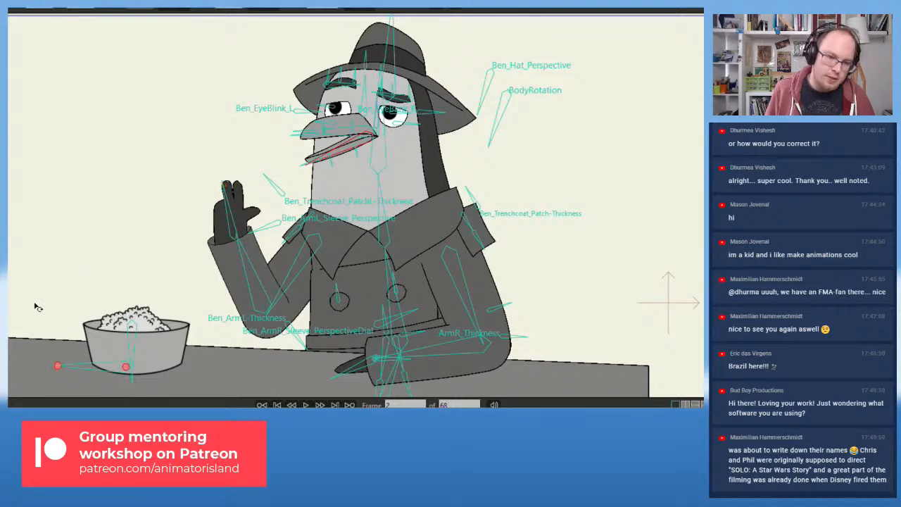
# - Flip repeatedly between frames 1 and 2 to compare the resting pose with the gesture pose
pyautogui.hotkey('ctrl', 'z')
pyautogui.press('Right')
pyautogui.press('Left')
pyautogui.press('Right')
pyautogui.press('Left')
pyautogui.press('Right')
pyautogui.press('Left')
pyautogui.press('Right')
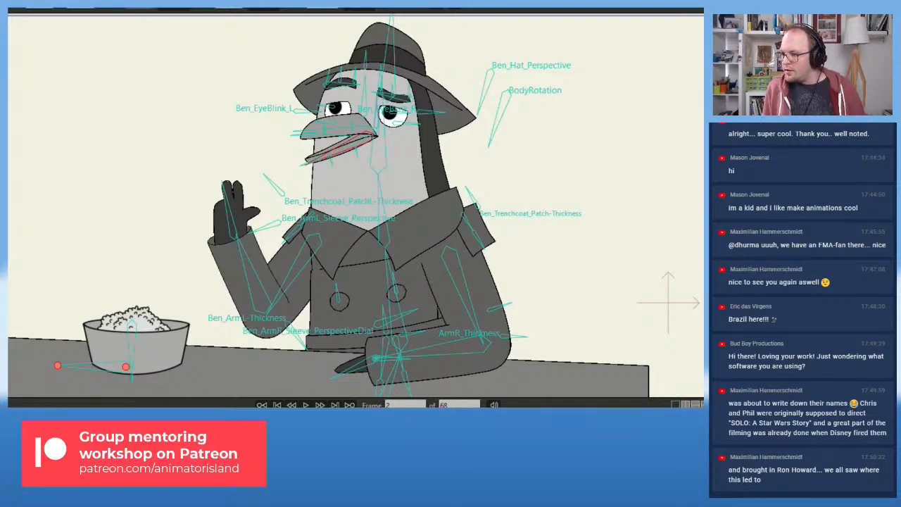
pyautogui.press('Left')
pyautogui.press('Right')
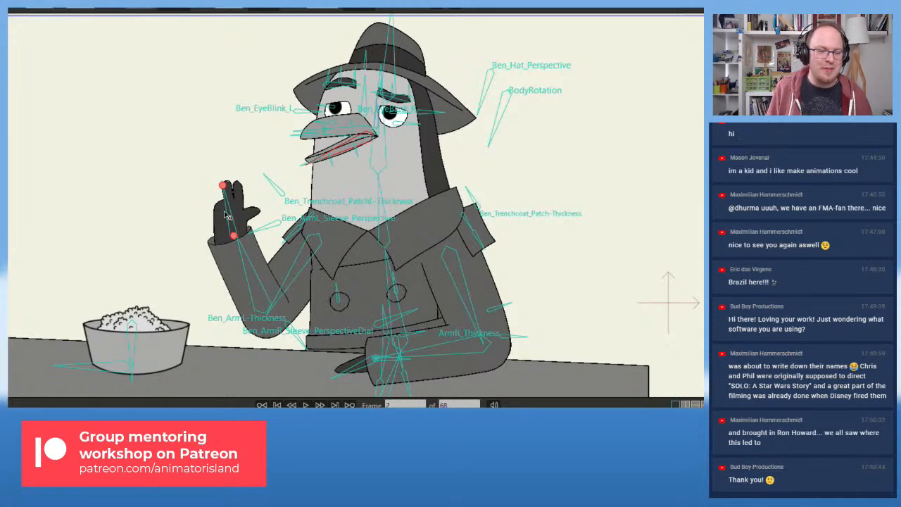
# - Render a preview of frame 2 to examine the pose without bones, and close the preview
pyautogui.scroll(3, 215, 207)
pyautogui.scroll(-3, 214, 208)
pyautogui.scroll(2, 216, 215)
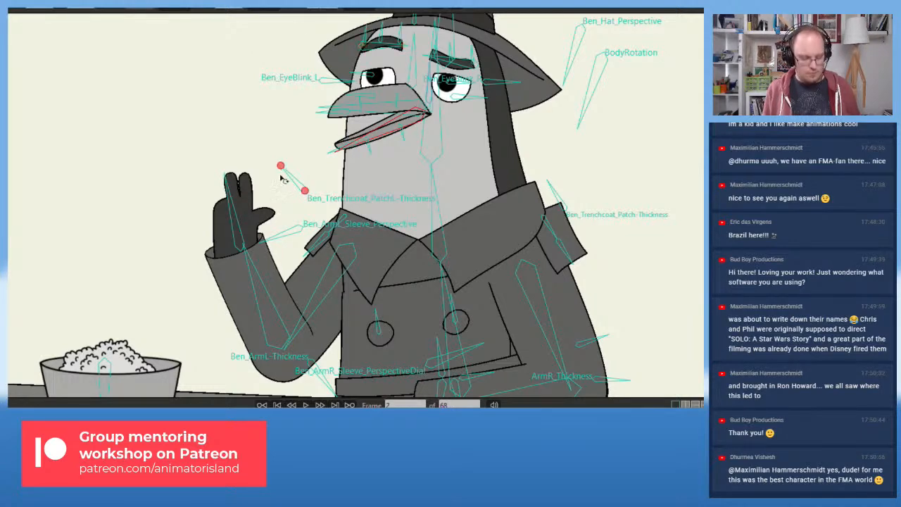
pyautogui.hotkey('ctrl', 'r')
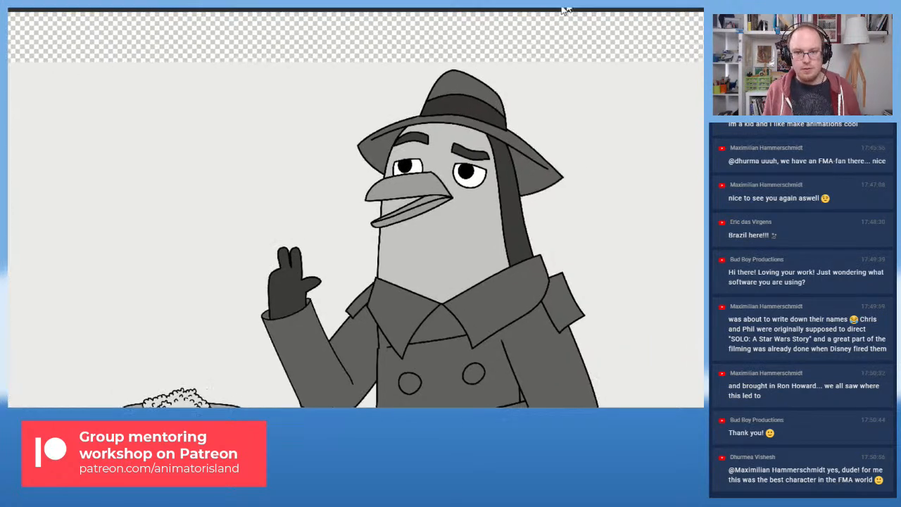
pyautogui.click(624, 24)
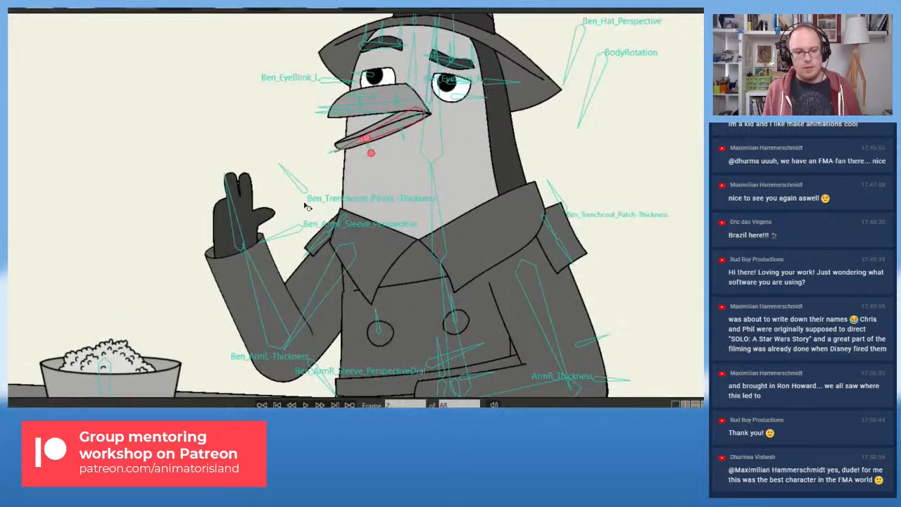
# - On frame 0, try to flatten the bulge on the hand's outer edge beside the fingers by moving its outline points inward
pyautogui.scroll(2, 176, 223)
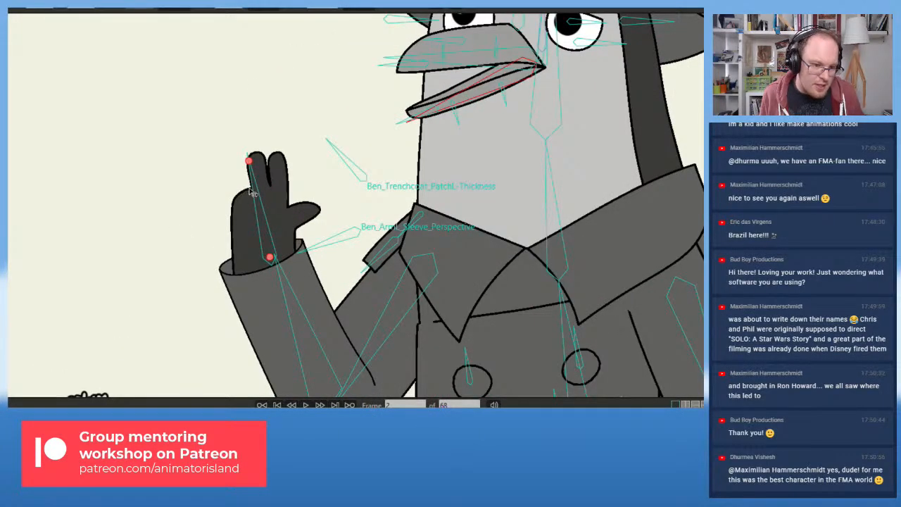
pyautogui.scroll(2, 247, 192)
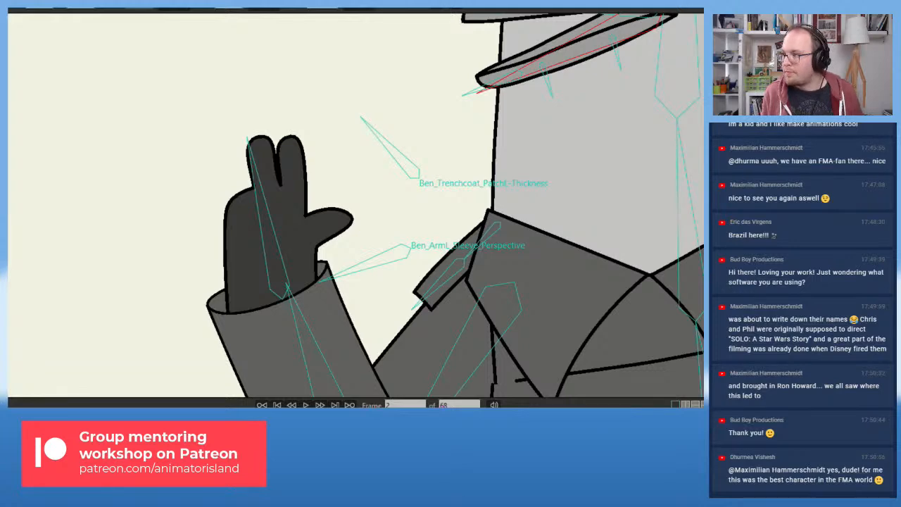
pyautogui.press('Left')
pyautogui.press('Left')
pyautogui.scroll(-4, 350, 213)
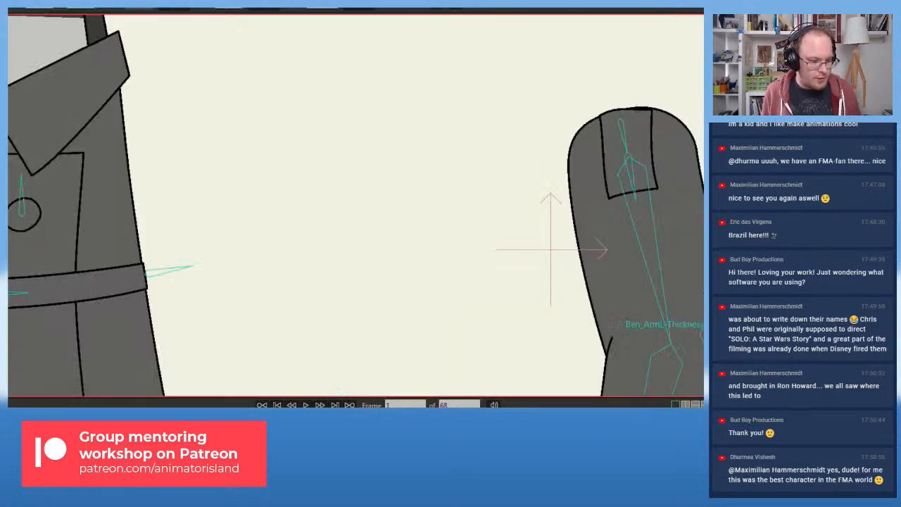
pyautogui.moveTo(447, 366); pyautogui.dragTo(356, 213)
pyautogui.moveTo(535, 338); pyautogui.dragTo(270, 221)
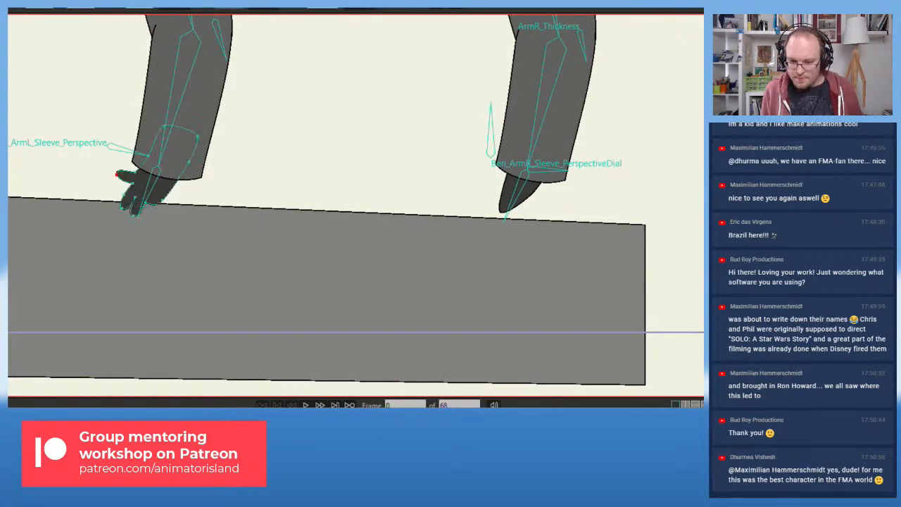
pyautogui.scroll(6, 215, 229)
pyautogui.moveTo(106, 174); pyautogui.dragTo(305, 261)
pyautogui.click(207, 239)
pyautogui.press('c')
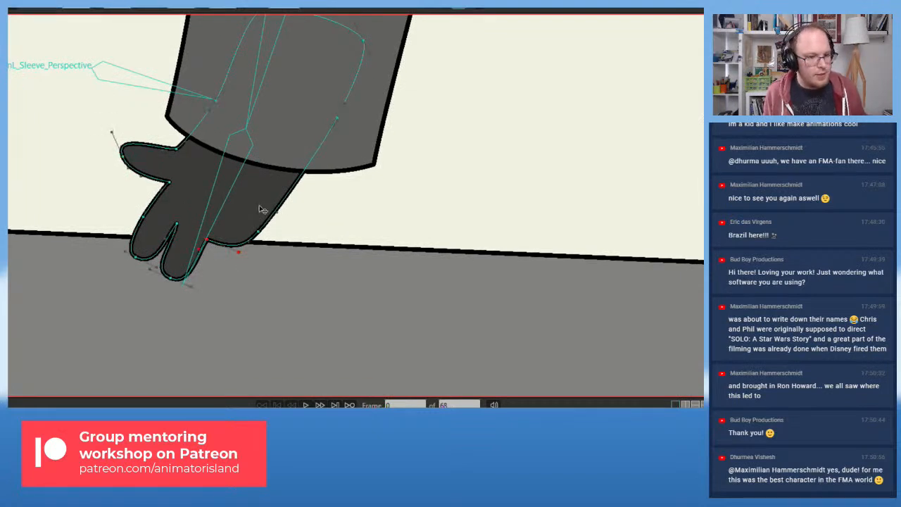
pyautogui.moveTo(238, 251); pyautogui.dragTo(267, 207)
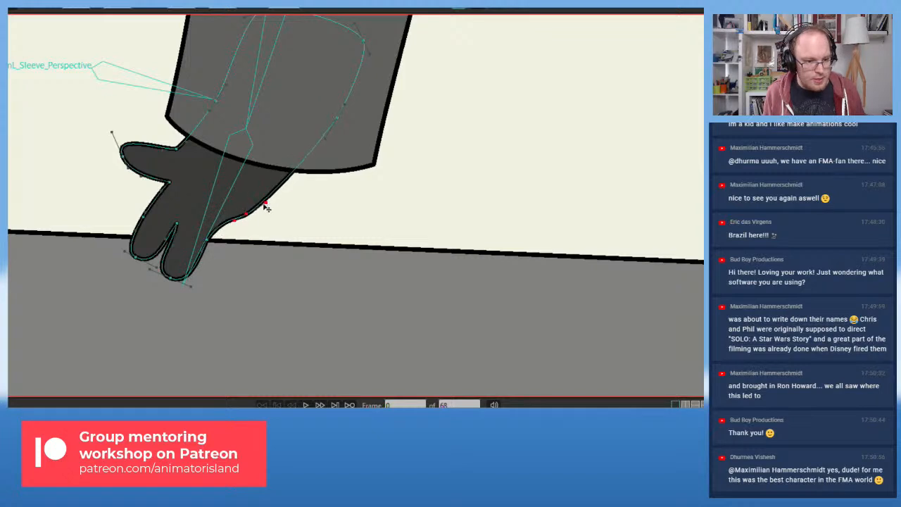
# - Try to shift the points at the base of the fingers, smooth the outer edge and check the hand on frame 2
pyautogui.moveTo(209, 240); pyautogui.dragTo(216, 248)
pyautogui.moveTo(177, 223); pyautogui.dragTo(183, 229)
pyautogui.click(246, 214)
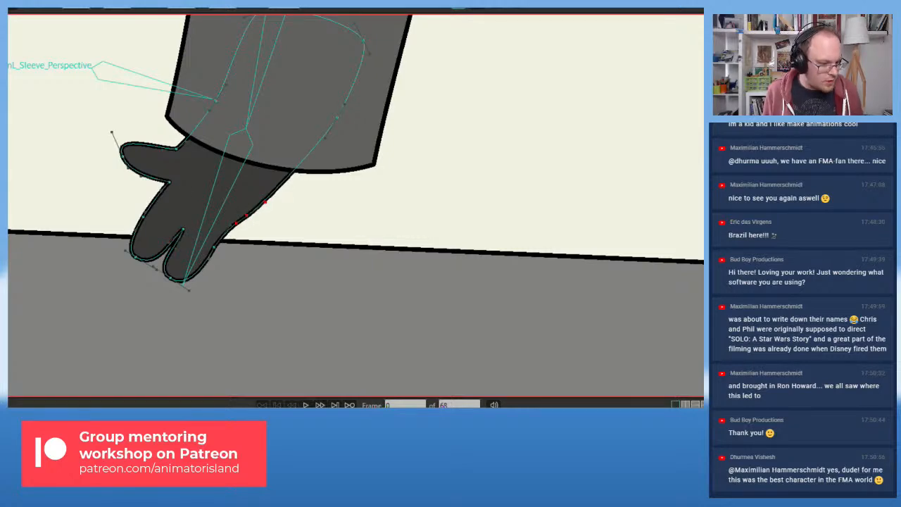
pyautogui.press('Right')
pyautogui.press('Right')
pyautogui.scroll(-6, 81, 184)
pyautogui.moveTo(115, 163); pyautogui.dragTo(241, 219)
pyautogui.scroll(5, 166, 132)
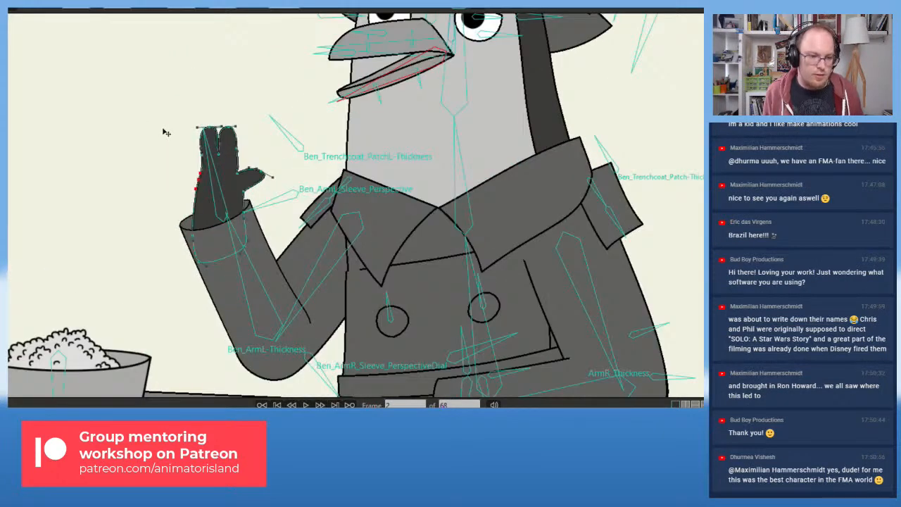
# - Undo all the point edits made to the raised hand's outline
pyautogui.hotkey('ctrl', 'z')
pyautogui.hotkey('ctrl', 'z')
pyautogui.hotkey('ctrl', 'z')
pyautogui.hotkey('ctrl', 'z')
pyautogui.hotkey('ctrl', 'z')
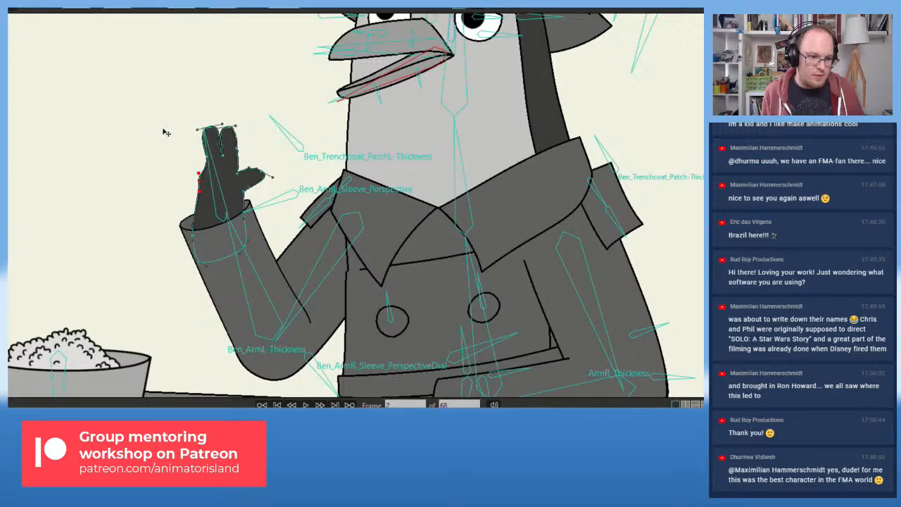
pyautogui.hotkey('ctrl', 'z')
pyautogui.hotkey('ctrl', 'z')
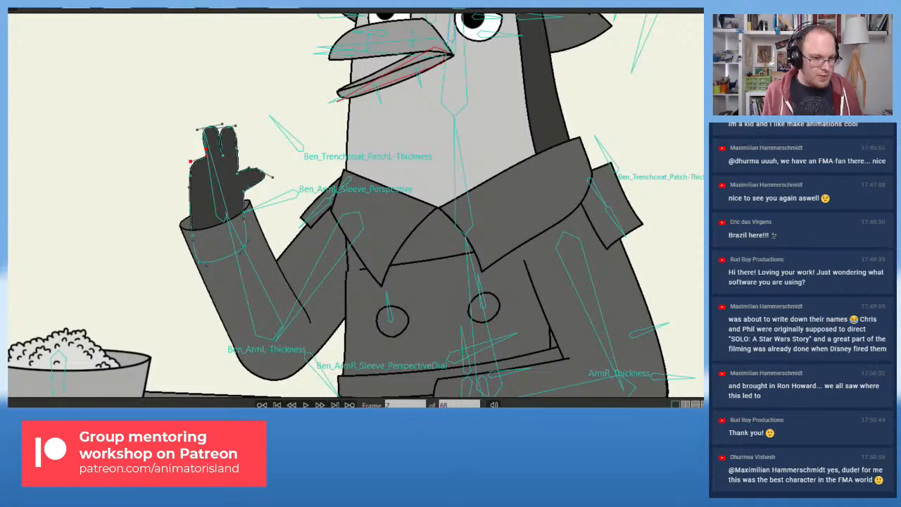
# - On frame 0, pull the point at the bulge of the hand's outer edge slightly inward toward the palm
pyautogui.press('Left')
pyautogui.press('Left')
pyautogui.press('Right')
pyautogui.press('Left')
pyautogui.scroll(-2, 218, 238)
pyautogui.moveTo(244, 216); pyautogui.dragTo(244, 153)
pyautogui.scroll(7, 394, 310)
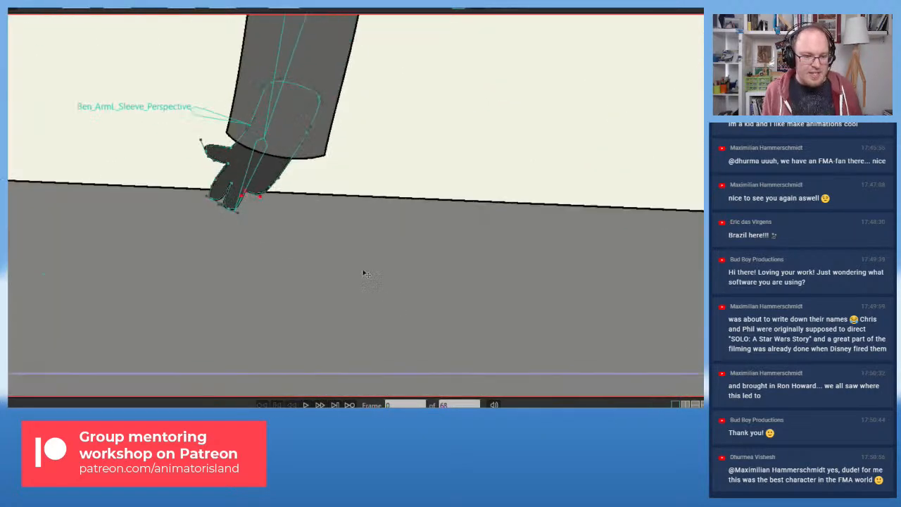
pyautogui.moveTo(252, 204); pyautogui.dragTo(301, 282)
pyautogui.scroll(5, 266, 237)
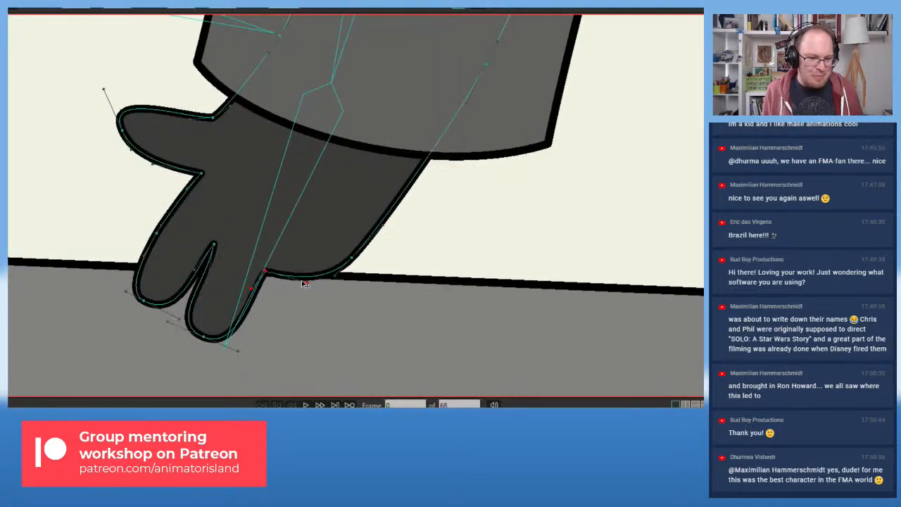
pyautogui.moveTo(354, 261); pyautogui.dragTo(334, 257)
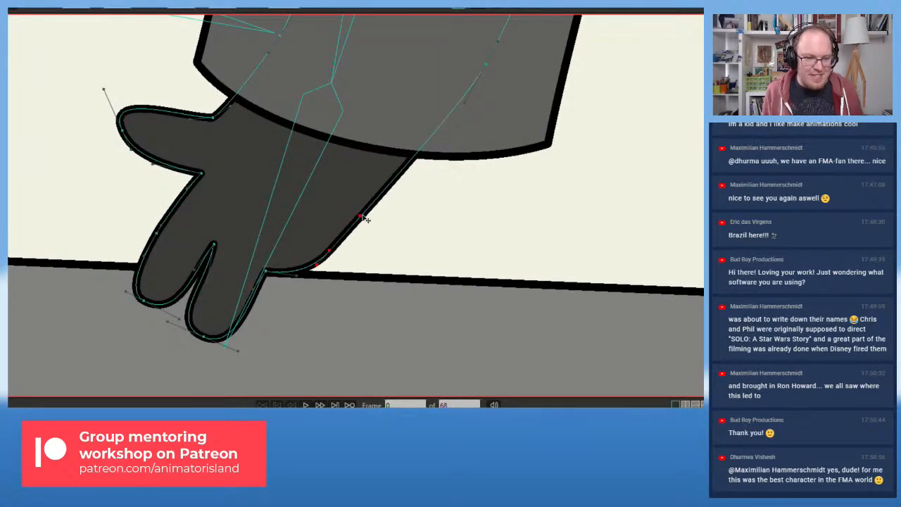
# - Refine the curve around the hand's outer edge point and check the reshaped hand in the gesture pose on frame 2
pyautogui.moveTo(360, 215); pyautogui.dragTo(363, 218)
pyautogui.moveTo(330, 250); pyautogui.dragTo(330, 248)
pyautogui.click(295, 275)
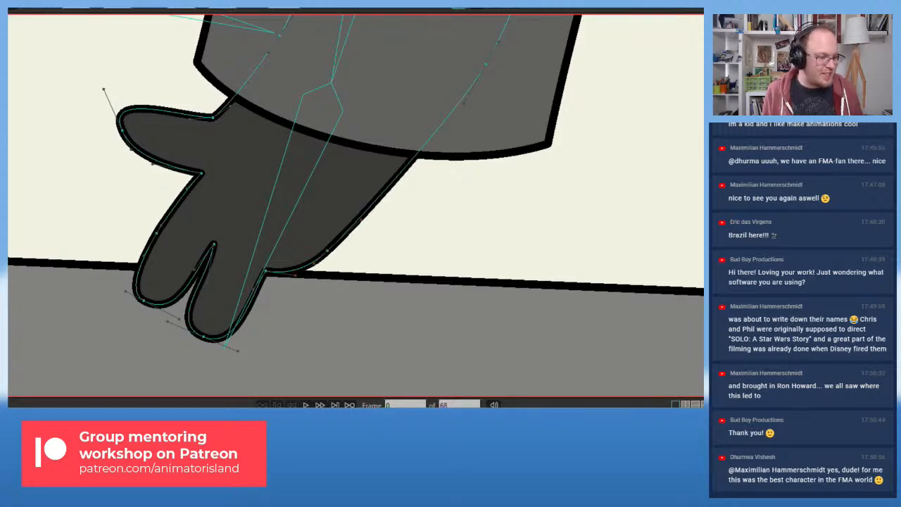
pyautogui.press('Right')
pyautogui.scroll(-8, 104, 209)
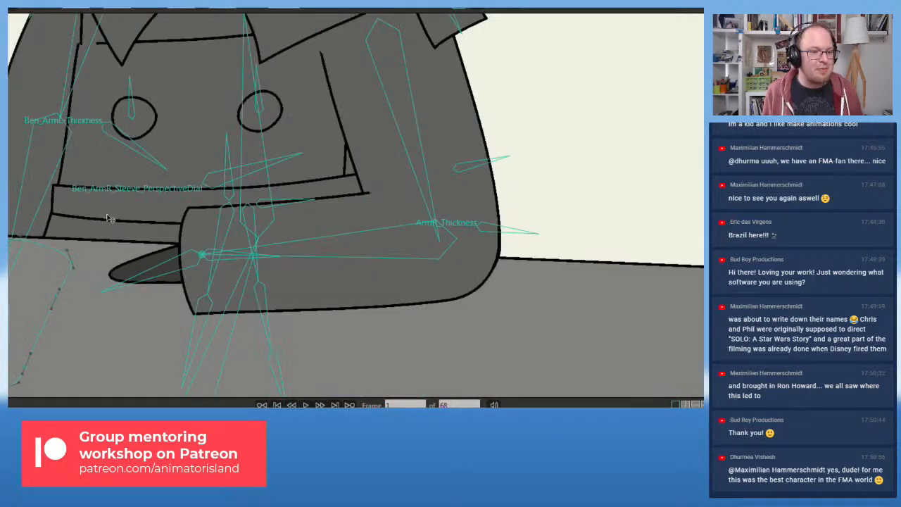
pyautogui.moveTo(88, 156); pyautogui.dragTo(297, 334)
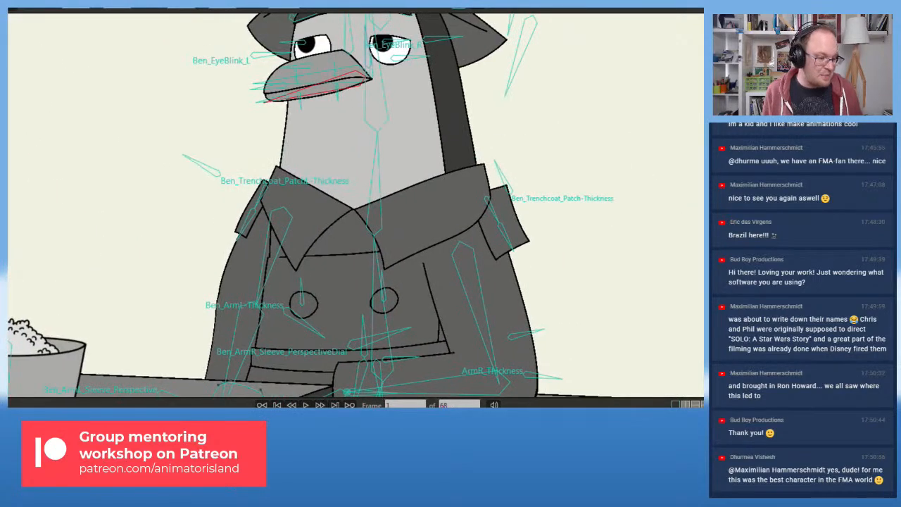
pyautogui.press('Right')
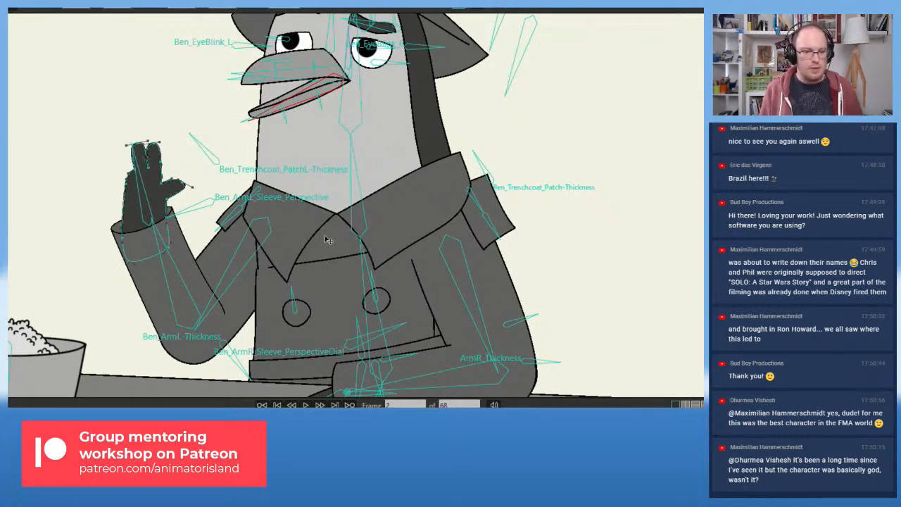
# - Compare Ben's neutral pose on frame 1 with the raised-hand gesture pose on frames 2 and 3
pyautogui.scroll(-2, 251, 239)
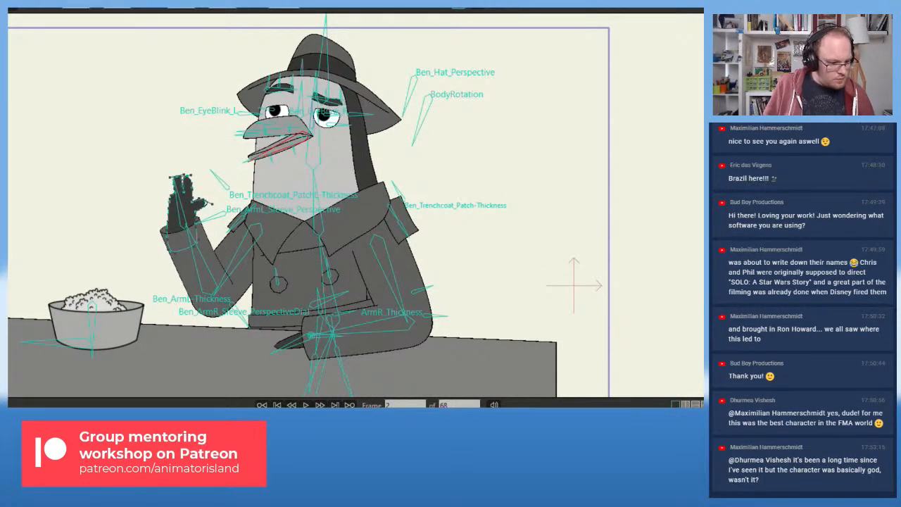
pyautogui.hotkey('alt', 'Right')
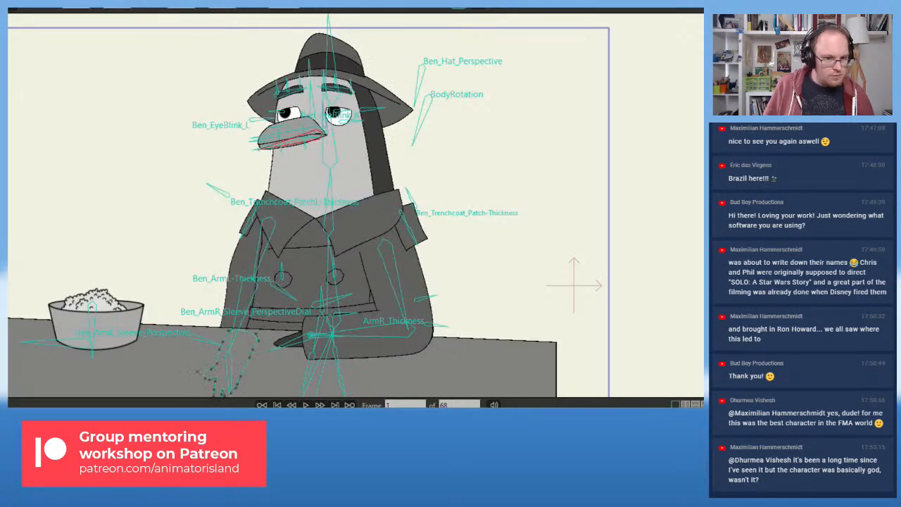
pyautogui.hotkey('alt', 'Right')
pyautogui.hotkey('alt', 'Right')
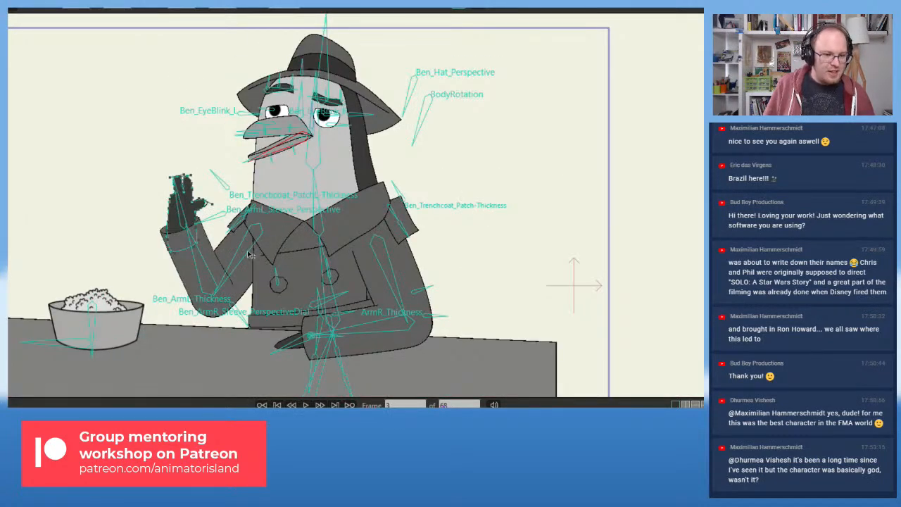
pyautogui.scroll(1, 179, 213)
pyautogui.scroll(-1, 210, 221)
pyautogui.scroll(1, 209, 220)
pyautogui.scroll(-1, 210, 221)
pyautogui.scroll(1, 211, 221)
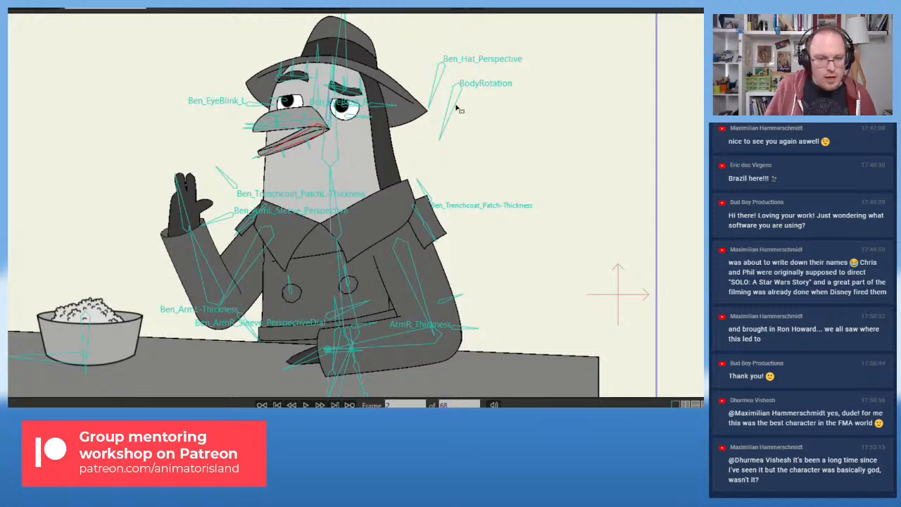
# - Rotate the BodyRotation control on frame 2 to turn Ben slightly toward the viewer, and compare the turn with frame 1
pyautogui.moveTo(452, 113); pyautogui.dragTo(459, 120)
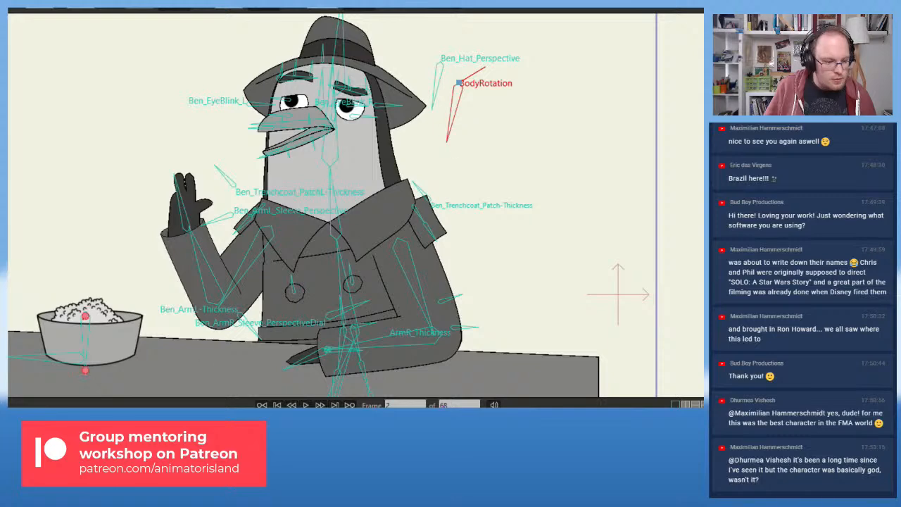
pyautogui.press('Left')
pyautogui.press('Right')
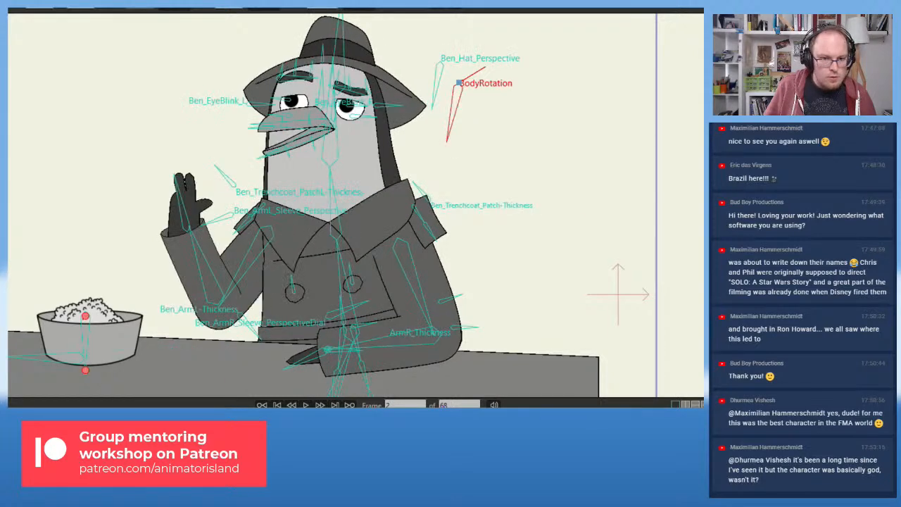
pyautogui.press('Left')
pyautogui.press('Right')
pyautogui.press('Left')
pyautogui.press('Right')
pyautogui.press('Left')
pyautogui.press('Right')
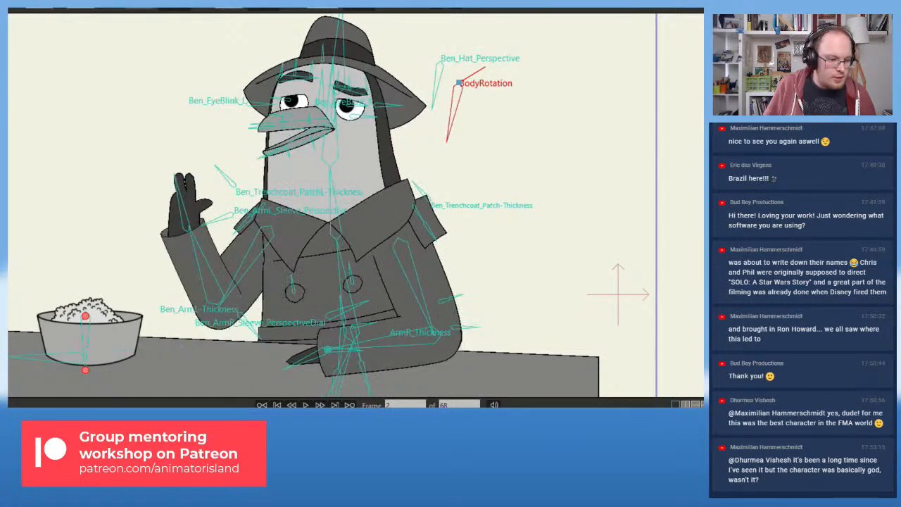
# - Try rotating BodyRotation the other way so Ben turns further toward the bowl, and compare it with frame 1
pyautogui.moveTo(461, 121); pyautogui.dragTo(442, 125)
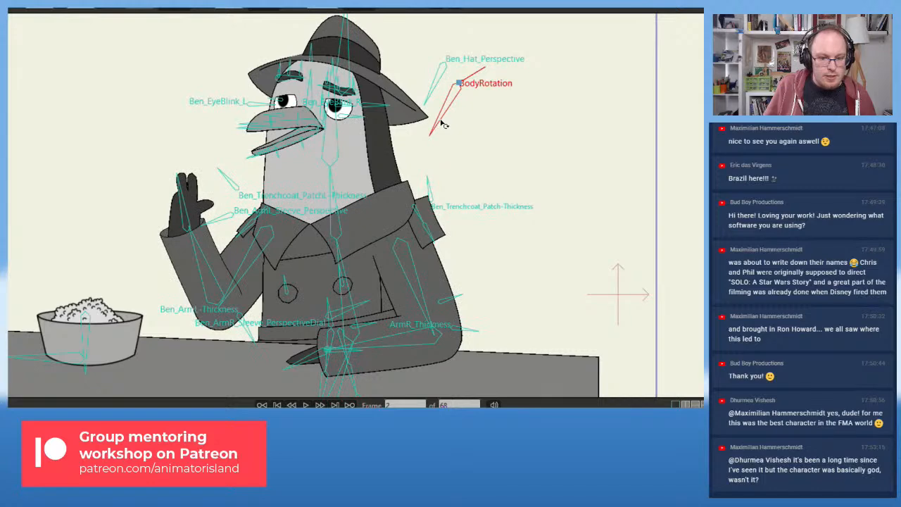
pyautogui.press('Left')
pyautogui.press('Right')
pyautogui.press('Left')
pyautogui.press('Right')
pyautogui.press('Left')
pyautogui.press('Right')
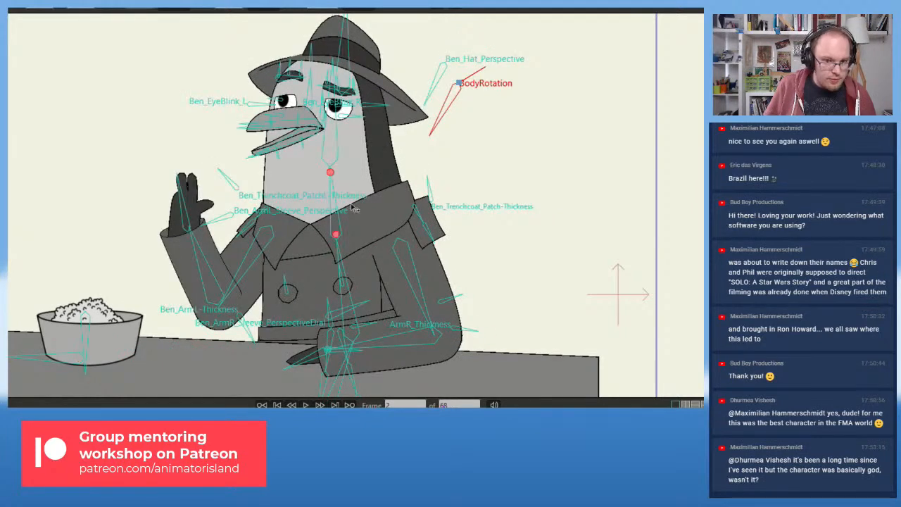
# - Try an even stronger BodyRotation turn toward the bowl and flip between frames 1 and 2 to judge it
pyautogui.moveTo(447, 125); pyautogui.dragTo(439, 125)
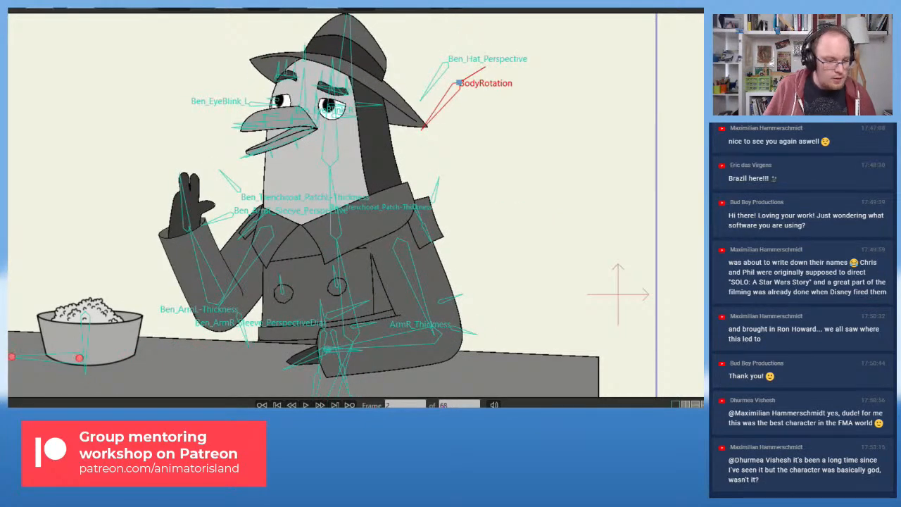
pyautogui.press('Left')
pyautogui.press('Right')
pyautogui.press('Left')
pyautogui.press('Left')
pyautogui.press('Right')
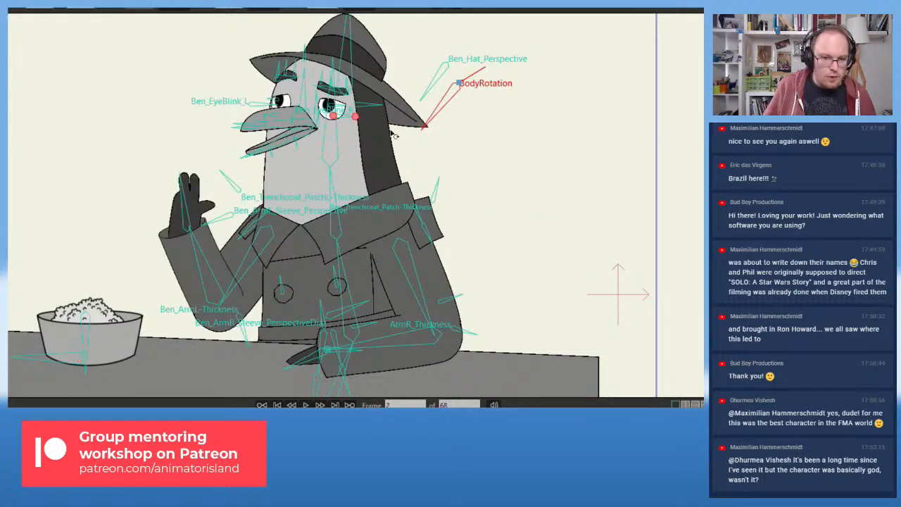
# - Bring BodyRotation back to the earlier angle facing more toward the viewer, and recheck the change from frame 1
pyautogui.moveTo(423, 126)
pyautogui.mouseDown()
pyautogui.moveTo(451, 131)
pyautogui.moveTo(457, 122)
pyautogui.moveTo(437, 136)
pyautogui.mouseUp()
pyautogui.press('Left')
pyautogui.press('Right')
pyautogui.press('Left')
pyautogui.press('Left')
pyautogui.press('Right')
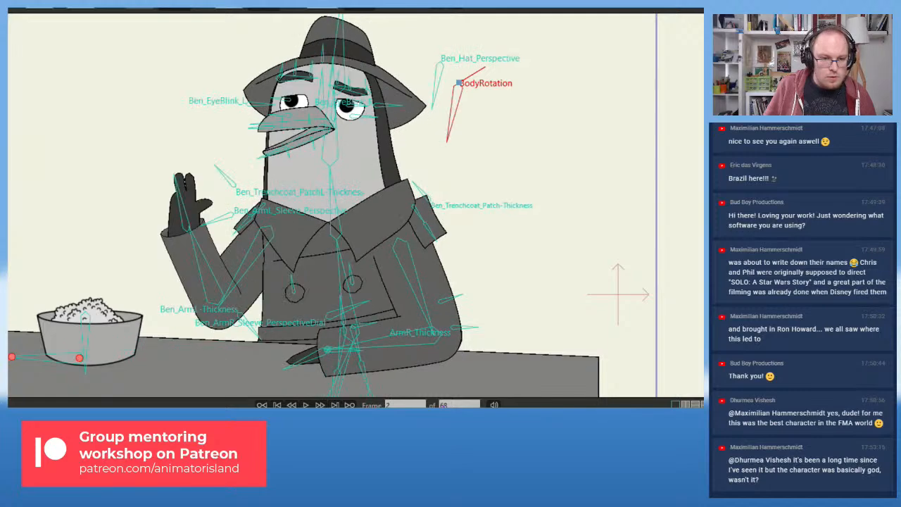
pyautogui.press('Left')
pyautogui.press('Right')
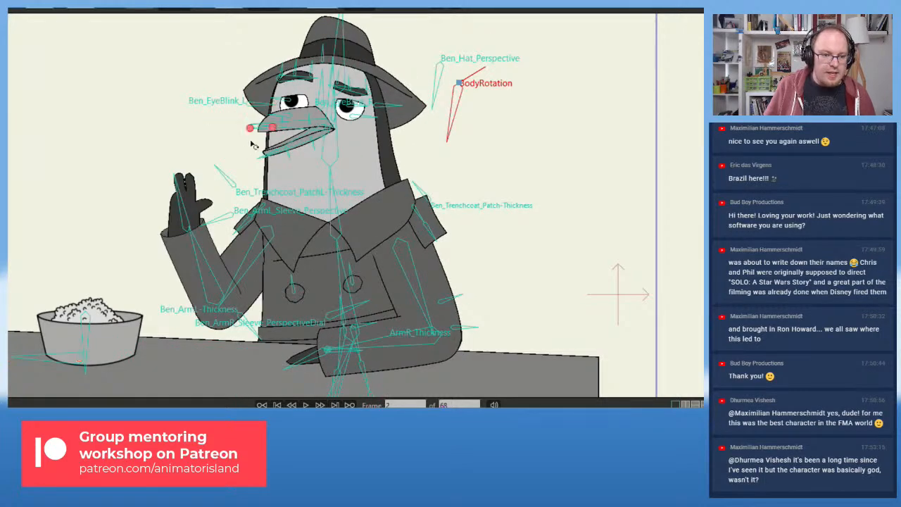
# - Nudge the head bone on frame 2 and rotate the hat bone to tilt the hat slightly toward the back of the head
pyautogui.scroll(2, 279, 212)
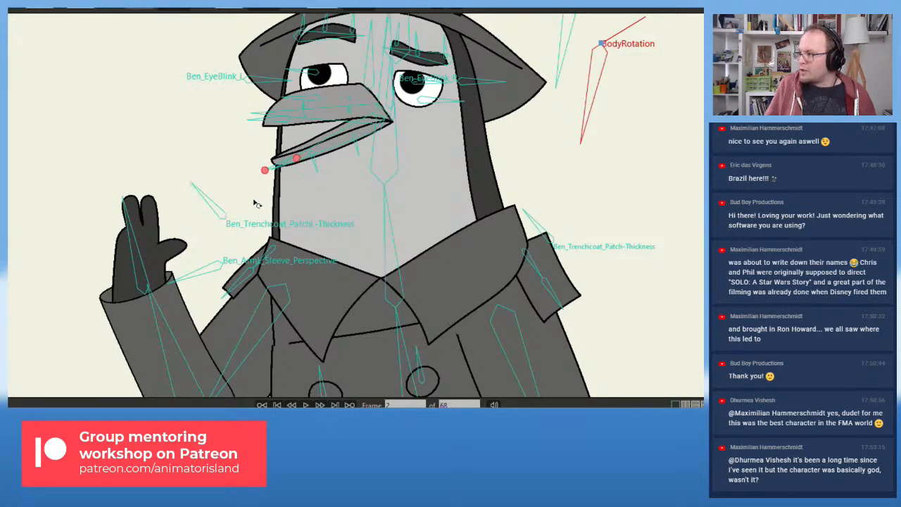
pyautogui.scroll(-3, 256, 204)
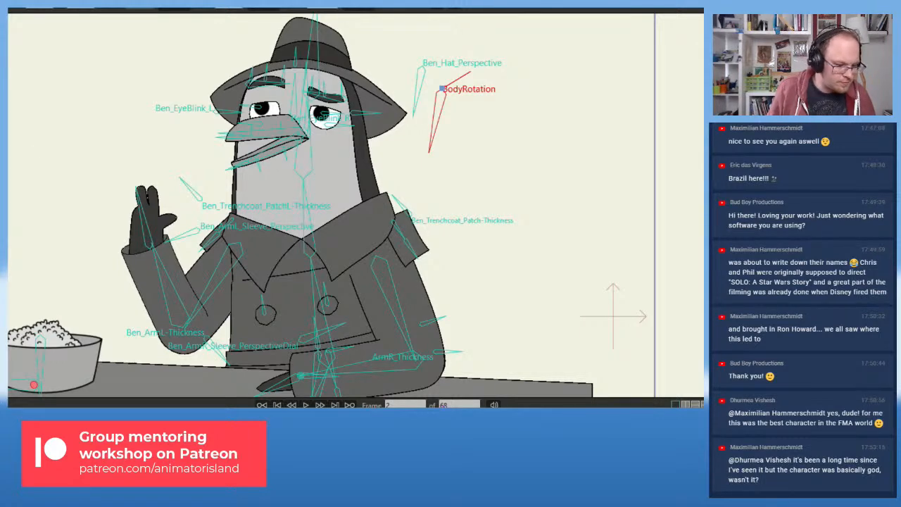
pyautogui.press('Right')
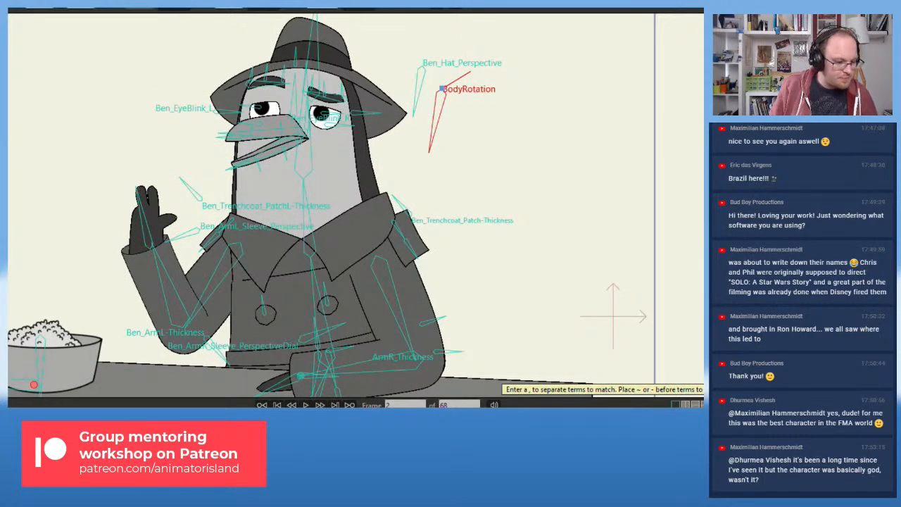
pyautogui.press('Left')
pyautogui.press('Right')
pyautogui.scroll(-2, 155, 71)
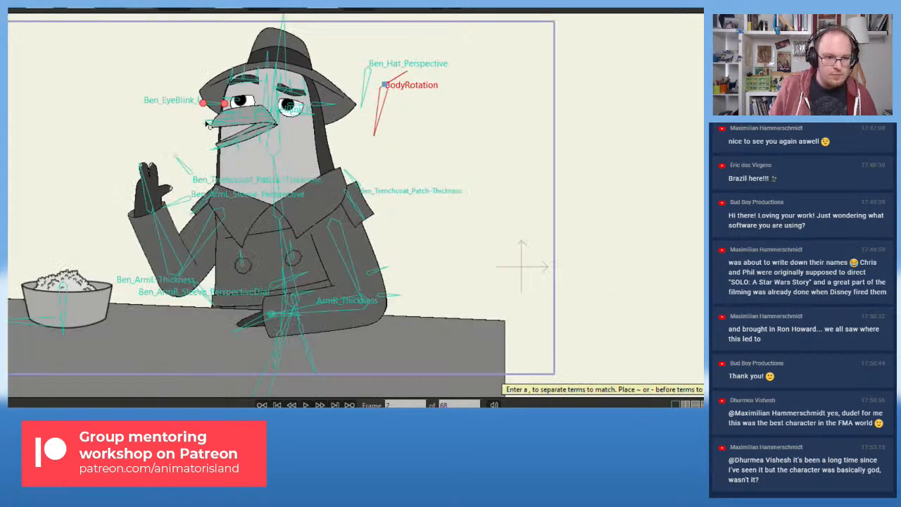
pyautogui.moveTo(279, 135); pyautogui.dragTo(281, 134)
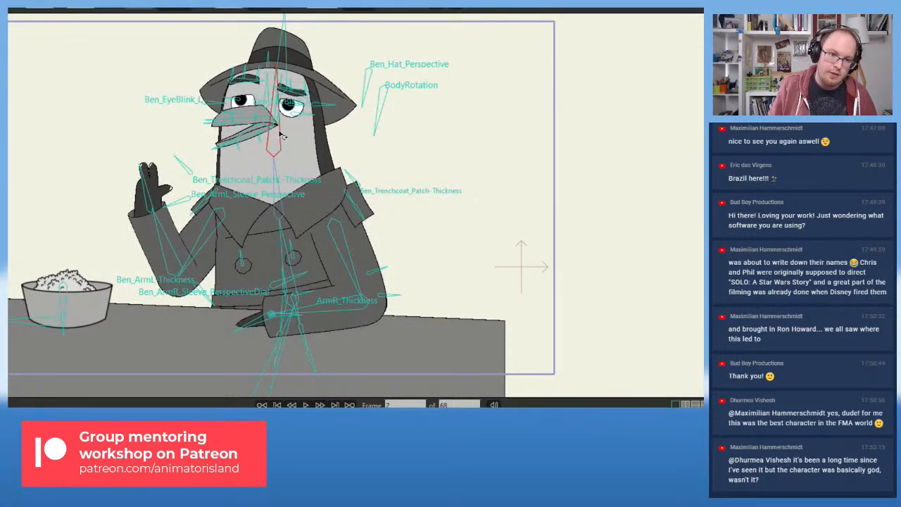
pyautogui.moveTo(289, 57); pyautogui.dragTo(292, 59)
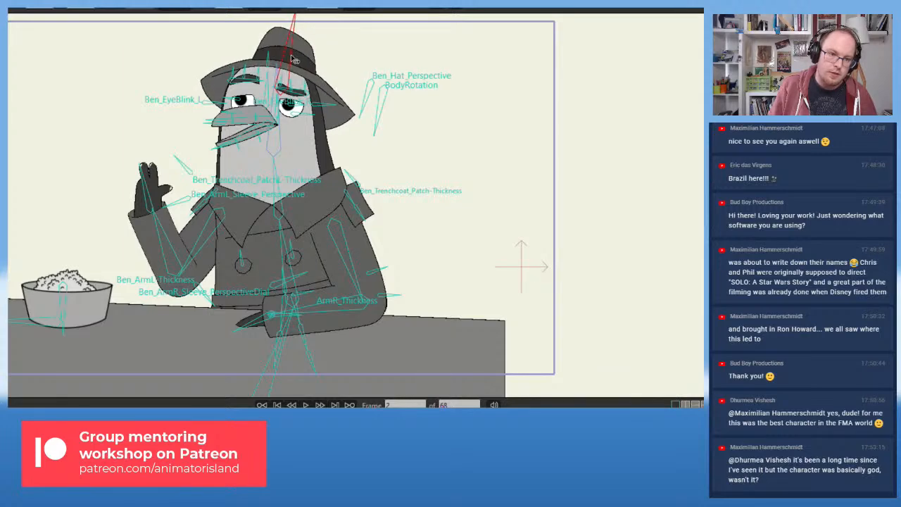
# - Flip between frames 1 and 2 to examine how the head and hat tilt change between the poses
pyautogui.press('Left')
pyautogui.press('Right')
pyautogui.press('Left')
pyautogui.press('Right')
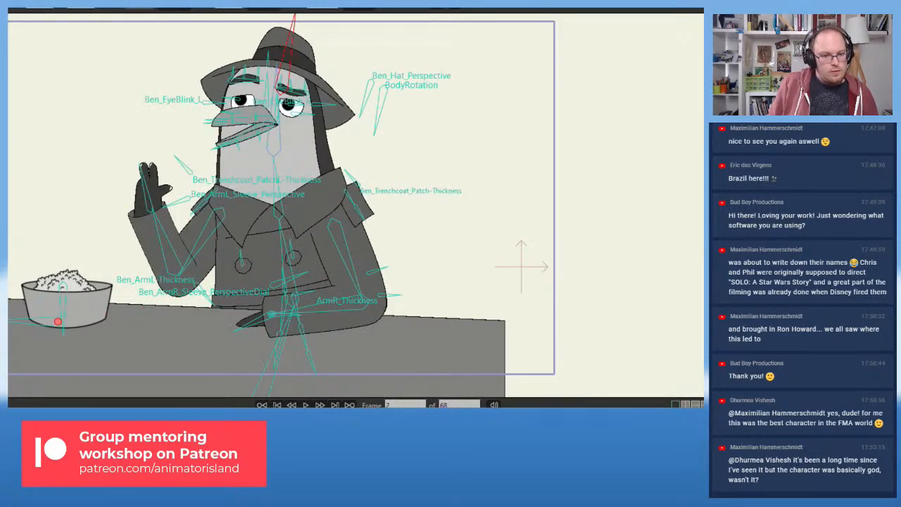
pyautogui.press('Left')
pyautogui.press('Right')
pyautogui.press('Left')
pyautogui.press('Right')
pyautogui.press('Left')
pyautogui.press('Right')
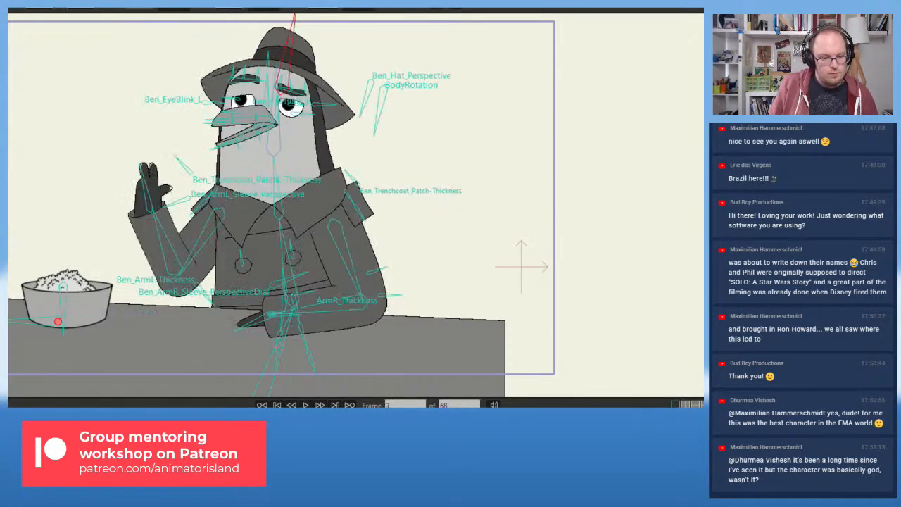
pyautogui.press('Left')
pyautogui.press('Right')
# - Rotate the hand resting on the table slightly upward on frame 2 and compare its motion with frame 1
pyautogui.scroll(2, 257, 328)
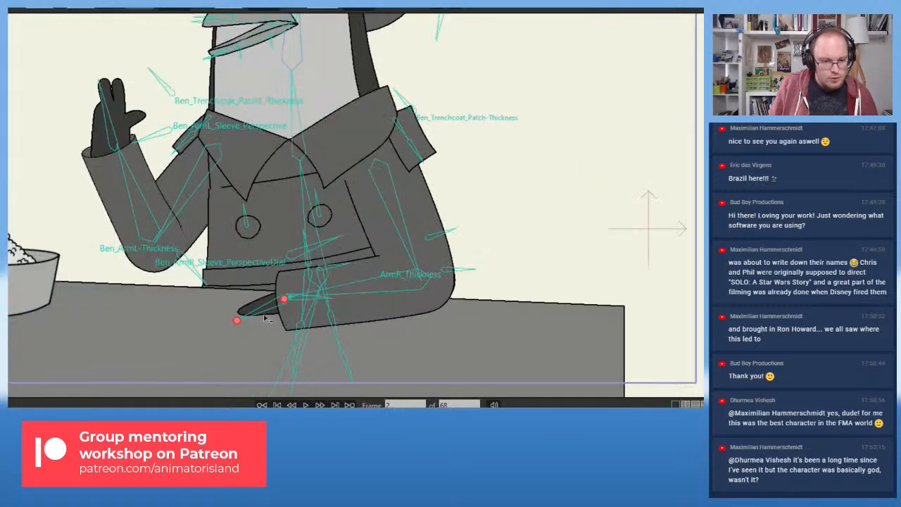
pyautogui.moveTo(260, 313); pyautogui.dragTo(255, 311)
pyautogui.press('Left')
pyautogui.press('Right')
pyautogui.press('Left')
pyautogui.press('Right')
pyautogui.press('Left')
pyautogui.press('Right')
pyautogui.press('Left')
pyautogui.press('Right')
pyautogui.press('Left')
pyautogui.press('Right')
pyautogui.press('Left')
pyautogui.press('Right')
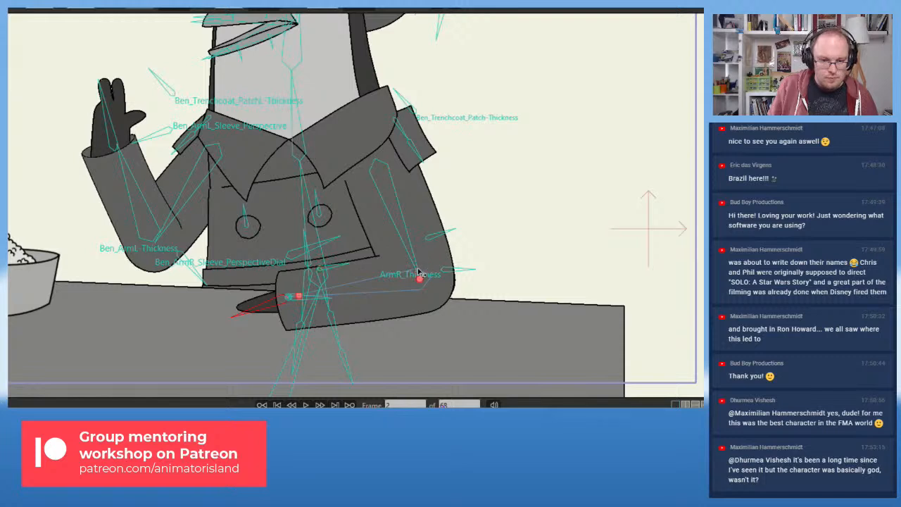
# - Lower the elbow end of the resting arm's upper bone slightly on frame 2 and compare it with frame 1
pyautogui.scroll(2, 415, 250)
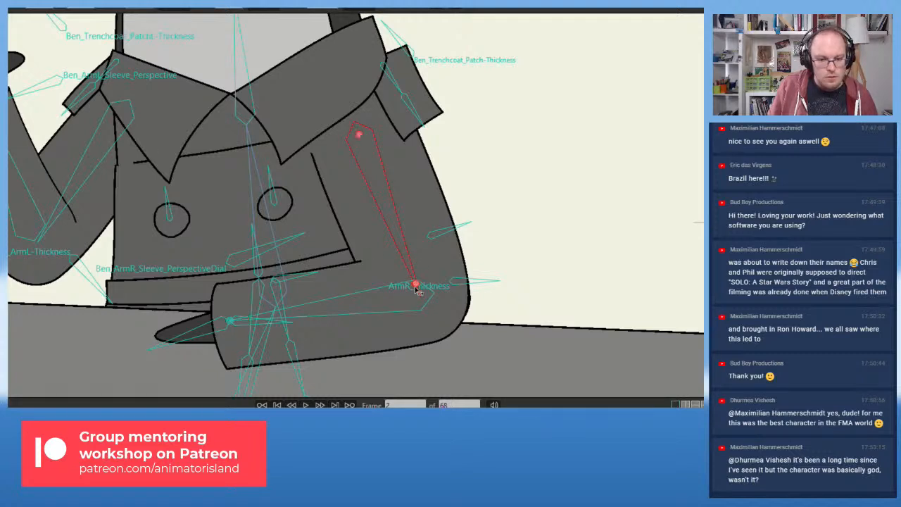
pyautogui.moveTo(416, 288); pyautogui.dragTo(418, 299)
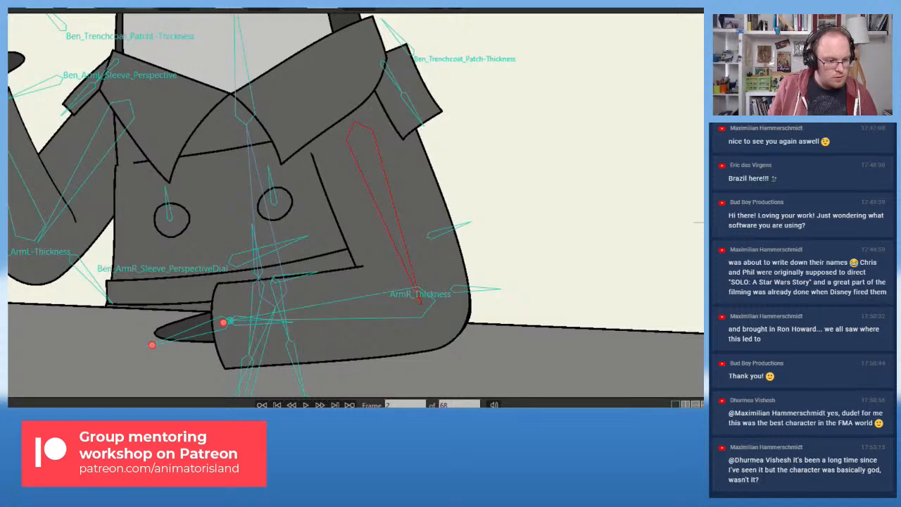
pyautogui.press('Left')
pyautogui.press('Right')
pyautogui.press('Left')
pyautogui.press('Right')
pyautogui.press('Right')
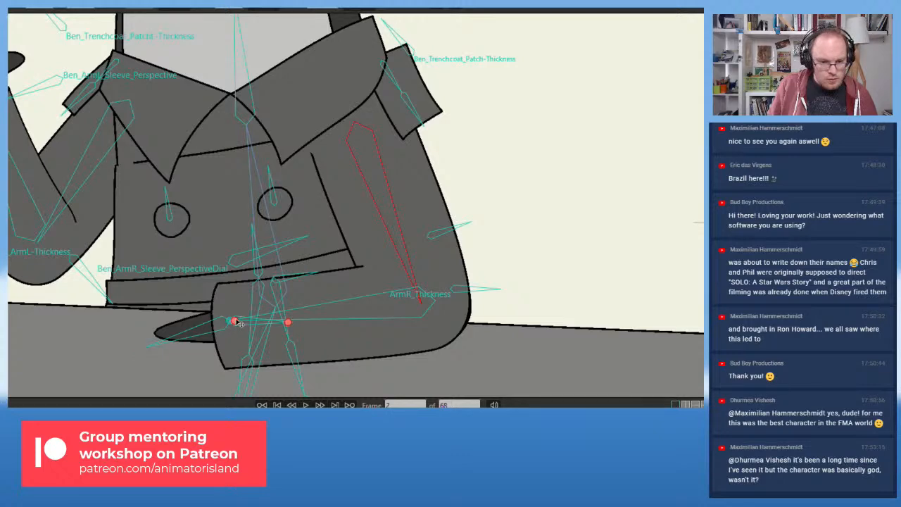
# - Fine-tune the resting forearm bone near the wrist on frame 2 and check the arm against frame 1
pyautogui.click(296, 316)
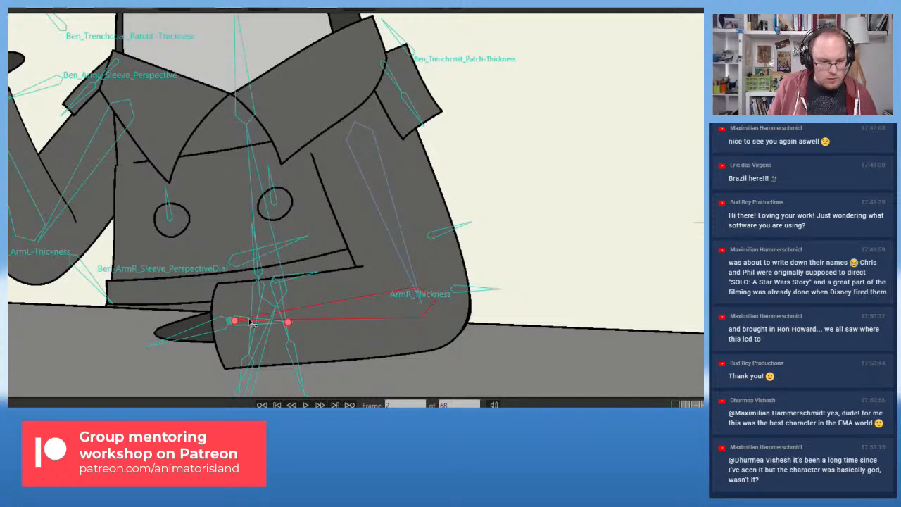
pyautogui.scroll(3, 252, 320)
pyautogui.moveTo(248, 320); pyautogui.dragTo(247, 323)
pyautogui.scroll(-6, 296, 291)
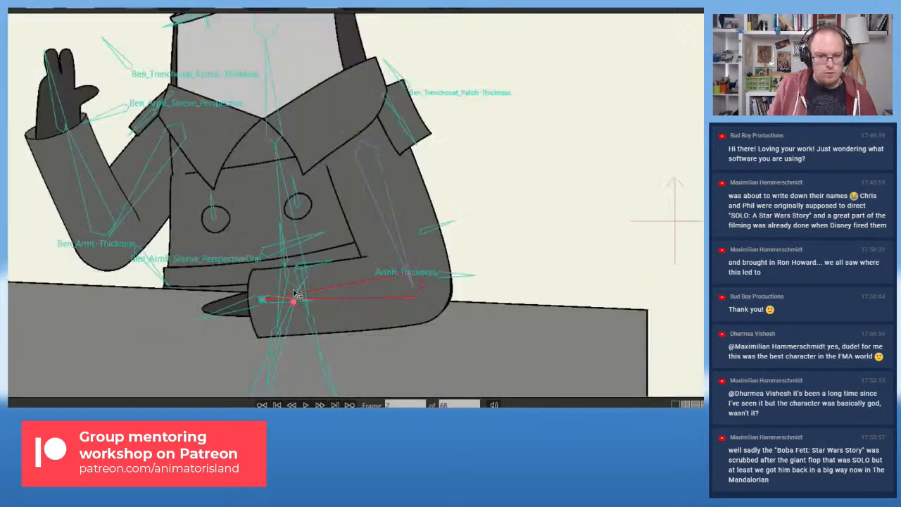
pyautogui.moveTo(239, 364); pyautogui.dragTo(227, 387)
pyautogui.press('Left')
pyautogui.press('Right')
pyautogui.press('Left')
pyautogui.press('Right')
pyautogui.press('Left')
pyautogui.press('Right')
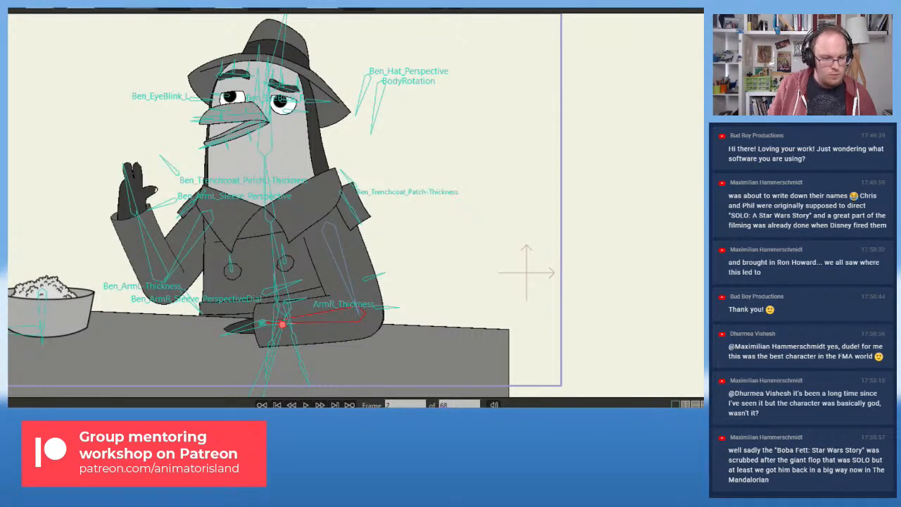
# - Shift the small bone at the base of the resting arm's shoulder patch slightly downward and check it across both poses
pyautogui.scroll(3, 309, 209)
pyautogui.moveTo(367, 183)
pyautogui.mouseDown()
pyautogui.moveTo(359, 184)
pyautogui.moveTo(367, 200)
pyautogui.mouseUp()
pyautogui.scroll(-6, 135, 202)
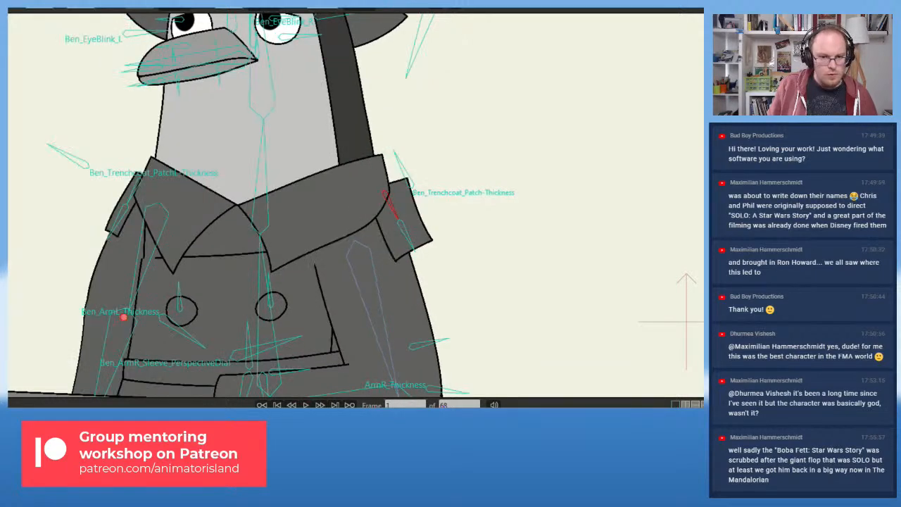
pyautogui.scroll(3, 136, 202)
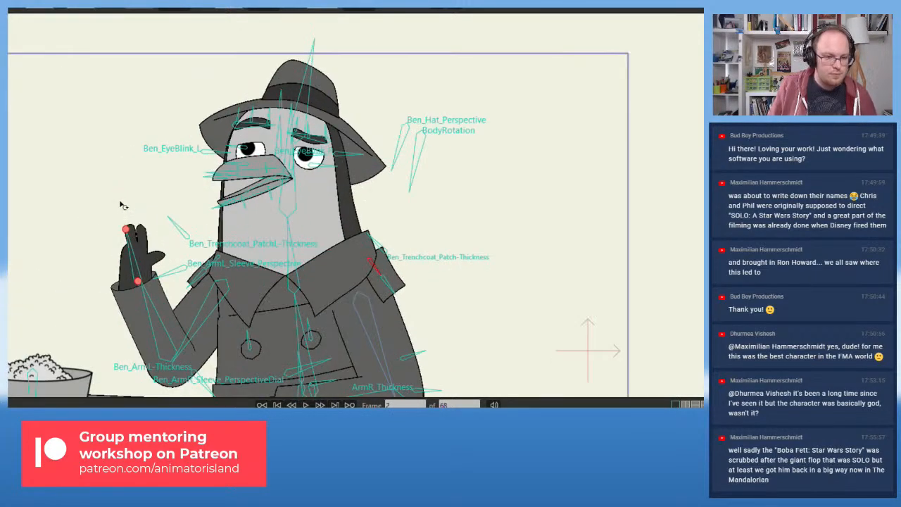
pyautogui.scroll(2, 120, 171)
pyautogui.scroll(-2, 101, 181)
pyautogui.scroll(2, 133, 187)
pyautogui.scroll(-2, 134, 184)
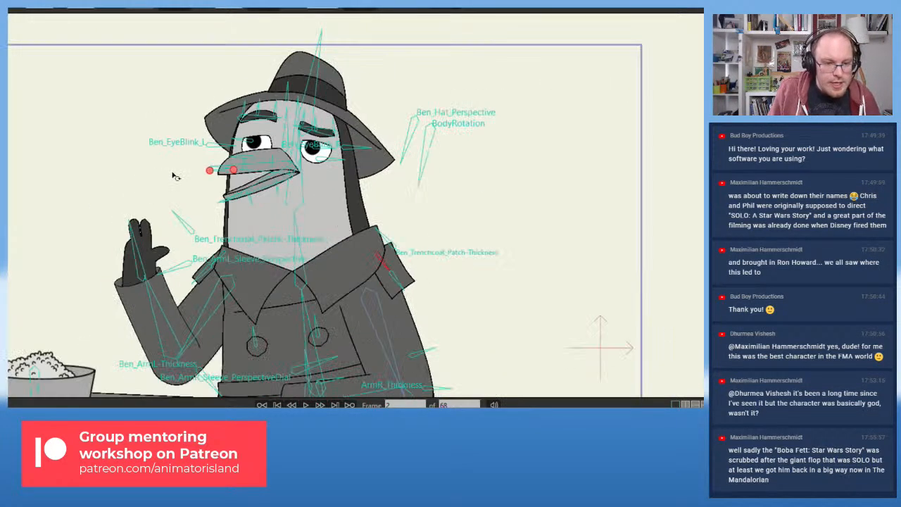
# - Shorten the upper beak bone and the lower beak bone on frame 2 to foreshorten Ben's beak
pyautogui.scroll(3, 173, 176)
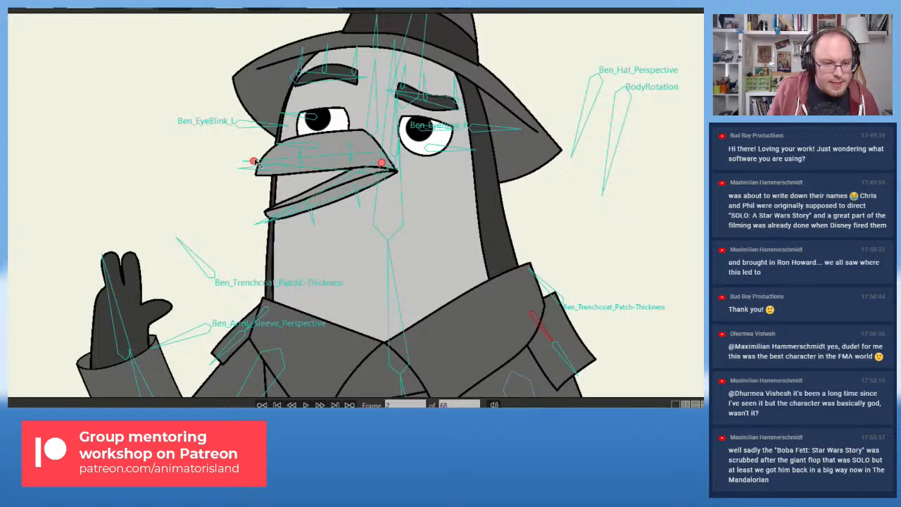
pyautogui.moveTo(252, 162); pyautogui.dragTo(236, 161)
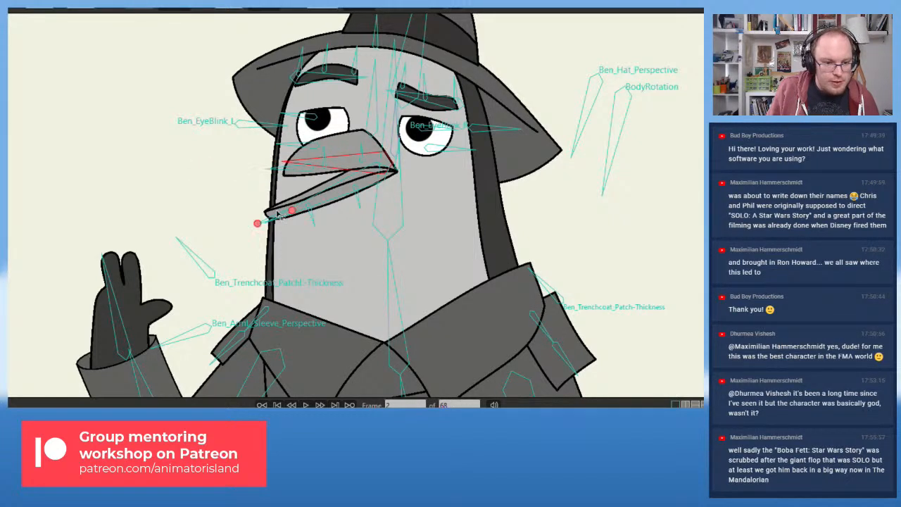
pyautogui.moveTo(293, 211); pyautogui.dragTo(278, 213)
pyautogui.scroll(1, 299, 219)
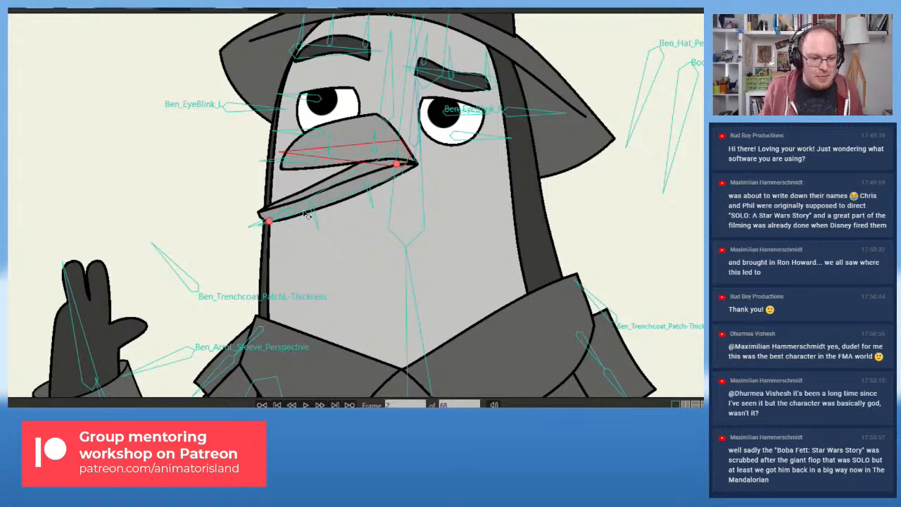
pyautogui.scroll(2, 271, 224)
pyautogui.moveTo(270, 223); pyautogui.dragTo(246, 228)
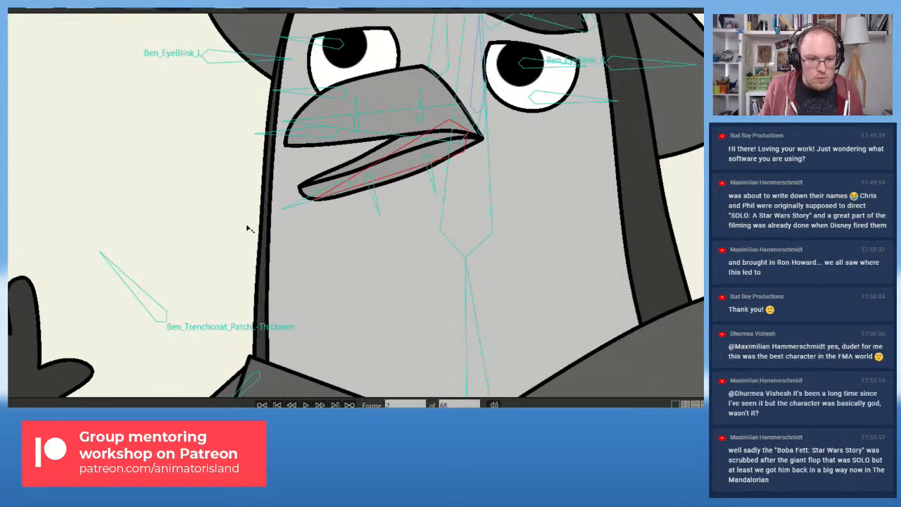
# - Compare the shortened beak on frame 2 with the neutral pose on frame 1
pyautogui.scroll(-2, 247, 228)
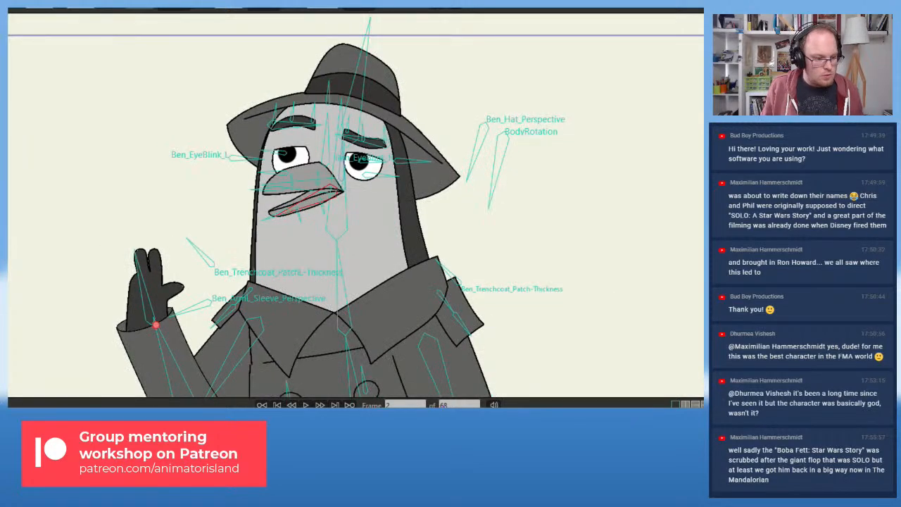
pyautogui.press('Left')
pyautogui.press('Right')
pyautogui.press('Left')
pyautogui.press('Right')
pyautogui.press('Left')
pyautogui.press('Right')
pyautogui.press('Left')
pyautogui.press('Right')
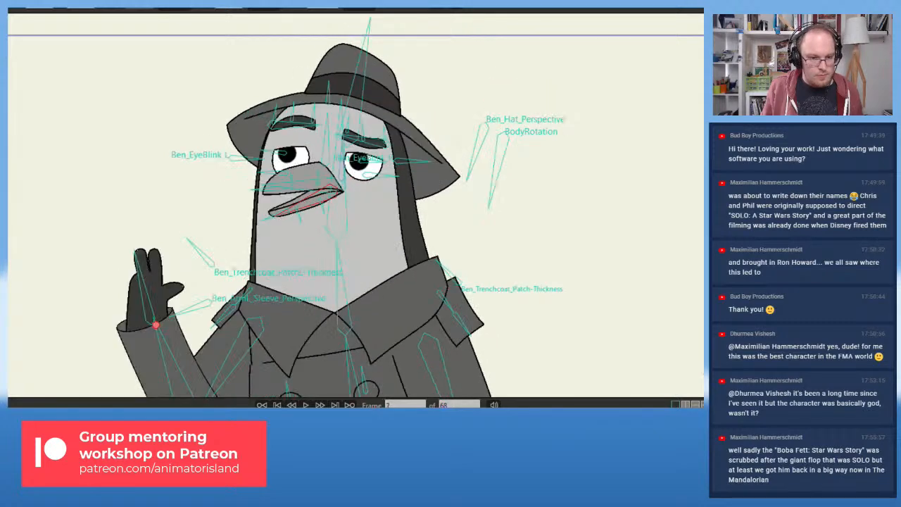
# - Lengthen the upper beak again on frame 2 by pulling its tip slightly outward
pyautogui.scroll(2, 250, 145)
pyautogui.moveTo(277, 206)
pyautogui.mouseDown()
pyautogui.moveTo(268, 206)
pyautogui.moveTo(292, 205)
pyautogui.mouseUp()
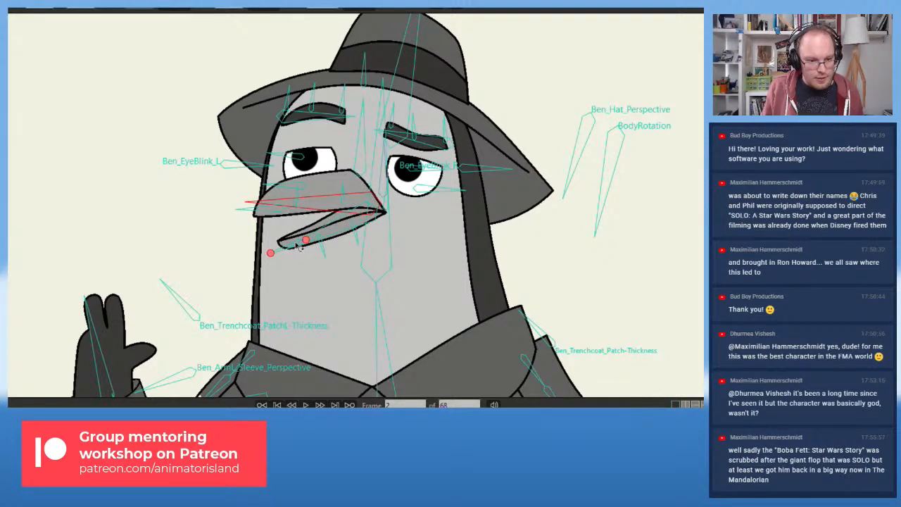
pyautogui.scroll(1, 285, 248)
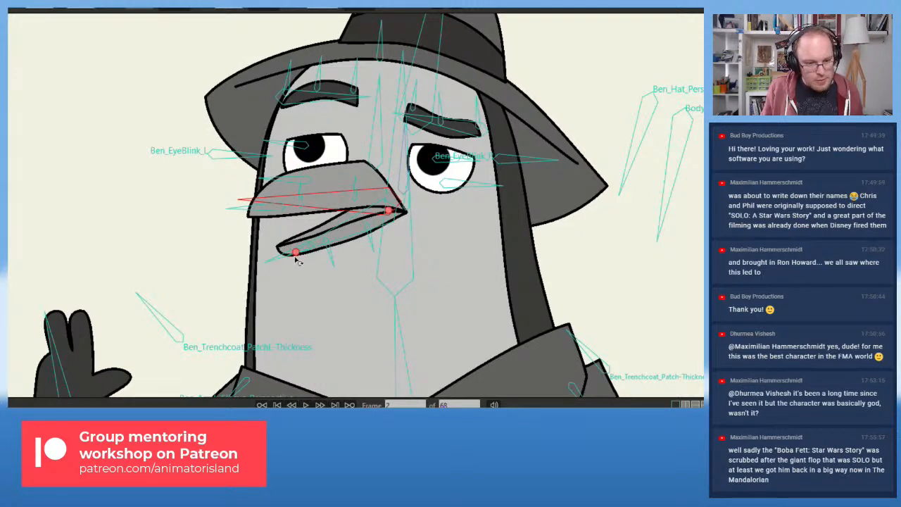
# - Try to close the lower beak against the upper beak on frame 2
pyautogui.scroll(2, 295, 259)
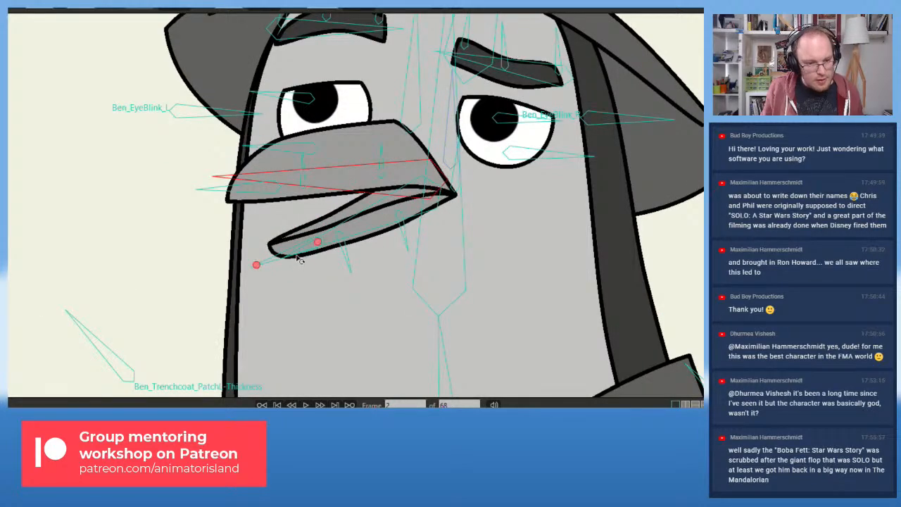
pyautogui.scroll(2, 298, 259)
pyautogui.moveTo(296, 250); pyautogui.dragTo(327, 203)
pyautogui.scroll(-3, 310, 247)
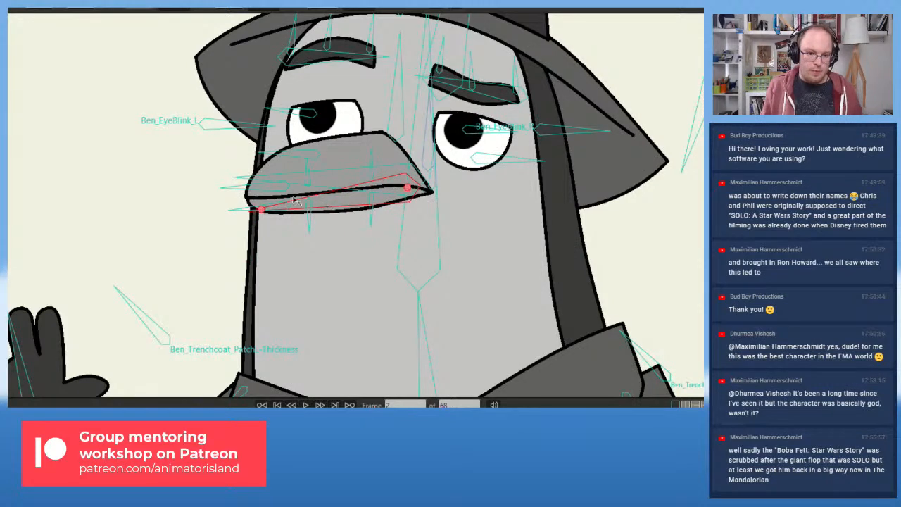
pyautogui.hotkey('ctrl', 'z')
# - Extend the upper beak tip slightly on frame 2 and rotate the lower beak upward to close the mouth
pyautogui.scroll(2, 211, 186)
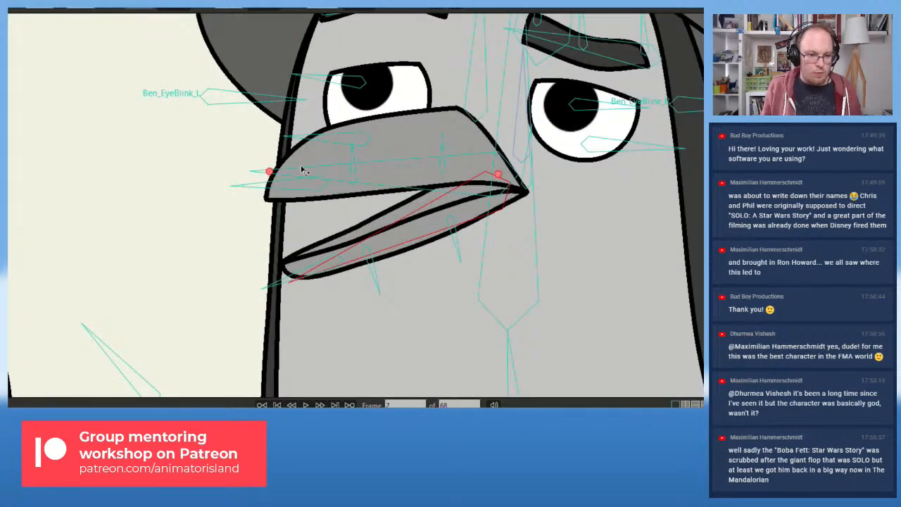
pyautogui.moveTo(275, 173); pyautogui.dragTo(274, 175)
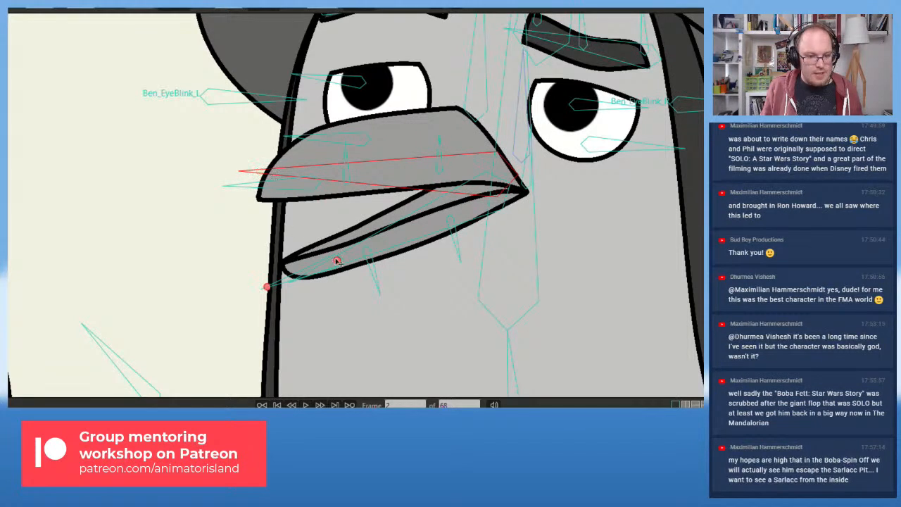
pyautogui.click(387, 238)
pyautogui.moveTo(387, 238); pyautogui.dragTo(368, 211)
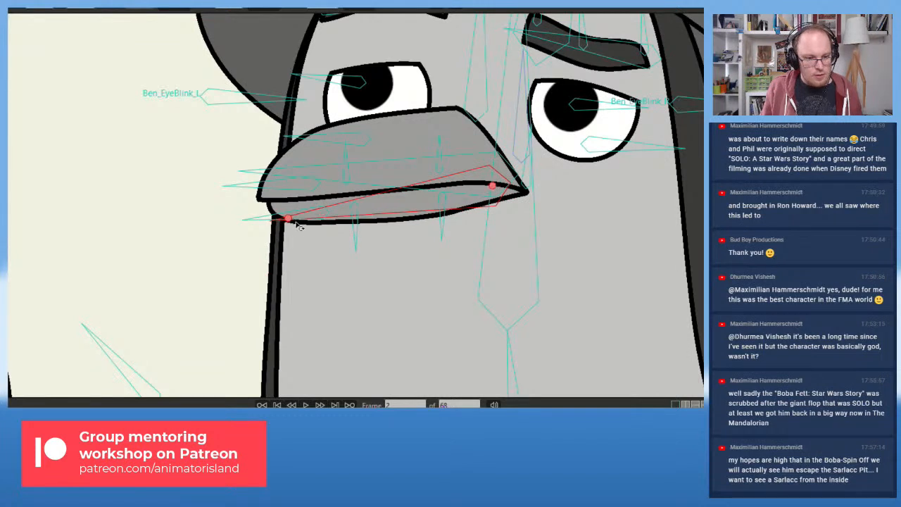
# - Lengthen the lower beak slightly on frame 2 so its tip lines up better with the upper beak
pyautogui.scroll(2, 295, 222)
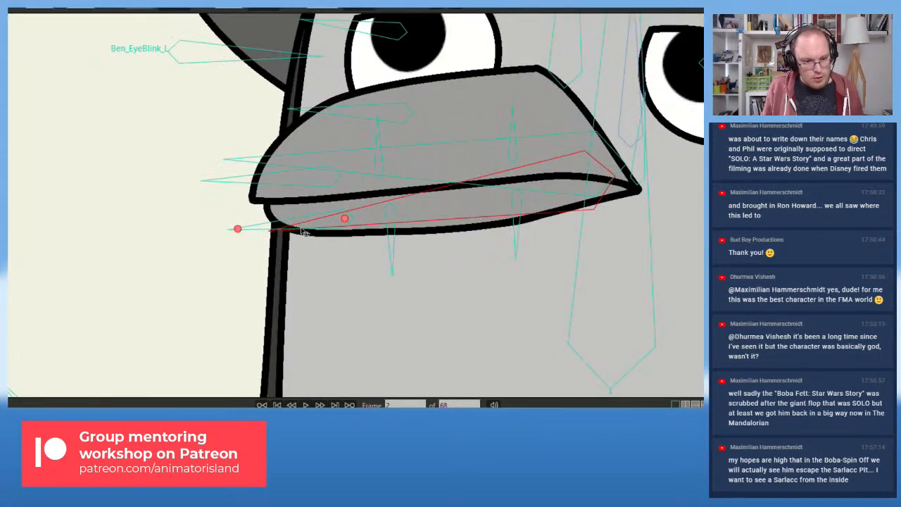
pyautogui.moveTo(296, 227); pyautogui.dragTo(298, 226)
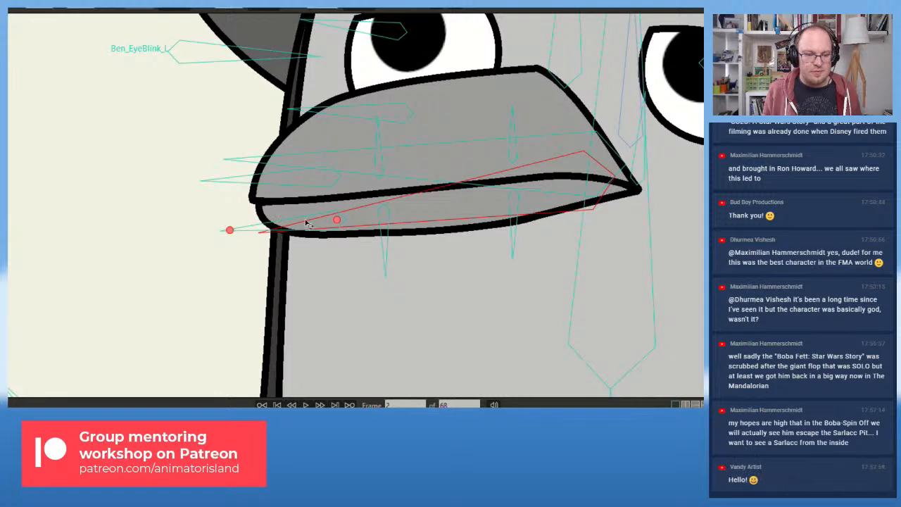
pyautogui.scroll(-3, 231, 212)
pyautogui.scroll(-3, 230, 212)
# - Try rotating the lower beak downward to test an open mouth on frame 2, and undo it
pyautogui.scroll(3, 231, 212)
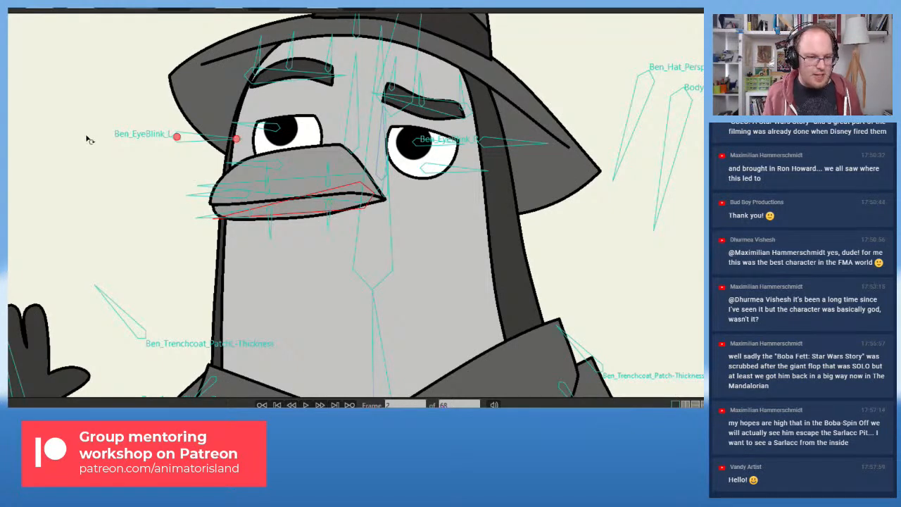
pyautogui.scroll(2, 97, 149)
pyautogui.scroll(-1, 101, 153)
pyautogui.scroll(-1, 100, 153)
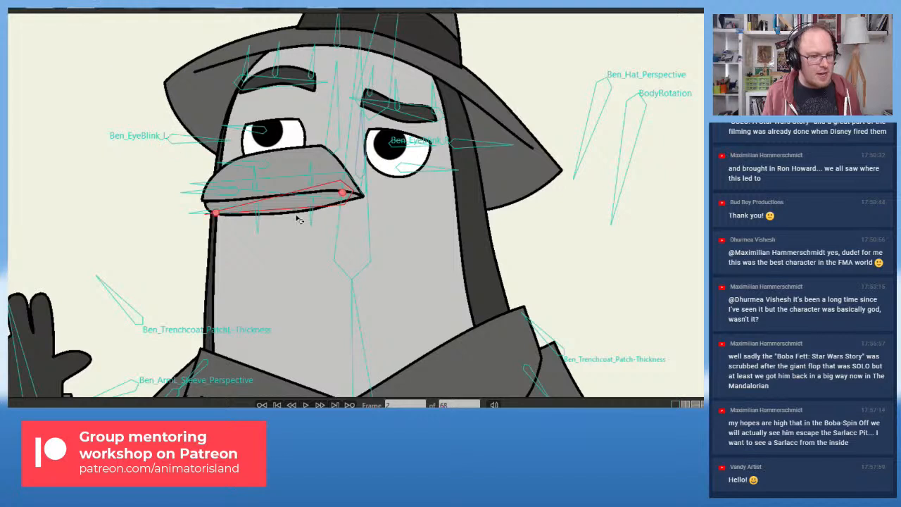
pyautogui.moveTo(284, 212); pyautogui.dragTo(285, 254)
pyautogui.hotkey('ctrl', 'z')
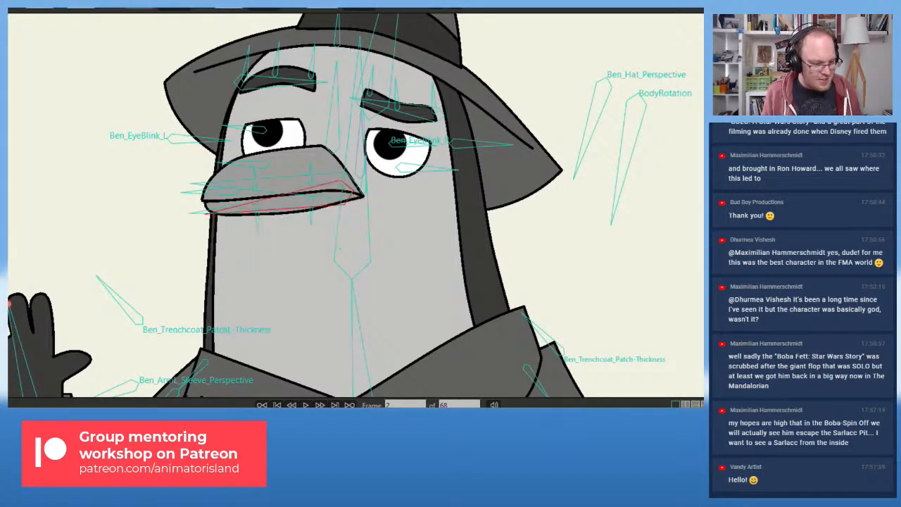
# - Compare the closed beak on frame 2 with frame 1 and examine the beak tip up close
pyautogui.press('Left')
pyautogui.press('Right')
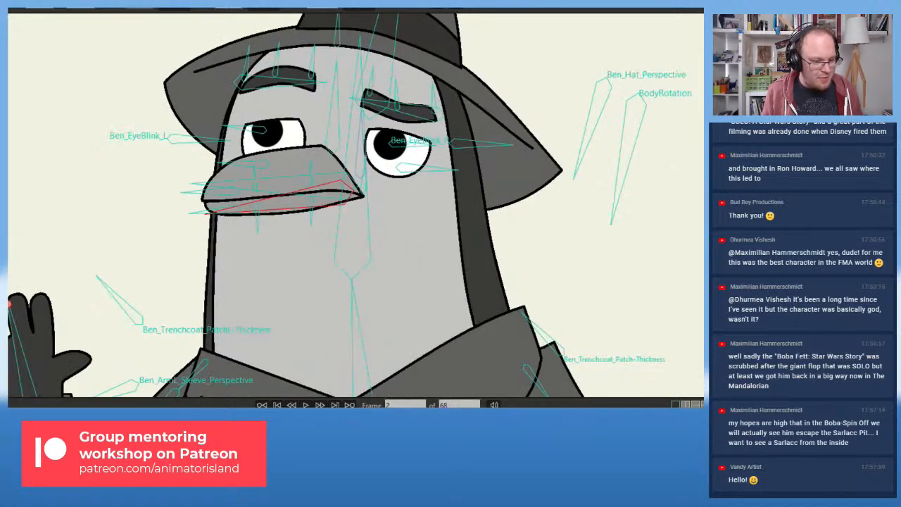
pyautogui.scroll(2, 193, 179)
pyautogui.scroll(-2, 203, 189)
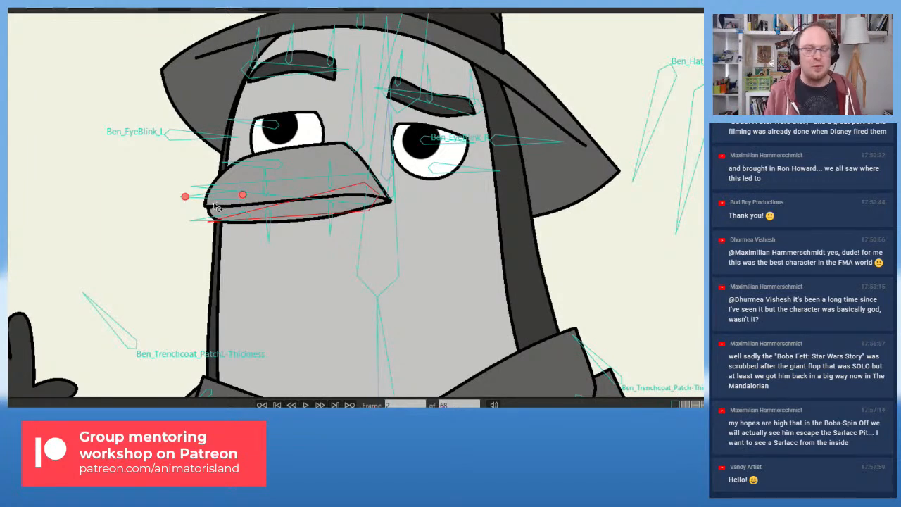
pyautogui.scroll(2, 119, 169)
pyautogui.click(266, 244)
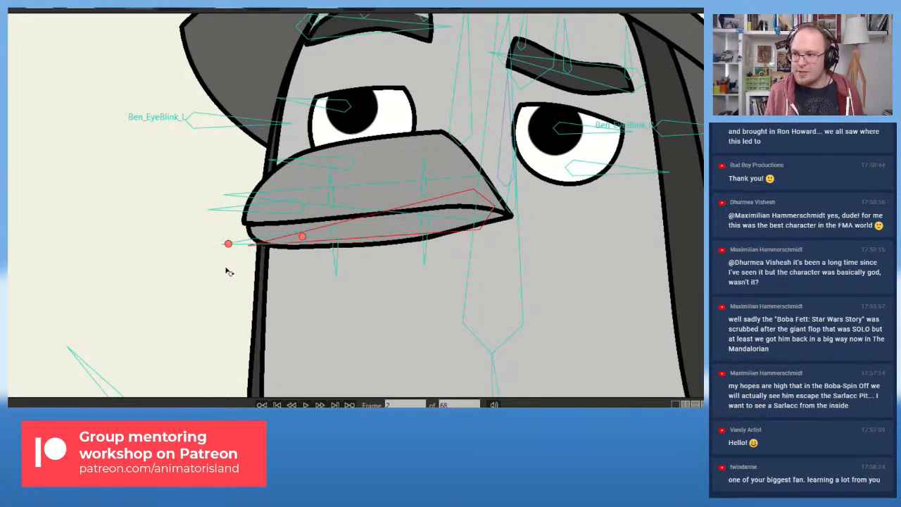
pyautogui.scroll(-1, 229, 274)
pyautogui.scroll(-2, 232, 278)
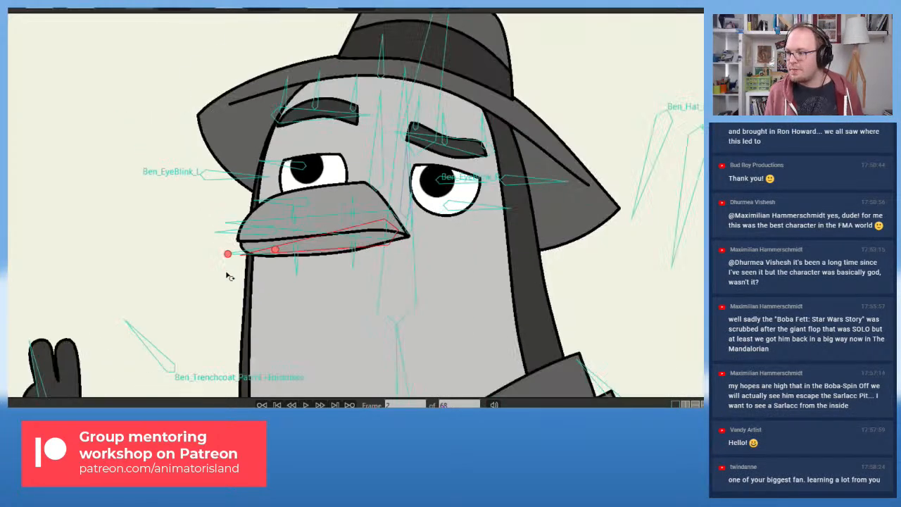
pyautogui.click(331, 296)
pyautogui.scroll(-3, 345, 295)
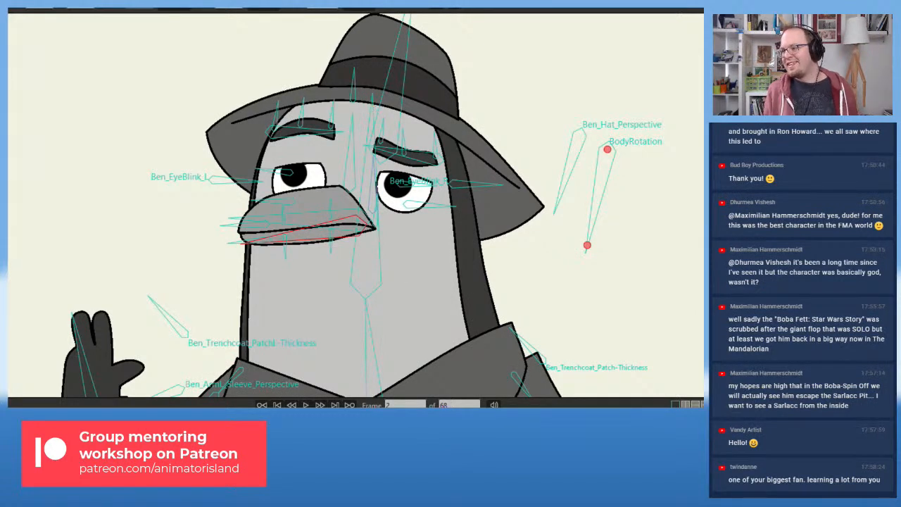
pyautogui.scroll(1, 191, 221)
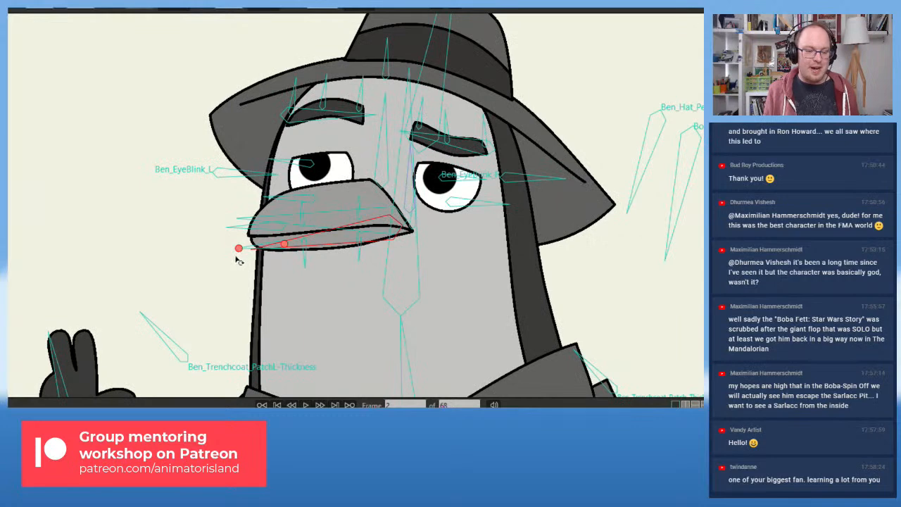
pyautogui.scroll(1, 229, 262)
pyautogui.scroll(-1, 216, 271)
pyautogui.scroll(-1, 208, 268)
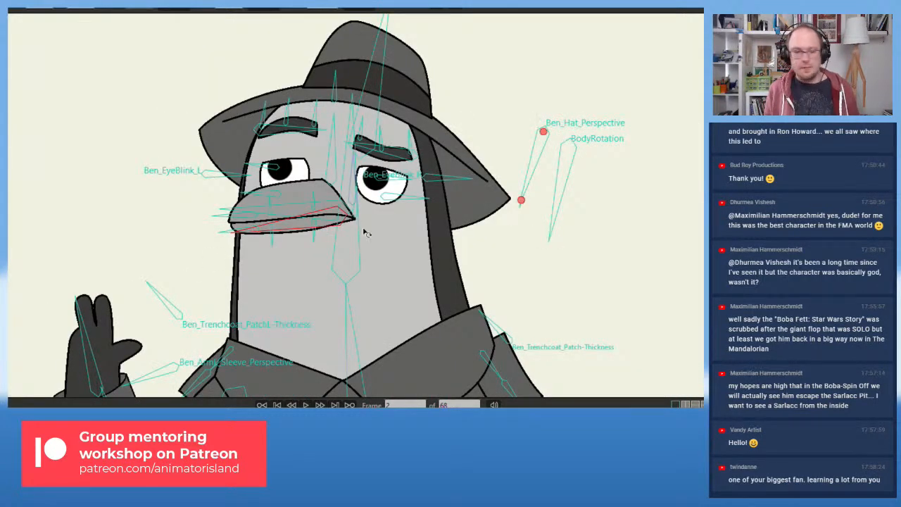
# - Compare Ben's whole raised-hand pose on frame 2 repeatedly with the neutral pose on frame 1
pyautogui.scroll(-4, 302, 229)
pyautogui.moveTo(291, 253); pyautogui.dragTo(318, 229)
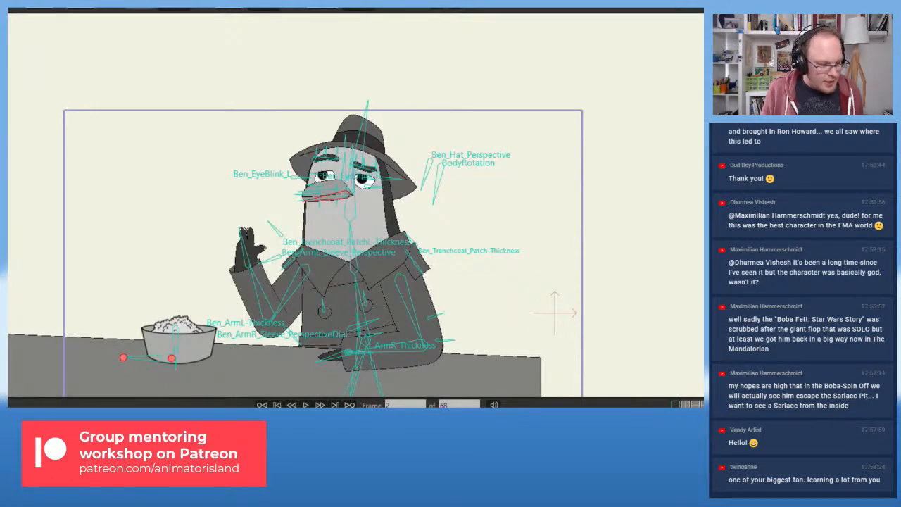
pyautogui.press('Right')
pyautogui.press('Right')
pyautogui.press('Left')
pyautogui.press('Right')
pyautogui.press('Left')
pyautogui.press('Right')
pyautogui.press('Left')
pyautogui.press('Right')
pyautogui.scroll(1, 216, 273)
pyautogui.scroll(2, 216, 273)
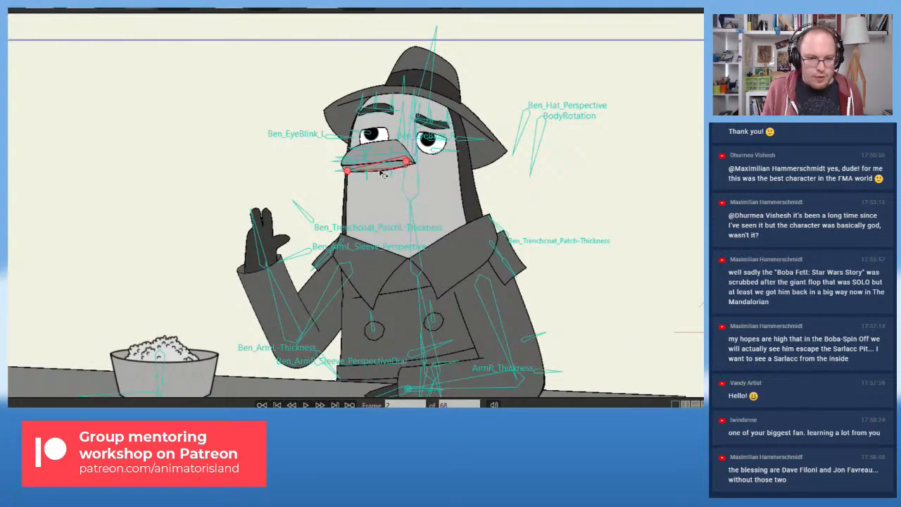
pyautogui.press('Left')
pyautogui.press('Right')
pyautogui.press('Left')
pyautogui.press('Right')
pyautogui.press('Left')
pyautogui.press('Right')
pyautogui.press('Left')
pyautogui.press('Right')
pyautogui.press('Left')
pyautogui.press('Right')
pyautogui.press('Left')
pyautogui.press('Right')
# - Shift the bone that carries the whole beak slightly downward on frame 2
pyautogui.scroll(2, 344, 134)
pyautogui.moveTo(449, 153); pyautogui.dragTo(454, 155)
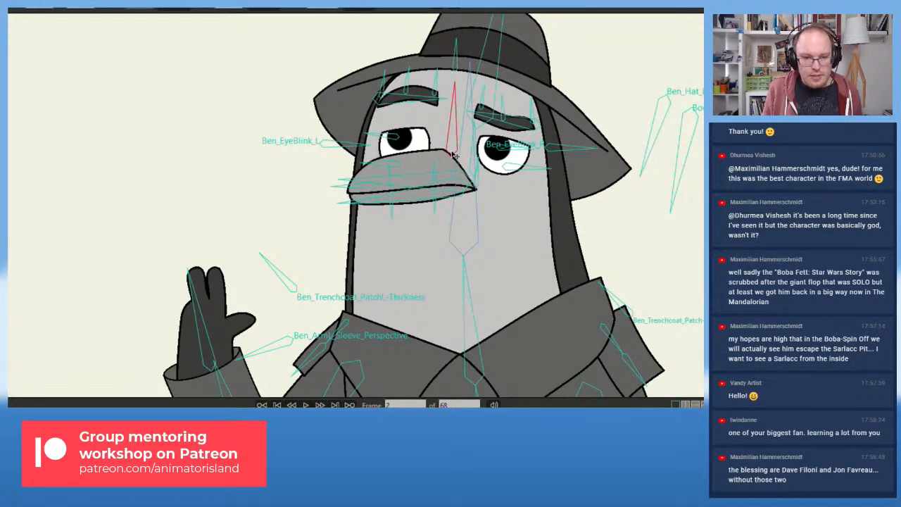
pyautogui.scroll(-2, 422, 162)
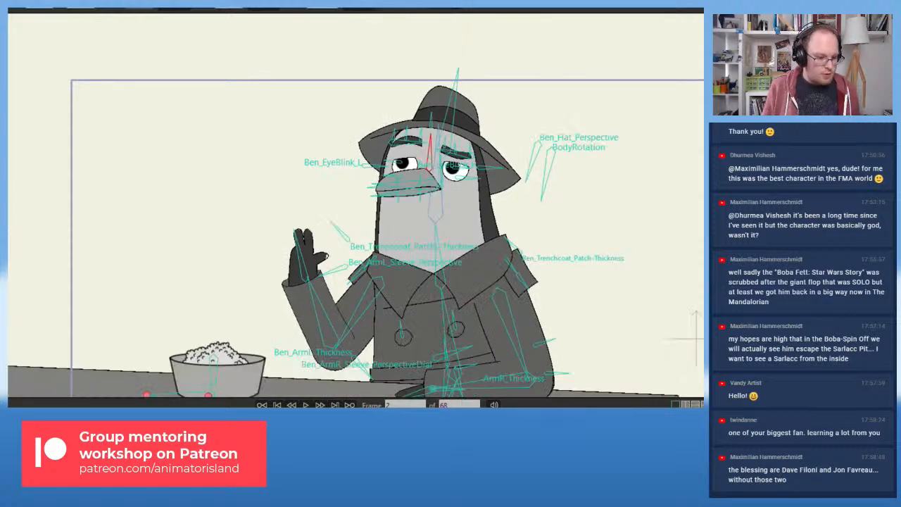
# - Check the repositioned beak and overall pose by stepping between frame 2 and its neighbouring frames
pyautogui.press('Left')
pyautogui.press('Right')
pyautogui.press('Right')
pyautogui.press('Left')
pyautogui.press('Right')
pyautogui.press('Left')
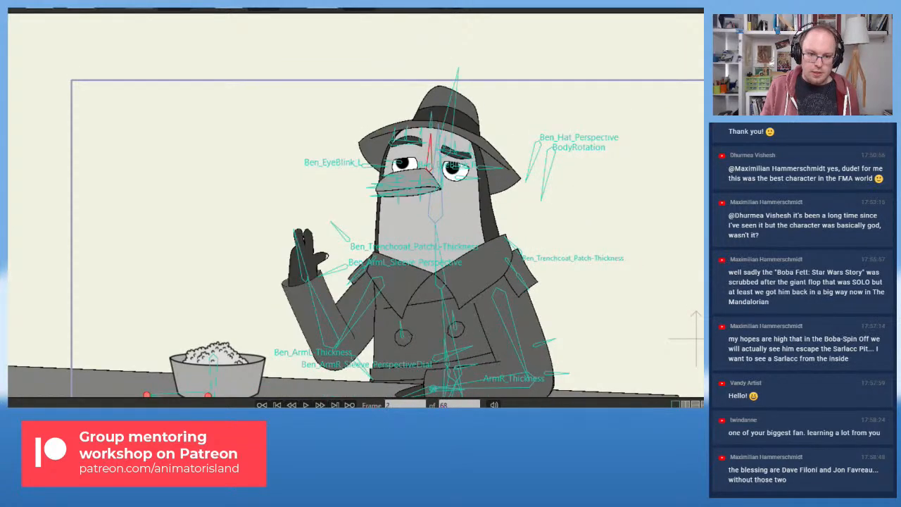
pyautogui.press('Right')
pyautogui.press('Right')
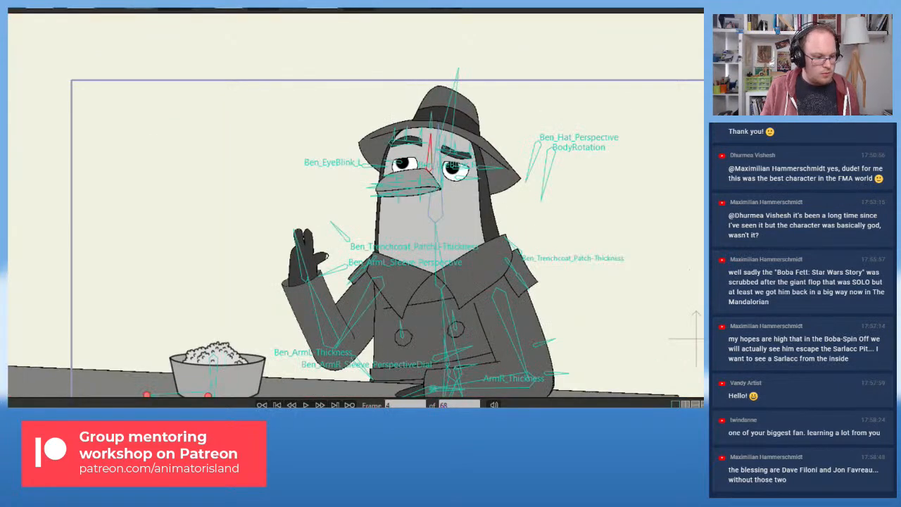
pyautogui.press('Left')
pyautogui.press('Left')
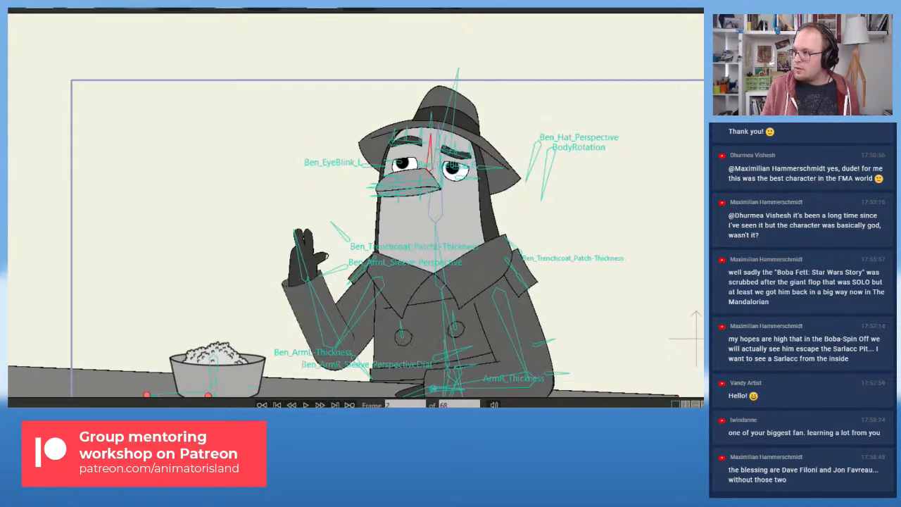
pyautogui.moveTo(220, 132); pyautogui.dragTo(143, 73)
pyautogui.press('Left')
pyautogui.press('Right')
pyautogui.scroll(-2, 112, 156)
pyautogui.moveTo(112, 157); pyautogui.dragTo(108, 178)
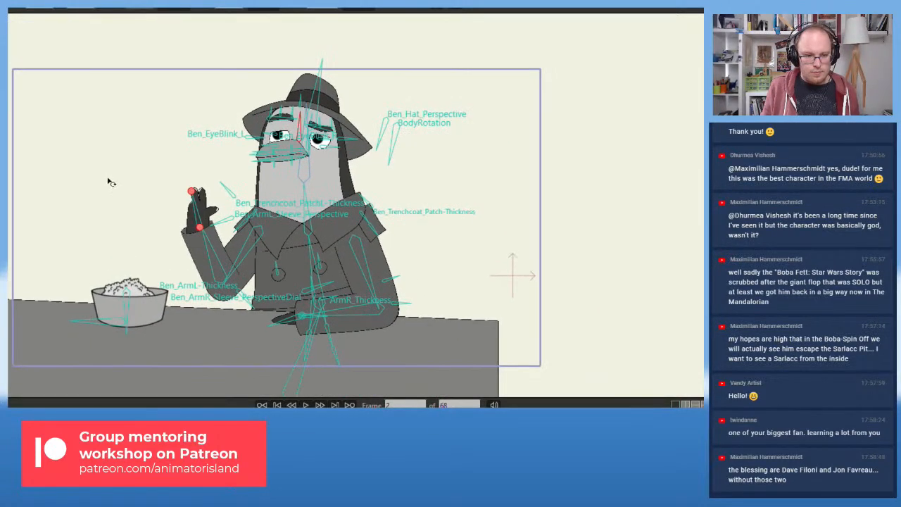
pyautogui.scroll(1, 109, 182)
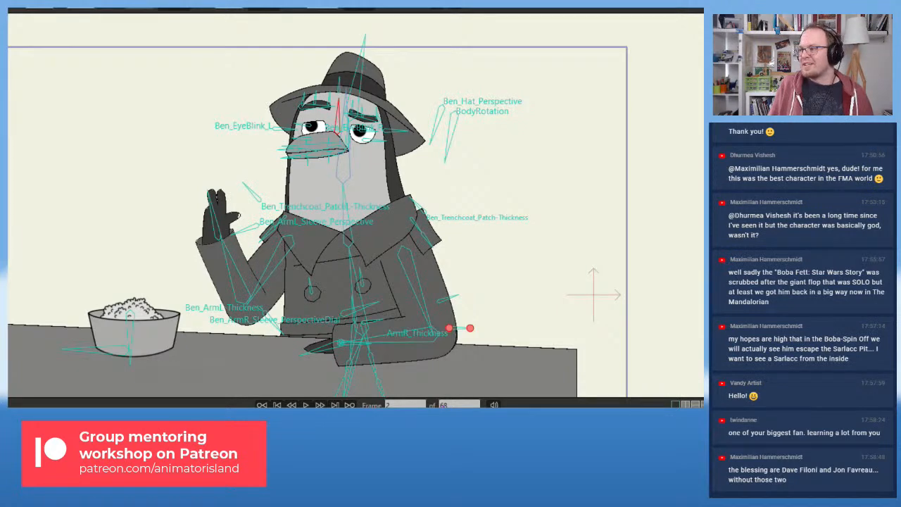
# - Switch to the Chrome browser, load filmstro.com in a maximized window and open its royalty-free music library
pyautogui.moveTo(702, 91); pyautogui.dragTo(491, 36)
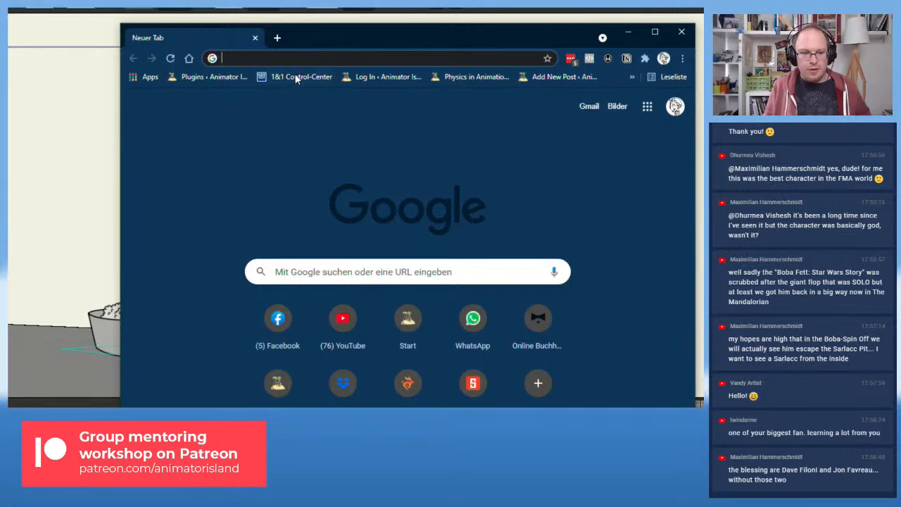
pyautogui.click(304, 53)
pyautogui.write('filmstro.com')
pyautogui.press('Return')
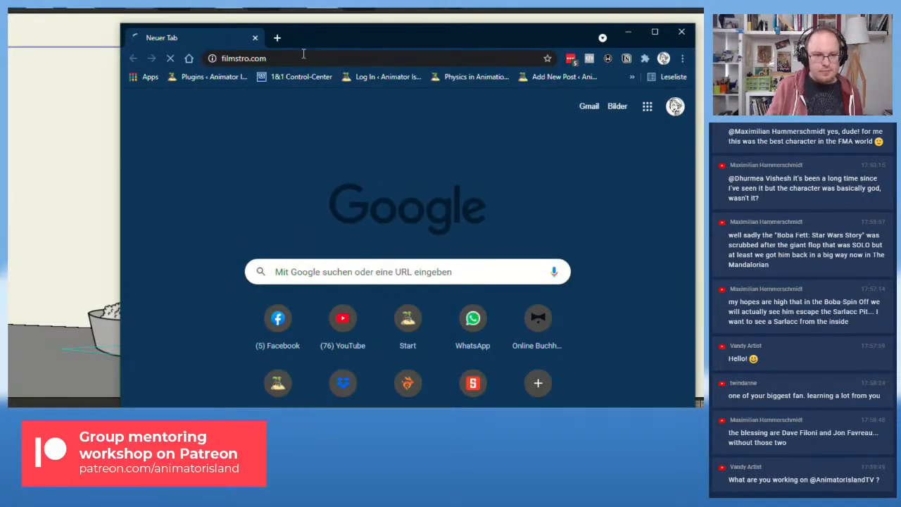
pyautogui.click(656, 32)
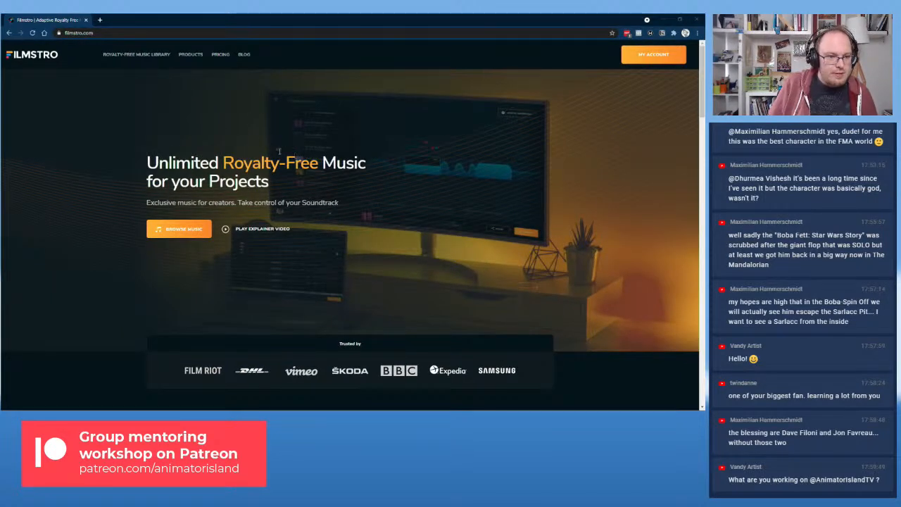
pyautogui.click(138, 54)
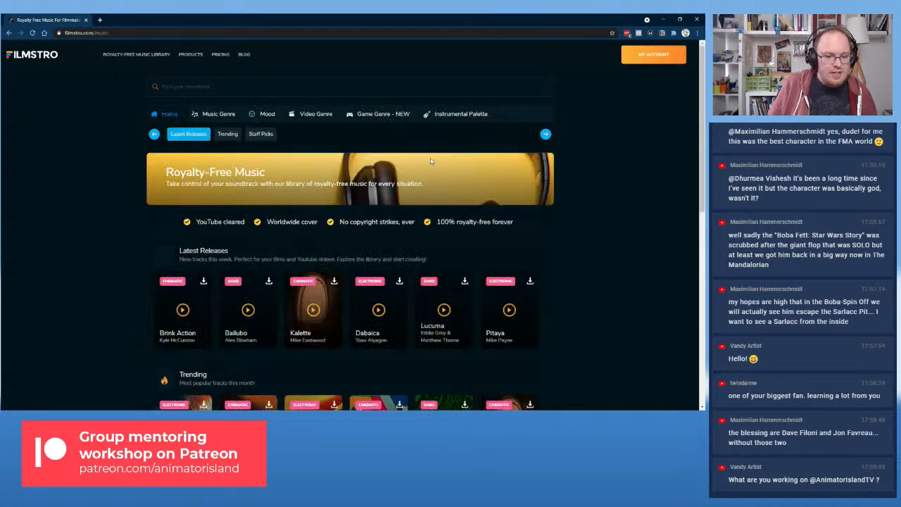
# - Browse the Filmstro music library's Latest Releases, Trending and Staff Picks tracks
pyautogui.scroll(-2, 387, 232)
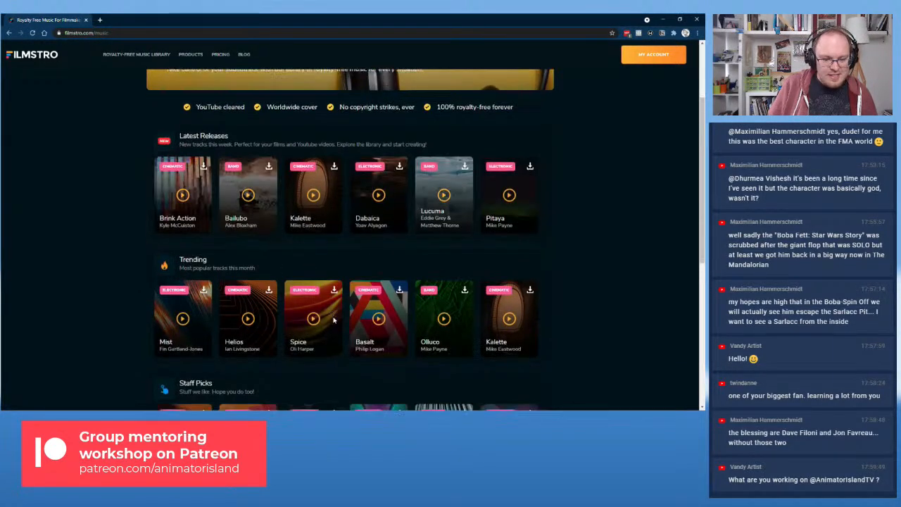
pyautogui.scroll(-2, 336, 321)
pyautogui.scroll(-1, 320, 281)
pyautogui.scroll(-1, 321, 282)
pyautogui.scroll(2, 391, 284)
pyautogui.scroll(-3, 391, 288)
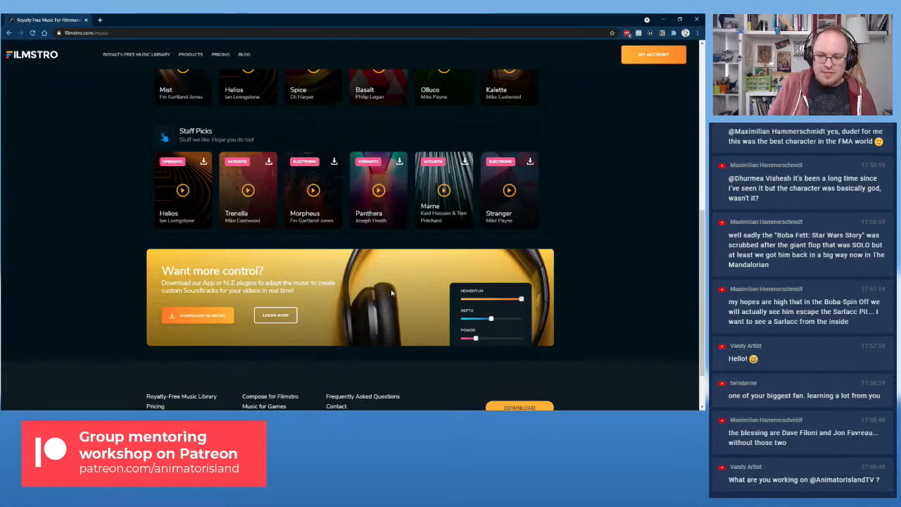
pyautogui.scroll(-1, 391, 294)
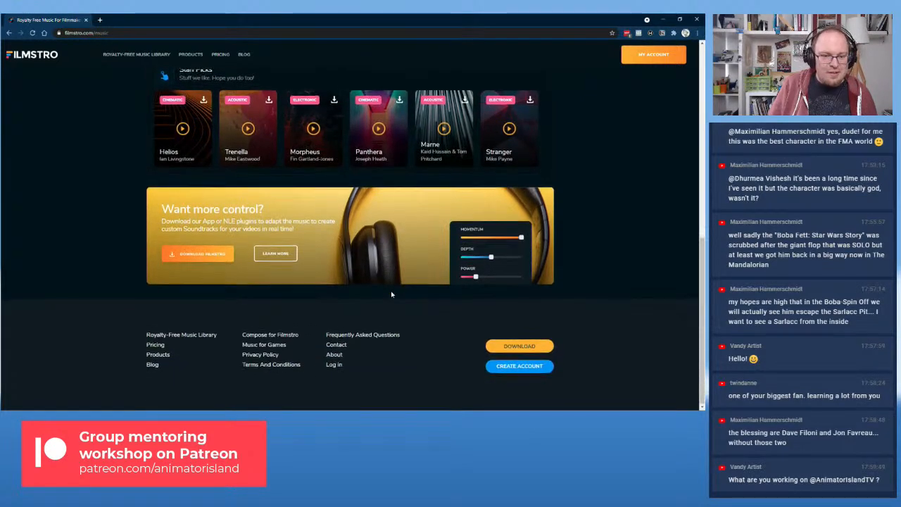
pyautogui.scroll(3, 391, 294)
pyautogui.scroll(3, 391, 294)
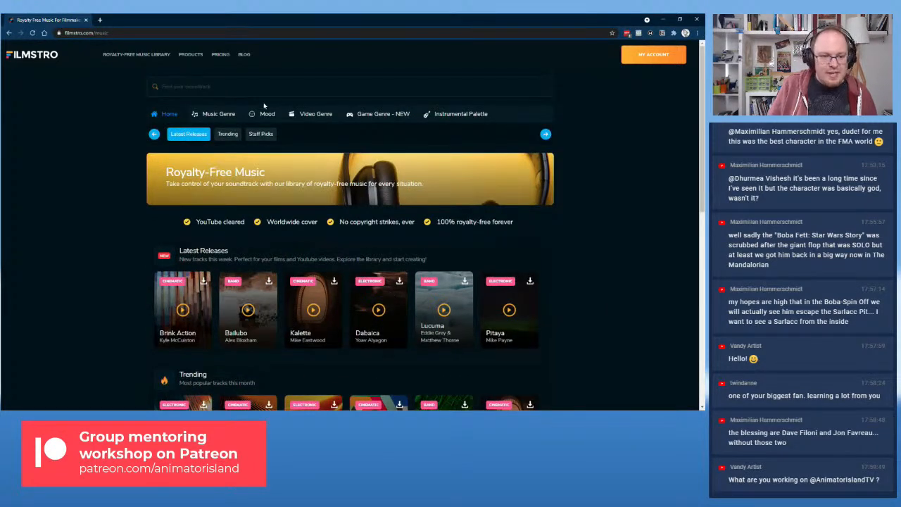
pyautogui.scroll(-1, 268, 185)
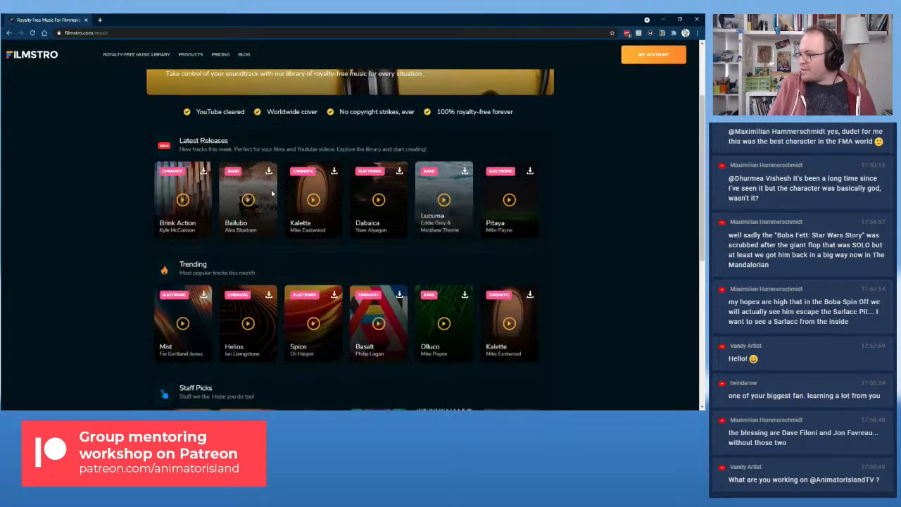
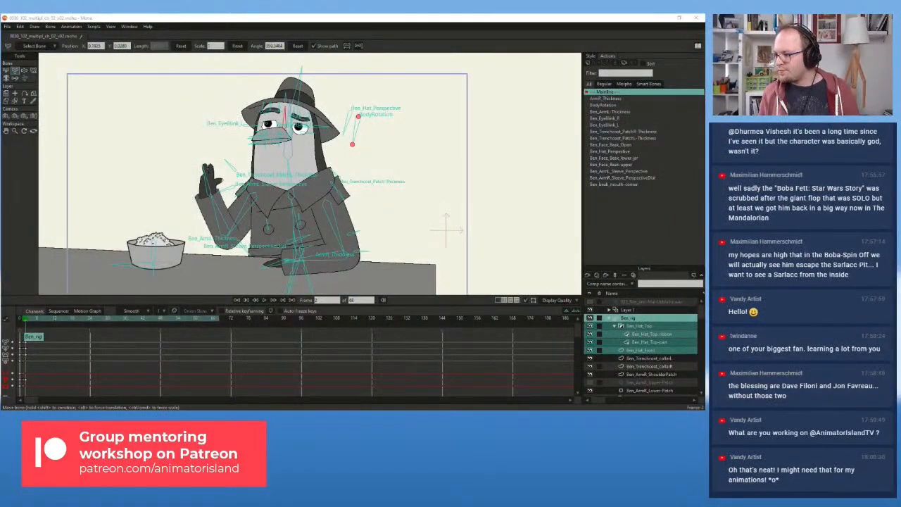
# - Return to Moho and examine Ben's raised-hand pose on frame 2, both as a whole and up close
pyautogui.scroll(-1, 153, 187)
pyautogui.moveTo(144, 160); pyautogui.dragTo(178, 168)
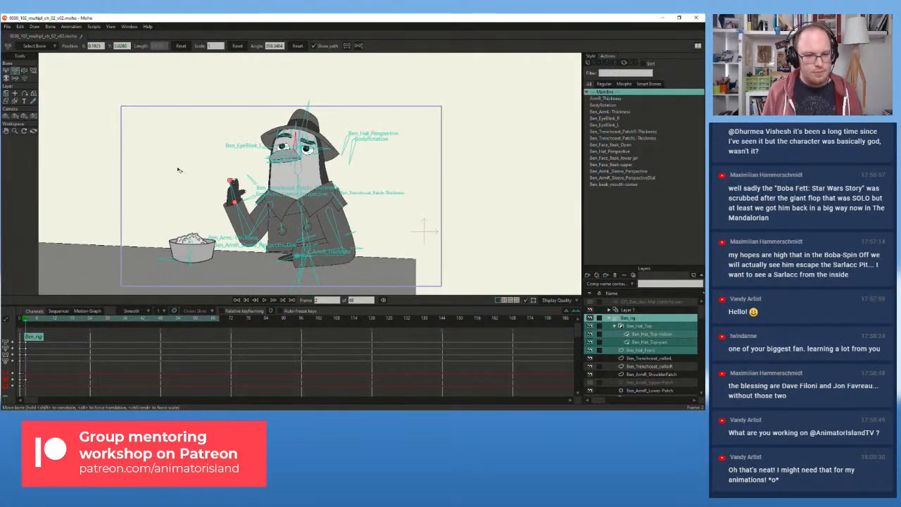
pyautogui.scroll(2, 179, 169)
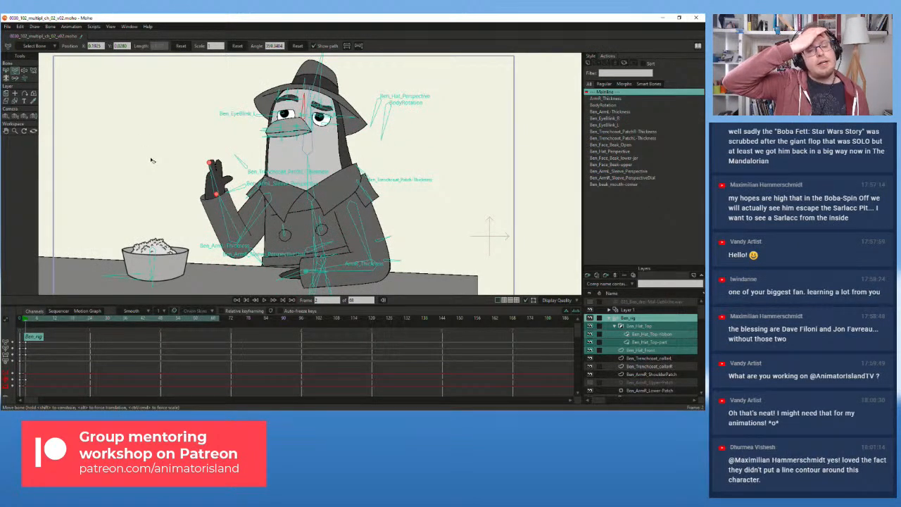
pyautogui.click(112, 273)
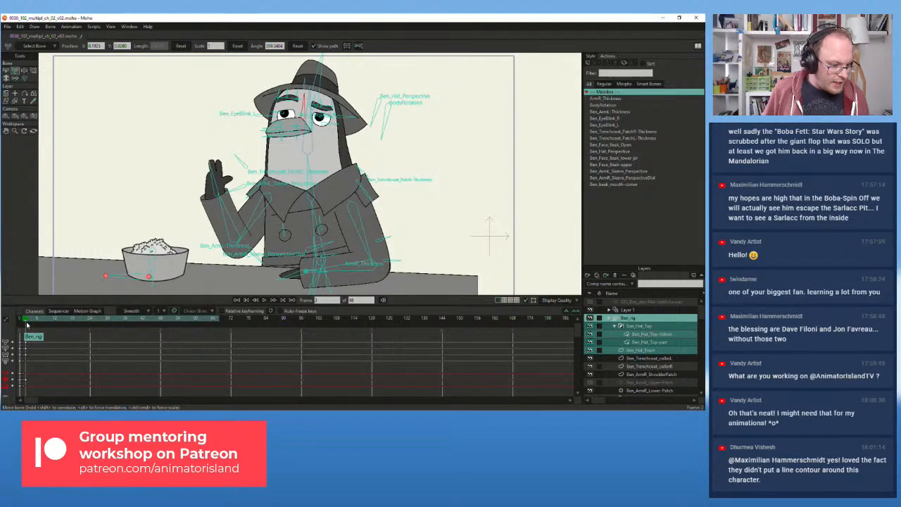
pyautogui.moveTo(27, 320); pyautogui.dragTo(27, 321)
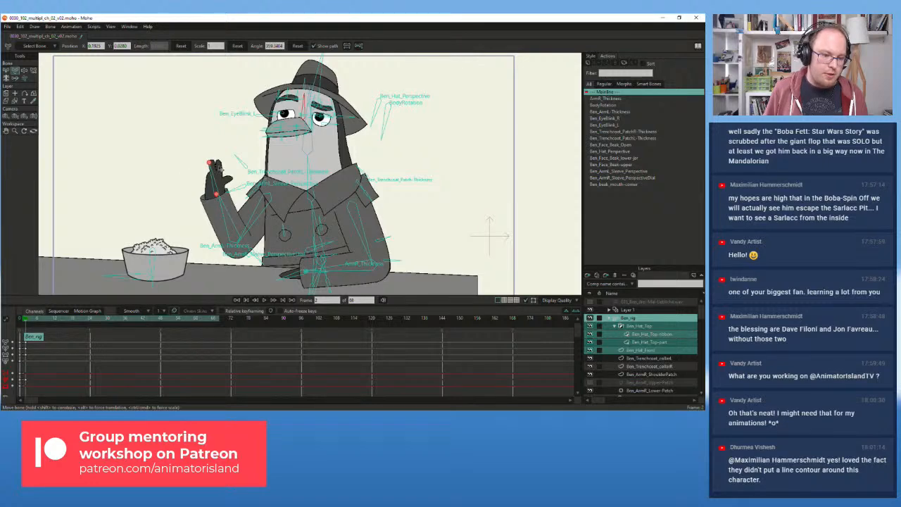
pyautogui.scroll(3, 208, 164)
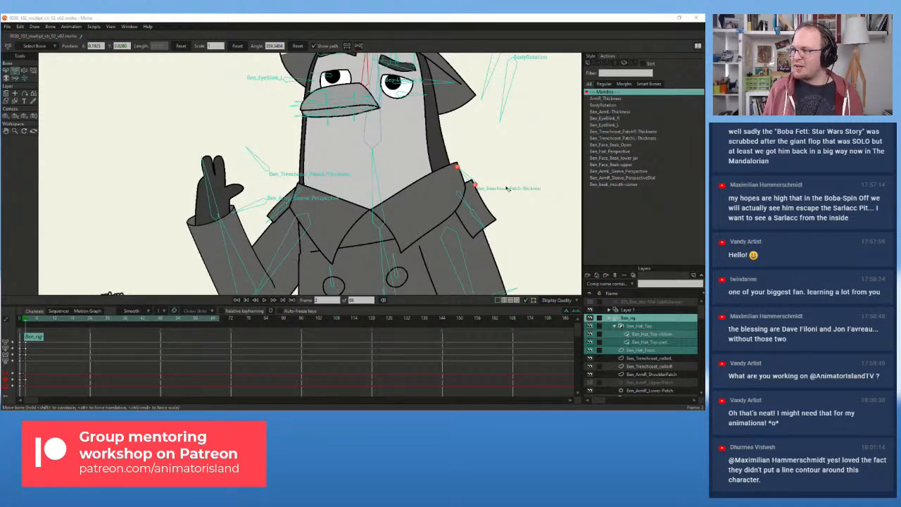
pyautogui.scroll(-2, 297, 150)
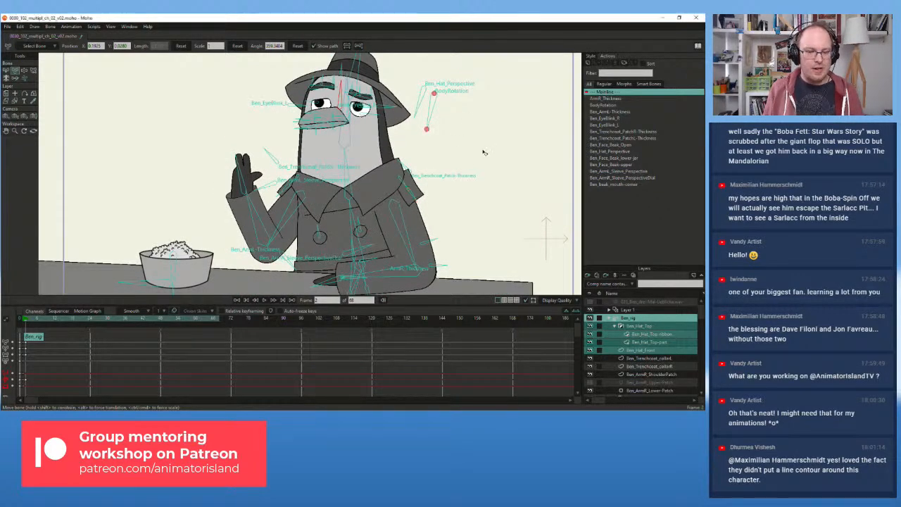
pyautogui.moveTo(485, 149); pyautogui.dragTo(475, 142)
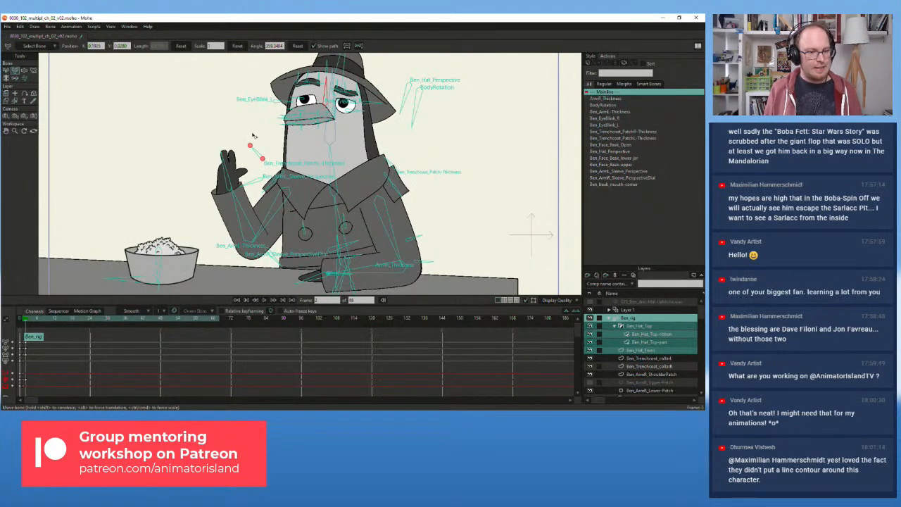
pyautogui.moveTo(177, 110); pyautogui.dragTo(174, 125)
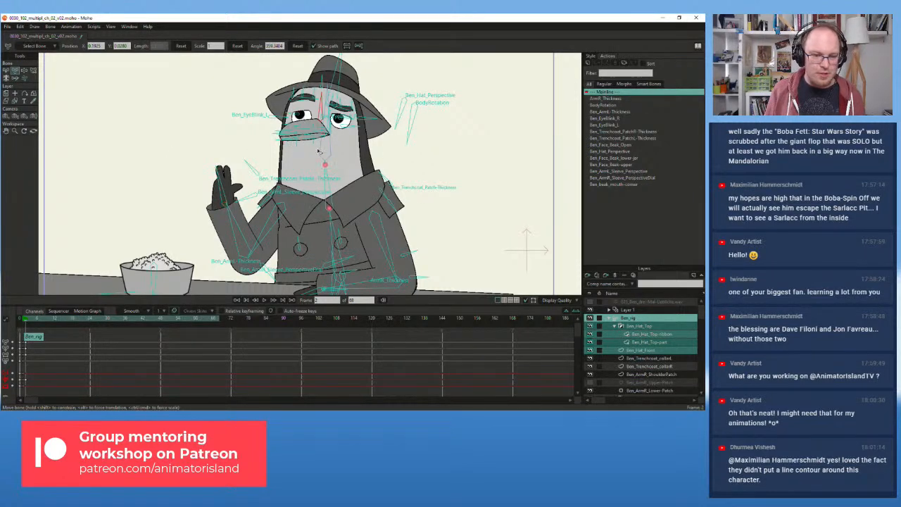
pyautogui.moveTo(27, 321); pyautogui.dragTo(25, 322)
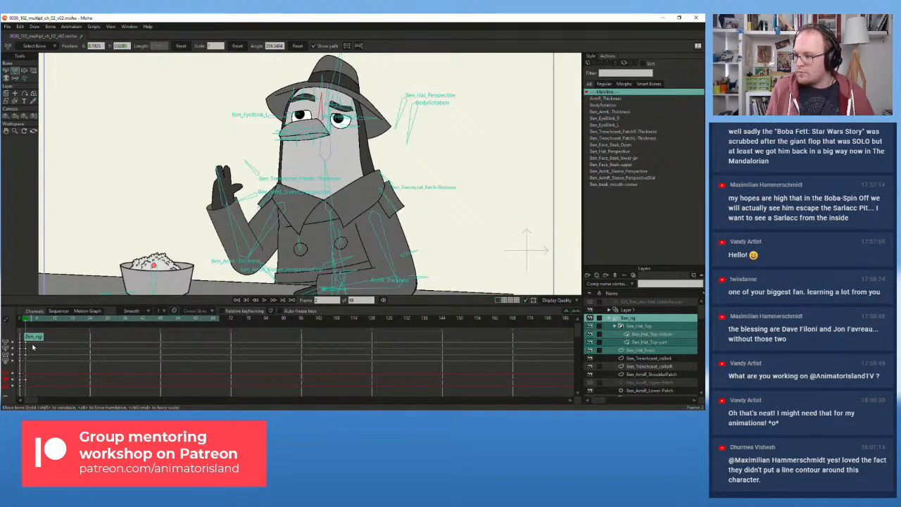
# - Set the Ben rig's keyframes on frames 1 and 2 to Step interpolation and check the switch between both poses
pyautogui.moveTo(35, 345); pyautogui.dragTo(24, 365)
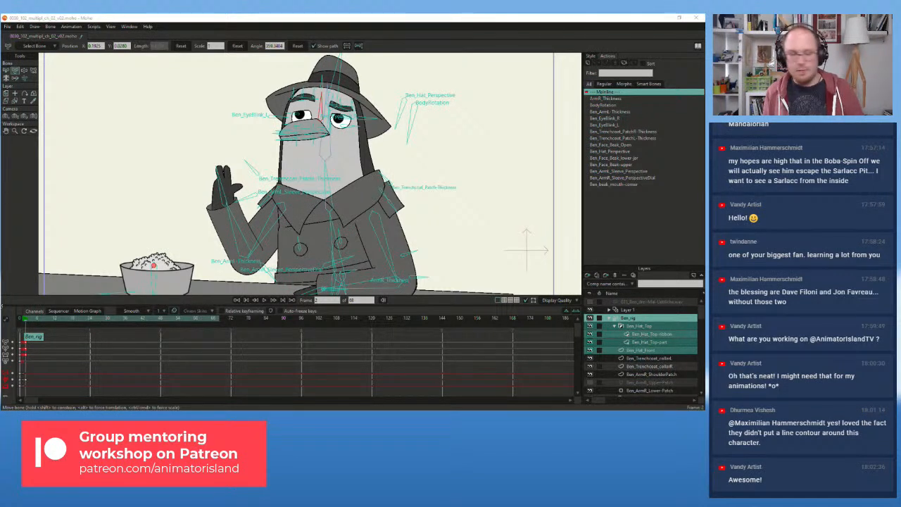
pyautogui.click(28, 324)
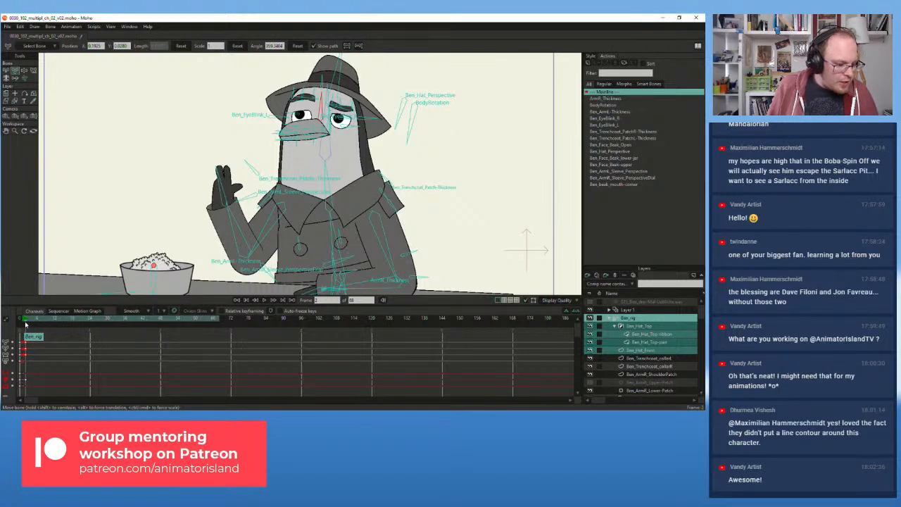
pyautogui.moveTo(33, 362); pyautogui.dragTo(24, 340)
pyautogui.rightClick(26, 344)
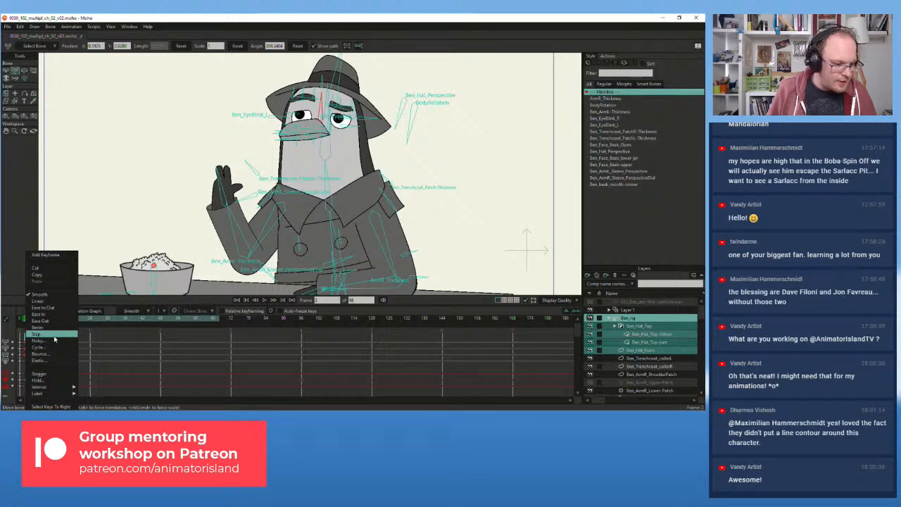
pyautogui.click(54, 337)
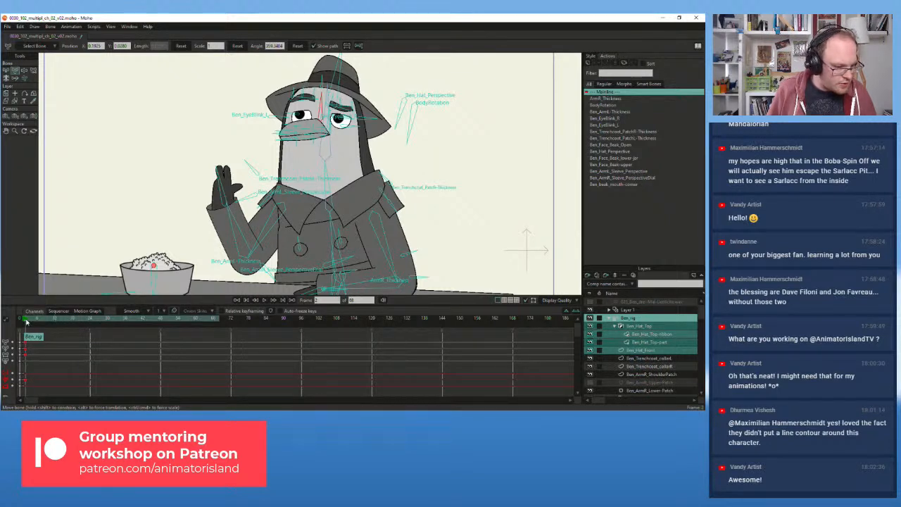
pyautogui.click(24, 320)
pyautogui.click(26, 321)
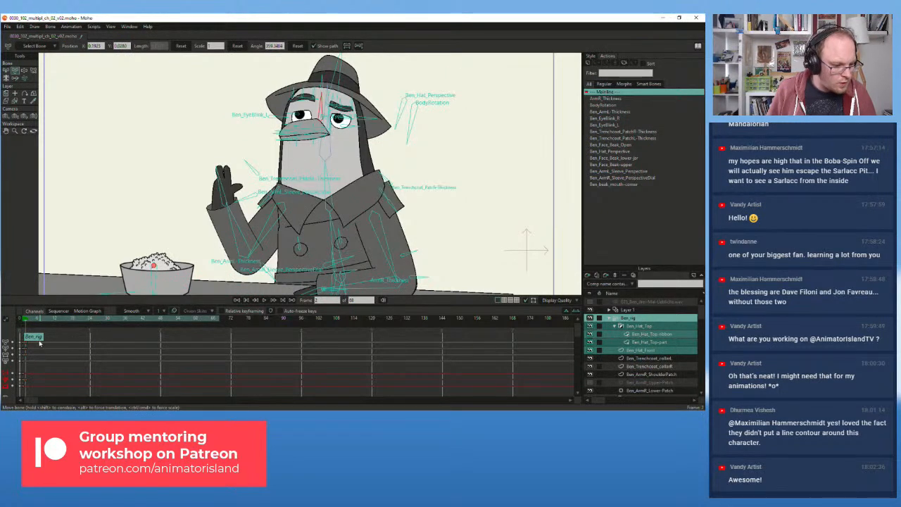
# - Move the raised-hand pose's keyframes from frame 2 to frame 3 to free frame 2 for another pose
pyautogui.moveTo(27, 347); pyautogui.dragTo(26, 320)
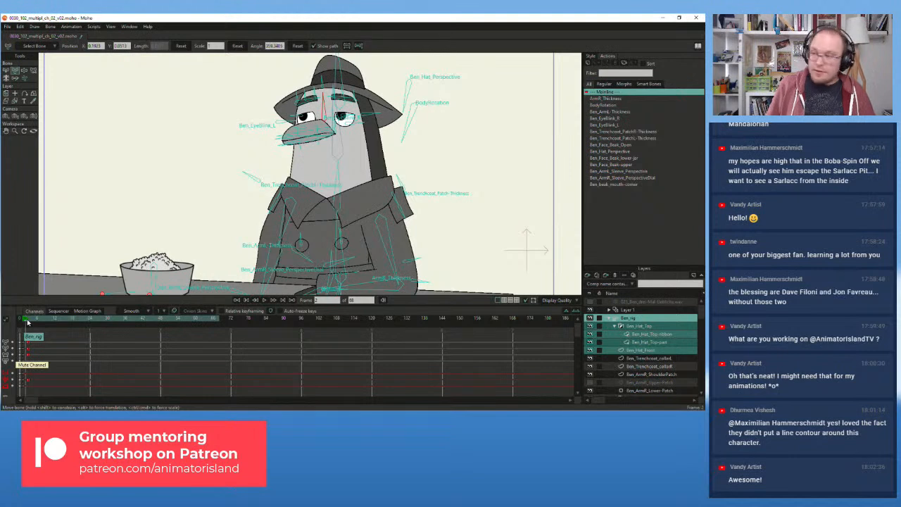
pyautogui.click(23, 320)
pyautogui.moveTo(26, 322); pyautogui.dragTo(26, 321)
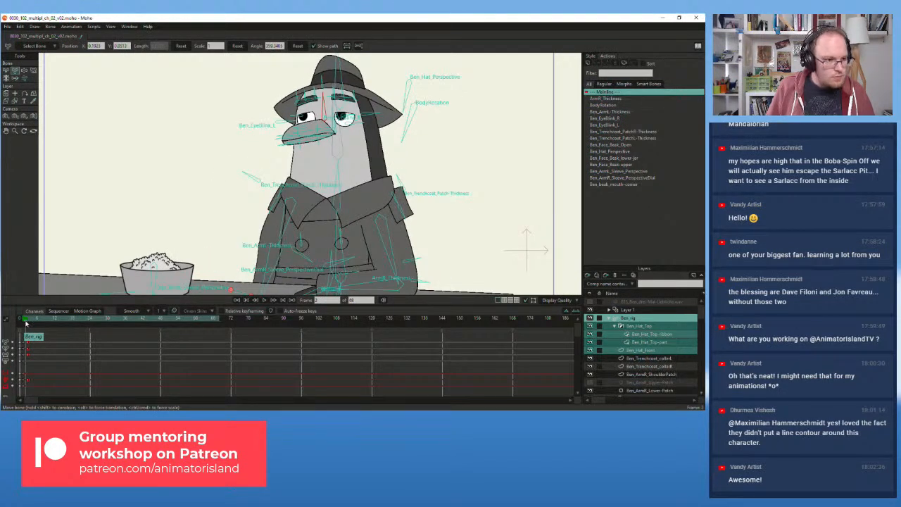
# - Tilt Ben's torso bone slightly toward the popcorn bowl on frame 2, refining the angle by comparing with frame 1
pyautogui.moveTo(338, 226); pyautogui.dragTo(335, 226)
pyautogui.moveTo(29, 322); pyautogui.dragTo(26, 322)
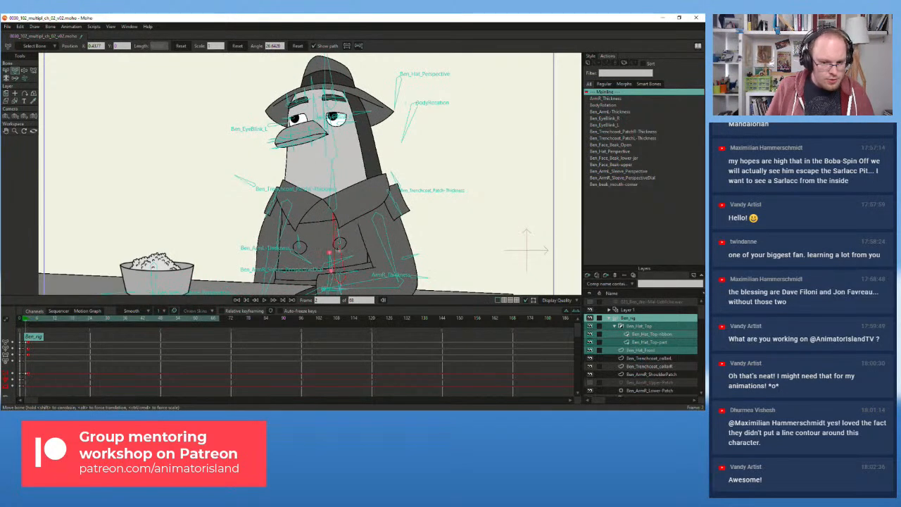
pyautogui.moveTo(337, 230); pyautogui.dragTo(336, 228)
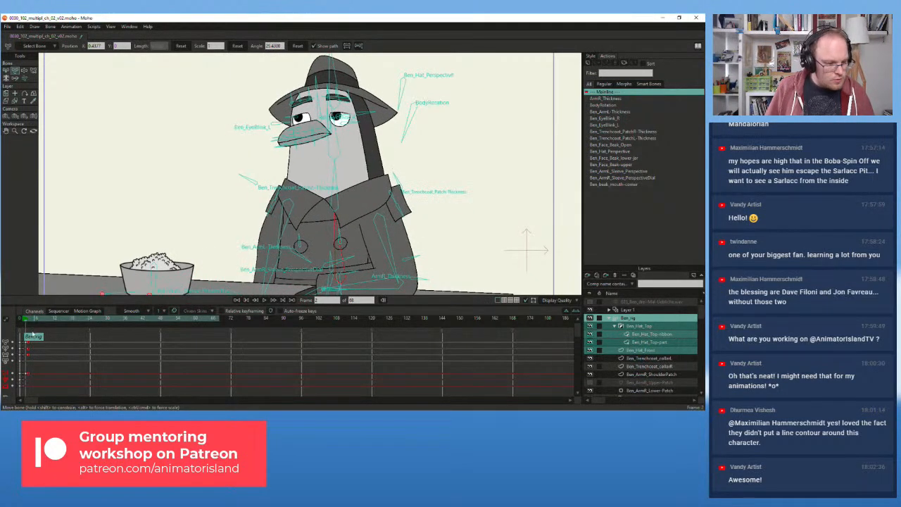
pyautogui.moveTo(26, 321); pyautogui.dragTo(27, 322)
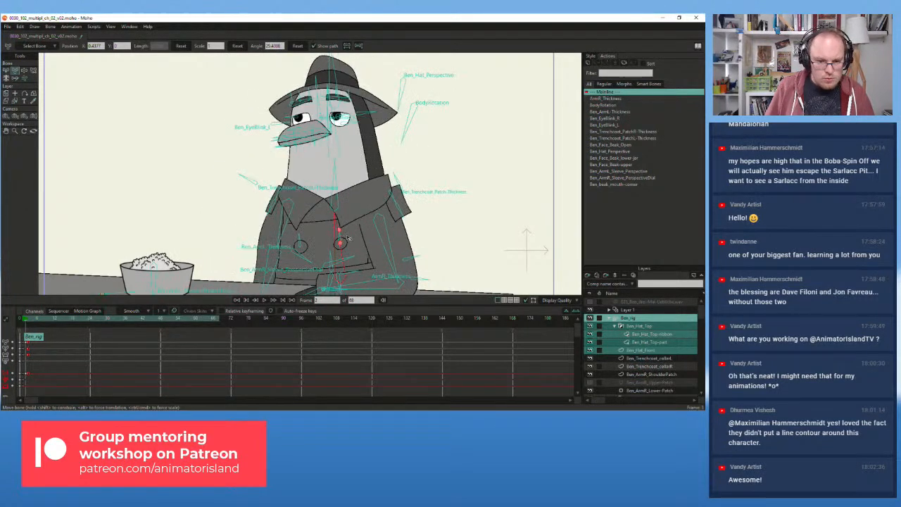
pyautogui.moveTo(336, 225); pyautogui.dragTo(287, 225)
pyautogui.scroll(-2, 305, 243)
pyautogui.moveTo(24, 321); pyautogui.dragTo(26, 323)
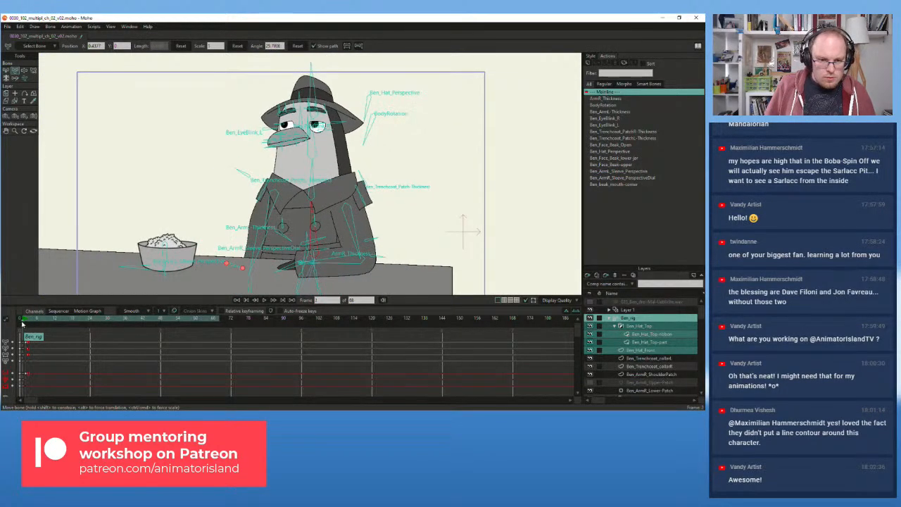
pyautogui.moveTo(311, 214); pyautogui.dragTo(258, 224)
pyautogui.moveTo(25, 319); pyautogui.dragTo(26, 329)
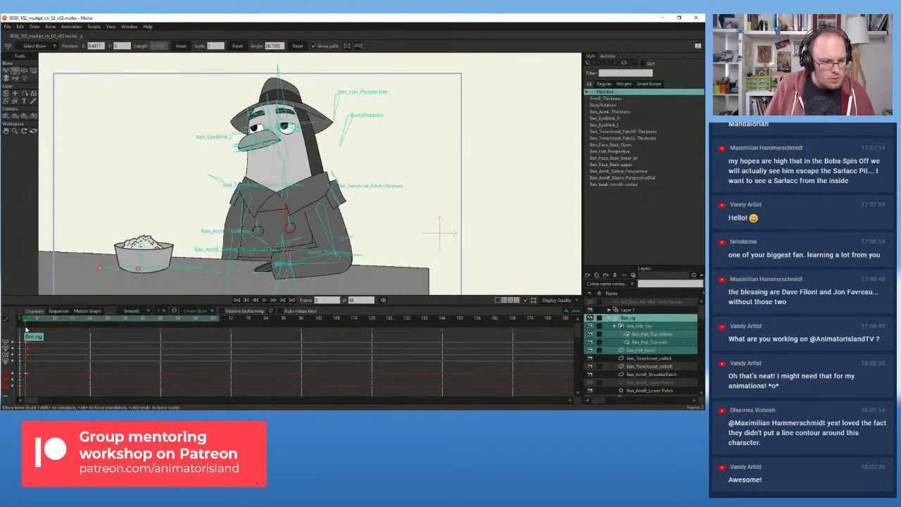
# - Rotate the BodyRotation bone to about 257.6° on frame 2 to turn Ben's body slightly, comparing it with frame 1
pyautogui.scroll(2, 347, 124)
pyautogui.moveTo(350, 137); pyautogui.dragTo(348, 142)
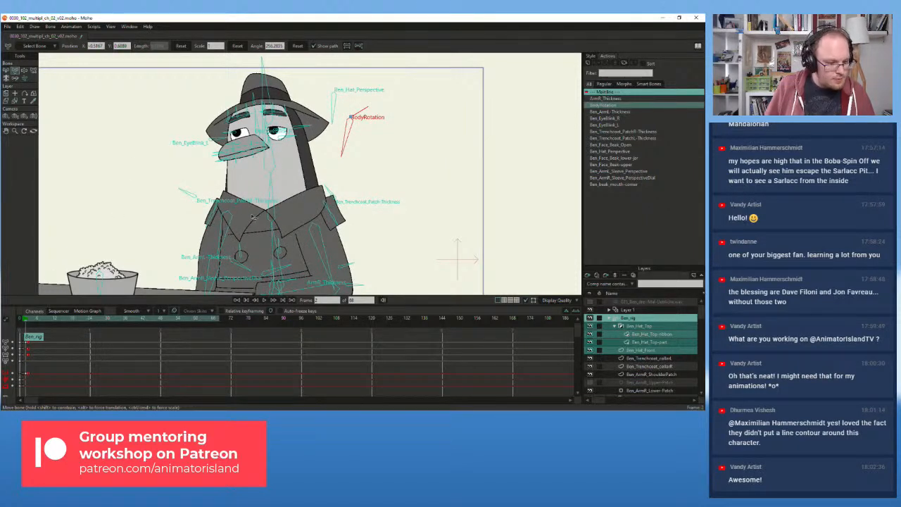
pyautogui.moveTo(350, 139); pyautogui.dragTo(350, 141)
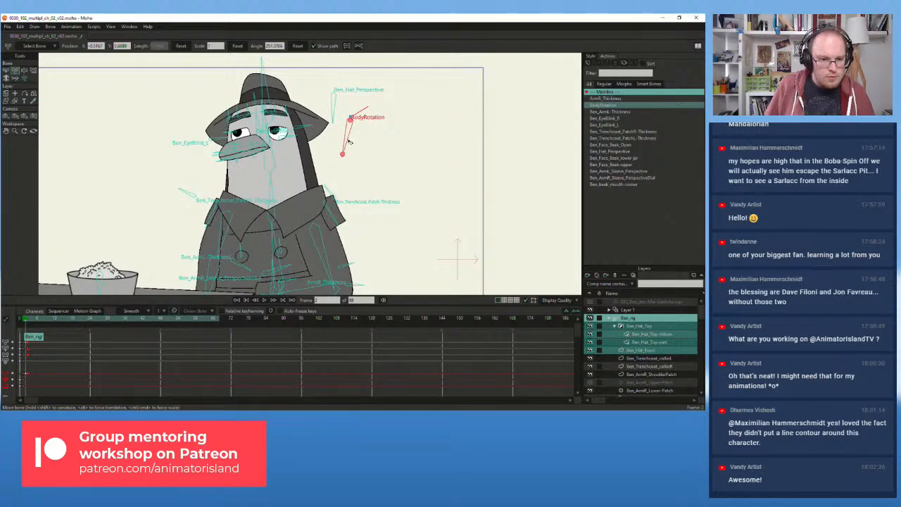
pyautogui.moveTo(25, 320); pyautogui.dragTo(26, 322)
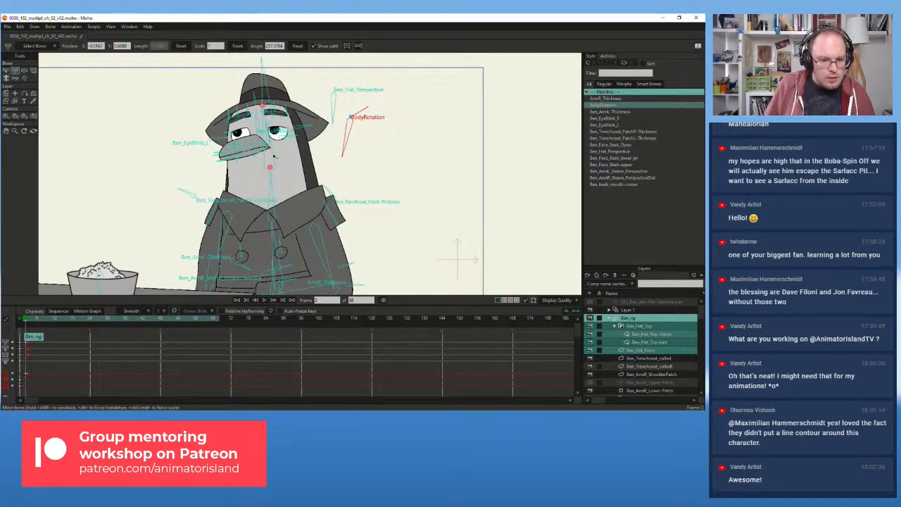
# - Rotate Ben's head bone slightly on frame 2 after comparing the head with frame 1
pyautogui.moveTo(24, 321); pyautogui.dragTo(26, 321)
pyautogui.moveTo(274, 158); pyautogui.dragTo(275, 159)
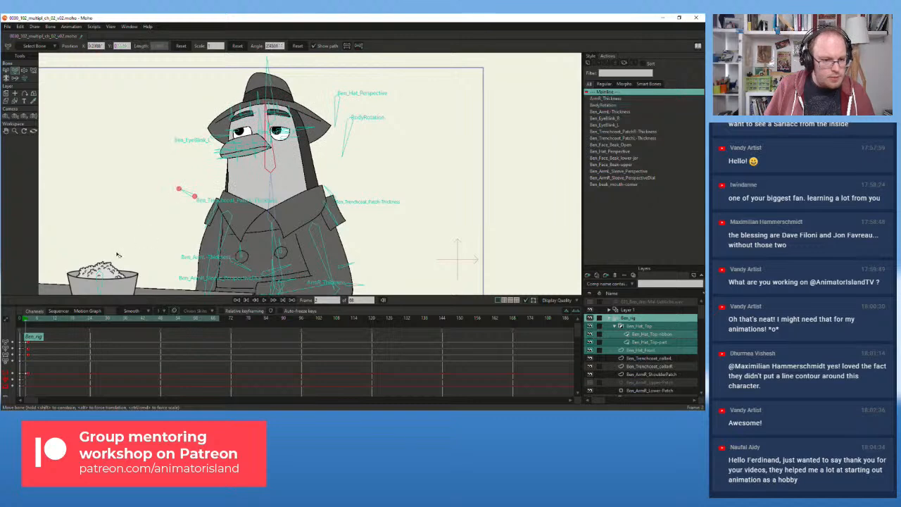
# - Fine-tune the rotation of Ben's head bone on frame 2, checking it against the neighbouring frames
pyautogui.click(20, 320)
pyautogui.moveTo(21, 321); pyautogui.dragTo(25, 321)
pyautogui.scroll(-2, 165, 132)
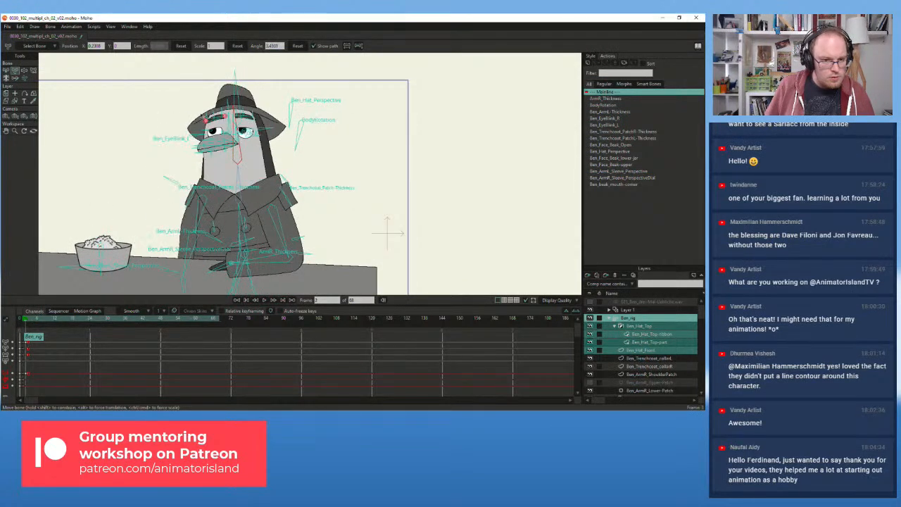
pyautogui.moveTo(242, 153); pyautogui.dragTo(243, 153)
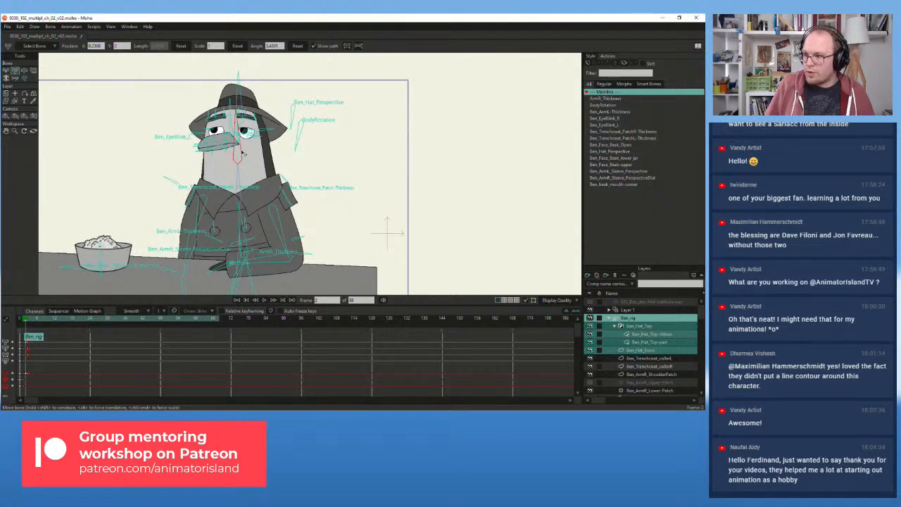
pyautogui.moveTo(26, 321); pyautogui.dragTo(27, 320)
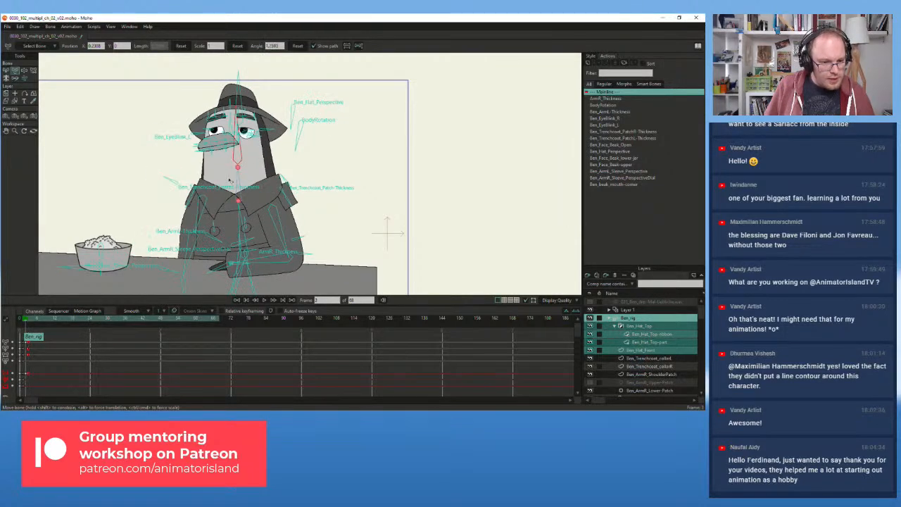
# - Swing Ben's arm on the popcorn side out from his body on frame 2, with the elbow raised and the forearm pointing down to the counter
pyautogui.moveTo(202, 214); pyautogui.dragTo(176, 244)
pyautogui.scroll(4, 175, 196)
pyautogui.scroll(-4, 193, 225)
pyautogui.scroll(-3, 193, 227)
pyautogui.scroll(5, 180, 227)
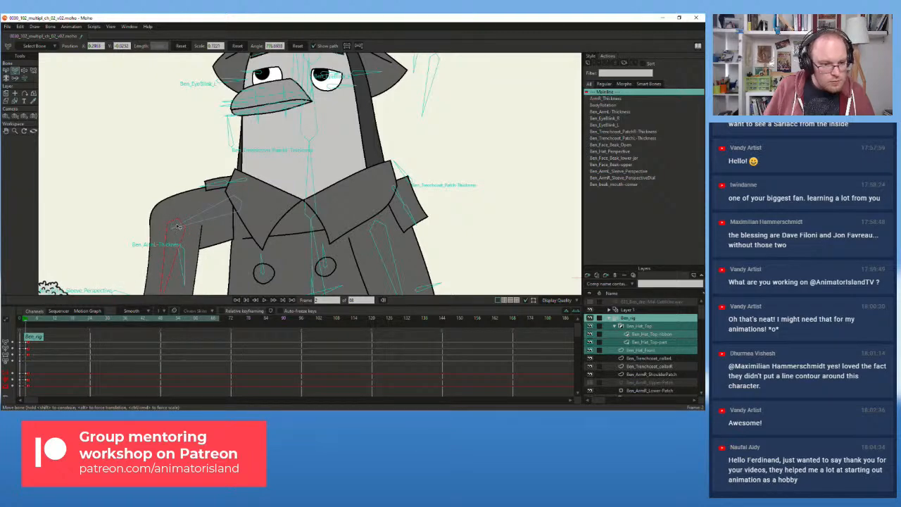
pyautogui.scroll(-5, 177, 225)
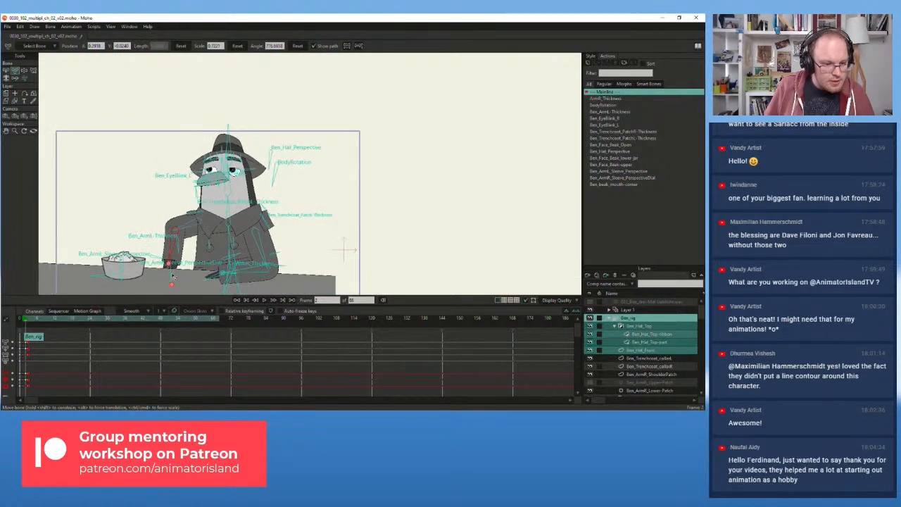
# - Adjust the raised arm and hand slightly on frame 4 as a variation of the frame 3 gesture
pyautogui.moveTo(27, 323); pyautogui.dragTo(28, 331)
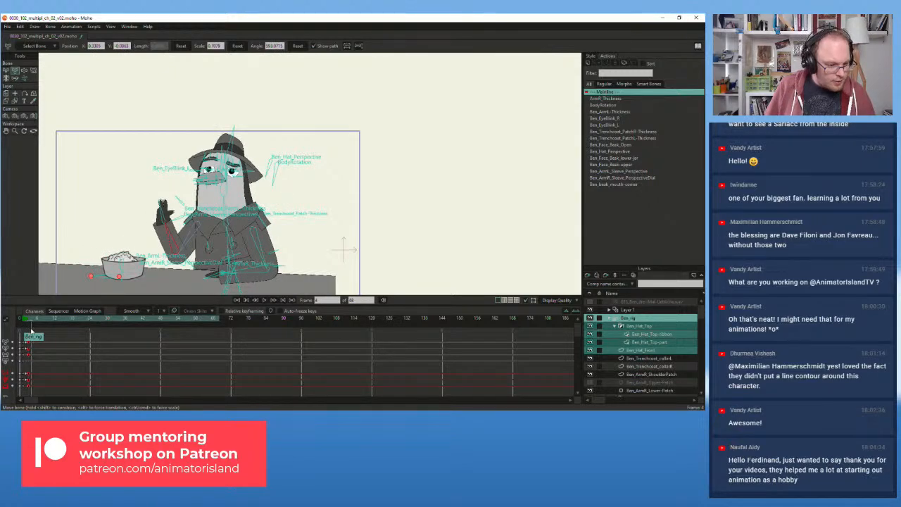
pyautogui.scroll(3, 124, 164)
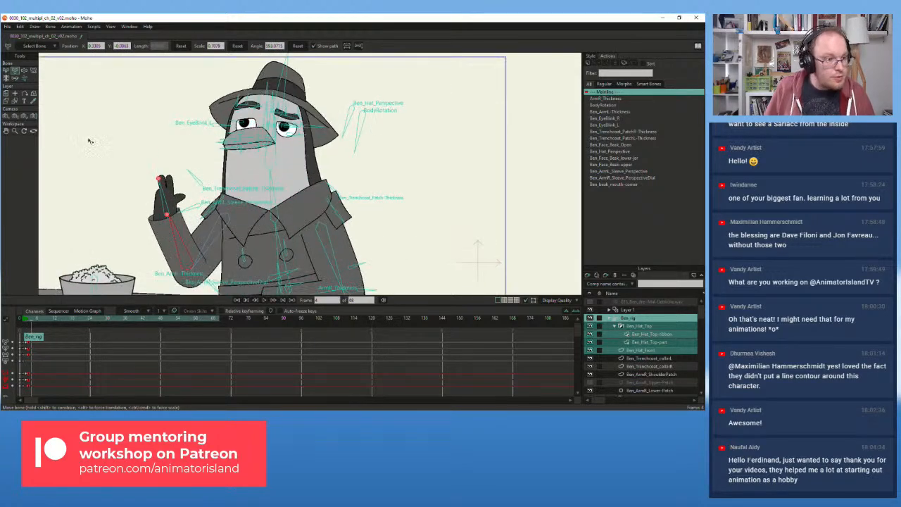
pyautogui.click(6, 78)
pyautogui.moveTo(210, 242); pyautogui.dragTo(179, 233)
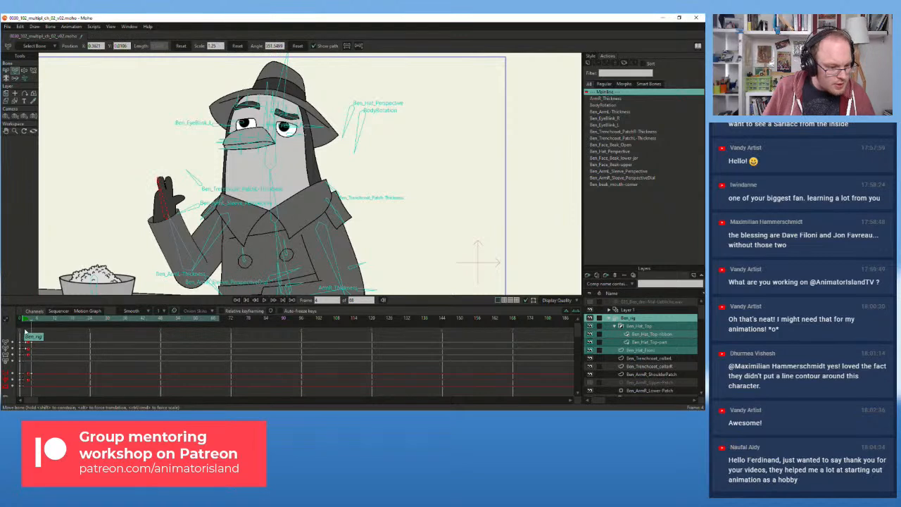
# - Lean the raised forearm and hand outward on frame 3 and refine the arm angle by comparing with frame 4
pyautogui.click(30, 321)
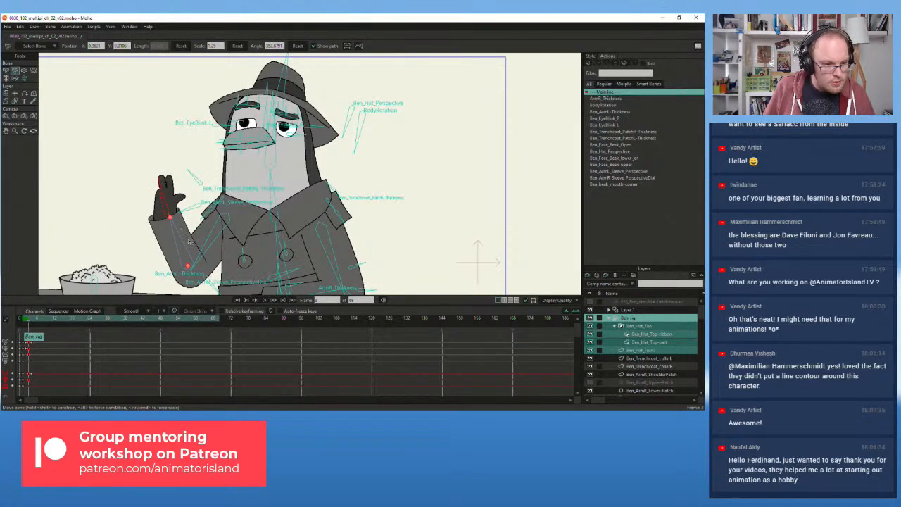
pyautogui.moveTo(190, 242); pyautogui.dragTo(220, 239)
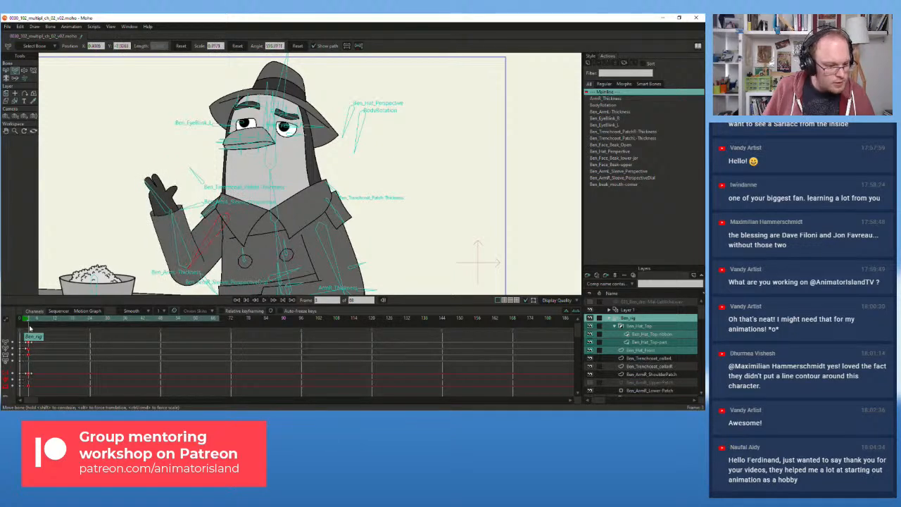
pyautogui.moveTo(28, 322); pyautogui.dragTo(29, 323)
pyautogui.moveTo(192, 248)
pyautogui.mouseDown()
pyautogui.moveTo(181, 243)
pyautogui.moveTo(207, 241)
pyautogui.mouseUp()
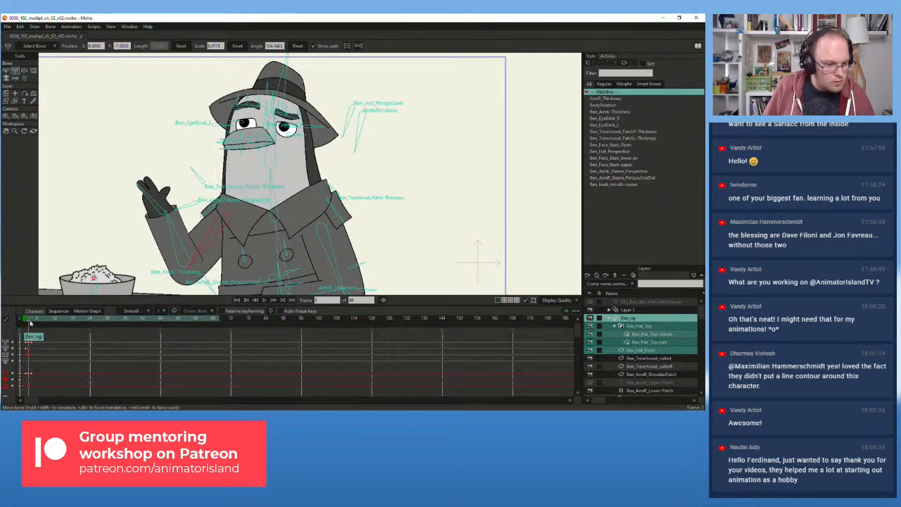
pyautogui.moveTo(30, 322); pyautogui.dragTo(32, 322)
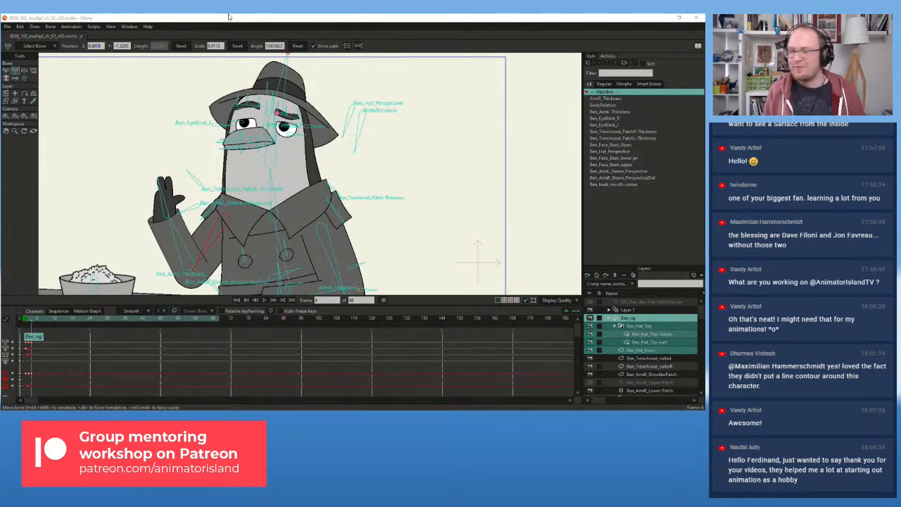
pyautogui.click(170, 20)
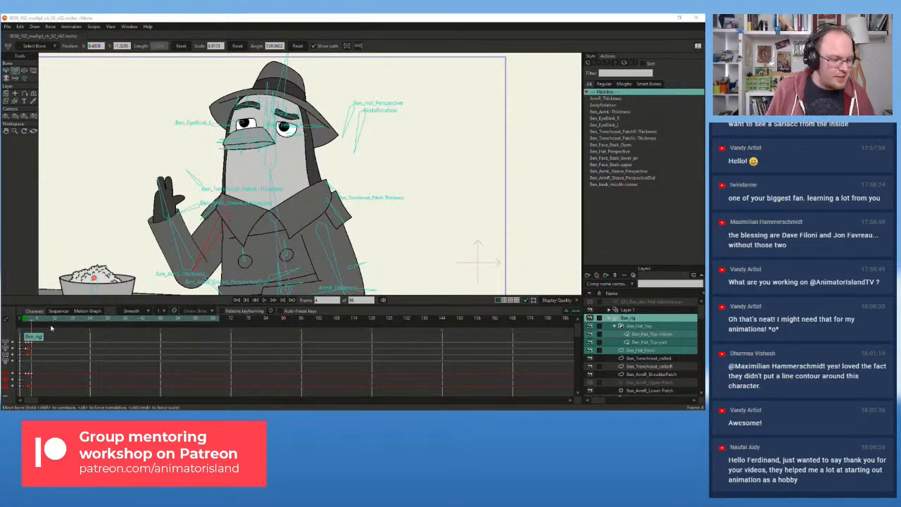
pyautogui.moveTo(30, 323); pyautogui.dragTo(29, 324)
pyautogui.moveTo(177, 240); pyautogui.dragTo(168, 243)
pyautogui.moveTo(32, 322)
pyautogui.mouseDown()
pyautogui.moveTo(23, 326)
pyautogui.moveTo(31, 326)
pyautogui.mouseUp()
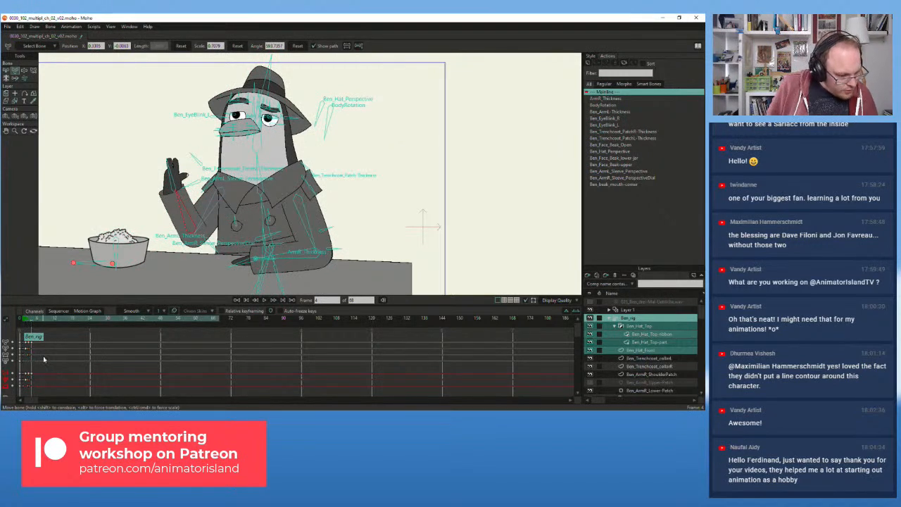
# - Set the rig's pose keyframes to Step interpolation and make Step the default interpolation for new keys
pyautogui.moveTo(44, 358); pyautogui.dragTo(24, 334)
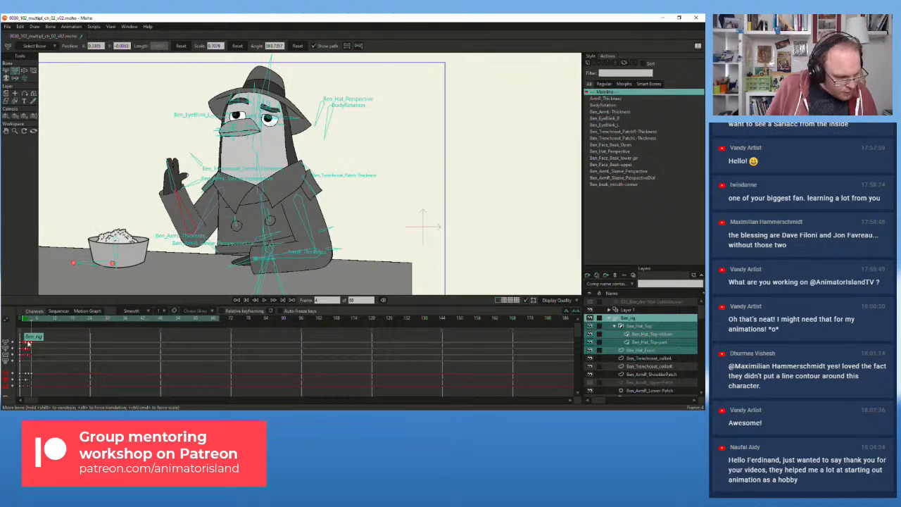
pyautogui.rightClick(33, 344)
pyautogui.moveTo(60, 388)
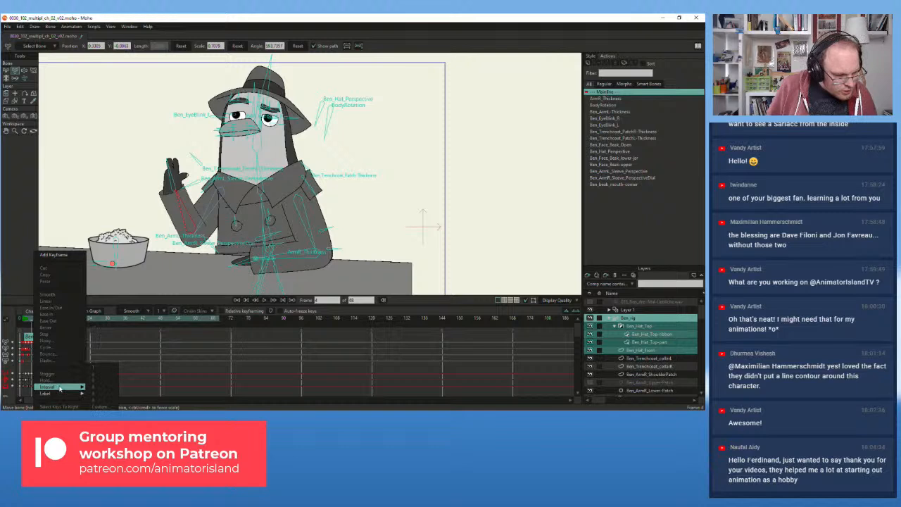
pyautogui.click(100, 341)
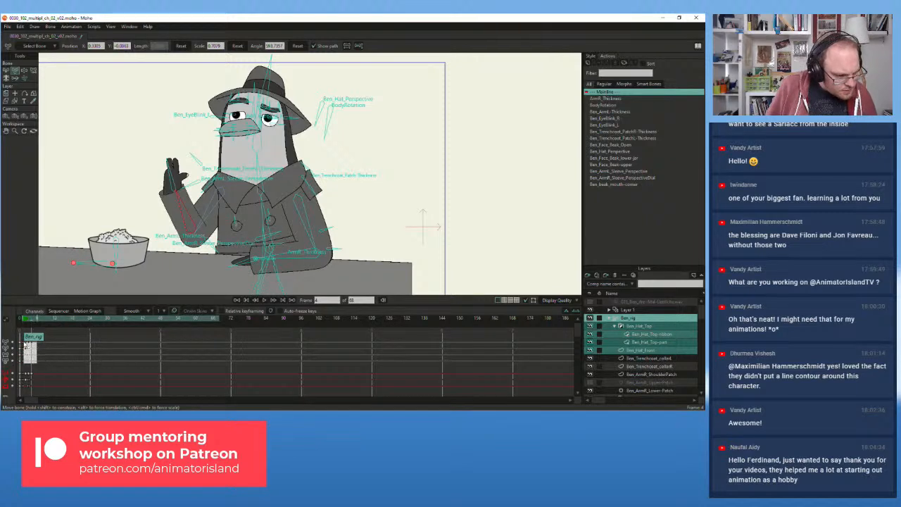
pyautogui.rightClick(26, 344)
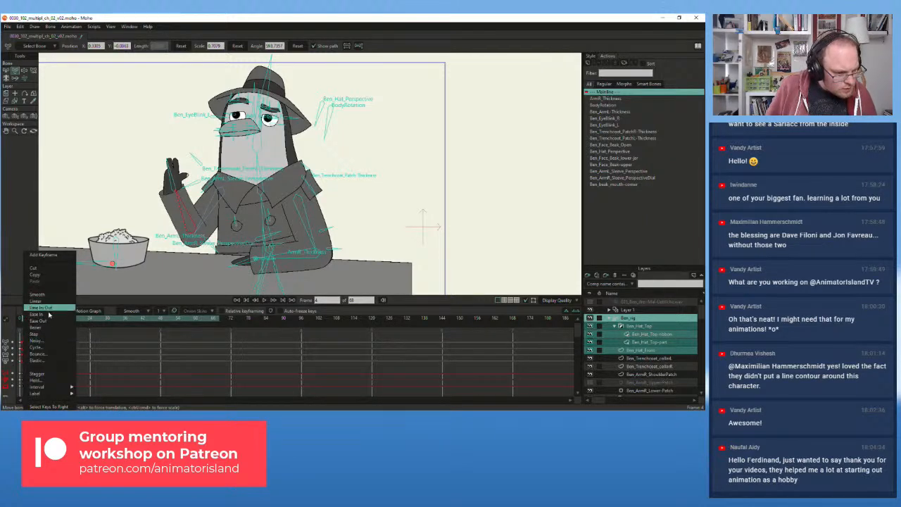
pyautogui.click(46, 334)
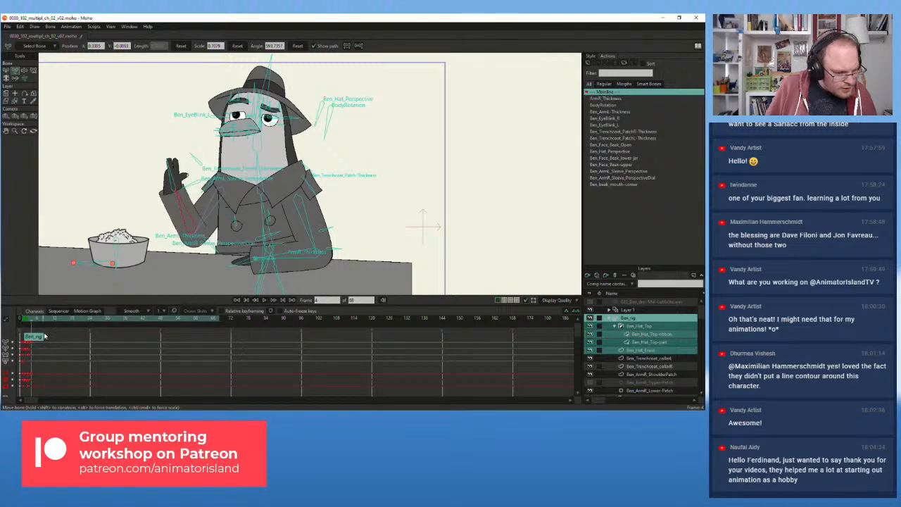
pyautogui.click(137, 314)
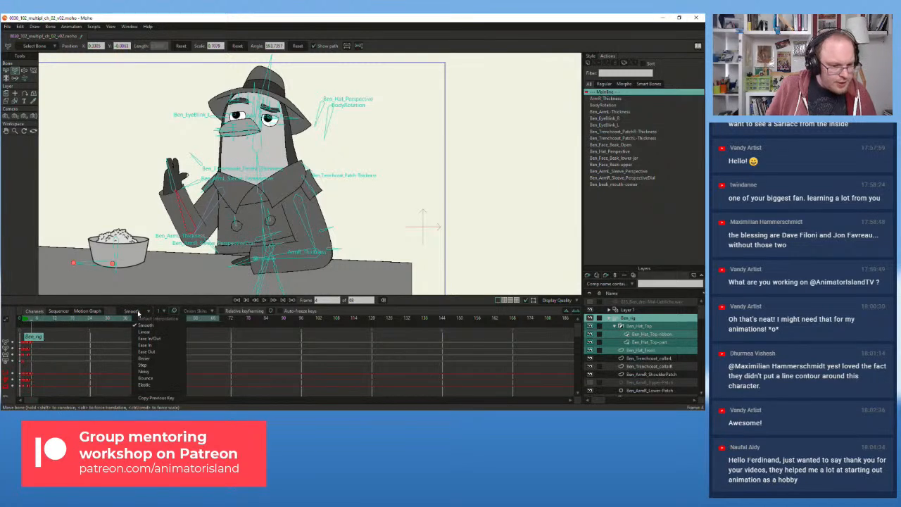
pyautogui.click(150, 365)
# - Scrub between frames 4 and 1 to review Ben's stepped poses
pyautogui.moveTo(34, 326)
pyautogui.mouseDown()
pyautogui.moveTo(23, 327)
pyautogui.moveTo(31, 330)
pyautogui.mouseUp()
pyautogui.click(163, 200)
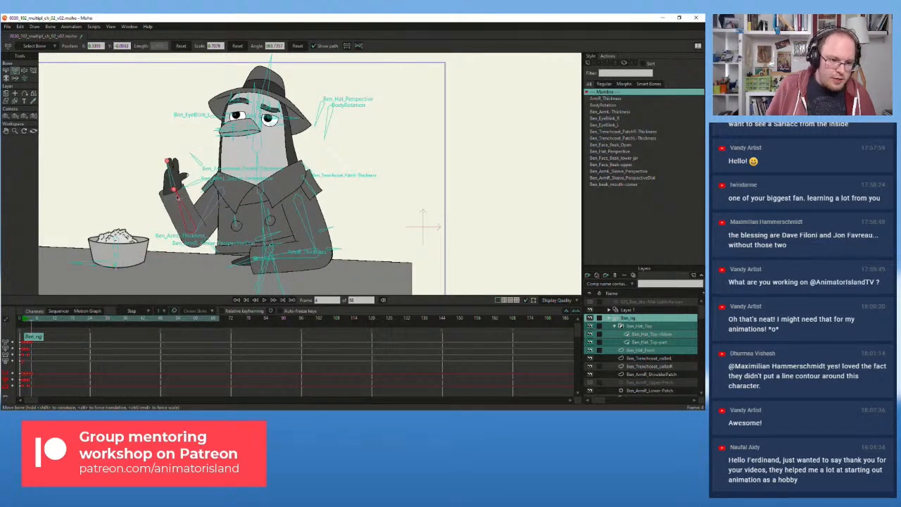
pyautogui.click(109, 263)
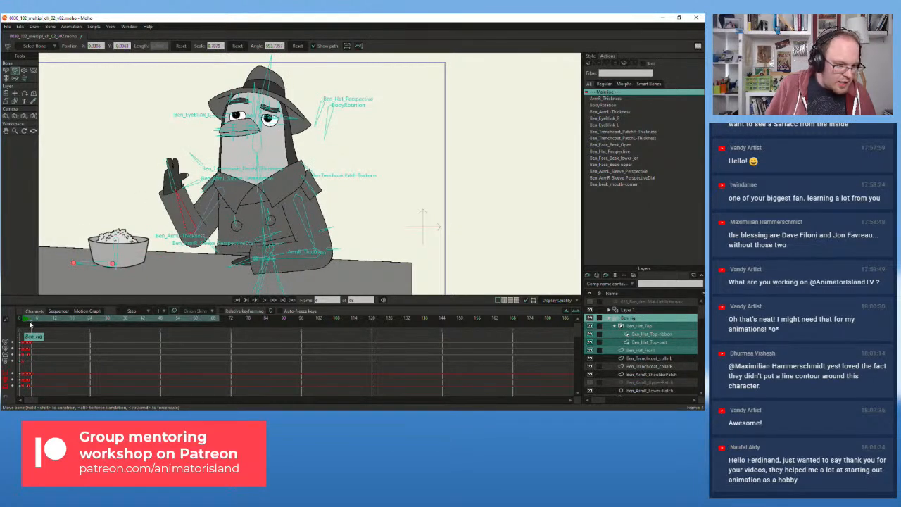
pyautogui.moveTo(29, 322); pyautogui.dragTo(31, 327)
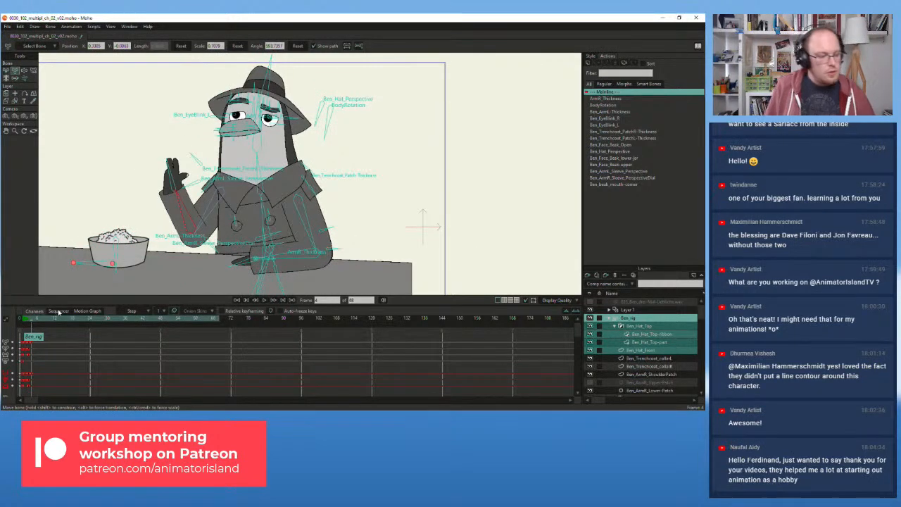
pyautogui.moveTo(31, 326); pyautogui.dragTo(24, 322)
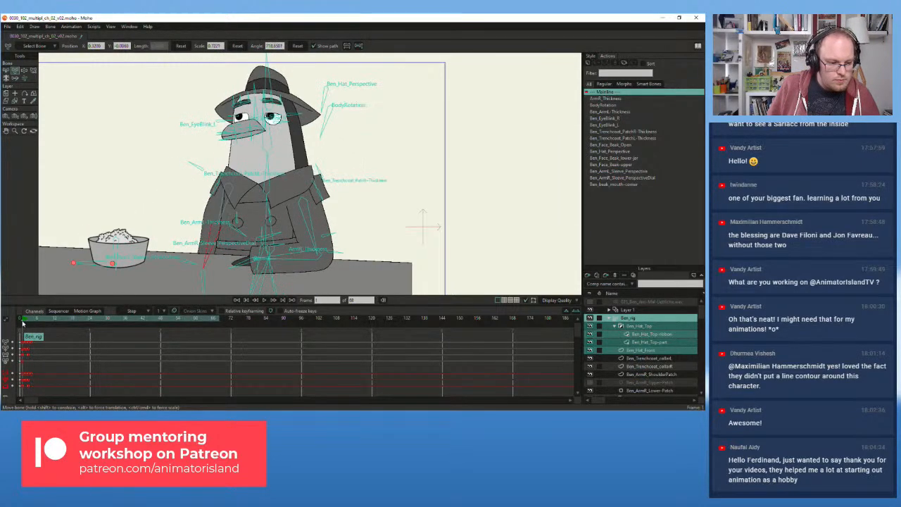
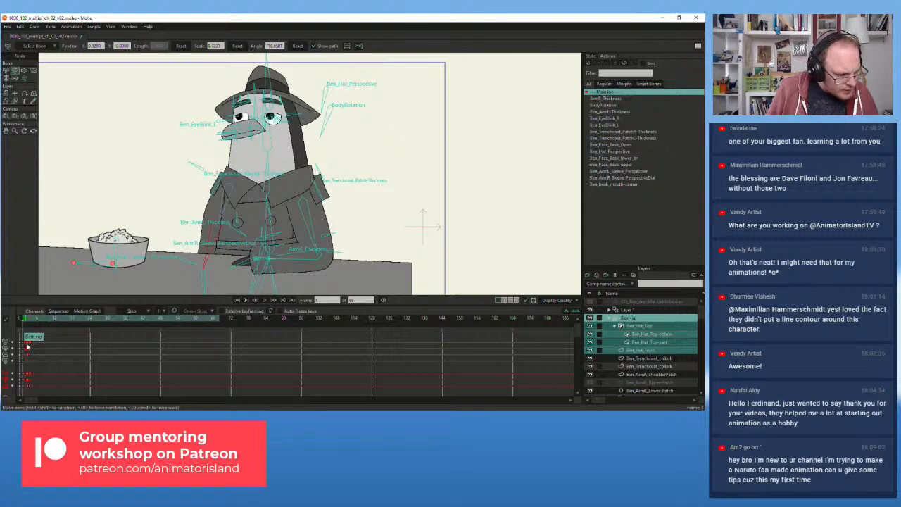
# - Move Ben's upper arm and forearm on the popcorn side slightly outward on frame 2
pyautogui.click(26, 323)
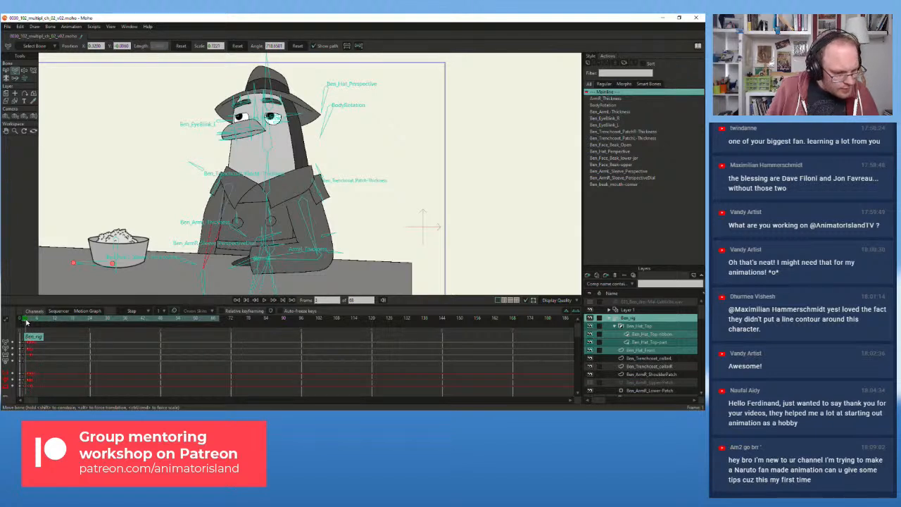
pyautogui.moveTo(232, 205); pyautogui.dragTo(226, 204)
pyautogui.moveTo(202, 243); pyautogui.dragTo(212, 248)
# - Rotate Ben's chest and head bones slightly on frame 2, comparing the pose with frame 1
pyautogui.moveTo(267, 219); pyautogui.dragTo(268, 217)
pyautogui.hotkey('ctrl', 'z')
pyautogui.scroll(2, 255, 215)
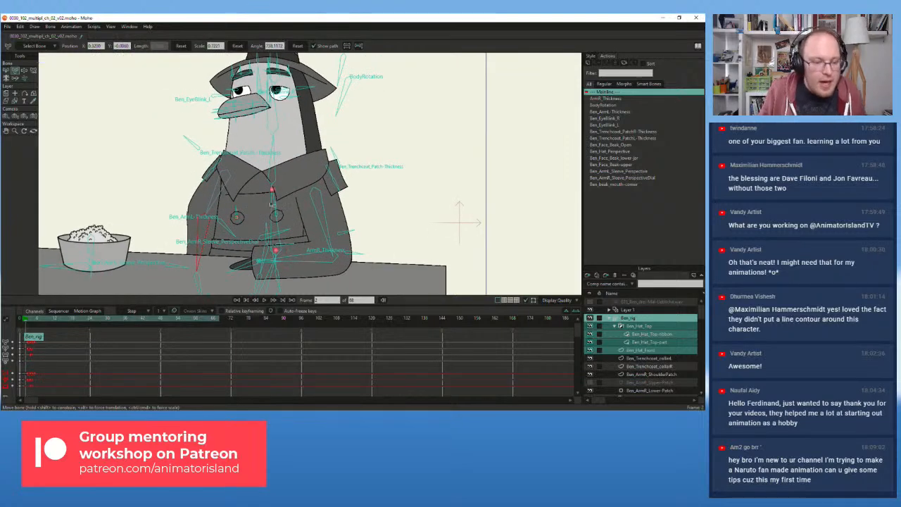
pyautogui.moveTo(272, 200); pyautogui.dragTo(274, 201)
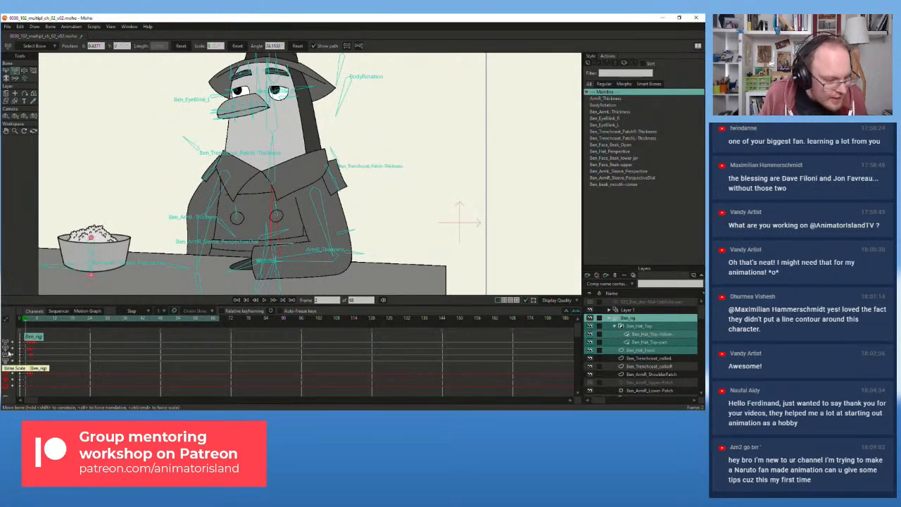
pyautogui.click(25, 320)
pyautogui.moveTo(25, 322)
pyautogui.mouseDown()
pyautogui.moveTo(35, 322)
pyautogui.moveTo(25, 324)
pyautogui.mouseUp()
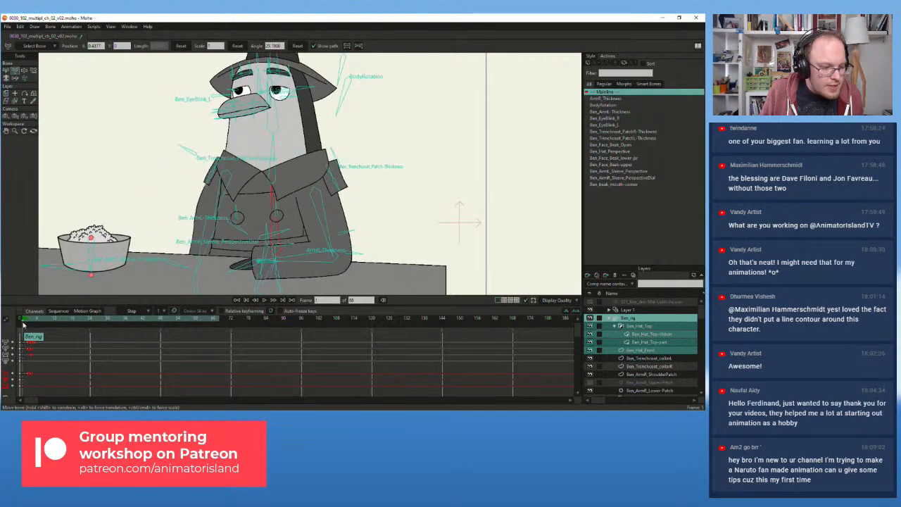
pyautogui.scroll(3, 285, 167)
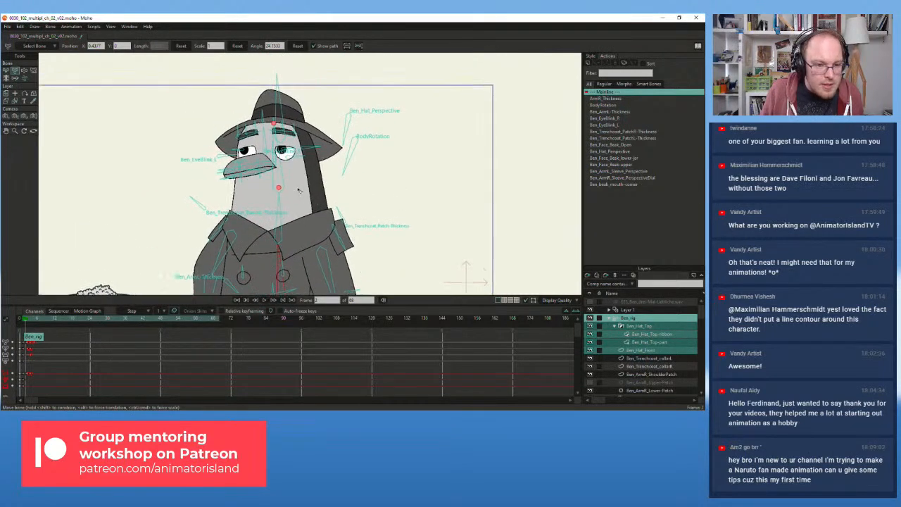
pyautogui.moveTo(275, 160); pyautogui.dragTo(277, 159)
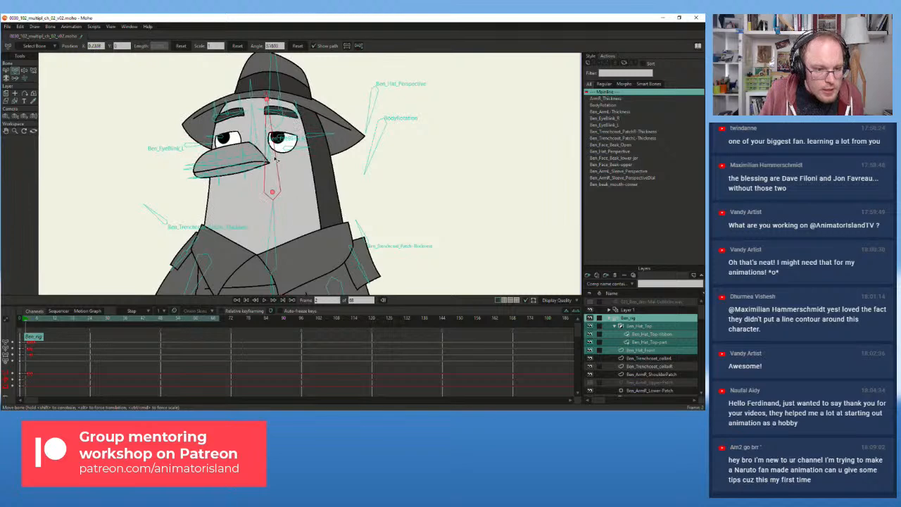
# - Shift the pose keyframes after frame 2 one frame later to free frame 3
pyautogui.moveTo(27, 321); pyautogui.dragTo(29, 387)
pyautogui.scroll(-4, 78, 278)
pyautogui.moveTo(31, 344); pyautogui.dragTo(34, 345)
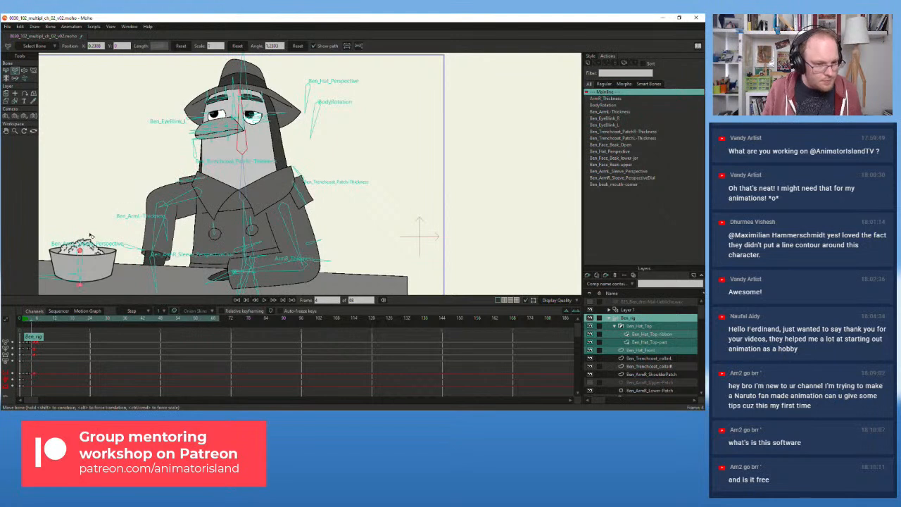
# - Adjust the forearm and upper arm bones of Ben's raised arm slightly on frame 4
pyautogui.click(68, 273)
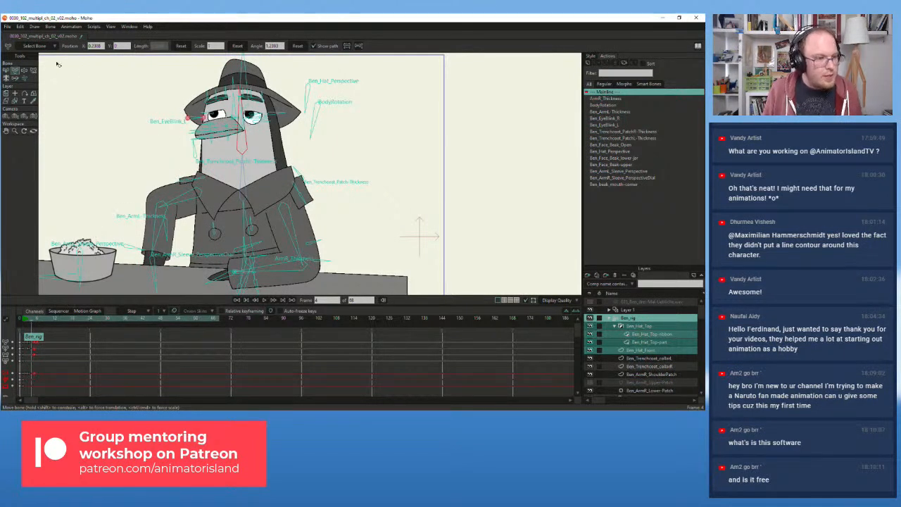
pyautogui.click(6, 71)
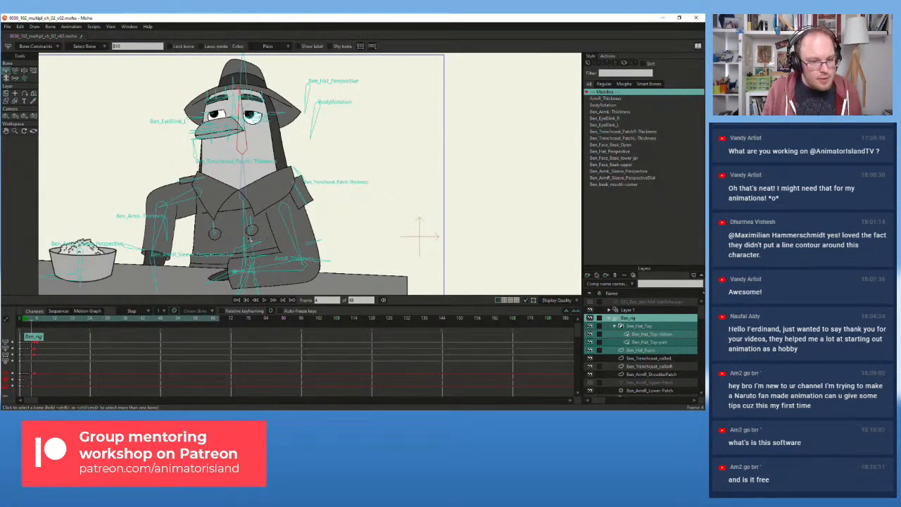
pyautogui.click(246, 212)
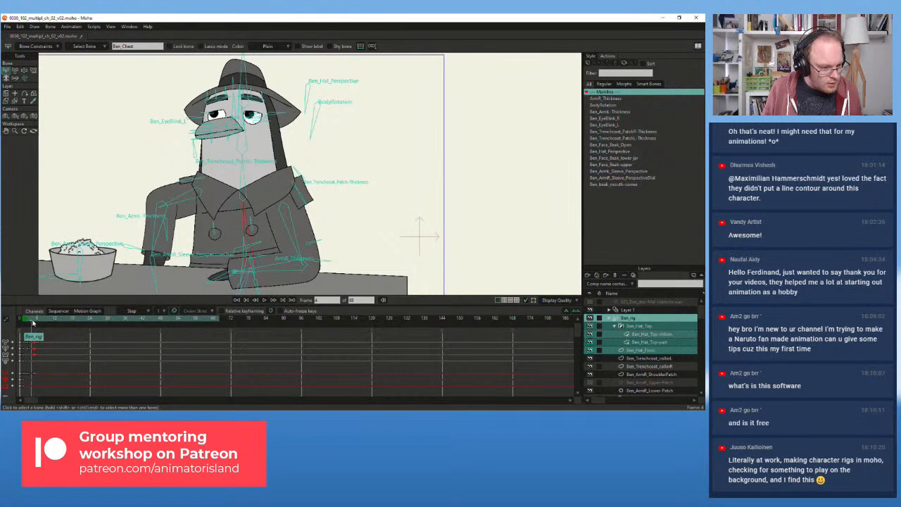
pyautogui.click(15, 70)
pyautogui.scroll(1, 143, 231)
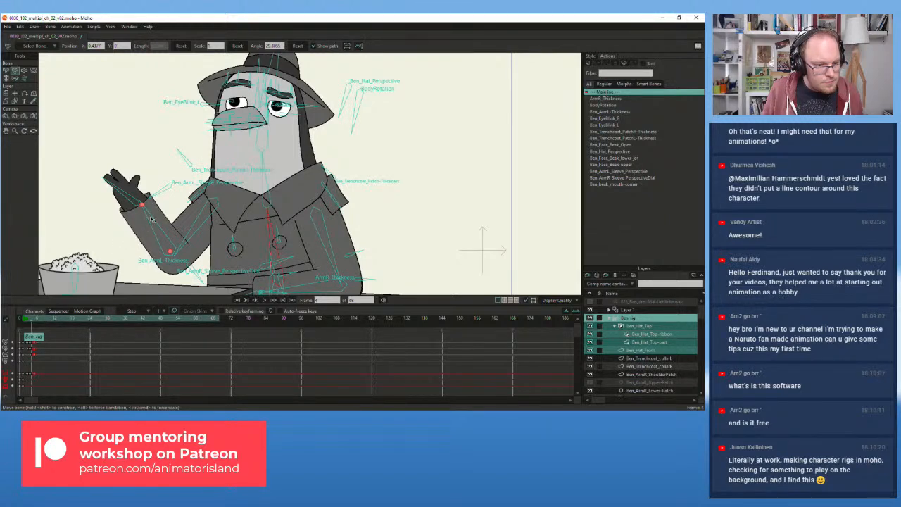
pyautogui.moveTo(149, 220); pyautogui.dragTo(179, 233)
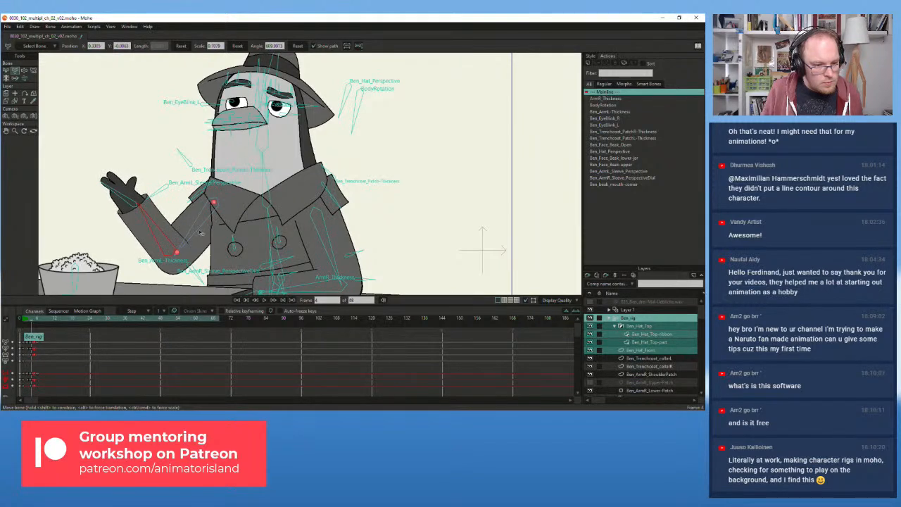
pyautogui.click(229, 231)
# - Rotate Ben's chest bone slightly on frame 4, comparing the pose with the neighbouring frames
pyautogui.click(271, 221)
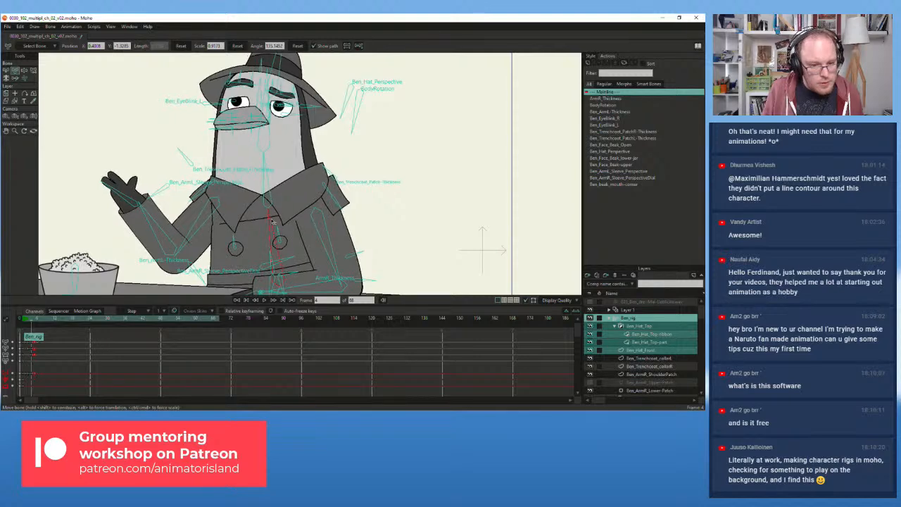
pyautogui.click(269, 221)
pyautogui.click(268, 221)
pyautogui.scroll(5, 274, 226)
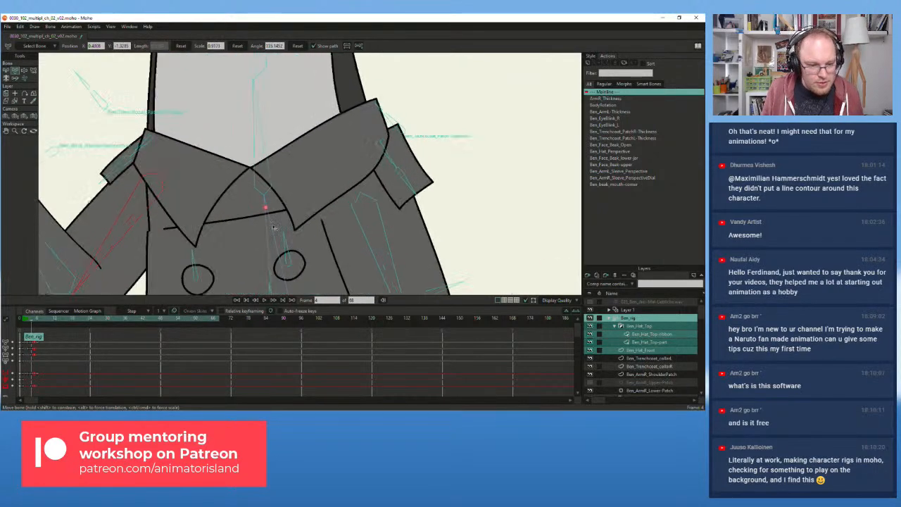
pyautogui.click(271, 241)
pyautogui.scroll(-6, 259, 196)
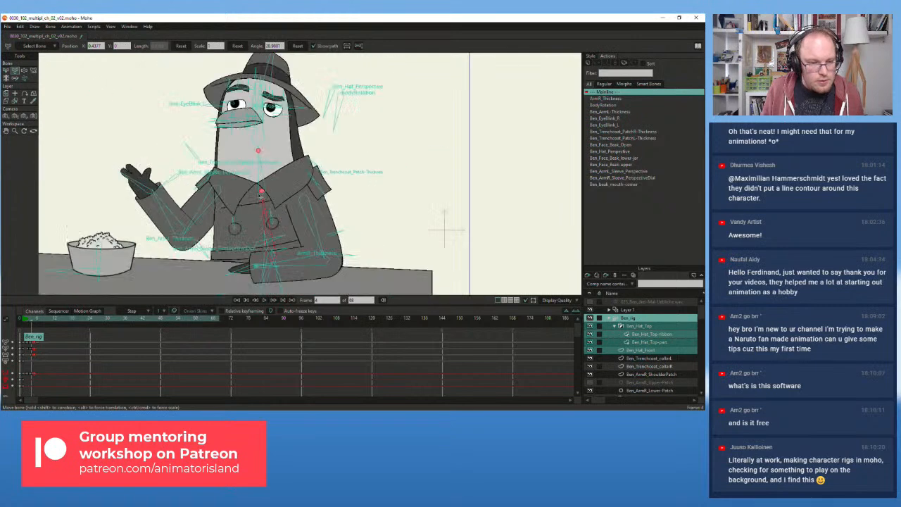
pyautogui.scroll(1, 225, 166)
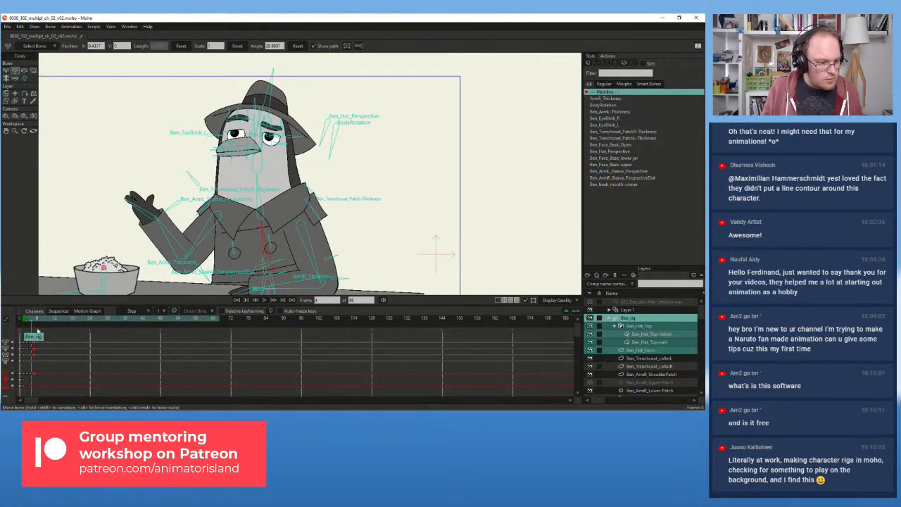
pyautogui.moveTo(31, 323); pyautogui.dragTo(31, 327)
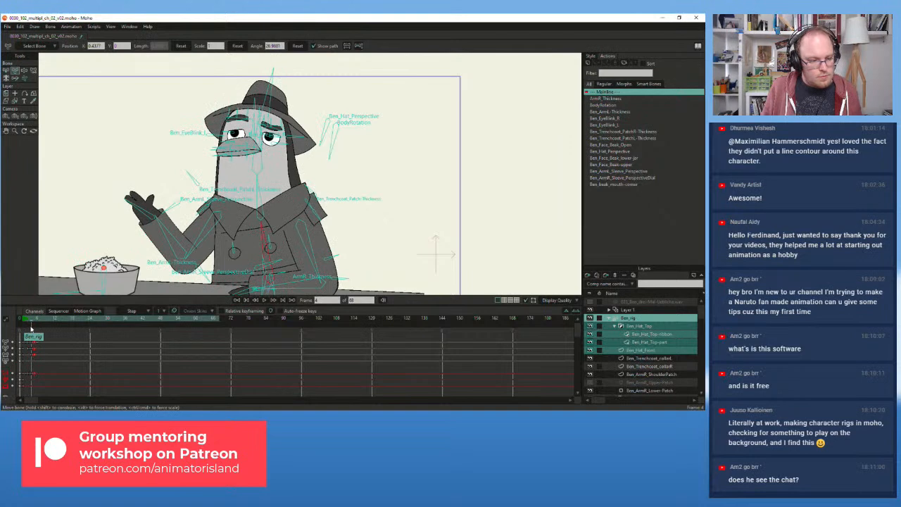
# - Adjust Ben's neck and head bones slightly on frame 4
pyautogui.scroll(3, 249, 156)
pyautogui.click(267, 176)
pyautogui.moveTo(266, 176); pyautogui.dragTo(254, 94)
pyautogui.click(269, 126)
pyautogui.click(257, 94)
pyautogui.scroll(-3, 290, 102)
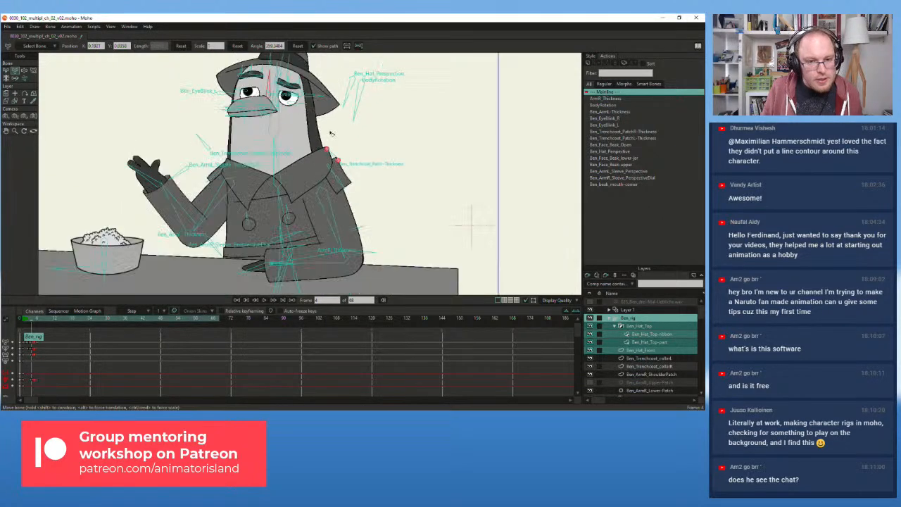
# - Turn the BodyRotation bone slightly on frame 4, comparing the pose with the adjacent frames
pyautogui.moveTo(343, 130); pyautogui.dragTo(345, 168)
pyautogui.moveTo(362, 139); pyautogui.dragTo(360, 139)
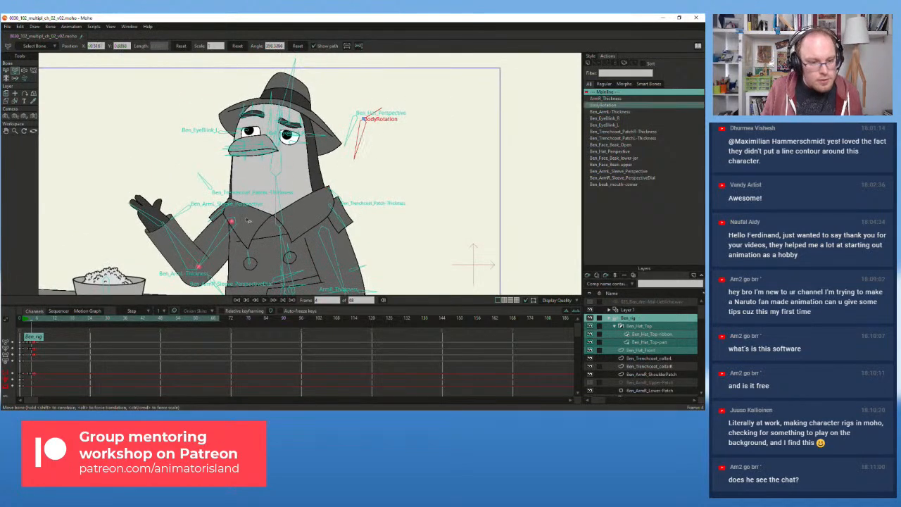
pyautogui.scroll(-3, 237, 210)
pyautogui.moveTo(219, 220); pyautogui.dragTo(219, 212)
pyautogui.moveTo(32, 322); pyautogui.dragTo(32, 324)
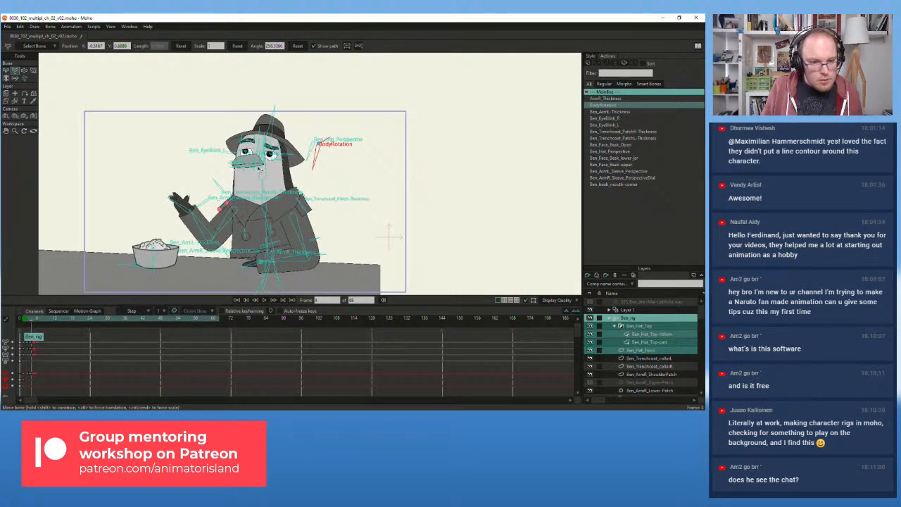
pyautogui.scroll(3, 277, 141)
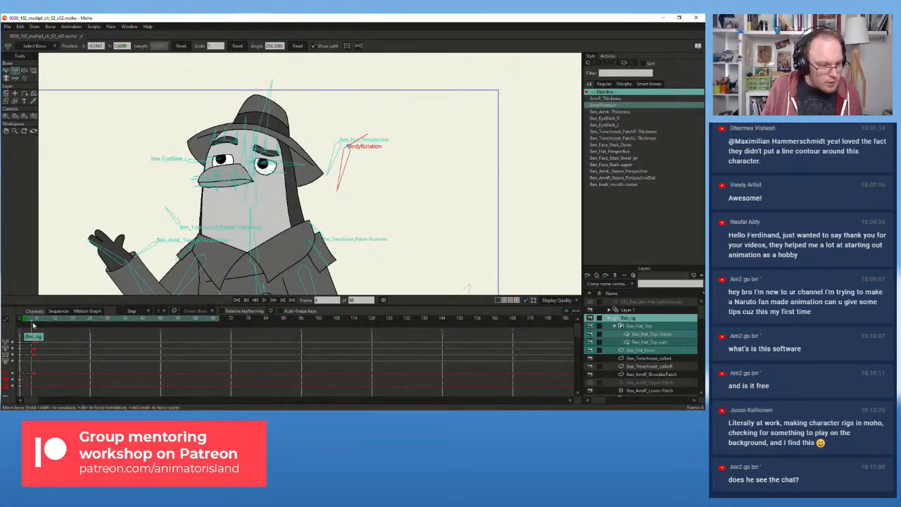
pyautogui.moveTo(31, 322); pyautogui.dragTo(32, 323)
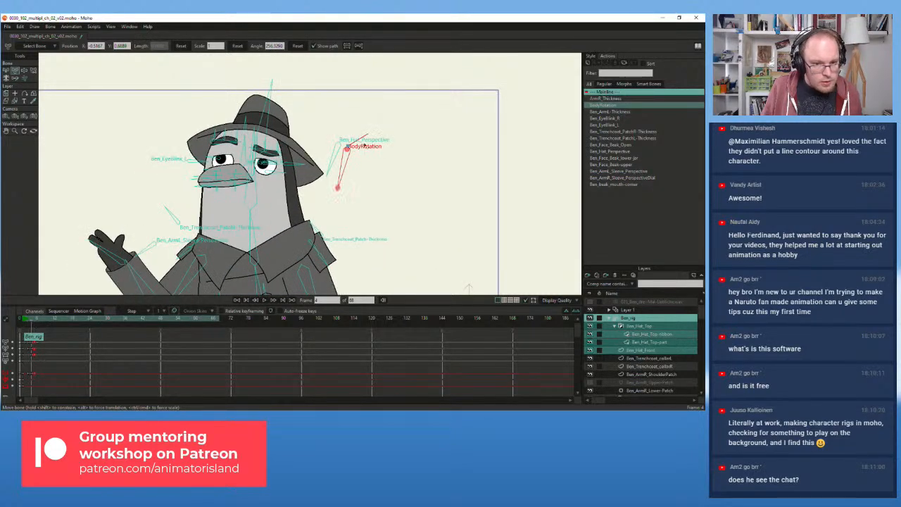
pyautogui.moveTo(345, 173); pyautogui.dragTo(342, 176)
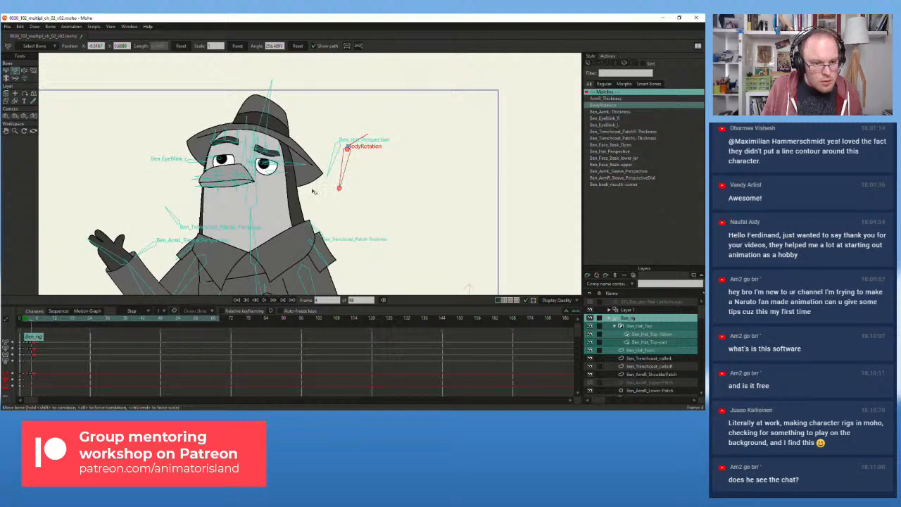
pyautogui.moveTo(30, 322); pyautogui.dragTo(34, 319)
# - Rotate Ben's head bone slightly on frame 4, using the poses on frames 3 and 5 as reference
pyautogui.scroll(-2, 189, 181)
pyautogui.moveTo(182, 162); pyautogui.dragTo(220, 133)
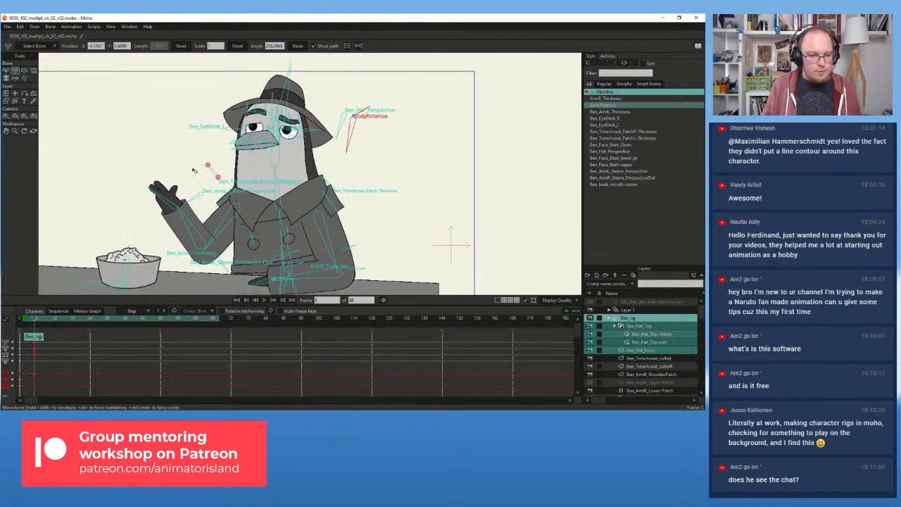
pyautogui.scroll(-2, 194, 169)
pyautogui.moveTo(191, 163); pyautogui.dragTo(198, 143)
pyautogui.scroll(1, 198, 143)
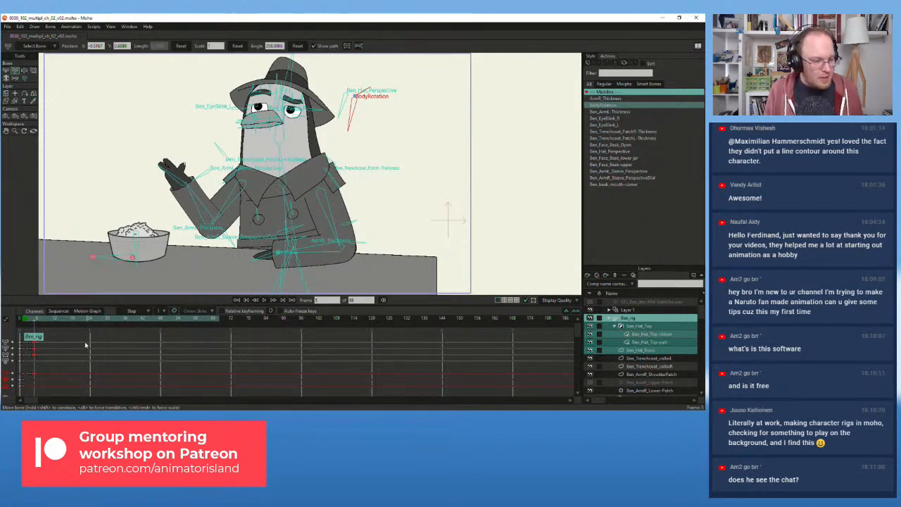
pyautogui.moveTo(33, 321); pyautogui.dragTo(28, 330)
pyautogui.scroll(4, 308, 139)
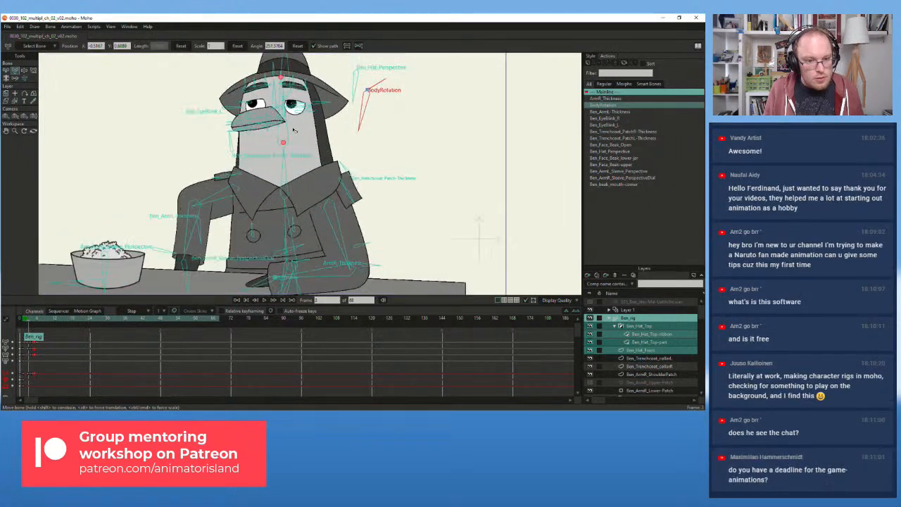
pyautogui.click(277, 171)
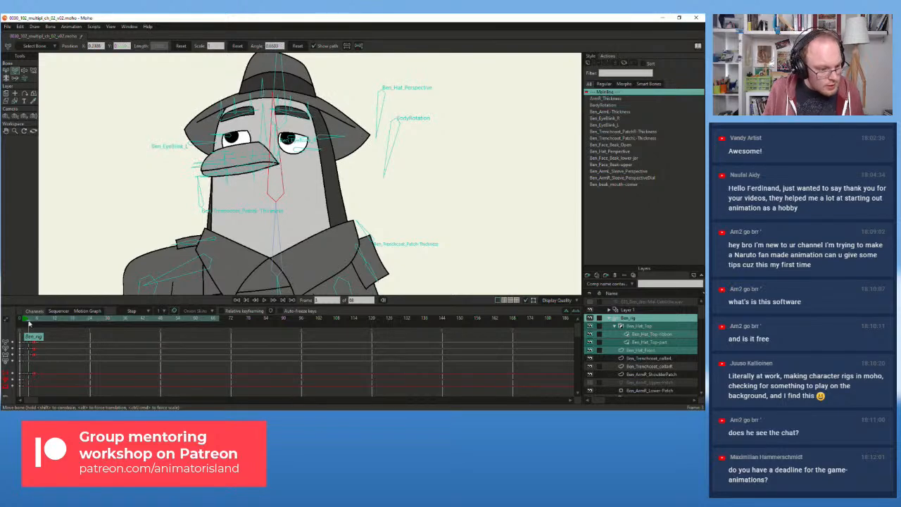
pyautogui.moveTo(28, 324); pyautogui.dragTo(24, 323)
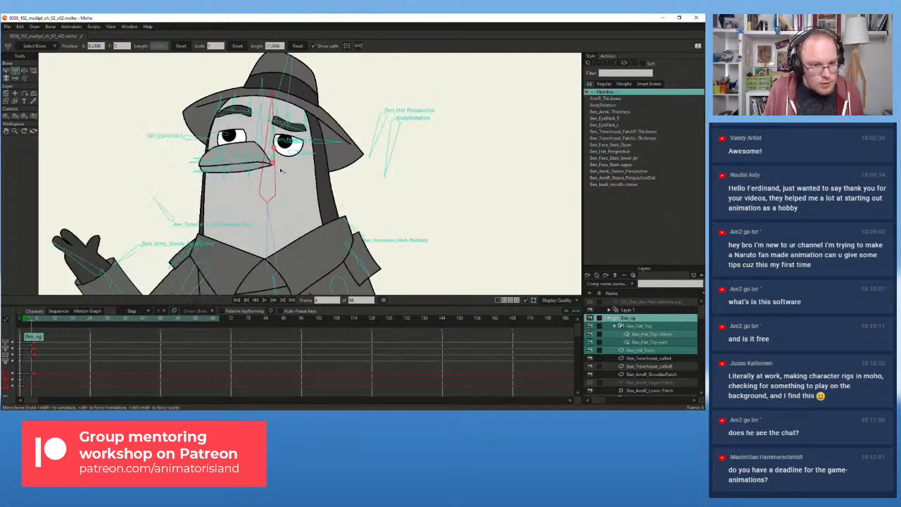
pyautogui.moveTo(272, 176); pyautogui.dragTo(271, 174)
pyautogui.scroll(-1, 253, 203)
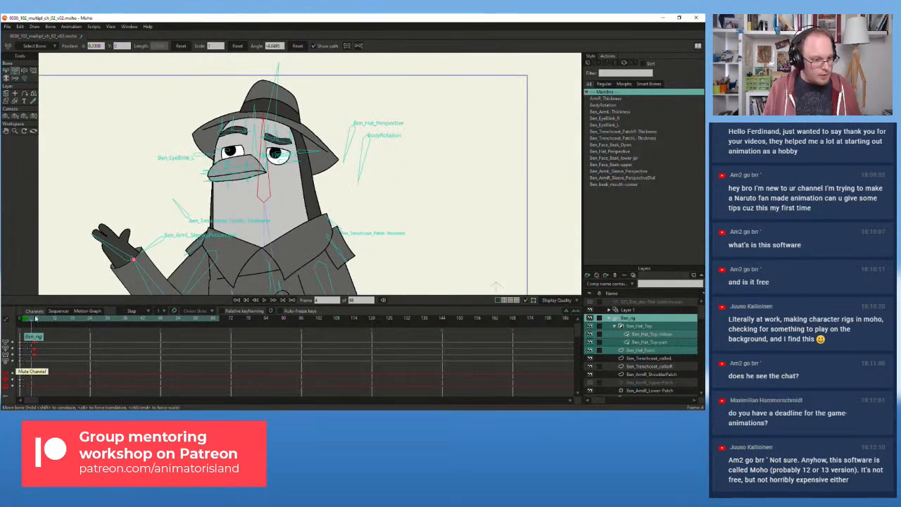
# - Rotate Ben's neck bone slightly on frame 3 and check the change against frames 4 and 5
pyautogui.moveTo(31, 322); pyautogui.dragTo(29, 324)
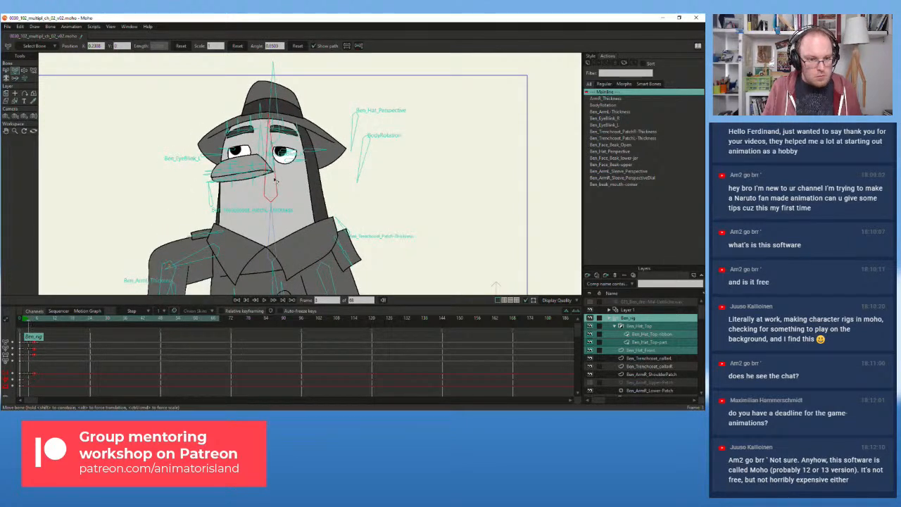
pyautogui.moveTo(276, 217); pyautogui.dragTo(274, 216)
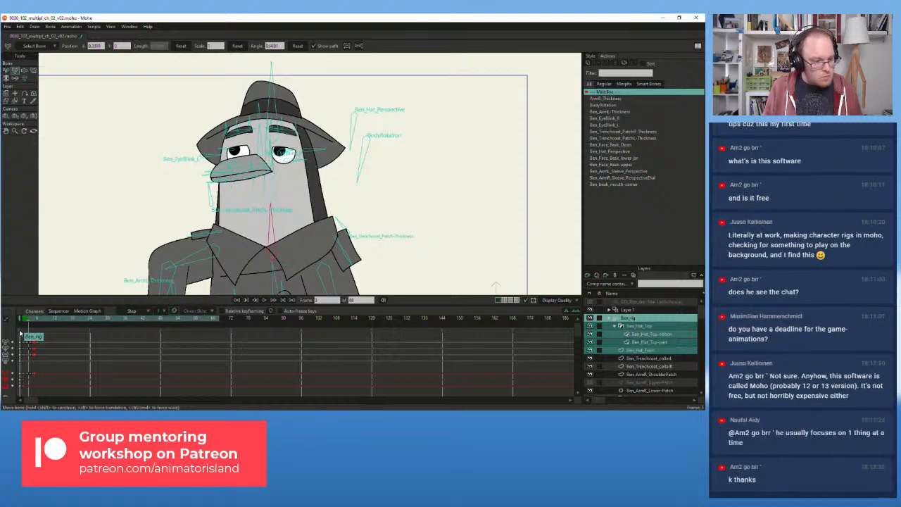
pyautogui.moveTo(30, 323); pyautogui.dragTo(36, 322)
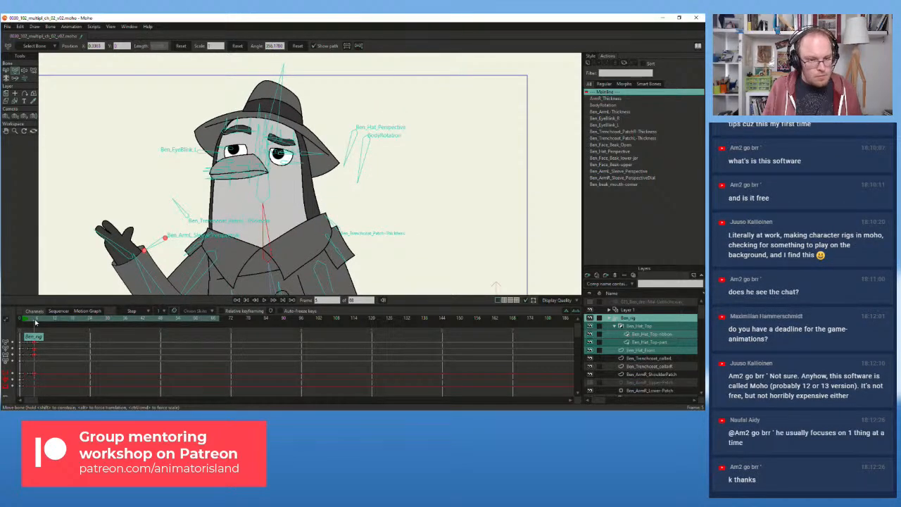
pyautogui.moveTo(33, 323); pyautogui.dragTo(32, 321)
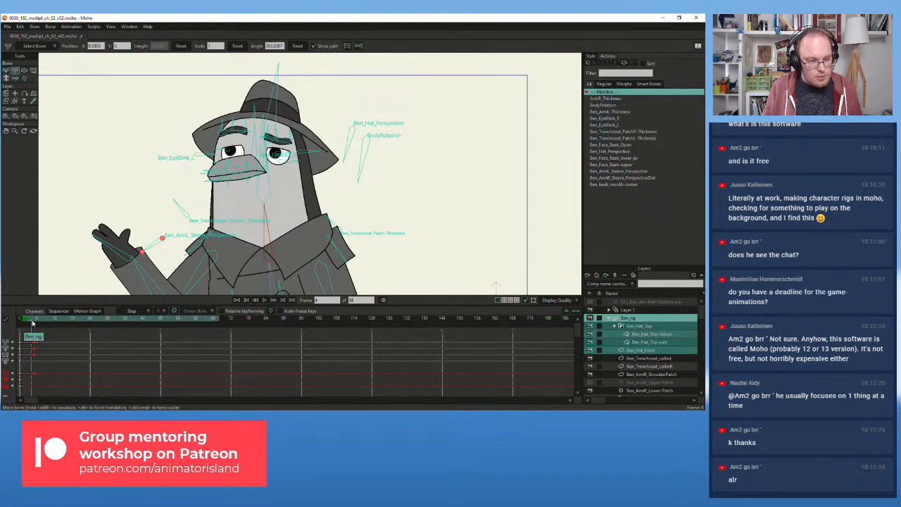
# - Shift the pose keyframes on frame 5 one frame later to free frame 5
pyautogui.press('Delete')
pyautogui.moveTo(37, 380); pyautogui.dragTo(37, 380)
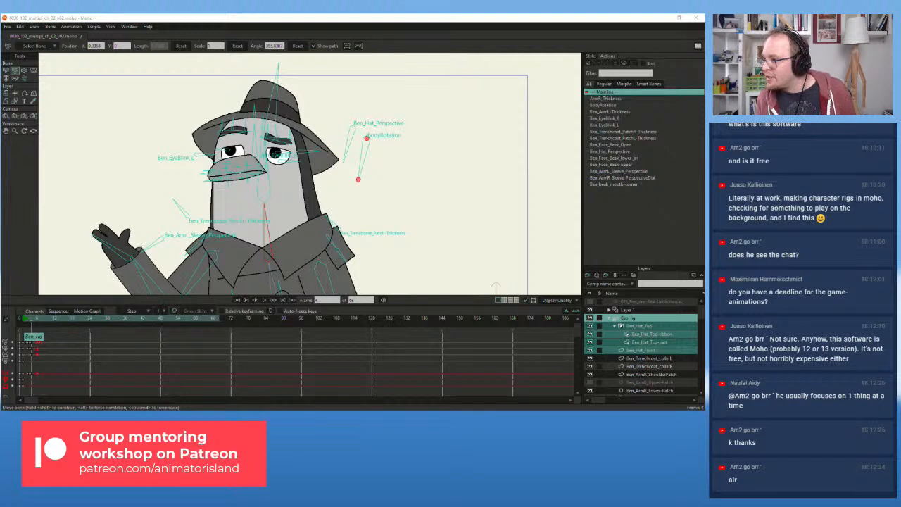
pyautogui.click(176, 199)
pyautogui.scroll(-2, 161, 147)
pyautogui.moveTo(162, 147); pyautogui.dragTo(179, 119)
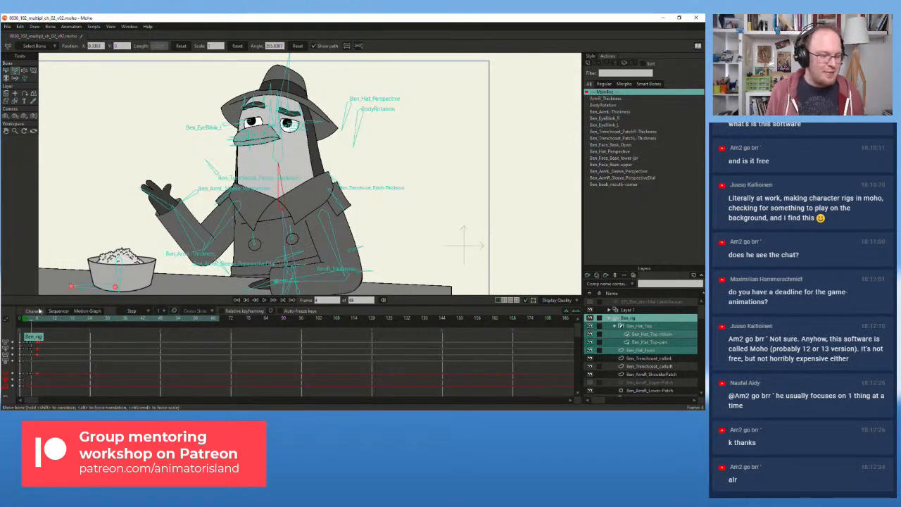
# - Copy the pose keyframes from frame 6 and paste them onto frame 5
pyautogui.moveTo(34, 324); pyautogui.dragTo(38, 328)
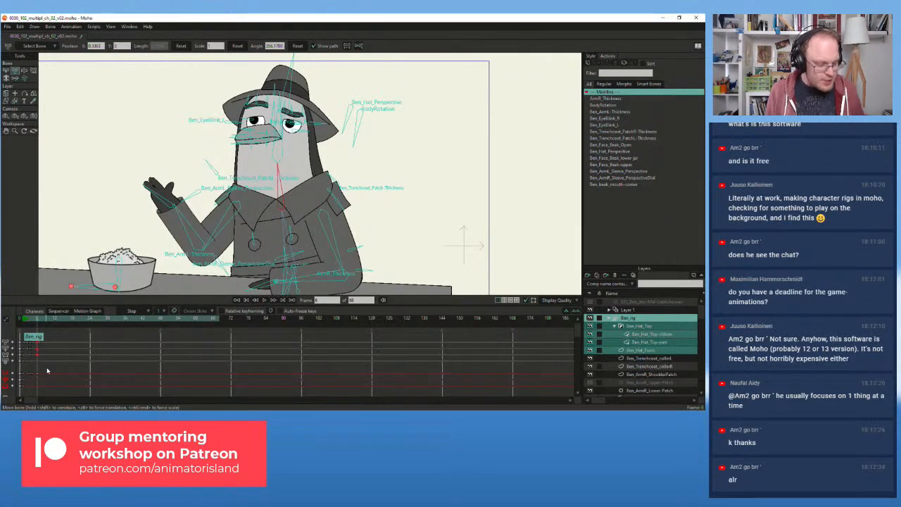
pyautogui.click(34, 322)
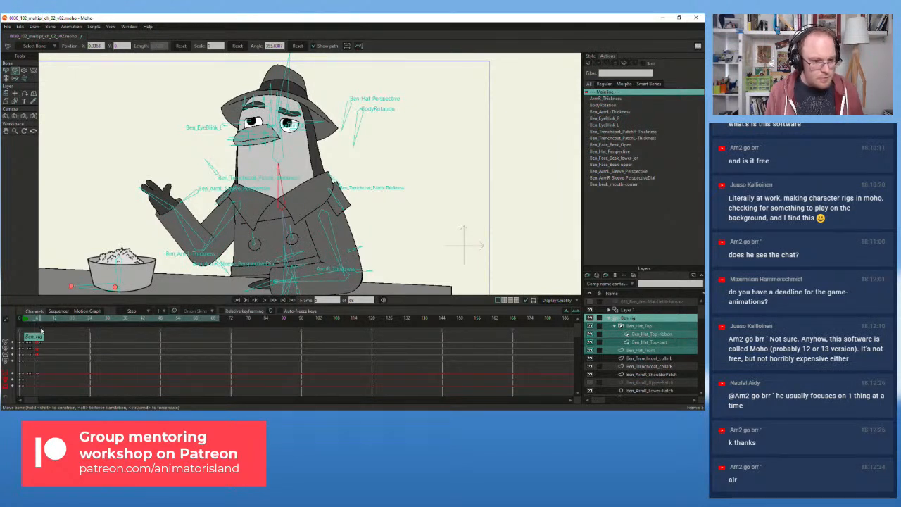
pyautogui.hotkey('ctrl', 'v')
pyautogui.scroll(1, 276, 138)
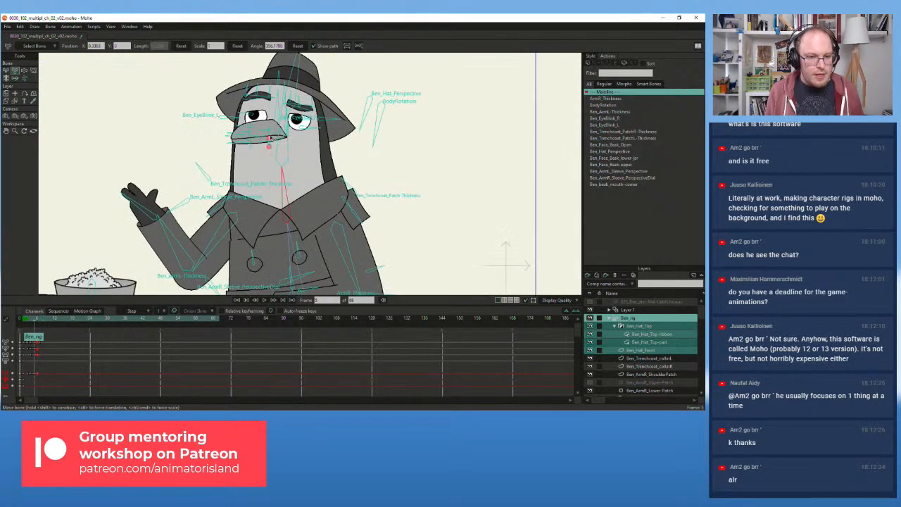
# - Adjust Ben's head slightly on frame 5, trying and undoing a small rotation of the raised upper arm
pyautogui.moveTo(288, 146); pyautogui.dragTo(275, 122)
pyautogui.moveTo(209, 246); pyautogui.dragTo(209, 247)
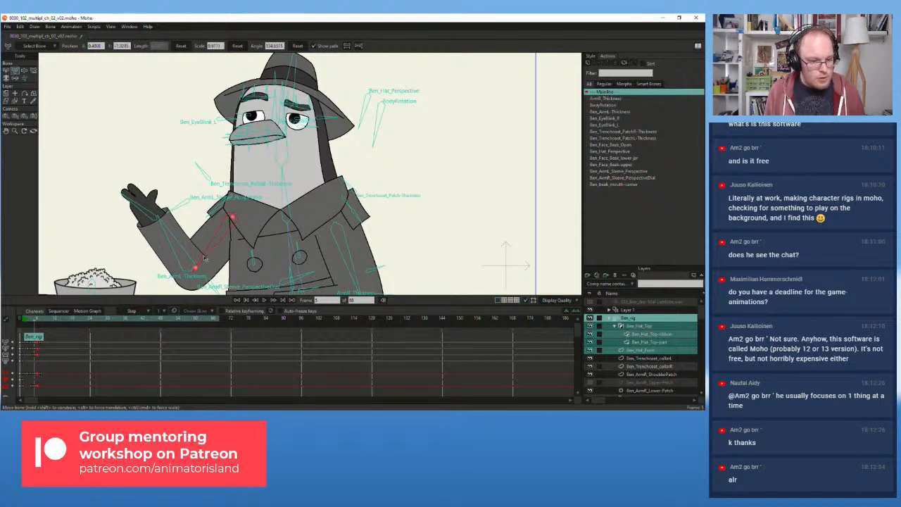
pyautogui.hotkey('ctrl', 'z')
# - Copy the keyframes of Ben's raised upper arm, forearm and hand bones from frame 7 and paste them onto frame 6
pyautogui.moveTo(35, 322); pyautogui.dragTo(39, 322)
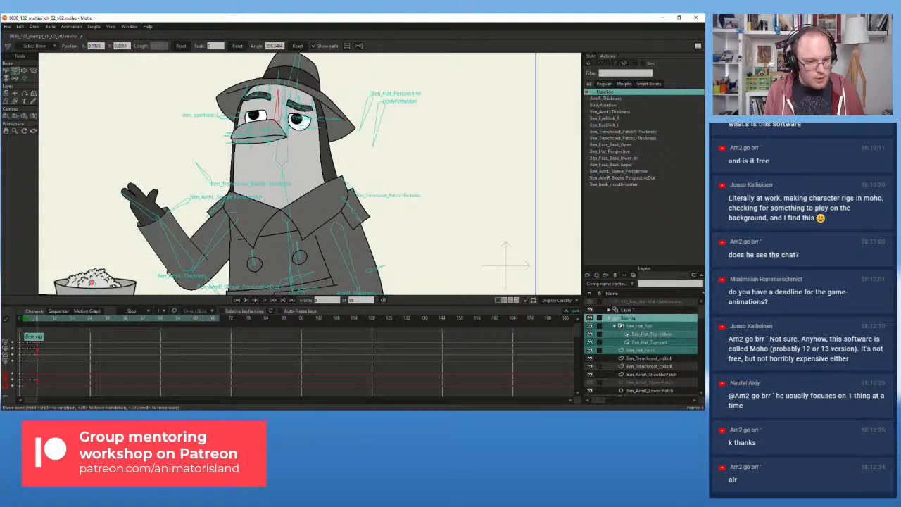
pyautogui.click(39, 321)
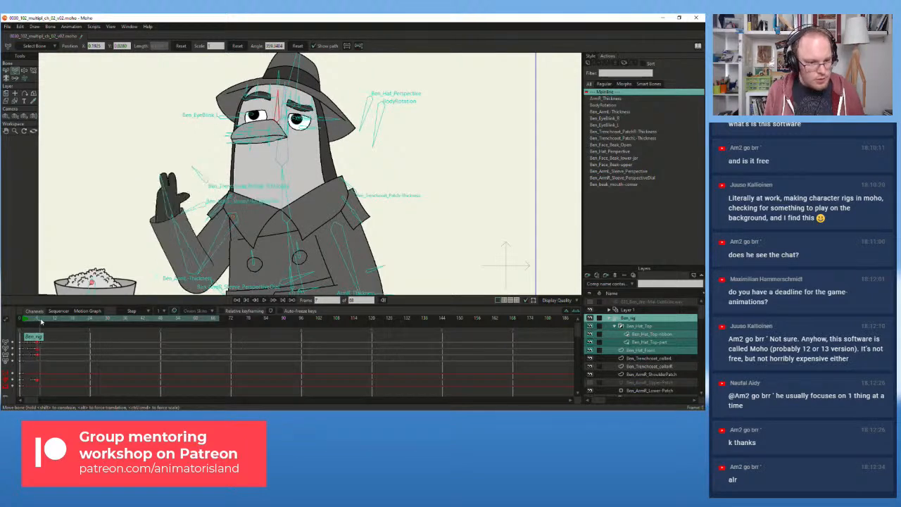
pyautogui.click(7, 69)
pyautogui.click(165, 192)
pyautogui.keyDown('shift'); pyautogui.click(179, 227); pyautogui.keyUp('shift')
pyautogui.keyDown('shift'); pyautogui.click(220, 246); pyautogui.keyUp('shift')
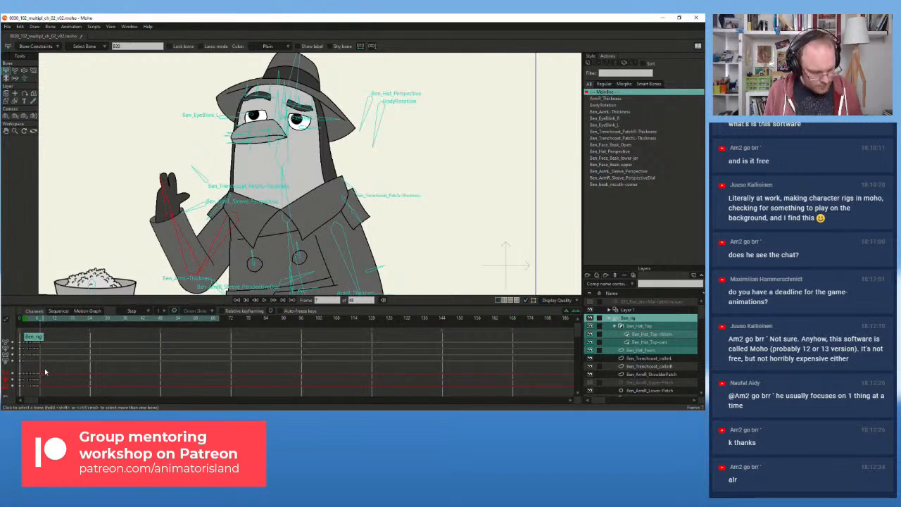
pyautogui.click(38, 320)
pyautogui.click(38, 320)
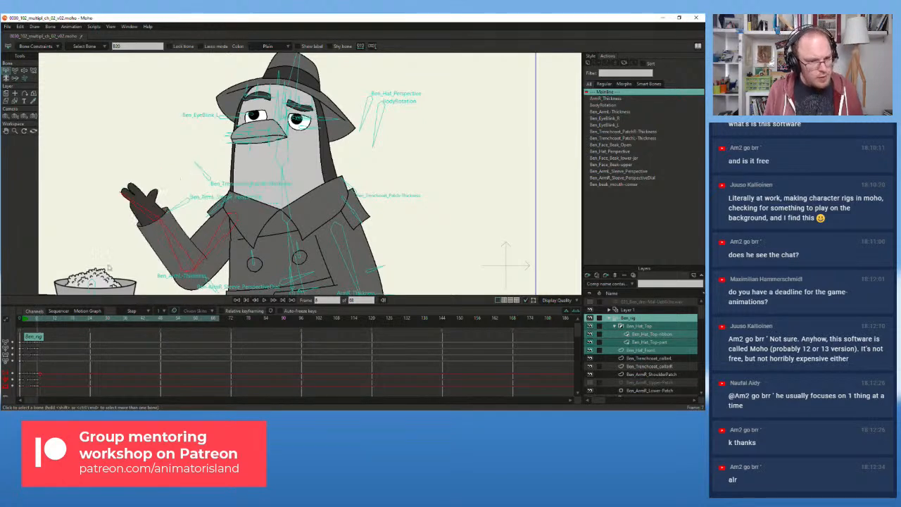
pyautogui.press('t')
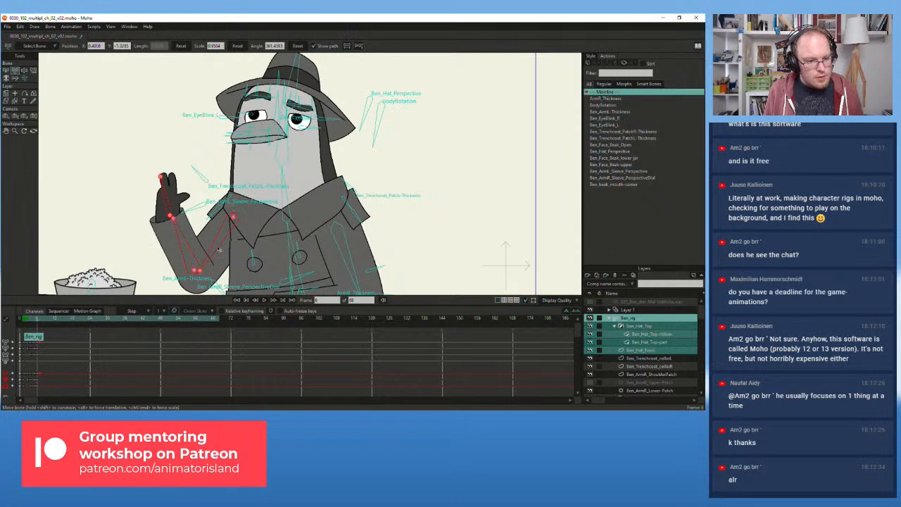
# - Adjust Ben's raised upper arm and hand slightly on frame 6 and check the motion against the earlier frames
pyautogui.click(6, 70)
pyautogui.click(109, 143)
pyautogui.press('t')
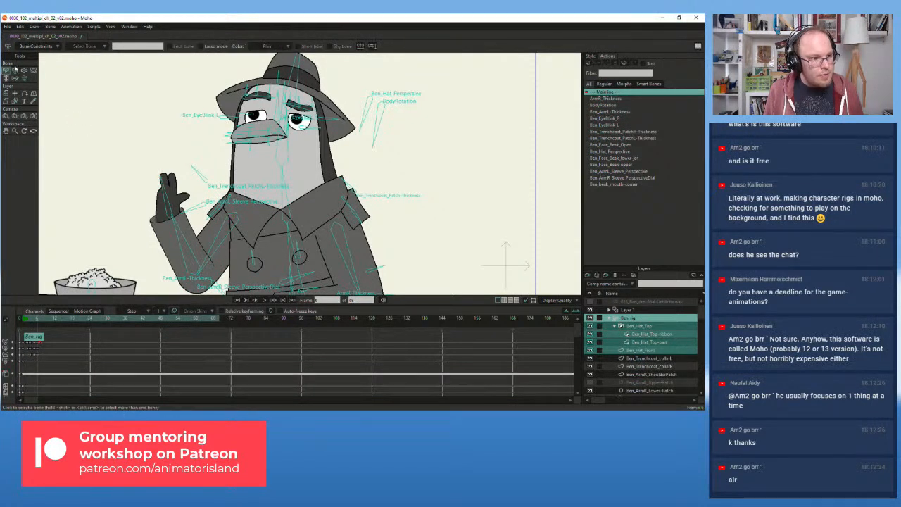
pyautogui.click(218, 243)
pyautogui.moveTo(217, 245); pyautogui.dragTo(184, 235)
pyautogui.moveTo(168, 198); pyautogui.dragTo(160, 197)
pyautogui.click(36, 322)
pyautogui.moveTo(36, 323)
pyautogui.mouseDown()
pyautogui.moveTo(44, 321)
pyautogui.moveTo(29, 320)
pyautogui.moveTo(46, 319)
pyautogui.moveTo(23, 319)
pyautogui.mouseUp()
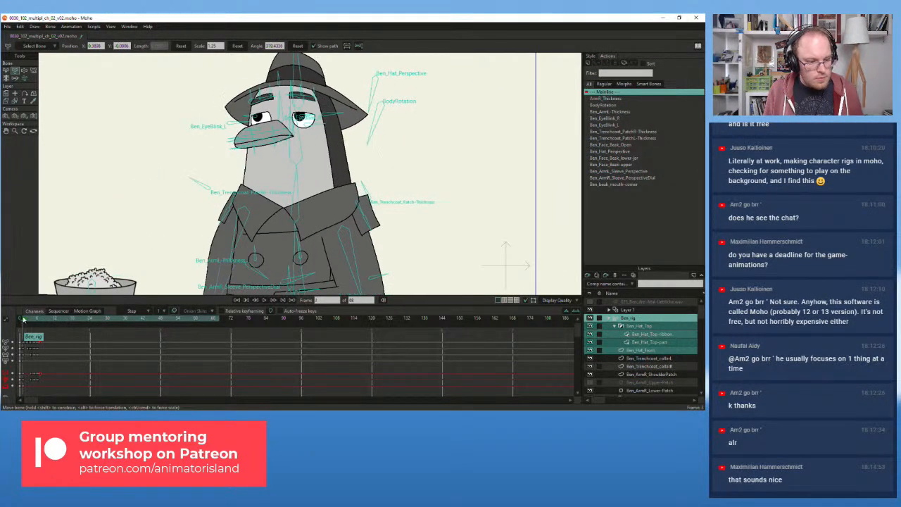
# - Try raising Ben's forearm and hand slightly on frame 4, compare with the neighbouring frame, and undo the last adjustment
pyautogui.scroll(-3, 79, 189)
pyautogui.moveTo(98, 192); pyautogui.dragTo(124, 171)
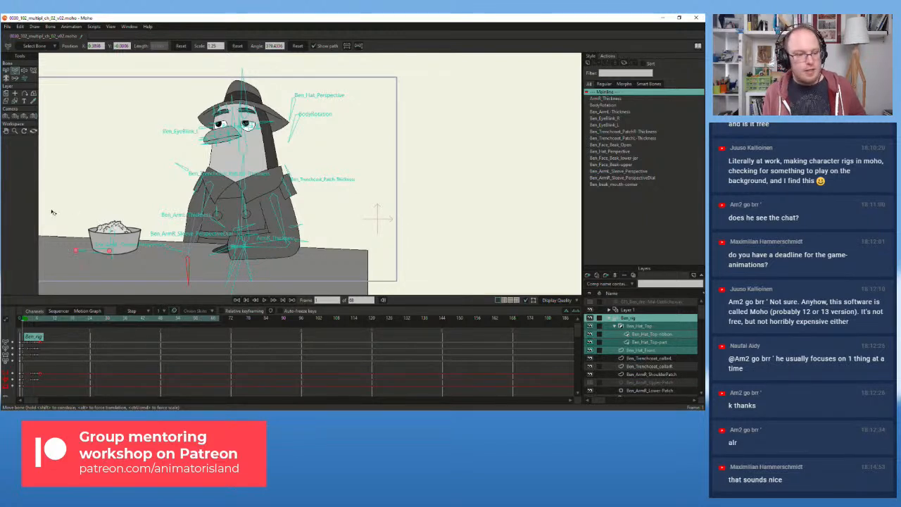
pyautogui.scroll(1, 185, 202)
pyautogui.moveTo(163, 191); pyautogui.dragTo(174, 188)
pyautogui.moveTo(28, 319); pyautogui.dragTo(31, 324)
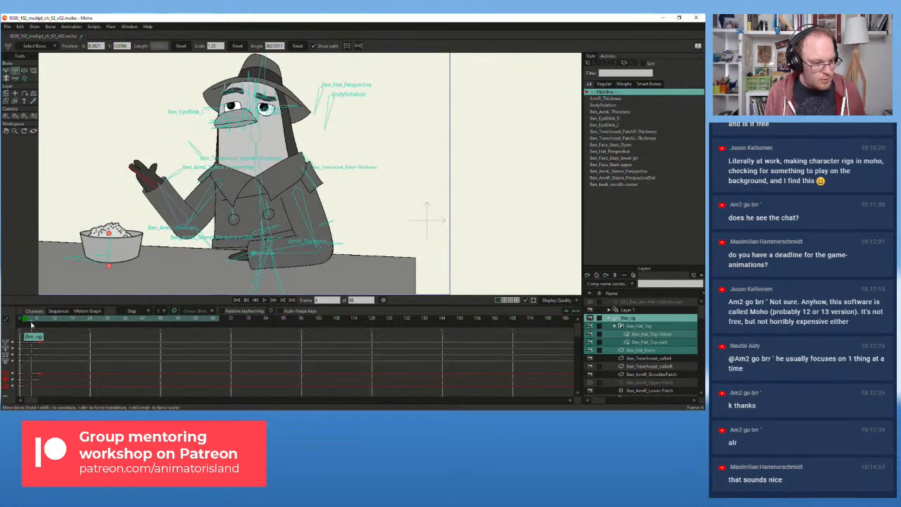
pyautogui.moveTo(170, 208); pyautogui.dragTo(177, 199)
pyautogui.moveTo(156, 170); pyautogui.dragTo(156, 167)
pyautogui.click(34, 321)
pyautogui.moveTo(35, 321); pyautogui.dragTo(32, 321)
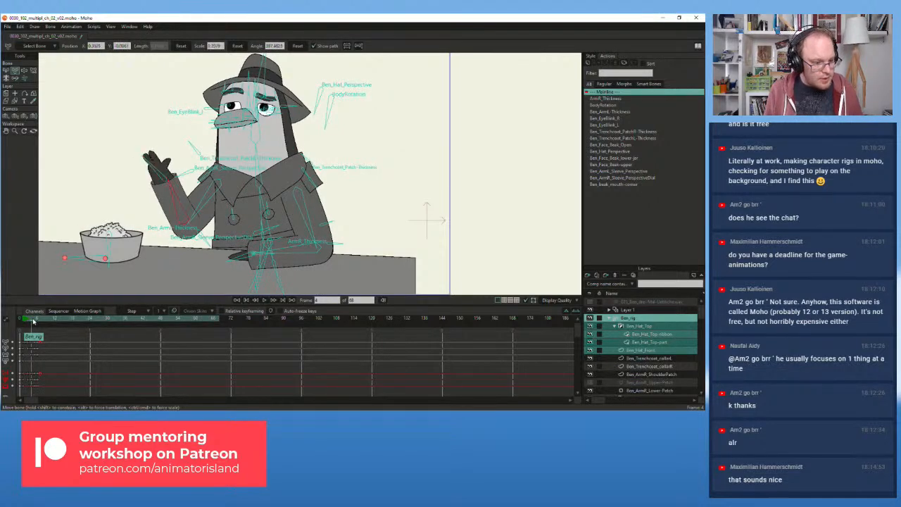
pyautogui.hotkey('ctrl', 'z')
# - Rotate Ben's raised forearm slightly on frame 5 and play back the arm gesture from the first frames
pyautogui.moveTo(31, 321); pyautogui.dragTo(35, 322)
pyautogui.moveTo(171, 202); pyautogui.dragTo(172, 195)
pyautogui.click(77, 259)
pyautogui.moveTo(36, 320)
pyautogui.mouseDown()
pyautogui.moveTo(25, 322)
pyautogui.moveTo(44, 326)
pyautogui.moveTo(26, 328)
pyautogui.moveTo(40, 329)
pyautogui.moveTo(26, 330)
pyautogui.mouseUp()
pyautogui.click(264, 300)
pyautogui.moveTo(92, 320); pyautogui.dragTo(23, 322)
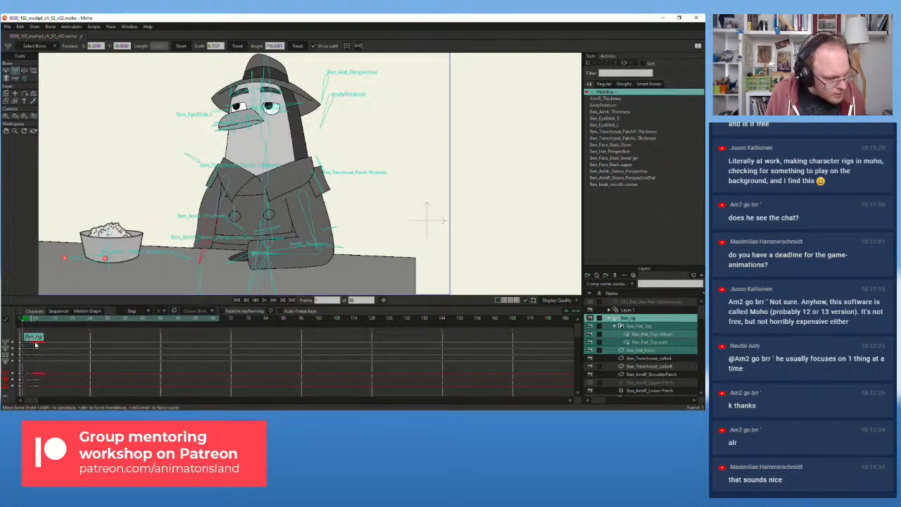
# - Move groups of Ben's pose keyframes later to space out the gesture's timing, and play the animation back from frame 1
pyautogui.moveTo(54, 344); pyautogui.dragTo(37, 345)
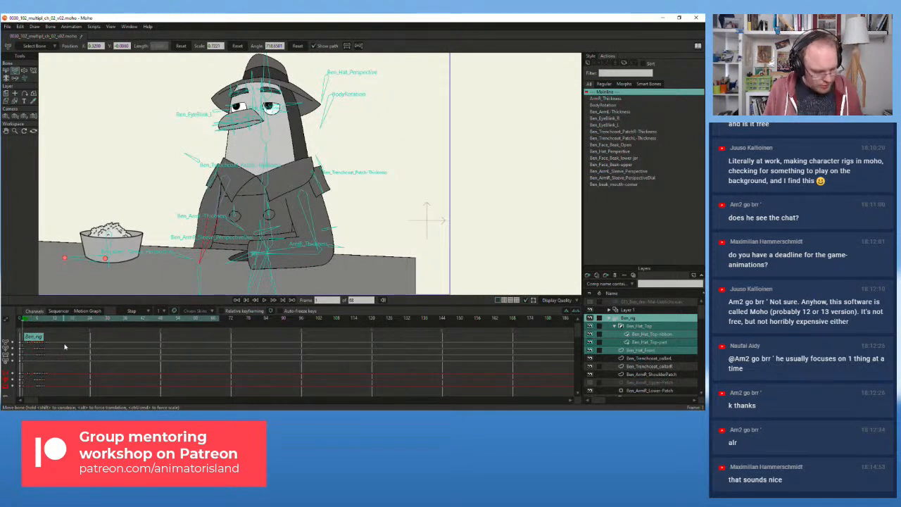
pyautogui.moveTo(38, 360); pyautogui.dragTo(38, 358)
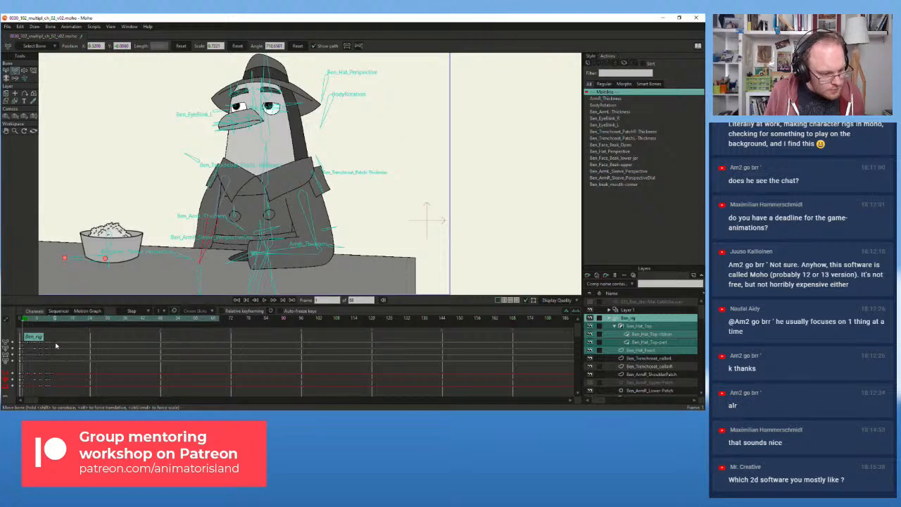
pyautogui.moveTo(26, 321)
pyautogui.mouseDown()
pyautogui.moveTo(61, 323)
pyautogui.moveTo(22, 329)
pyautogui.mouseUp()
pyautogui.click(264, 299)
pyautogui.moveTo(42, 320); pyautogui.dragTo(25, 321)
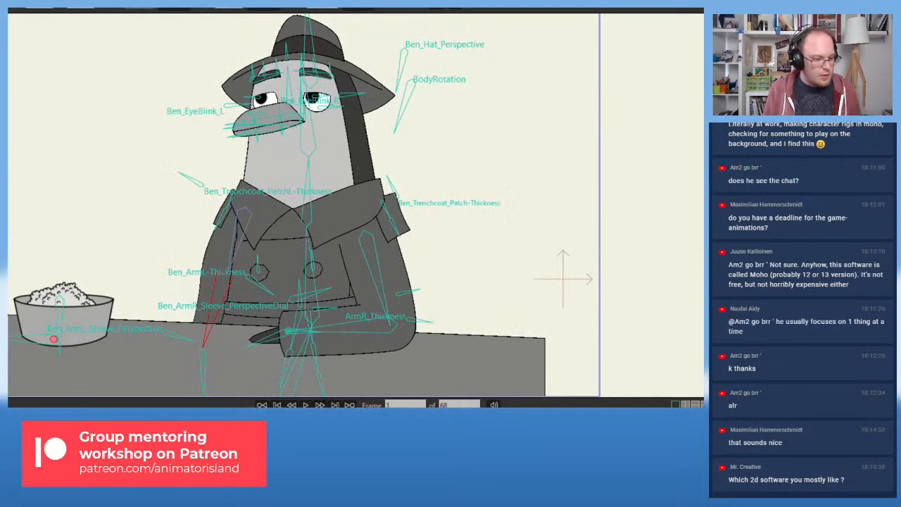
pyautogui.click(308, 405)
pyautogui.click(307, 405)
pyautogui.click(307, 406)
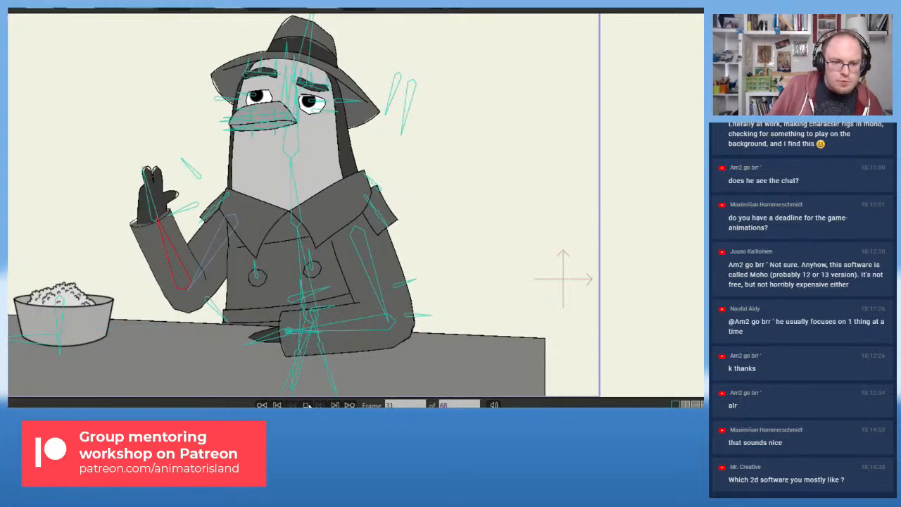
# - Play back the raised-arm animation and step through the frames around 6 to 8 to examine the arm's motion
pyautogui.click(308, 405)
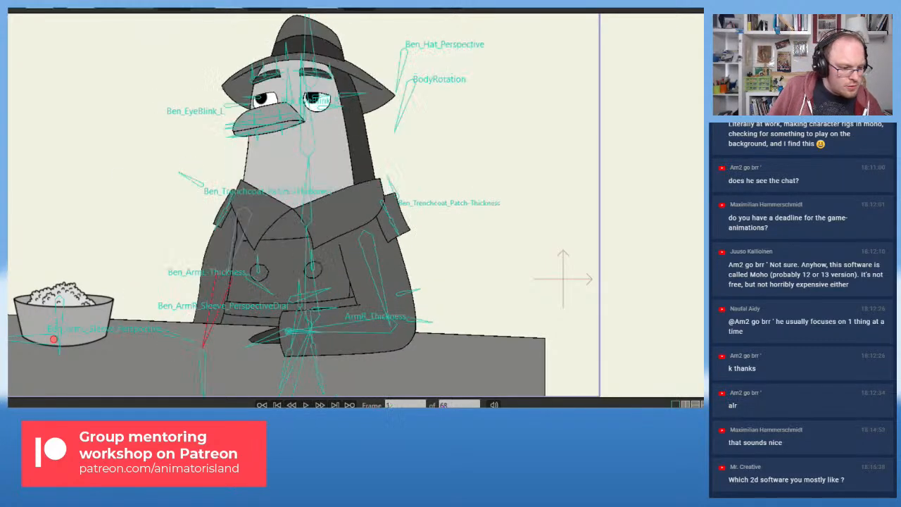
pyautogui.click(308, 406)
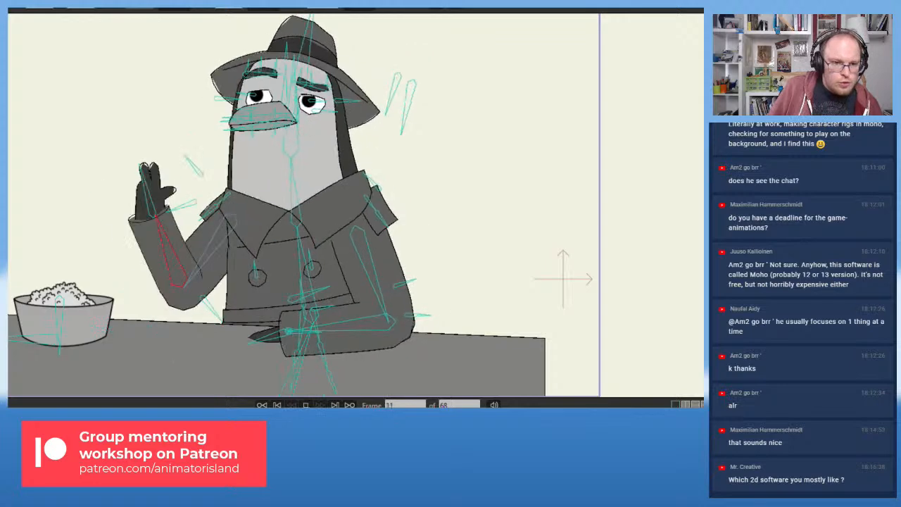
pyautogui.click(306, 405)
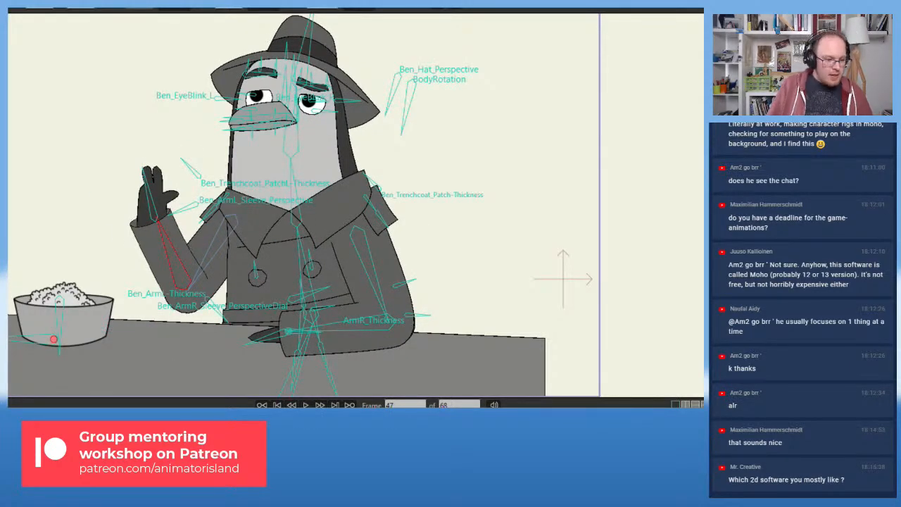
pyautogui.press('Left')
pyautogui.press('Right')
pyautogui.press('Right')
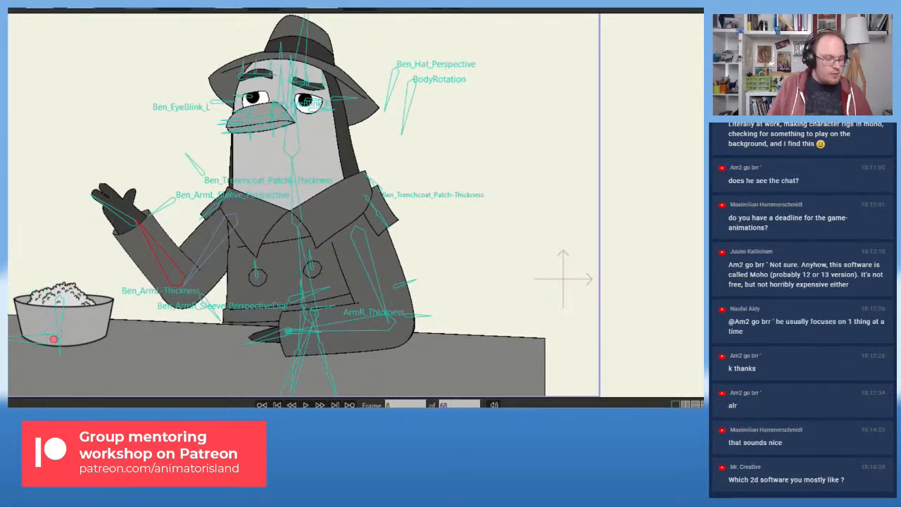
pyautogui.press('Right')
pyautogui.press('Left')
pyautogui.press('Left')
pyautogui.press('Left')
pyautogui.press('Right')
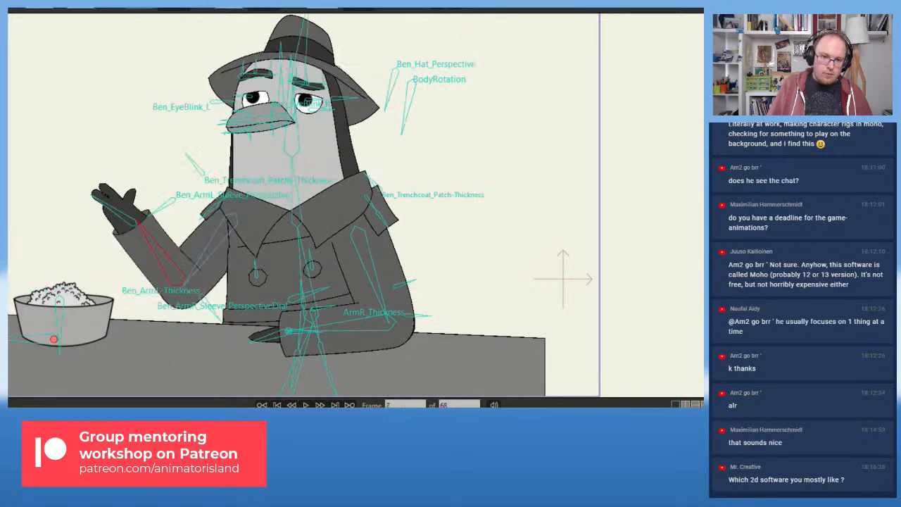
pyautogui.press('Left')
pyautogui.press('Right')
pyautogui.press('Left')
pyautogui.press('Right')
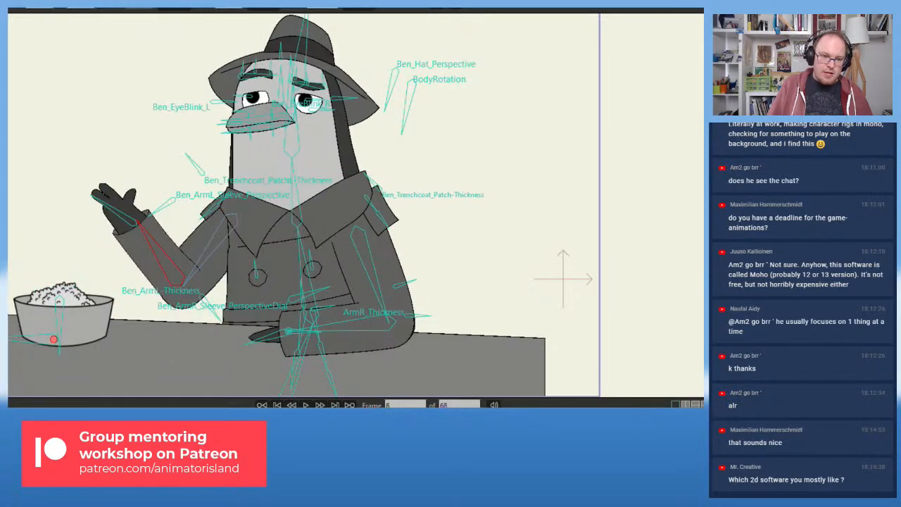
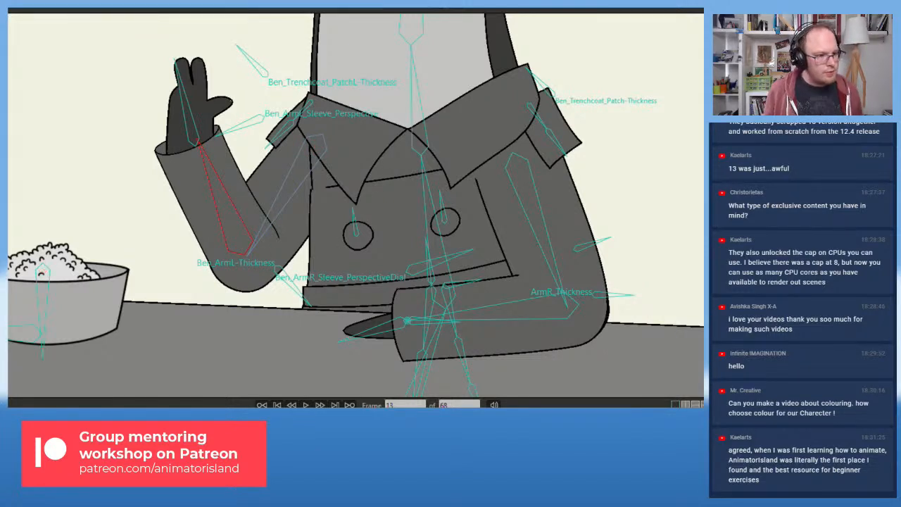
# - At frame 13, stretch the raised arm's elbow patch by moving its upper point to the inner elbow, side point outward and lower point up
pyautogui.click(230, 172)
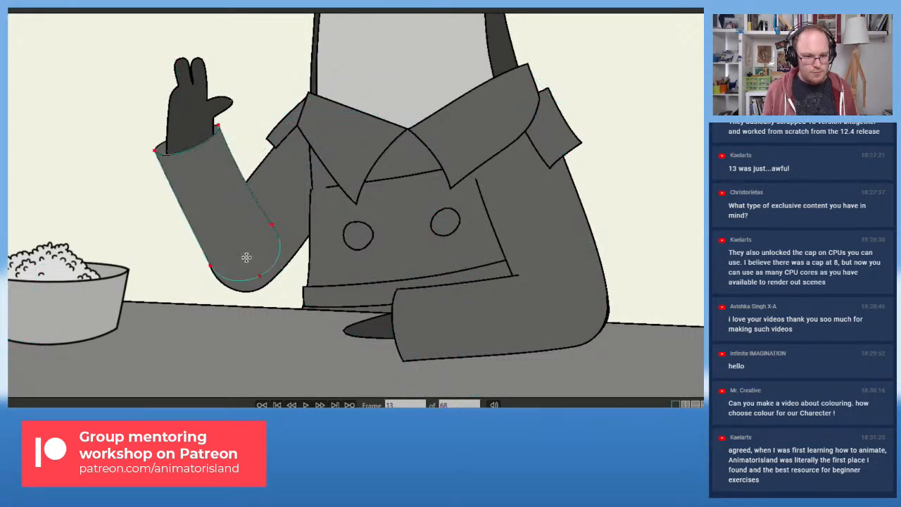
pyautogui.scroll(3, 247, 258)
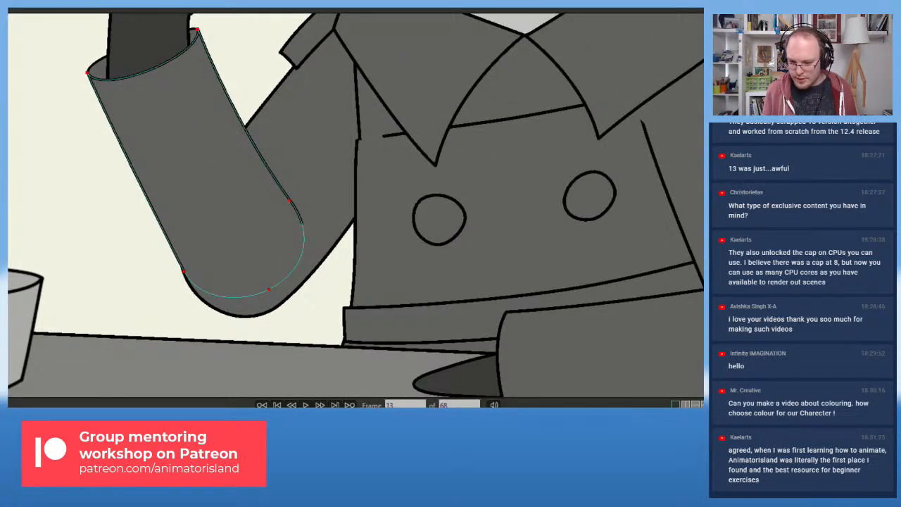
pyautogui.click(333, 278)
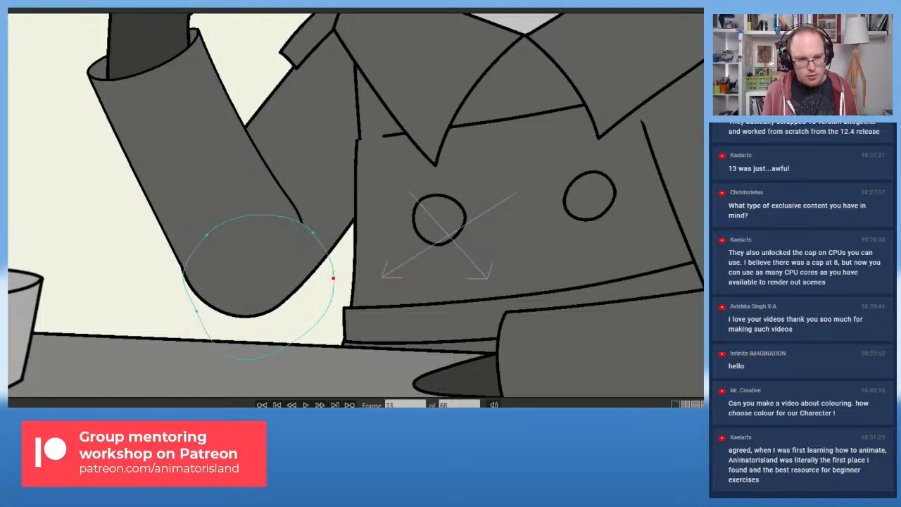
pyautogui.scroll(1, 311, 286)
pyautogui.scroll(1, 328, 227)
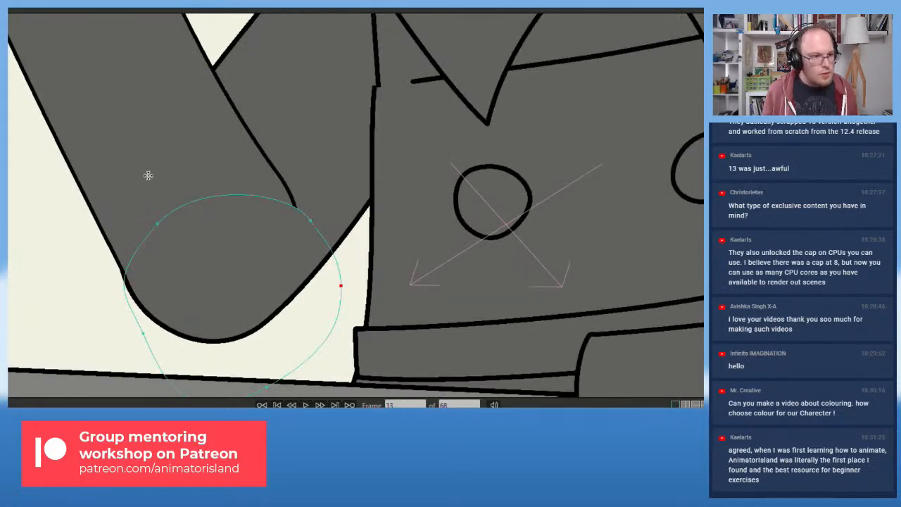
pyautogui.click(4, 139)
pyautogui.scroll(-2, 32, 157)
pyautogui.scroll(1, 155, 204)
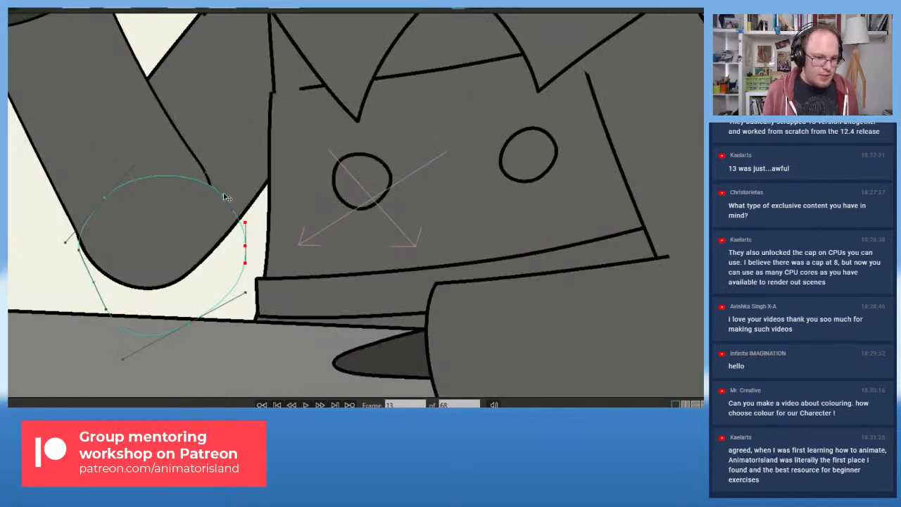
pyautogui.moveTo(226, 200); pyautogui.dragTo(178, 96)
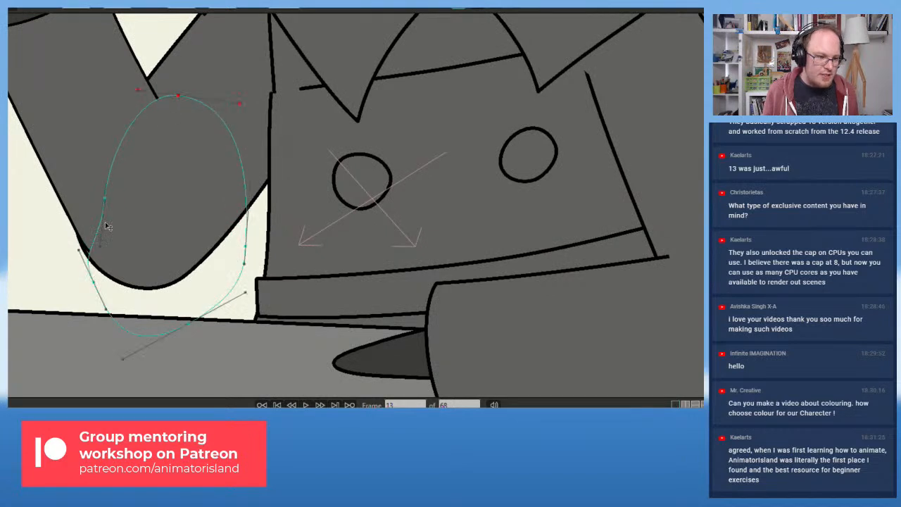
pyautogui.moveTo(105, 204); pyautogui.dragTo(81, 204)
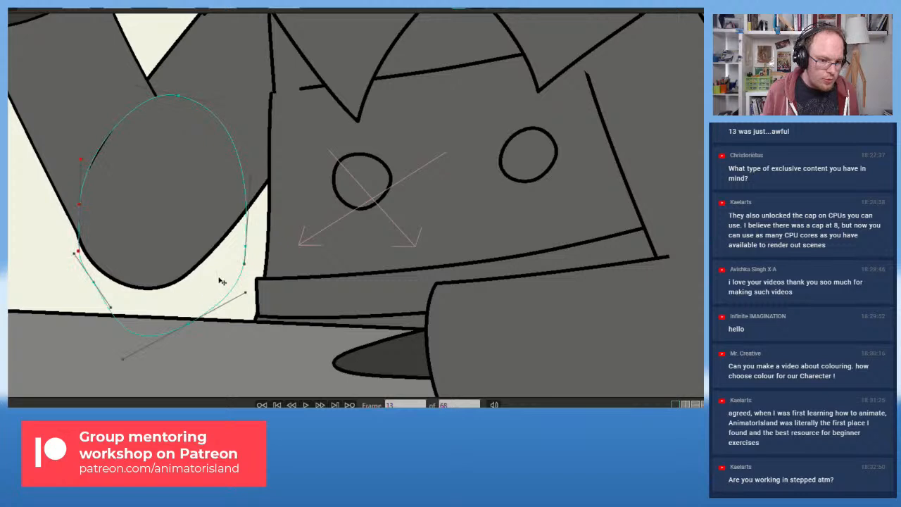
pyautogui.moveTo(187, 328); pyautogui.dragTo(195, 304)
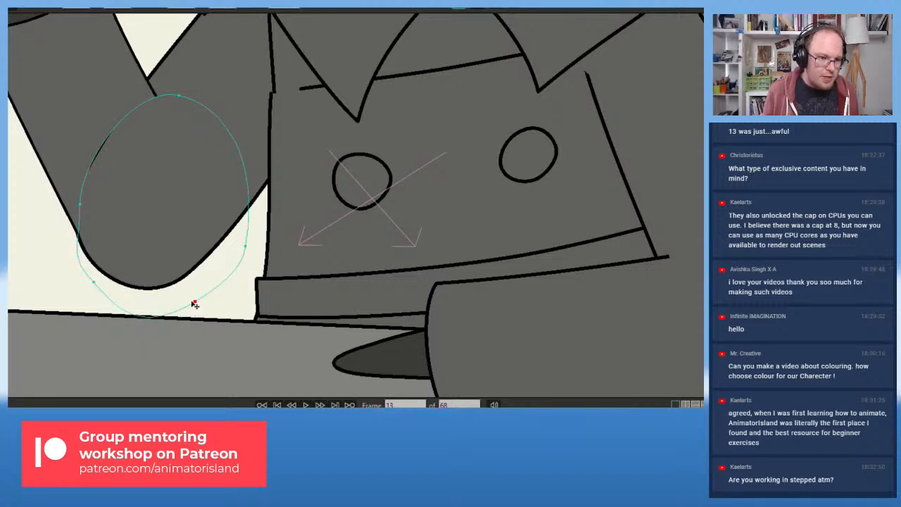
# - Refine the elbow patch at frame 13, angling its upper curve along the inner elbow and fitting its side points to the sleeve's outer edge
pyautogui.click(179, 97)
pyautogui.moveTo(180, 97); pyautogui.dragTo(147, 127)
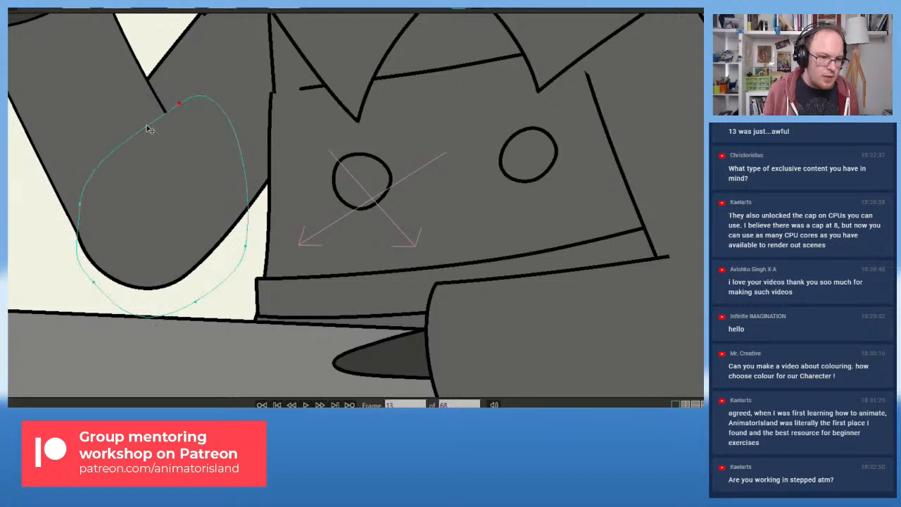
pyautogui.moveTo(88, 159); pyautogui.dragTo(119, 160)
pyautogui.moveTo(88, 276); pyautogui.dragTo(80, 252)
pyautogui.moveTo(59, 207); pyautogui.dragTo(83, 216)
pyautogui.moveTo(114, 166)
pyautogui.mouseDown()
pyautogui.moveTo(119, 180)
pyautogui.moveTo(109, 177)
pyautogui.mouseUp()
pyautogui.moveTo(83, 258); pyautogui.dragTo(84, 259)
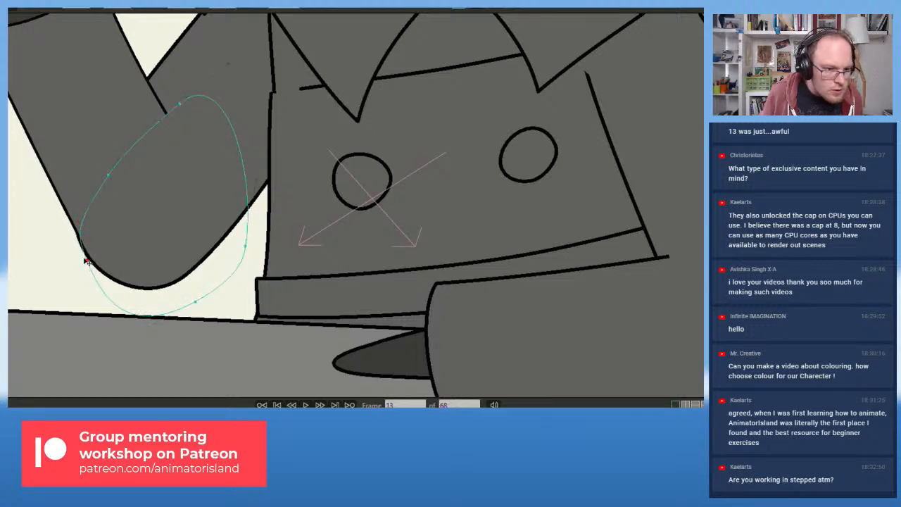
pyautogui.moveTo(185, 104); pyautogui.dragTo(168, 91)
pyautogui.scroll(-2, 171, 136)
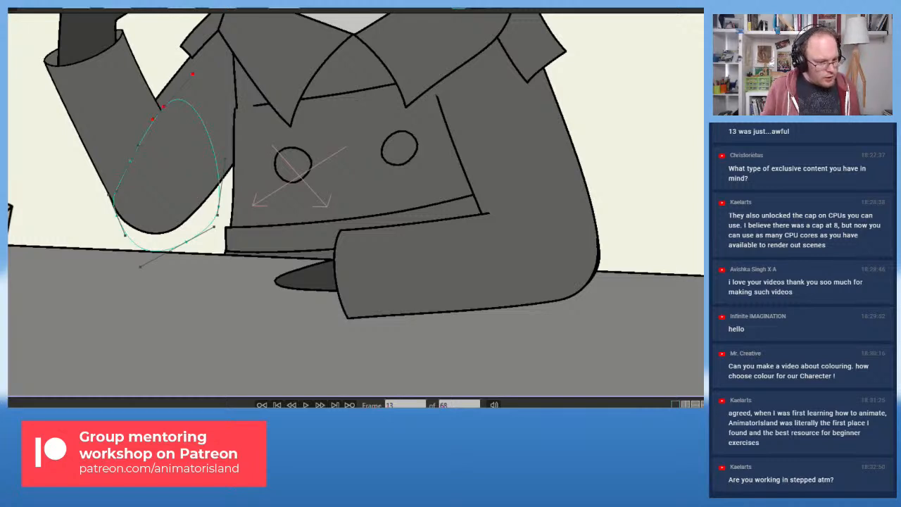
# - Try to pull the elbow patch's upper point to the inner elbow crease at frame 7
pyautogui.hotkey('alt', 'Left')
pyautogui.hotkey('alt', 'Left')
pyautogui.hotkey('alt', 'Left')
pyautogui.hotkey('alt', 'Left')
pyautogui.hotkey('alt', 'Right')
pyautogui.moveTo(189, 156); pyautogui.dragTo(137, 98)
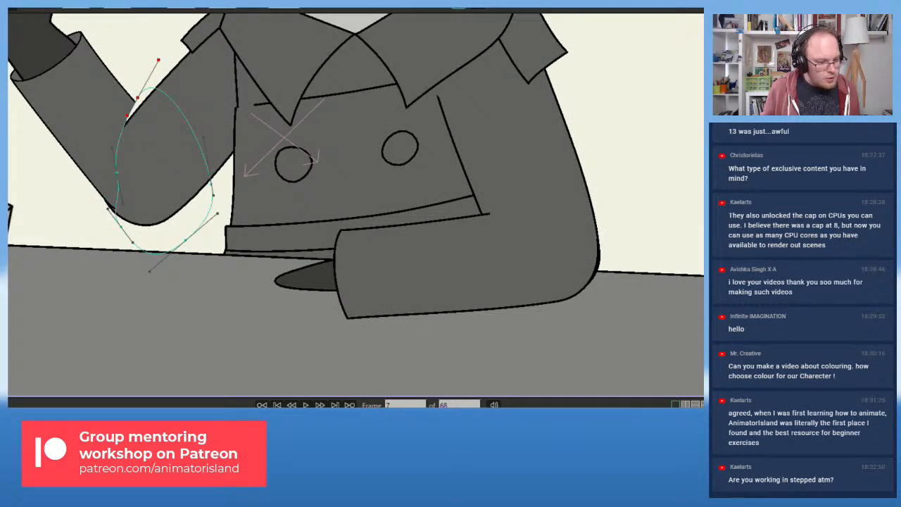
pyautogui.hotkey('ctrl', 'z')
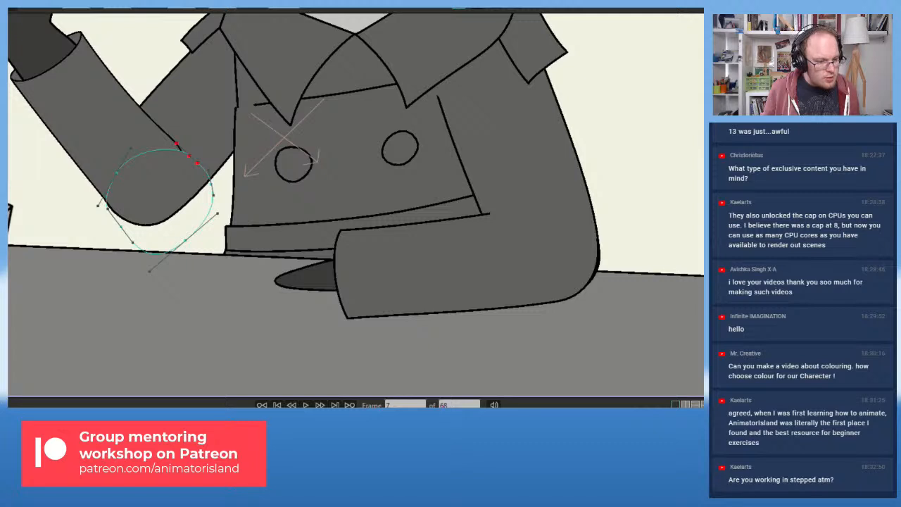
# - At frame 11, shift the elbow patch's outer points and curve handles onto the sleeve's outer edge
pyautogui.press('Right')
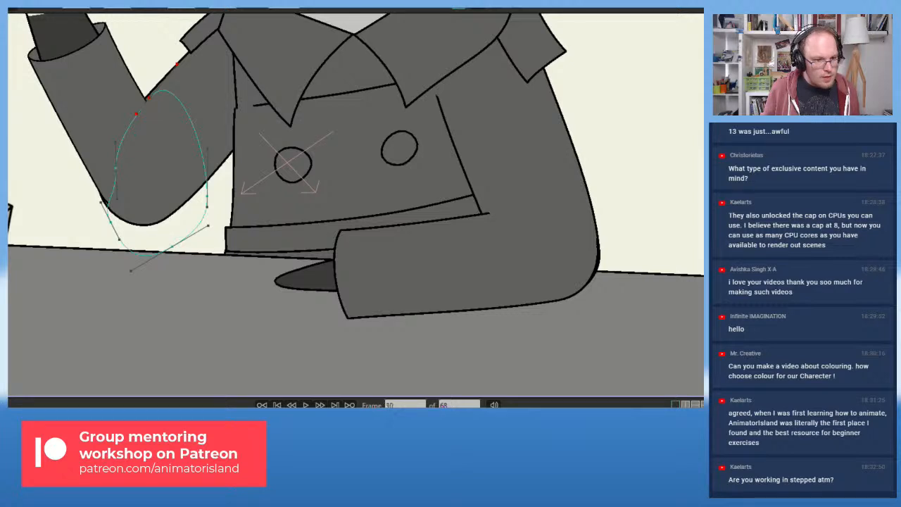
pyautogui.press('Right')
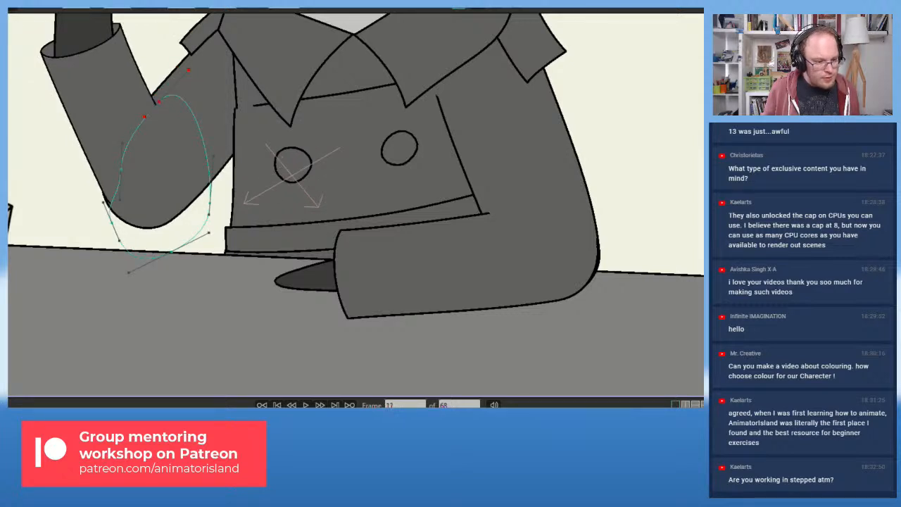
pyautogui.press('Right')
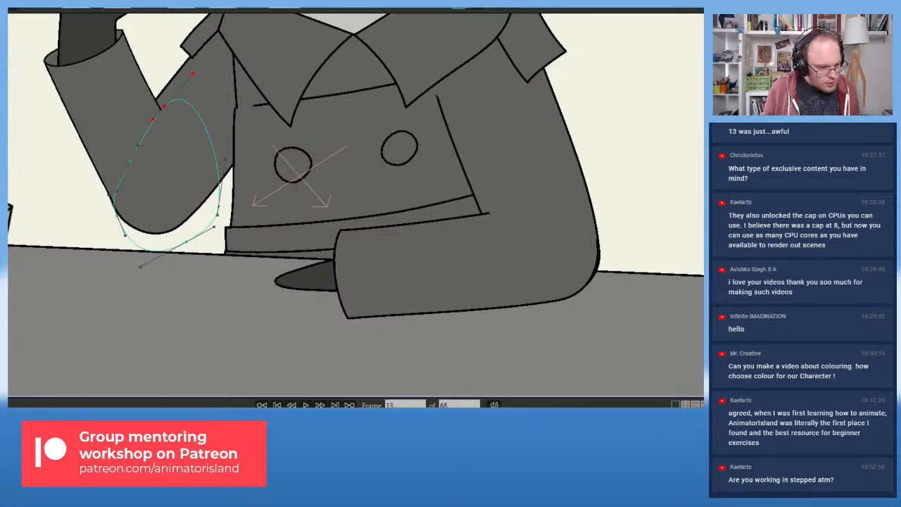
pyautogui.press('Right')
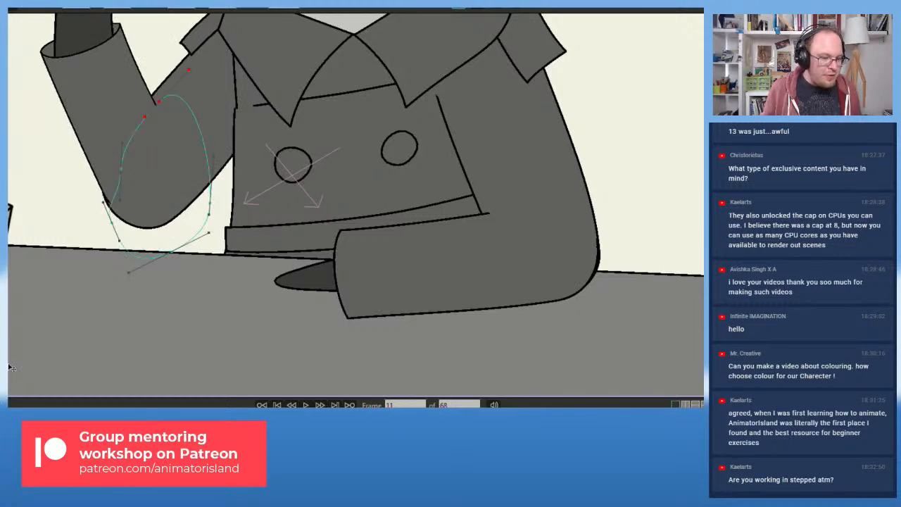
pyautogui.scroll(2, 109, 194)
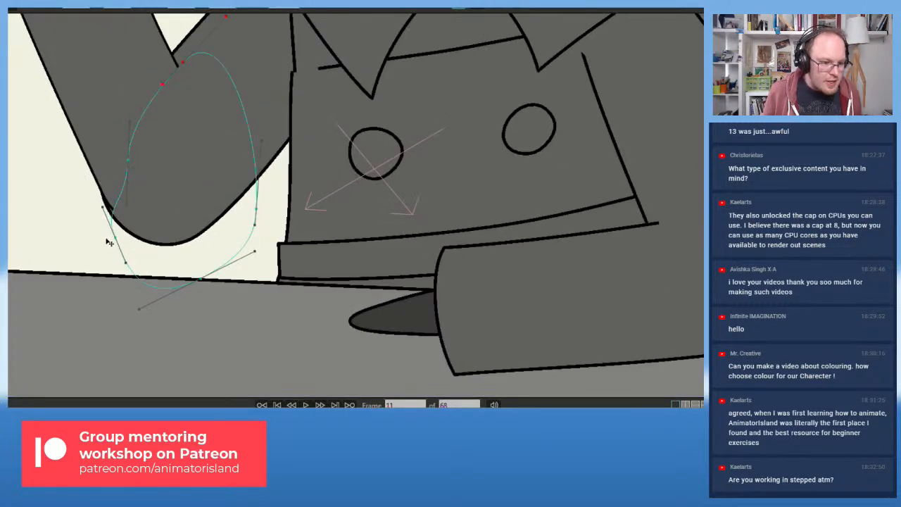
pyautogui.moveTo(116, 237); pyautogui.dragTo(109, 238)
pyautogui.moveTo(127, 160); pyautogui.dragTo(114, 177)
pyautogui.moveTo(123, 142); pyautogui.dragTo(121, 145)
pyautogui.moveTo(117, 179); pyautogui.dragTo(118, 181)
pyautogui.scroll(-1, 121, 184)
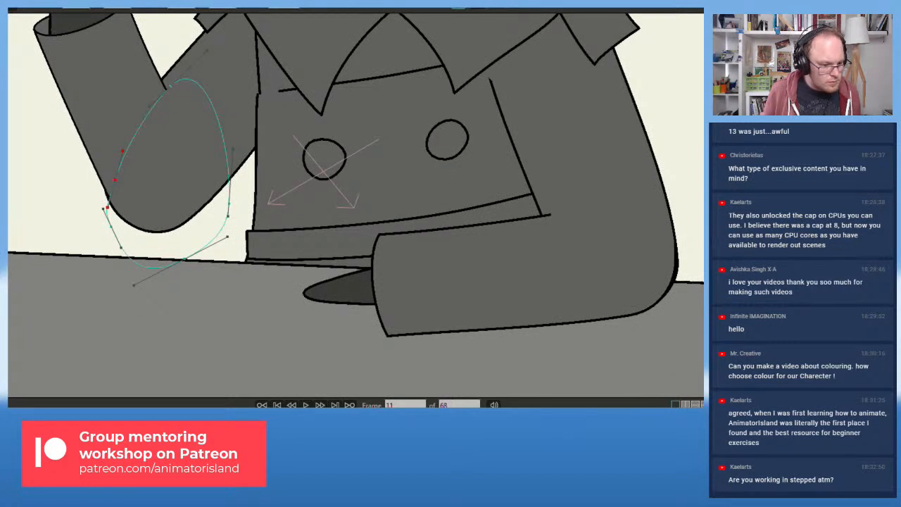
# - At frame 9, paste the copied stretched shape onto all the elbow patch's points and lower its upper point slightly at the inner elbow
pyautogui.press('Right')
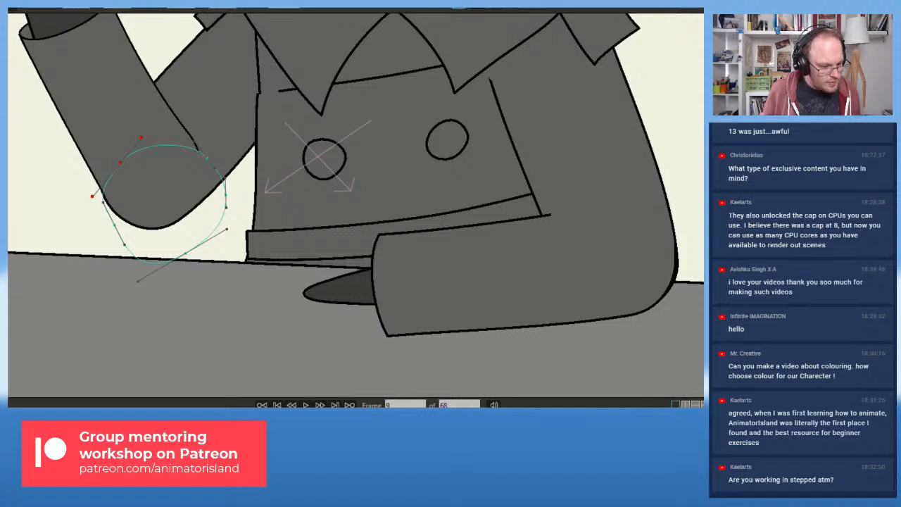
pyautogui.moveTo(120, 163); pyautogui.dragTo(111, 179)
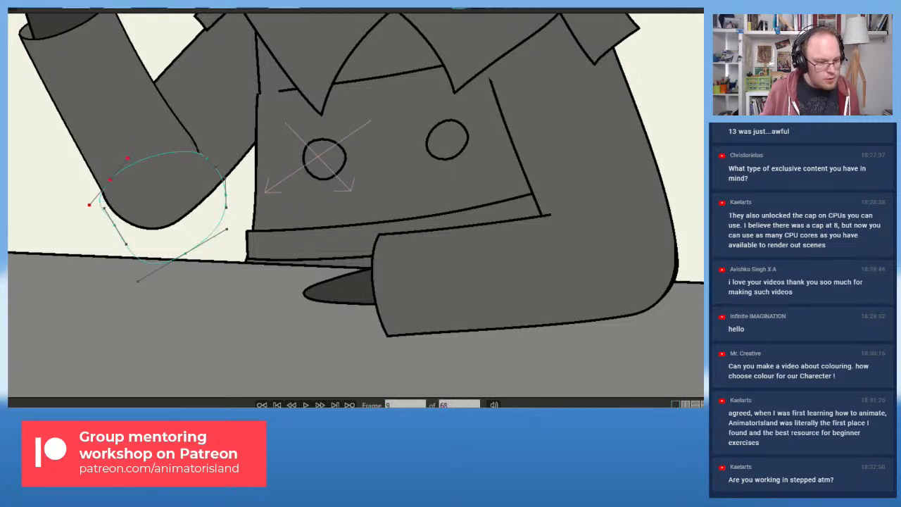
pyautogui.hotkey('ctrl', 'z')
pyautogui.hotkey('ctrl', 'a')
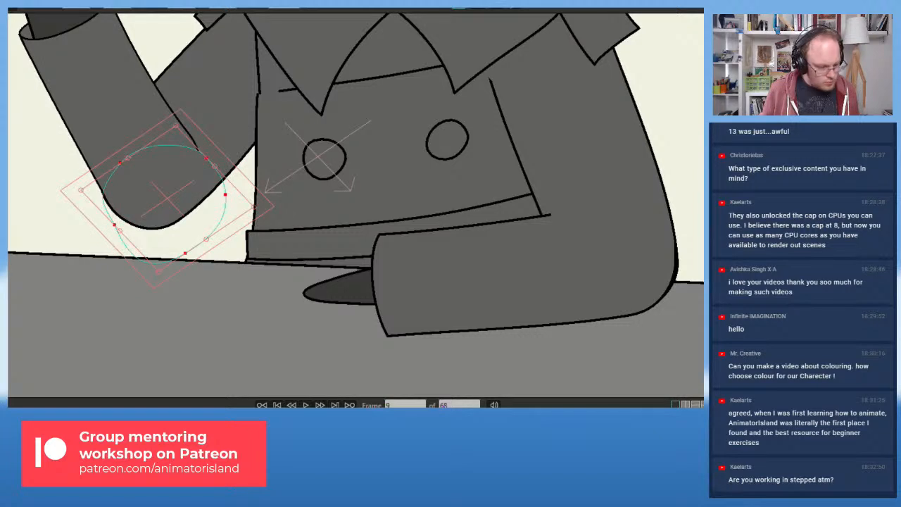
pyautogui.hotkey('ctrl', 'v')
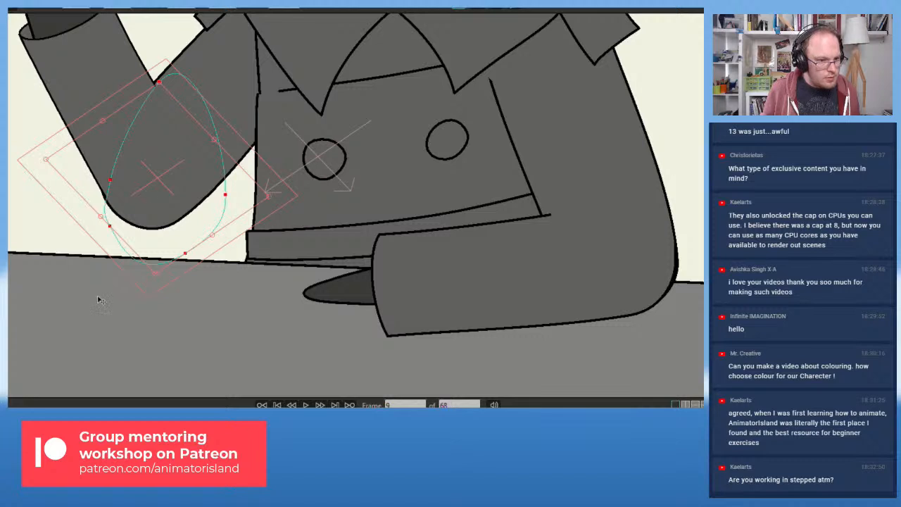
pyautogui.click(16, 101)
pyautogui.moveTo(159, 83); pyautogui.dragTo(161, 93)
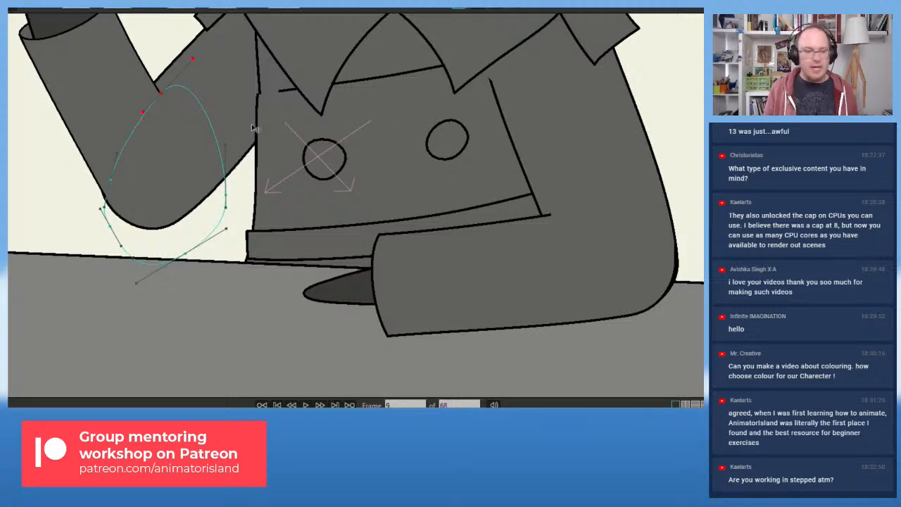
# - At frame 8, raise the elbow patch's upper point to the inner elbow crease
pyautogui.scroll(2, 109, 196)
pyautogui.scroll(-2, 109, 195)
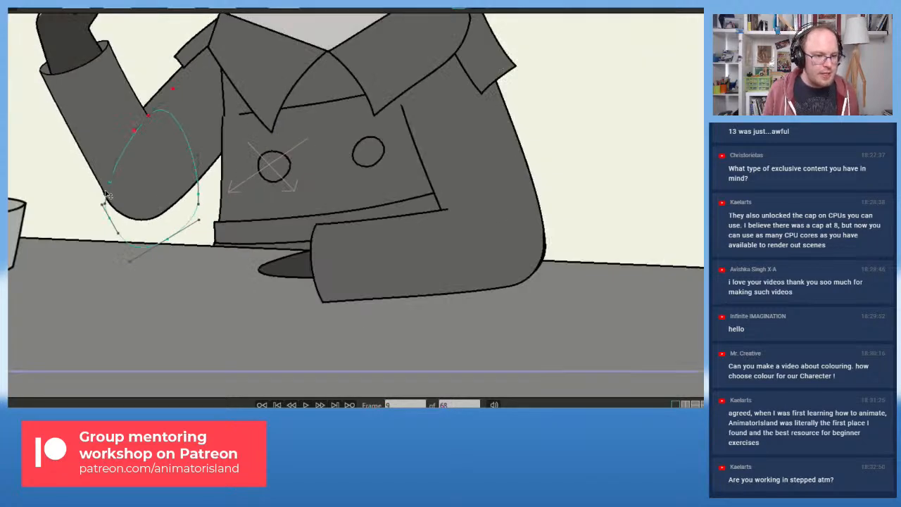
pyautogui.scroll(1, 109, 196)
pyautogui.click(162, 104)
pyautogui.scroll(-1, 55, 128)
pyautogui.scroll(2, 55, 127)
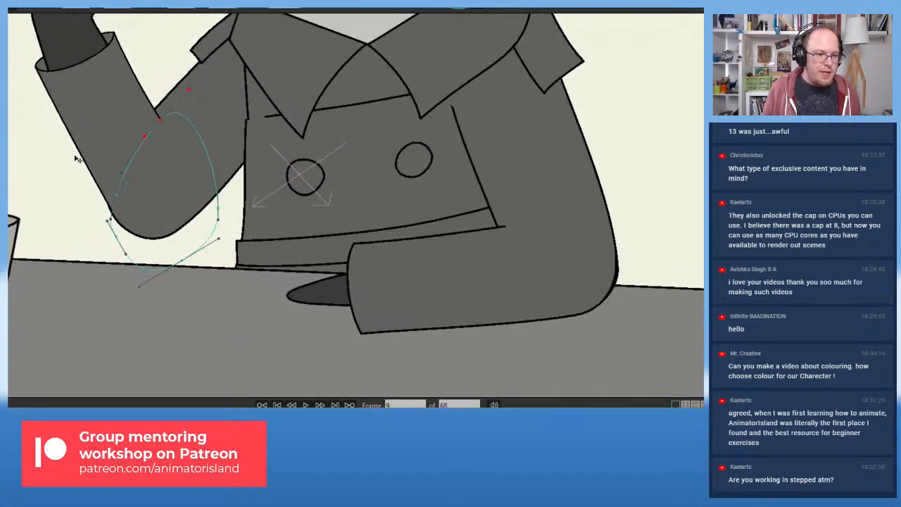
pyautogui.press('Right')
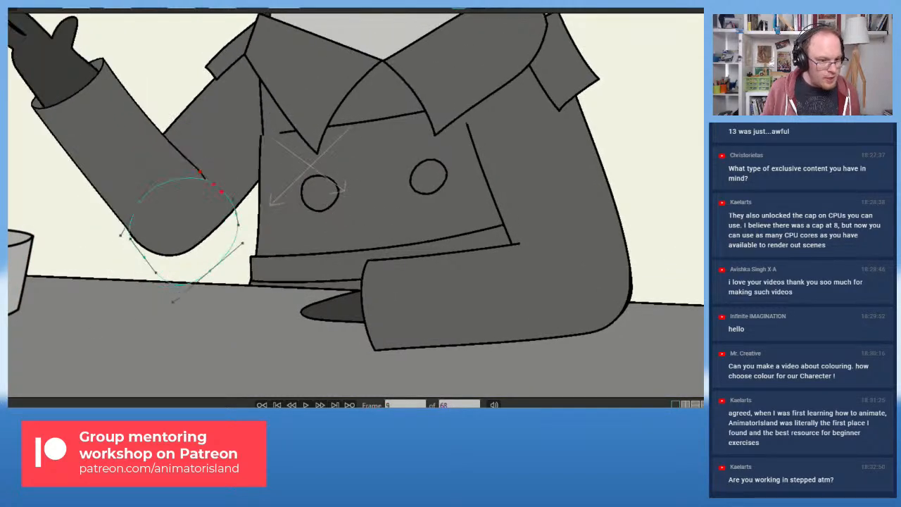
pyautogui.moveTo(214, 185); pyautogui.dragTo(196, 146)
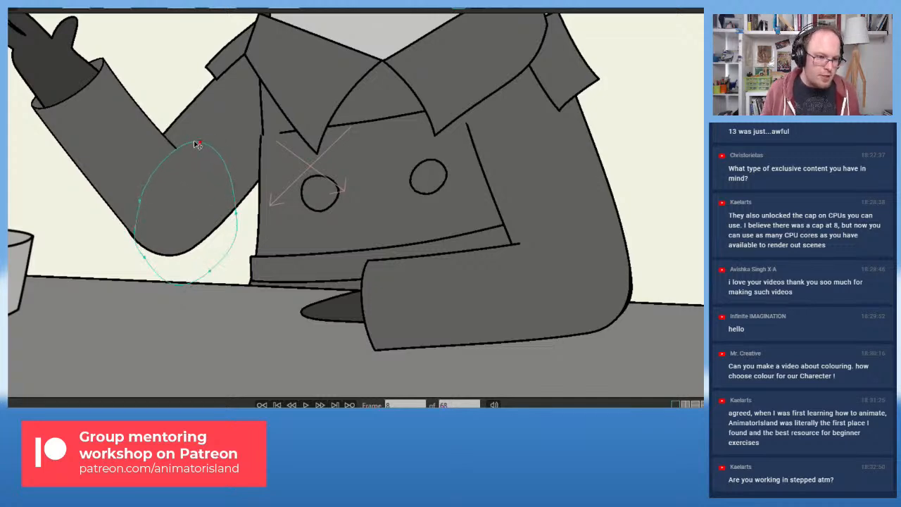
pyautogui.scroll(1, 124, 249)
pyautogui.scroll(-1, 145, 204)
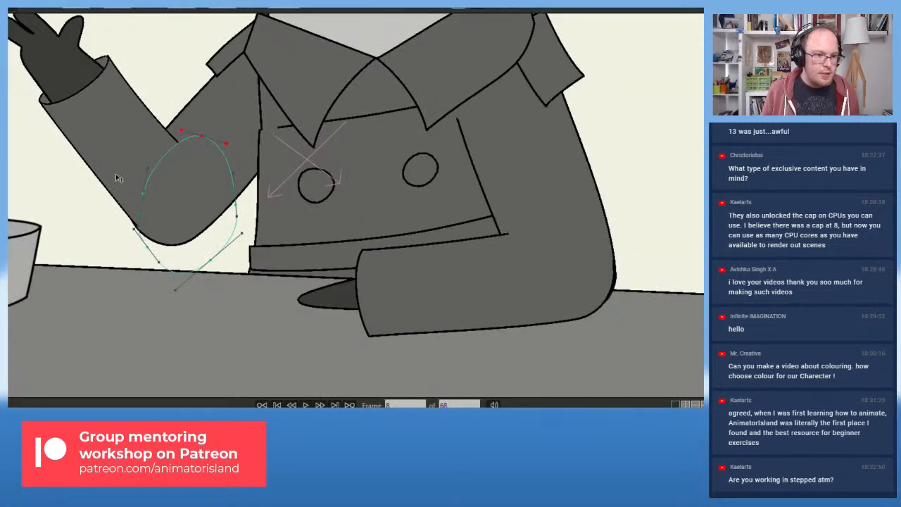
pyautogui.scroll(-3, 119, 177)
pyautogui.moveTo(132, 254); pyautogui.dragTo(130, 226)
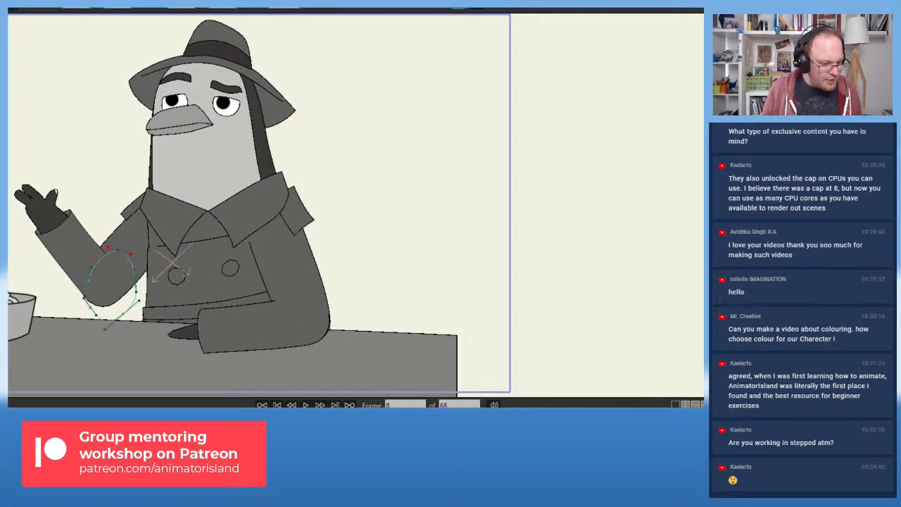
# - Step back and forth through the arm raise, around frames 6 to 13, to examine the elbow patch's fit in the sleeve
pyautogui.press('Left')
pyautogui.press('Left')
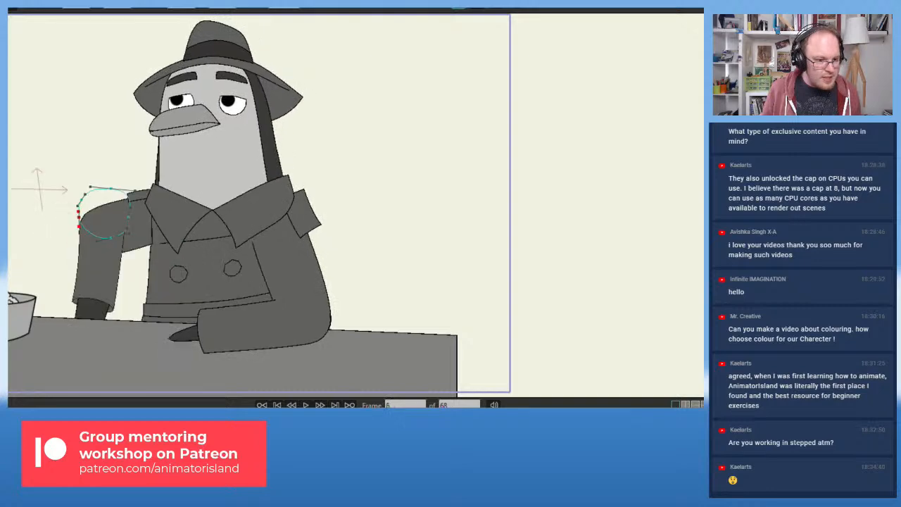
pyautogui.press('Right')
pyautogui.press('Right')
pyautogui.press('Right')
pyautogui.press('Left')
pyautogui.press('Left')
pyautogui.press('Left')
pyautogui.press('Left')
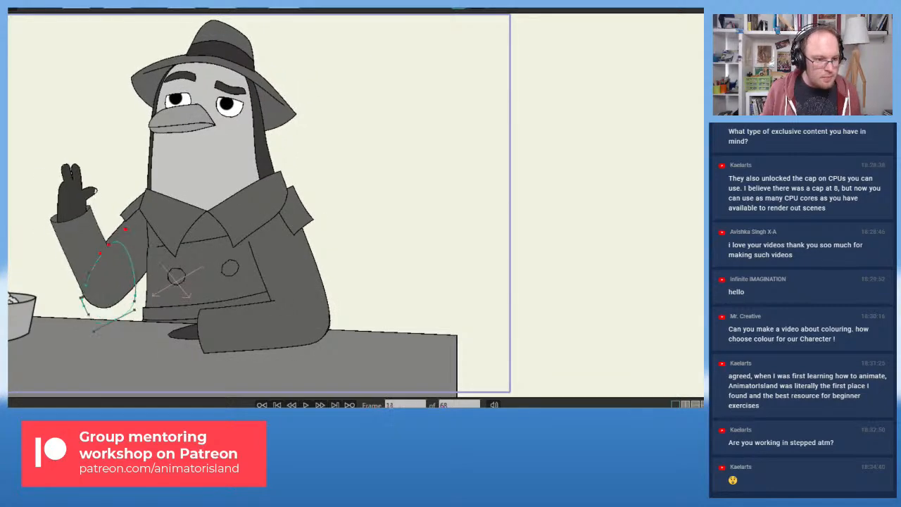
pyautogui.press('Right')
pyautogui.press('Right')
pyautogui.press('Left')
pyautogui.press('Left')
pyautogui.press('Left')
pyautogui.press('Left')
pyautogui.press('Left')
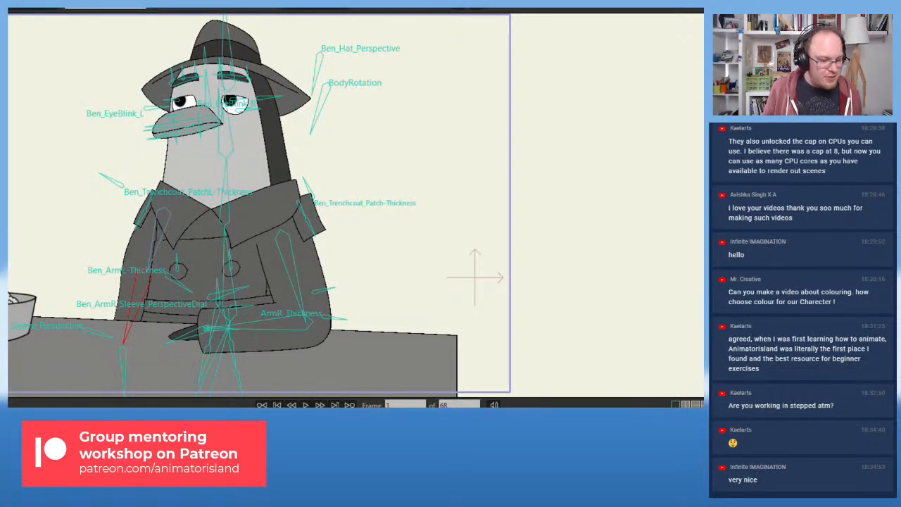
# - Play the animation from its opening frames several times, with the whole scene in view, to review the arm raise
pyautogui.click(305, 405)
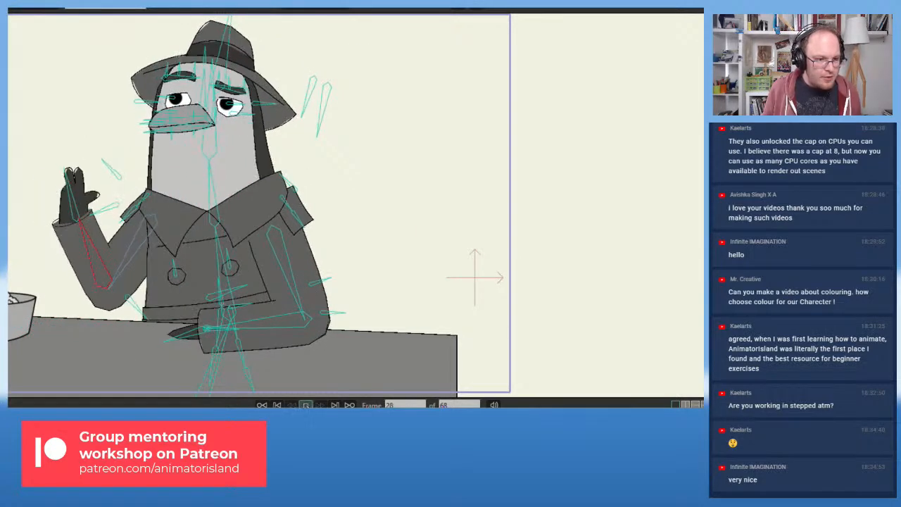
pyautogui.press('space')
pyautogui.hotkey('shift', 'Left')
pyautogui.moveTo(63, 192); pyautogui.dragTo(266, 206)
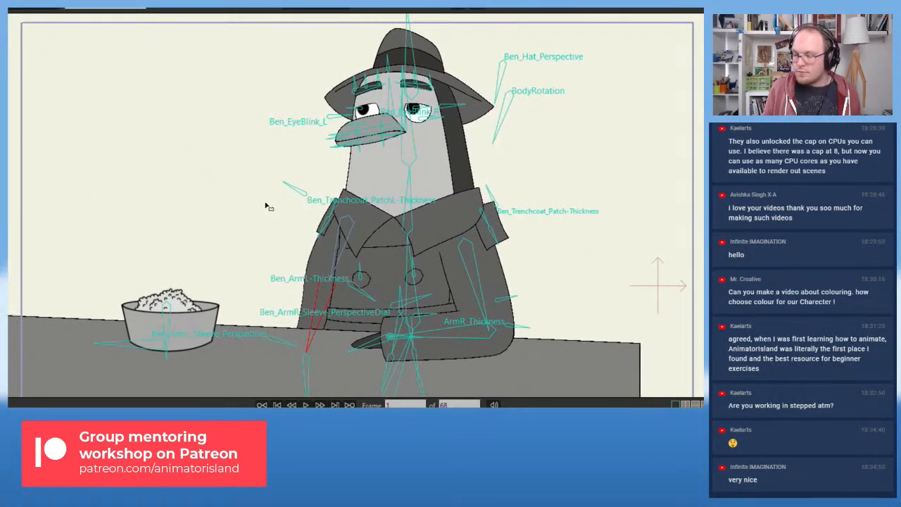
pyautogui.press('space')
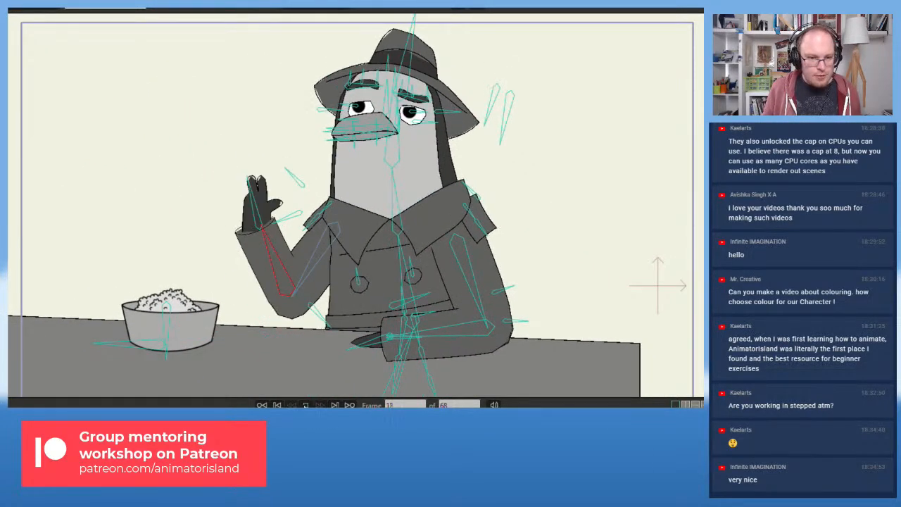
pyautogui.press('space')
pyautogui.hotkey('alt', 'Left')
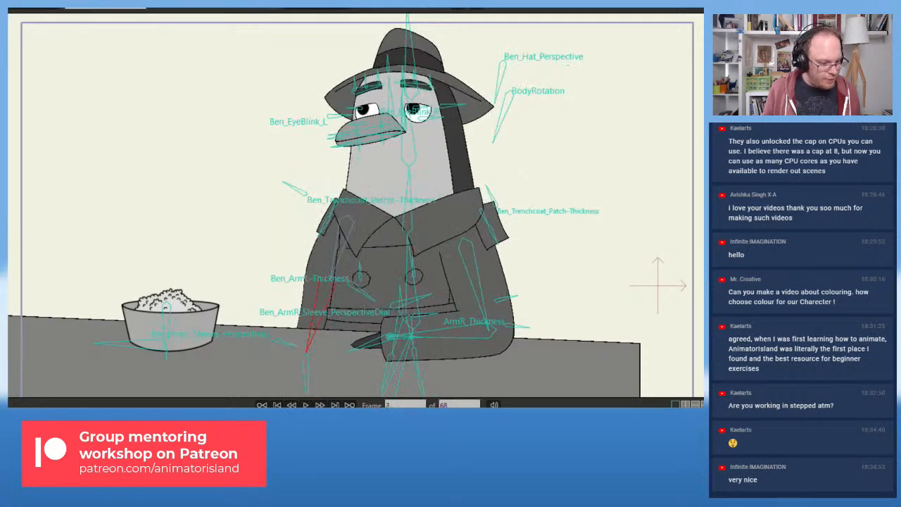
pyautogui.click(306, 405)
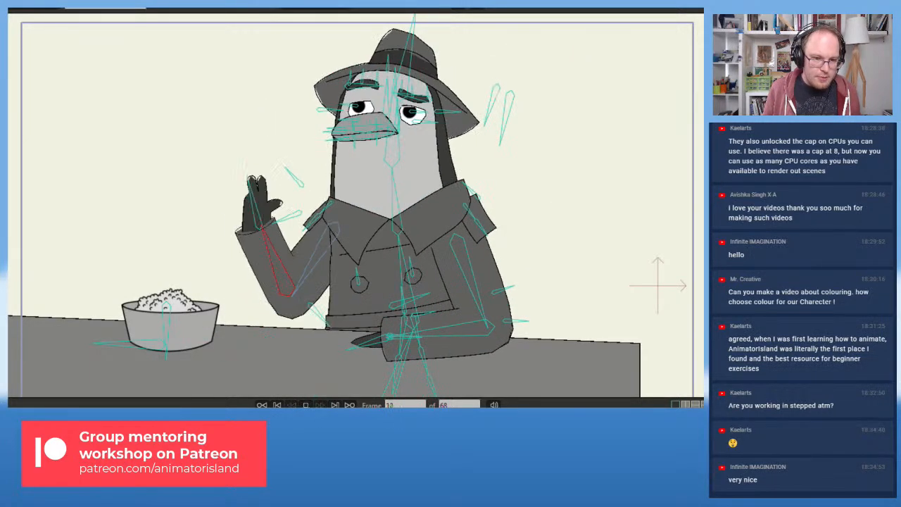
pyautogui.press('space')
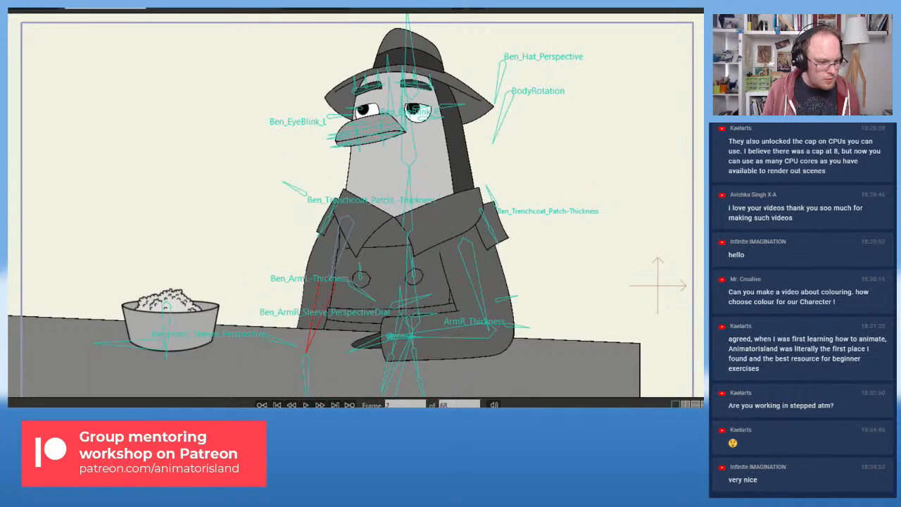
pyautogui.press('space')
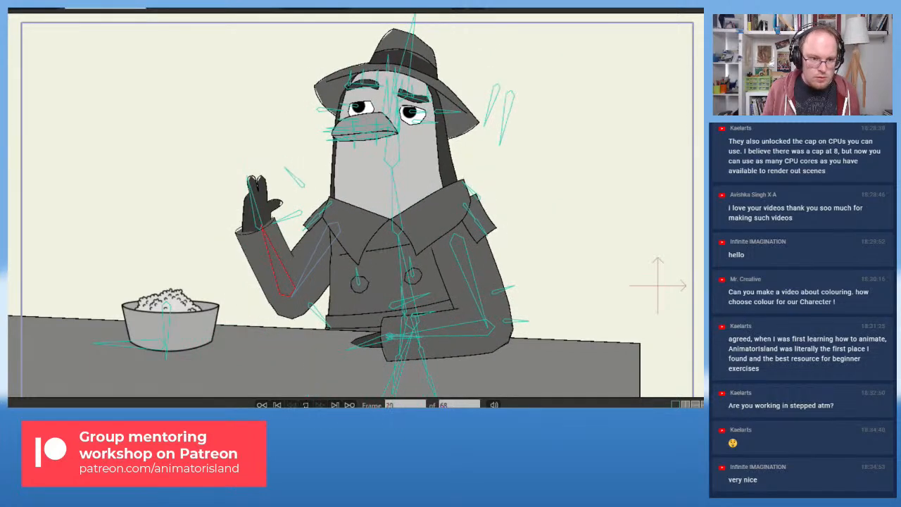
pyautogui.press('space')
pyautogui.hotkey('shift', 'Left')
# - Step forward and back through the opening frames to examine the arm raise pose by pose
pyautogui.press('Right')
pyautogui.press('Right')
pyautogui.press('Right')
pyautogui.press('Right')
pyautogui.press('Right')
pyautogui.press('Right')
pyautogui.press('Right')
pyautogui.press('Right')
pyautogui.press('Right')
pyautogui.press('Right')
pyautogui.press('Left')
pyautogui.press('Left')
pyautogui.press('Left')
pyautogui.press('Left')
pyautogui.press('Left')
pyautogui.press('Left')
pyautogui.press('Left')
pyautogui.press('Left')
pyautogui.press('Left')
pyautogui.press('Left')
pyautogui.press('Left')
pyautogui.press('Right')
pyautogui.press('Right')
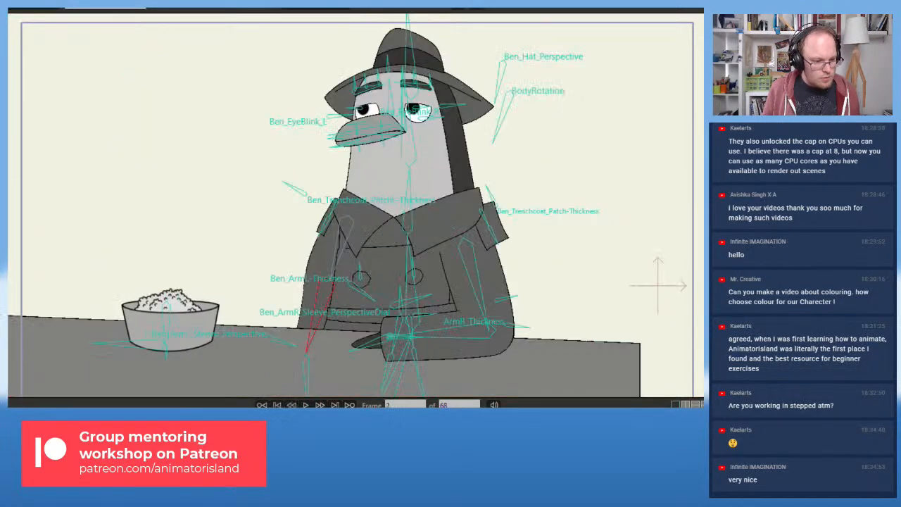
# - Replay the opening of the animation repeatedly to judge the timing of the head and arm movement
pyautogui.click(309, 405)
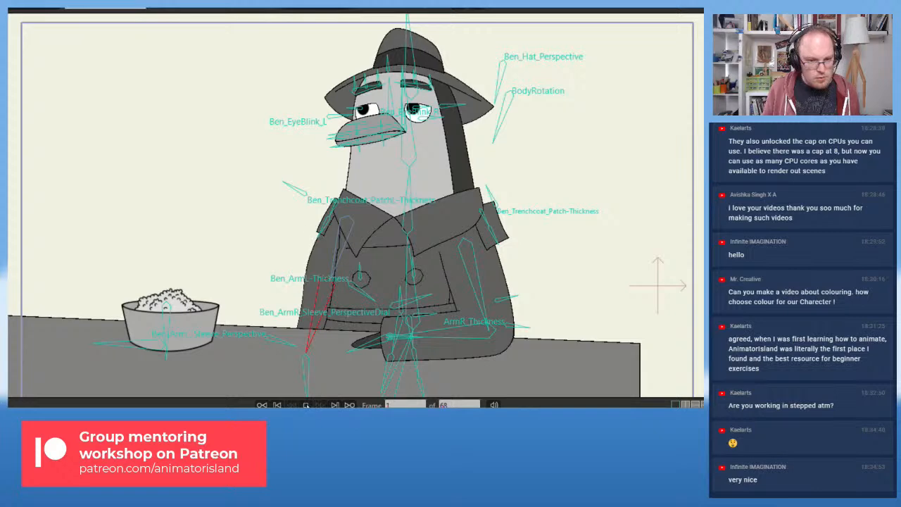
pyautogui.click(308, 404)
pyautogui.hotkey('shift', 'Left')
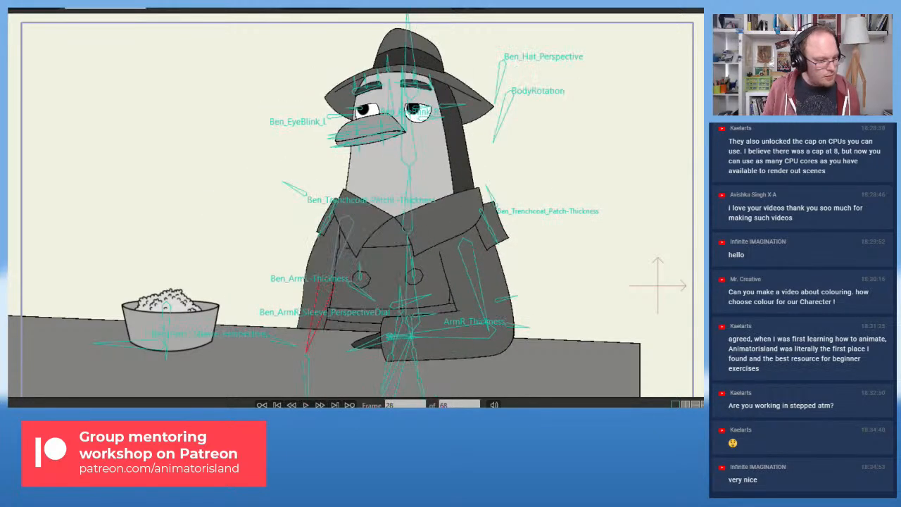
pyautogui.click(307, 404)
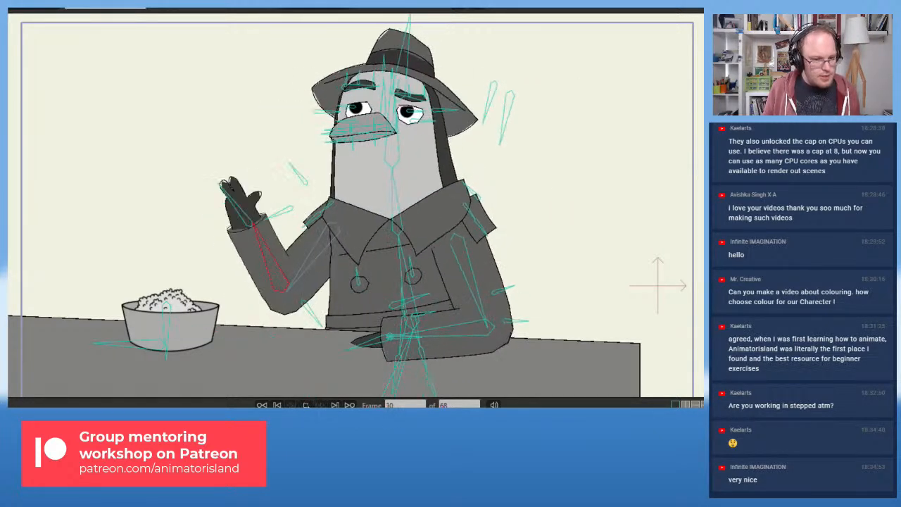
pyautogui.click(307, 404)
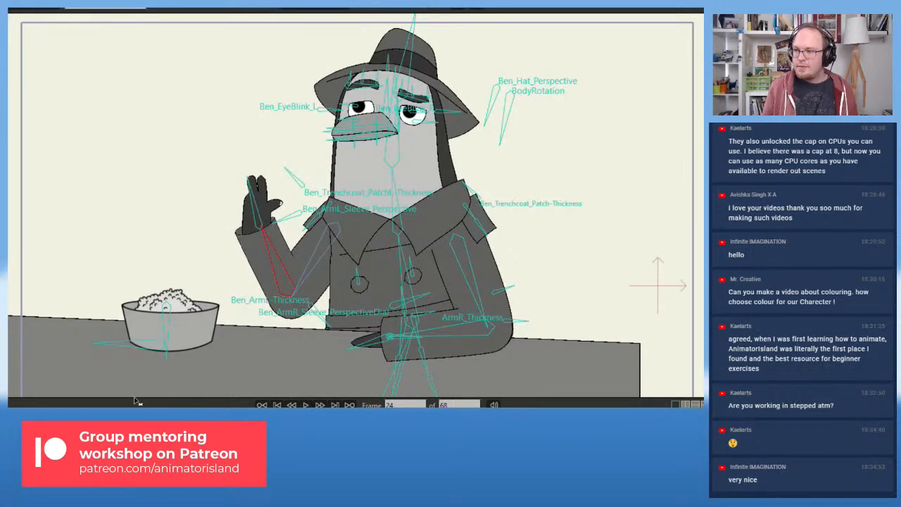
pyautogui.hotkey('shift', 'Left')
pyautogui.click(307, 405)
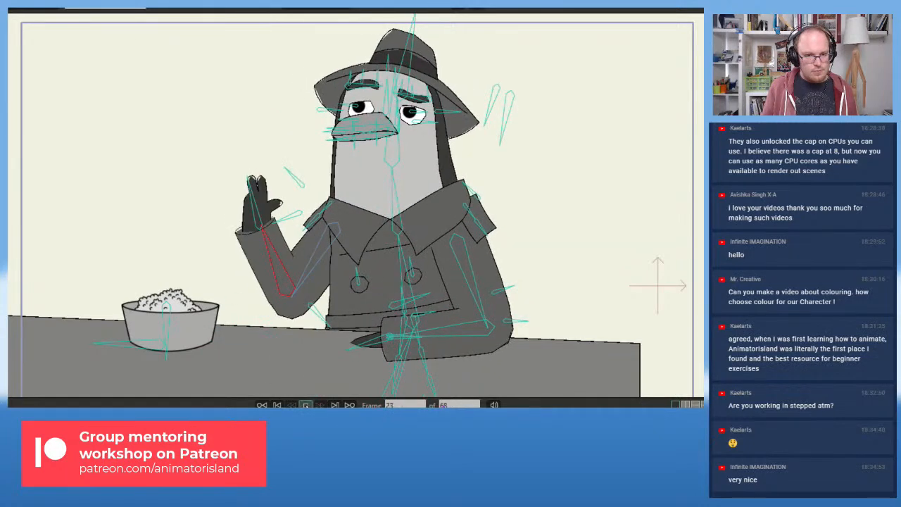
pyautogui.press('space')
pyautogui.hotkey('shift', 'Left')
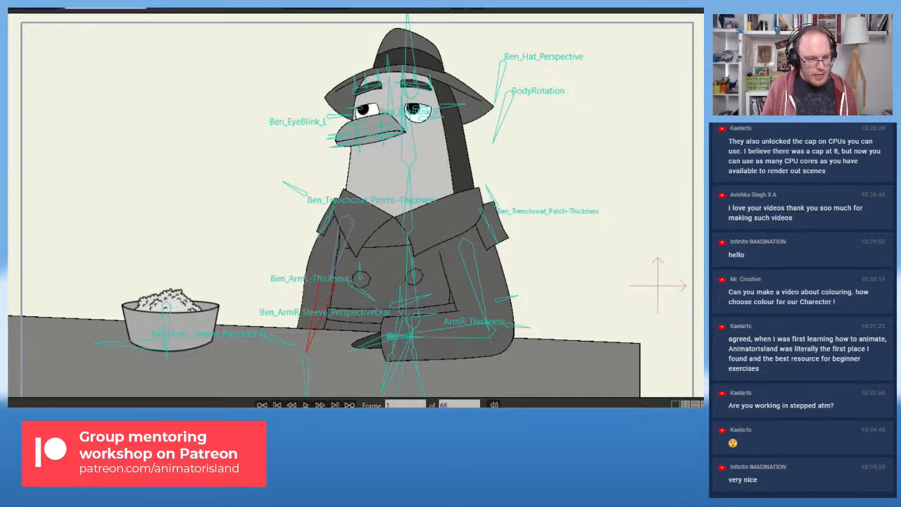
pyautogui.press('space')
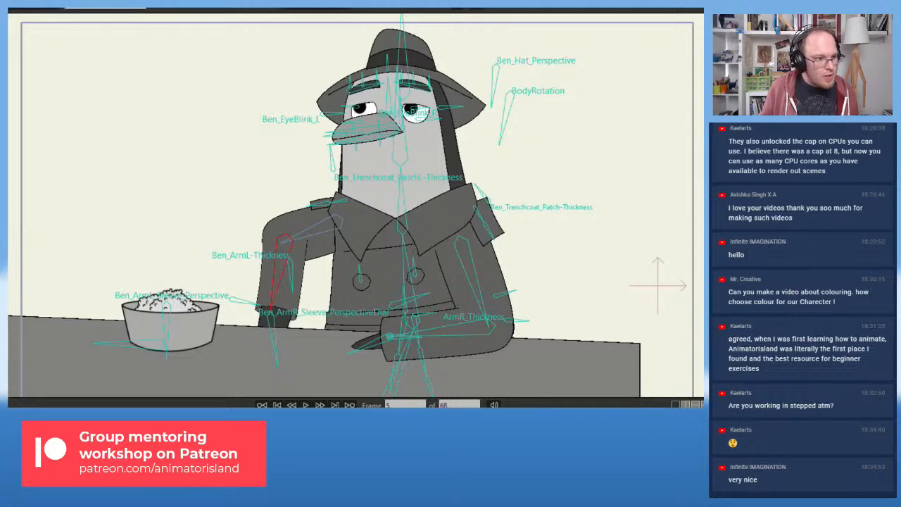
# - At frame 5, select the penguin's head bone and tilt it slightly toward the bowl
pyautogui.scroll(3, 442, 169)
pyautogui.moveTo(440, 167); pyautogui.dragTo(438, 167)
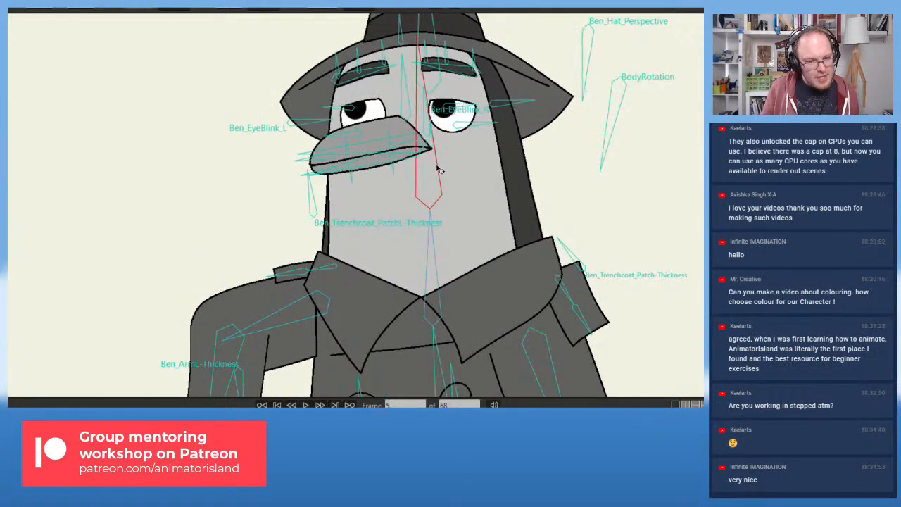
pyautogui.scroll(-5, 438, 167)
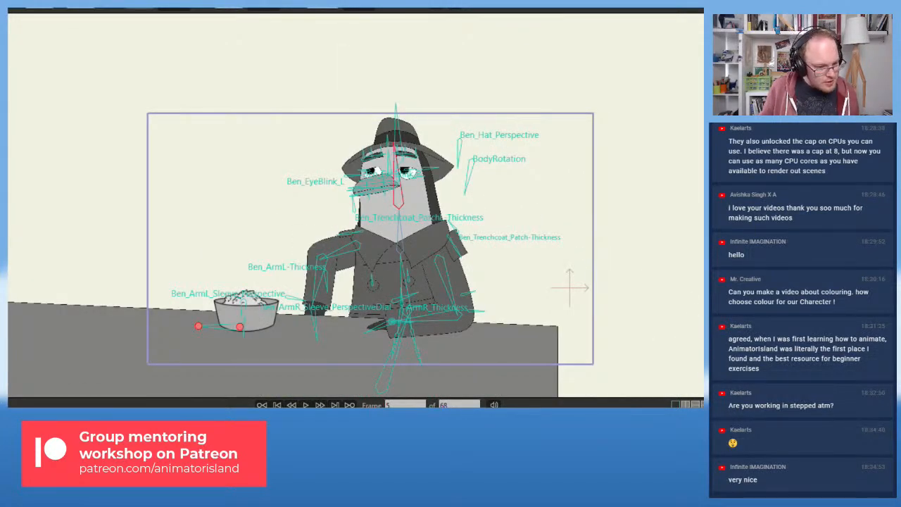
# - Step through the frames around the arm raise to examine how the head moves between poses
pyautogui.press('Left')
pyautogui.press('Right')
pyautogui.press('Right')
pyautogui.press('Right')
pyautogui.press('Right')
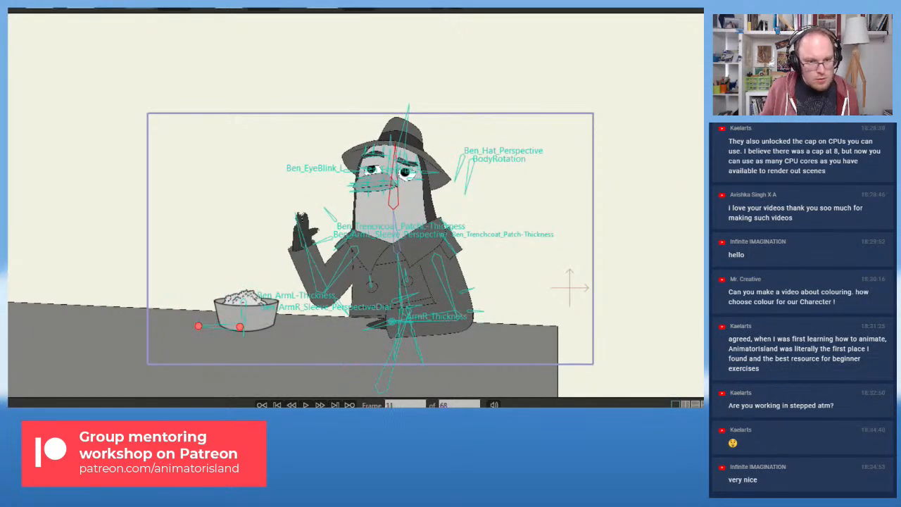
pyautogui.press('Right')
pyautogui.press('Left')
pyautogui.press('Left')
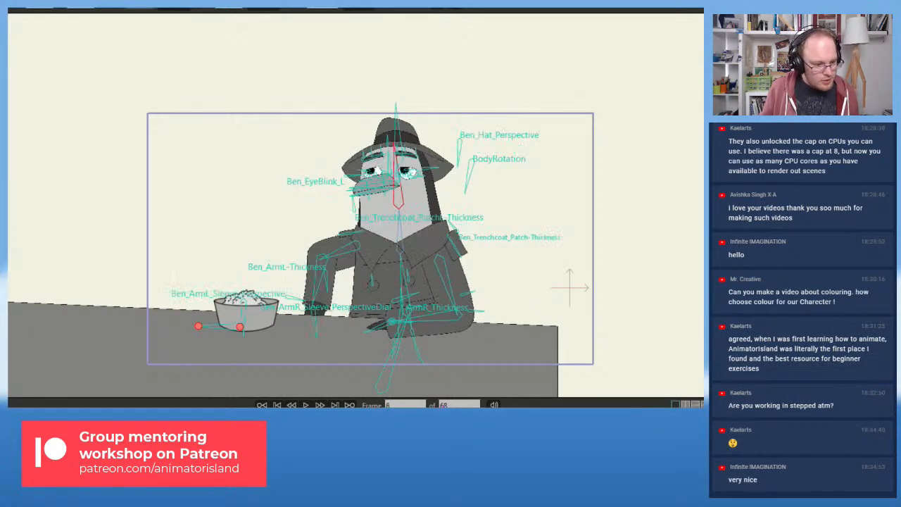
pyautogui.press('Right')
pyautogui.press('Right')
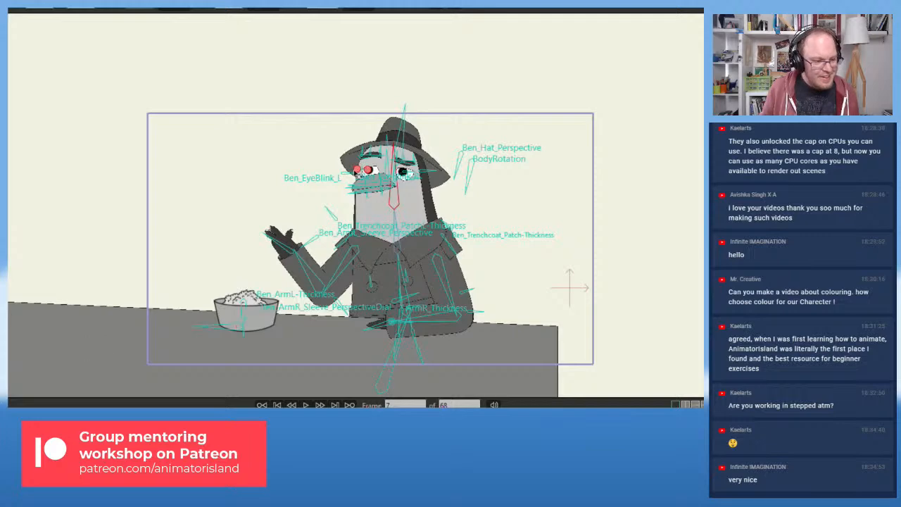
# - At frame 7, tilt the head bone slightly toward the raised hand and check it against the following frames
pyautogui.scroll(3, 398, 155)
pyautogui.moveTo(396, 220); pyautogui.dragTo(395, 219)
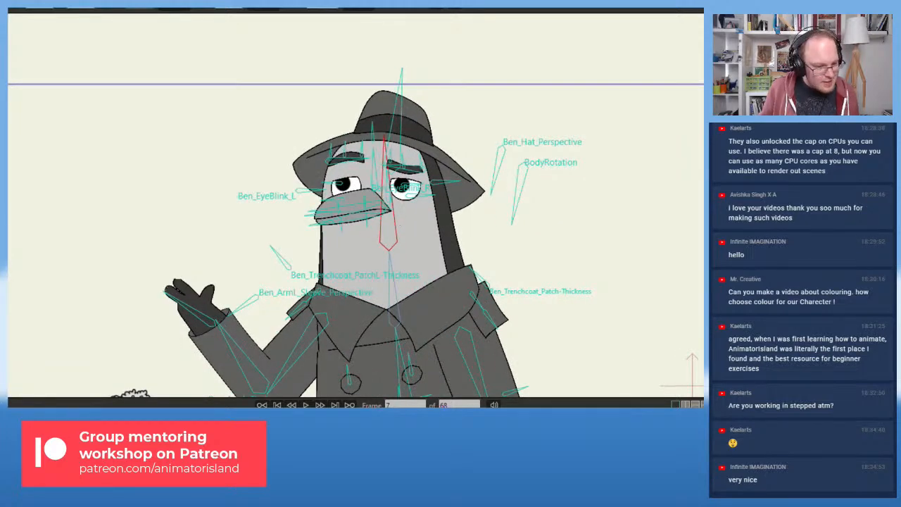
pyautogui.press('Right')
pyautogui.press('Right')
pyautogui.press('Right')
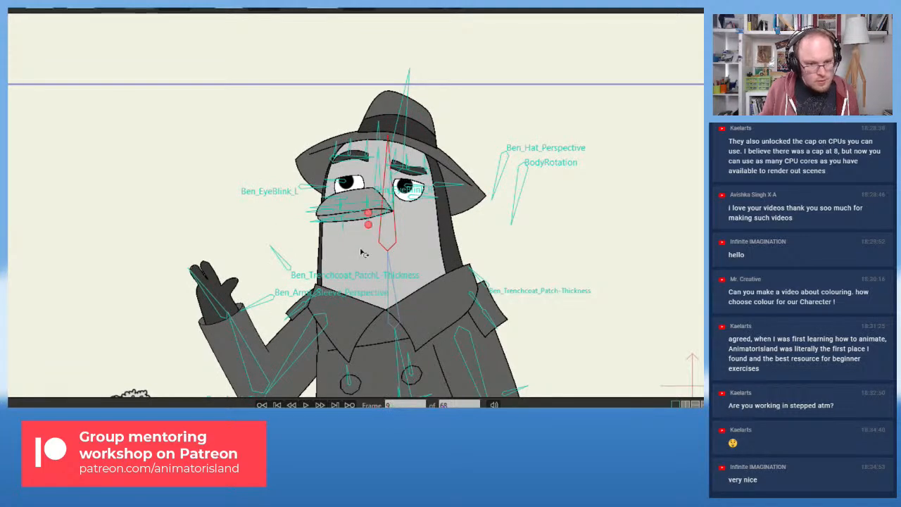
pyautogui.press('Left')
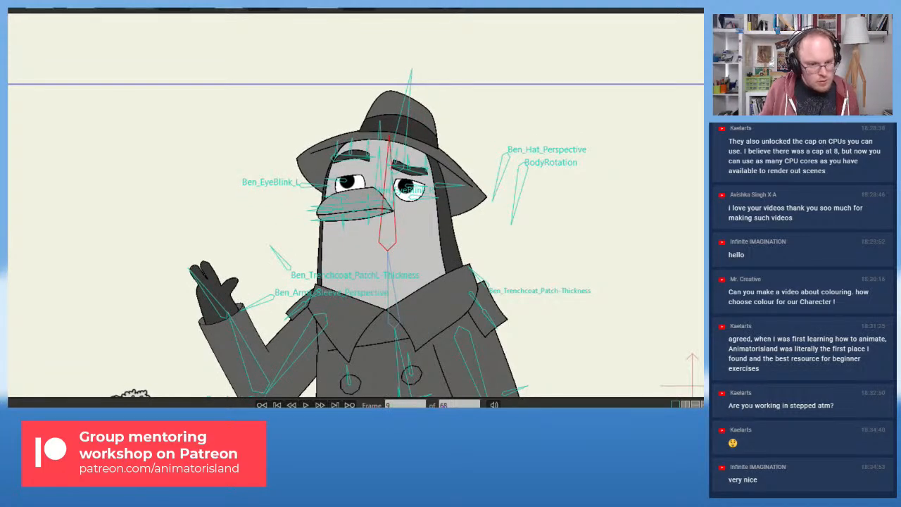
# - Step back to the rest pose and forward through the opening frames to examine the head's tilt
pyautogui.press('Left')
pyautogui.press('Left')
pyautogui.press('Left')
pyautogui.press('Left')
pyautogui.press('Left')
pyautogui.press('Left')
pyautogui.press('Left')
pyautogui.press('Left')
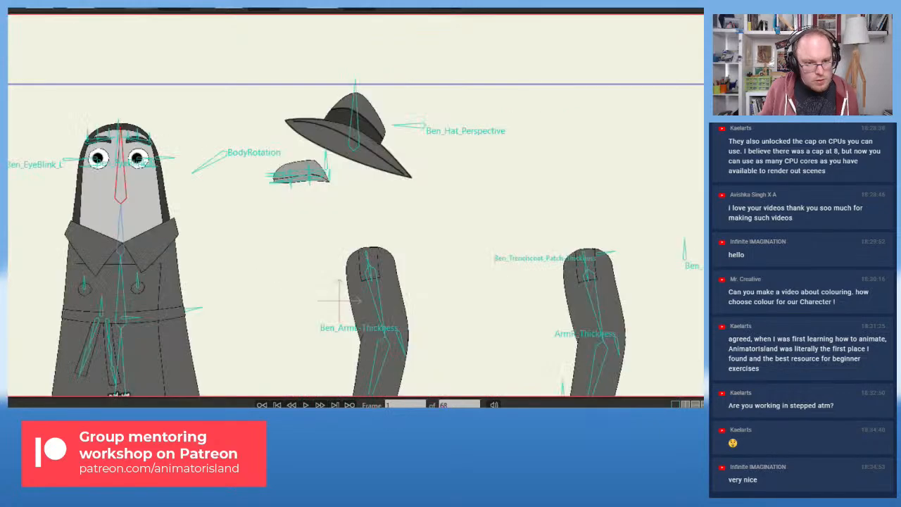
pyautogui.press('Right')
pyautogui.press('Right')
pyautogui.press('Right')
pyautogui.press('Right')
pyautogui.press('Right')
pyautogui.press('Right')
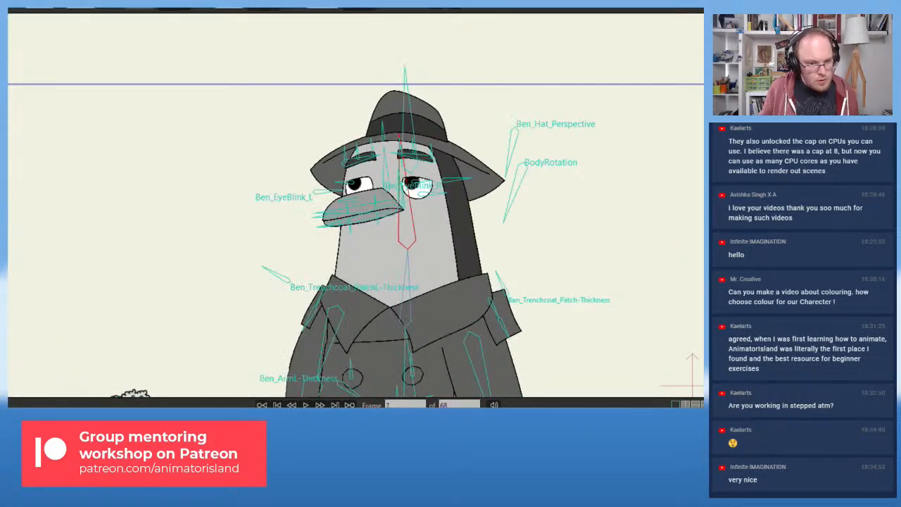
# - At frame 4, rotate the head bone slightly toward the bowl
pyautogui.press('Left')
pyautogui.press('Left')
pyautogui.press('Left')
pyautogui.press('Left')
pyautogui.moveTo(408, 217); pyautogui.dragTo(405, 222)
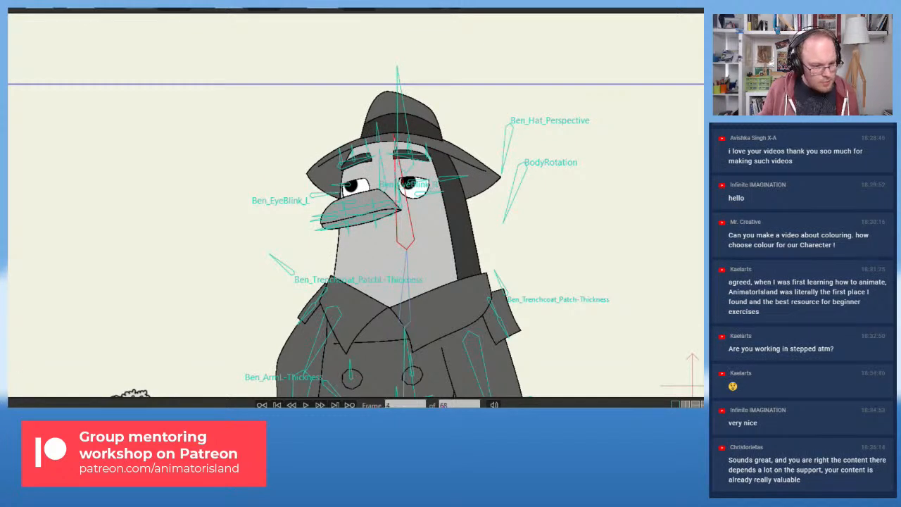
# - At frame 5, rotate the head bone very slightly and check its tilt against the following frames up to frame 13
pyautogui.press('Right')
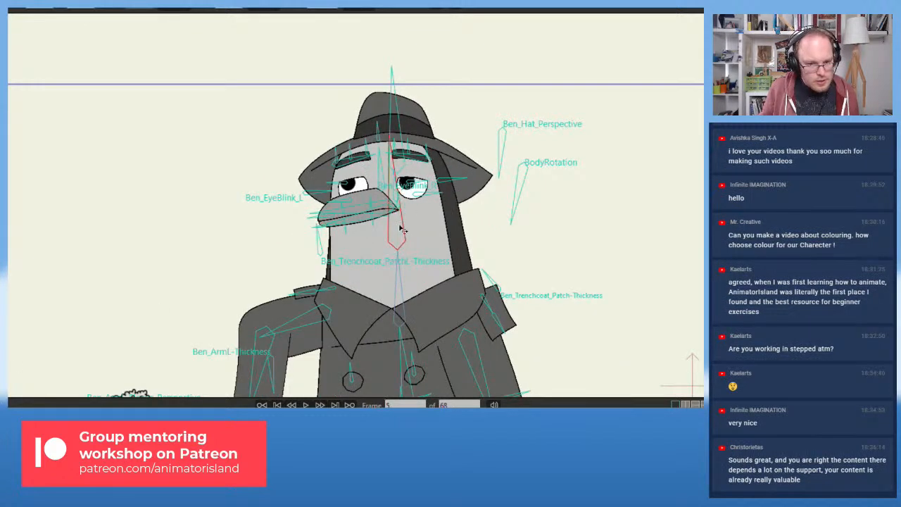
pyautogui.moveTo(399, 226); pyautogui.dragTo(397, 227)
pyautogui.press('Right')
pyautogui.press('Right')
pyautogui.press('Right')
pyautogui.press('Right')
pyautogui.press('Right')
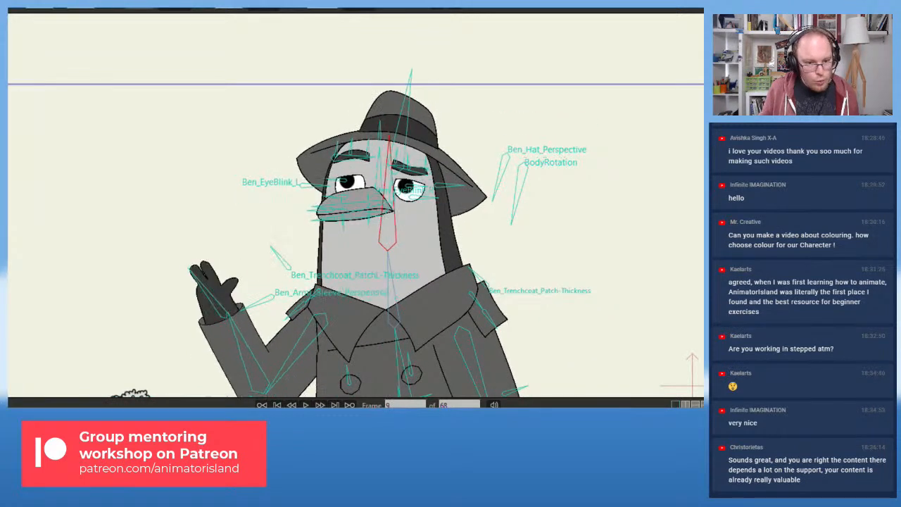
pyautogui.press('Right')
pyautogui.press('Right')
pyautogui.press('Right')
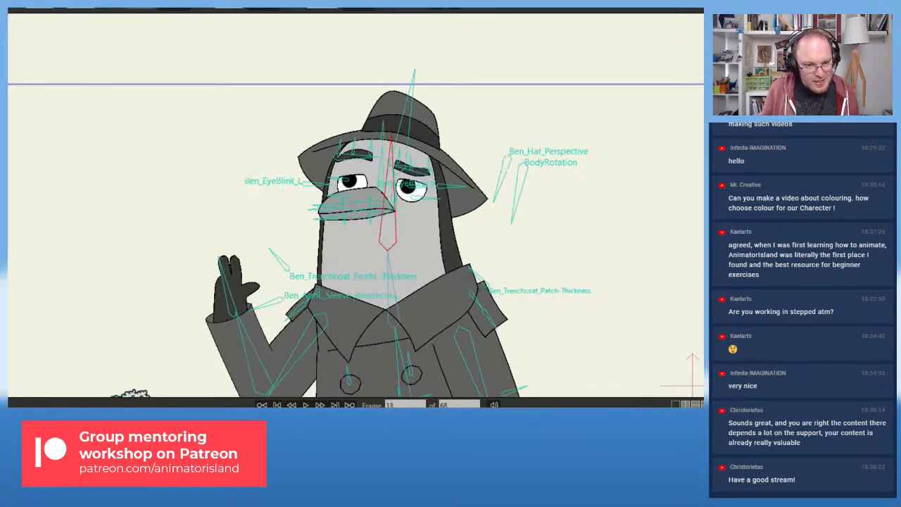
# - Step backward and forward through the arm-raise frames to examine the head's tilt, and return to frame 1
pyautogui.press('Left')
pyautogui.press('Left')
pyautogui.press('Left')
pyautogui.press('Left')
pyautogui.press('Left')
pyautogui.press('Left')
pyautogui.press('Left')
pyautogui.press('Left')
pyautogui.press('Left')
pyautogui.press('Left')
pyautogui.press('Right')
pyautogui.press('Right')
pyautogui.press('Right')
pyautogui.press('Right')
pyautogui.press('Right')
pyautogui.press('Right')
pyautogui.press('Right')
pyautogui.press('Right')
pyautogui.press('Right')
pyautogui.press('Right')
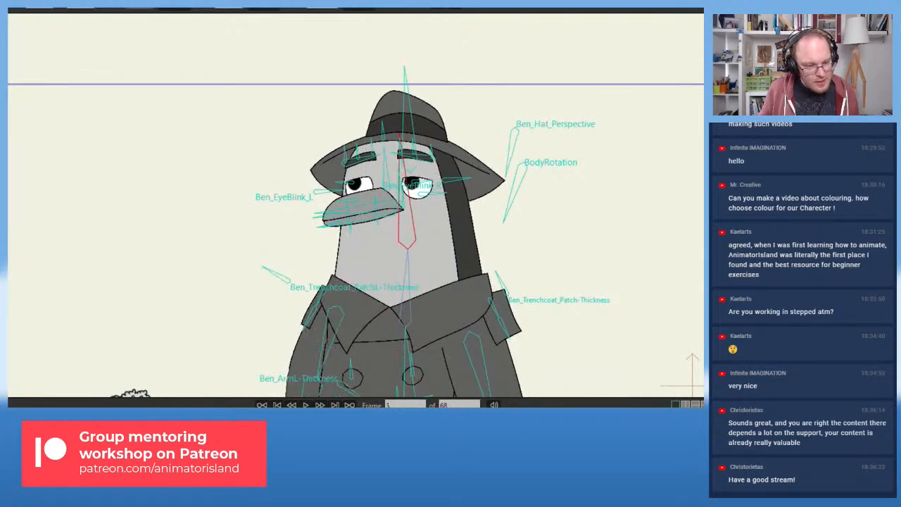
pyautogui.hotkey('shift', 'Left')
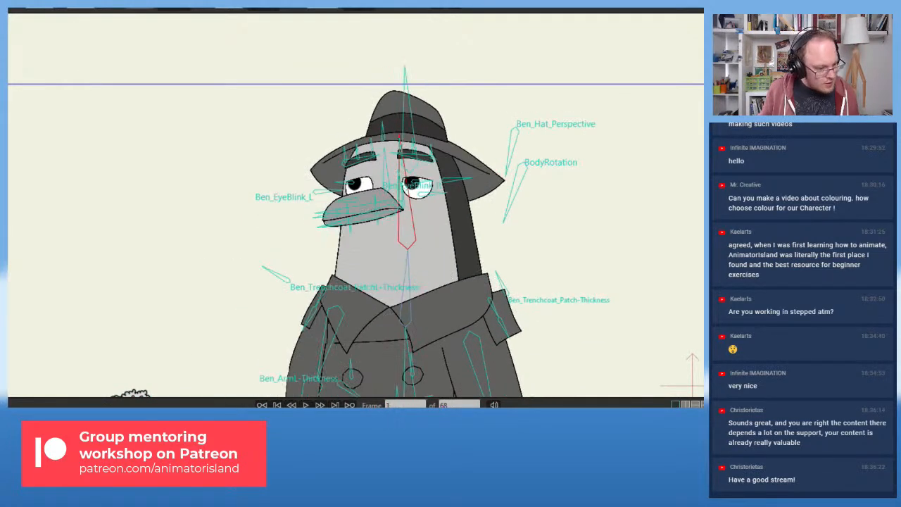
# - Play the animation repeatedly from frame 1 to review the arm raise and head movement with the bowl in view
pyautogui.scroll(-5, 155, 194)
pyautogui.moveTo(157, 191); pyautogui.dragTo(153, 95)
pyautogui.scroll(2, 152, 96)
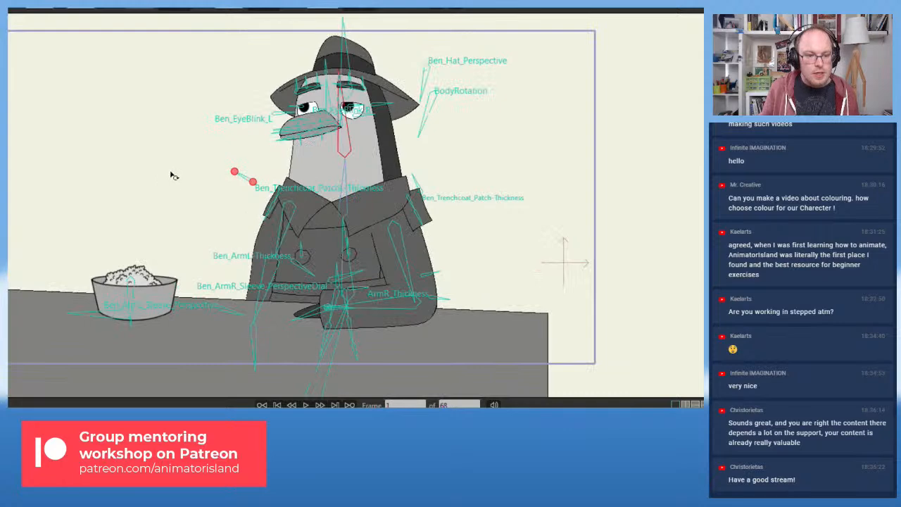
pyautogui.press('space')
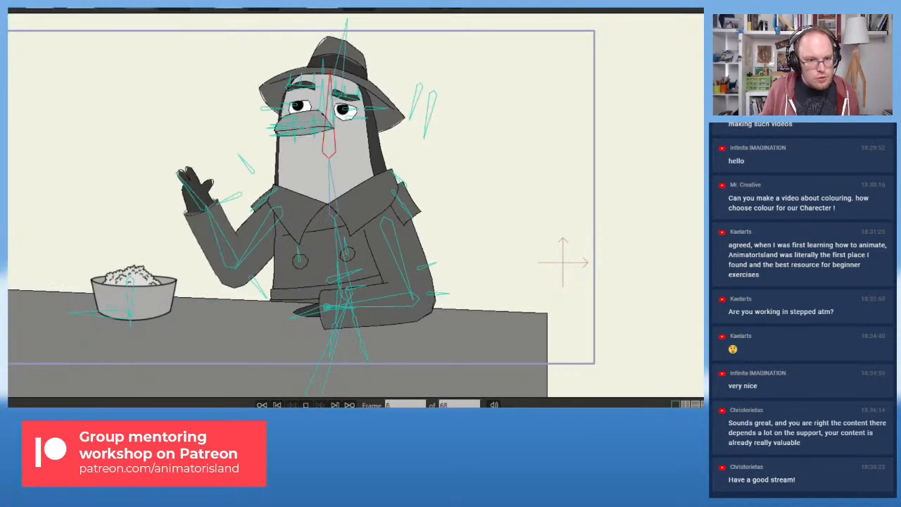
pyautogui.press('space')
pyautogui.hotkey('shift', 'Left')
pyautogui.press('Right')
pyautogui.hotkey('shift', 'Left')
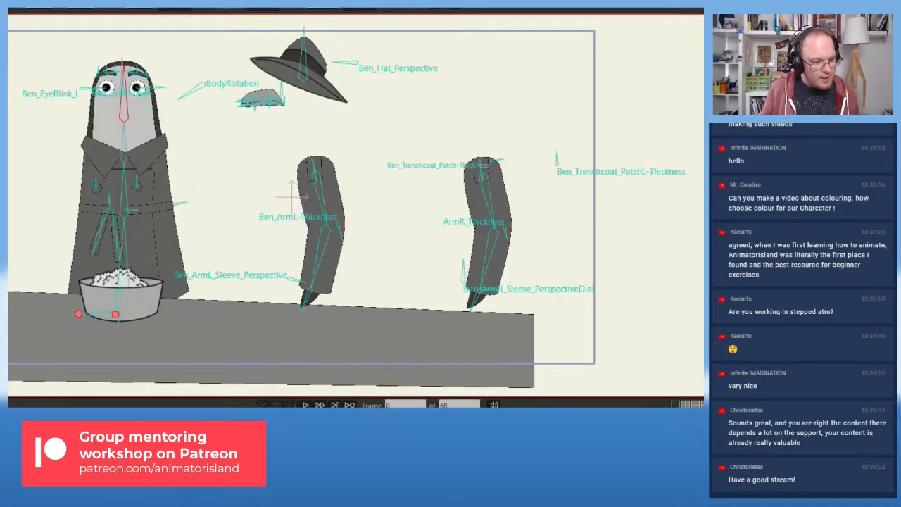
pyautogui.press('Right')
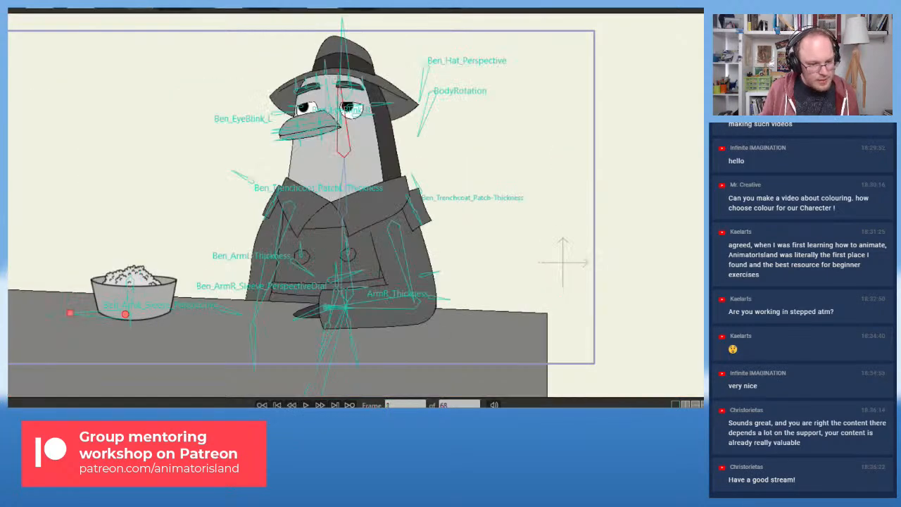
pyautogui.press('space')
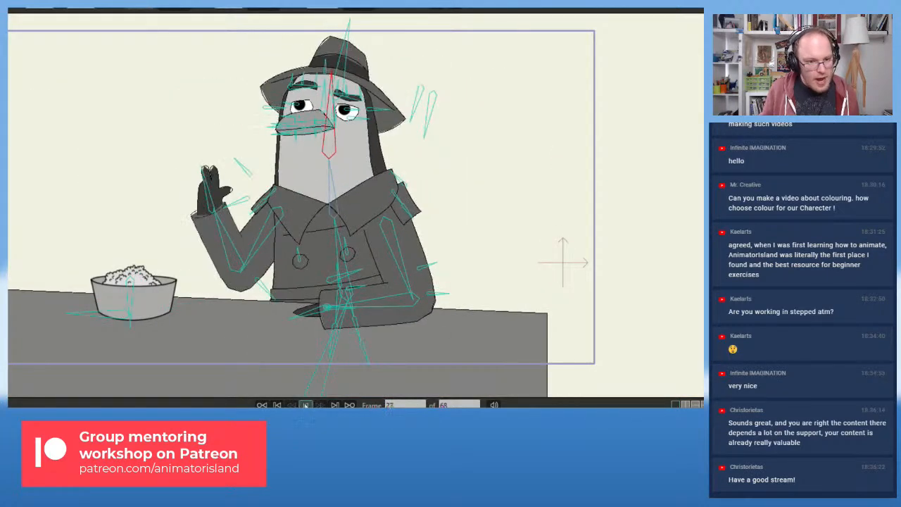
pyautogui.press('space')
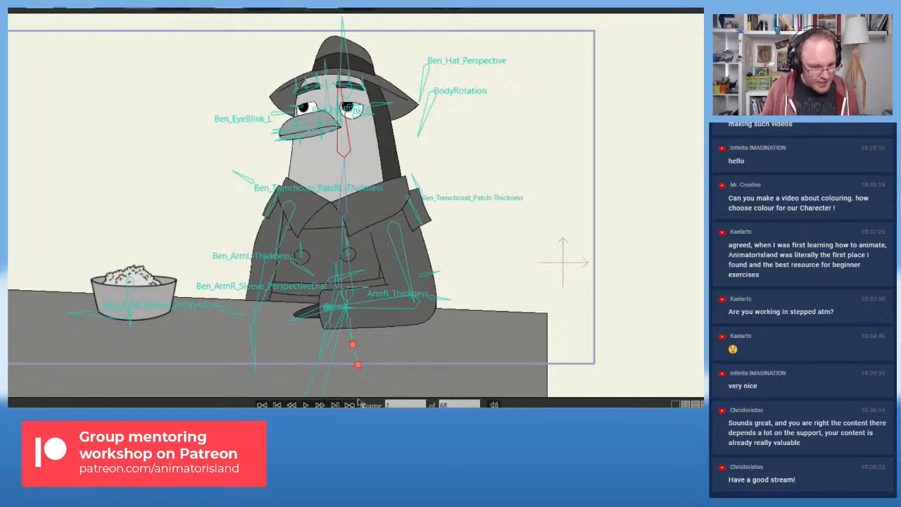
pyautogui.press('space')
pyautogui.press('space')
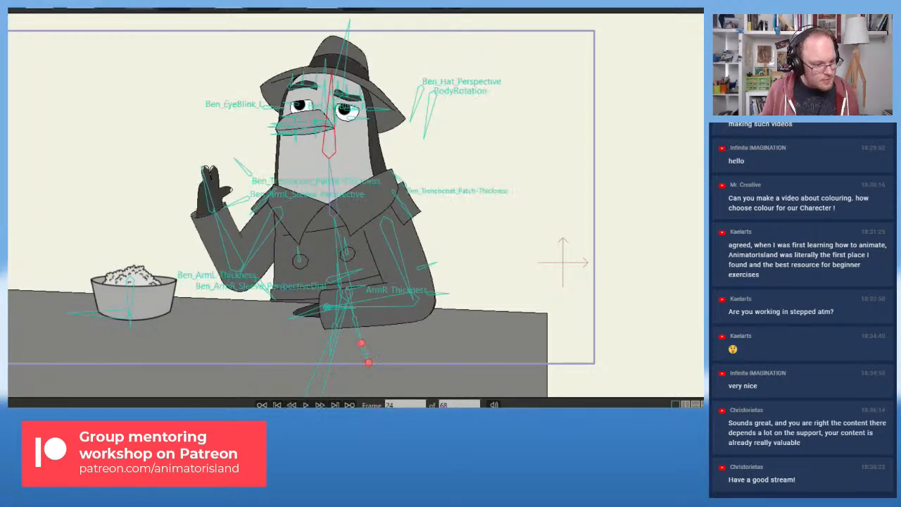
pyautogui.press('space')
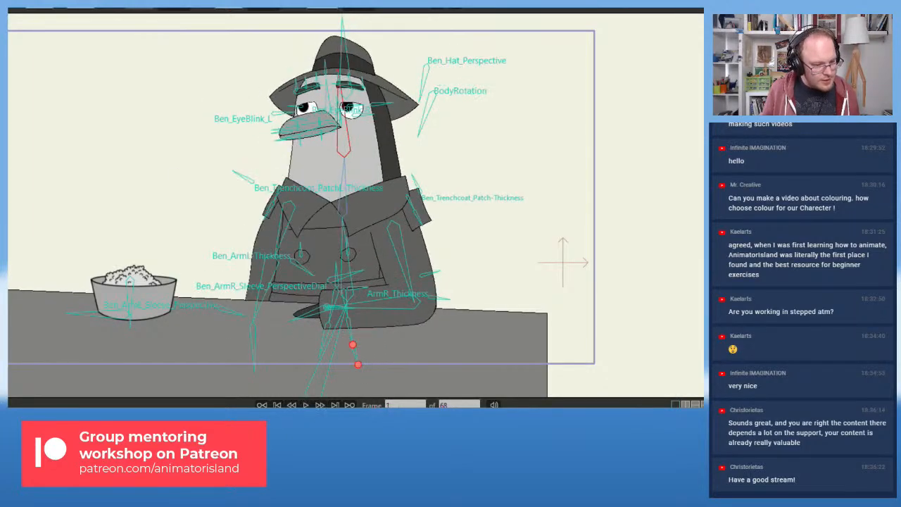
pyautogui.click(306, 404)
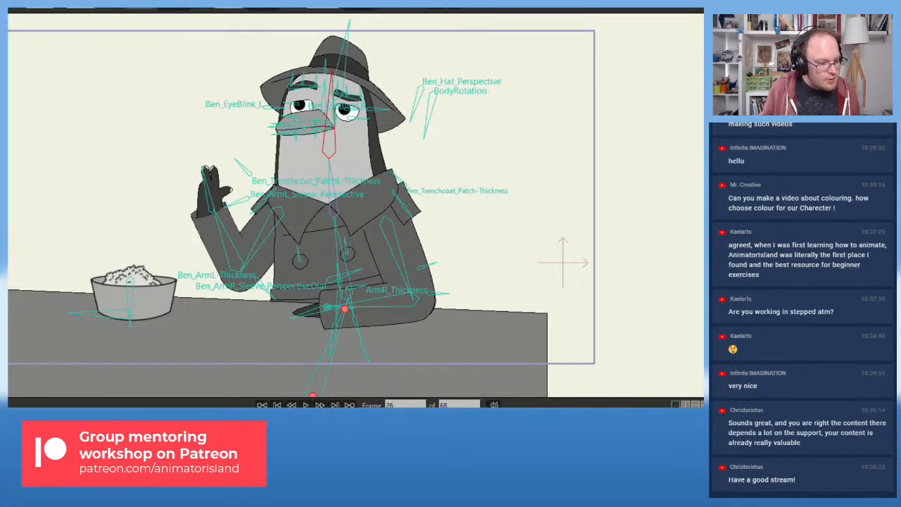
pyautogui.hotkey('shift', 'Left')
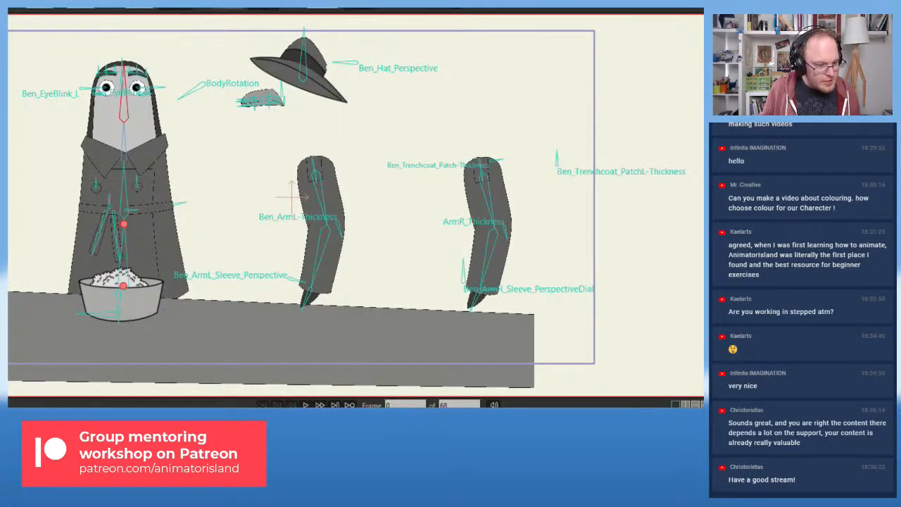
pyautogui.press('Right')
pyautogui.press('space')
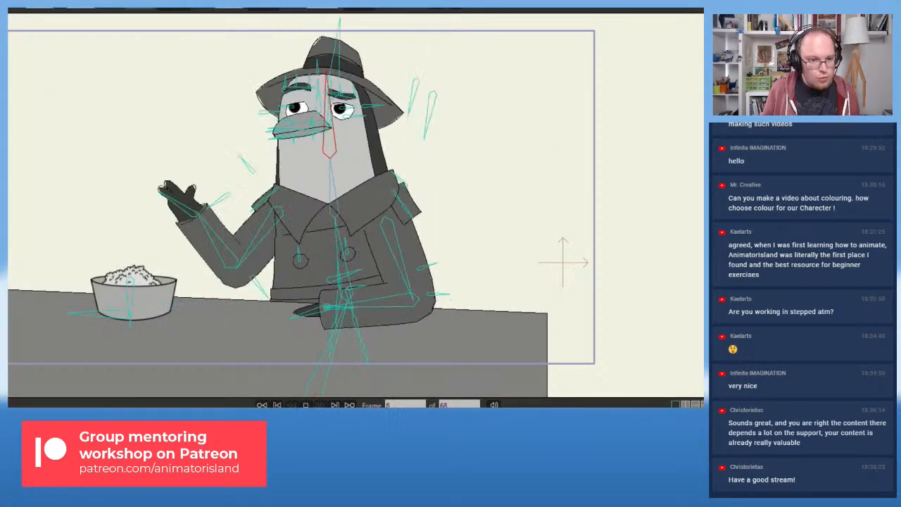
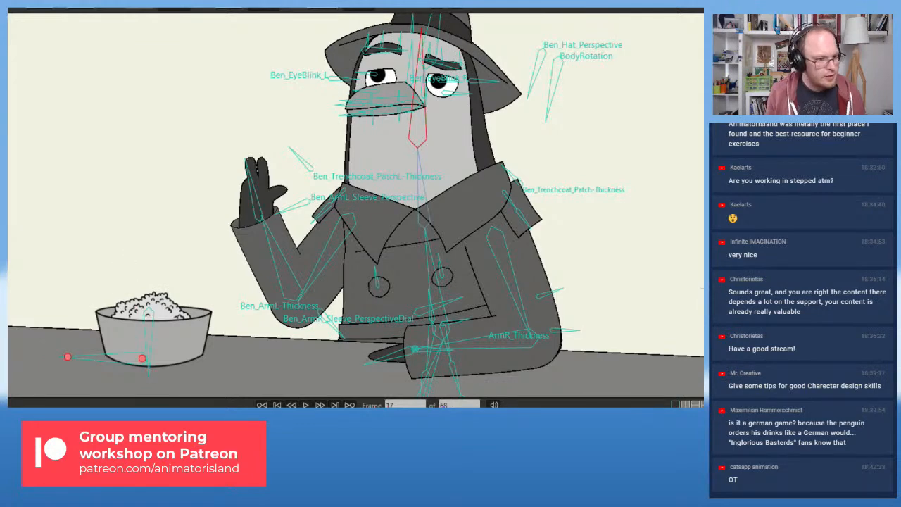
# - Select the Ben_ArmL_Hand_Three-Fingers layer at frame 17 and examine its opening keyframes from frame 1
pyautogui.keyDown('alt'); pyautogui.rightClick(265, 188); pyautogui.keyUp('alt')
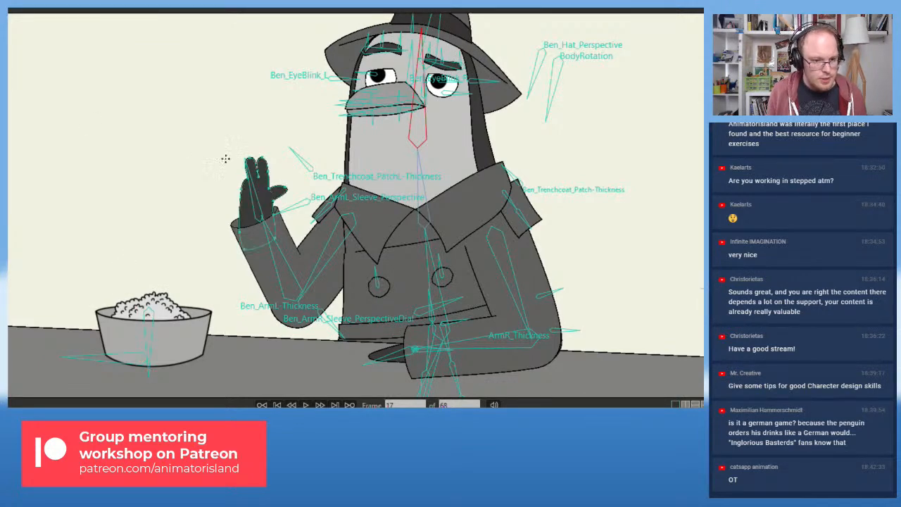
pyautogui.scroll(3, 224, 181)
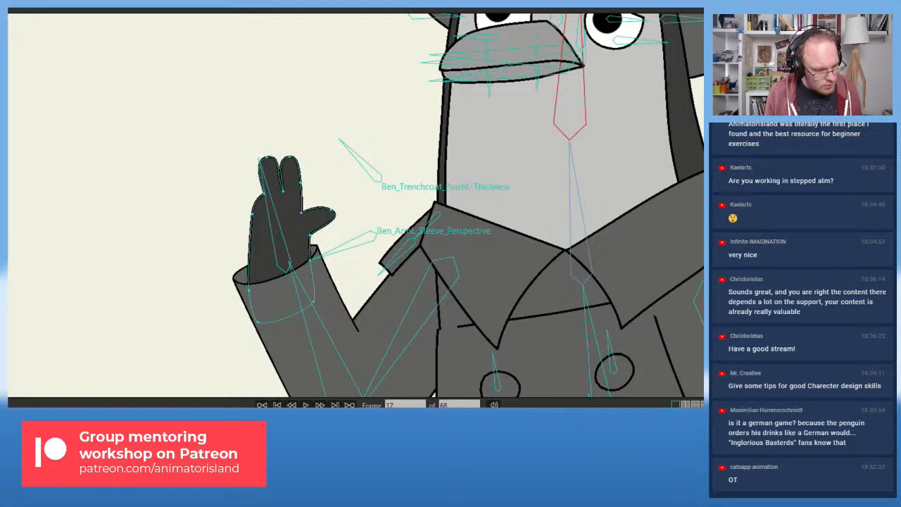
pyautogui.hotkey('alt', 'Left')
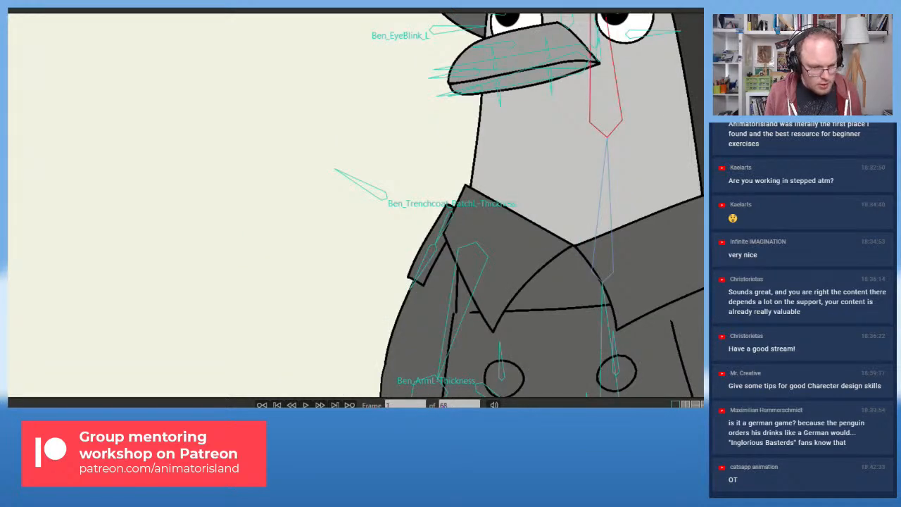
pyautogui.scroll(-3, 214, 285)
pyautogui.moveTo(209, 300); pyautogui.dragTo(248, 225)
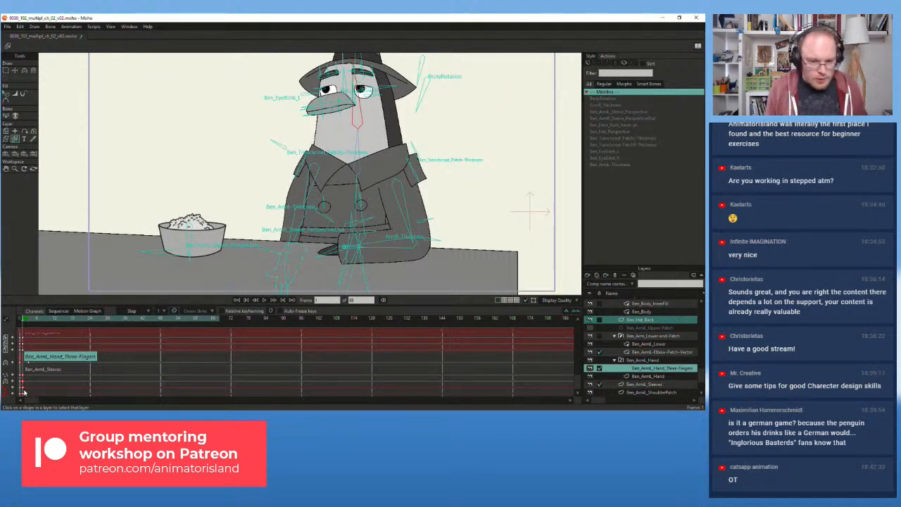
pyautogui.moveTo(18, 370); pyautogui.dragTo(21, 398)
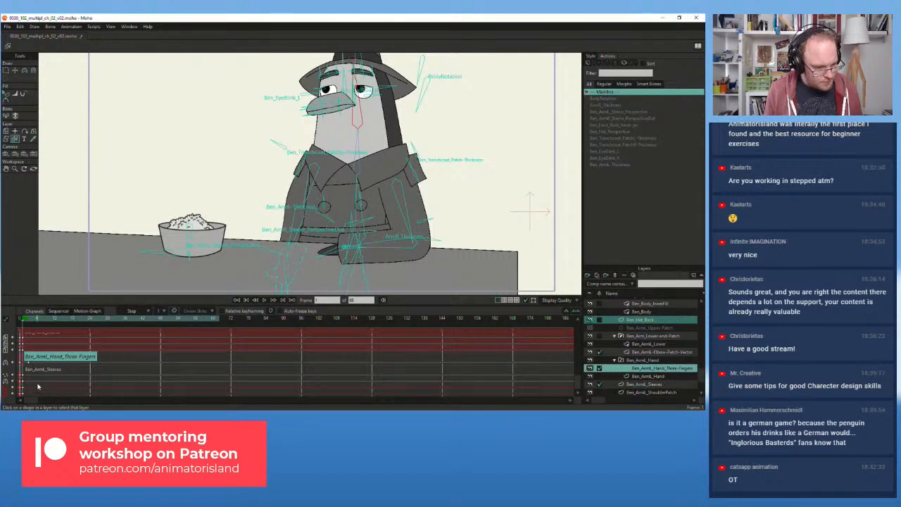
pyautogui.scroll(2, 38, 385)
pyautogui.scroll(-2, 38, 386)
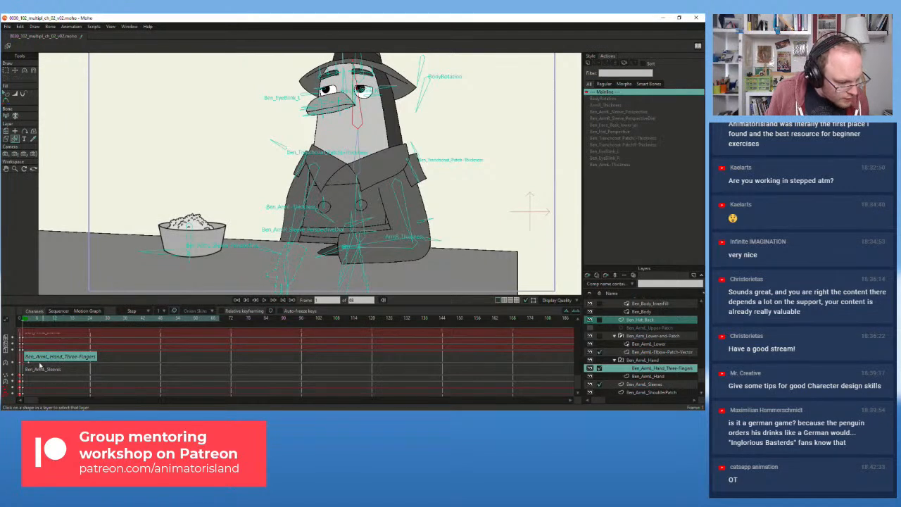
# - Examine the Ben_ArmL_Sleeves keyframes at frame 3 and enlarge the timeline area
pyautogui.click(30, 365)
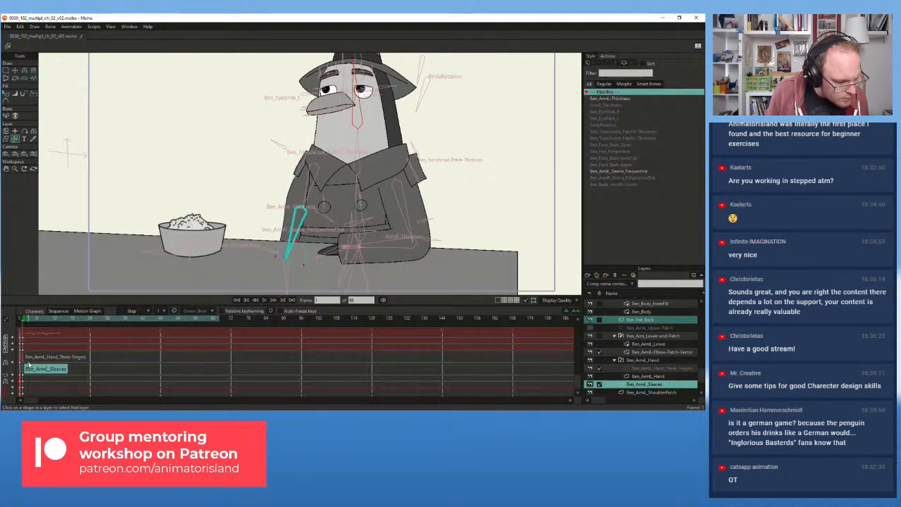
pyautogui.click(28, 323)
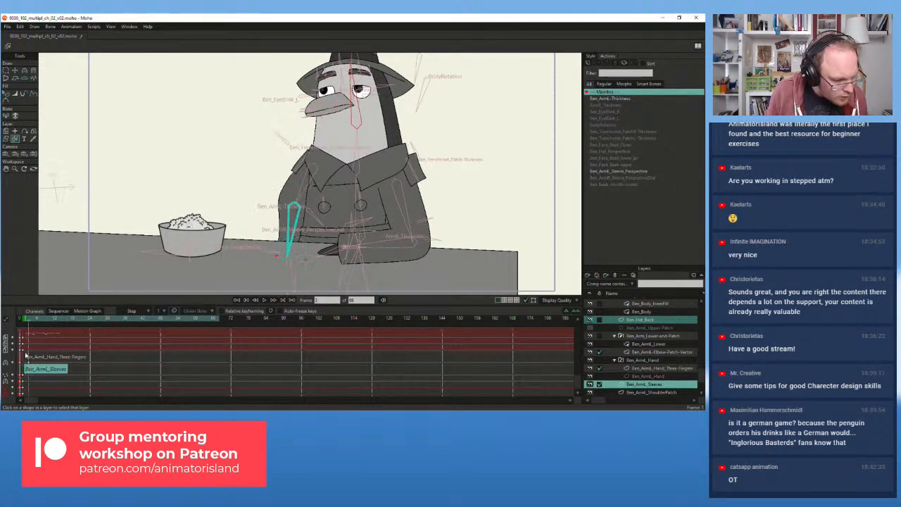
pyautogui.press('Right')
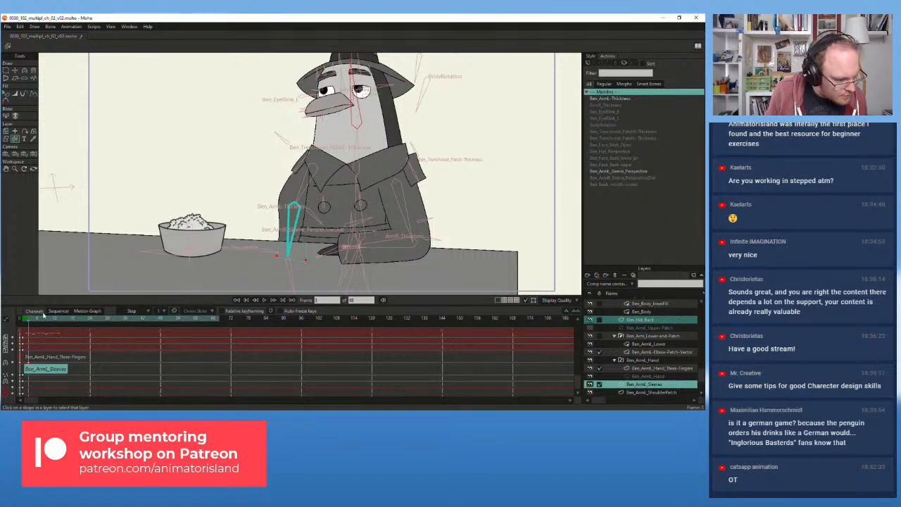
pyautogui.moveTo(45, 304); pyautogui.dragTo(47, 288)
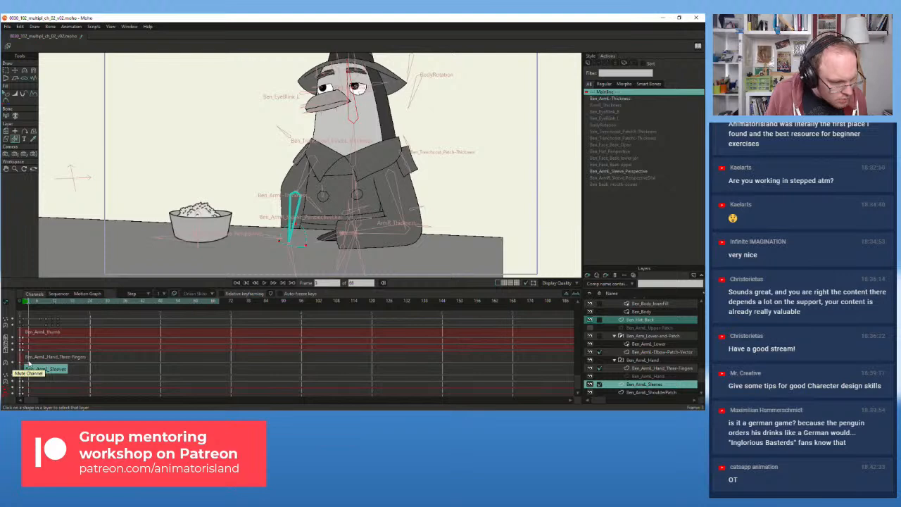
# - Check the channels of the lower arm and elbow patch layers, and reselect the Ben_ArmL_Hand_Three-Fingers layer
pyautogui.click(639, 345)
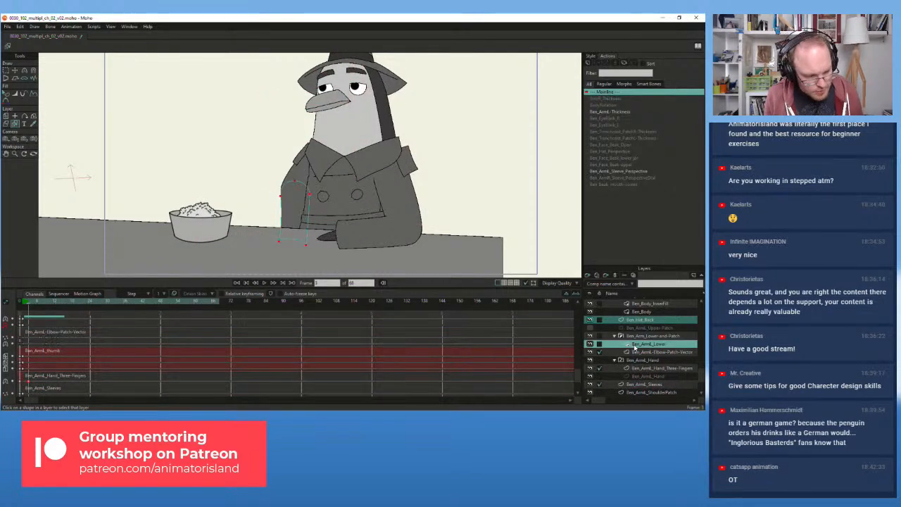
pyautogui.click(634, 352)
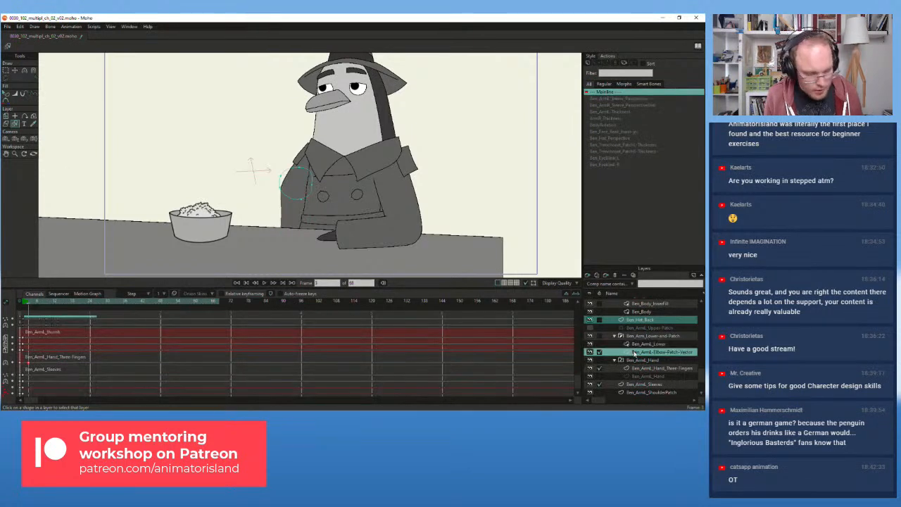
pyautogui.scroll(-1, 634, 356)
pyautogui.click(649, 345)
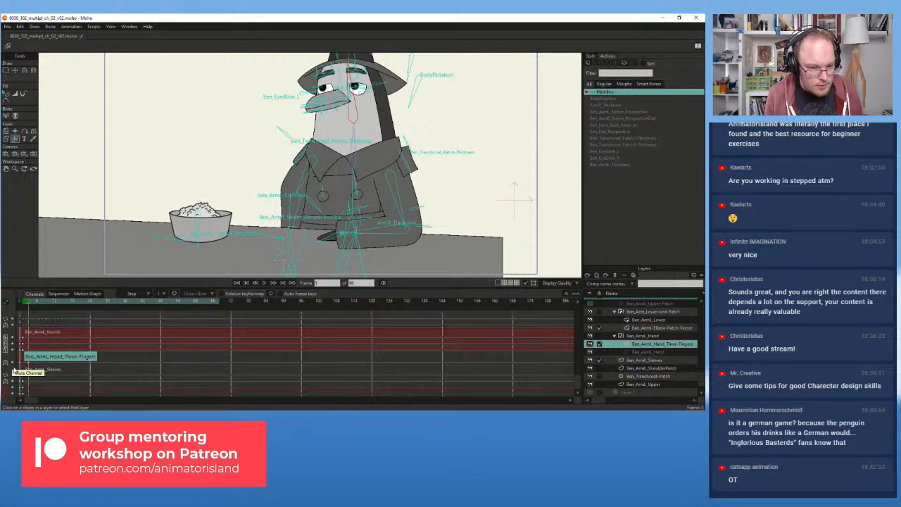
# - Try to shorten the thumb of the three-fingered hand at frame 18 by pulling its tip point inward
pyautogui.moveTo(32, 302); pyautogui.dragTo(72, 306)
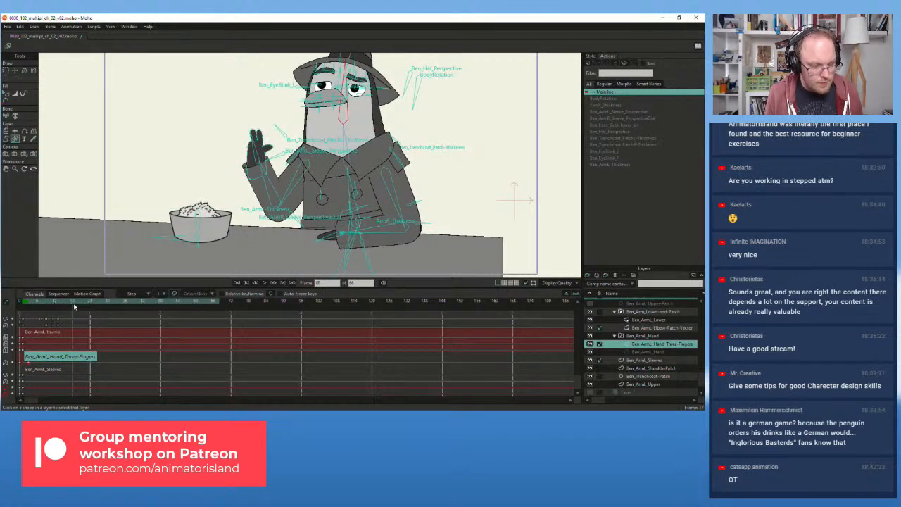
pyautogui.click(16, 71)
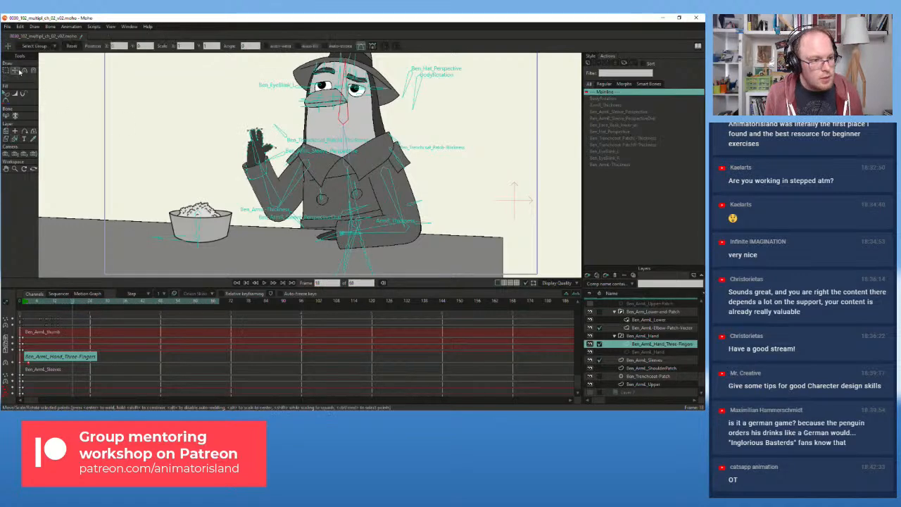
pyautogui.scroll(5, 173, 146)
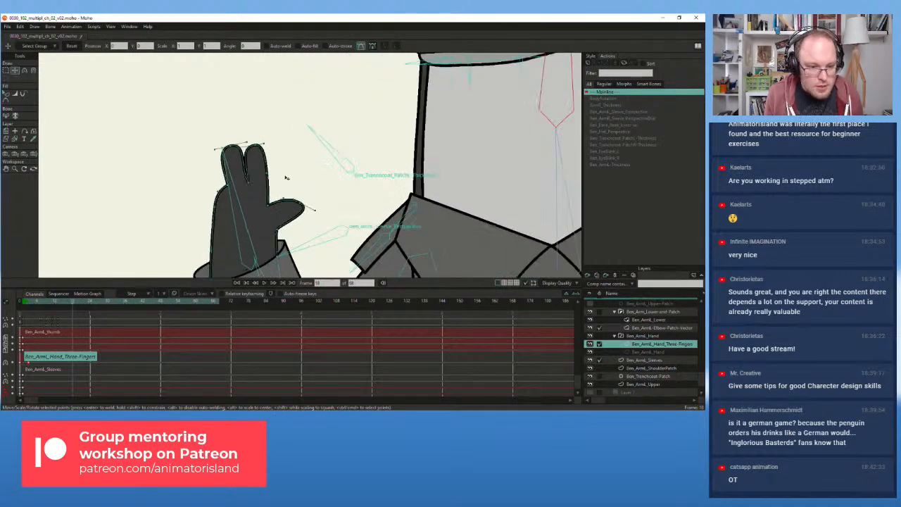
pyautogui.hotkey('ctrl', 'a')
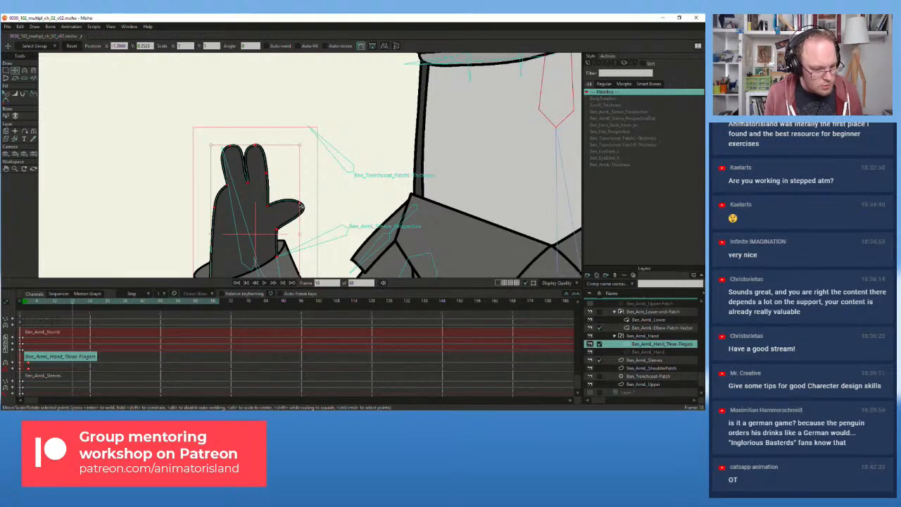
pyautogui.click(319, 187)
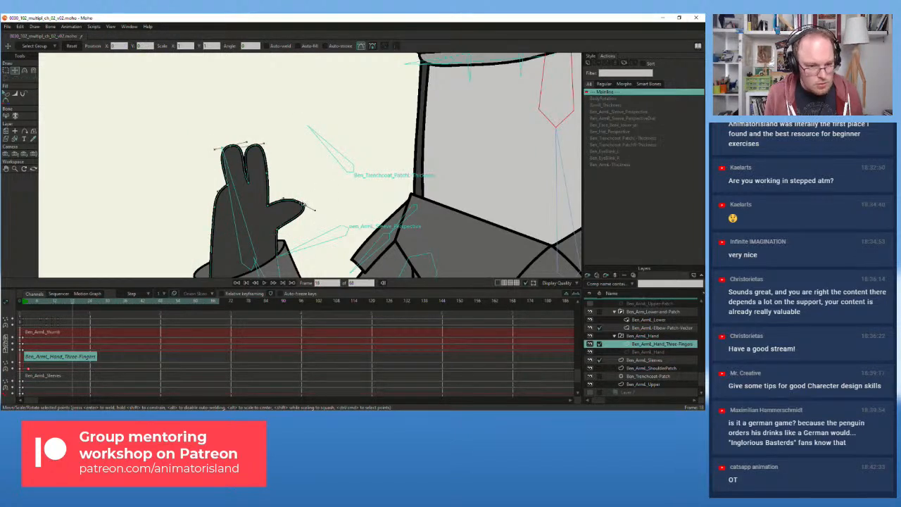
pyautogui.click(297, 206)
pyautogui.moveTo(297, 206); pyautogui.dragTo(293, 209)
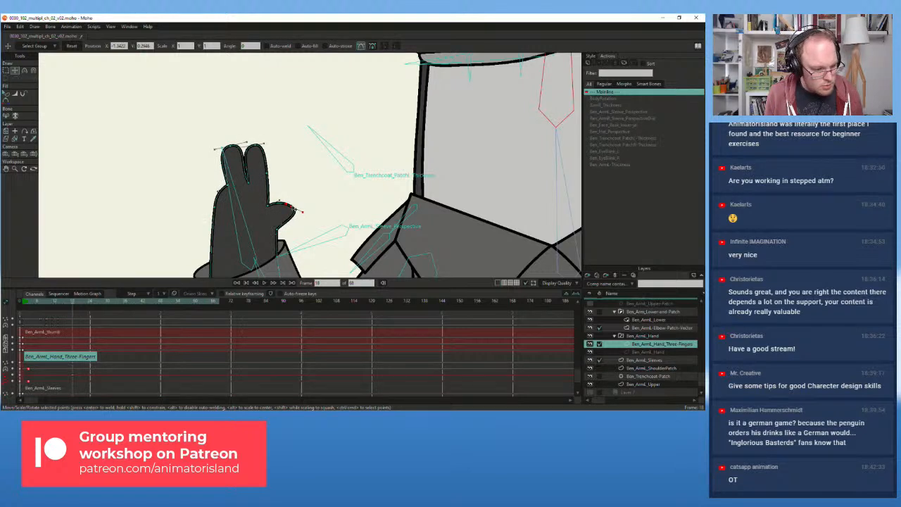
# - Delete the Ben_ArmL_Hand_Three-Fingers layer's stray keyframes at frame 3 and the thumb edit's keyframes at frame 18
pyautogui.scroll(-1, 61, 385)
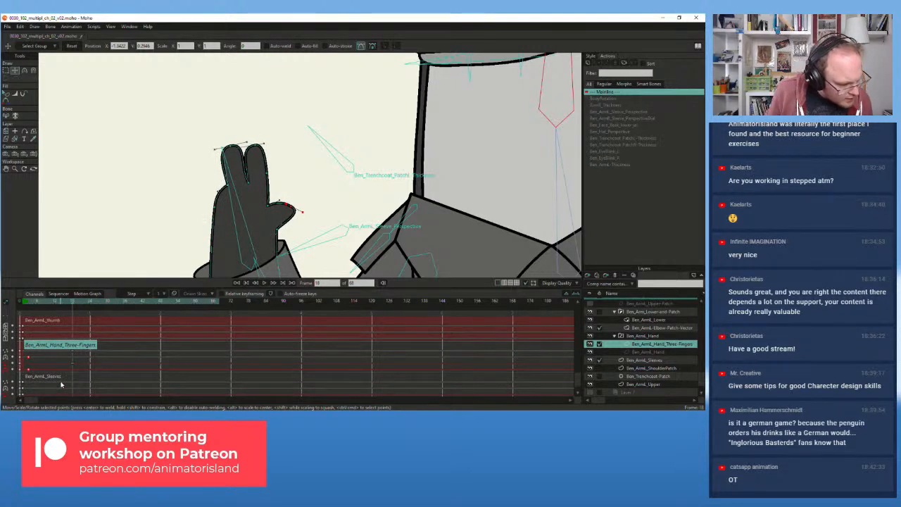
pyautogui.click(29, 369)
pyautogui.press('Delete')
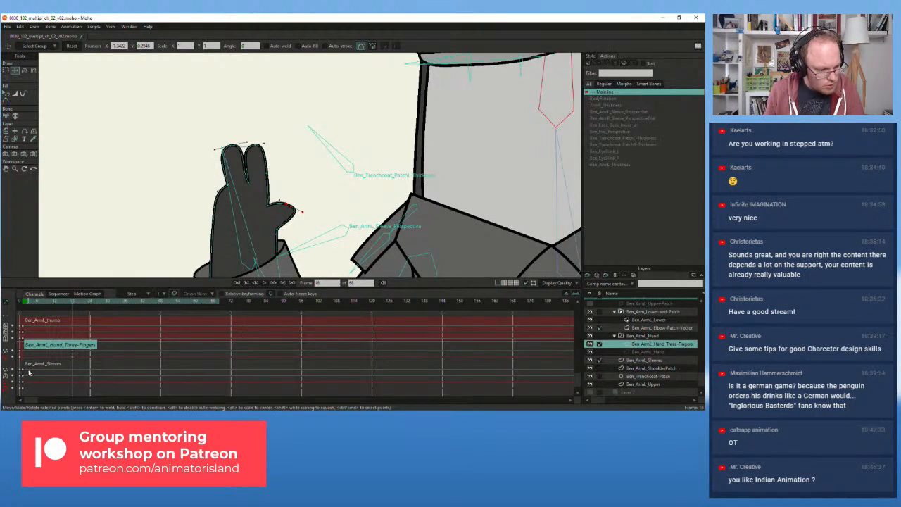
pyautogui.click(21, 358)
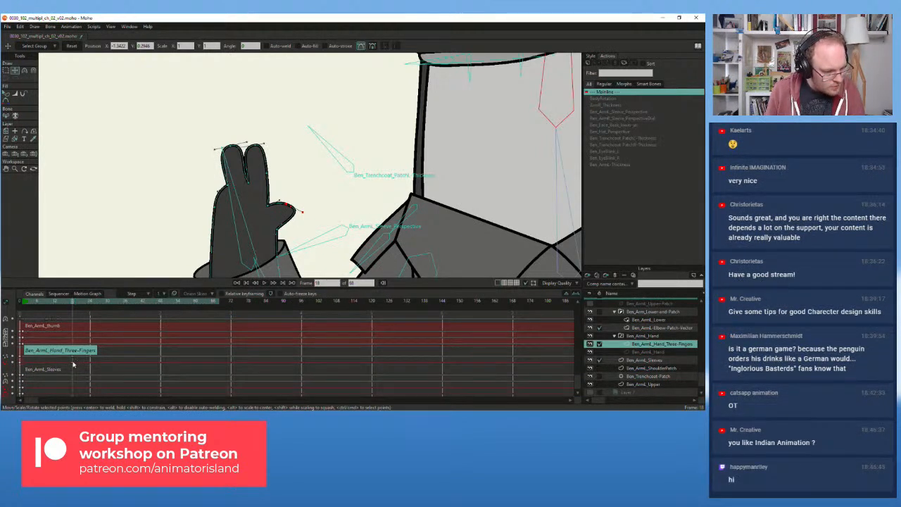
pyautogui.press('Delete')
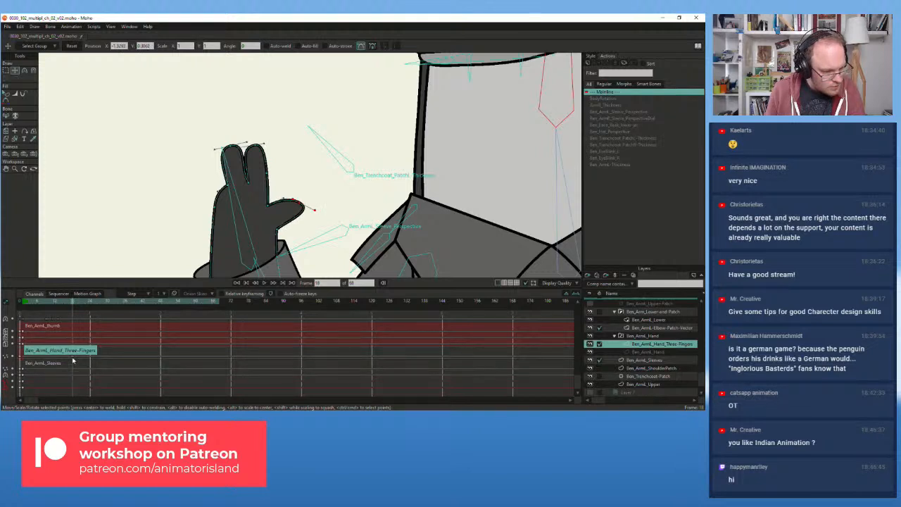
# - Try to delete the hand layer's remaining point keyframes and undo that deletion
pyautogui.press('Delete')
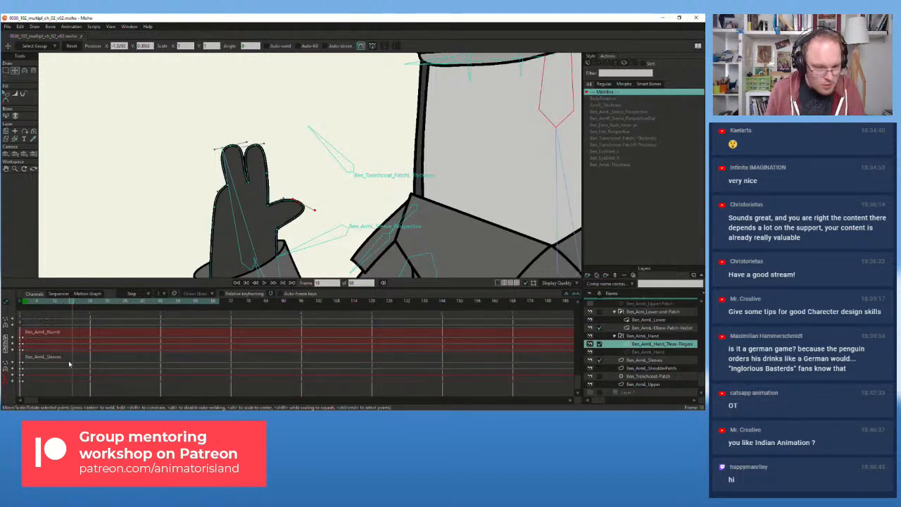
pyautogui.moveTo(192, 126); pyautogui.dragTo(318, 275)
pyautogui.hotkey('ctrl', 'z')
pyautogui.hotkey('ctrl', 'z')
pyautogui.scroll(-2, 321, 199)
pyautogui.scroll(1, 320, 201)
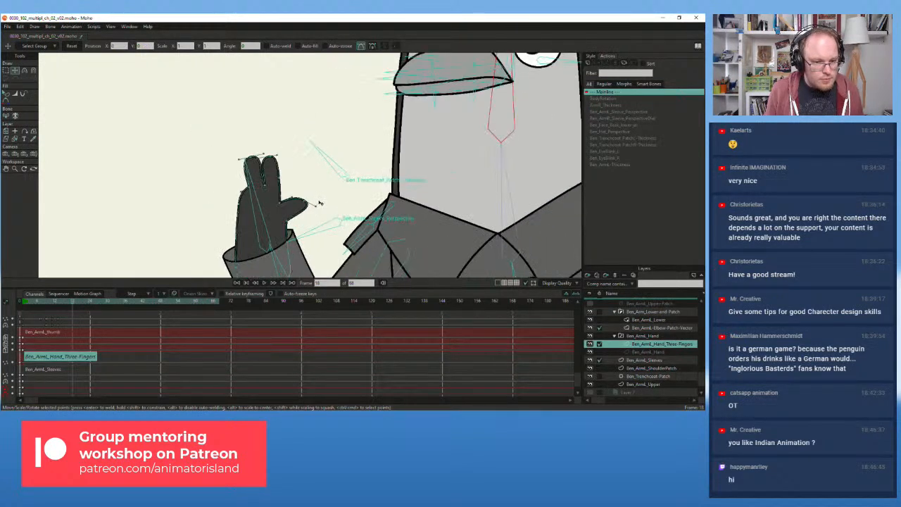
# - Select all points of the three-fingered hand and keyframe its raised-finger shape at frame 18
pyautogui.hotkey('ctrl', 'a')
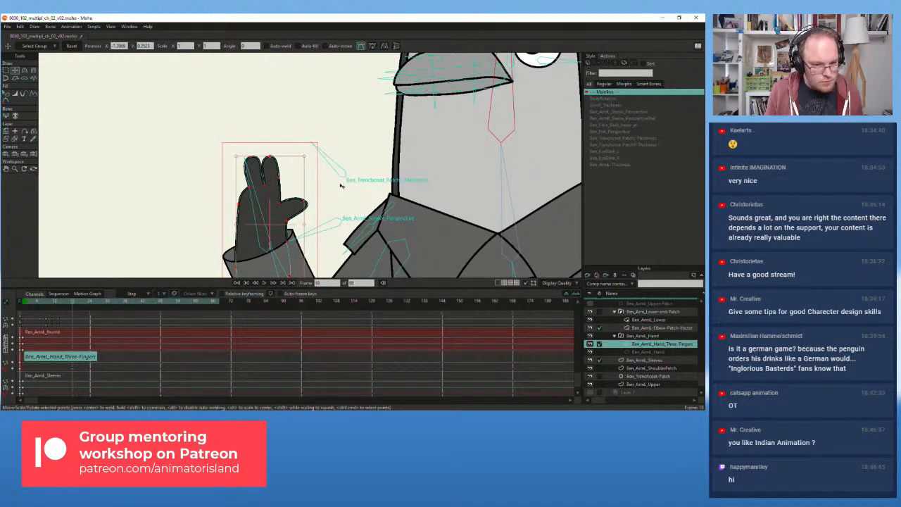
pyautogui.click(248, 242)
pyautogui.hotkey('ctrl', 'a')
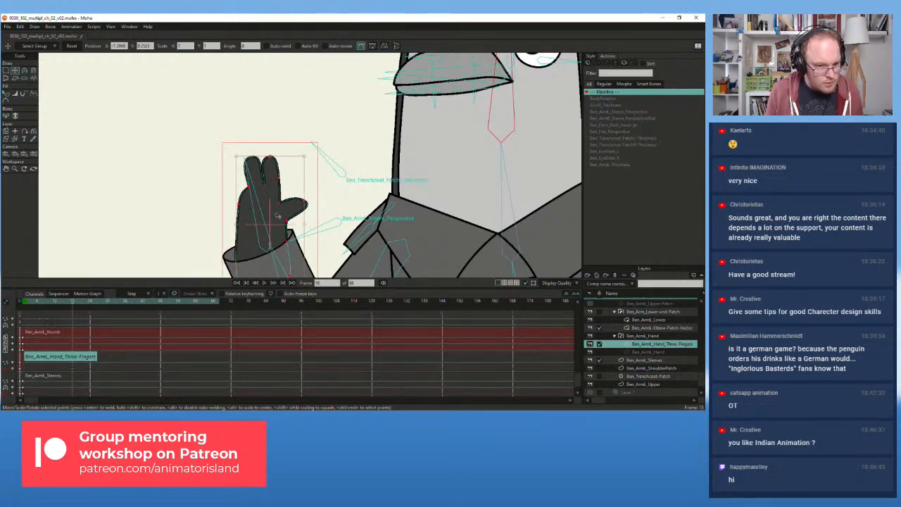
pyautogui.click(279, 205)
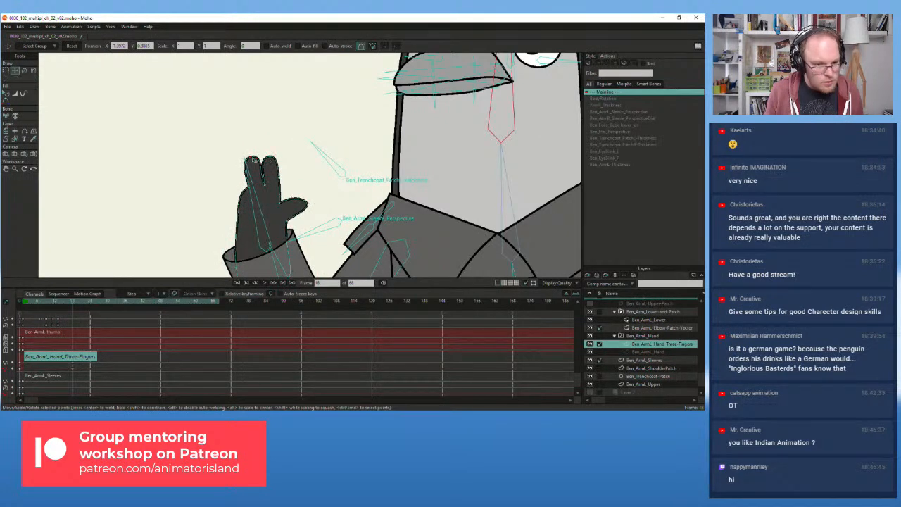
pyautogui.click(266, 186)
pyautogui.hotkey('ctrl', 'a')
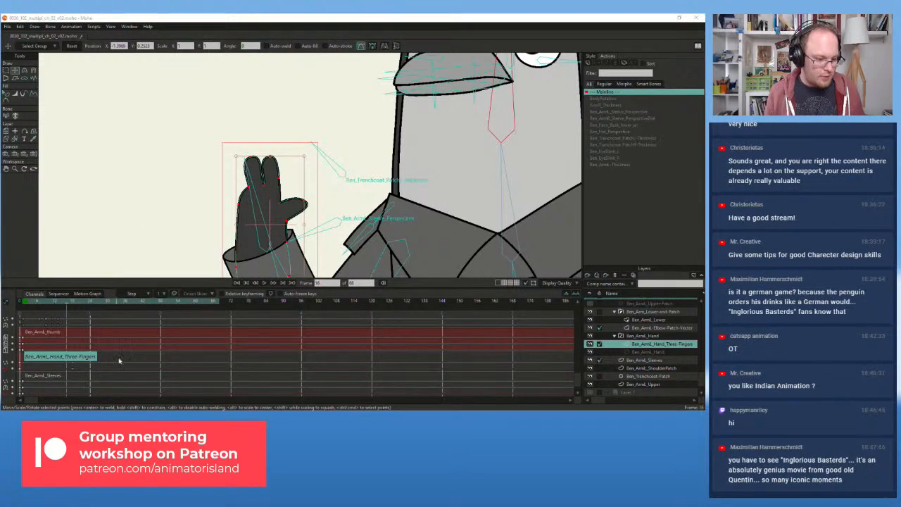
# - At frame 16, lower the tip of the finger farthest from the thumb to roughly half its height
pyautogui.click(69, 304)
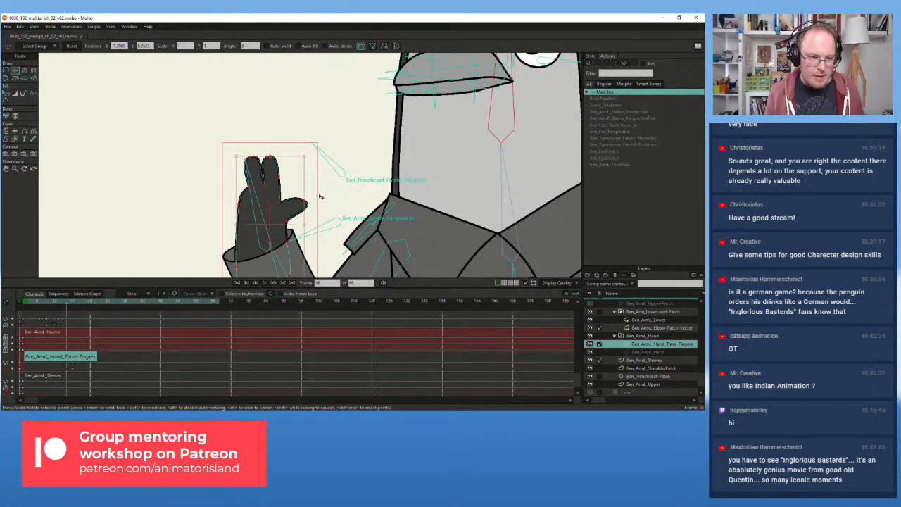
pyautogui.click(7, 71)
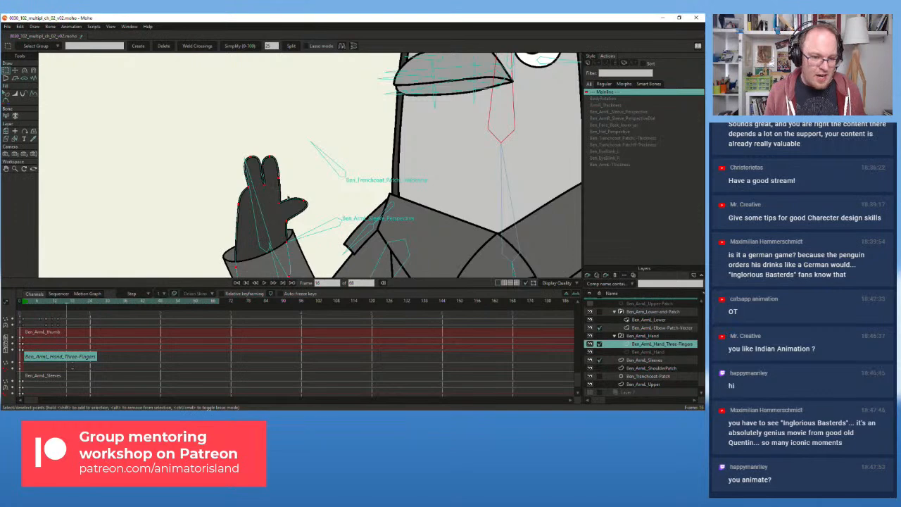
pyautogui.click(304, 202)
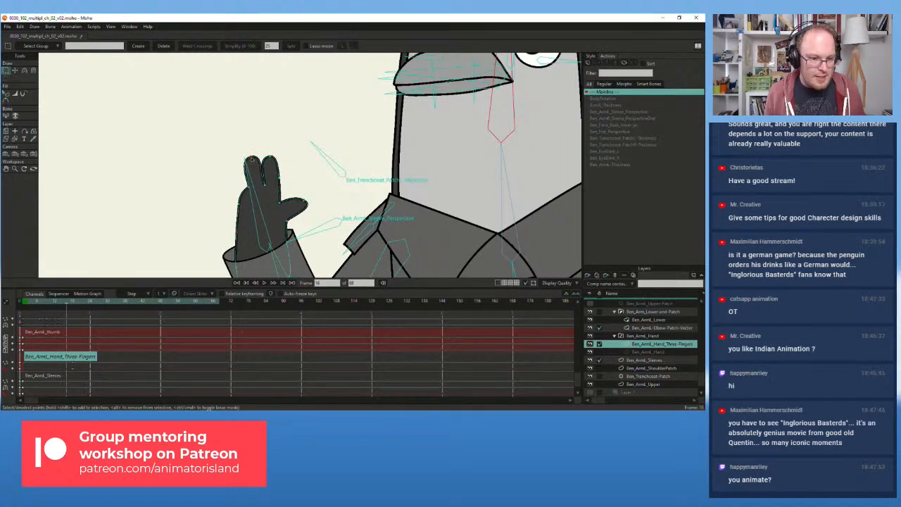
pyautogui.scroll(3, 252, 160)
pyautogui.scroll(-4, 252, 160)
pyautogui.moveTo(167, 125); pyautogui.dragTo(128, 113)
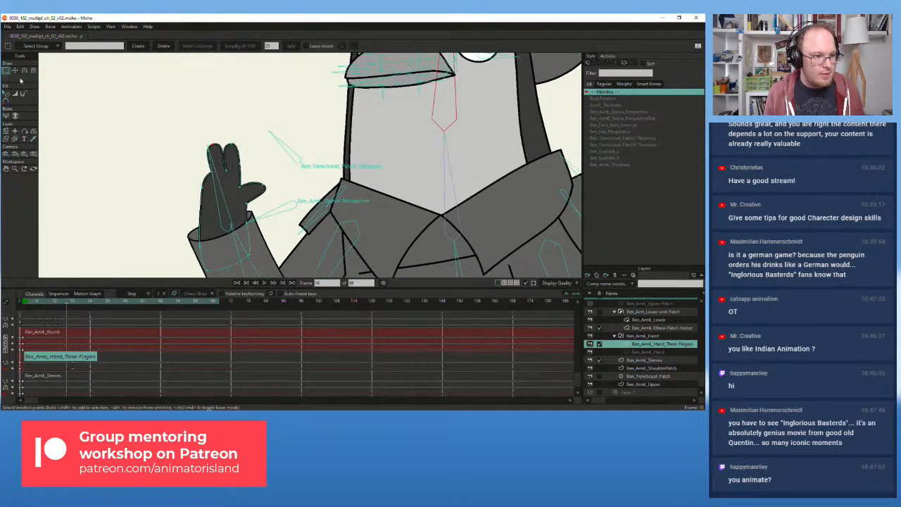
pyautogui.click(15, 70)
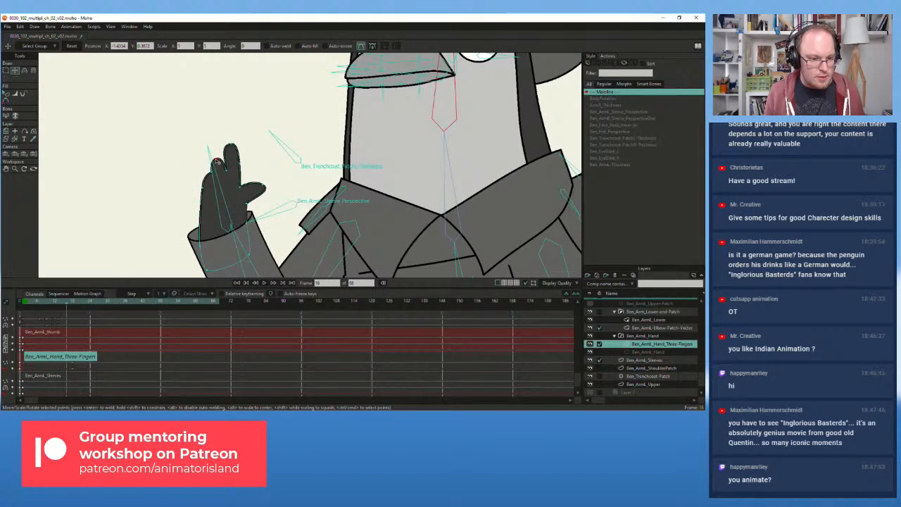
pyautogui.click(213, 162)
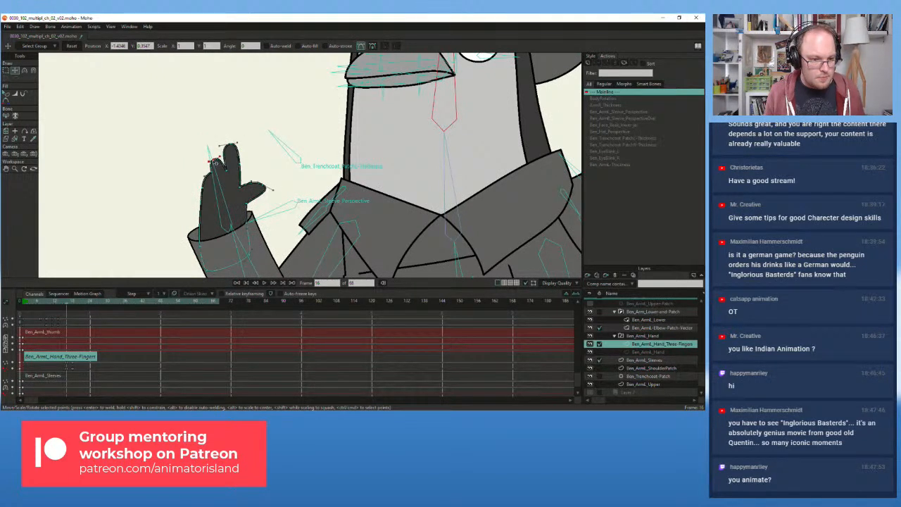
pyautogui.scroll(3, 214, 161)
pyautogui.scroll(-1, 215, 162)
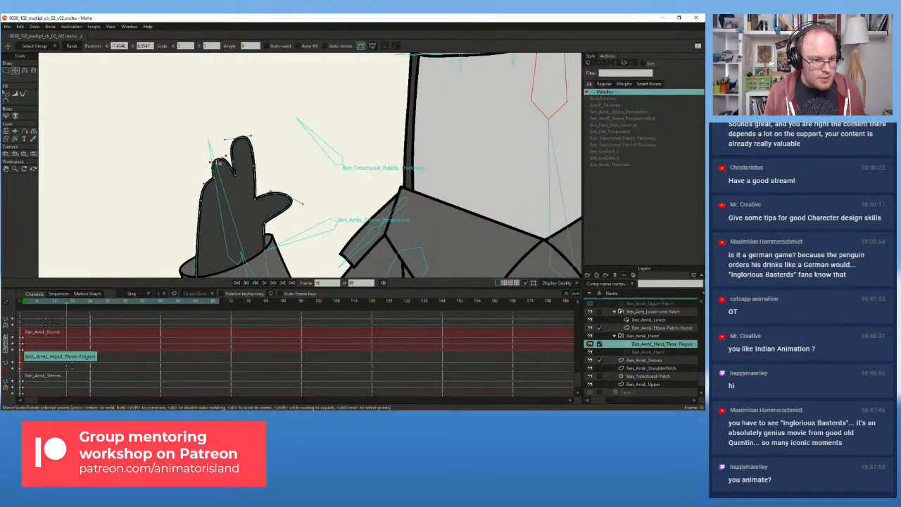
pyautogui.moveTo(217, 162); pyautogui.dragTo(216, 163)
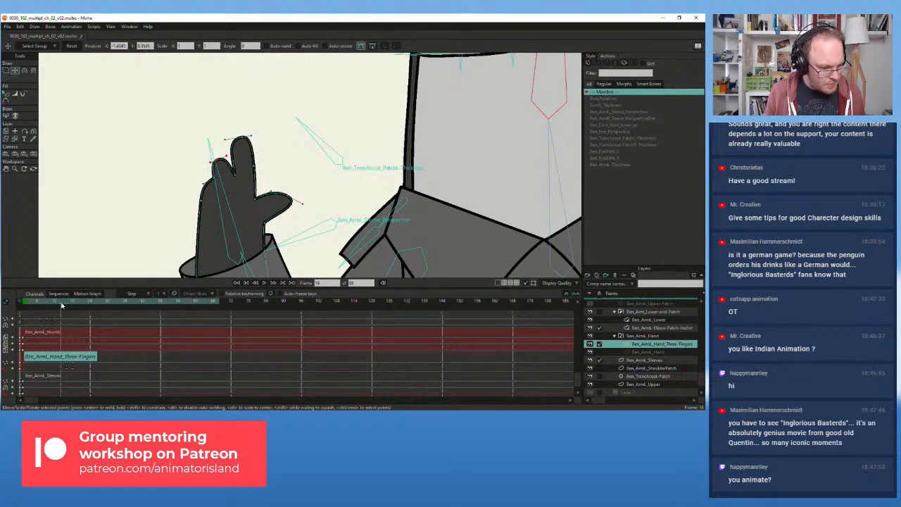
# - At frame 14, fold the finger farthest from the thumb fully into the palm and round the knuckle curve
pyautogui.click(62, 304)
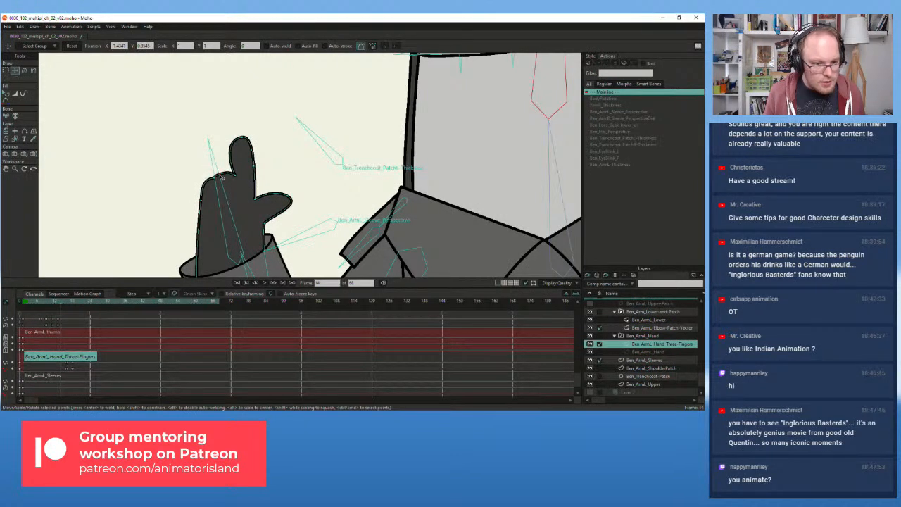
pyautogui.scroll(3, 217, 176)
pyautogui.moveTo(217, 178); pyautogui.dragTo(247, 179)
pyautogui.click(199, 192)
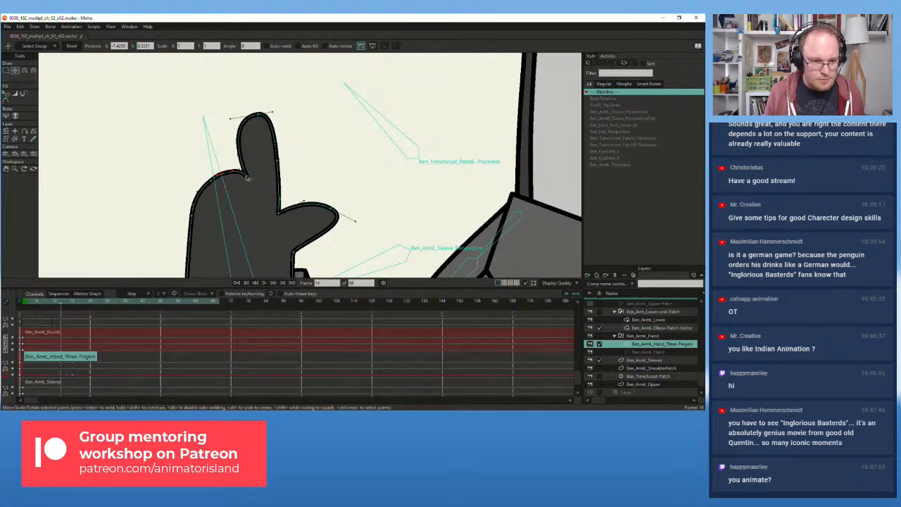
# - At frame 18, adjust the curve handles at the outer finger's base and tip to round the knuckle and clean the finger outline
pyautogui.moveTo(62, 304)
pyautogui.mouseDown()
pyautogui.moveTo(84, 303)
pyautogui.moveTo(73, 303)
pyautogui.mouseUp()
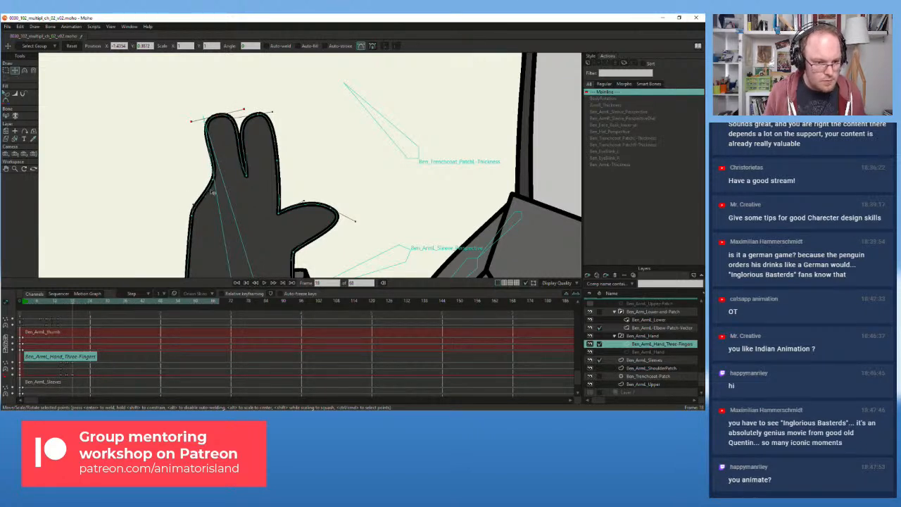
pyautogui.click(199, 188)
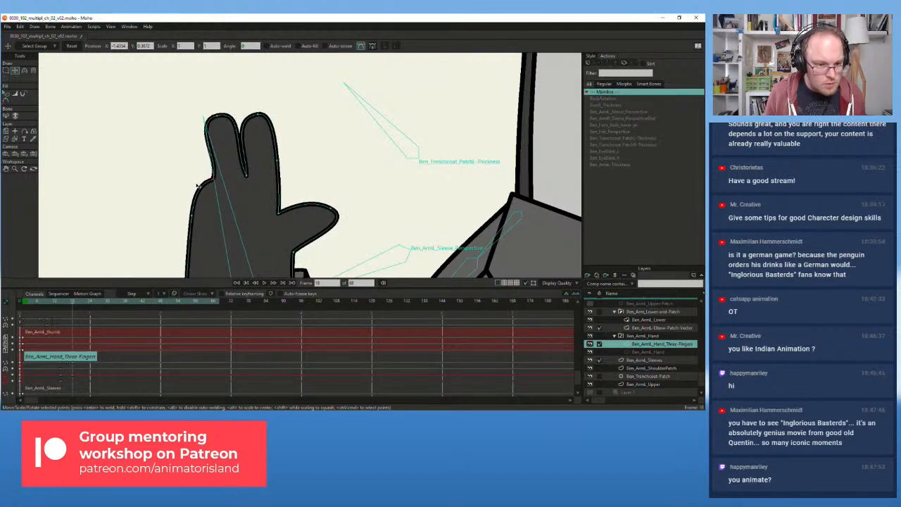
pyautogui.doubleClick(212, 163)
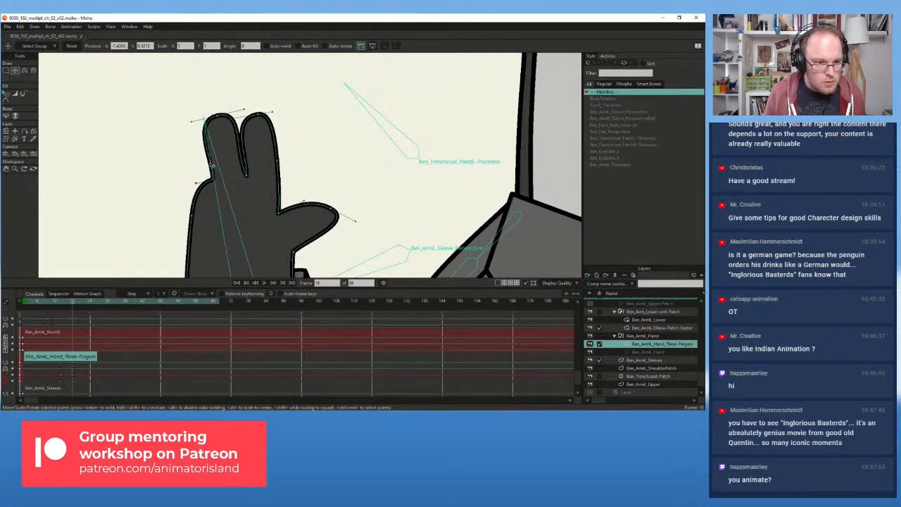
pyautogui.click(207, 117)
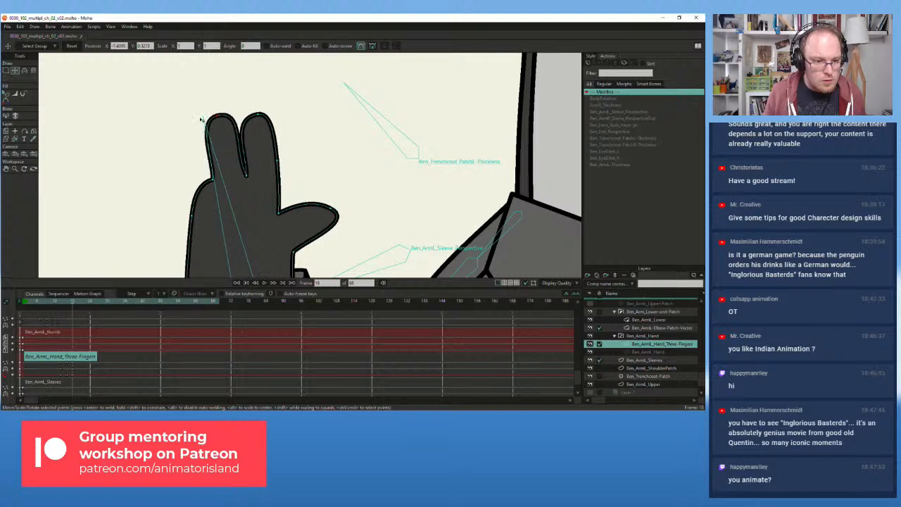
pyautogui.doubleClick(200, 119)
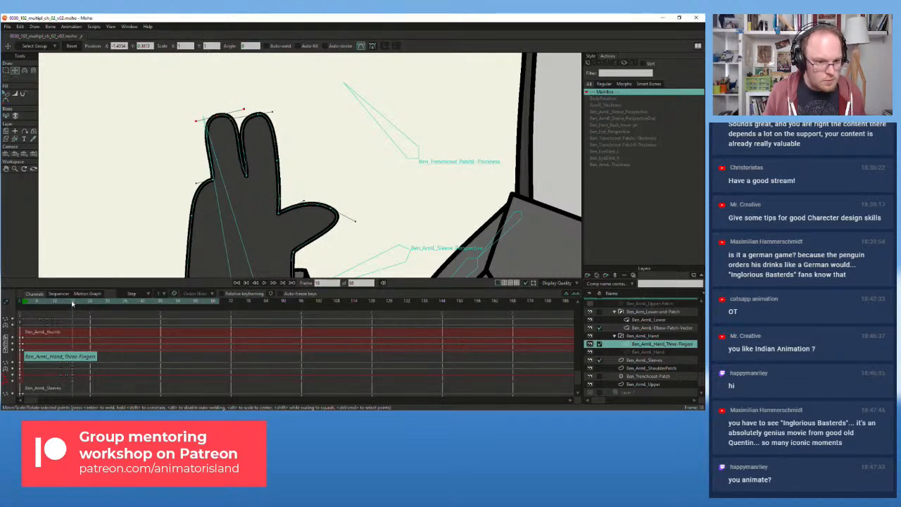
# - At frame 16, round the knuckle curve beside the half-raised outer finger, and return to frame 14
pyautogui.moveTo(72, 303)
pyautogui.mouseDown()
pyautogui.moveTo(62, 304)
pyautogui.moveTo(69, 306)
pyautogui.mouseUp()
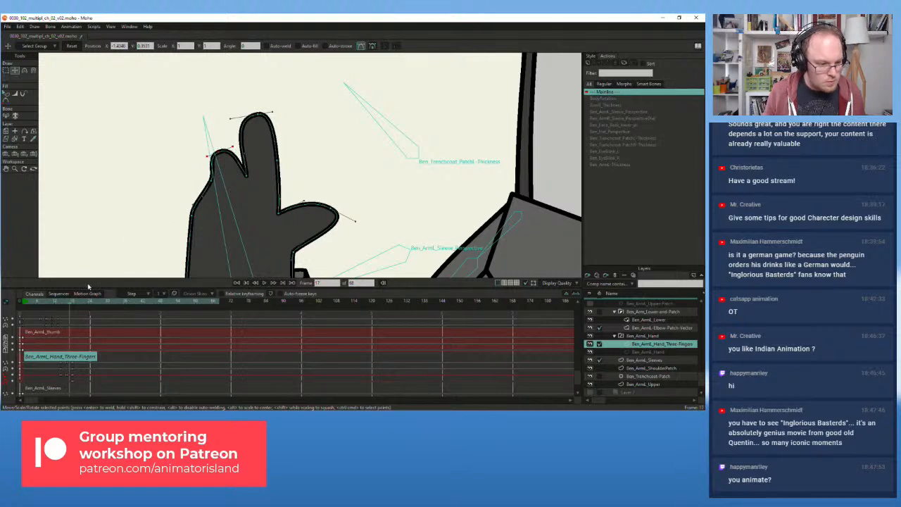
pyautogui.click(193, 207)
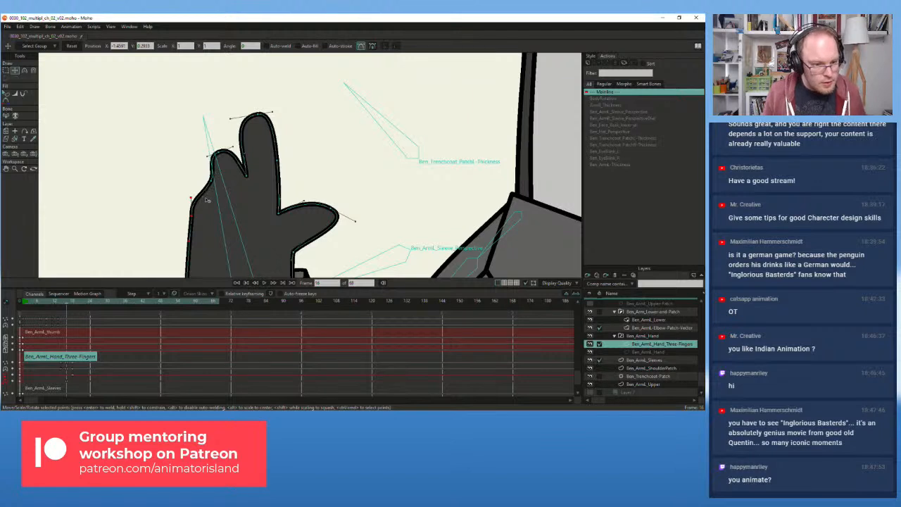
pyautogui.moveTo(205, 197); pyautogui.dragTo(196, 187)
pyautogui.hotkey('ctrl', 'a')
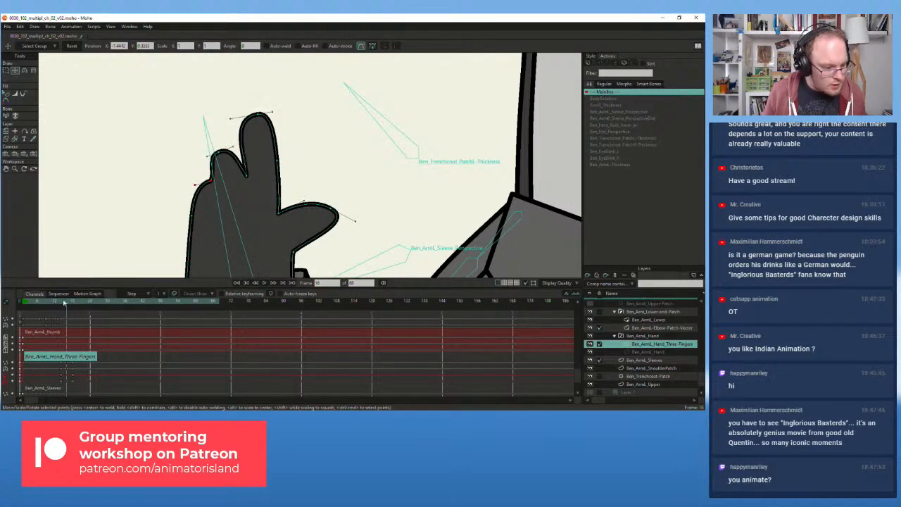
pyautogui.moveTo(67, 306)
pyautogui.mouseDown()
pyautogui.moveTo(88, 303)
pyautogui.moveTo(60, 303)
pyautogui.mouseUp()
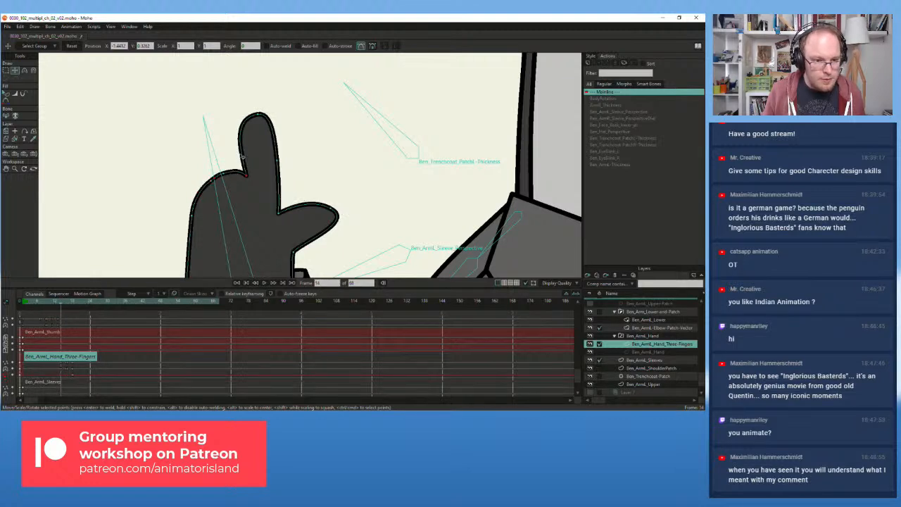
# - At frame 14, adjust the curve handle at the tip of the raised middle finger to refine its outline
pyautogui.scroll(-3, 205, 183)
pyautogui.moveTo(205, 184); pyautogui.dragTo(172, 187)
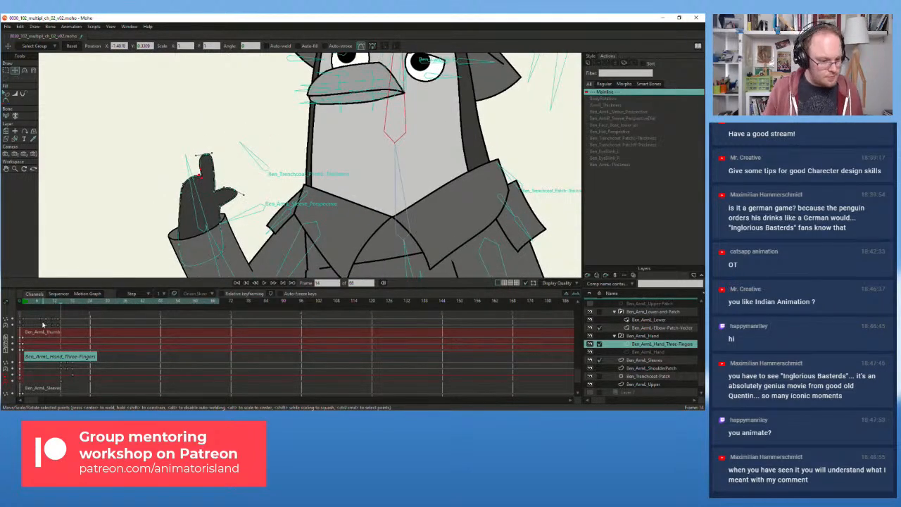
pyautogui.moveTo(60, 306)
pyautogui.mouseDown()
pyautogui.moveTo(79, 304)
pyautogui.moveTo(61, 306)
pyautogui.mouseUp()
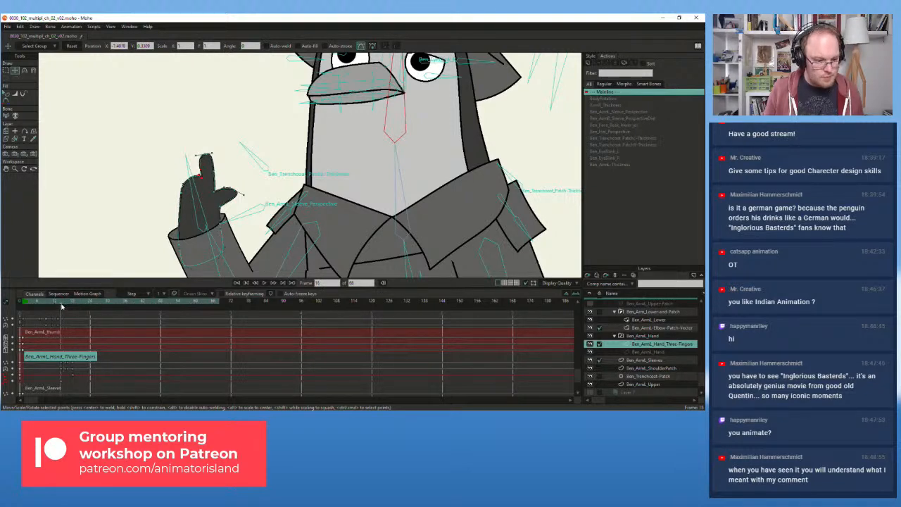
pyautogui.scroll(3, 166, 163)
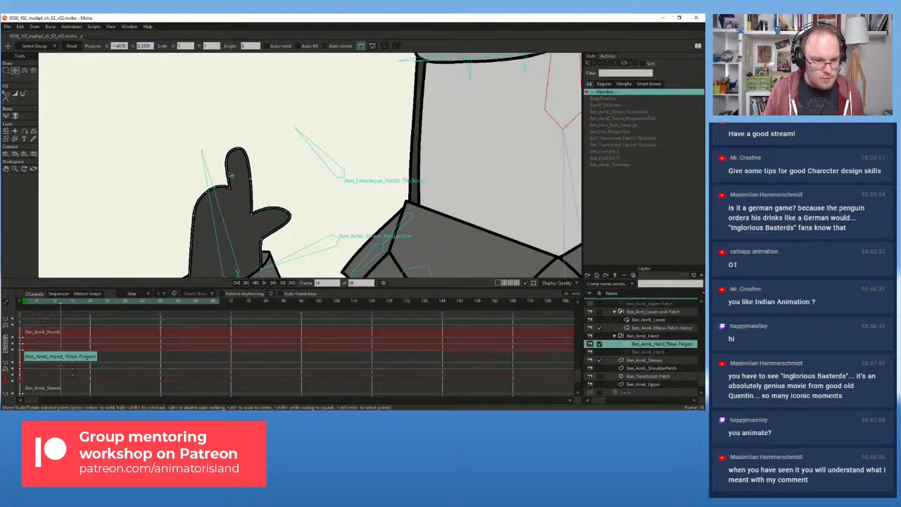
pyautogui.moveTo(221, 152); pyautogui.dragTo(224, 152)
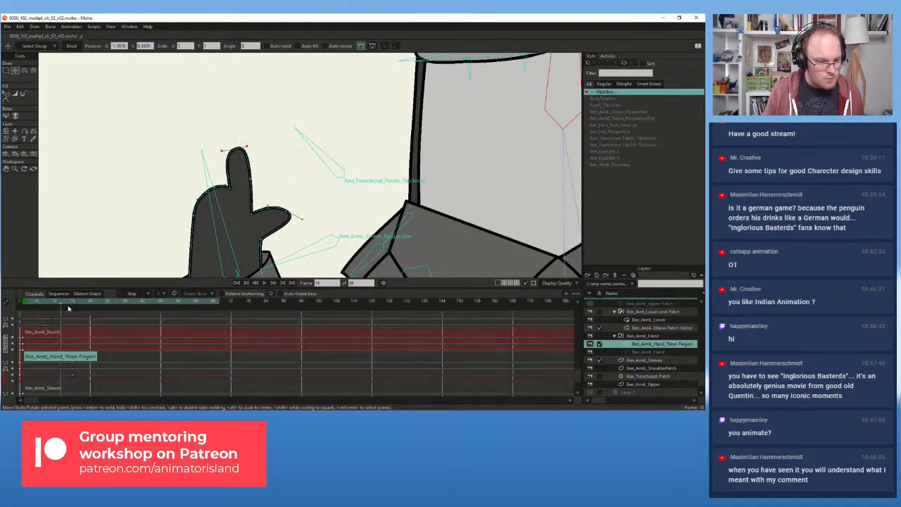
pyautogui.moveTo(64, 306)
pyautogui.mouseDown()
pyautogui.moveTo(80, 304)
pyautogui.moveTo(60, 305)
pyautogui.mouseUp()
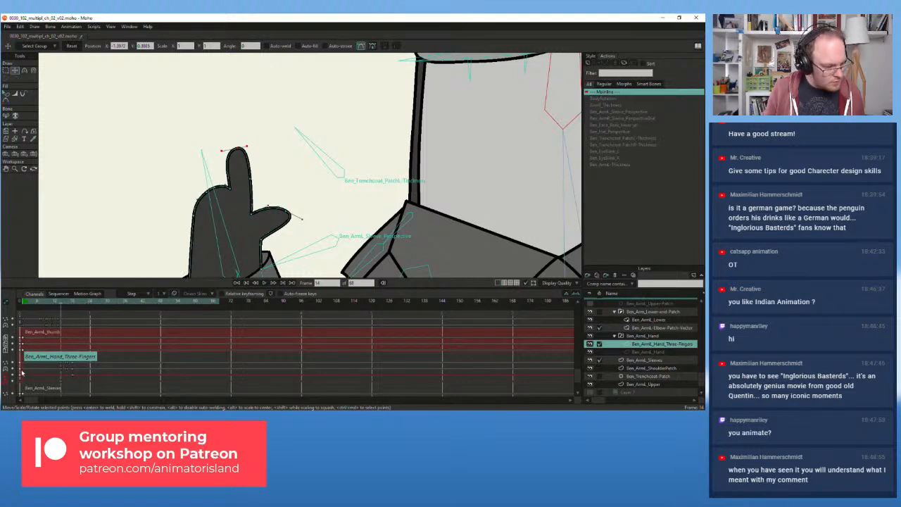
# - Shift the three-fingered hand's keyframes at frames 14, 16 and 18 one frame later, to 15, 17 and 19, and go to frame 13
pyautogui.hotkey('ctrl', 'a')
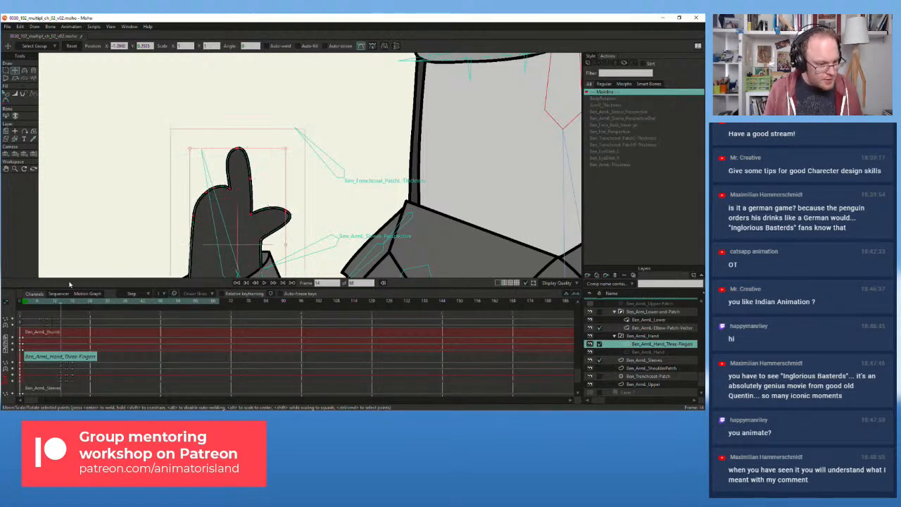
pyautogui.moveTo(30, 305)
pyautogui.mouseDown()
pyautogui.moveTo(23, 309)
pyautogui.moveTo(60, 301)
pyautogui.mouseUp()
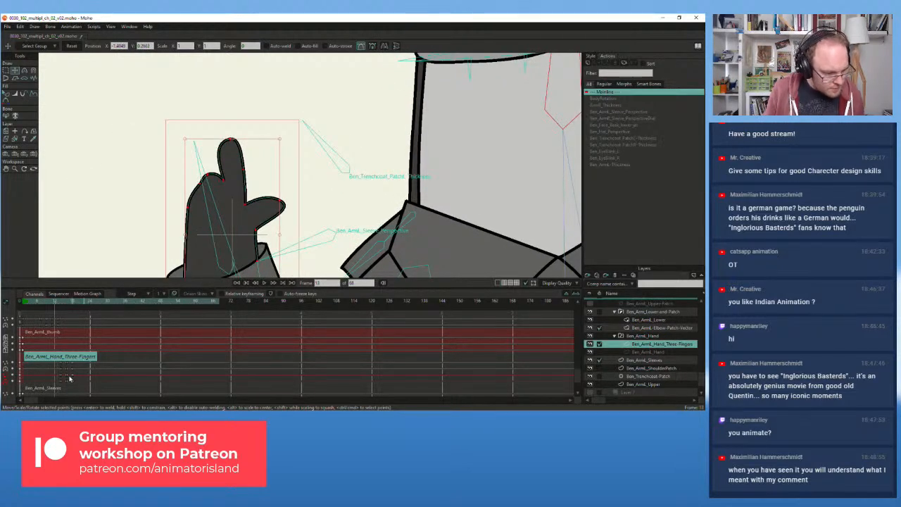
pyautogui.moveTo(85, 384); pyautogui.dragTo(65, 365)
pyautogui.click(58, 301)
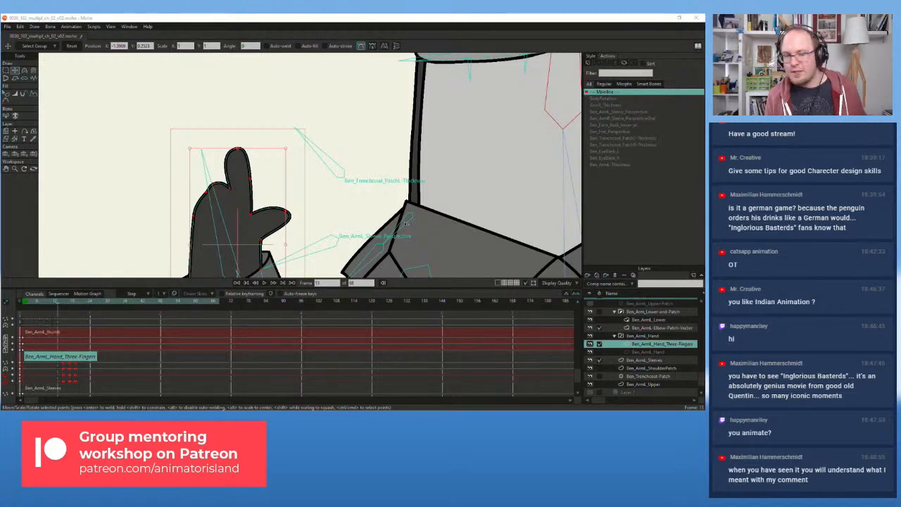
pyautogui.scroll(-8, 331, 156)
pyautogui.scroll(4, 298, 149)
pyautogui.moveTo(335, 163); pyautogui.dragTo(292, 169)
pyautogui.scroll(-3, 299, 148)
pyautogui.scroll(-2, 298, 149)
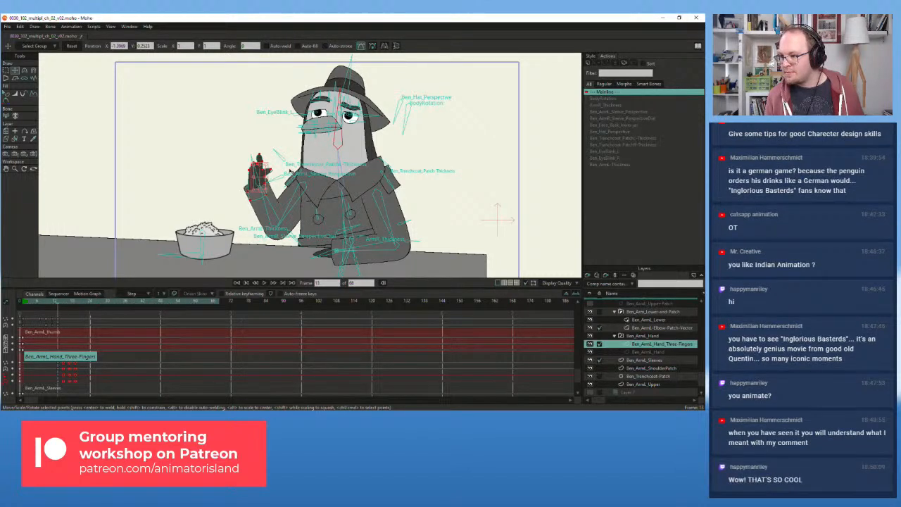
pyautogui.scroll(8, 273, 154)
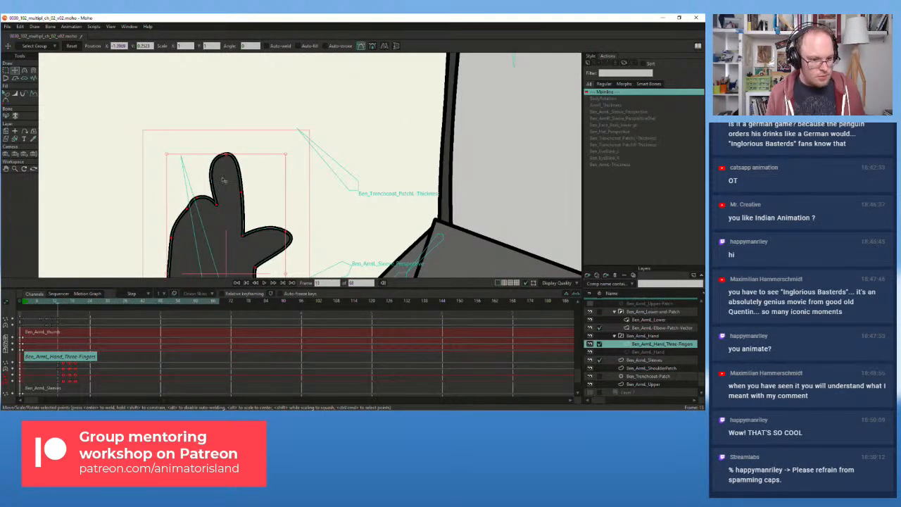
pyautogui.click(202, 198)
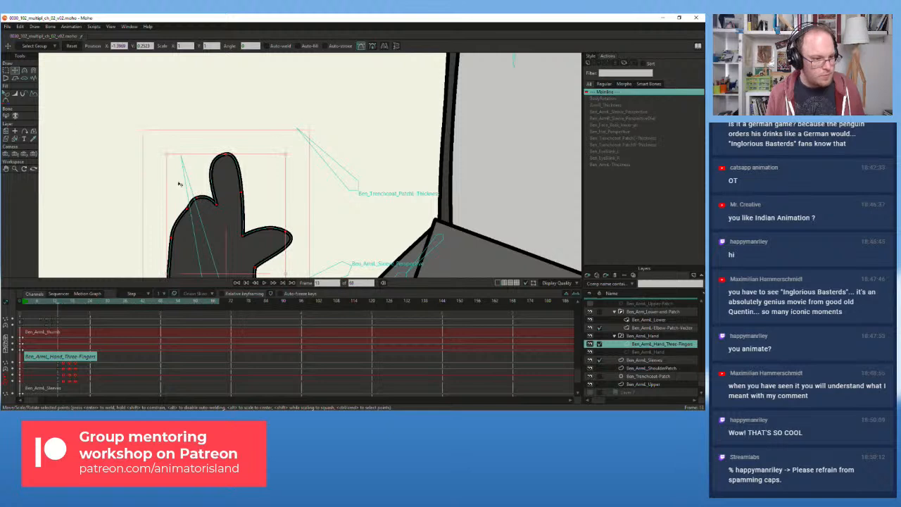
# - Review the outer finger's unfolding at frames 15, 17 and 19, and return to frame 13
pyautogui.click(62, 304)
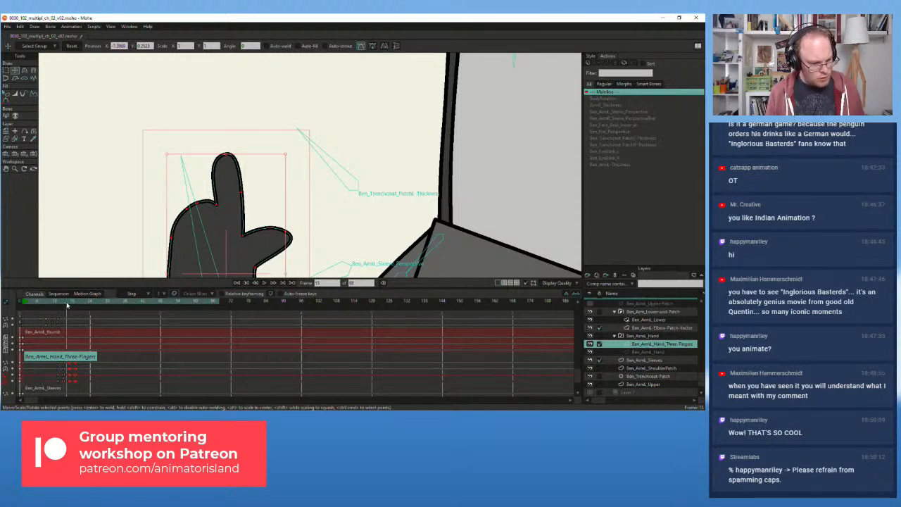
pyautogui.click(70, 305)
pyautogui.scroll(3, 80, 342)
pyautogui.scroll(-3, 80, 342)
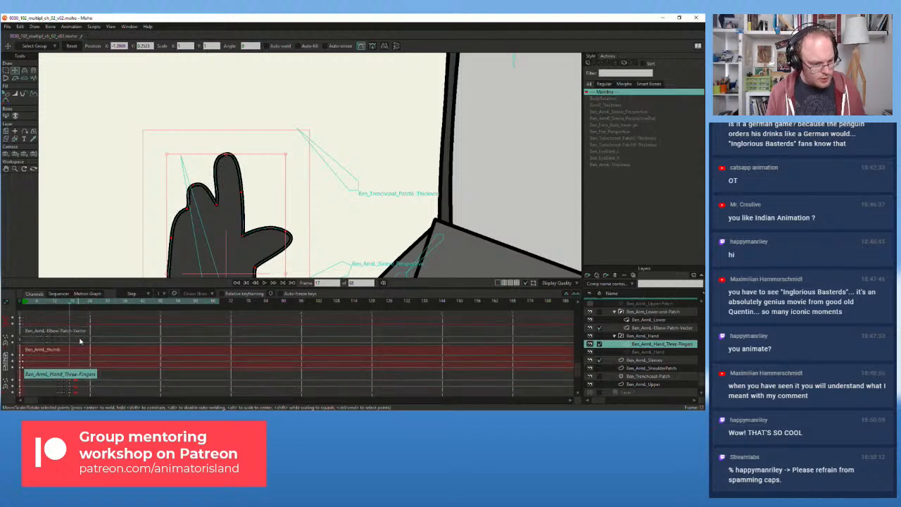
pyautogui.click(74, 302)
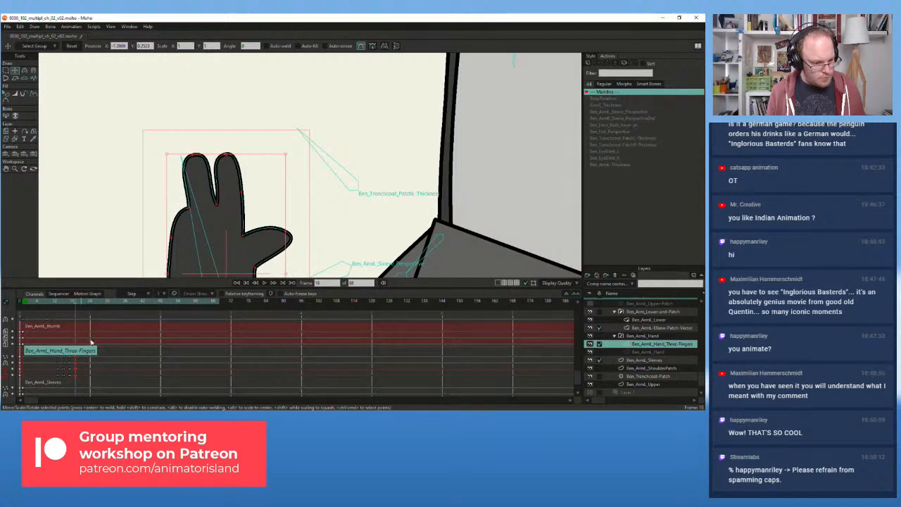
pyautogui.scroll(-3, 90, 340)
pyautogui.scroll(3, 89, 339)
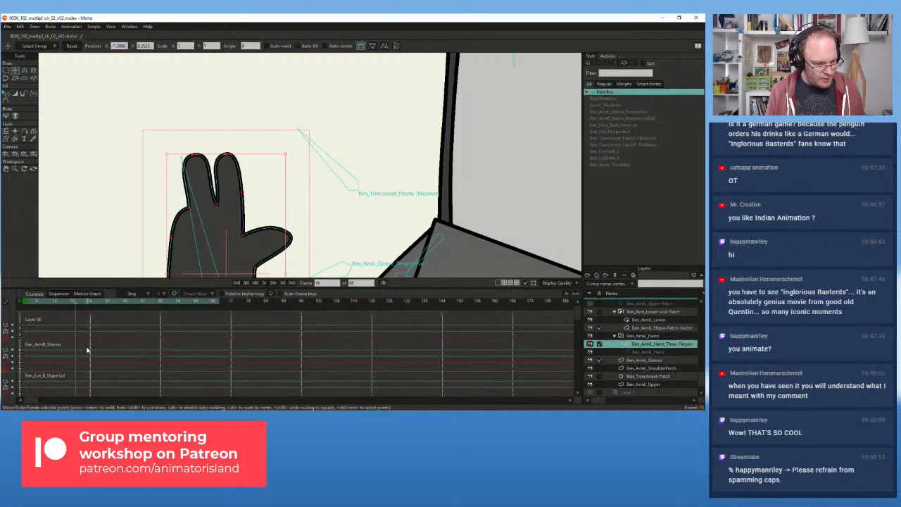
pyautogui.scroll(-8, 86, 353)
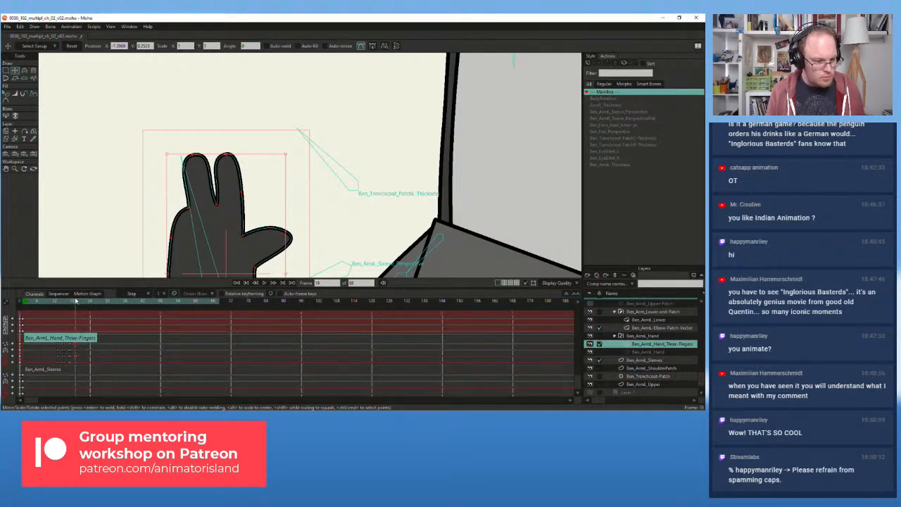
pyautogui.moveTo(76, 303); pyautogui.dragTo(59, 304)
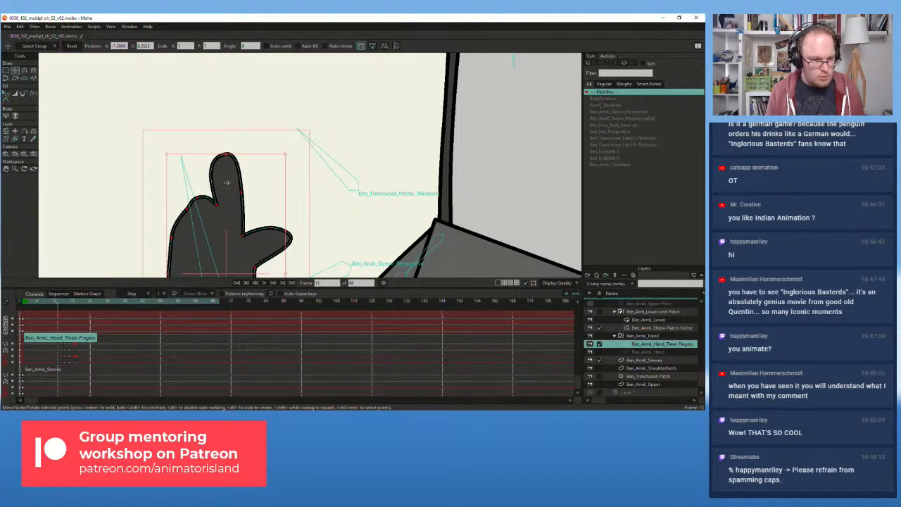
# - Copy the three-fingered hand's folded outer finger keyframes from frame 15 to frame 13
pyautogui.click(199, 201)
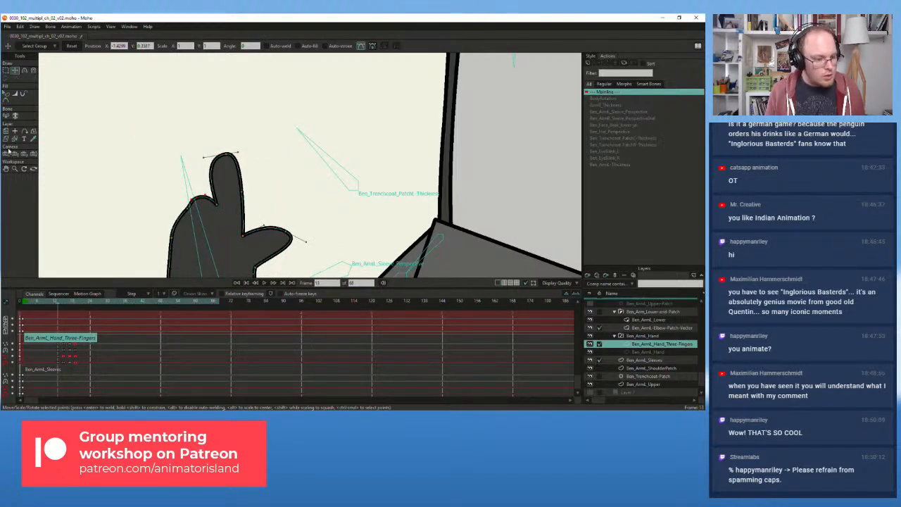
pyautogui.click(65, 368)
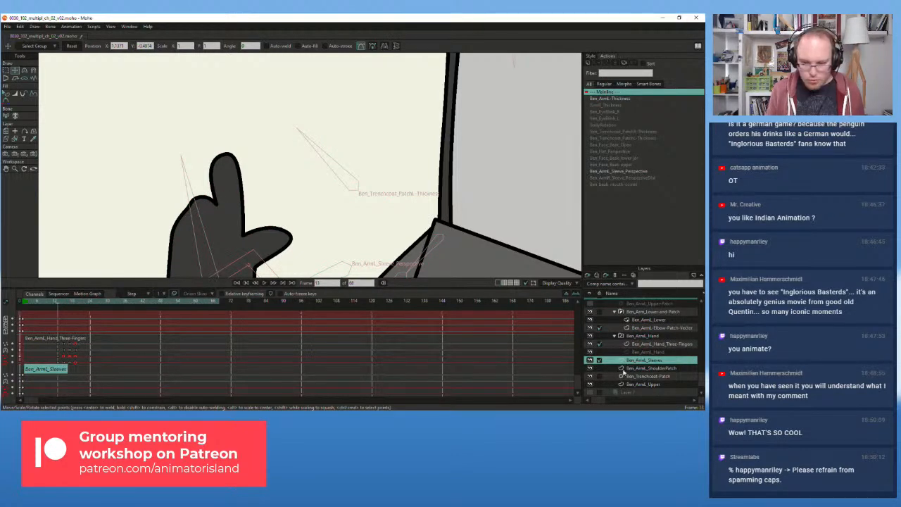
pyautogui.click(648, 352)
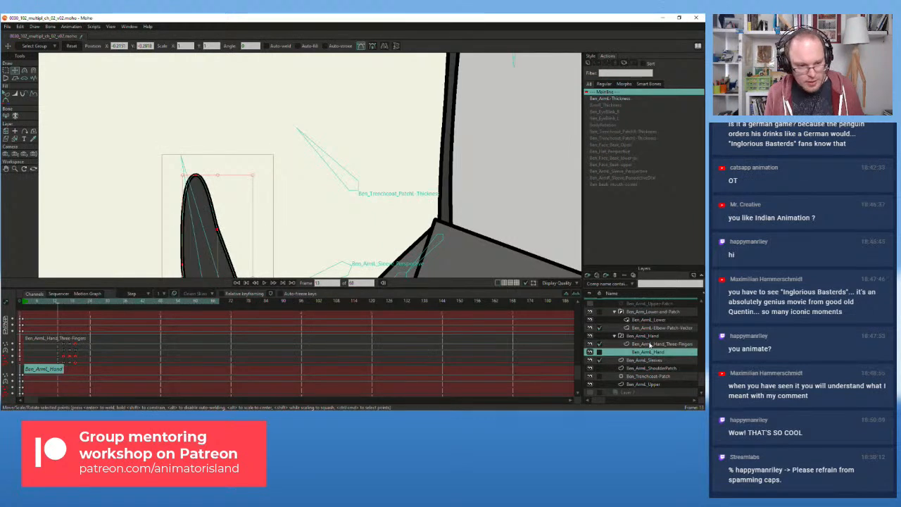
pyautogui.click(649, 344)
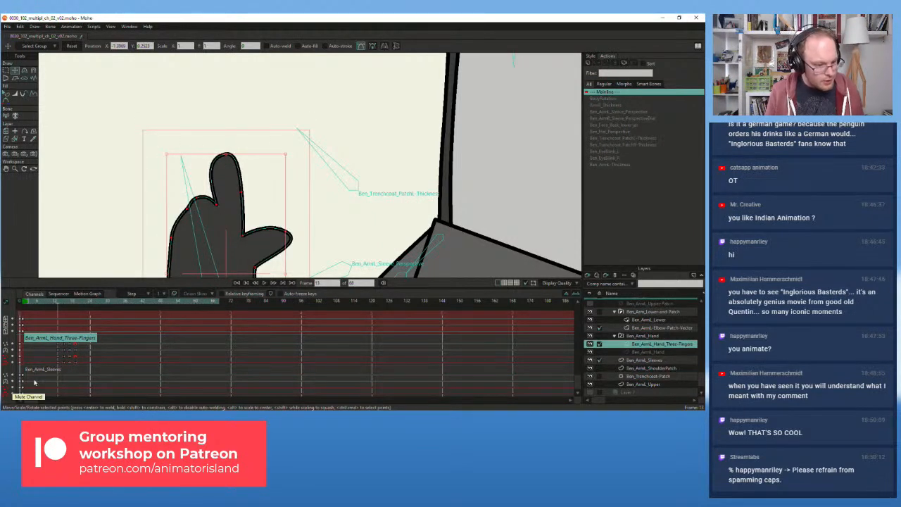
pyautogui.click(64, 358)
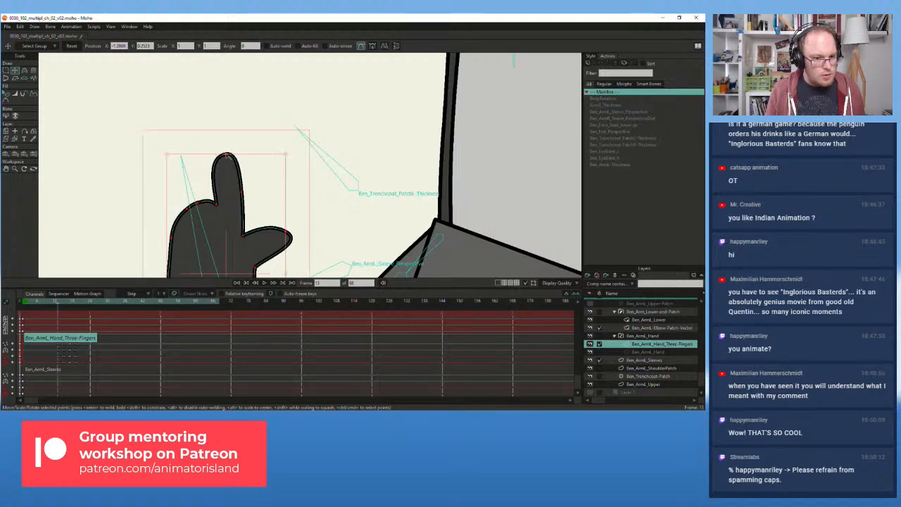
# - At frame 13, bend the tip of the raised middle finger down toward the folded outer finger
pyautogui.click(7, 71)
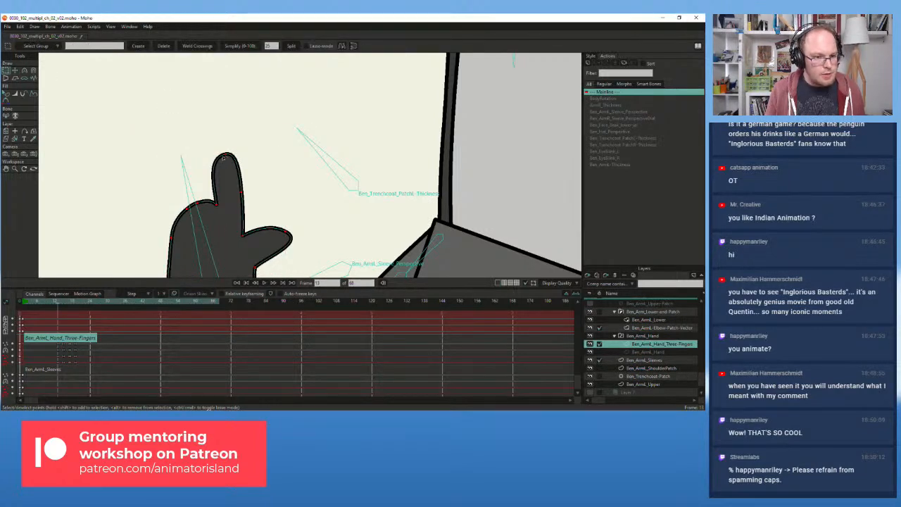
pyautogui.press('t')
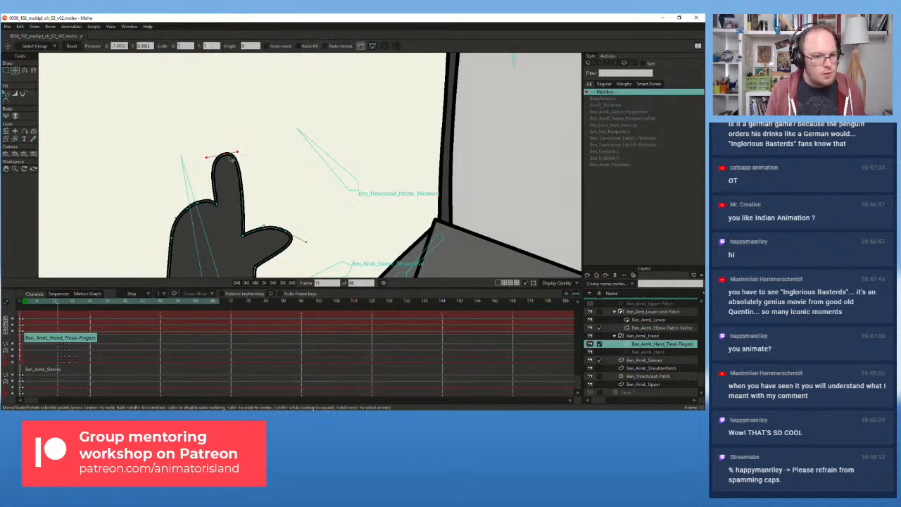
pyautogui.moveTo(228, 159); pyautogui.dragTo(202, 163)
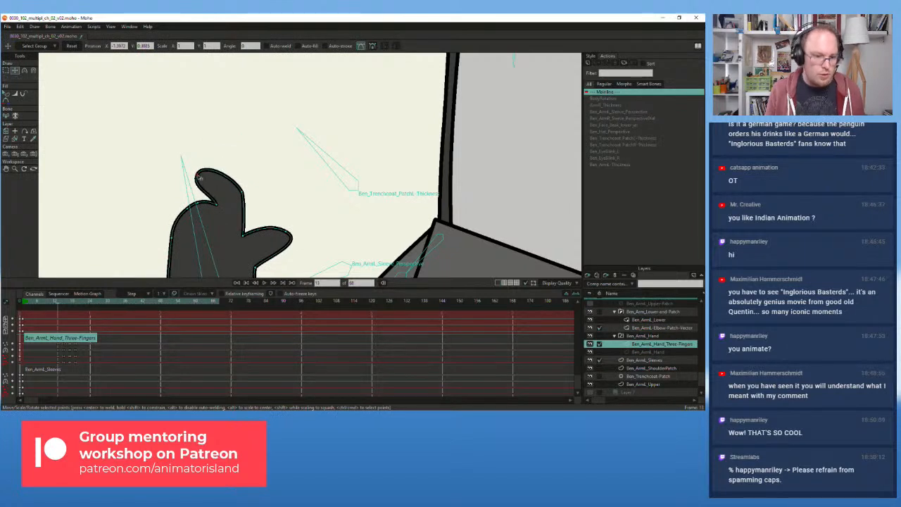
pyautogui.click(242, 193)
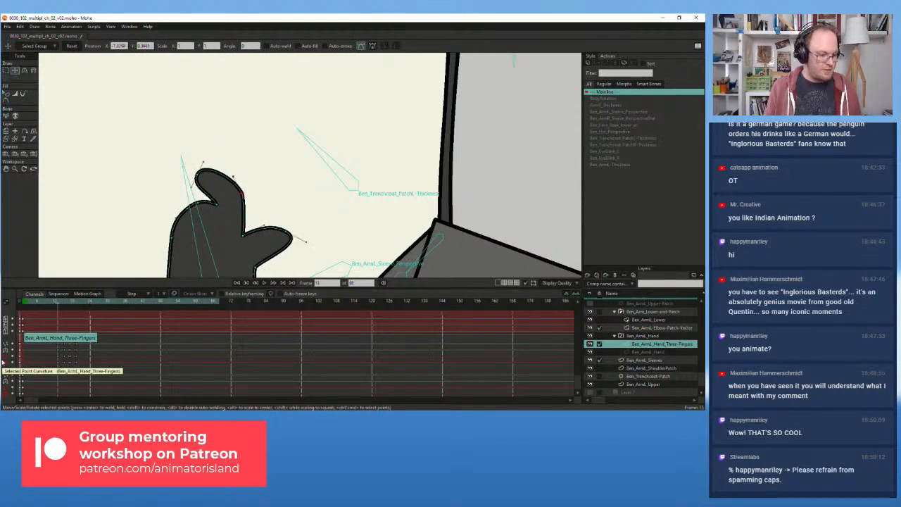
# - At frames 17 and 15, adjust the curve handle at the base between the outer and middle fingers to slim the middle finger
pyautogui.moveTo(63, 305)
pyautogui.mouseDown()
pyautogui.moveTo(84, 304)
pyautogui.moveTo(56, 303)
pyautogui.moveTo(81, 303)
pyautogui.moveTo(70, 302)
pyautogui.mouseUp()
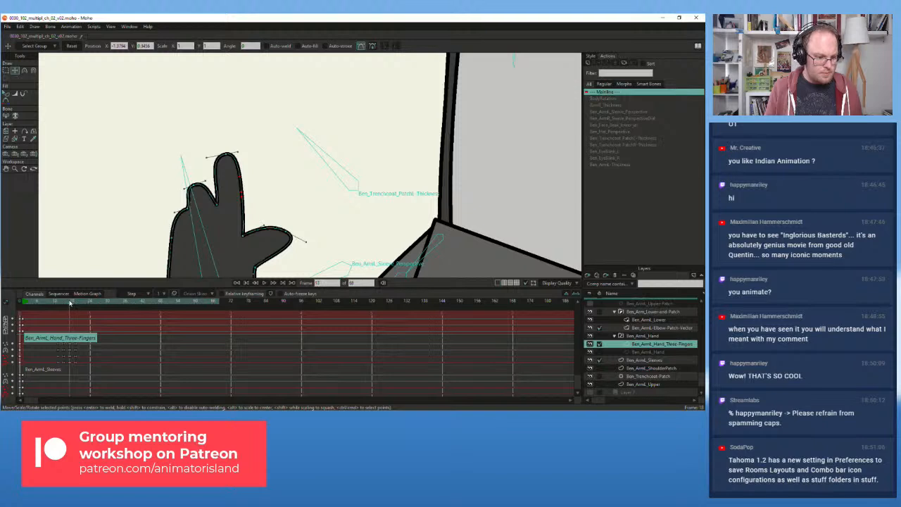
pyautogui.moveTo(221, 186); pyautogui.dragTo(222, 189)
pyautogui.moveTo(74, 307); pyautogui.dragTo(62, 307)
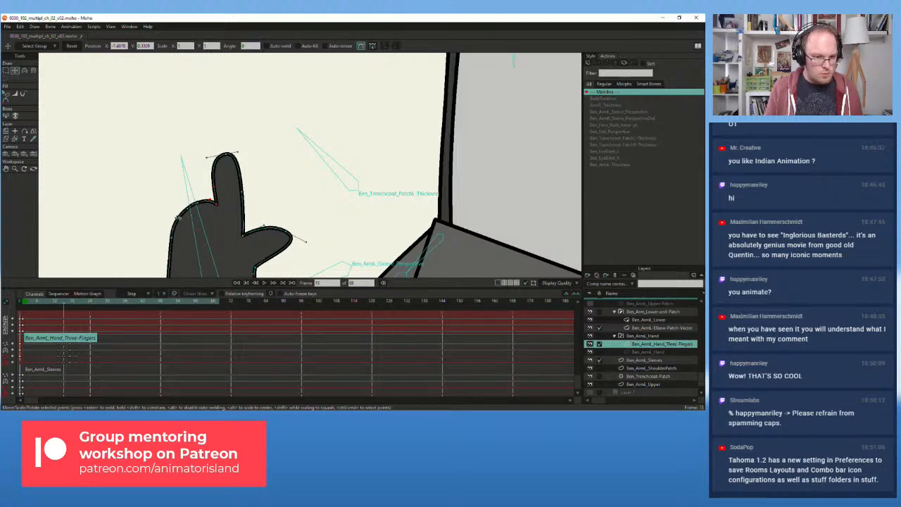
pyautogui.moveTo(213, 186); pyautogui.dragTo(219, 188)
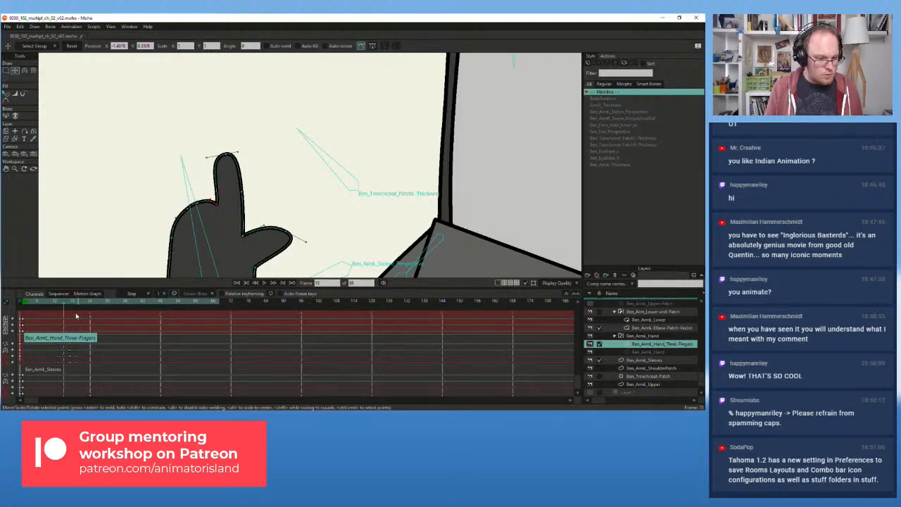
pyautogui.moveTo(67, 305); pyautogui.dragTo(85, 305)
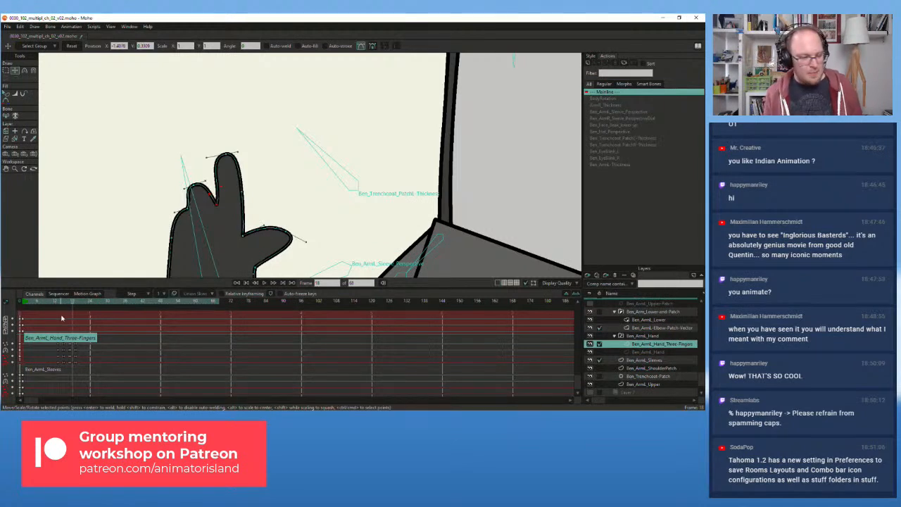
# - Copy the hand's bent middle finger keyframes from frame 13 to frame 11
pyautogui.moveTo(74, 302); pyautogui.dragTo(53, 305)
pyautogui.moveTo(54, 355); pyautogui.dragTo(58, 368)
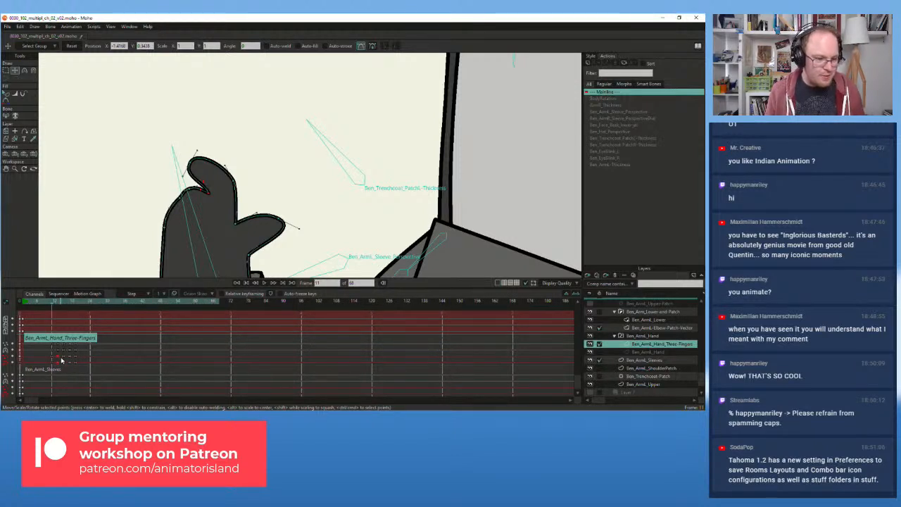
pyautogui.hotkey('ctrl', 'a')
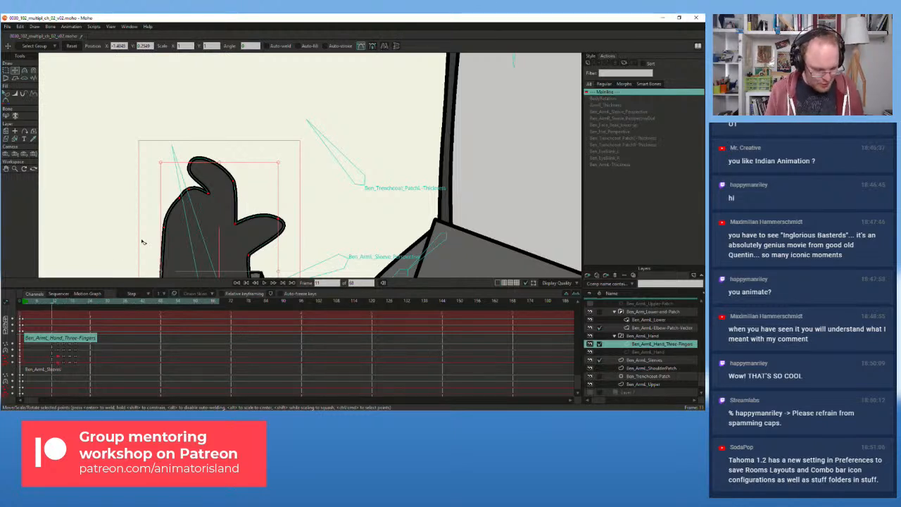
pyautogui.keyDown('alt'); pyautogui.click(104, 302); pyautogui.keyUp('alt')
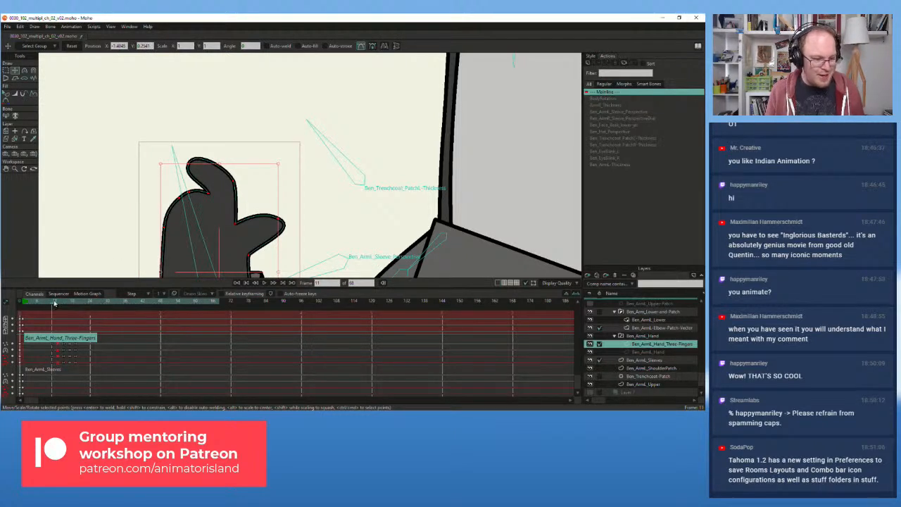
pyautogui.moveTo(54, 302); pyautogui.dragTo(54, 306)
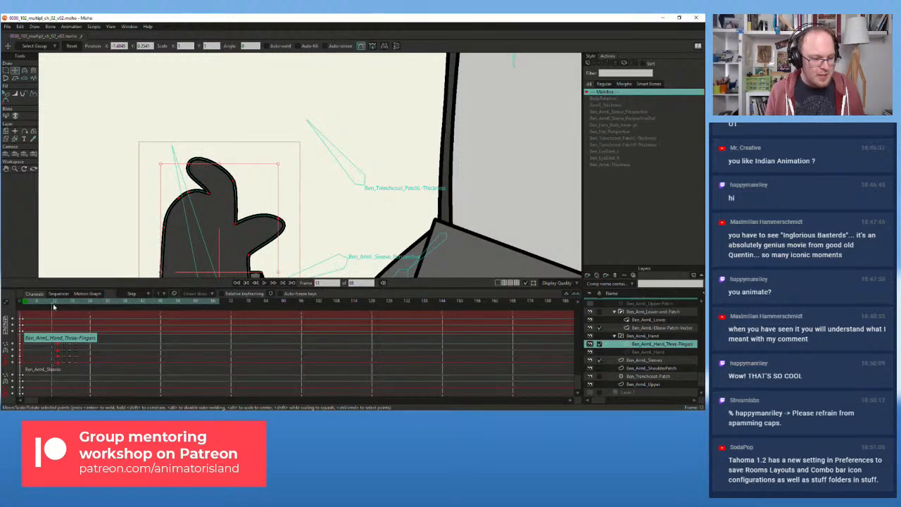
pyautogui.click(121, 240)
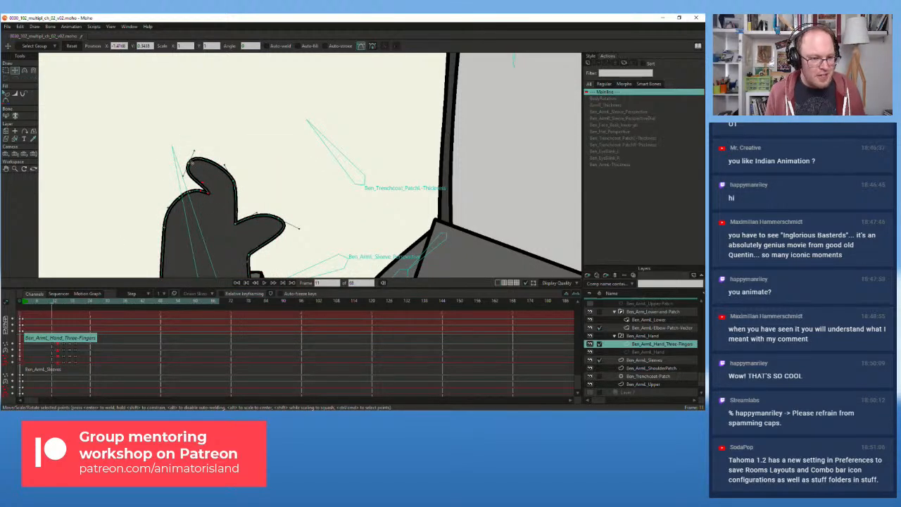
# - At frame 11, fold the three-fingered hand's bent middle finger down into the palm outline
pyautogui.moveTo(192, 163); pyautogui.dragTo(217, 191)
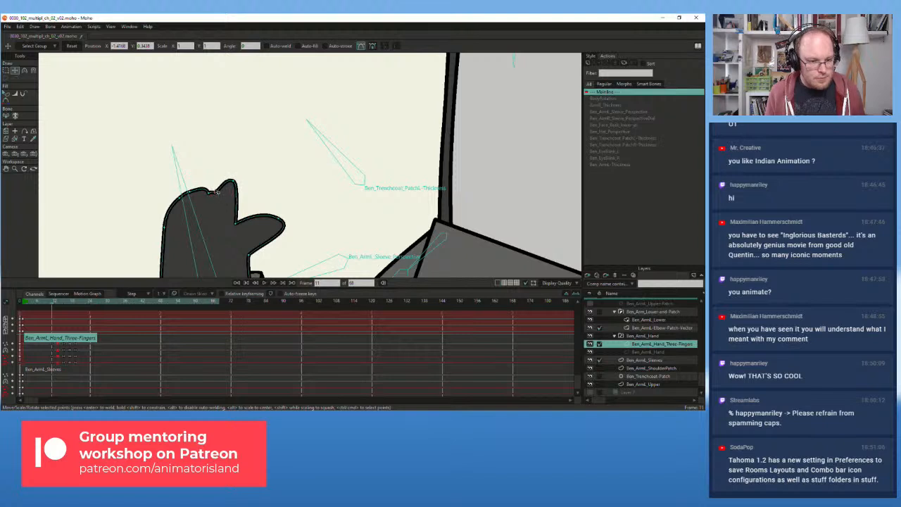
pyautogui.scroll(2, 215, 192)
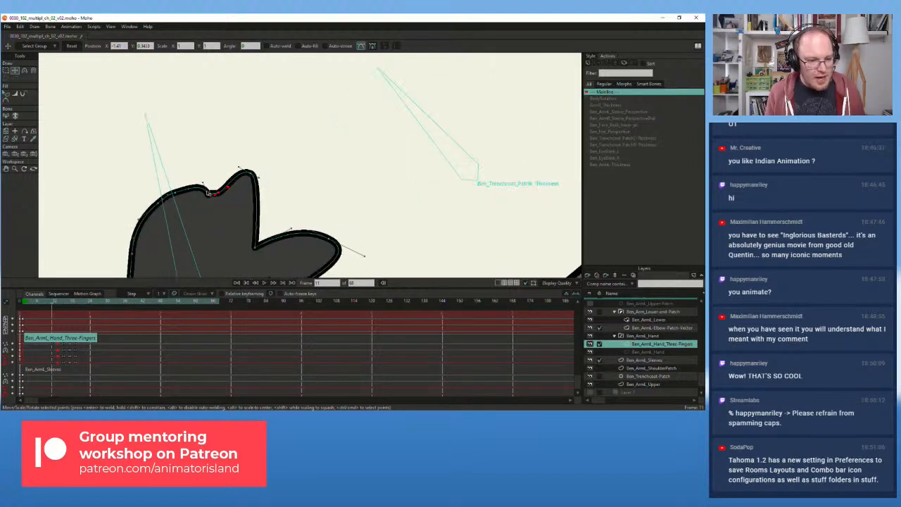
pyautogui.moveTo(202, 181)
pyautogui.mouseDown()
pyautogui.moveTo(196, 191)
pyautogui.moveTo(213, 193)
pyautogui.mouseUp()
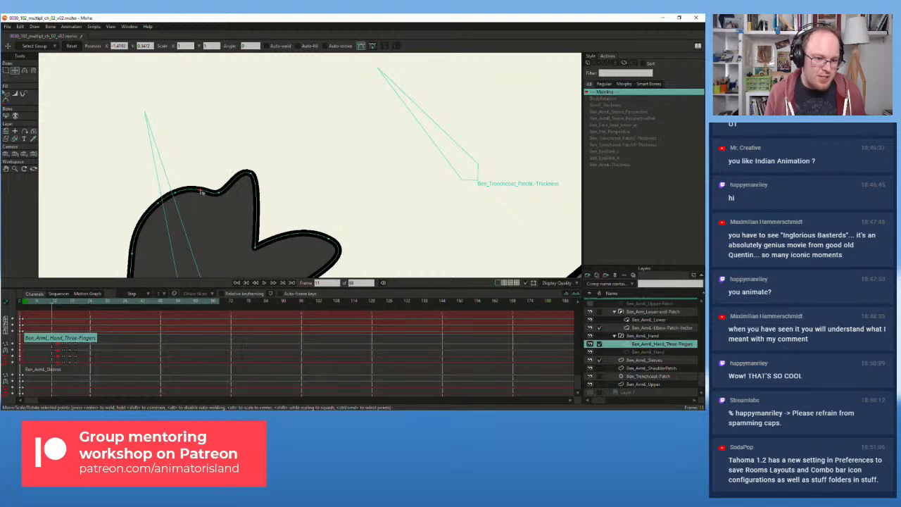
pyautogui.moveTo(200, 191)
pyautogui.mouseDown()
pyautogui.moveTo(237, 199)
pyautogui.moveTo(210, 193)
pyautogui.mouseUp()
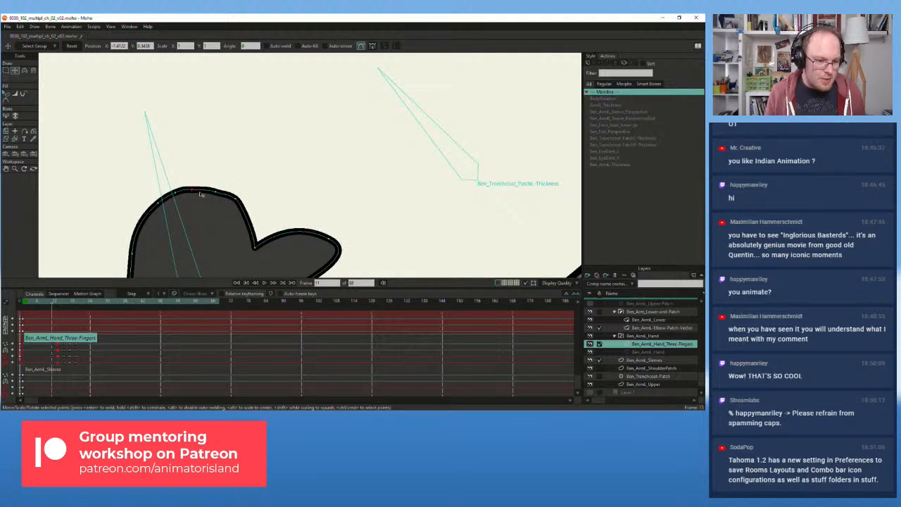
# - At frame 11, reposition the points along the hand's folded knuckle edge to smooth its upper outline
pyautogui.click(203, 191)
pyautogui.moveTo(205, 191); pyautogui.dragTo(196, 192)
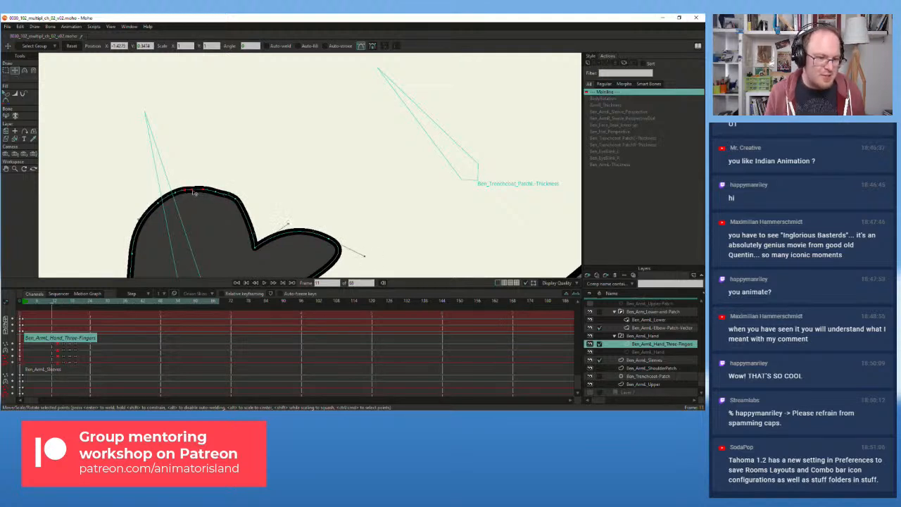
pyautogui.click(196, 192)
pyautogui.click(195, 191)
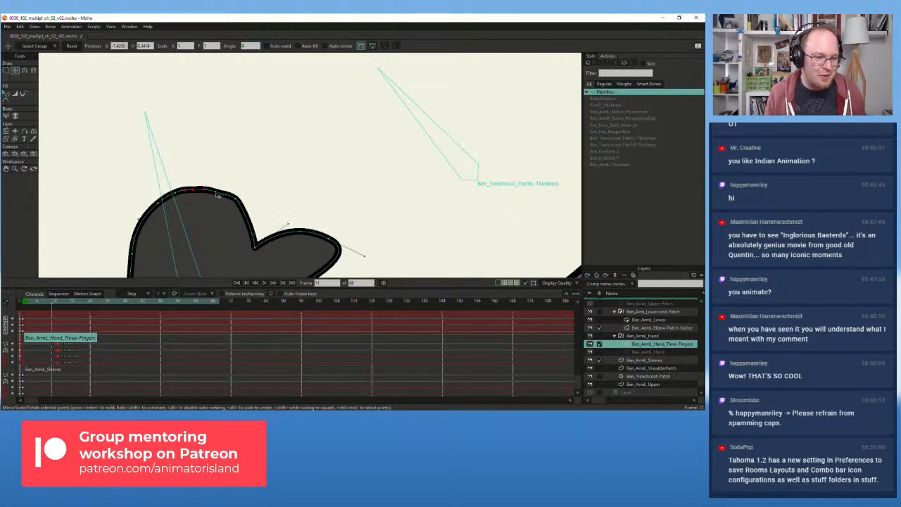
pyautogui.scroll(3, 217, 193)
pyautogui.moveTo(217, 194); pyautogui.dragTo(232, 194)
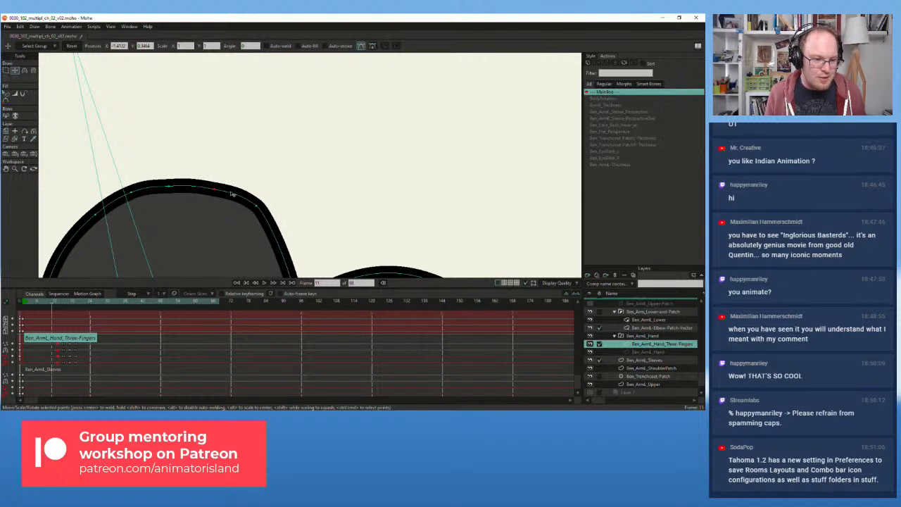
pyautogui.moveTo(169, 189); pyautogui.dragTo(170, 190)
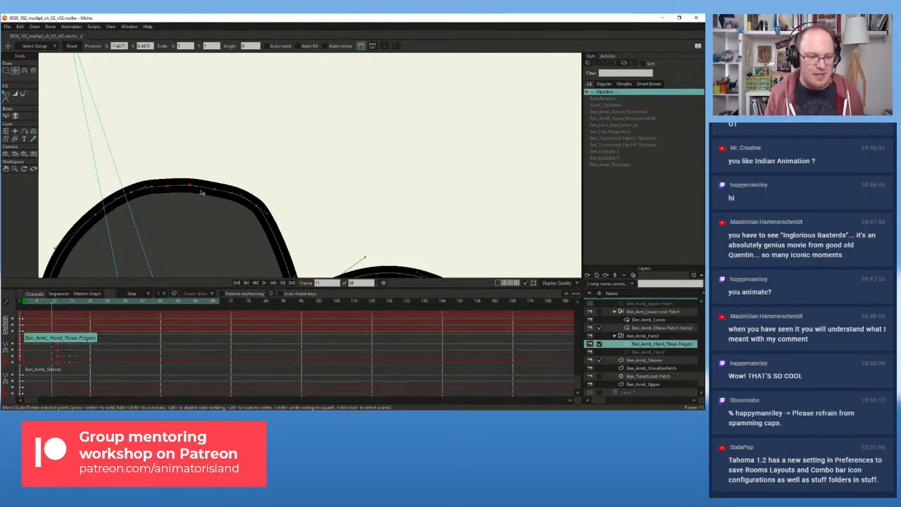
pyautogui.moveTo(234, 193); pyautogui.dragTo(214, 191)
pyautogui.scroll(-4, 214, 191)
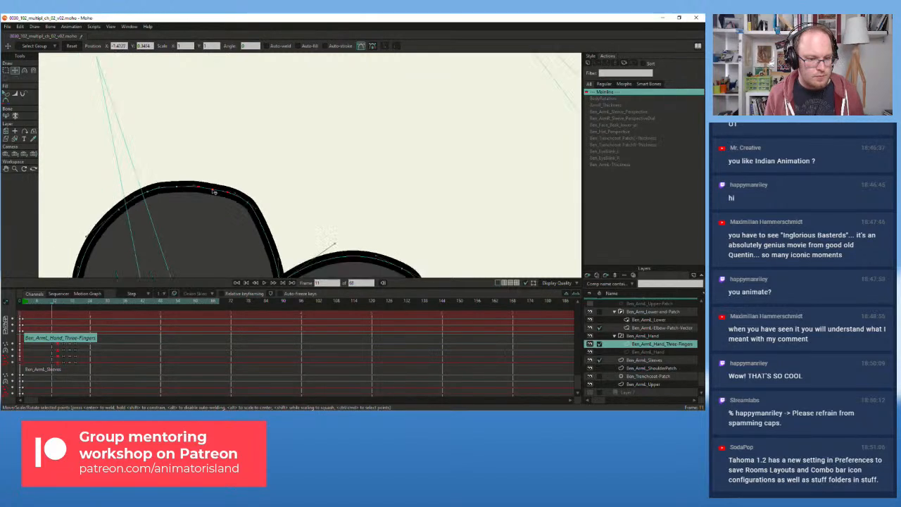
# - Shift the hand's finger keyframes later in the timeline so the first folded pose falls on frame 15
pyautogui.click(57, 304)
pyautogui.moveTo(57, 304)
pyautogui.mouseDown()
pyautogui.moveTo(71, 304)
pyautogui.moveTo(50, 304)
pyautogui.moveTo(89, 301)
pyautogui.moveTo(32, 310)
pyautogui.moveTo(79, 306)
pyautogui.moveTo(52, 311)
pyautogui.mouseUp()
pyautogui.scroll(-6, 224, 180)
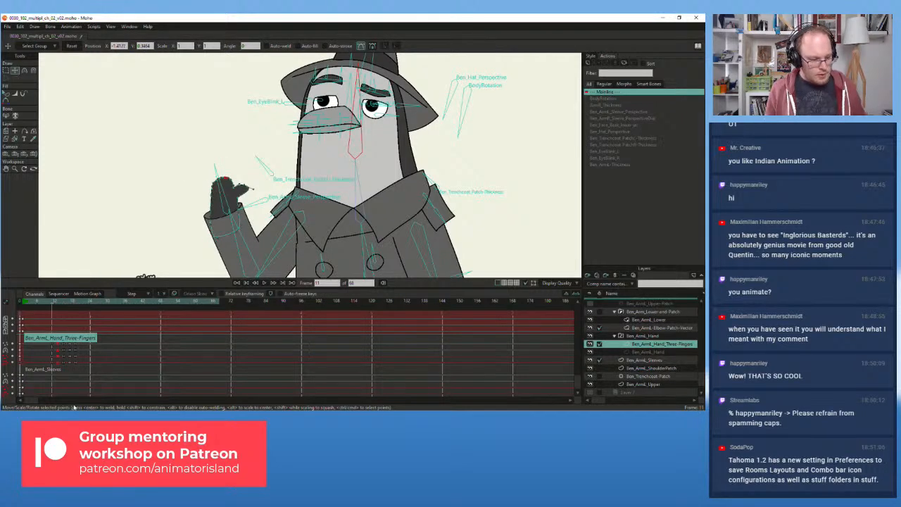
pyautogui.moveTo(86, 343); pyautogui.dragTo(59, 346)
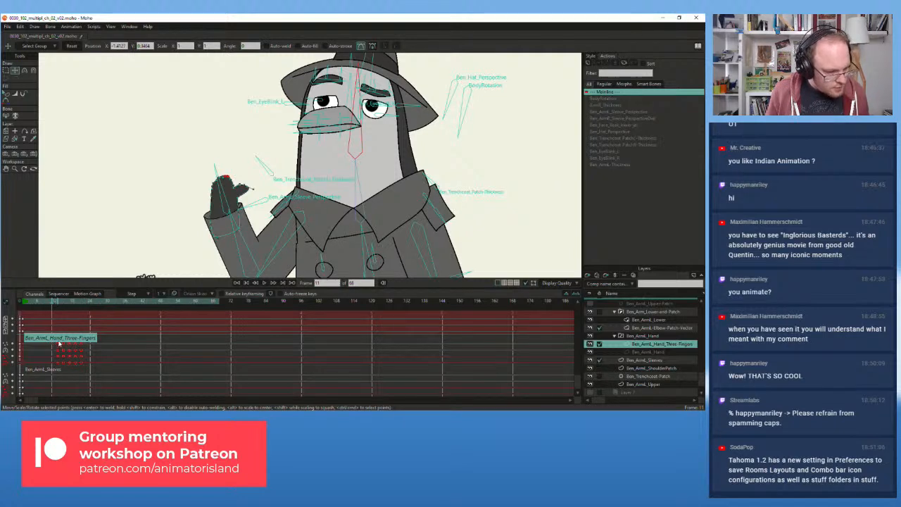
pyautogui.moveTo(55, 304)
pyautogui.mouseDown()
pyautogui.moveTo(88, 304)
pyautogui.moveTo(64, 311)
pyautogui.mouseUp()
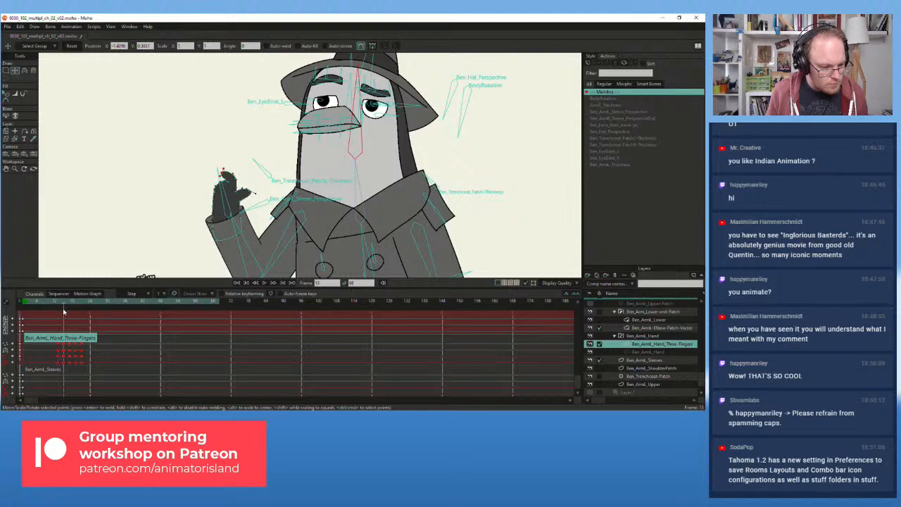
pyautogui.moveTo(60, 346); pyautogui.dragTo(63, 347)
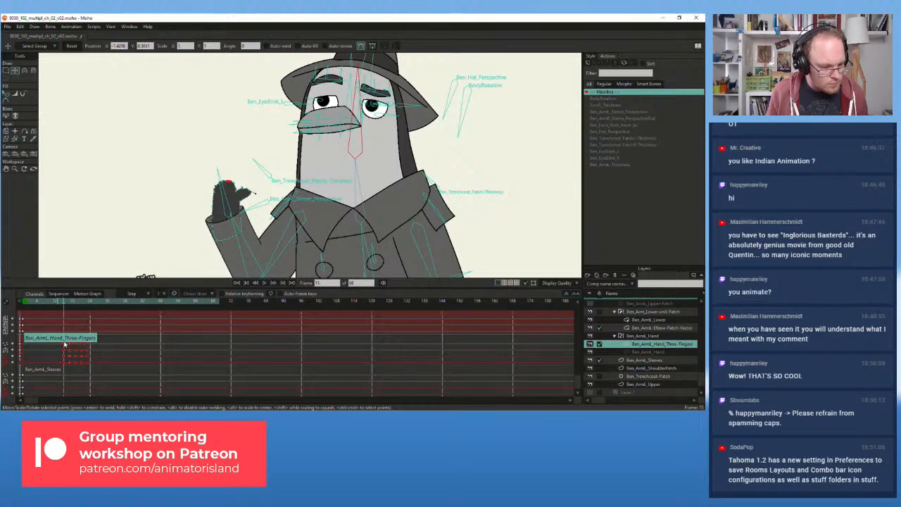
# - Select all points of the three-fingered hand and copy its pose keyframes from frame 15 to frame 13
pyautogui.moveTo(64, 304)
pyautogui.mouseDown()
pyautogui.moveTo(94, 307)
pyautogui.moveTo(59, 313)
pyautogui.mouseUp()
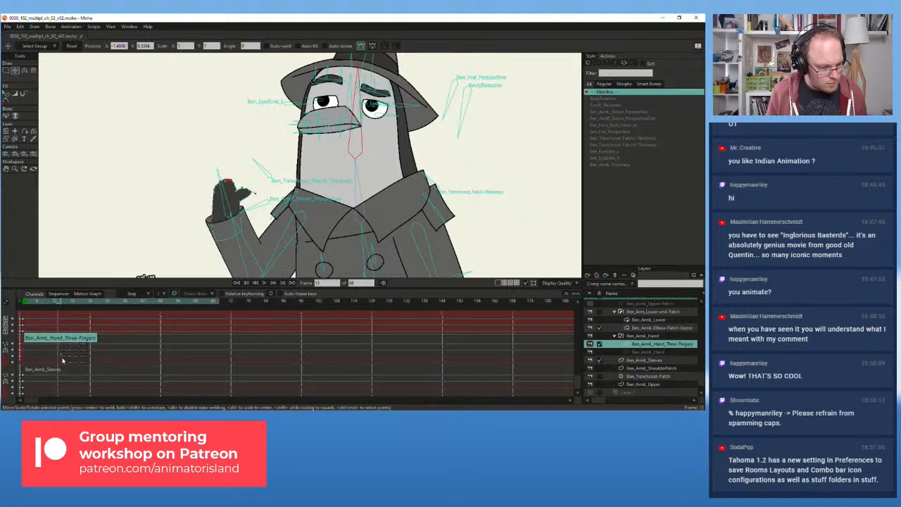
pyautogui.scroll(3, 242, 209)
pyautogui.click(242, 209)
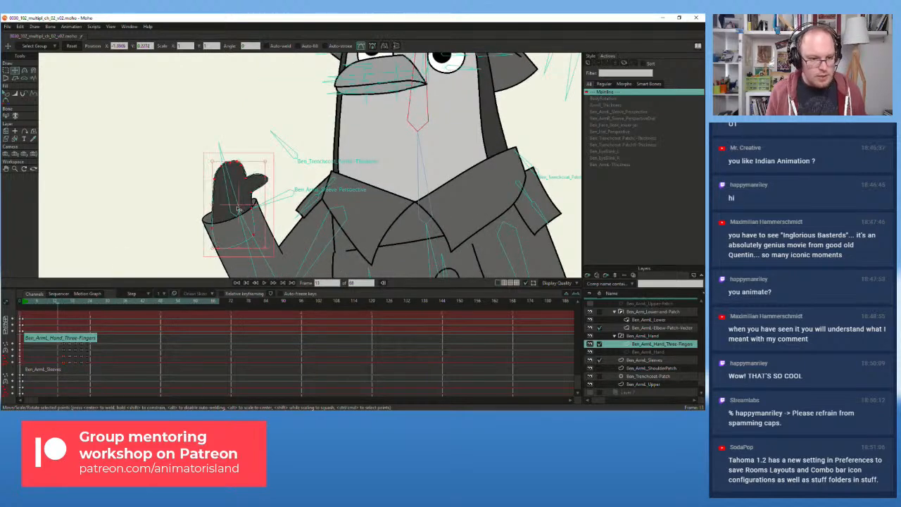
pyautogui.scroll(3, 241, 209)
pyautogui.click(63, 308)
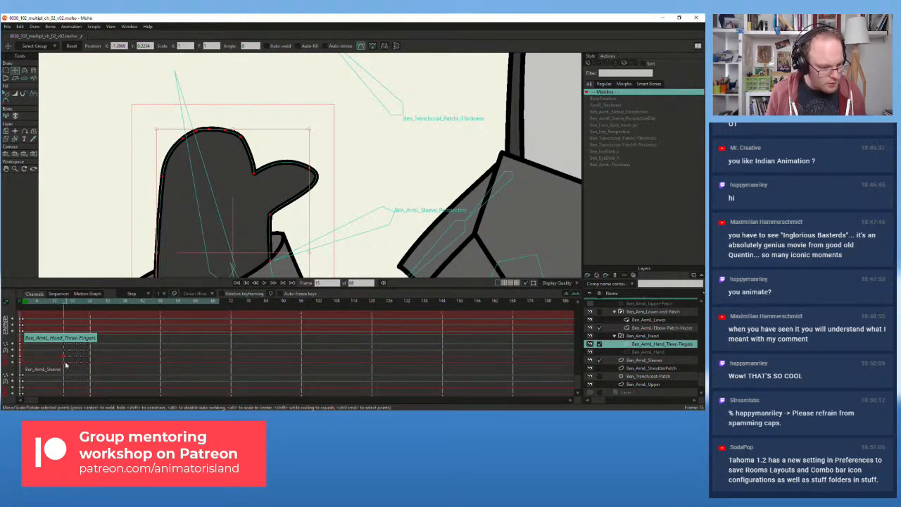
pyautogui.moveTo(67, 305); pyautogui.dragTo(58, 305)
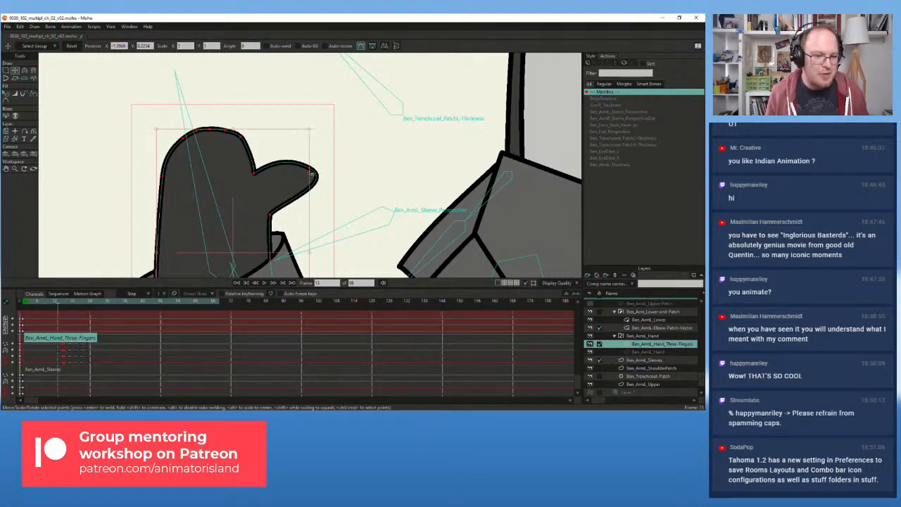
# - At frame 13, curl the hand's extended thumb upward beside the palm and reshape its curve handles into a short rounded stub
pyautogui.click(311, 168)
pyautogui.moveTo(341, 145); pyautogui.dragTo(268, 149)
pyautogui.hotkey('ctrl', 'z')
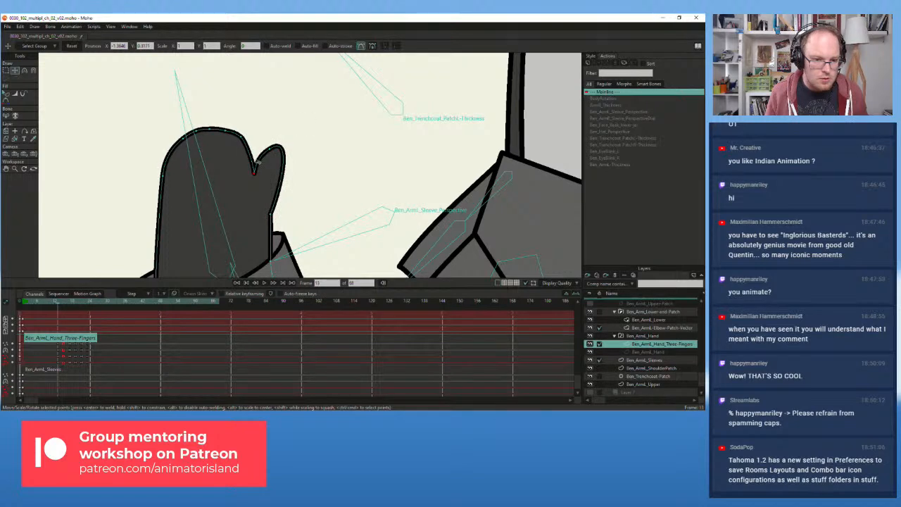
pyautogui.click(261, 159)
pyautogui.click(257, 175)
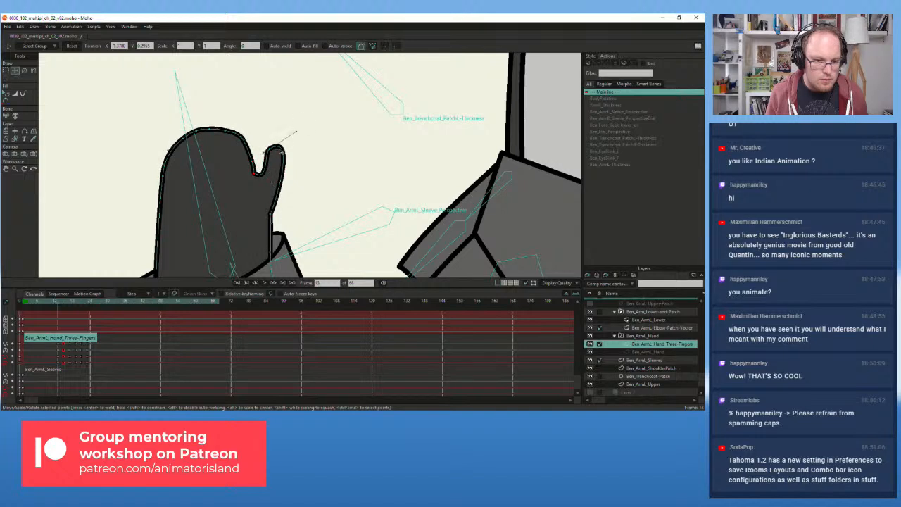
pyautogui.moveTo(255, 173); pyautogui.dragTo(275, 125)
pyautogui.moveTo(275, 199); pyautogui.dragTo(304, 191)
pyautogui.moveTo(257, 154)
pyautogui.mouseDown()
pyautogui.moveTo(255, 171)
pyautogui.moveTo(250, 161)
pyautogui.mouseUp()
# - Compare the thumb poses at frames 15 and 13, and shift the hand's finger keyframes so the curled thumb starts at frame 15
pyautogui.click(64, 303)
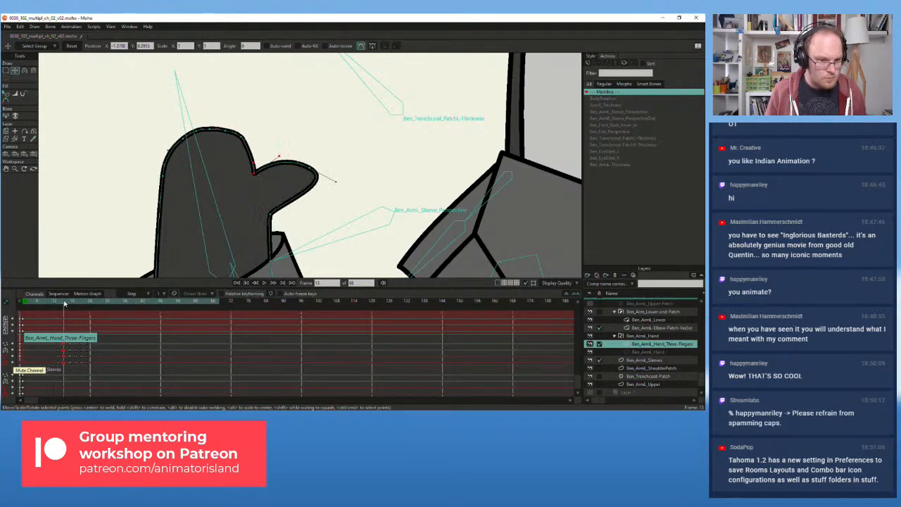
pyautogui.moveTo(64, 303); pyautogui.dragTo(57, 304)
pyautogui.moveTo(101, 341); pyautogui.dragTo(64, 345)
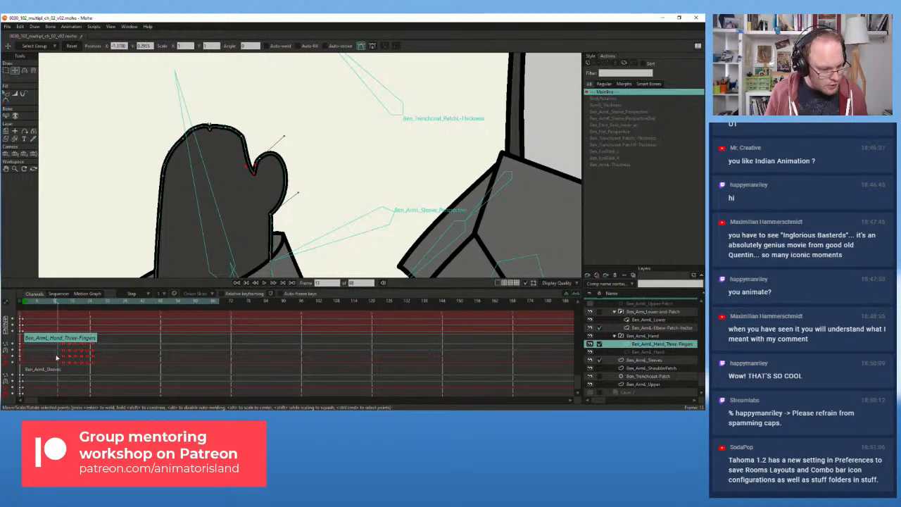
pyautogui.moveTo(52, 352); pyautogui.dragTo(66, 365)
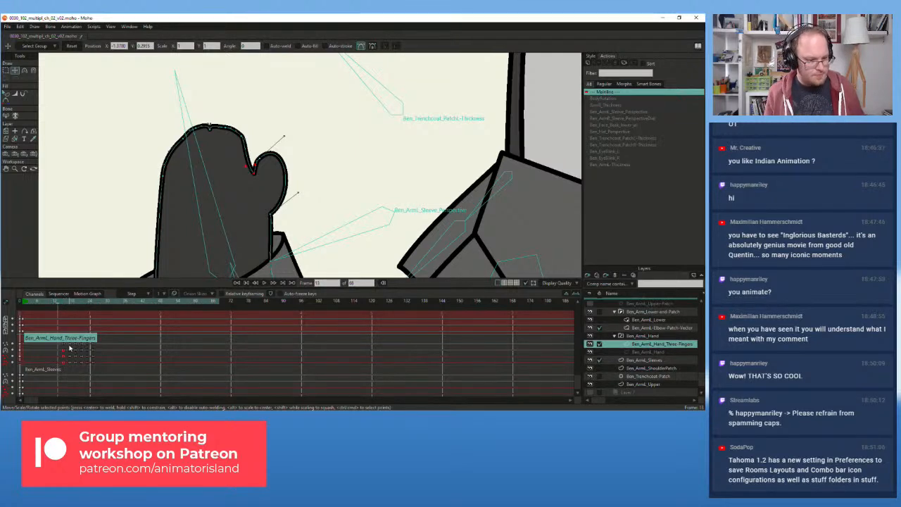
pyautogui.hotkey('ctrl', 'v')
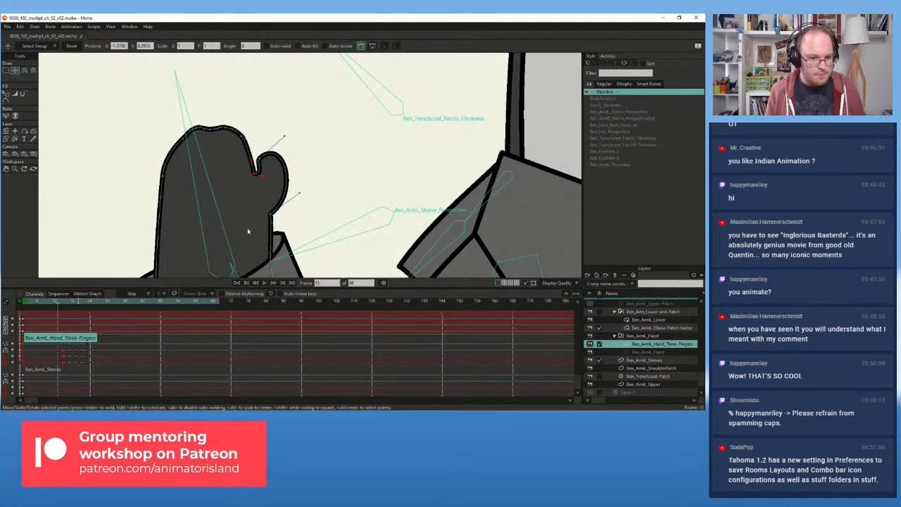
pyautogui.hotkey('ctrl', 'z')
pyautogui.hotkey('ctrl', 'z')
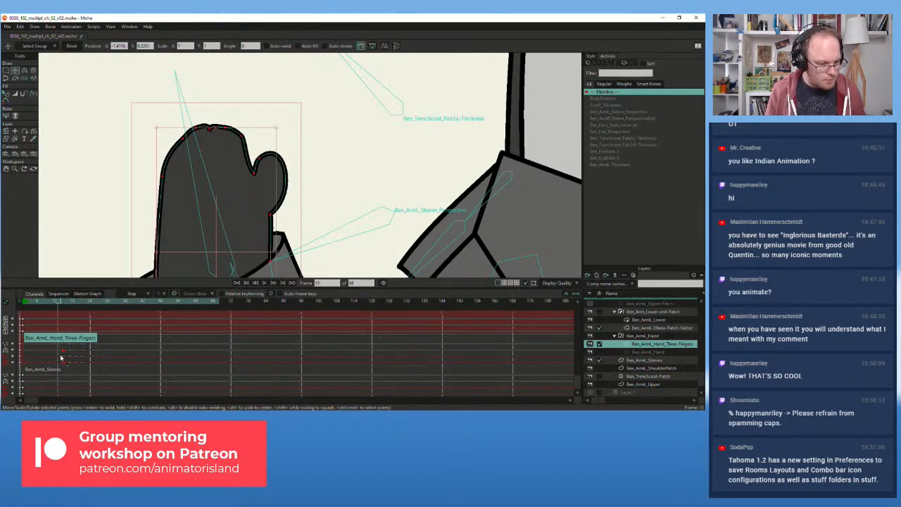
# - Copy the whole hand's curled-thumb pose keyframes from frame 15 to frame 13 with all points selected
pyautogui.click(64, 303)
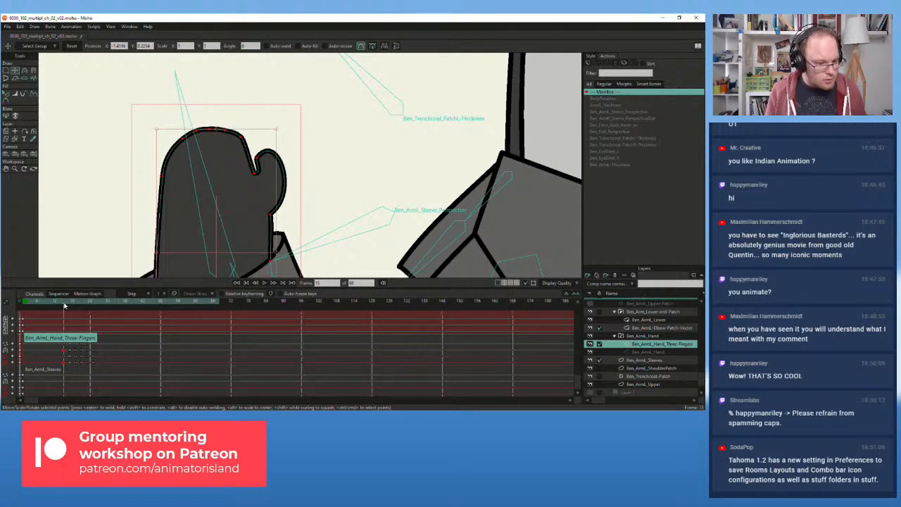
pyautogui.moveTo(64, 305); pyautogui.dragTo(60, 305)
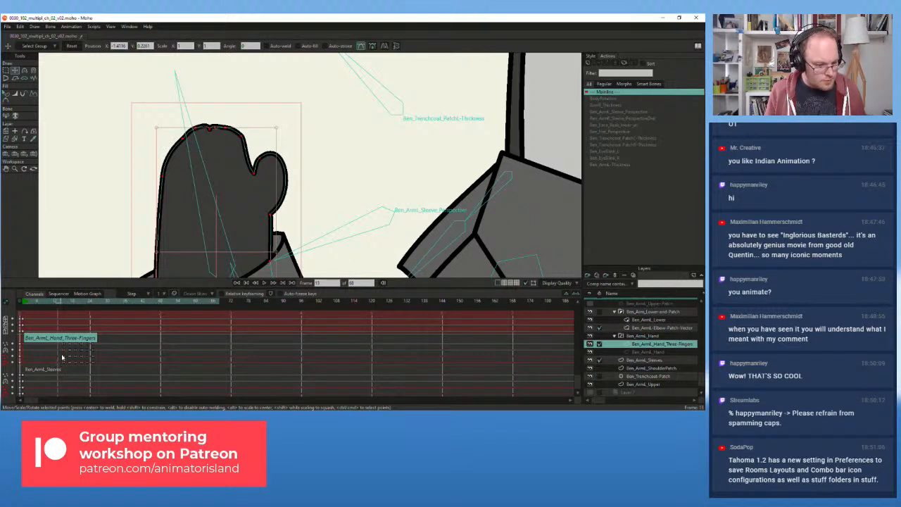
pyautogui.moveTo(64, 362); pyautogui.dragTo(64, 363)
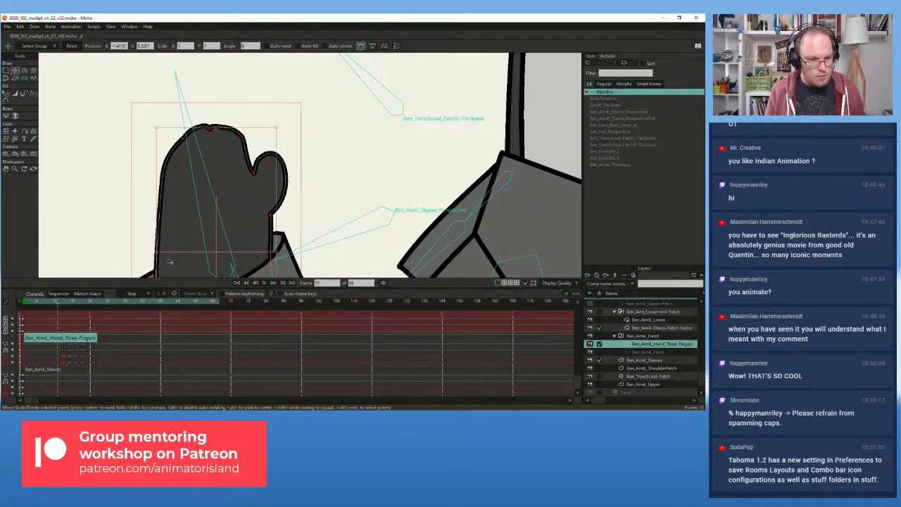
pyautogui.hotkey('ctrl', 'v')
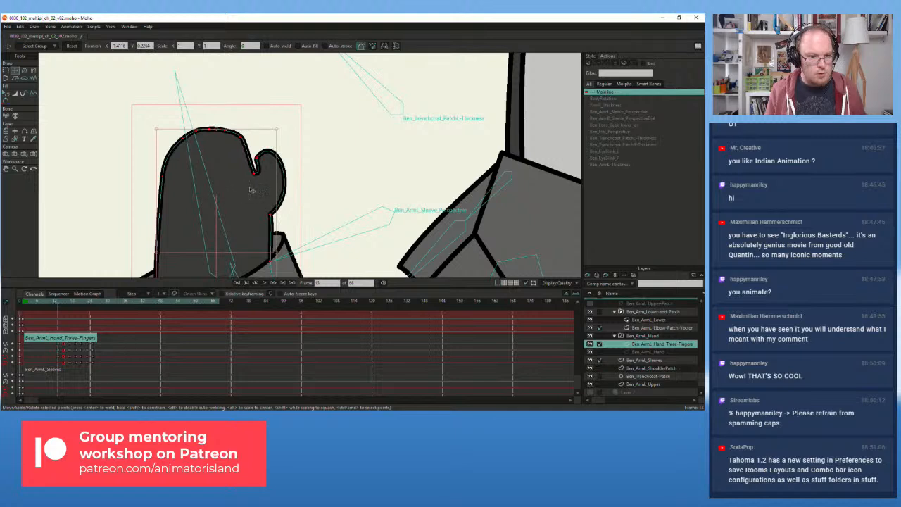
# - At frame 13, pull the thumb's points inward to fold the thumb into the side of the palm
pyautogui.click(257, 161)
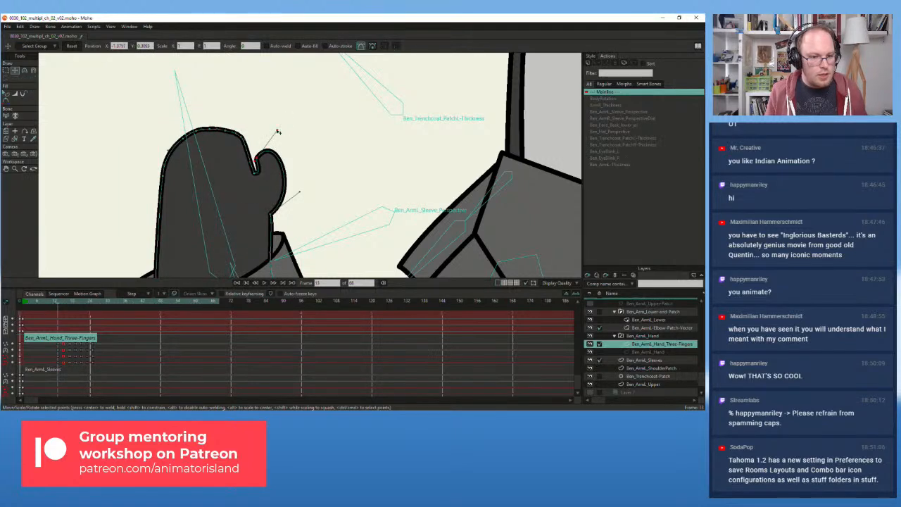
pyautogui.moveTo(261, 159); pyautogui.dragTo(263, 199)
pyautogui.click(271, 213)
pyautogui.click(261, 189)
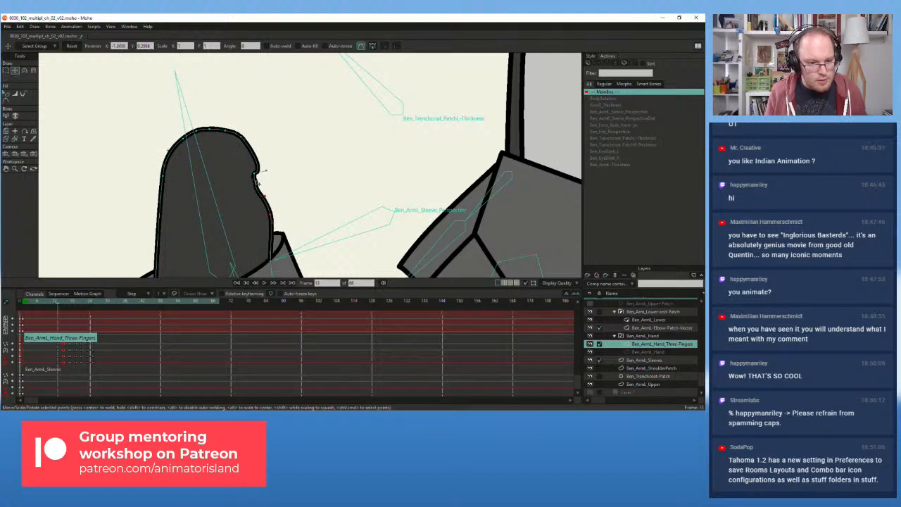
# - At frame 13, adjust the folded thumb's points and handle to smooth the palm's side outline down to the sleeve
pyautogui.scroll(3, 256, 181)
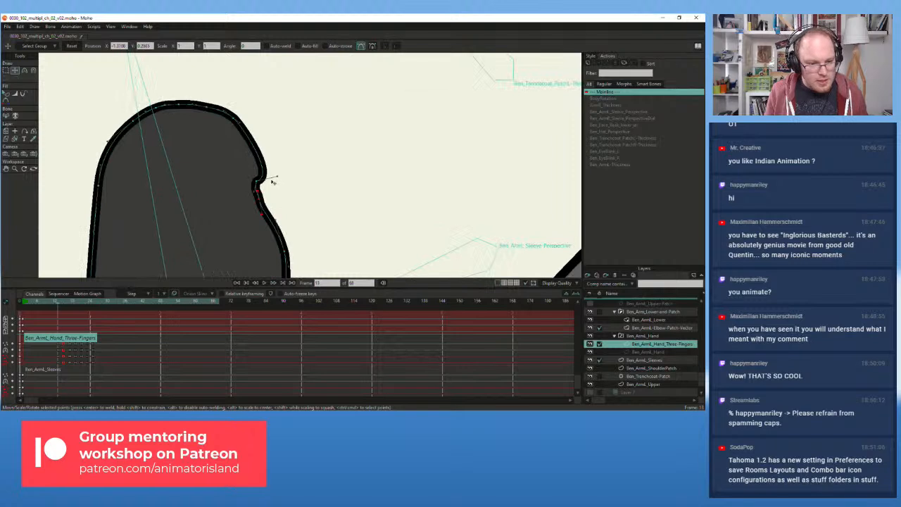
pyautogui.moveTo(276, 176)
pyautogui.mouseDown()
pyautogui.moveTo(248, 154)
pyautogui.moveTo(270, 216)
pyautogui.moveTo(260, 179)
pyautogui.mouseUp()
pyautogui.moveTo(268, 216); pyautogui.dragTo(272, 215)
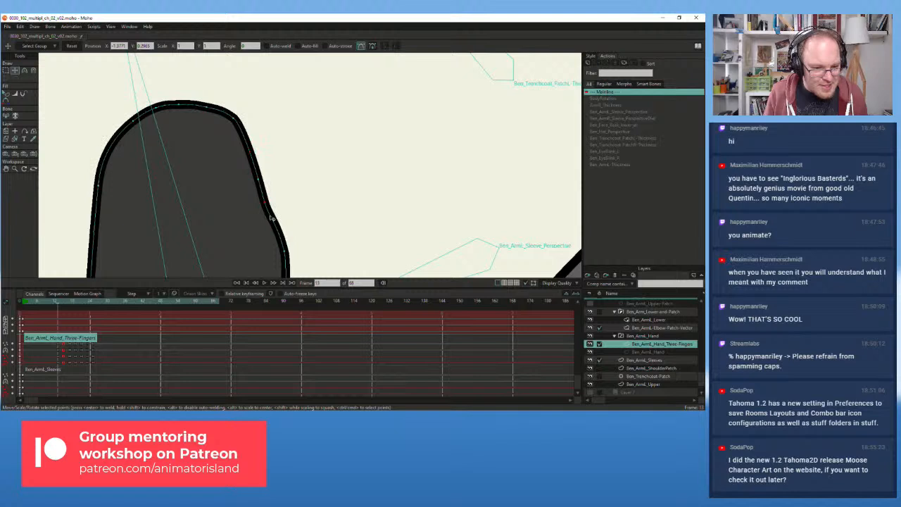
pyautogui.moveTo(284, 251)
pyautogui.mouseDown()
pyautogui.moveTo(276, 254)
pyautogui.moveTo(280, 266)
pyautogui.mouseUp()
pyautogui.scroll(-2, 277, 264)
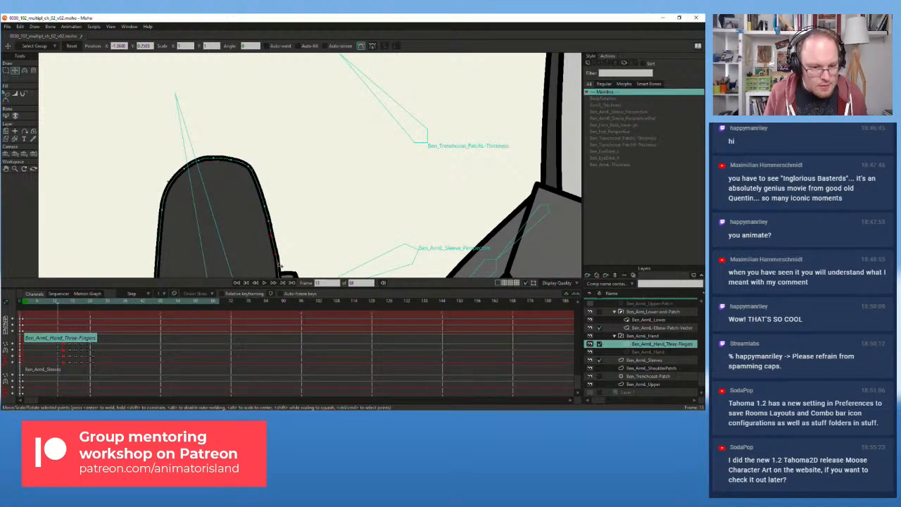
pyautogui.scroll(-2, 285, 239)
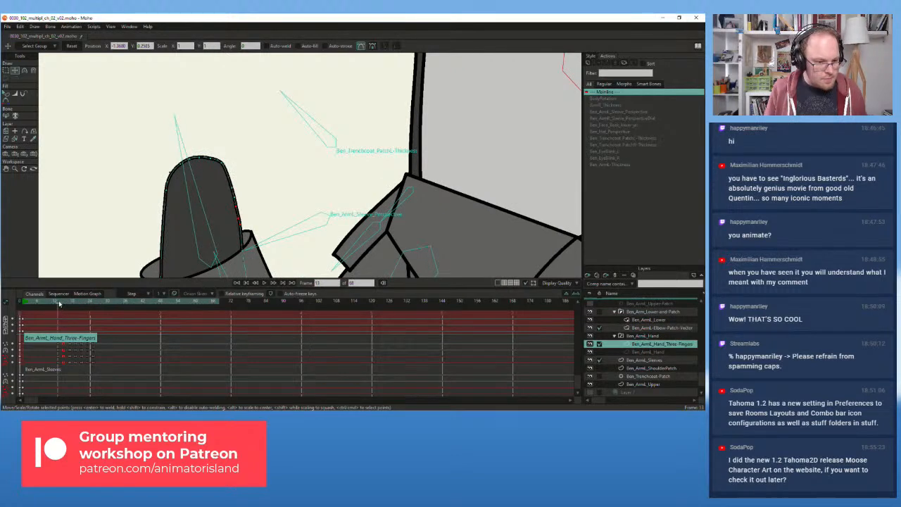
pyautogui.moveTo(59, 304)
pyautogui.mouseDown()
pyautogui.moveTo(109, 301)
pyautogui.moveTo(62, 303)
pyautogui.moveTo(95, 302)
pyautogui.moveTo(58, 311)
pyautogui.mouseUp()
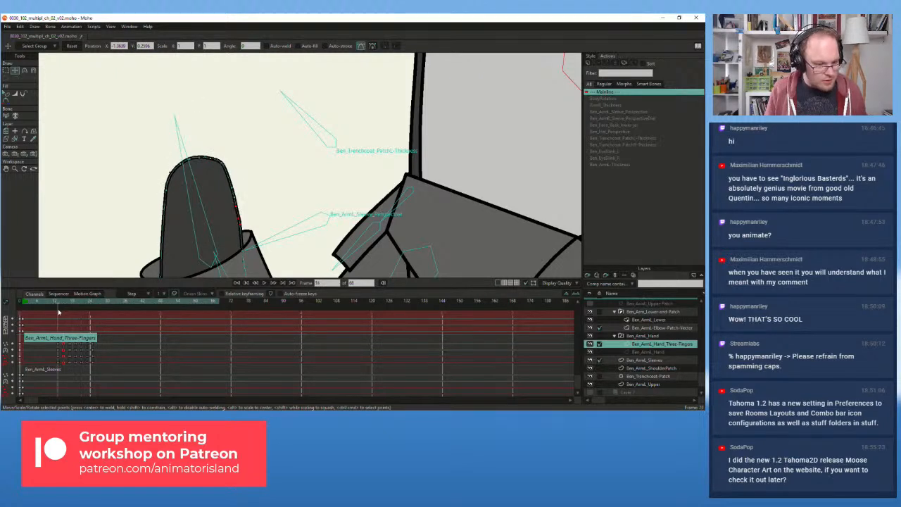
# - At frame 13, nudge two points along the palm's thumb-side edge to smooth the closed hand's outline
pyautogui.hotkey('ctrl', 'a')
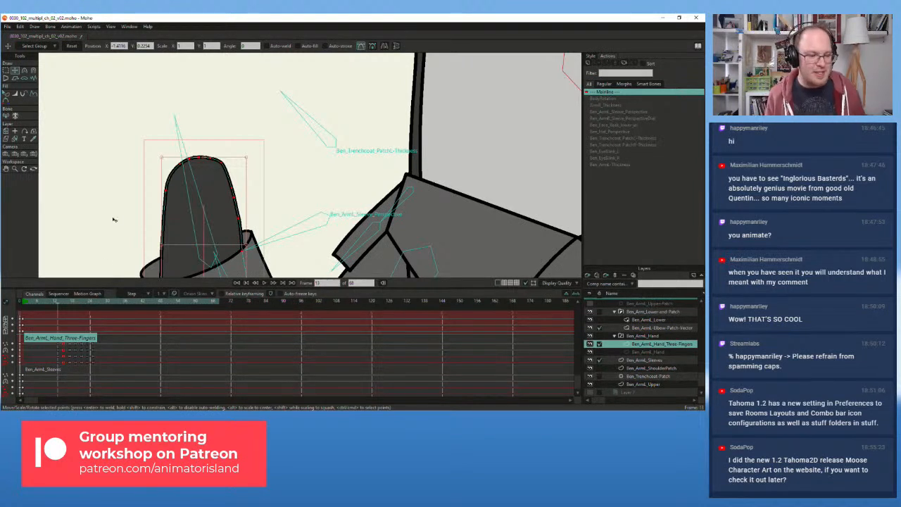
pyautogui.scroll(1, 132, 206)
pyautogui.scroll(2, 230, 216)
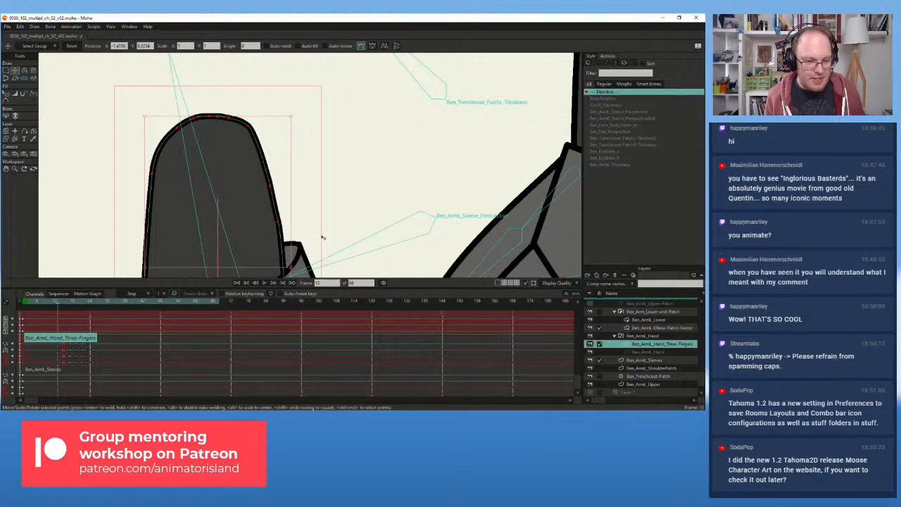
pyautogui.click(279, 222)
pyautogui.moveTo(282, 236); pyautogui.dragTo(283, 240)
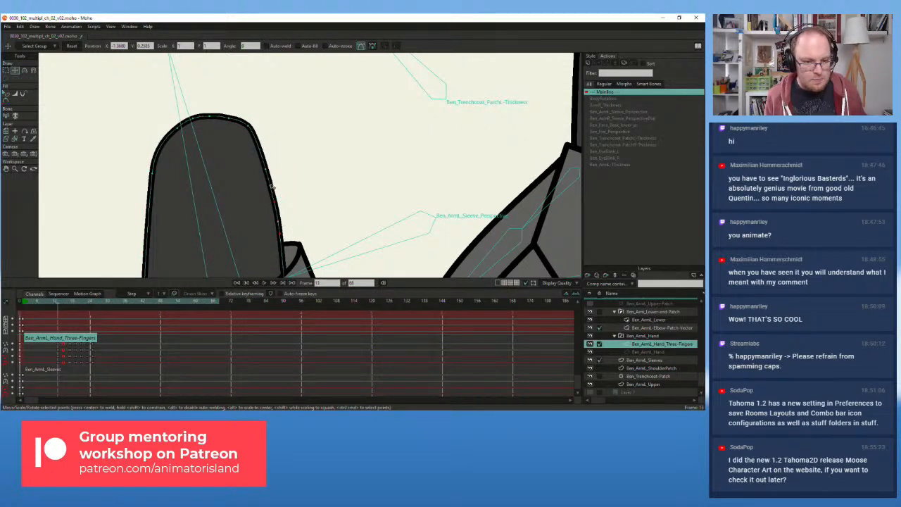
pyautogui.click(268, 170)
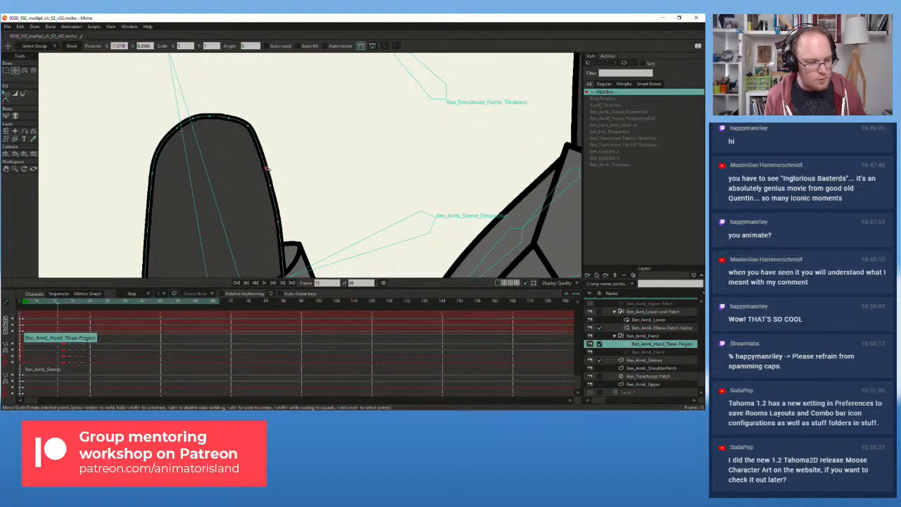
# - Select all of the hand's points and their keyframes at frame 13
pyautogui.hotkey('ctrl', 'a')
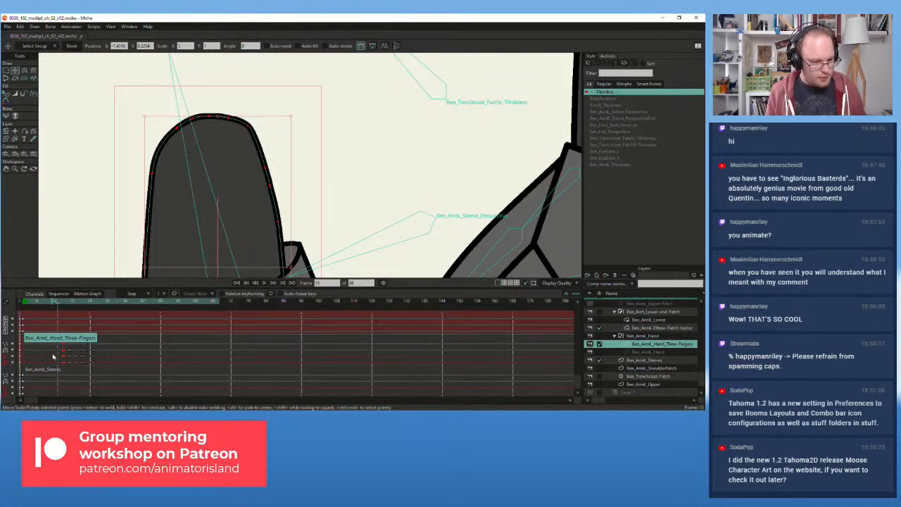
pyautogui.click(52, 356)
pyautogui.moveTo(59, 364); pyautogui.dragTo(58, 365)
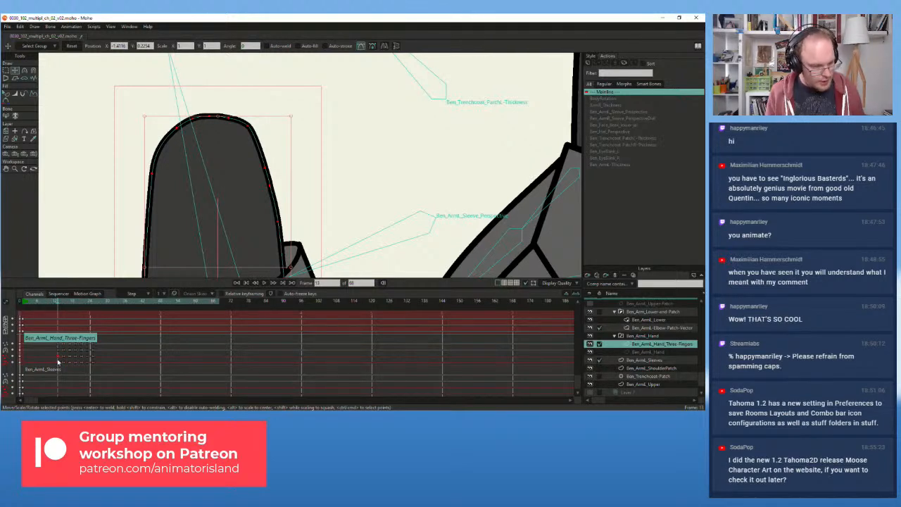
# - Scrub and play the animation from frame 1 to review how the closed hand rises and unfolds
pyautogui.click(23, 302)
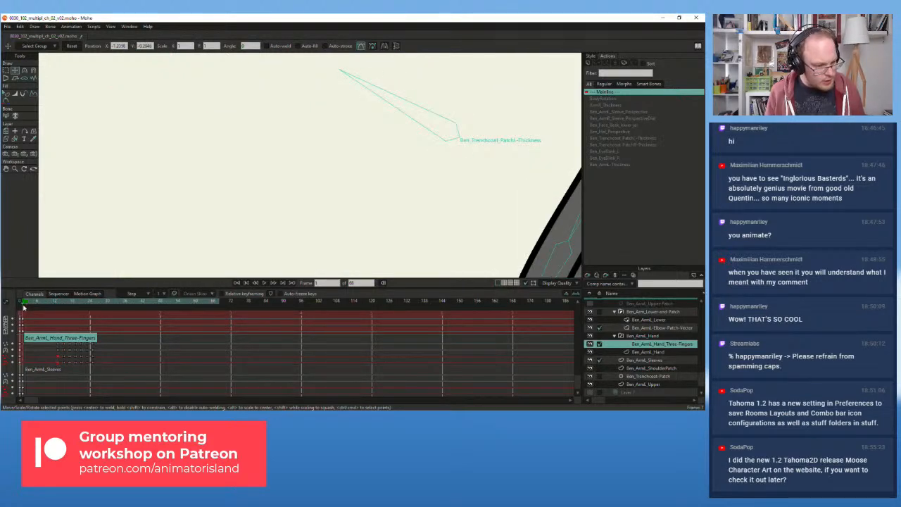
pyautogui.click(57, 302)
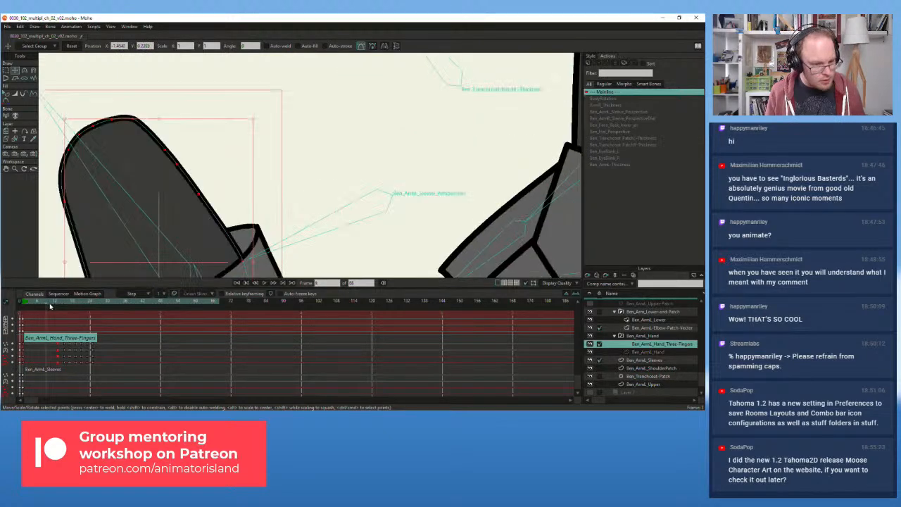
pyautogui.moveTo(68, 306); pyautogui.dragTo(24, 316)
pyautogui.scroll(-3, 101, 219)
pyautogui.scroll(-2, 114, 227)
pyautogui.moveTo(138, 235); pyautogui.dragTo(149, 185)
pyautogui.scroll(-2, 148, 185)
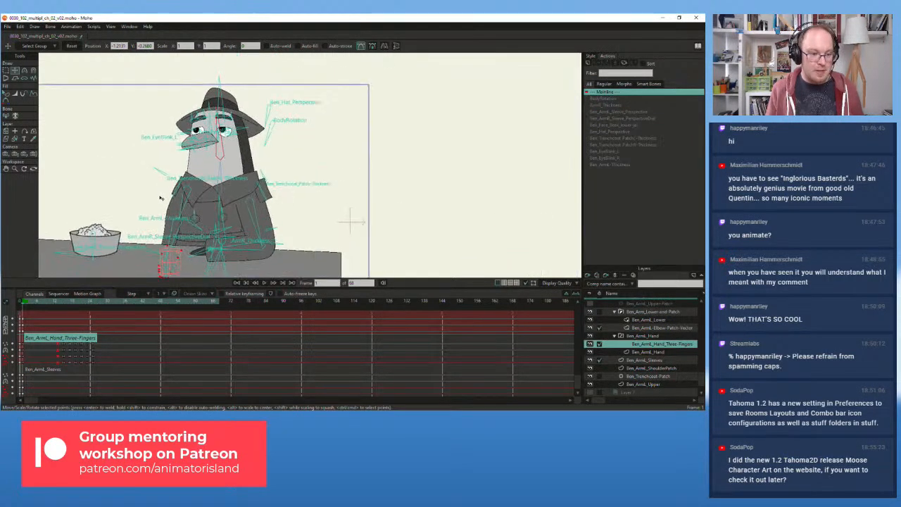
pyautogui.click(266, 285)
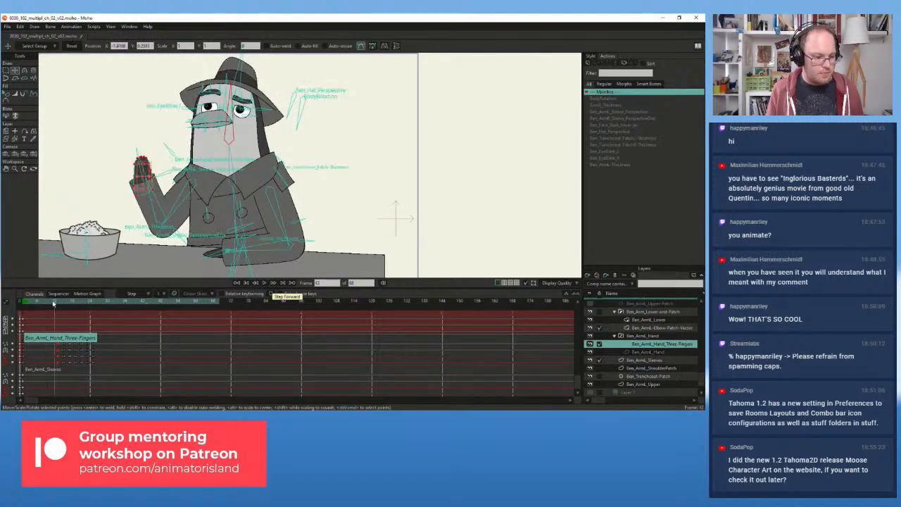
pyautogui.click(23, 311)
pyautogui.click(264, 282)
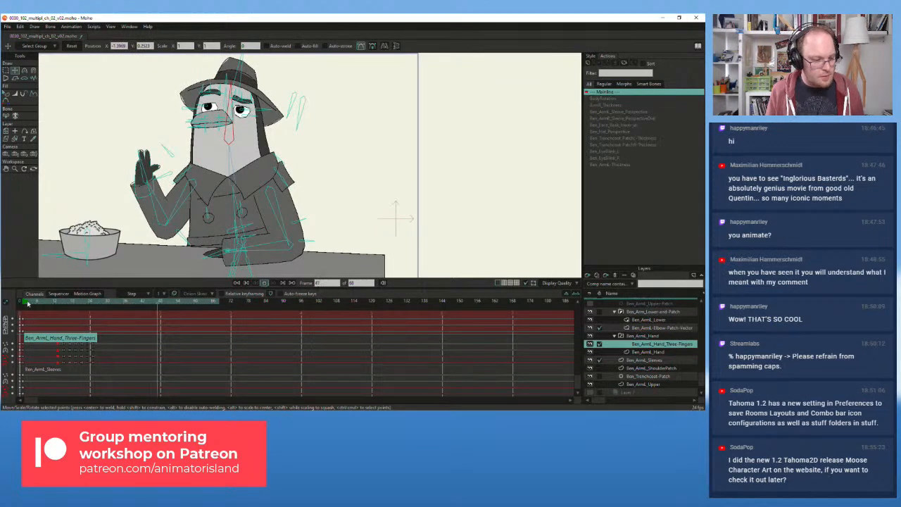
pyautogui.click(264, 282)
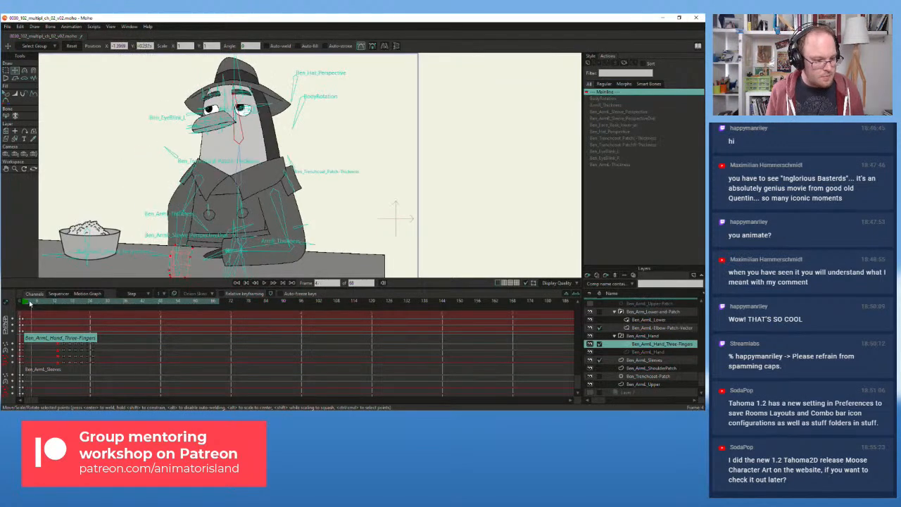
pyautogui.click(264, 282)
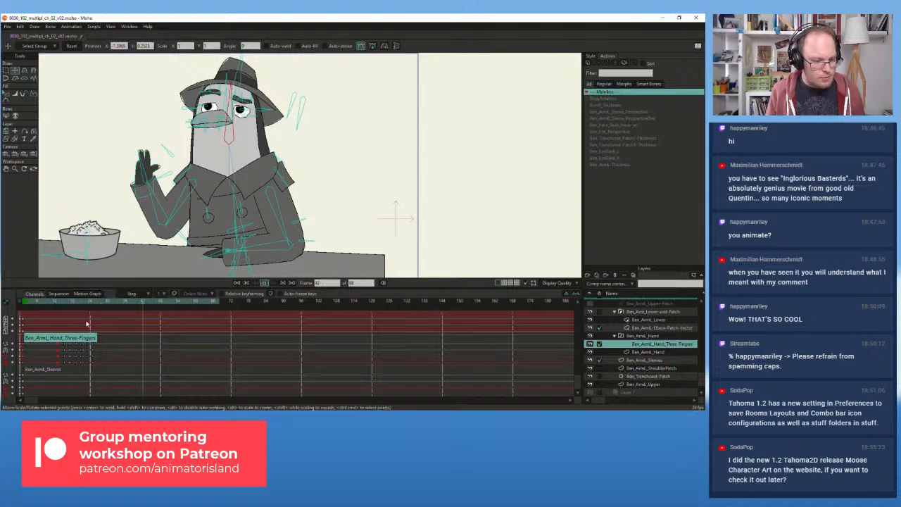
# - Shift all of the three-fingered hand's finger keyframes four frames earlier so the closed pose starts at frame 9
pyautogui.click(54, 302)
pyautogui.click(53, 301)
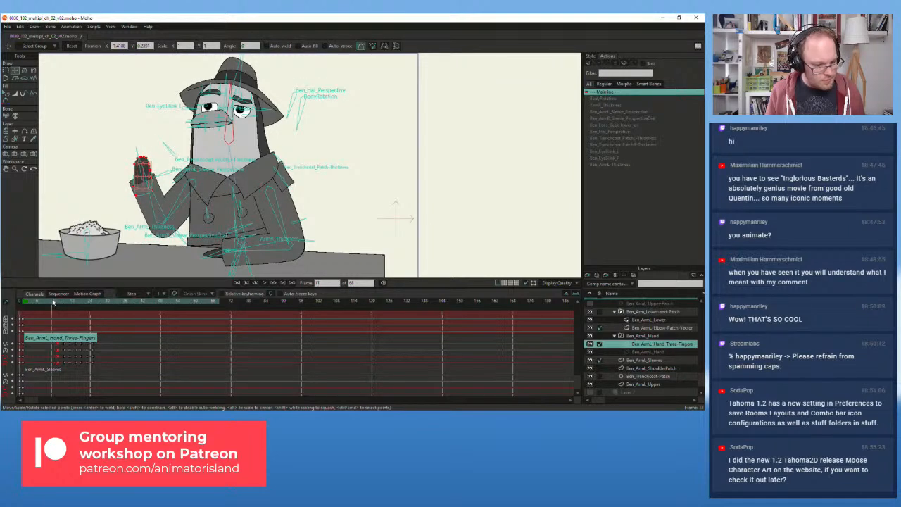
pyautogui.moveTo(100, 351); pyautogui.dragTo(47, 348)
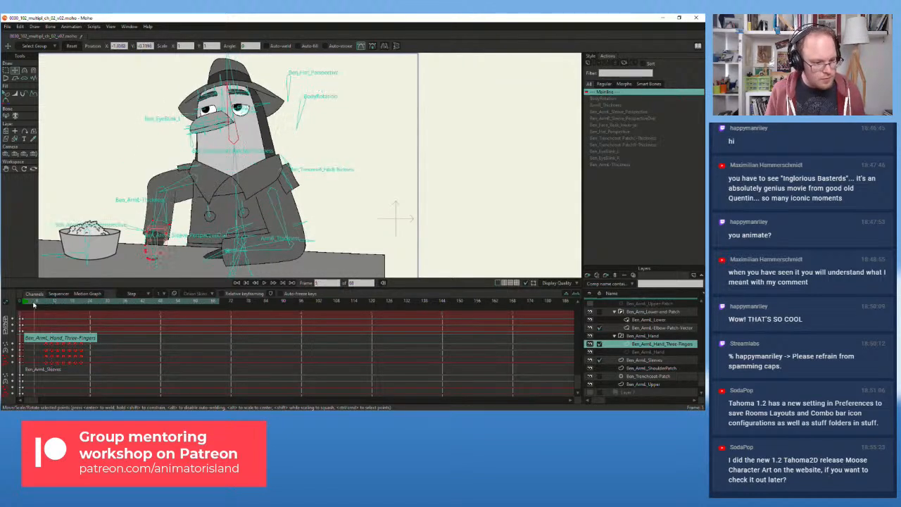
# - Replay the animation from the start and scrub between frames 21 and 9 to examine the hand's opening timing
pyautogui.click(264, 283)
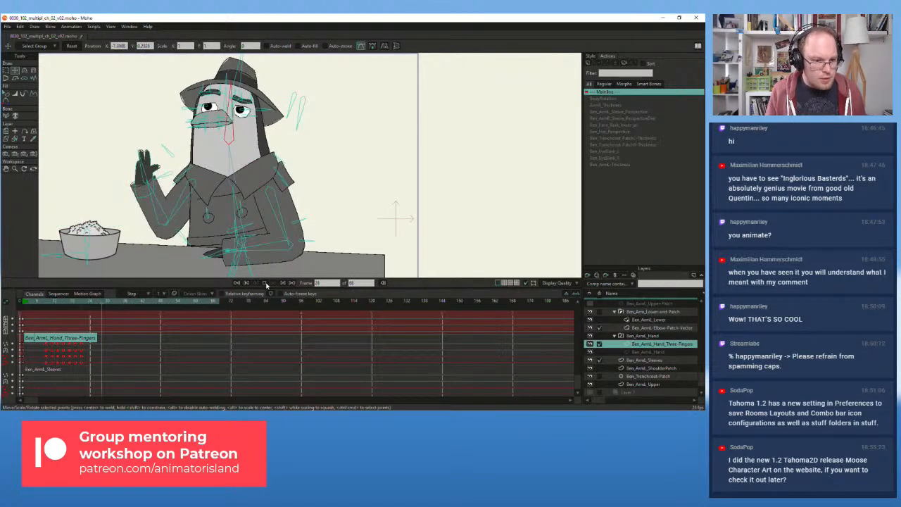
pyautogui.click(27, 304)
pyautogui.moveTo(27, 304); pyautogui.dragTo(24, 304)
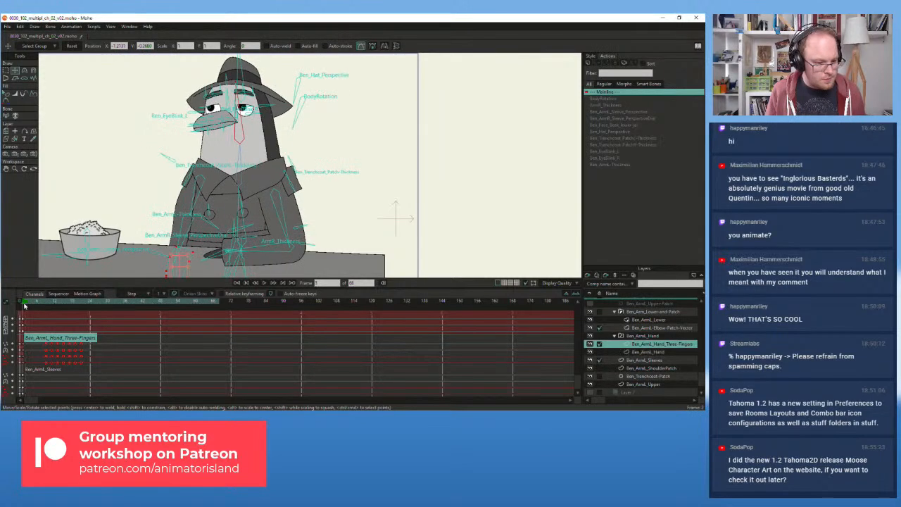
pyautogui.click(264, 282)
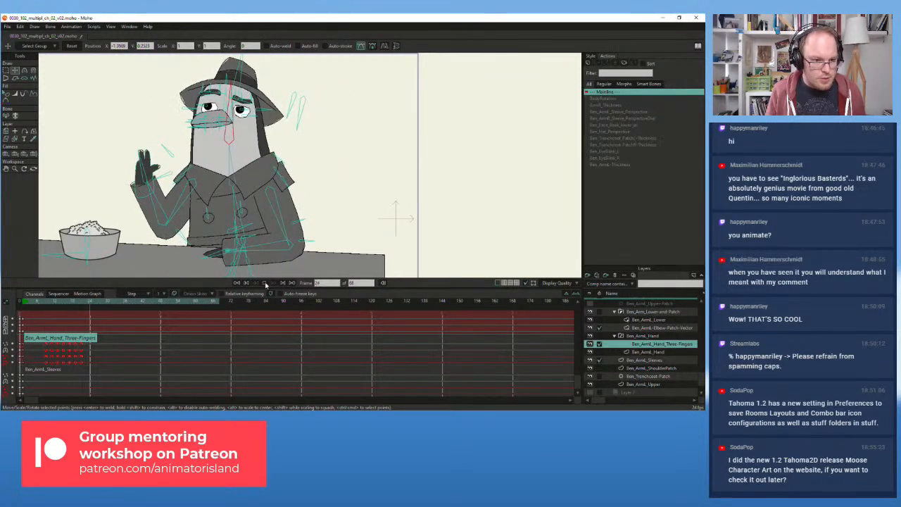
pyautogui.click(23, 304)
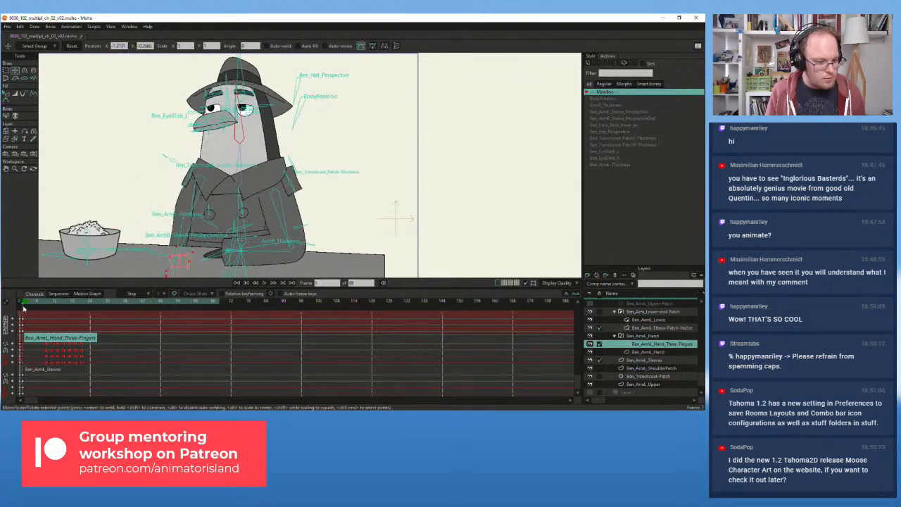
pyautogui.click(264, 283)
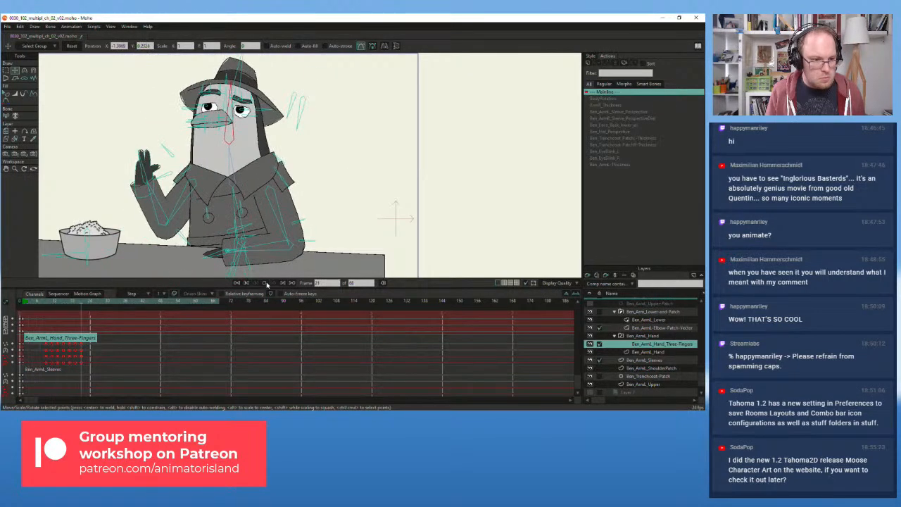
pyautogui.click(81, 305)
pyautogui.scroll(2, 168, 200)
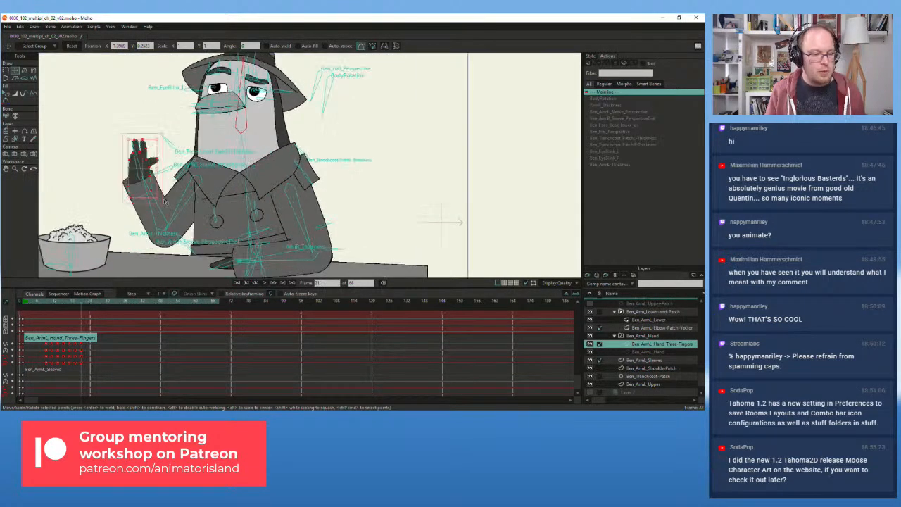
pyautogui.moveTo(134, 204); pyautogui.dragTo(150, 219)
pyautogui.moveTo(82, 304); pyautogui.dragTo(46, 309)
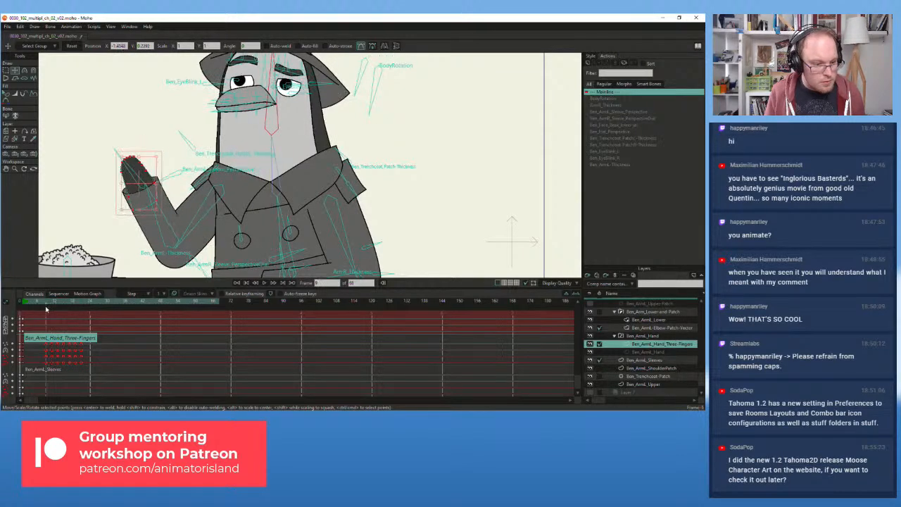
# - Switch to the Ben_rig layer, select the raised arm's forearm bone with Transform Bone, and bring the rig's keyframes into view
pyautogui.click(23, 71)
pyautogui.click(15, 71)
pyautogui.click(209, 207)
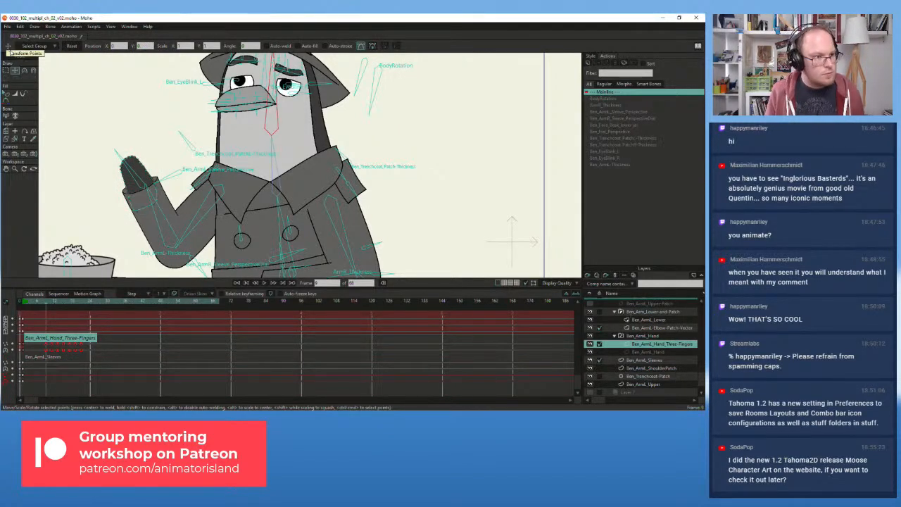
pyautogui.click(6, 70)
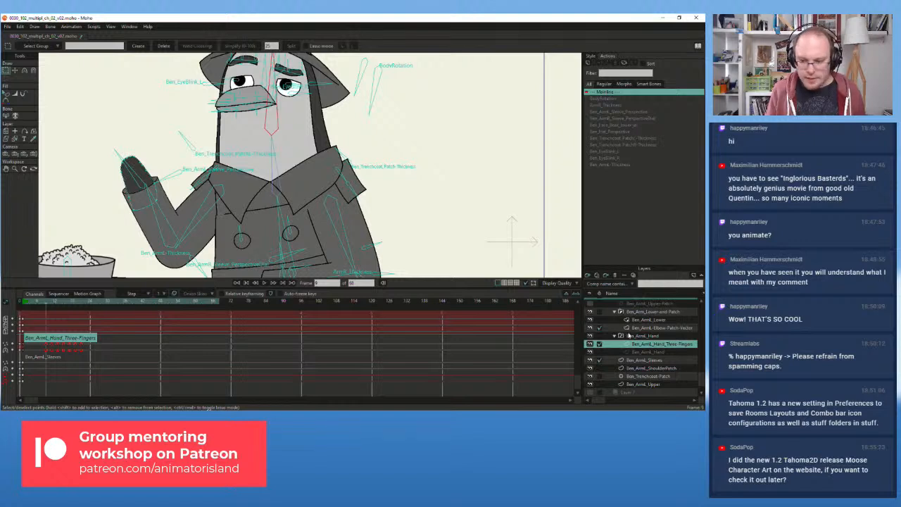
pyautogui.scroll(8, 629, 336)
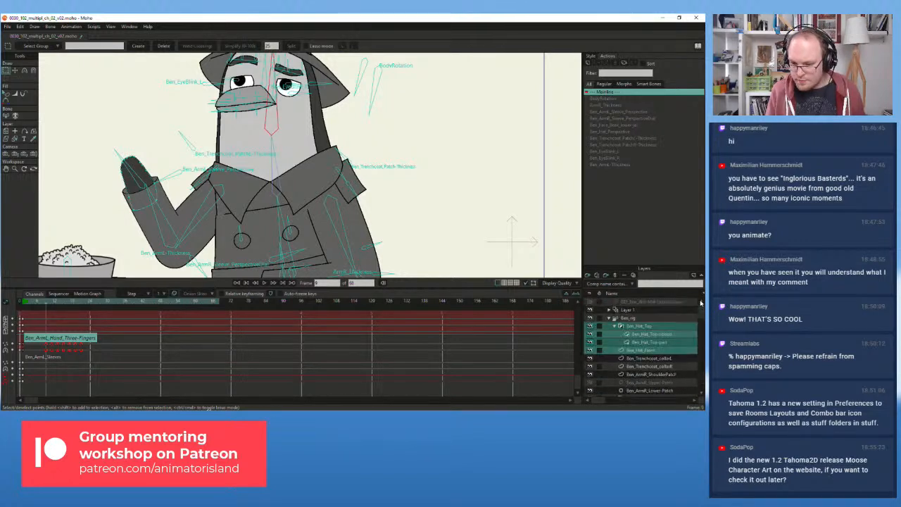
pyautogui.click(629, 319)
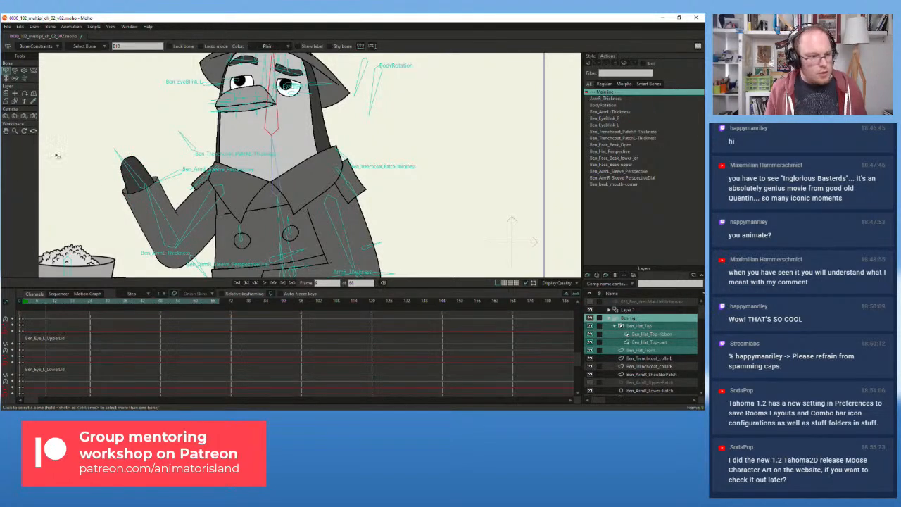
pyautogui.click(15, 71)
pyautogui.moveTo(190, 207); pyautogui.dragTo(159, 202)
pyautogui.moveTo(48, 304)
pyautogui.mouseDown()
pyautogui.moveTo(38, 303)
pyautogui.moveTo(69, 298)
pyautogui.moveTo(32, 297)
pyautogui.moveTo(72, 297)
pyautogui.moveTo(49, 298)
pyautogui.moveTo(60, 298)
pyautogui.mouseUp()
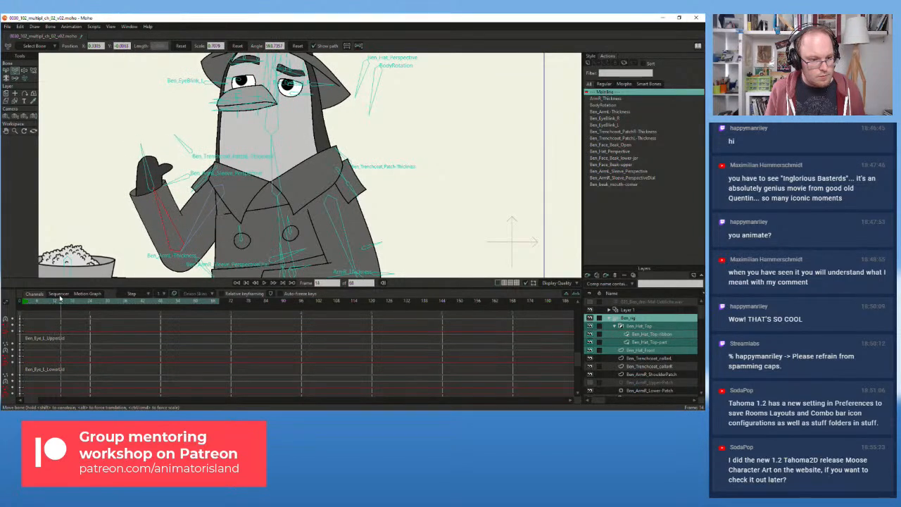
pyautogui.scroll(5, 69, 327)
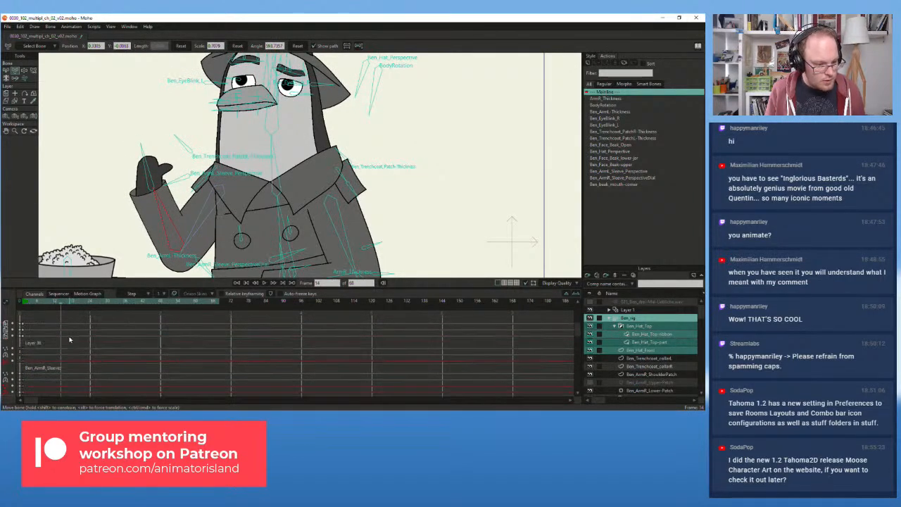
# - Try slightly adjusting the raised arm's upper arm and forearm bones at frame 15, and undo the adjustment
pyautogui.click(63, 304)
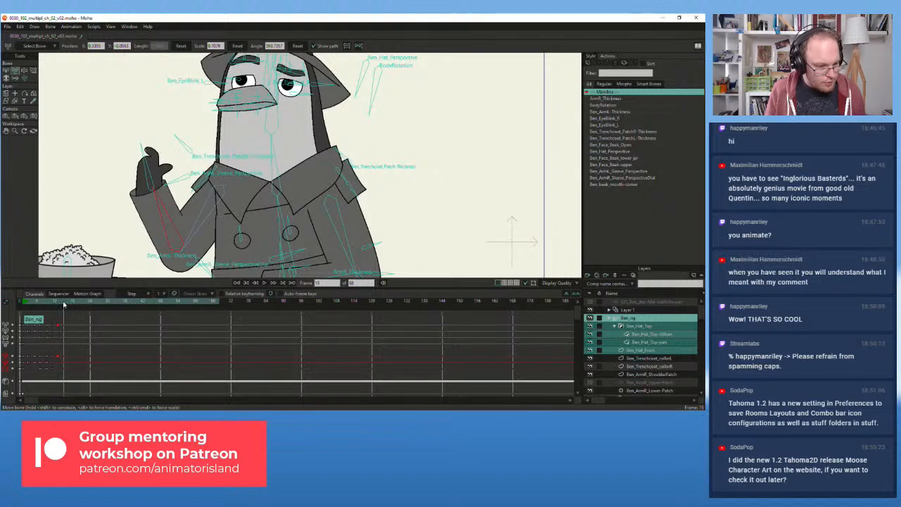
pyautogui.click(200, 222)
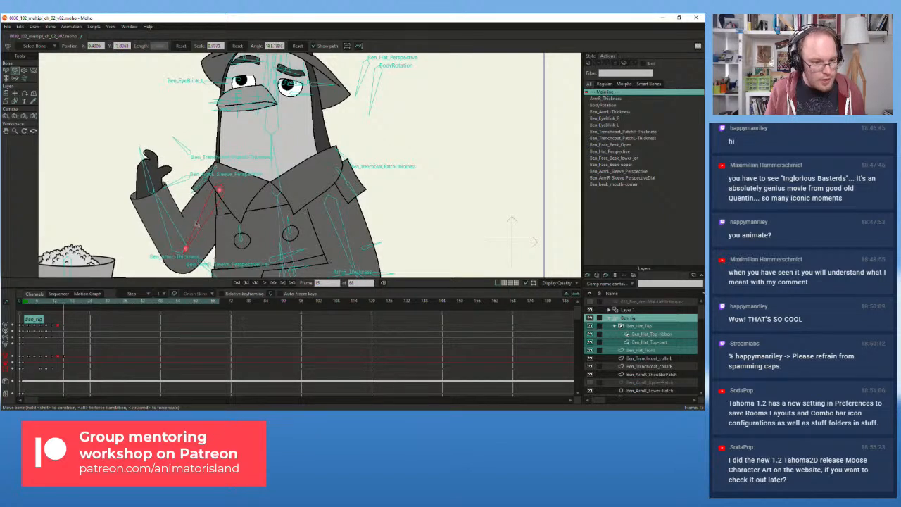
pyautogui.click(173, 221)
pyautogui.moveTo(173, 221); pyautogui.dragTo(174, 221)
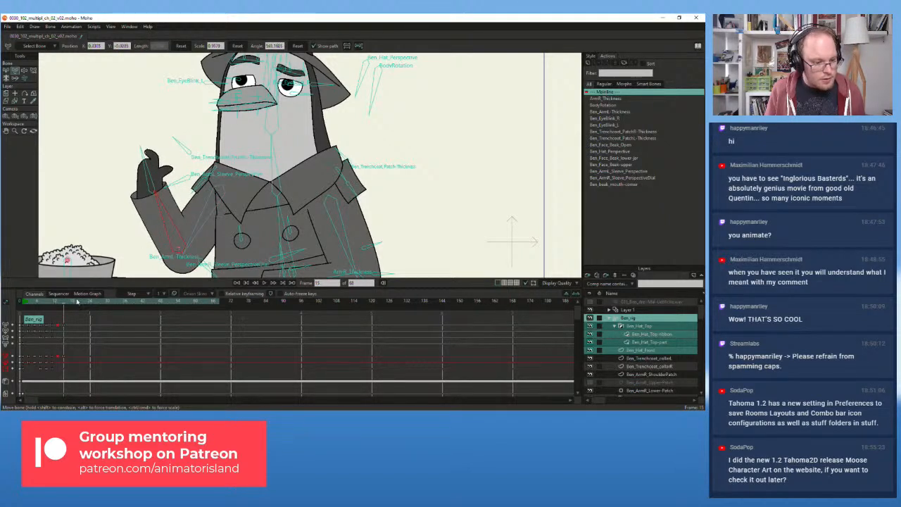
pyautogui.hotkey('ctrl', 'z')
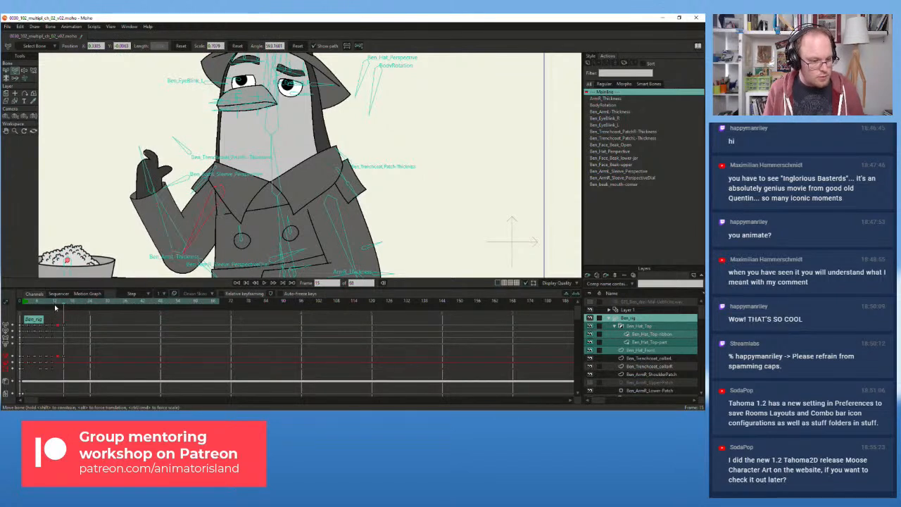
# - Compare the arm at frames 13 and 15, and rotate the raised forearm bone slightly outward at frame 15
pyautogui.moveTo(56, 304)
pyautogui.mouseDown()
pyautogui.moveTo(49, 310)
pyautogui.moveTo(57, 304)
pyautogui.mouseUp()
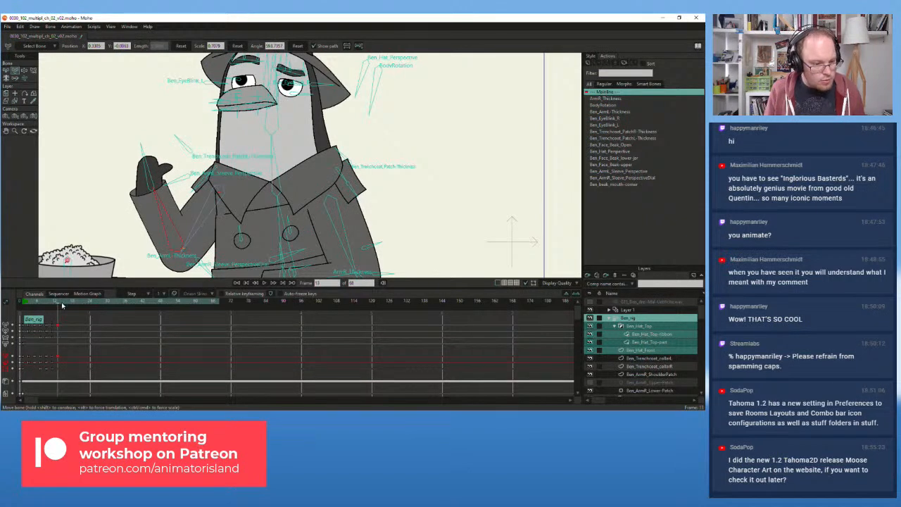
pyautogui.moveTo(62, 306); pyautogui.dragTo(64, 308)
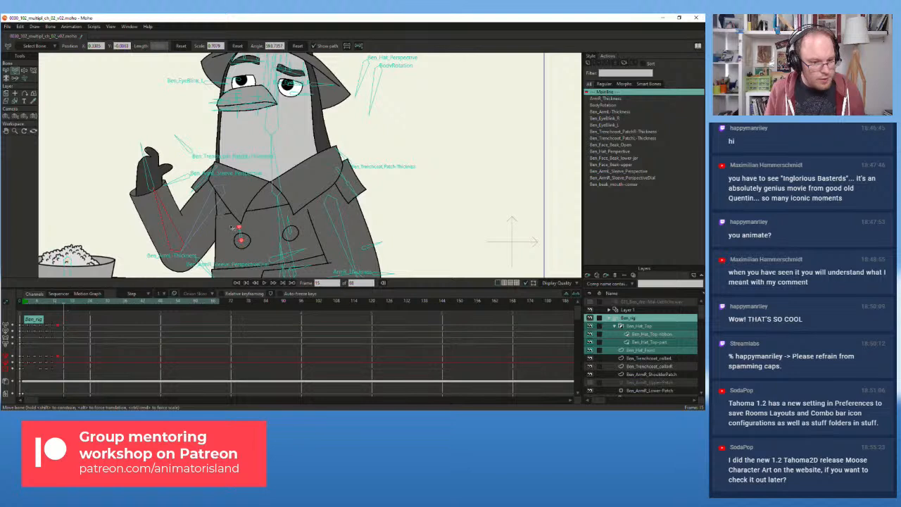
pyautogui.moveTo(205, 222); pyautogui.dragTo(171, 222)
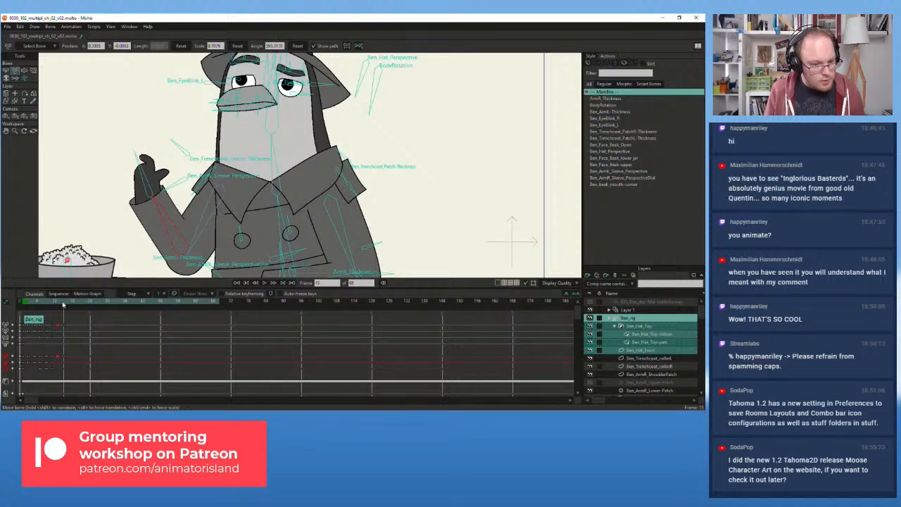
# - Select the raised arm's upper arm, forearm and hand bones with their keyframes at frame 15, and compare the pose with frame 13
pyautogui.click(6, 70)
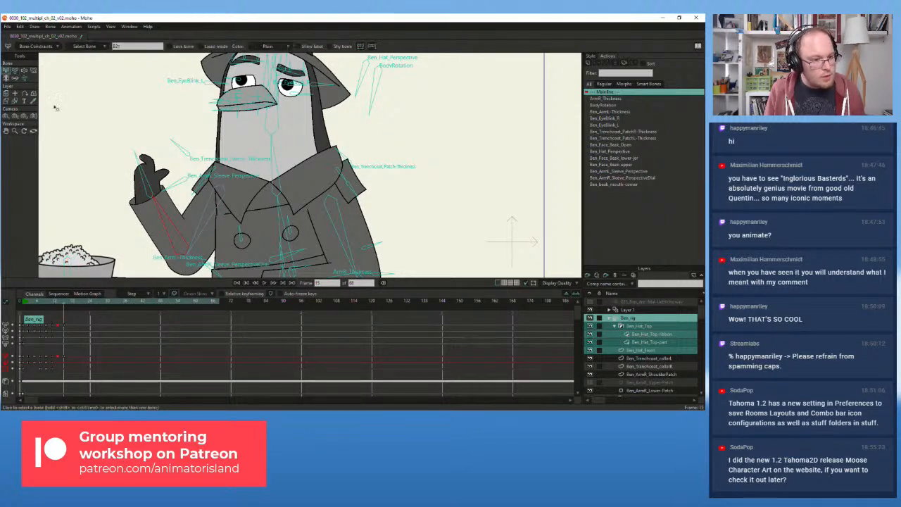
pyautogui.keyDown('shift'); pyautogui.click(195, 223); pyautogui.keyUp('shift')
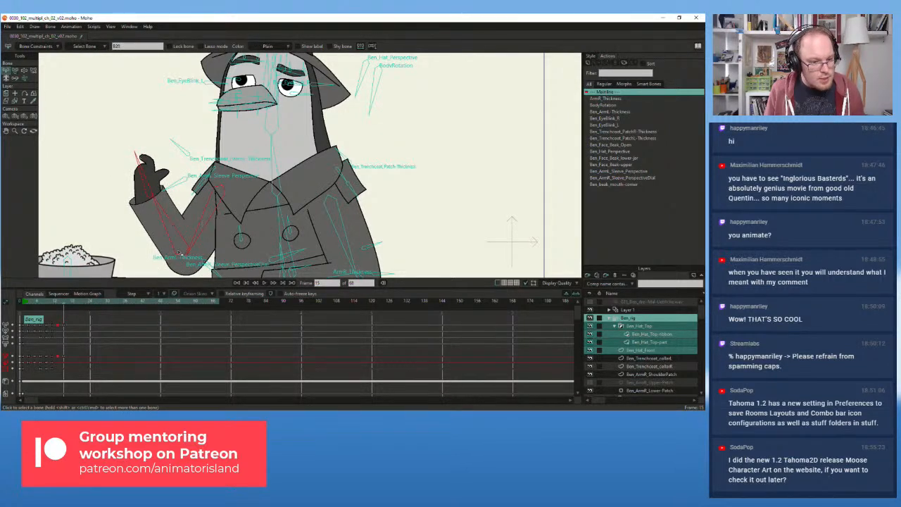
pyautogui.click(64, 368)
pyautogui.keyDown('shift'); pyautogui.click(63, 362); pyautogui.keyUp('shift')
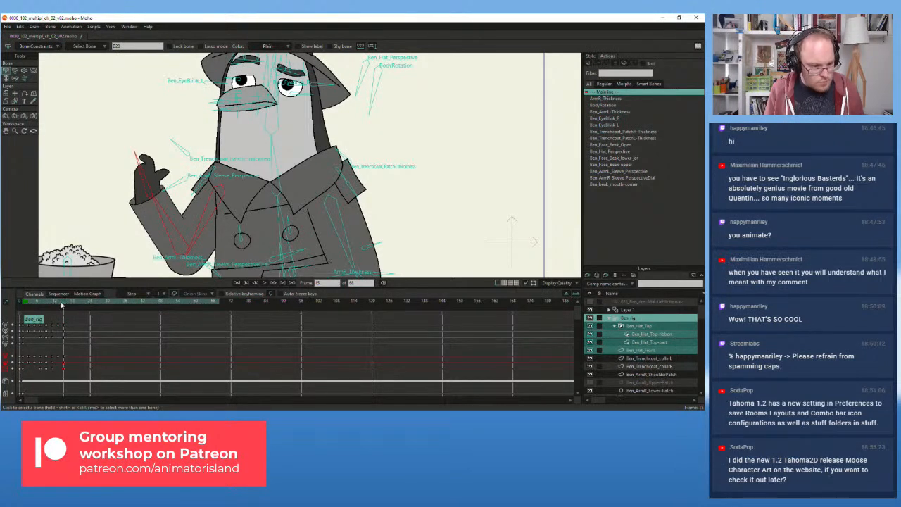
pyautogui.moveTo(61, 304); pyautogui.dragTo(58, 307)
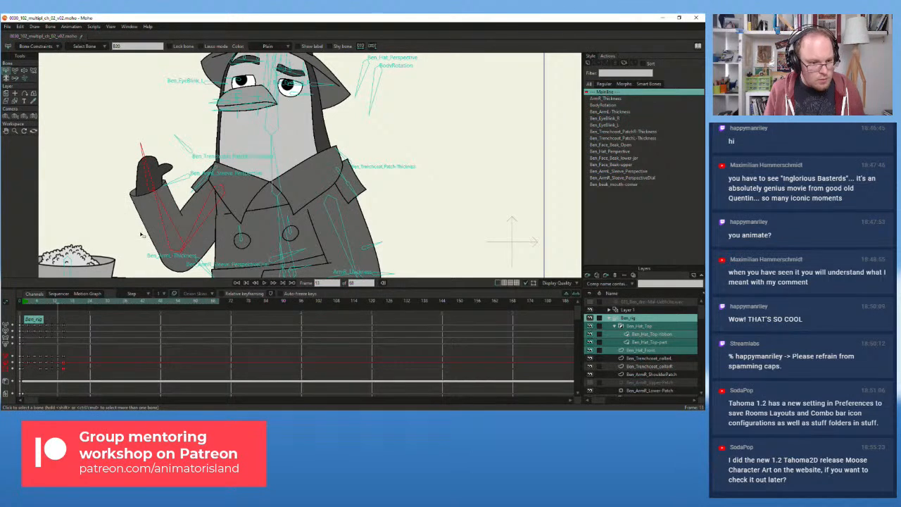
# - Slightly rotate the raised arm's upper arm and forearm bones at frame 13 with Transform Bone
pyautogui.click(15, 71)
pyautogui.scroll(2, 192, 230)
pyautogui.click(6, 71)
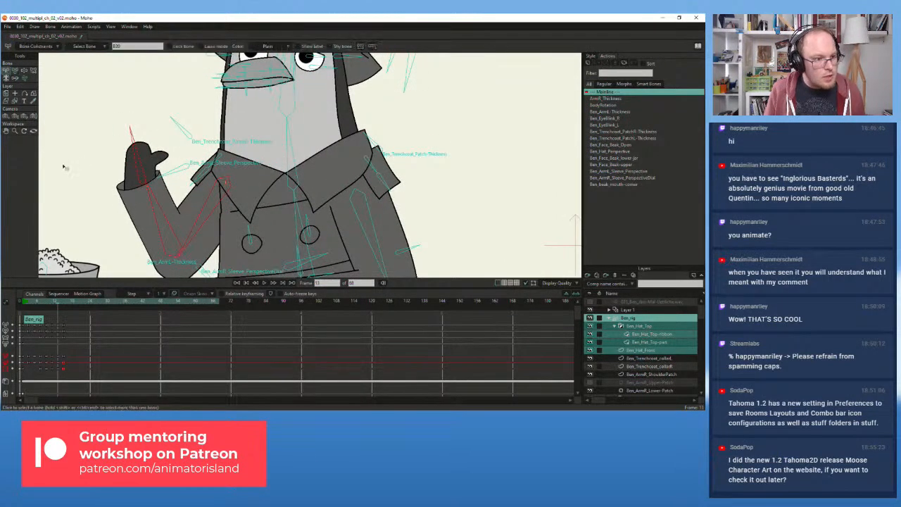
pyautogui.click(197, 210)
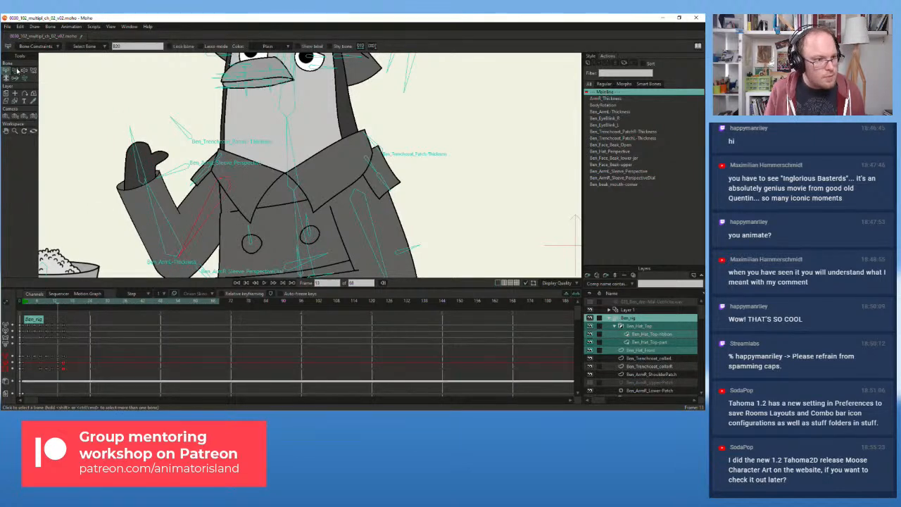
pyautogui.click(16, 70)
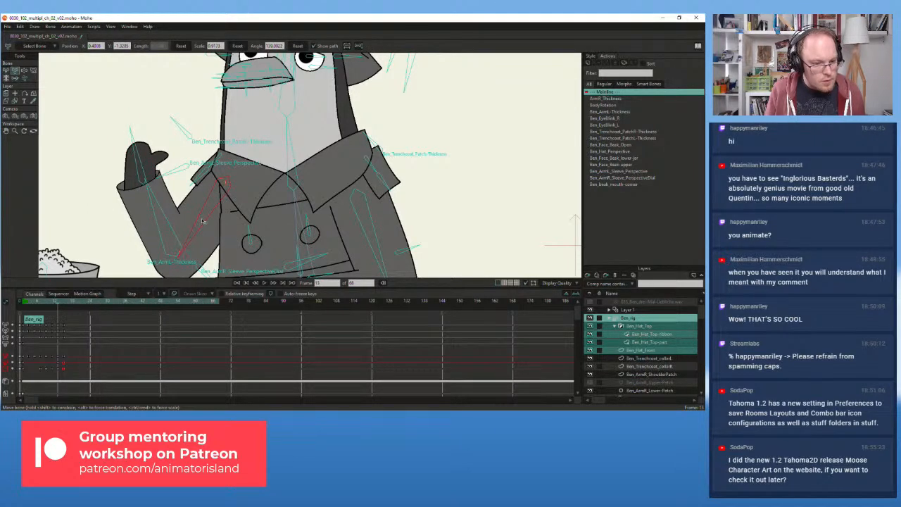
pyautogui.moveTo(202, 221); pyautogui.dragTo(156, 208)
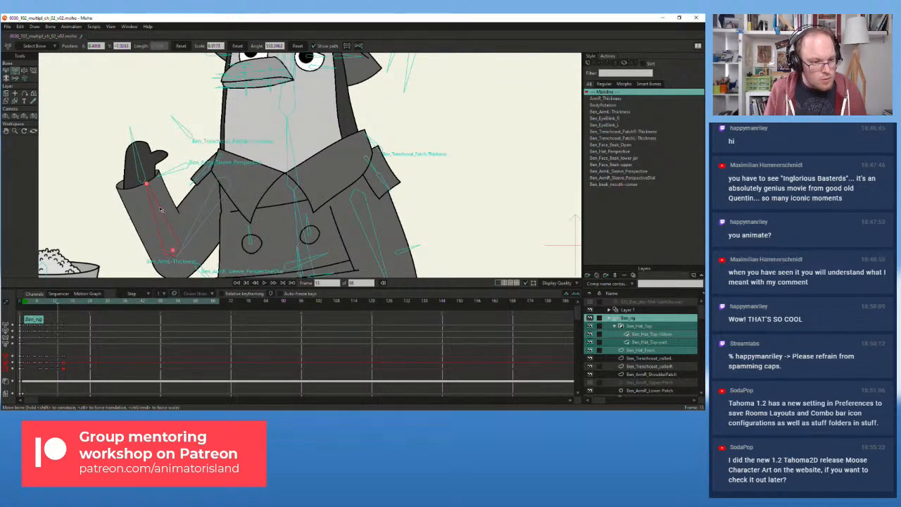
pyautogui.click(140, 159)
# - Slightly adjust the raised forearm bone at frame 11 and rotate the hand bone outward
pyautogui.click(55, 304)
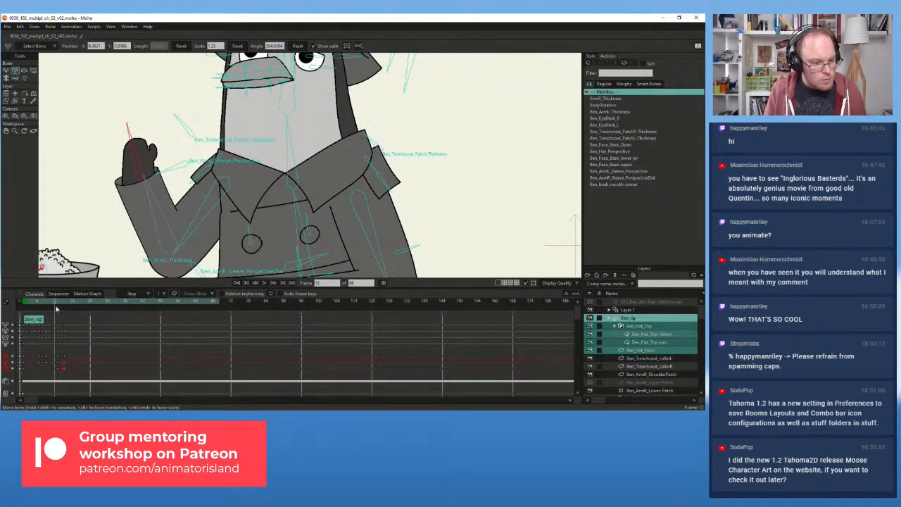
pyautogui.moveTo(55, 306); pyautogui.dragTo(53, 304)
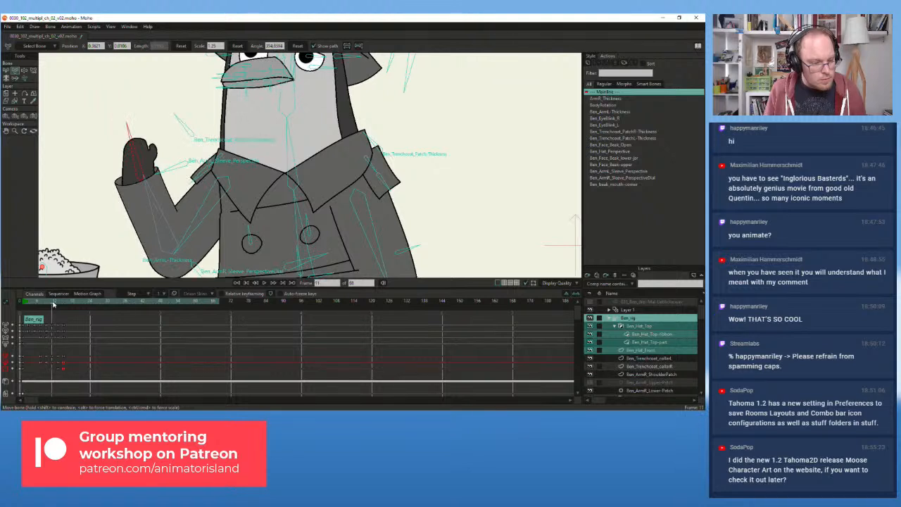
pyautogui.click(160, 206)
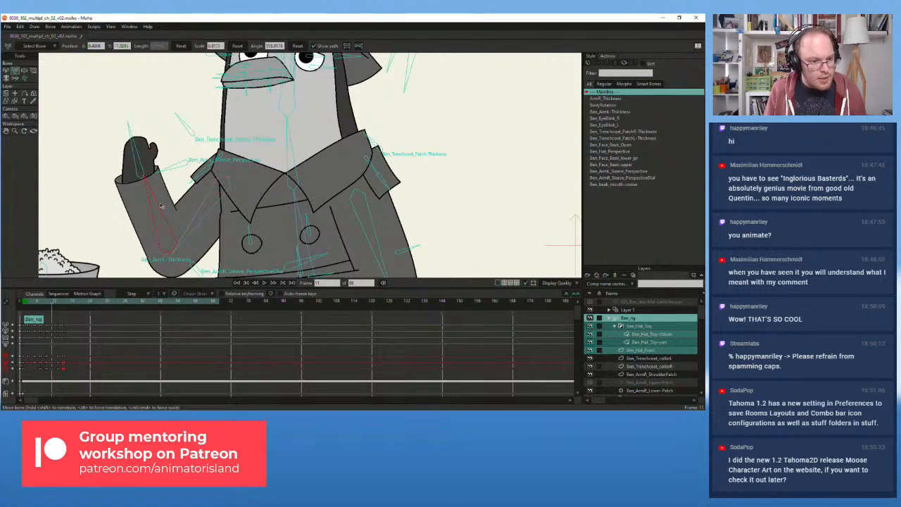
pyautogui.moveTo(160, 206); pyautogui.dragTo(159, 205)
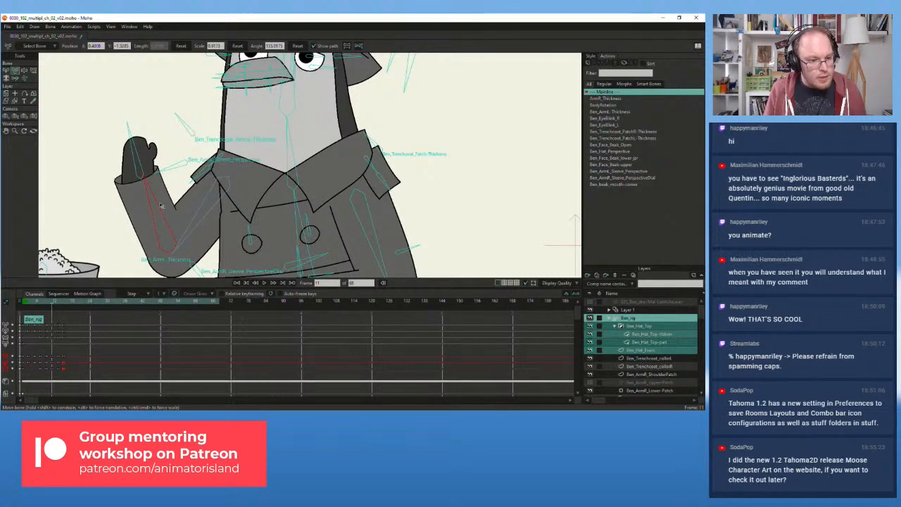
pyautogui.moveTo(137, 153); pyautogui.dragTo(132, 154)
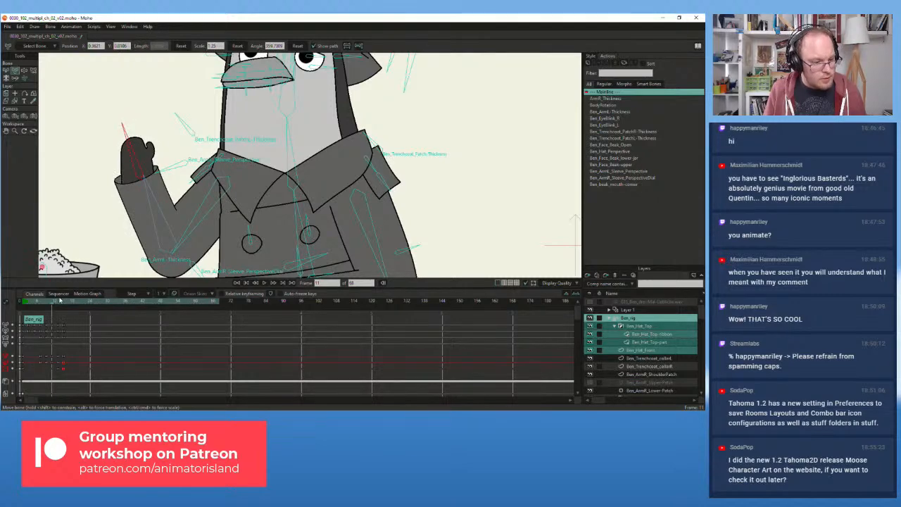
# - Select the raised arm's upper arm, forearm and hand bones at frame 15, and compare the arm pose with frame 13
pyautogui.moveTo(60, 301)
pyautogui.mouseDown()
pyautogui.moveTo(89, 306)
pyautogui.moveTo(42, 309)
pyautogui.moveTo(71, 307)
pyautogui.moveTo(63, 316)
pyautogui.mouseUp()
pyautogui.click(23, 70)
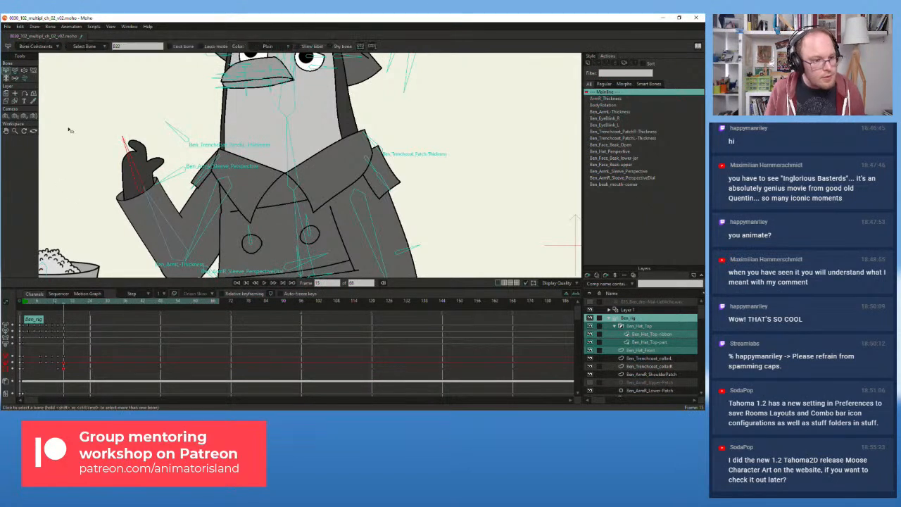
pyautogui.click(167, 240)
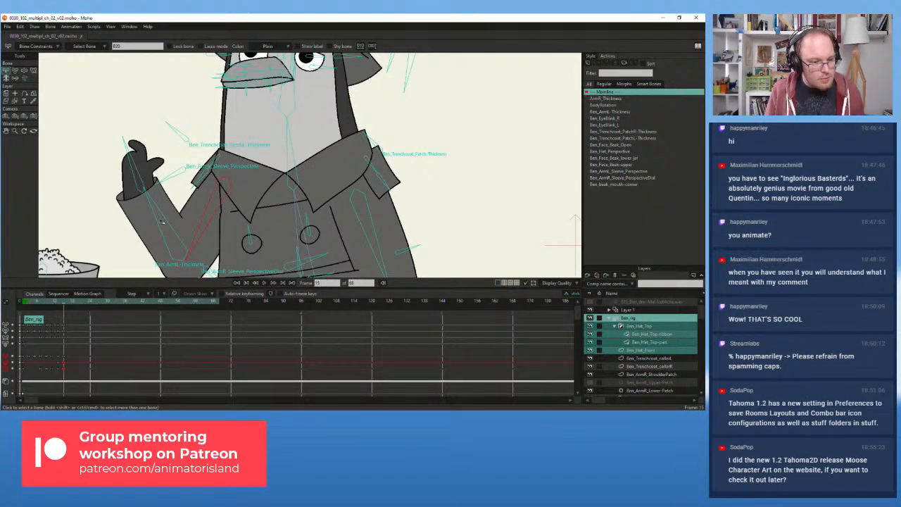
pyautogui.click(134, 191)
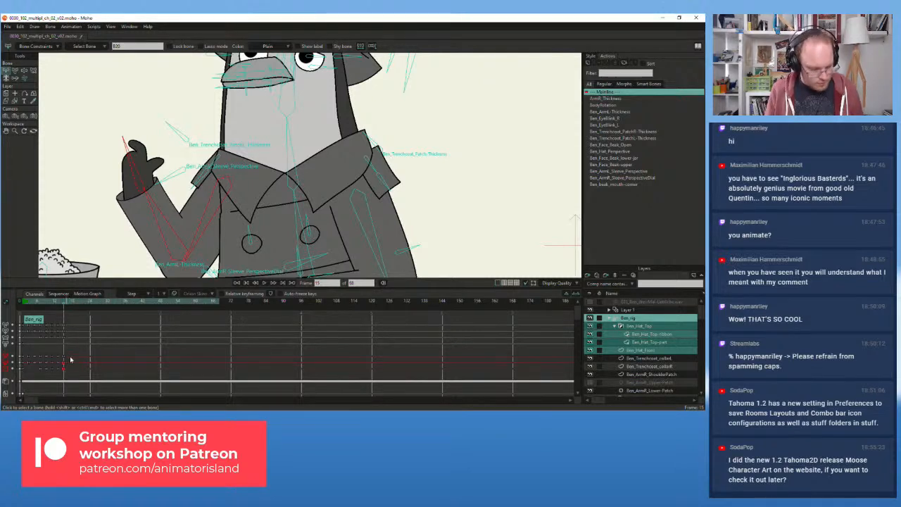
pyautogui.moveTo(63, 303); pyautogui.dragTo(58, 303)
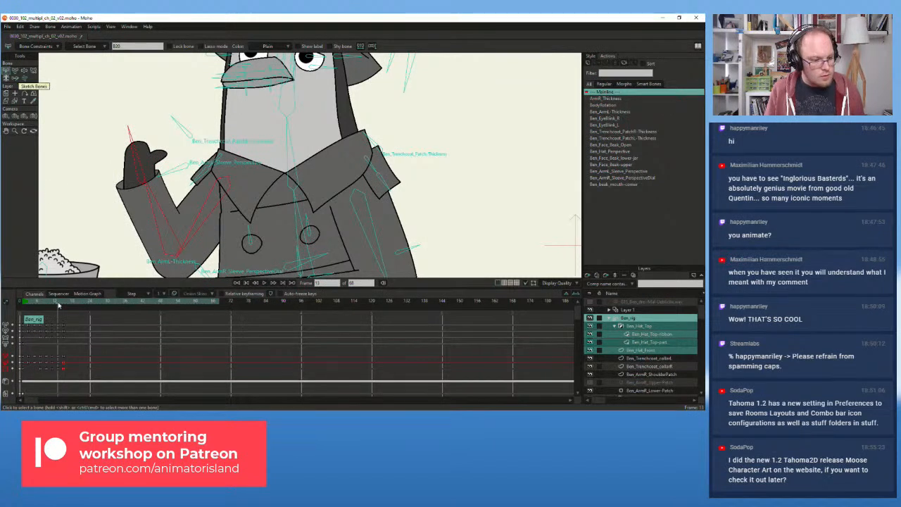
pyautogui.moveTo(60, 305); pyautogui.dragTo(57, 307)
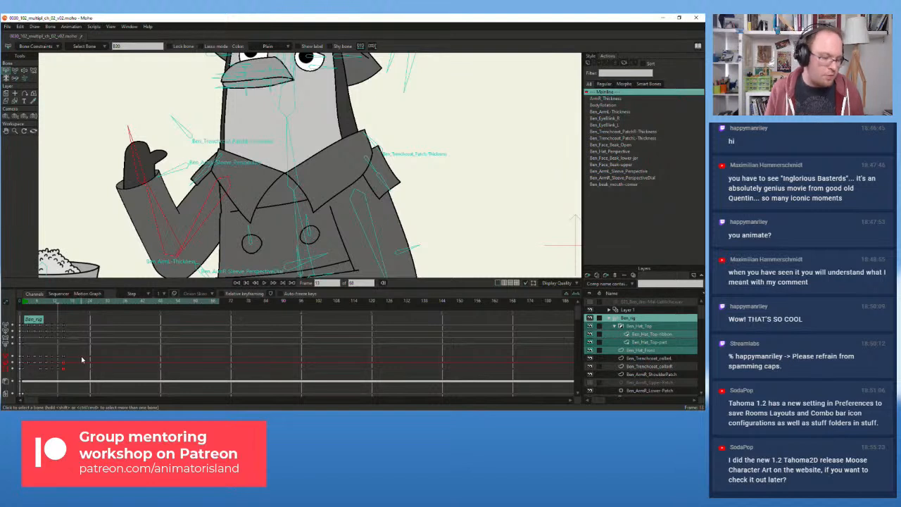
# - Copy the raised arm bones' keyframes from frame 15 and paste them at frame 13
pyautogui.moveTo(77, 354); pyautogui.dragTo(61, 377)
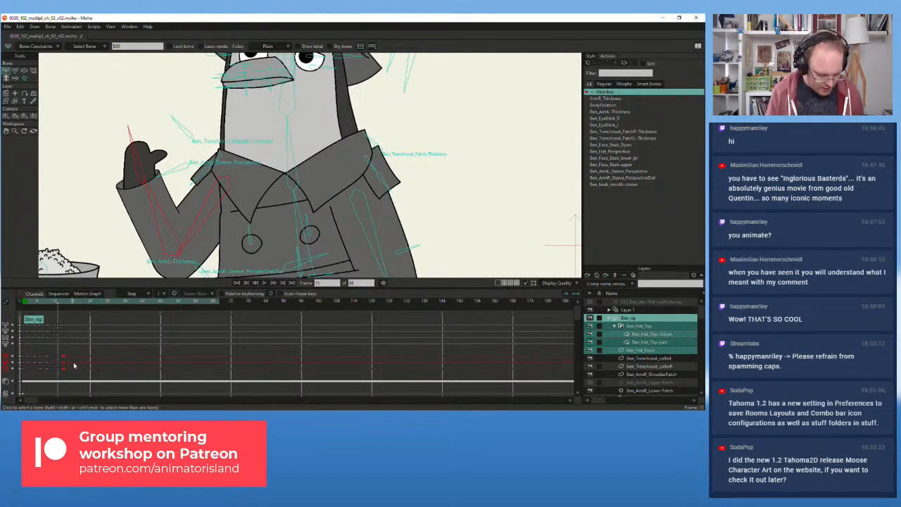
pyautogui.moveTo(65, 305); pyautogui.dragTo(61, 306)
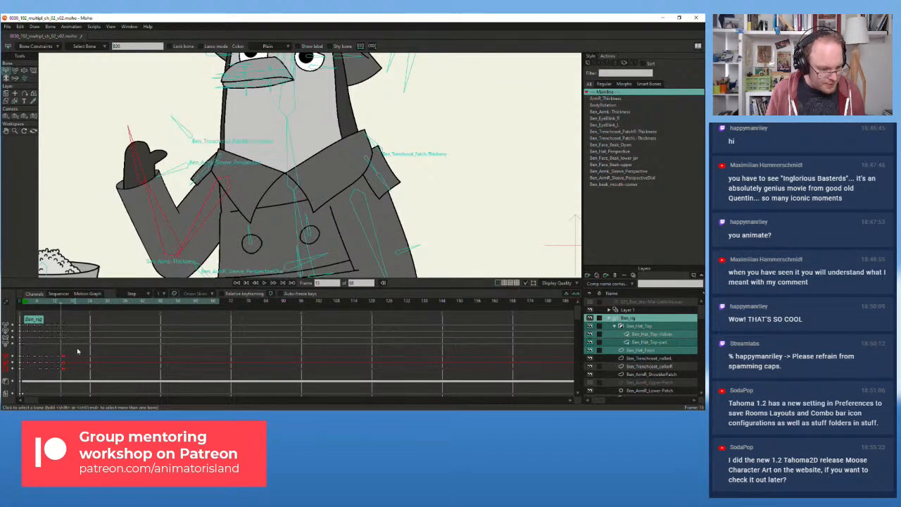
pyautogui.click(63, 306)
pyautogui.moveTo(75, 353); pyautogui.dragTo(61, 380)
pyautogui.moveTo(57, 306); pyautogui.dragTo(58, 306)
pyautogui.moveTo(131, 242); pyautogui.dragTo(209, 228)
pyautogui.click(15, 70)
pyautogui.hotkey('ctrl', 'z')
pyautogui.click(6, 70)
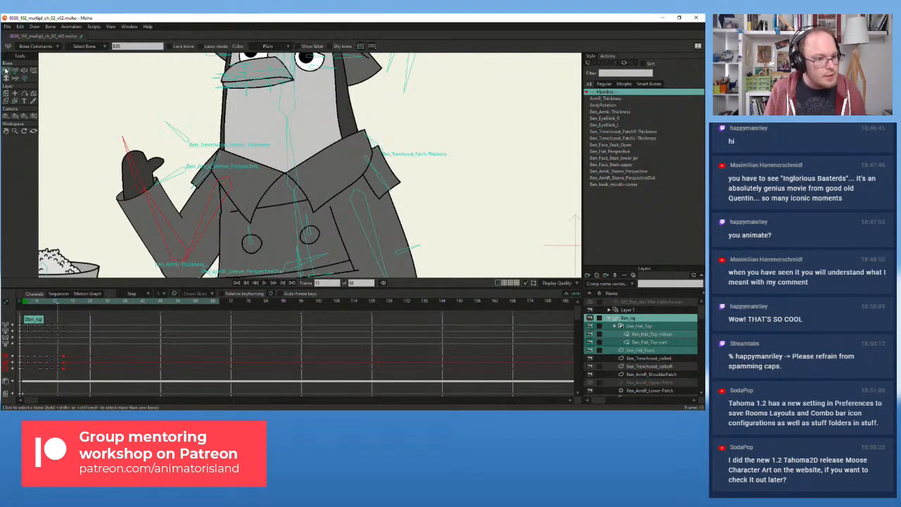
# - Clear the bone selection, and slightly rotate the raised arm's upper arm, forearm and hand bones at frame 13
pyautogui.click(109, 101)
pyautogui.click(15, 71)
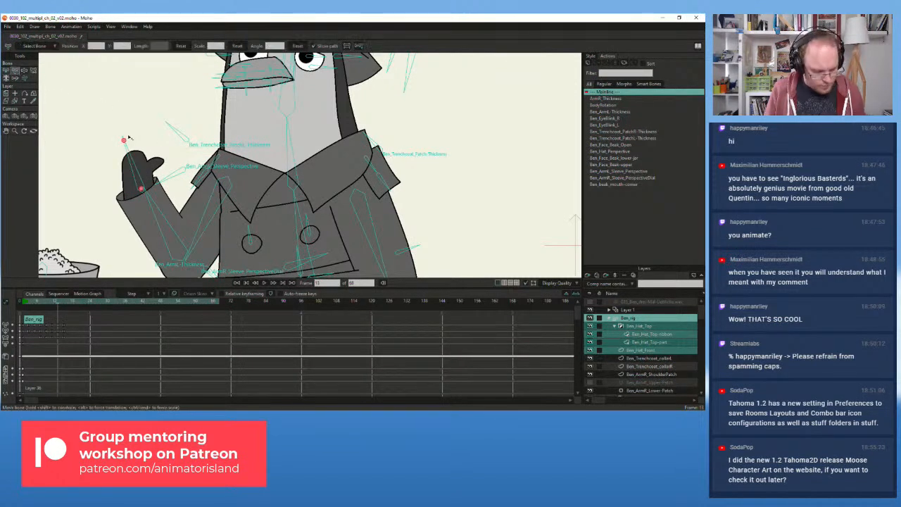
pyautogui.click(201, 230)
pyautogui.moveTo(200, 230); pyautogui.dragTo(162, 222)
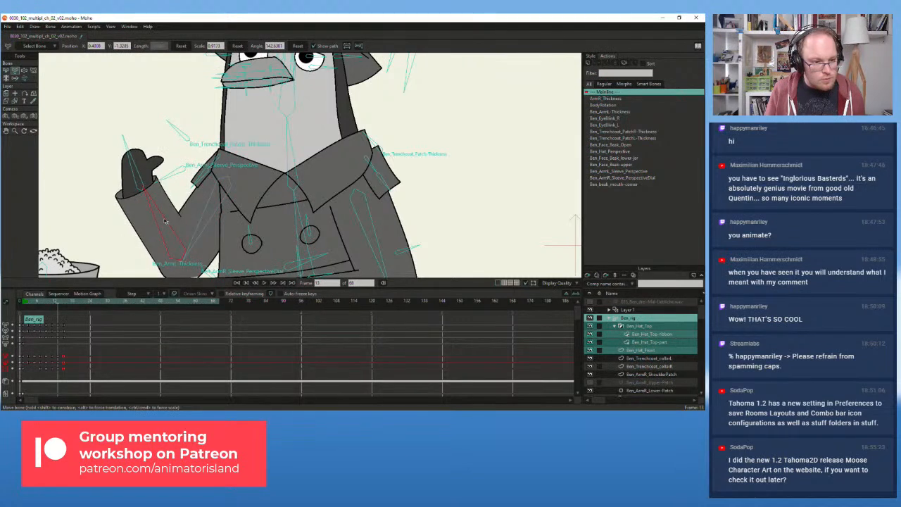
pyautogui.moveTo(132, 161); pyautogui.dragTo(130, 162)
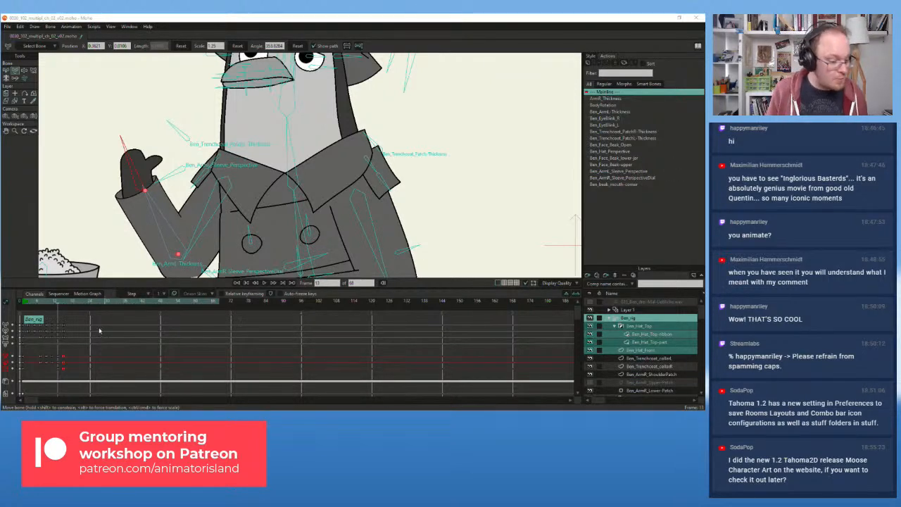
# - Refine the raised arm's upper arm, forearm and hand bones with small rotations at frame 11
pyautogui.moveTo(59, 304)
pyautogui.mouseDown()
pyautogui.moveTo(69, 306)
pyautogui.moveTo(52, 314)
pyautogui.mouseUp()
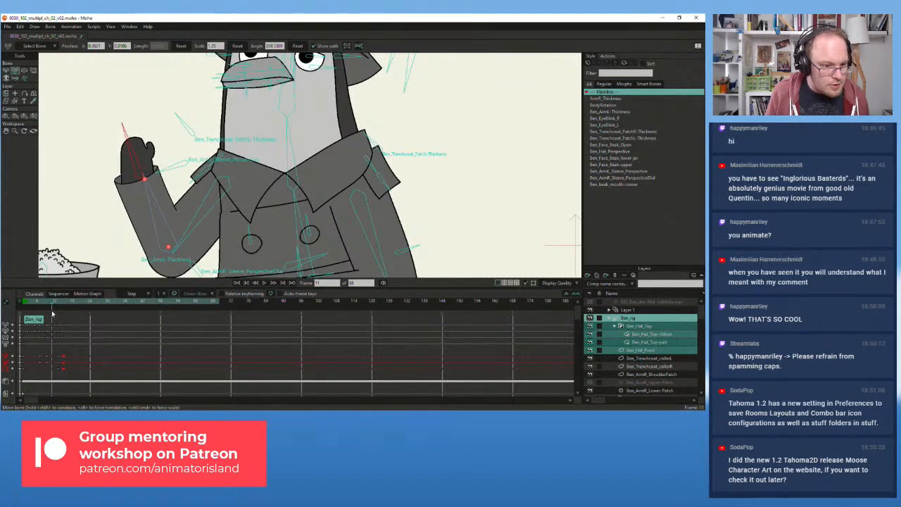
pyautogui.moveTo(197, 214); pyautogui.dragTo(161, 204)
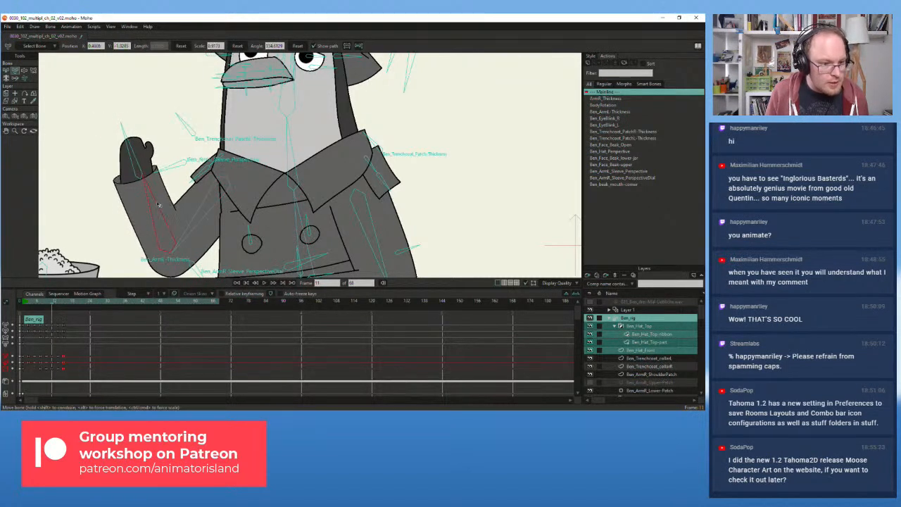
pyautogui.moveTo(139, 167); pyautogui.dragTo(138, 167)
# - Scrub the arm raise back to frame 7 and play the animation from there to check the motion
pyautogui.click(48, 306)
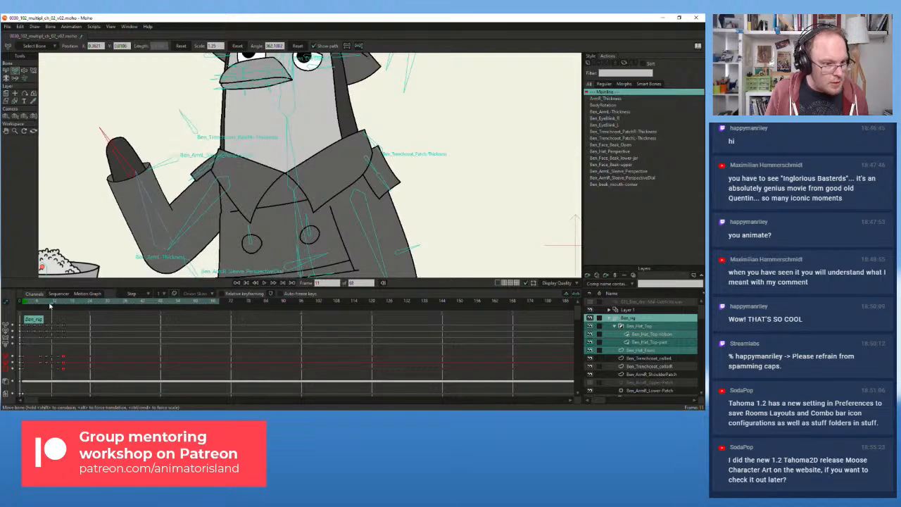
pyautogui.moveTo(48, 305)
pyautogui.mouseDown()
pyautogui.moveTo(72, 304)
pyautogui.moveTo(41, 304)
pyautogui.mouseUp()
pyautogui.scroll(-2, 133, 148)
pyautogui.moveTo(133, 149); pyautogui.dragTo(126, 172)
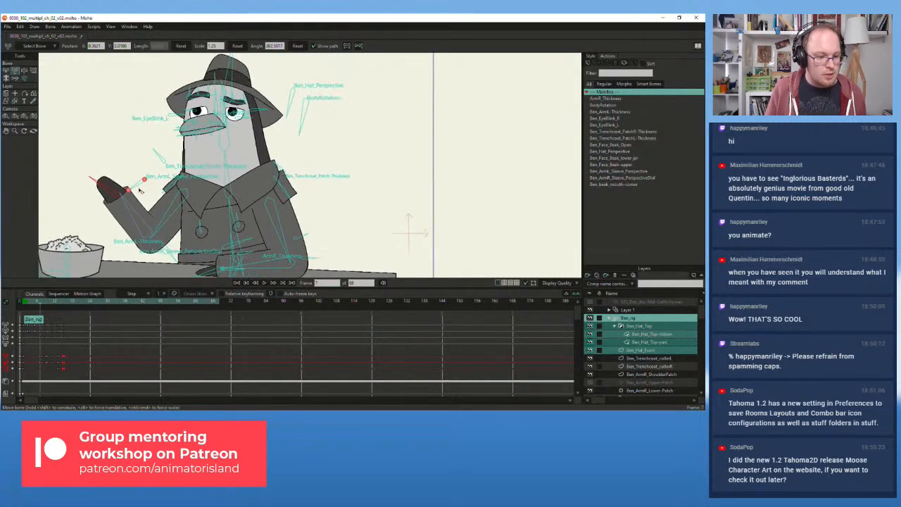
pyautogui.click(270, 283)
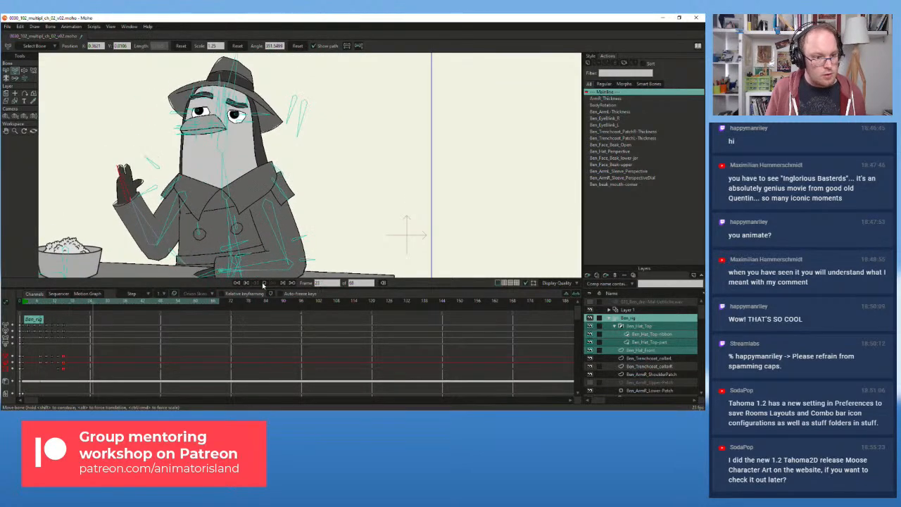
# - Replay the arm raise several times from its first frames with the whole penguin in view to judge how the arm settles
pyautogui.moveTo(33, 303); pyautogui.dragTo(24, 304)
pyautogui.scroll(-4, 94, 188)
pyautogui.moveTo(96, 190); pyautogui.dragTo(120, 197)
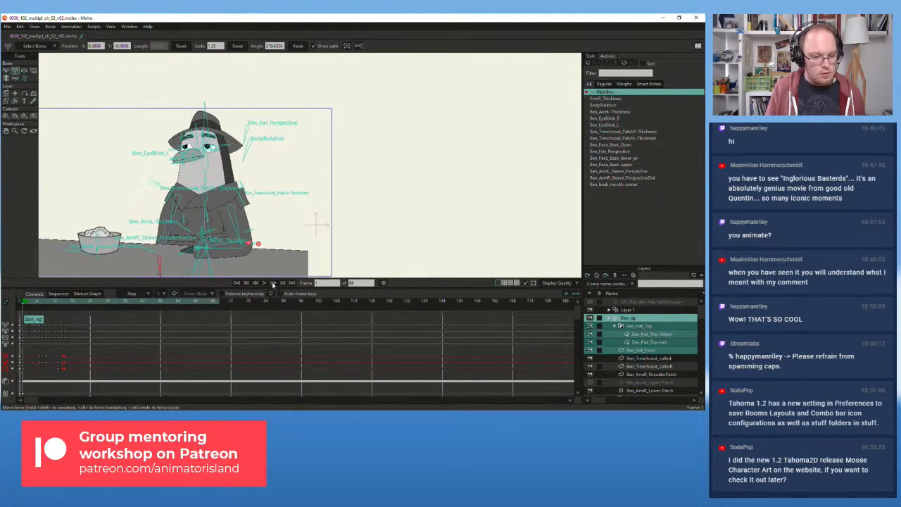
pyautogui.click(265, 284)
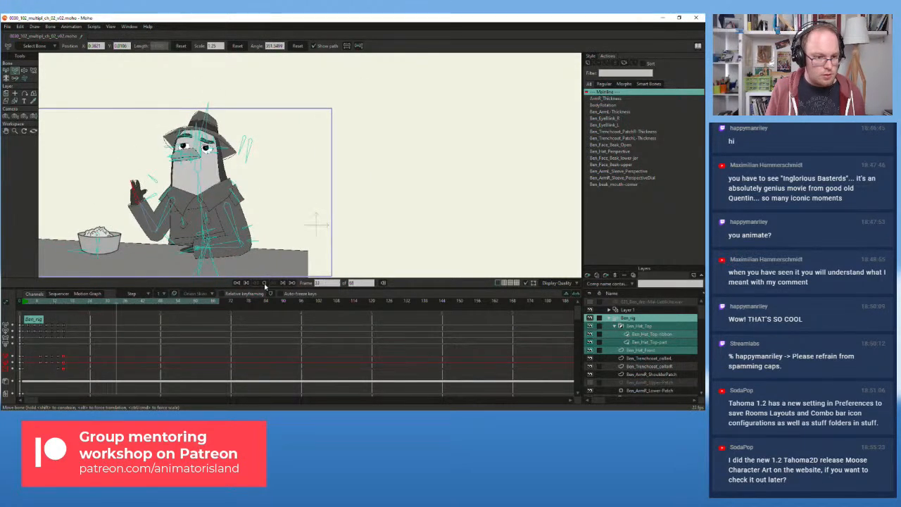
pyautogui.click(30, 304)
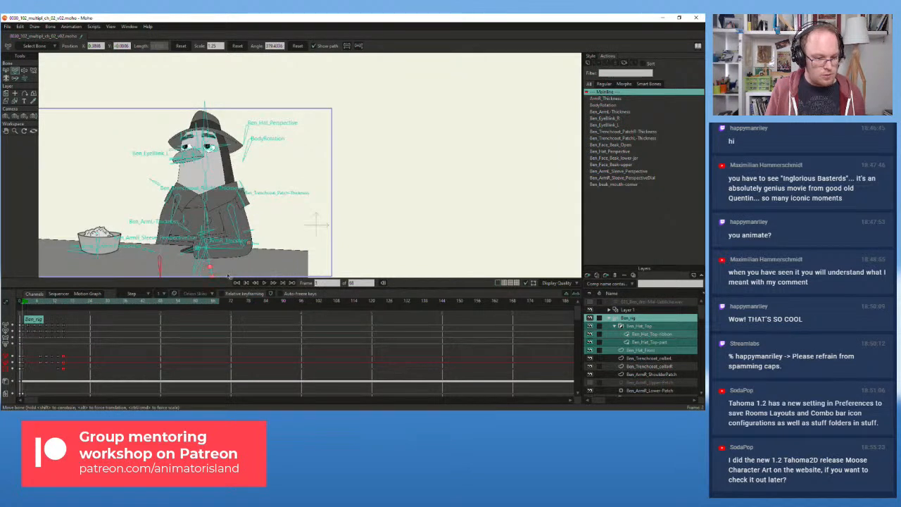
pyautogui.click(265, 283)
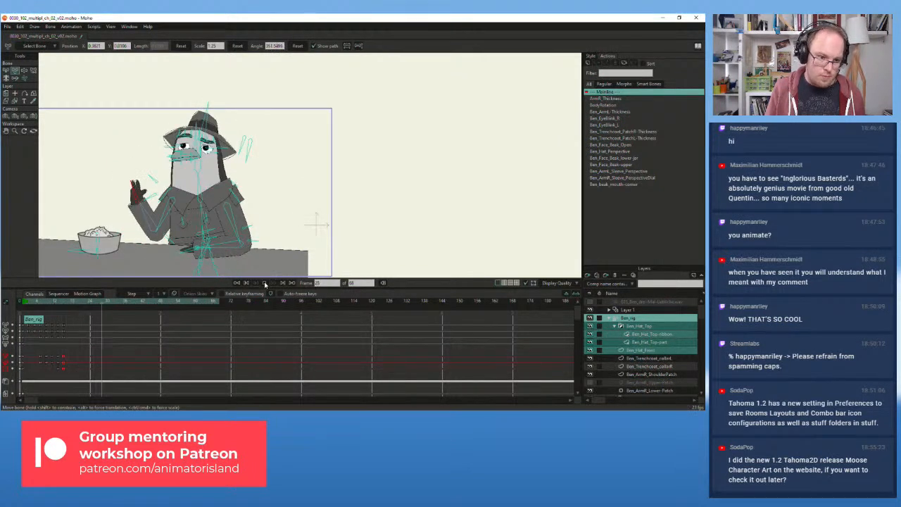
pyautogui.scroll(1, 104, 212)
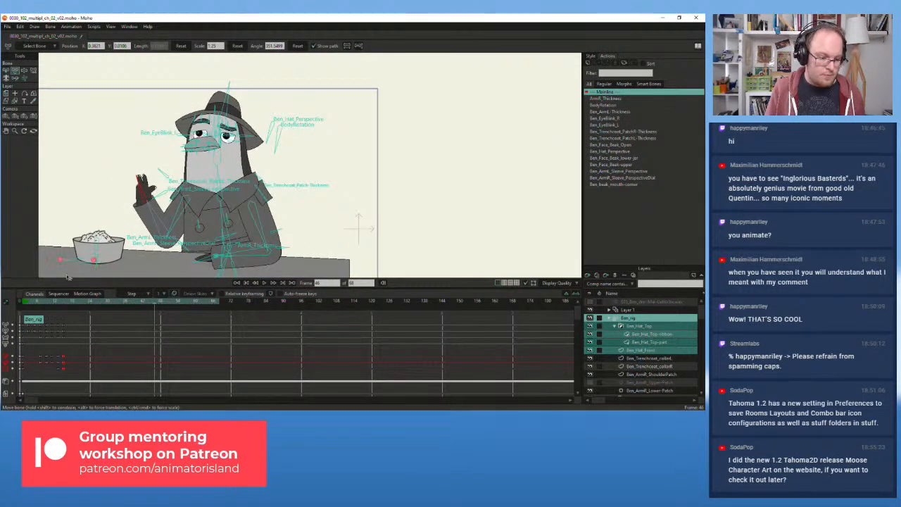
pyautogui.click(26, 303)
pyautogui.click(264, 283)
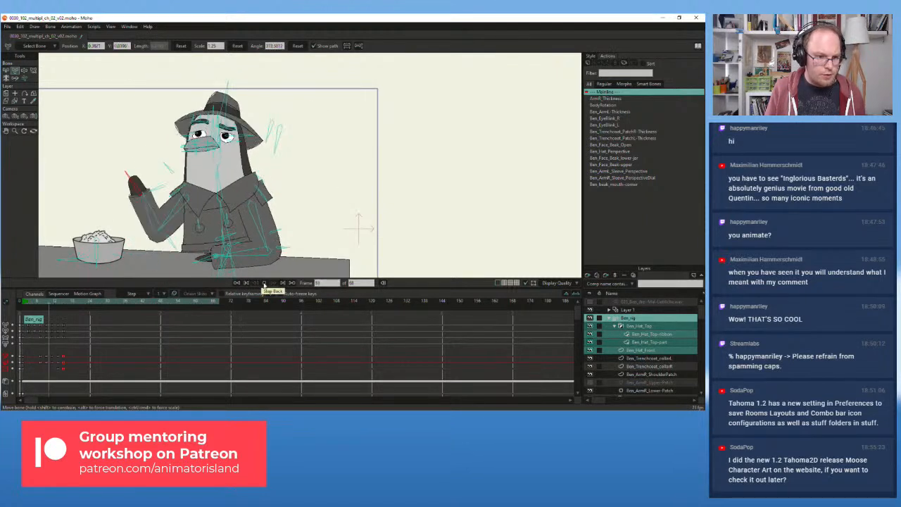
# - Replay the penguin's arm raise repeatedly from frame 1, and scrub to frame 15 to examine the raised hand's settling
pyautogui.click(265, 283)
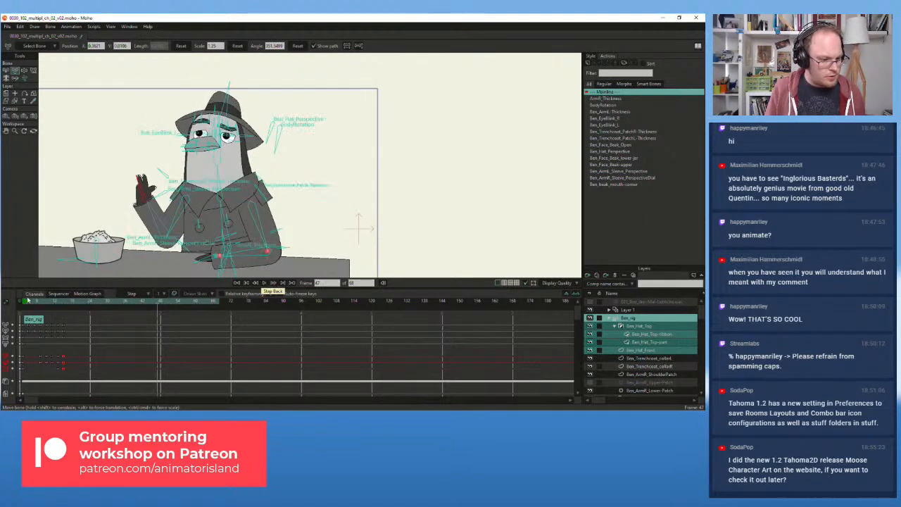
pyautogui.click(23, 303)
pyautogui.click(266, 282)
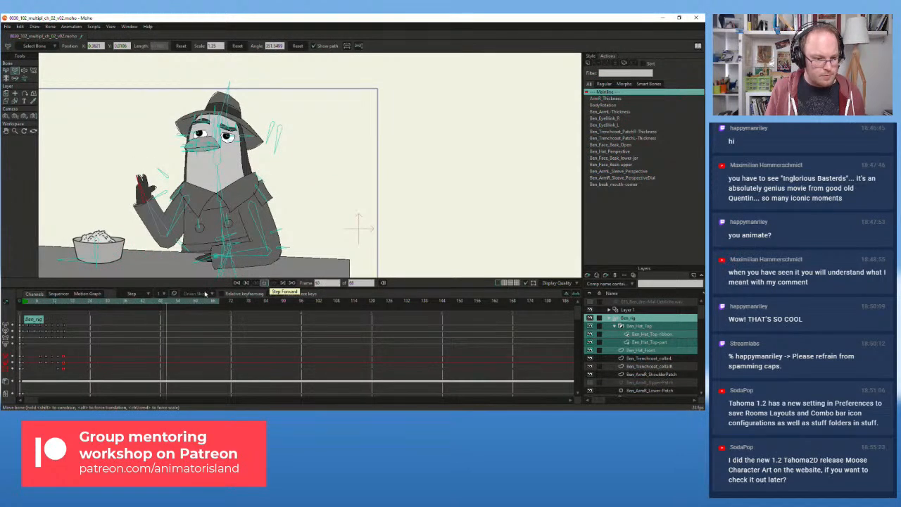
pyautogui.moveTo(59, 302); pyautogui.dragTo(24, 303)
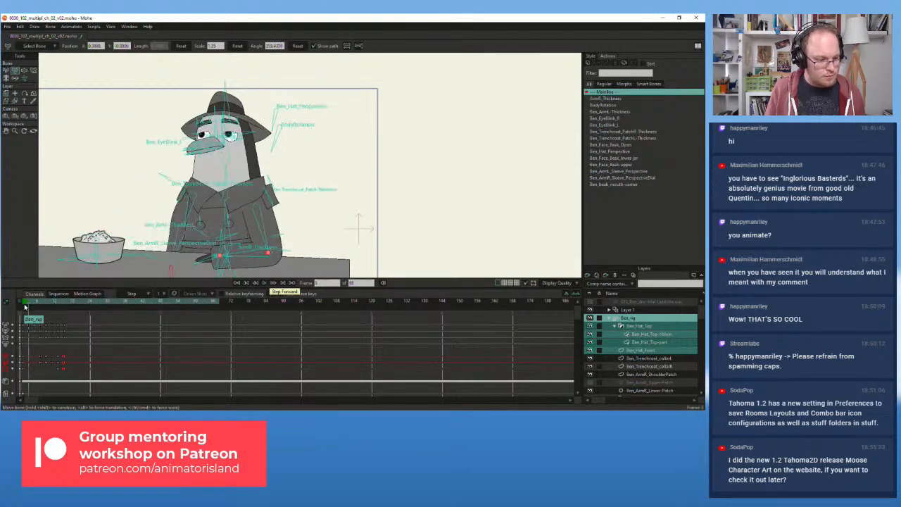
pyautogui.click(265, 283)
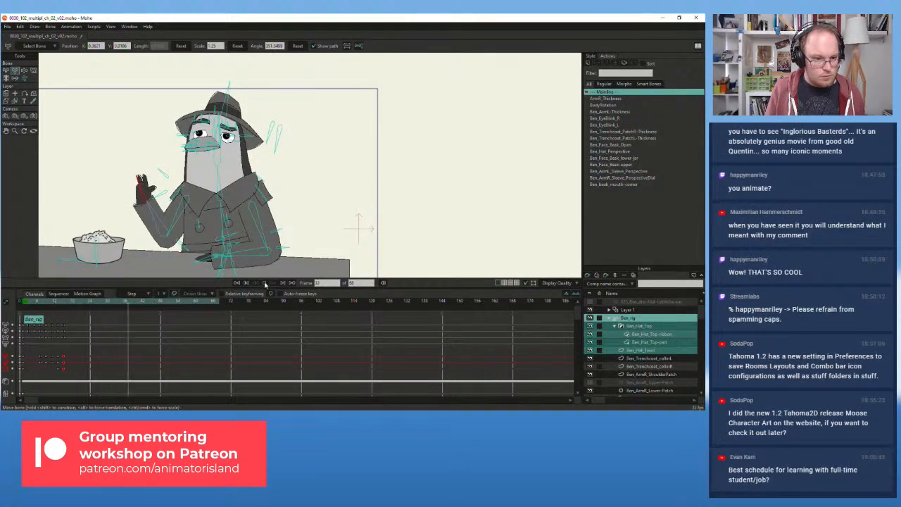
pyautogui.moveTo(46, 303); pyautogui.dragTo(23, 306)
pyautogui.click(265, 283)
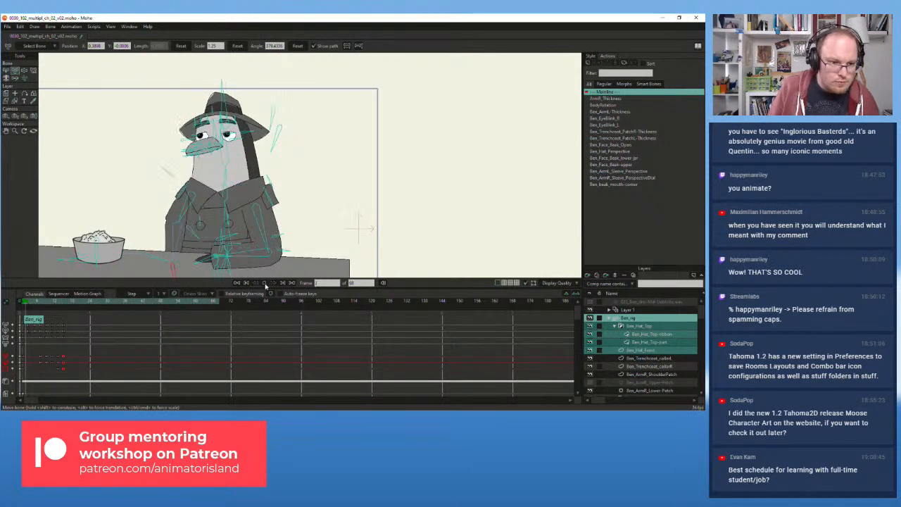
pyautogui.moveTo(22, 307); pyautogui.dragTo(64, 308)
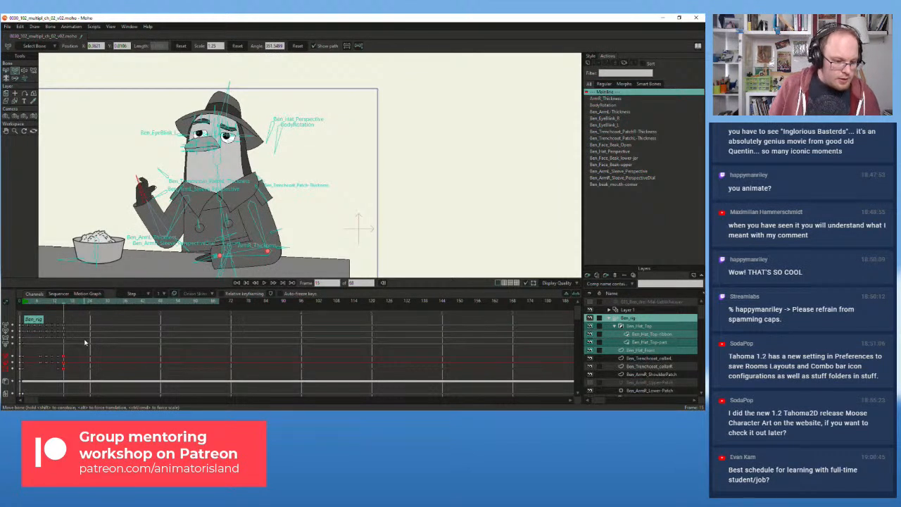
# - Turn on the dialogue audio layer and play the arm raise from frame 1 to check its timing against the sound
pyautogui.click(589, 302)
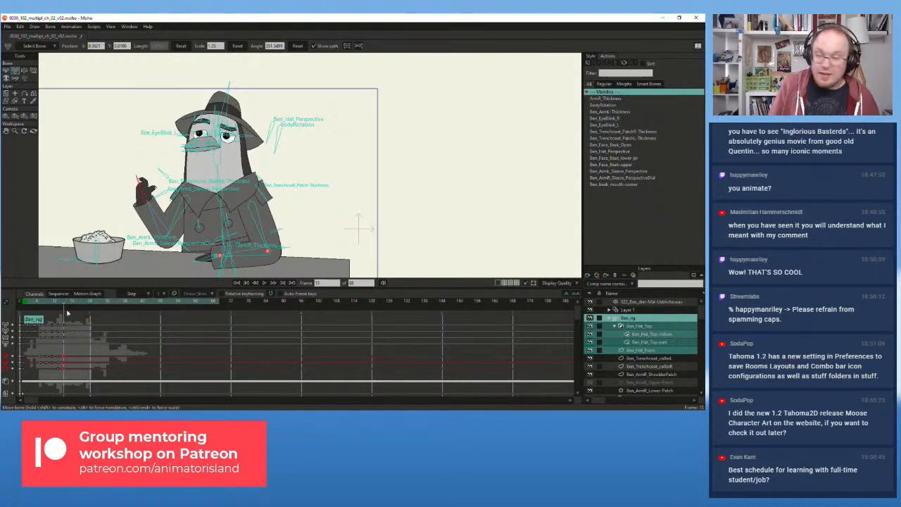
pyautogui.scroll(2, 160, 185)
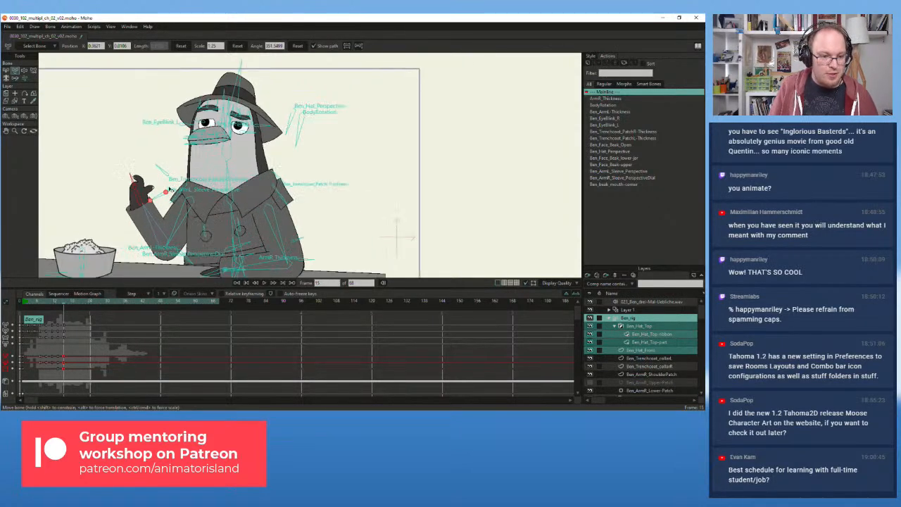
pyautogui.moveTo(173, 189); pyautogui.dragTo(218, 173)
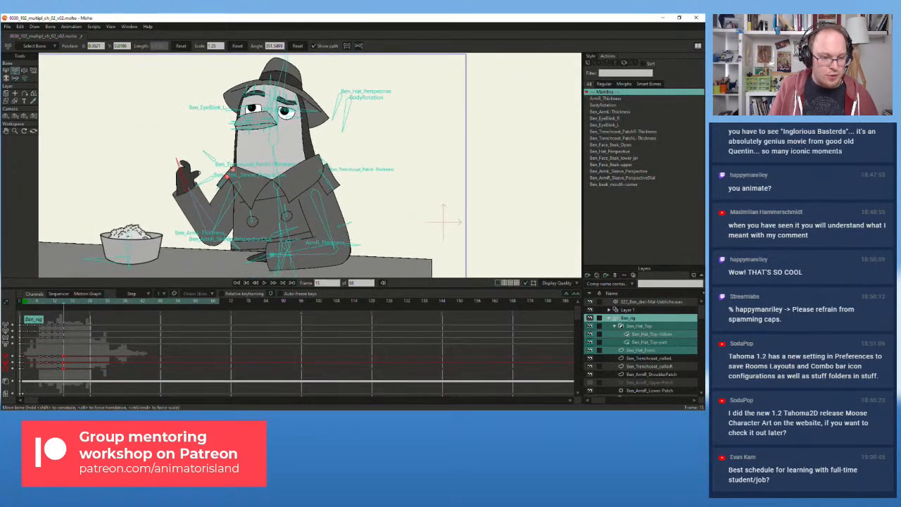
pyautogui.click(26, 302)
pyautogui.click(270, 284)
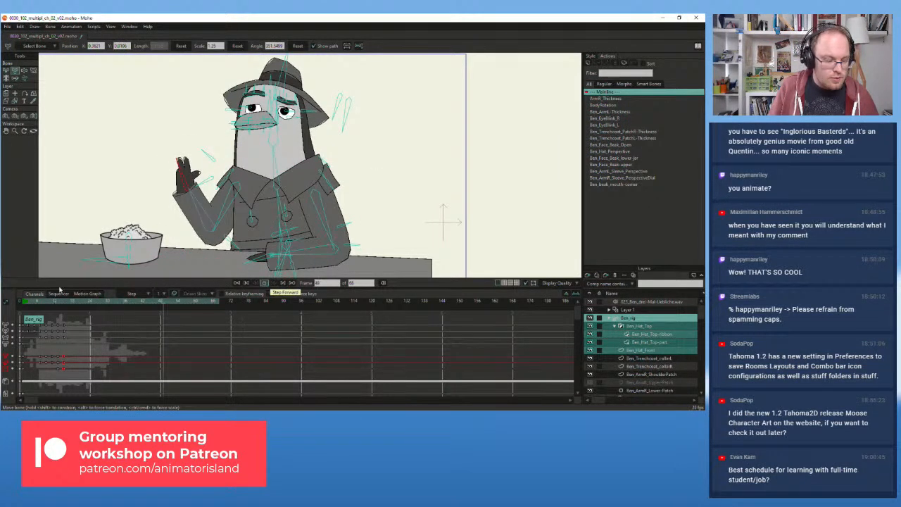
pyautogui.click(26, 301)
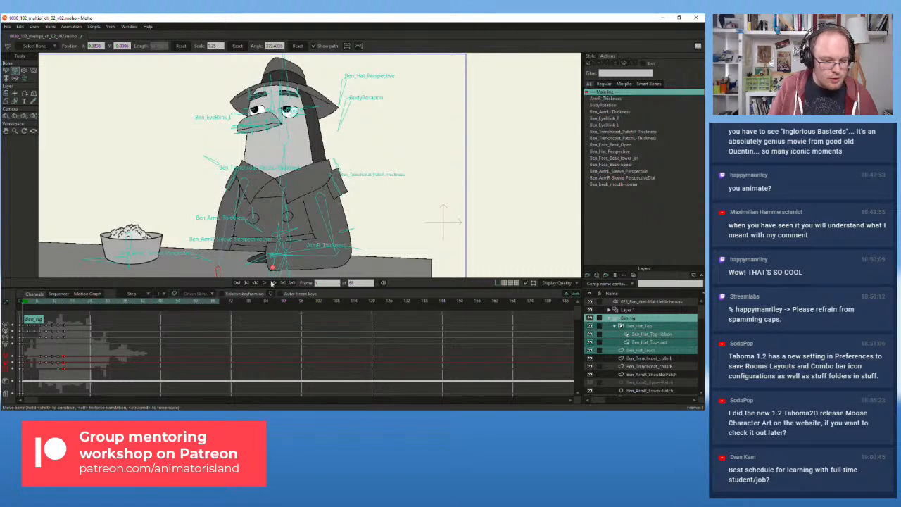
pyautogui.click(272, 283)
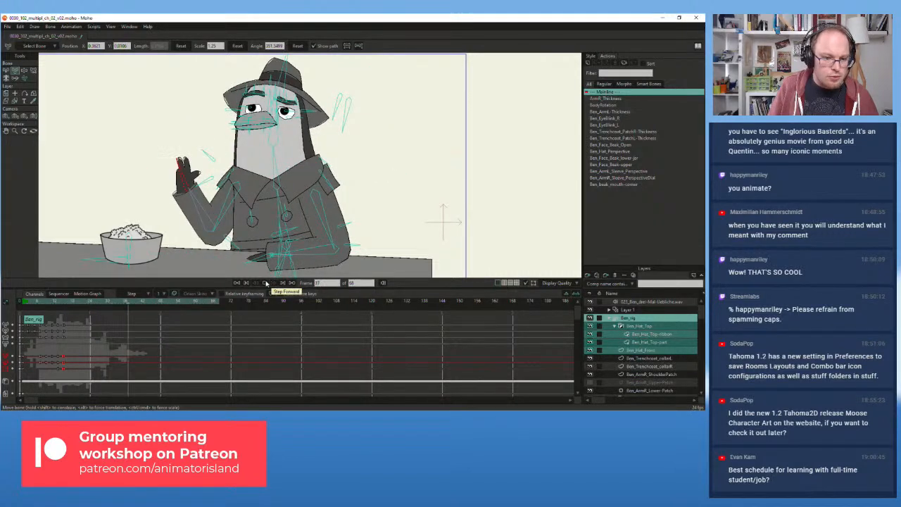
pyautogui.click(264, 282)
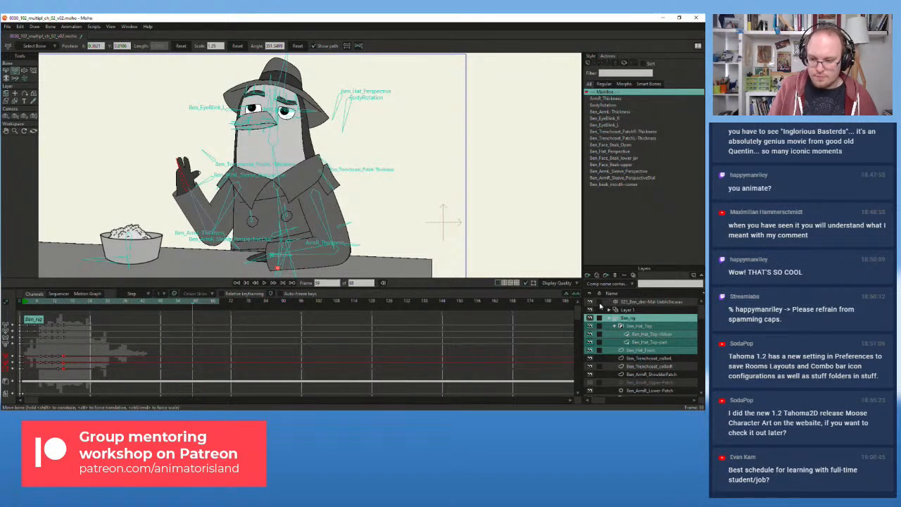
# - Switch the dialogue audio layer off and play the arm raise again from frame 1 without sound
pyautogui.click(599, 303)
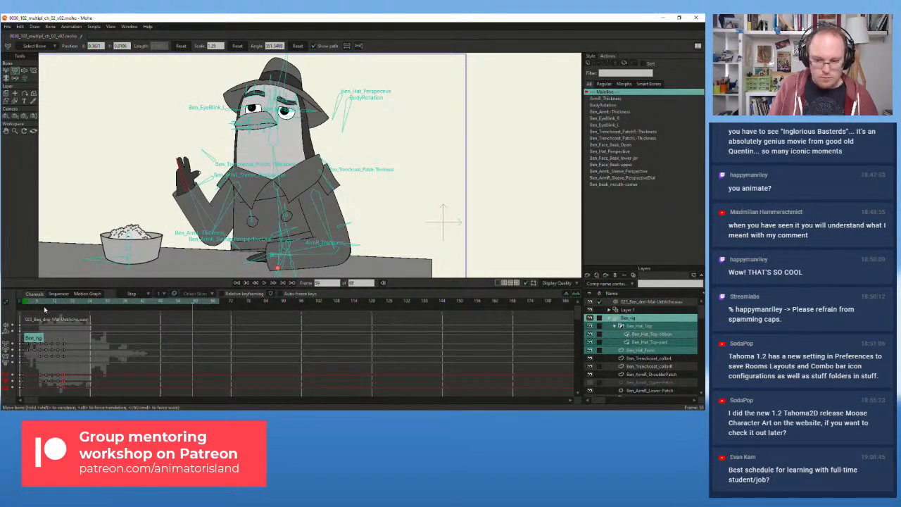
pyautogui.click(598, 303)
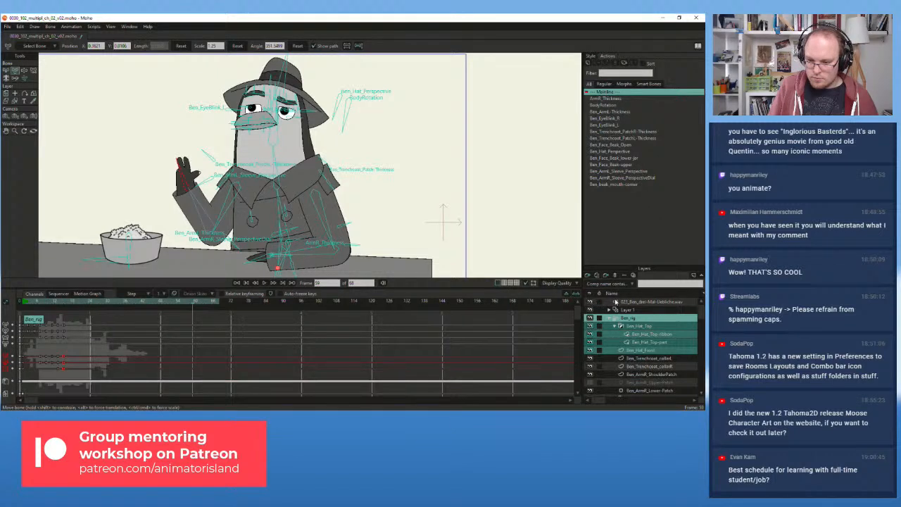
pyautogui.click(591, 302)
pyautogui.moveTo(35, 302); pyautogui.dragTo(24, 306)
pyautogui.click(264, 282)
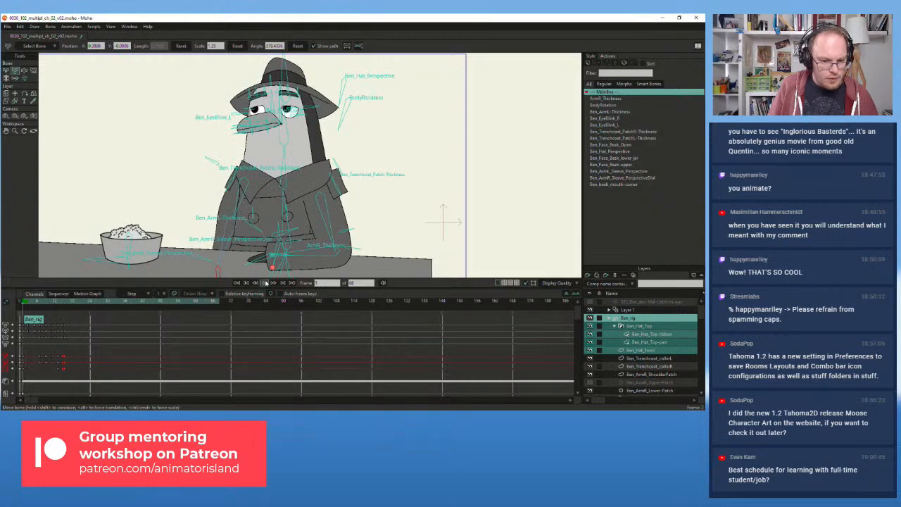
pyautogui.click(265, 283)
# - Begin a blink at frame 5 by slightly rotating the Ben_EyeBlink_R and Ben_EyeBlink_L bones
pyautogui.moveTo(39, 303)
pyautogui.mouseDown()
pyautogui.moveTo(25, 307)
pyautogui.moveTo(75, 312)
pyautogui.moveTo(35, 312)
pyautogui.mouseUp()
pyautogui.moveTo(61, 312); pyautogui.dragTo(35, 321)
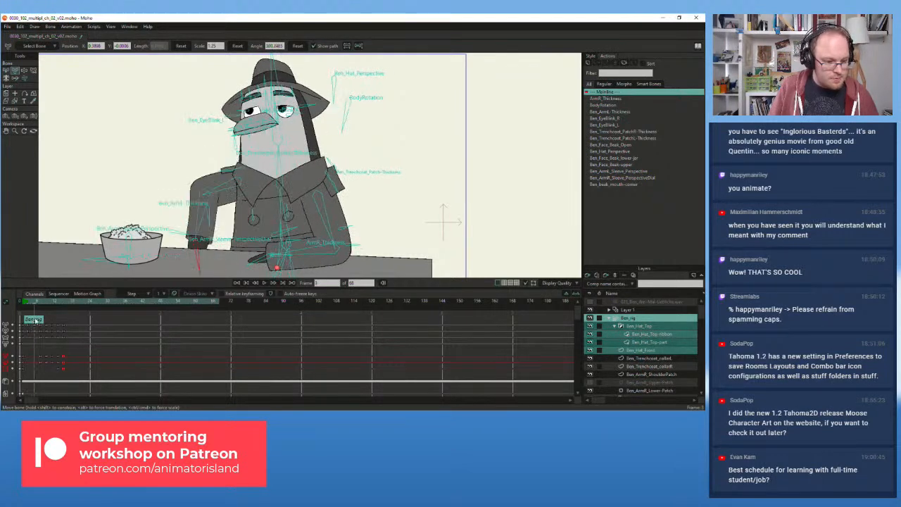
pyautogui.scroll(5, 265, 134)
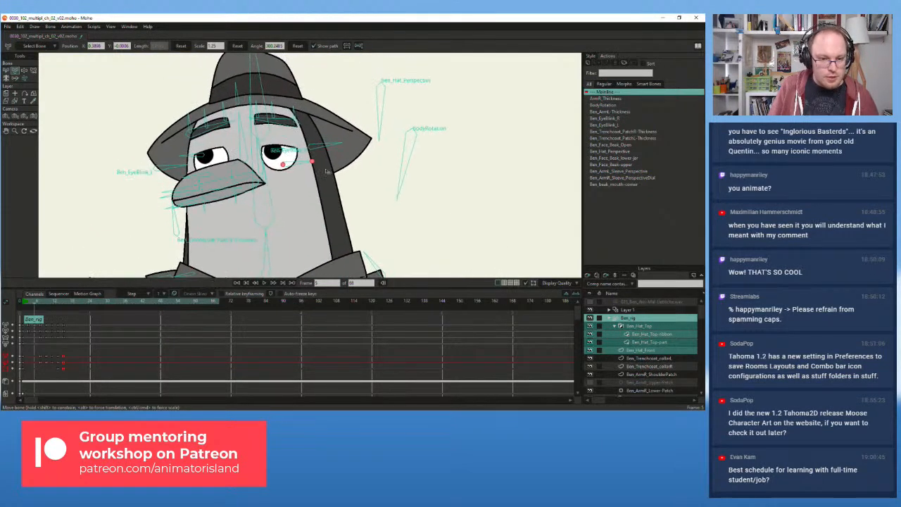
pyautogui.moveTo(323, 146); pyautogui.dragTo(309, 136)
pyautogui.moveTo(176, 167); pyautogui.dragTo(164, 148)
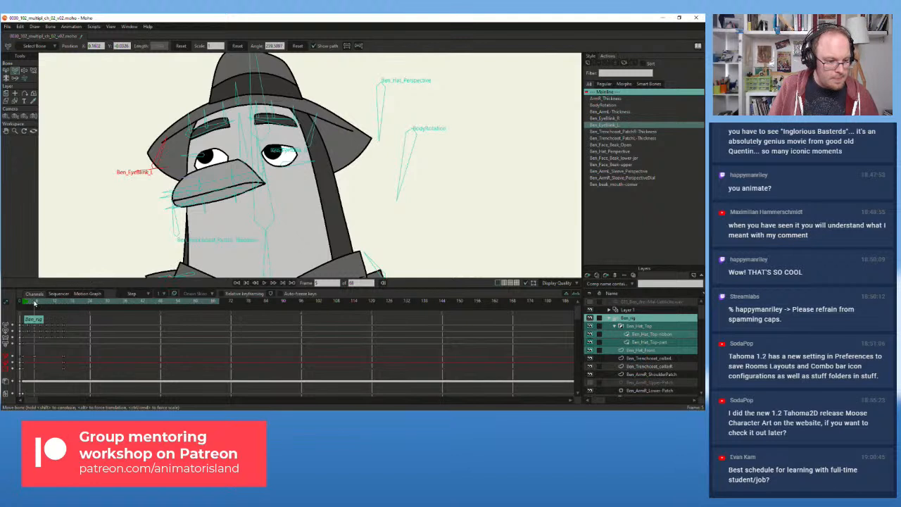
# - Close both of the penguin's eyes at frame 7 by rotating the Ben_EyeBlink_L and Ben_EyeBlink_R bones
pyautogui.moveTo(35, 302); pyautogui.dragTo(41, 303)
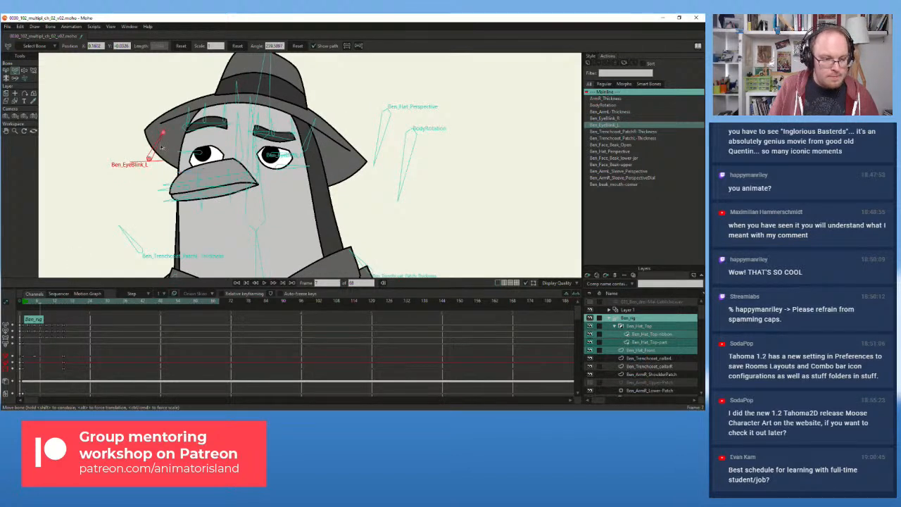
pyautogui.moveTo(154, 139); pyautogui.dragTo(104, 181)
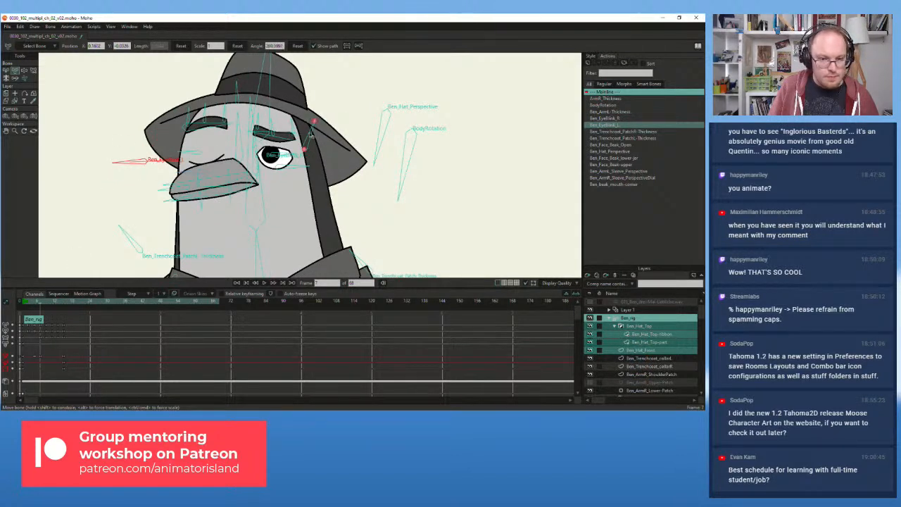
pyautogui.click(311, 133)
pyautogui.moveTo(310, 134); pyautogui.dragTo(332, 153)
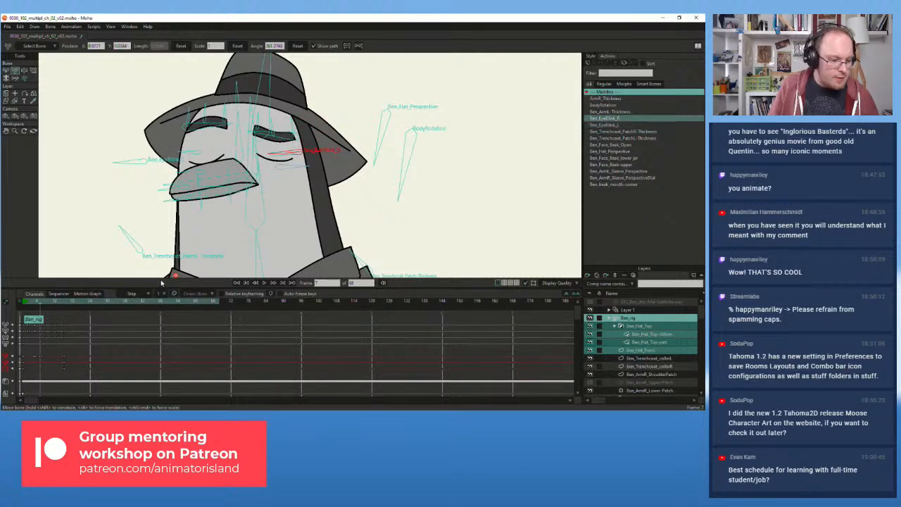
# - Reopen both eyes with the eye-blink bones, showing narrow slits at frame 11 and opening them further at frame 13
pyautogui.moveTo(42, 305); pyautogui.dragTo(54, 305)
pyautogui.moveTo(143, 155); pyautogui.dragTo(146, 144)
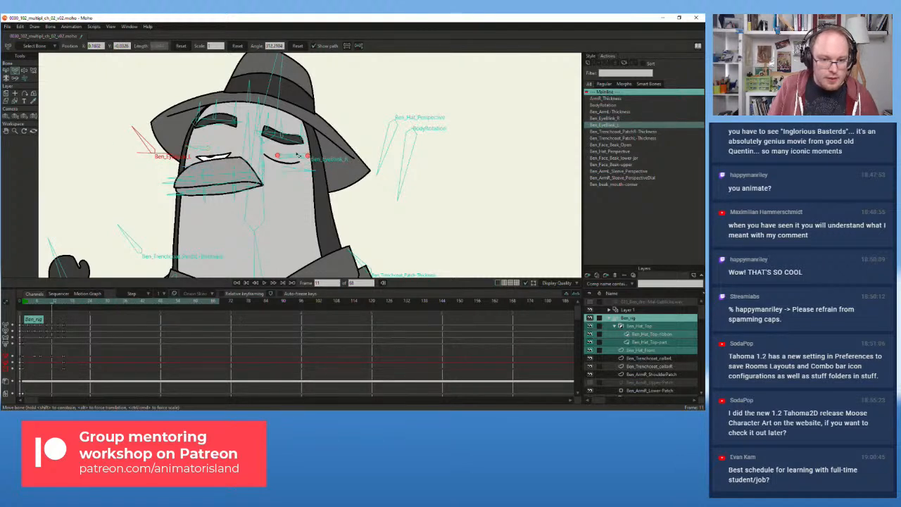
pyautogui.moveTo(299, 156); pyautogui.dragTo(308, 150)
pyautogui.click(54, 302)
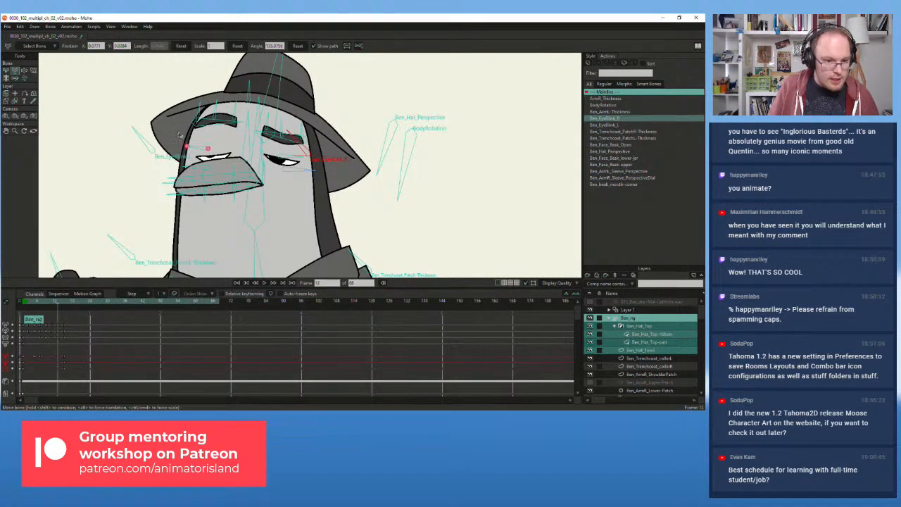
pyautogui.moveTo(149, 144); pyautogui.dragTo(166, 152)
pyautogui.moveTo(301, 144); pyautogui.dragTo(310, 155)
# - Play the animation several times from frame 1 to judge the blink's timing against the arm raise
pyautogui.click(25, 303)
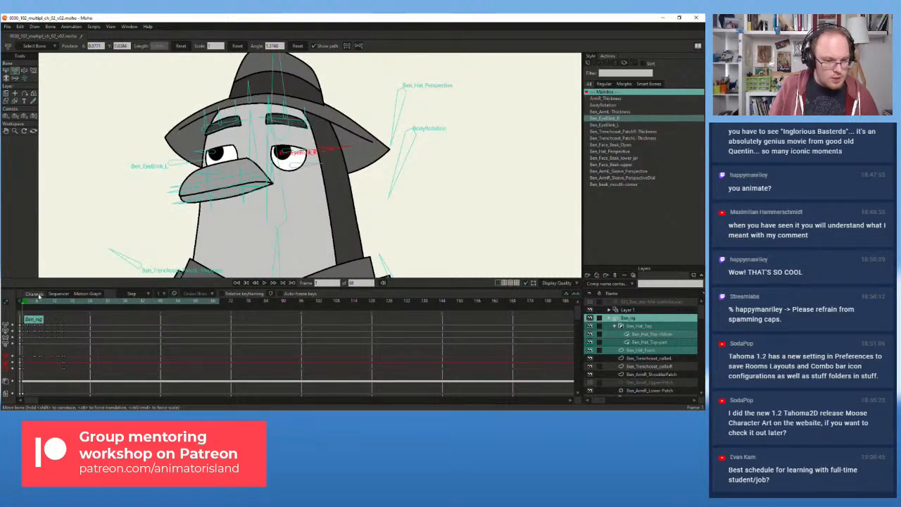
pyautogui.scroll(-2, 174, 145)
pyautogui.click(263, 282)
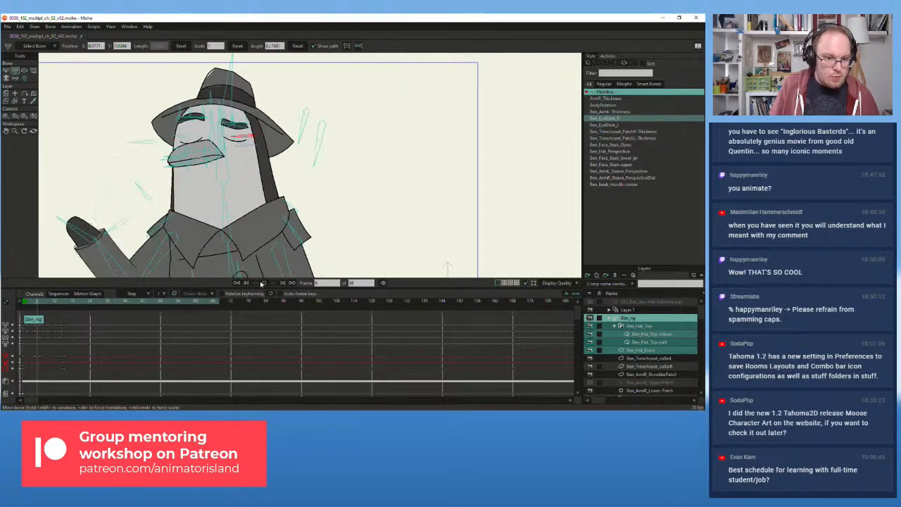
pyautogui.click(264, 282)
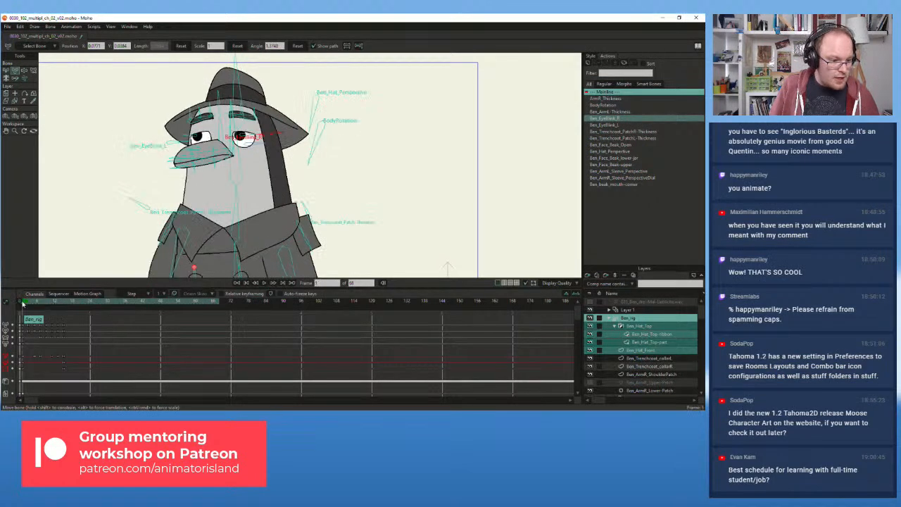
pyautogui.click(264, 282)
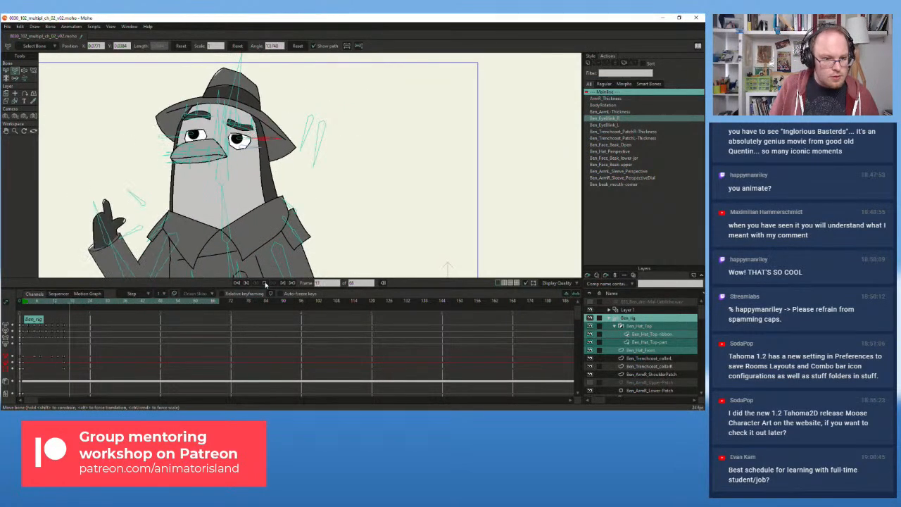
pyautogui.click(264, 282)
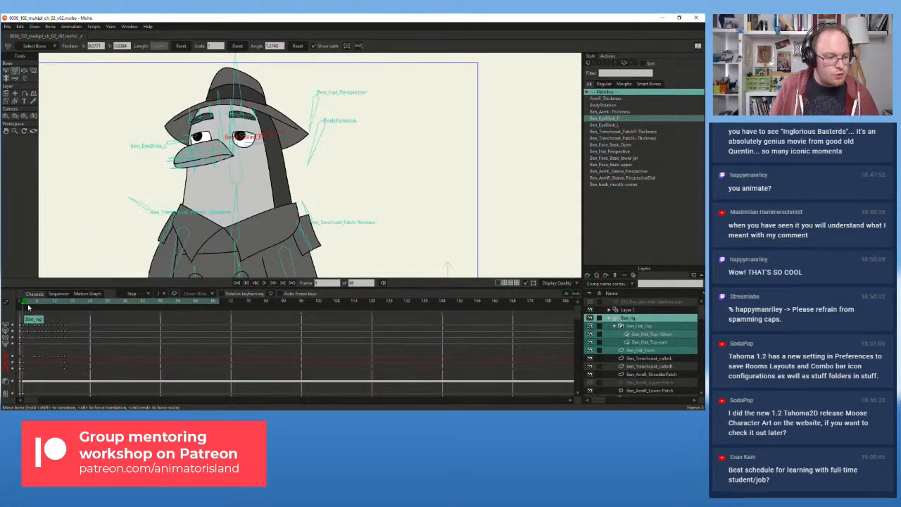
pyautogui.moveTo(171, 179); pyautogui.dragTo(194, 172)
pyautogui.click(264, 283)
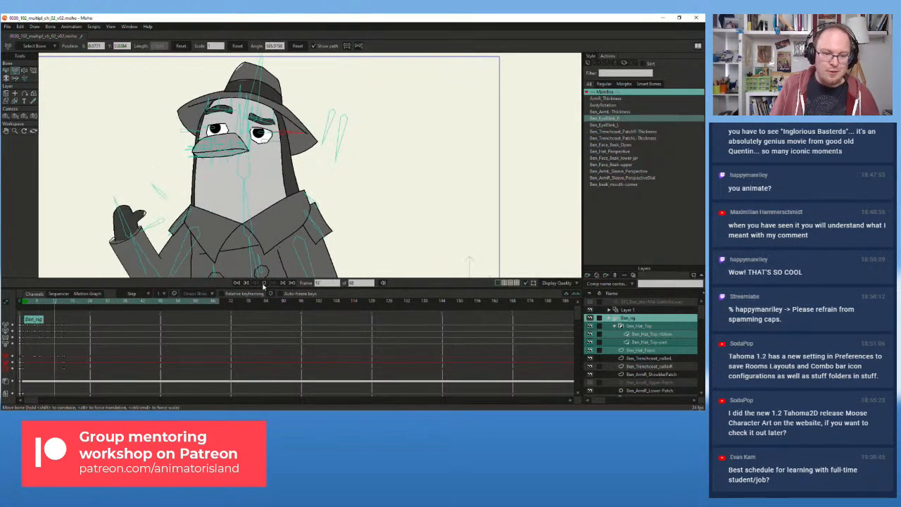
pyautogui.click(25, 302)
pyautogui.click(266, 282)
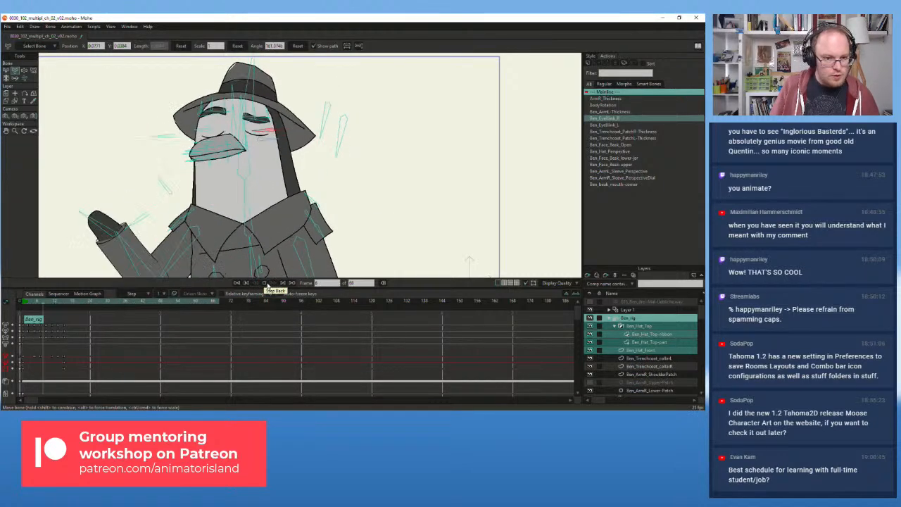
pyautogui.click(266, 283)
# - Hide the bone overlay at frame 1 and play the animation with the whole penguin and bowl in view
pyautogui.scroll(-2, 189, 201)
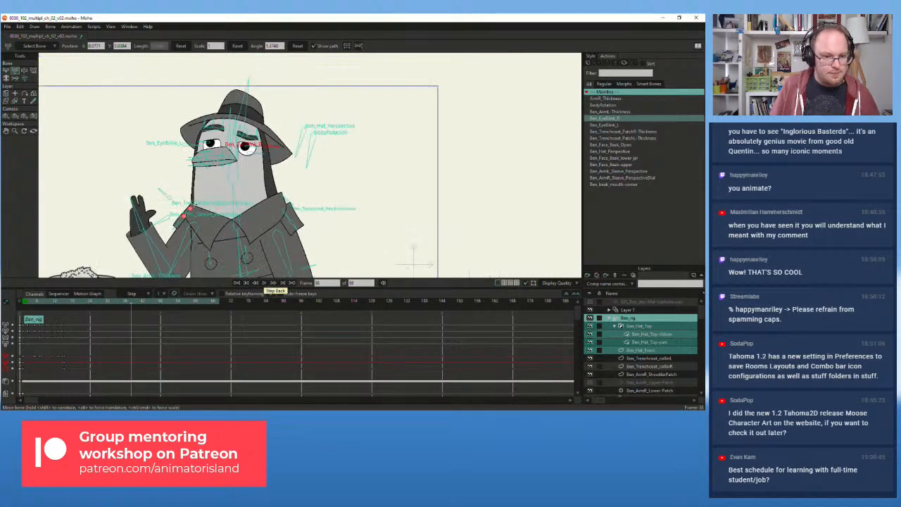
pyautogui.moveTo(179, 213); pyautogui.dragTo(184, 204)
pyautogui.click(24, 302)
pyautogui.scroll(-2, 174, 150)
pyautogui.moveTo(174, 150); pyautogui.dragTo(191, 138)
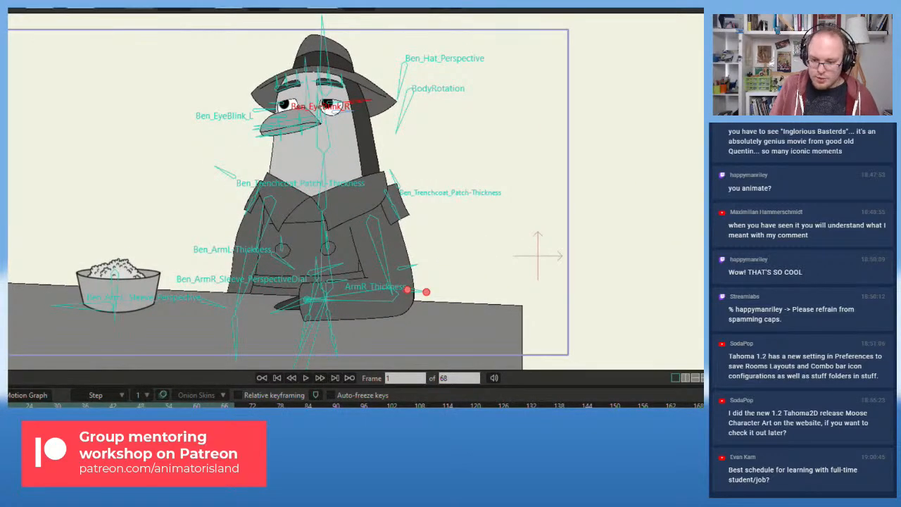
pyautogui.press('space')
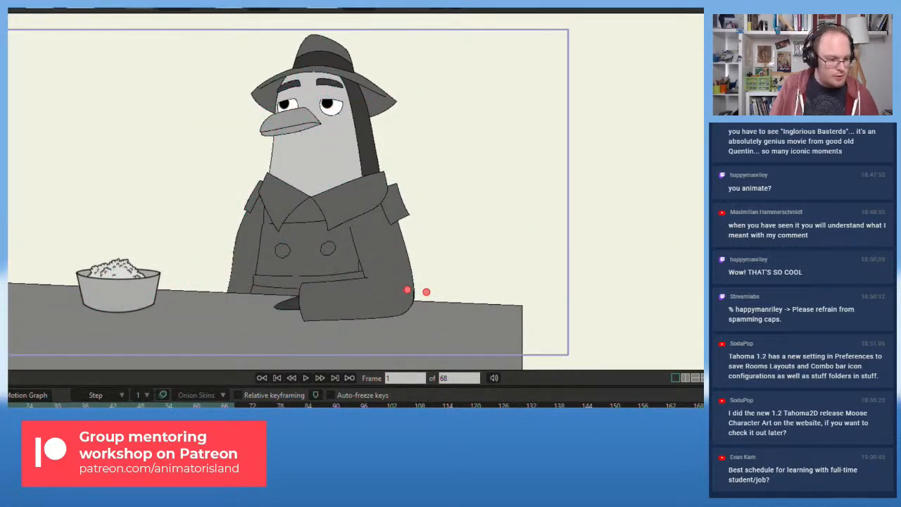
pyautogui.click(307, 379)
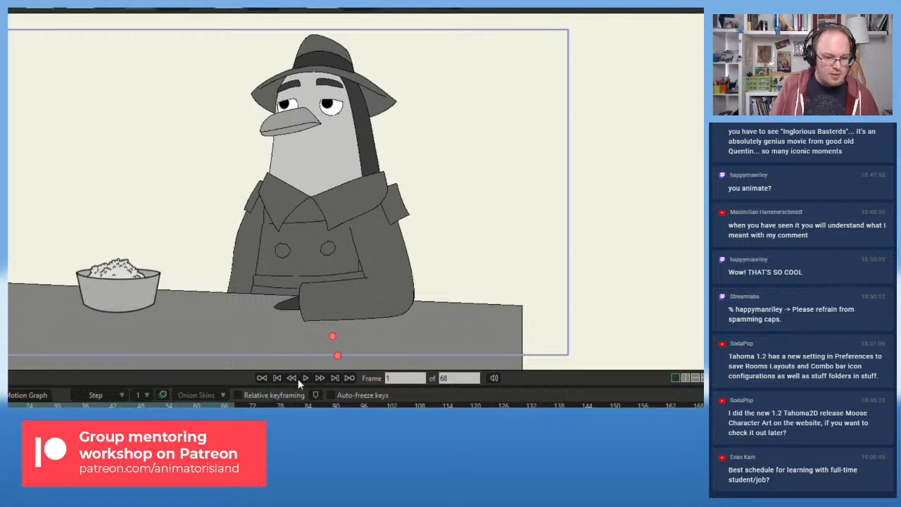
# - Replay the animation from frame 1 several times without the bone overlay to judge the blink and arm raise
pyautogui.click(307, 378)
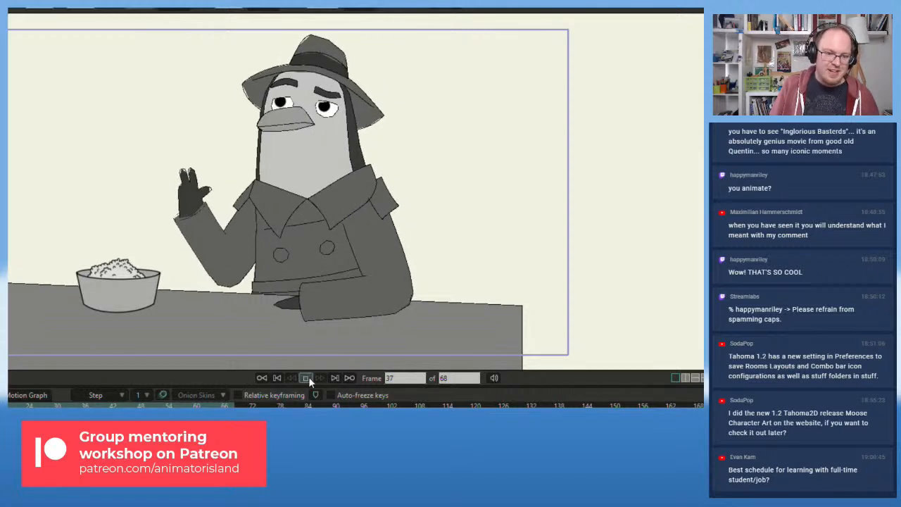
pyautogui.click(309, 378)
pyautogui.click(9, 405)
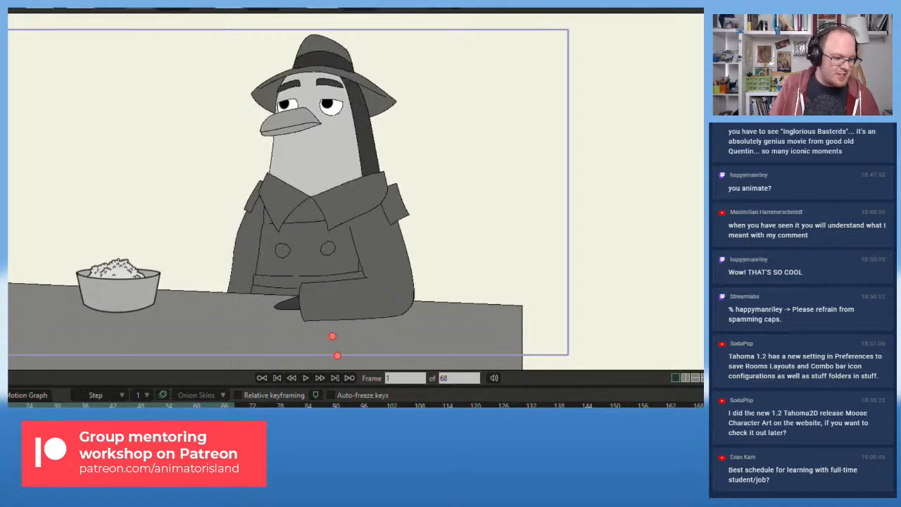
pyautogui.click(306, 378)
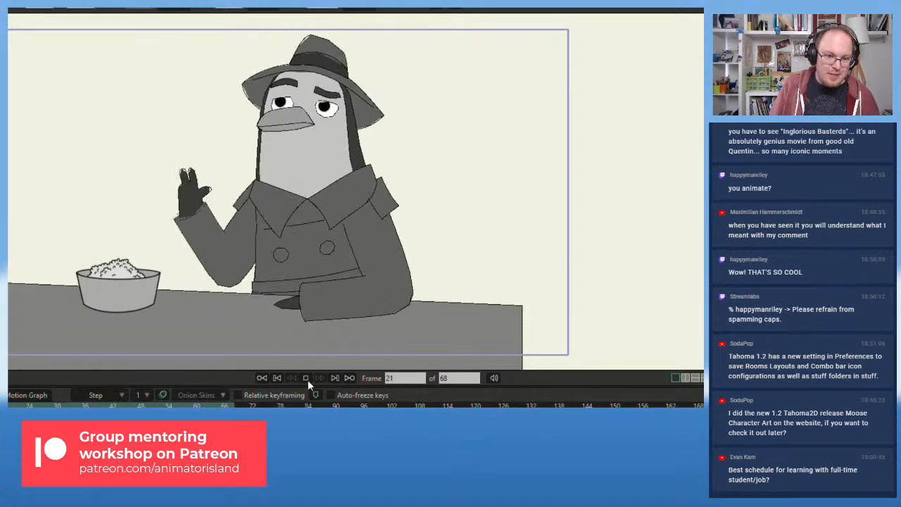
pyautogui.press('space')
pyautogui.hotkey('shift', 'Left')
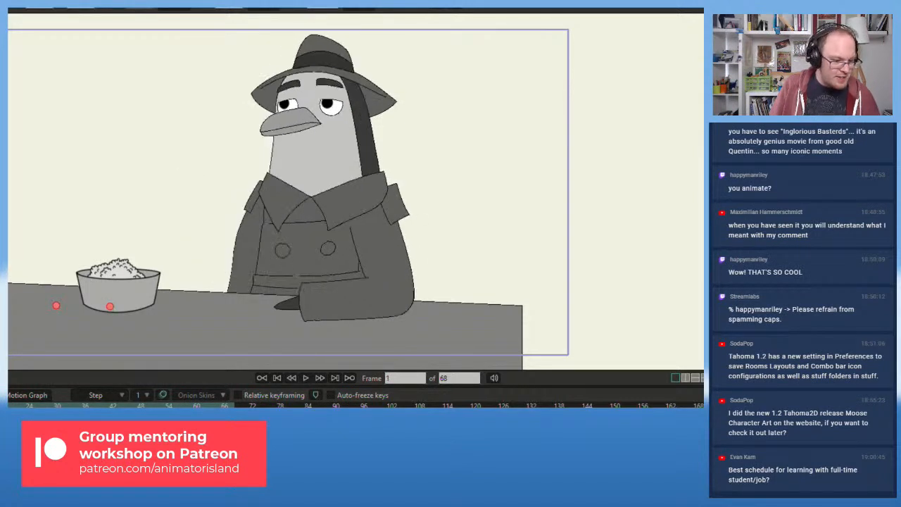
pyautogui.click(311, 376)
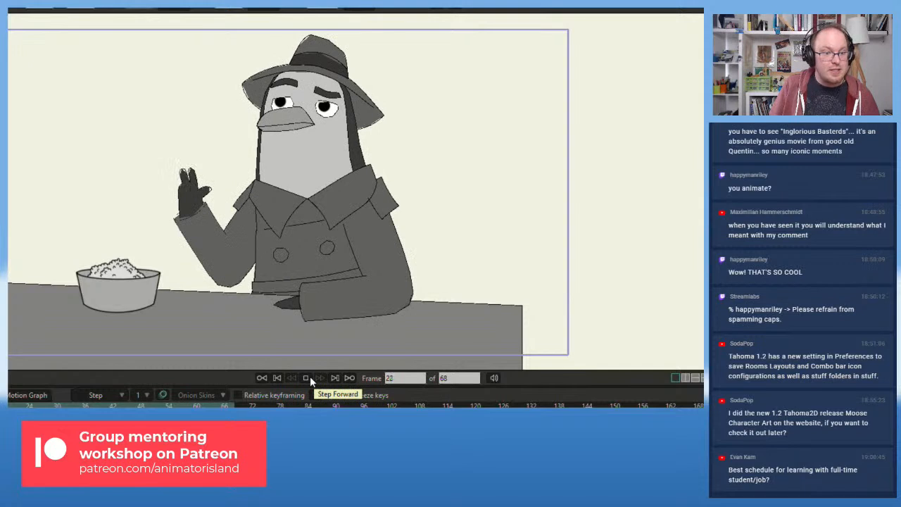
pyautogui.press('space')
pyautogui.hotkey('shift', 'Left')
pyautogui.press('Right')
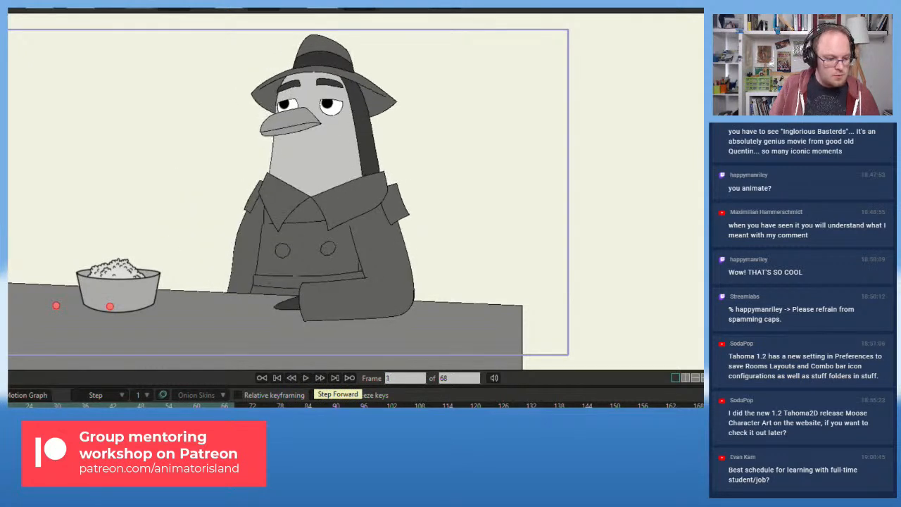
pyautogui.click(309, 377)
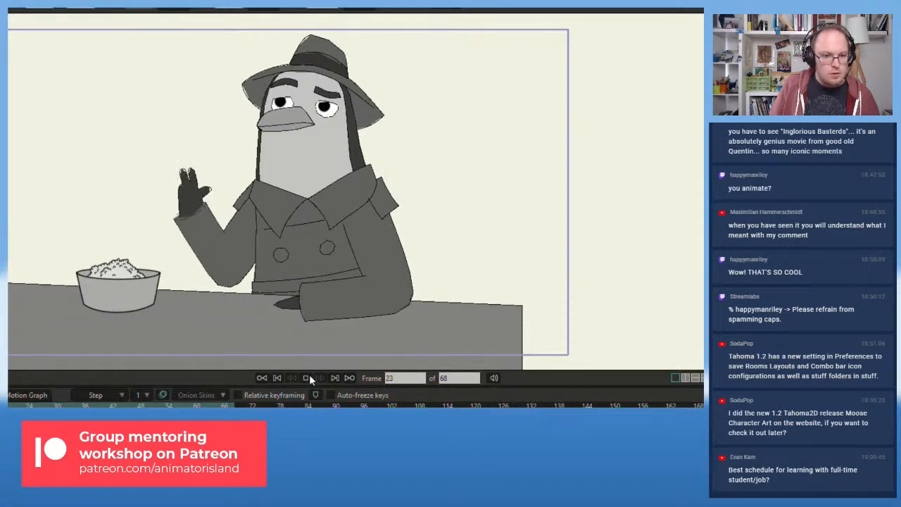
pyautogui.click(309, 376)
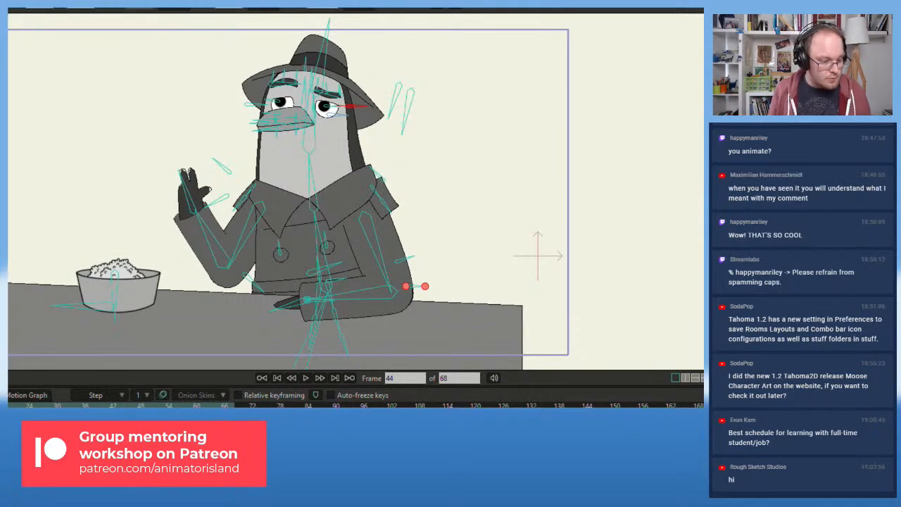
# - Replay the arm raise from frame 1 with the rig's bones displayed
pyautogui.press('space')
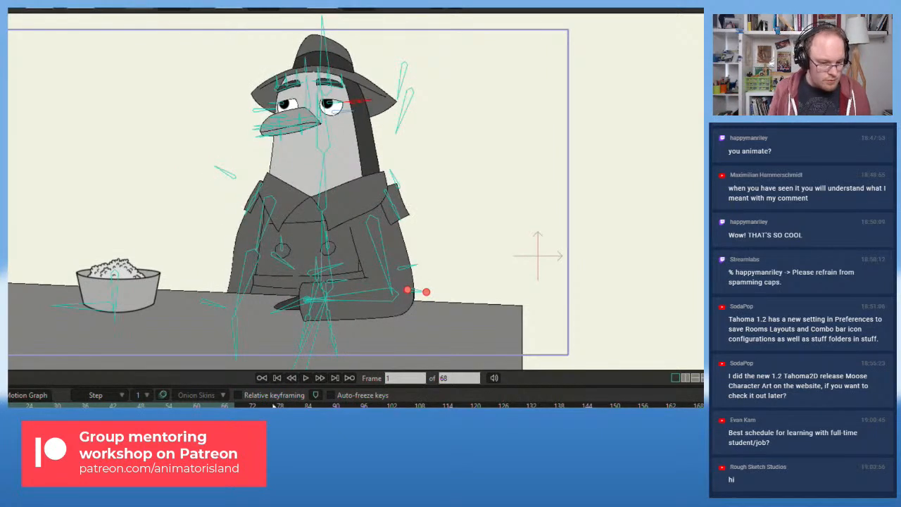
pyautogui.click(307, 378)
pyautogui.click(307, 378)
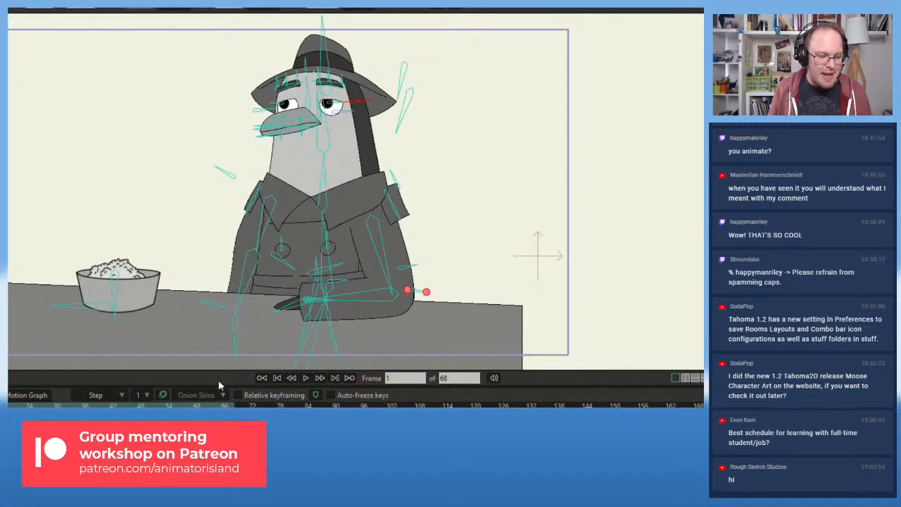
pyautogui.click(307, 378)
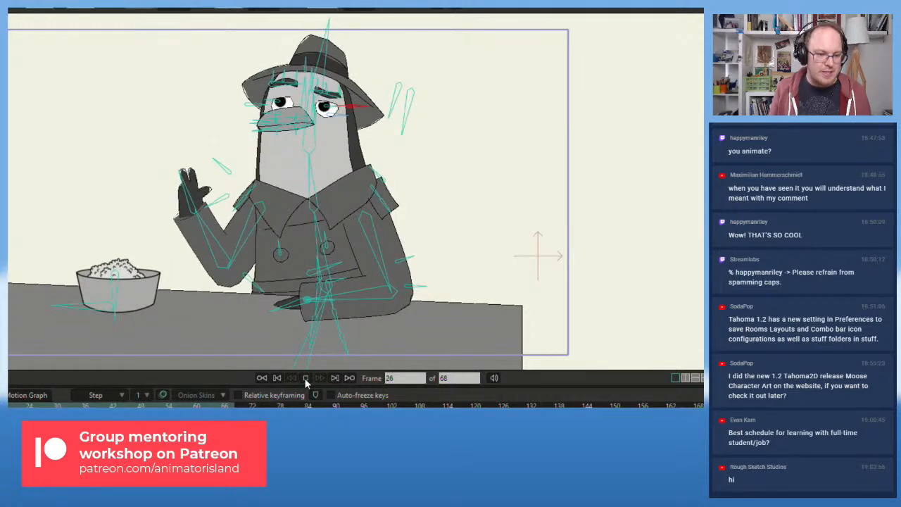
pyautogui.click(306, 378)
pyautogui.hotkey('shift', 'Left')
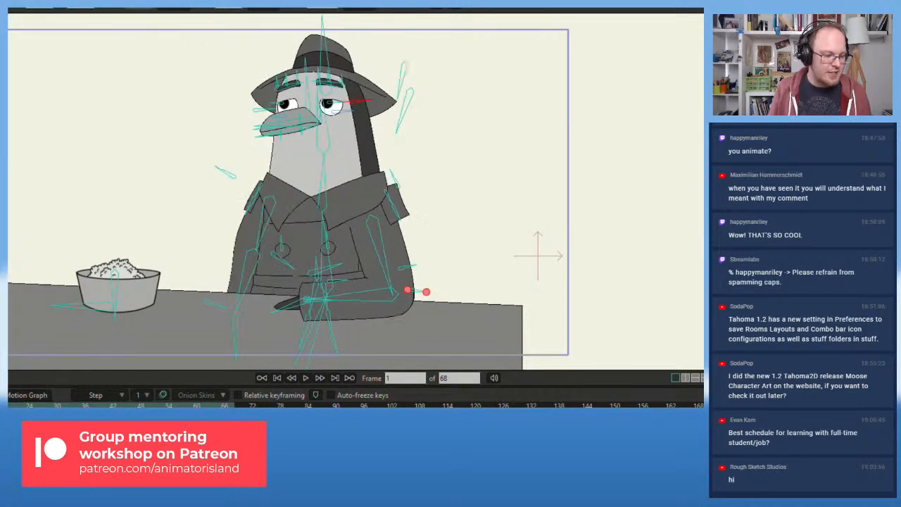
pyautogui.click(306, 377)
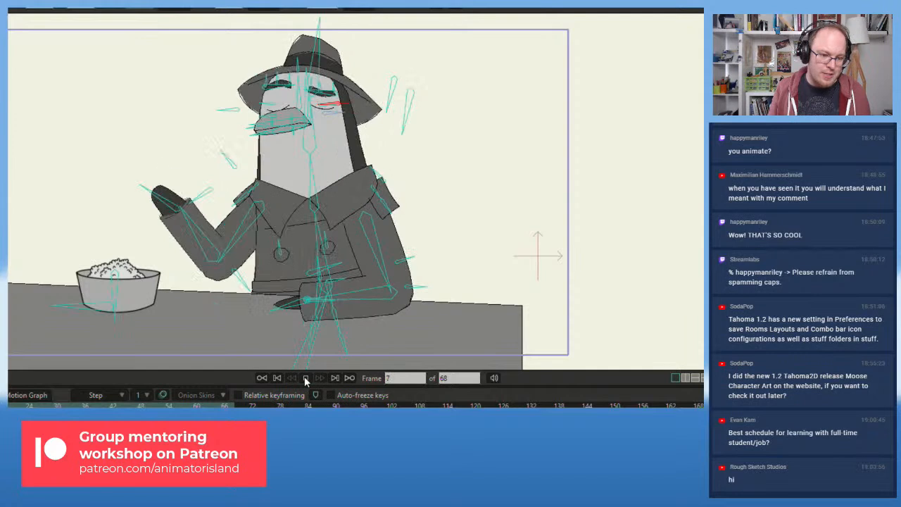
pyautogui.click(307, 378)
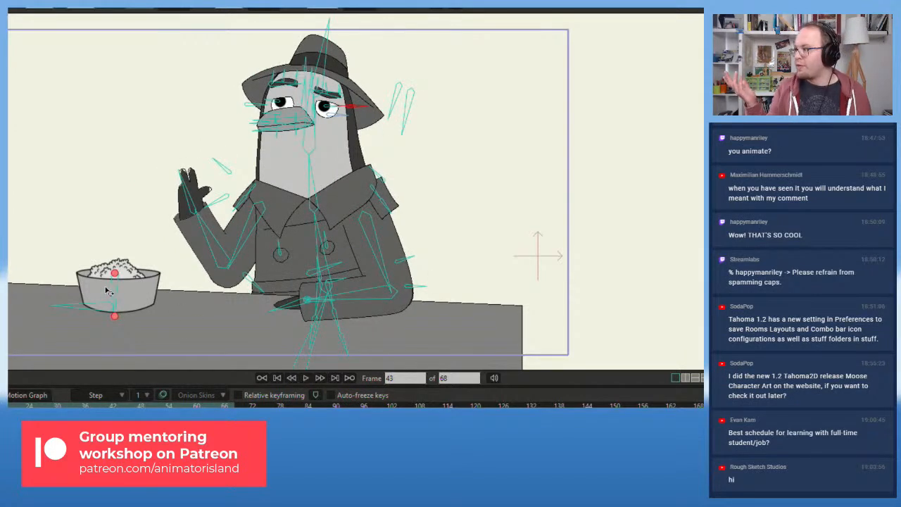
# - Examine the penguin's face up close at the closed-eye pose on frame 7
pyautogui.scroll(3, 294, 118)
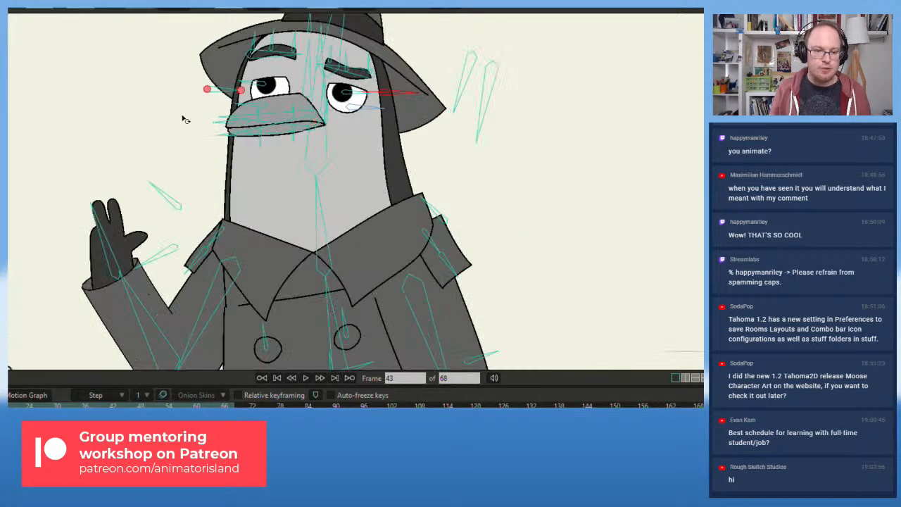
pyautogui.moveTo(185, 119); pyautogui.dragTo(176, 167)
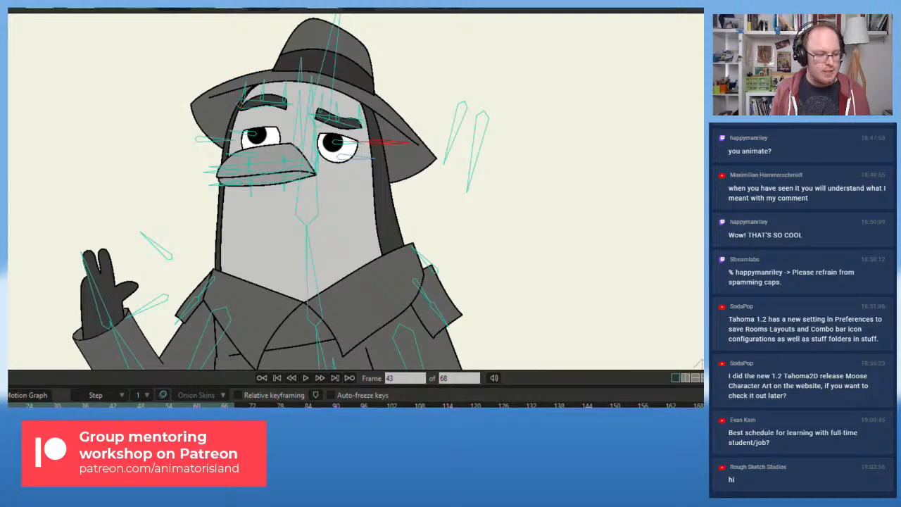
pyautogui.click(8, 405)
pyautogui.moveTo(0, 405); pyautogui.dragTo(3, 405)
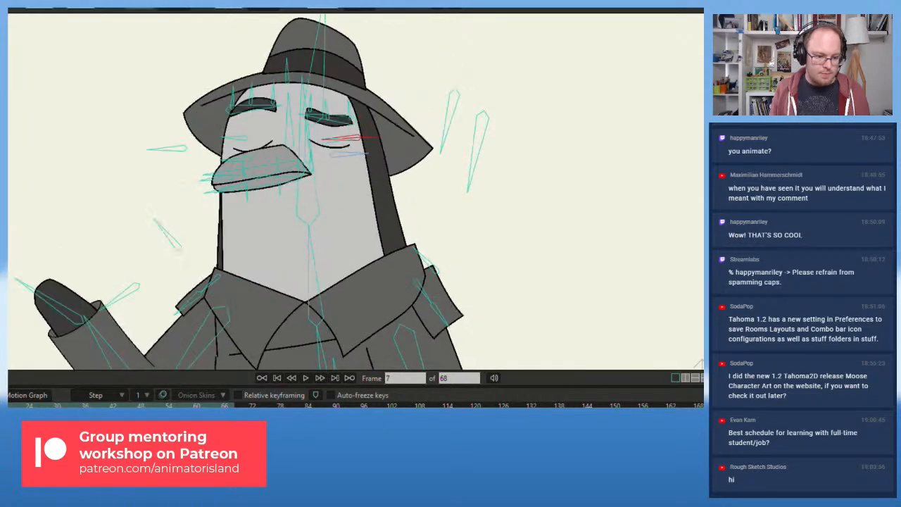
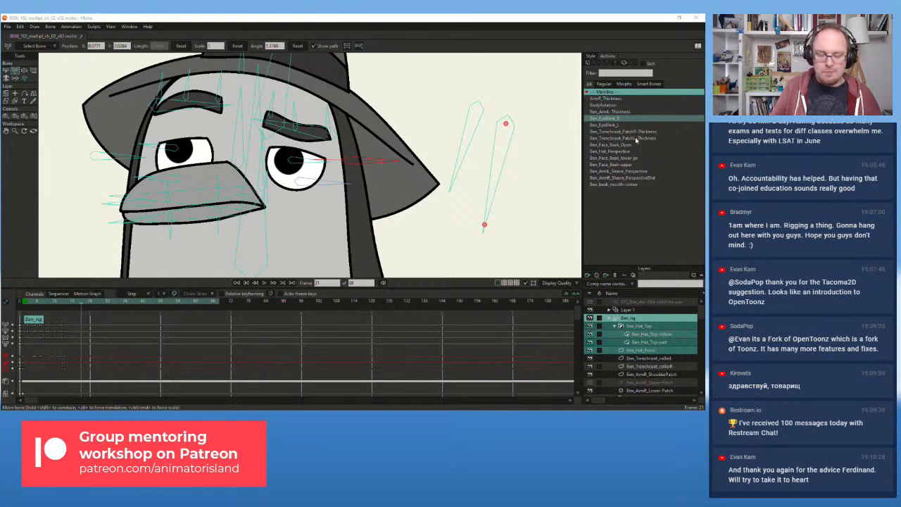
# - At frame 21, nudge both pupils slightly toward the viewer's right by moving the two pupil bones
pyautogui.click(24, 304)
pyautogui.moveTo(24, 309); pyautogui.dragTo(75, 314)
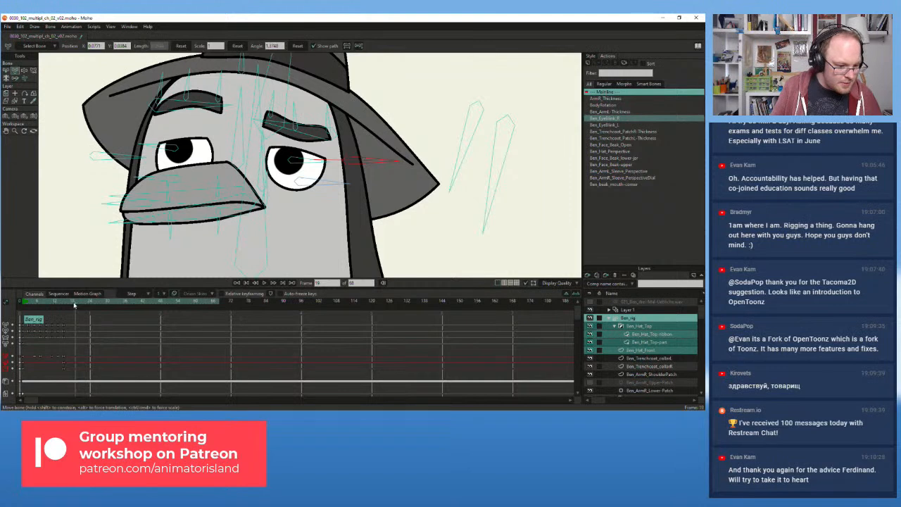
pyautogui.moveTo(78, 307); pyautogui.dragTo(81, 307)
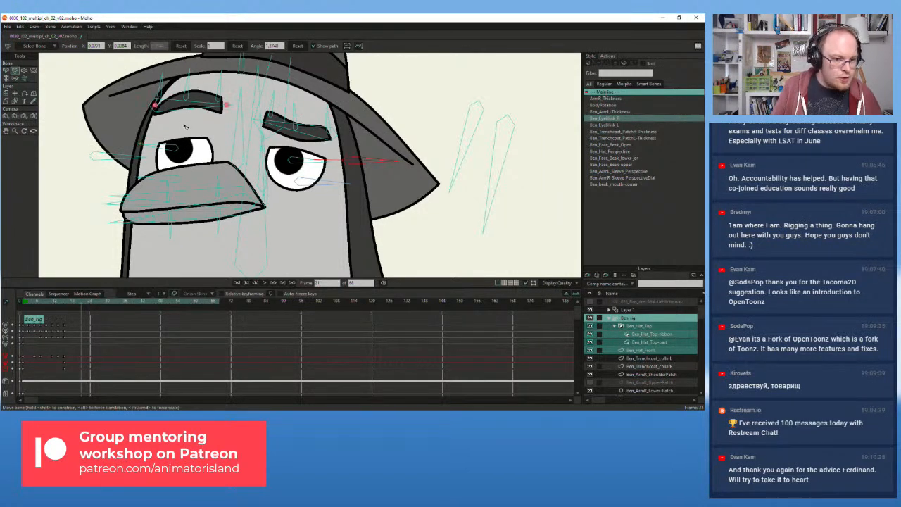
pyautogui.scroll(1, 168, 136)
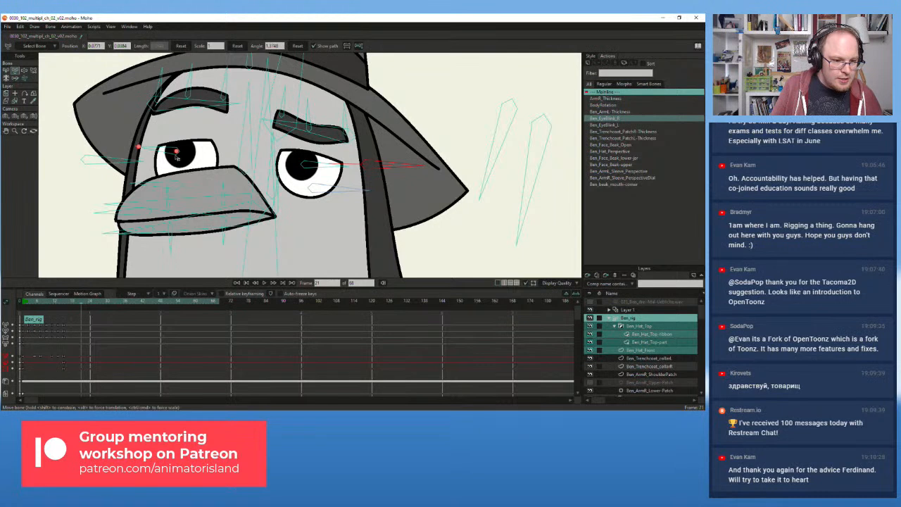
pyautogui.moveTo(178, 151); pyautogui.dragTo(184, 151)
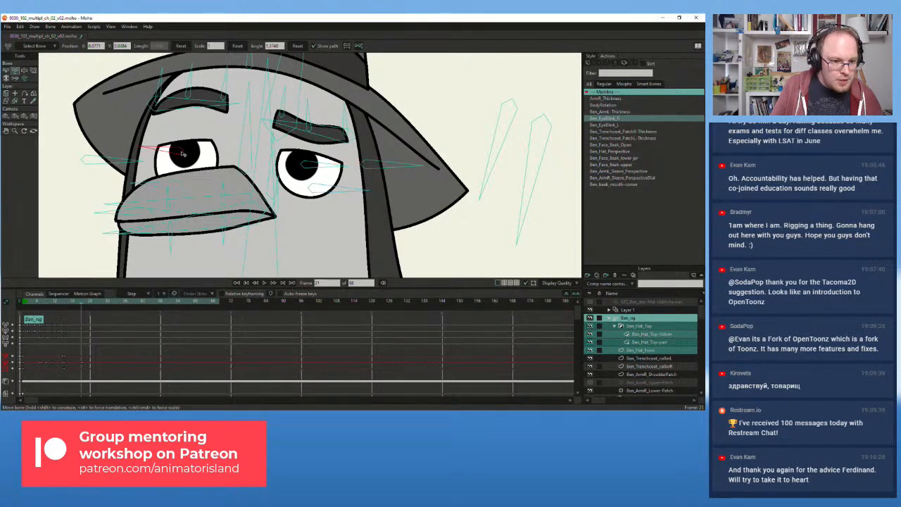
pyautogui.click(306, 166)
pyautogui.moveTo(306, 167); pyautogui.dragTo(310, 167)
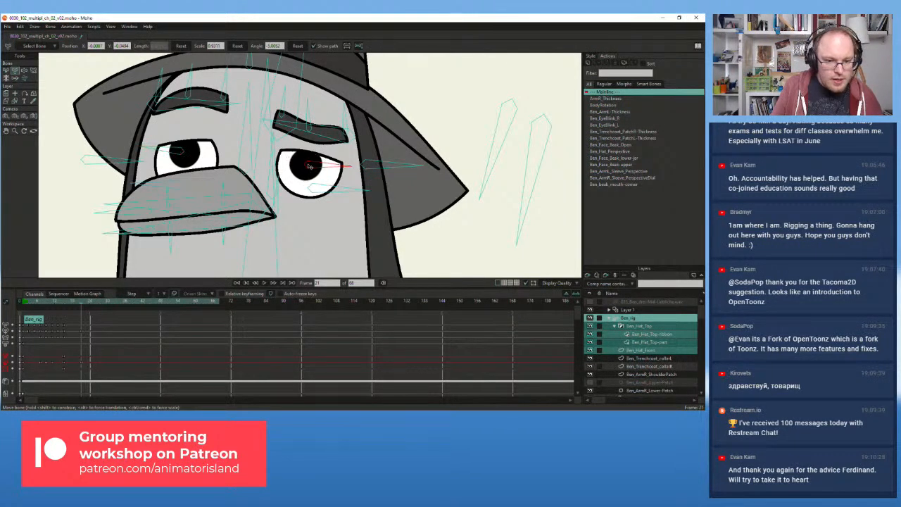
# - At frame 25, shift the pupil bones slightly back toward the viewer's left to add a second small eye dart
pyautogui.click(90, 303)
pyautogui.moveTo(90, 304); pyautogui.dragTo(95, 307)
pyautogui.moveTo(182, 152); pyautogui.dragTo(181, 154)
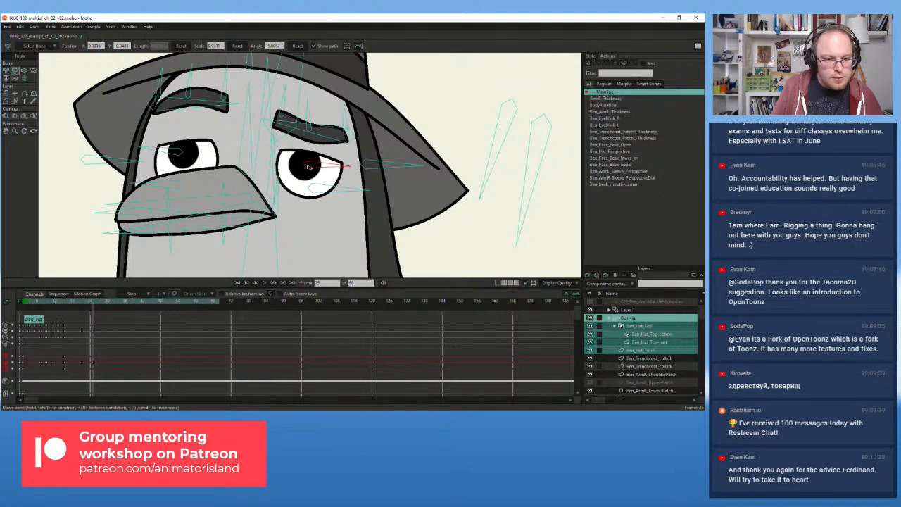
# - Play the eye movement, and move the second eye dart's bone keys to frame 27
pyautogui.click(48, 304)
pyautogui.click(264, 282)
pyautogui.click(266, 284)
pyautogui.moveTo(103, 327); pyautogui.dragTo(89, 373)
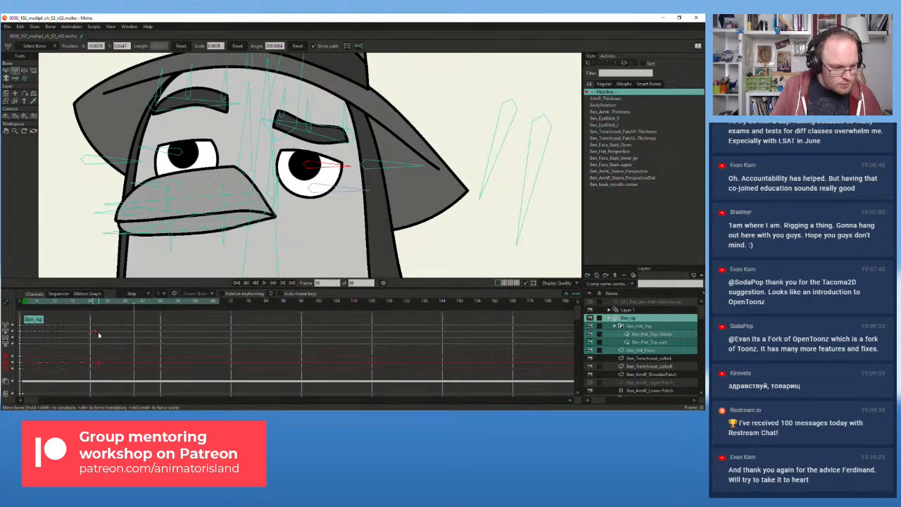
pyautogui.click(98, 302)
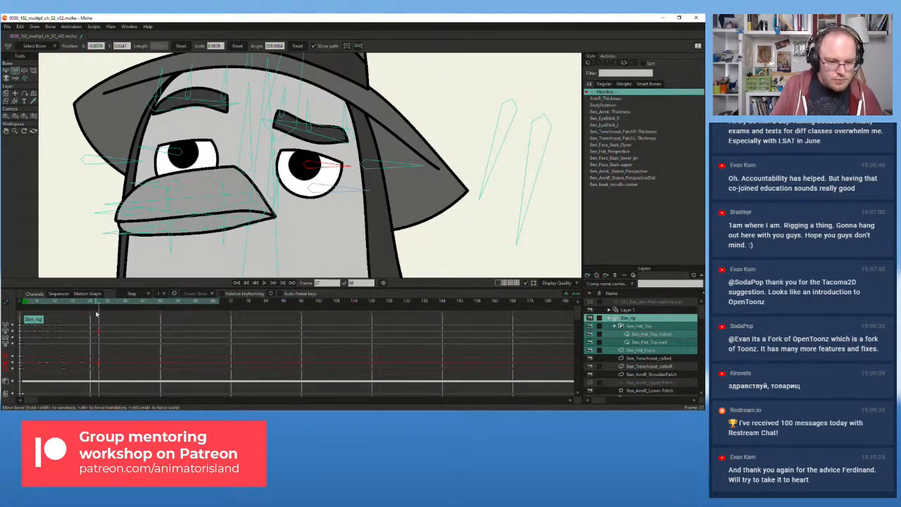
# - Play the blink and eye darts from around frame 12 to check the pupil timing
pyautogui.click(54, 303)
pyautogui.click(264, 283)
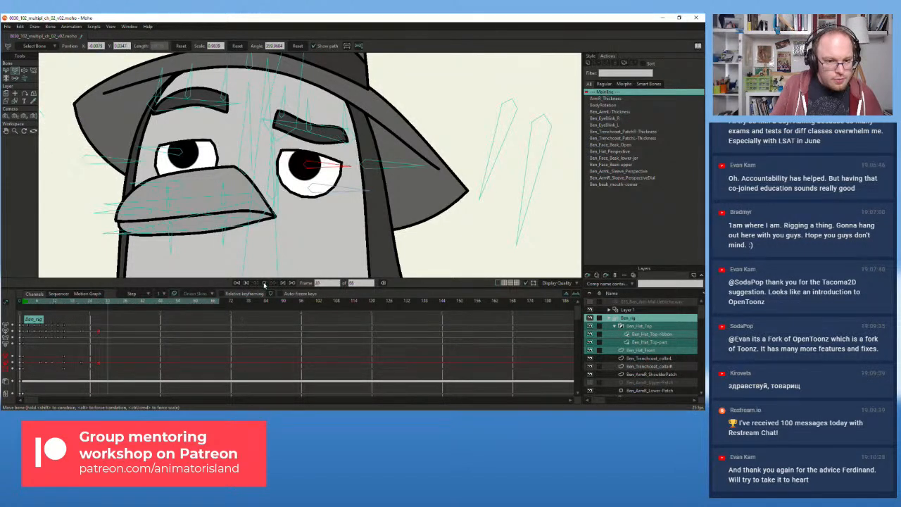
pyautogui.click(56, 302)
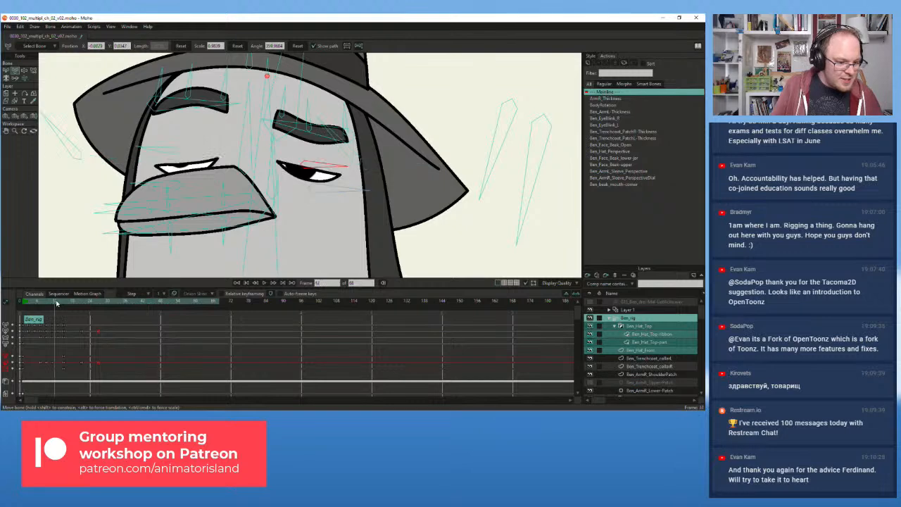
pyautogui.click(264, 283)
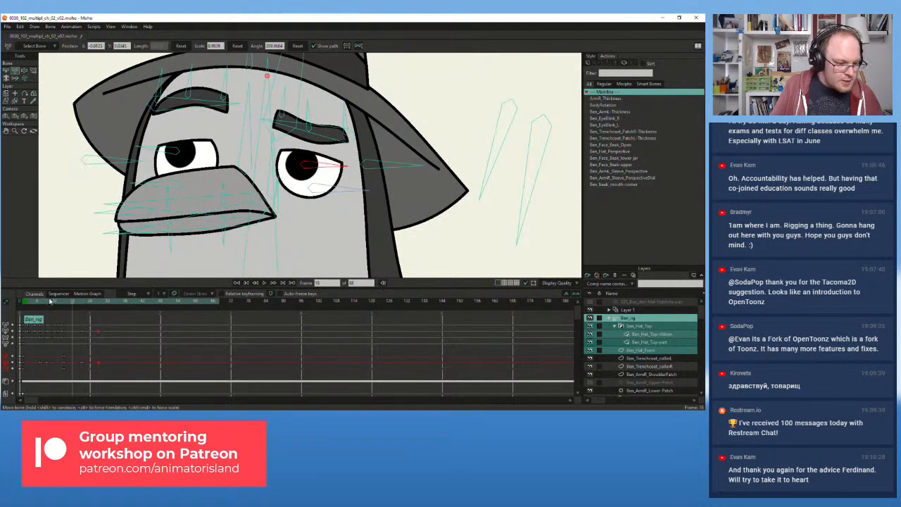
# - Step through the opening frames from frame 1, and play the animation with the raised arm in view
pyautogui.click(24, 304)
pyautogui.scroll(-2, 129, 137)
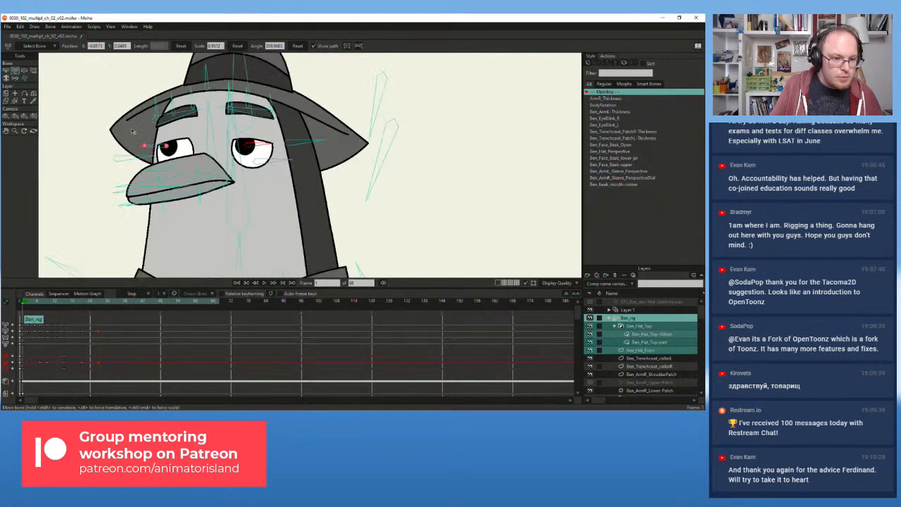
pyautogui.press('Right')
pyautogui.press('Right')
pyautogui.press('Right')
pyautogui.press('Left')
pyautogui.press('Left')
pyautogui.press('Left')
pyautogui.click(265, 282)
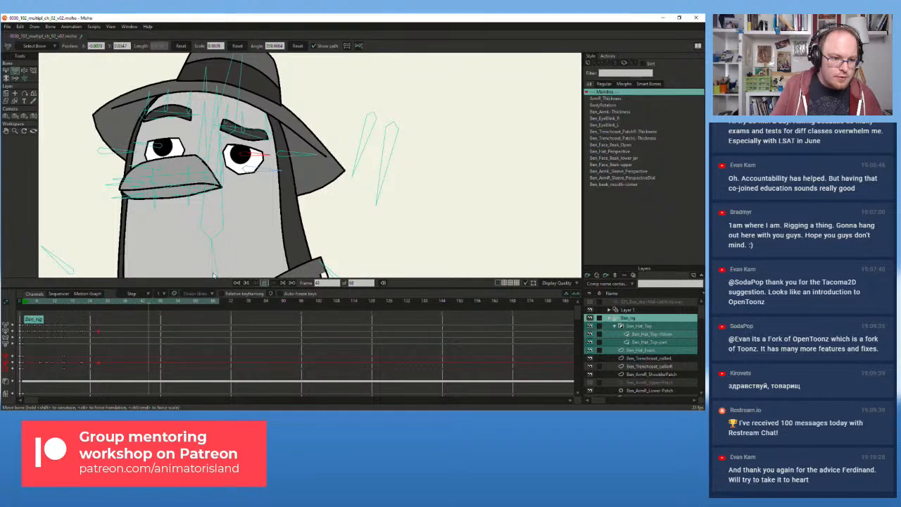
pyautogui.scroll(-3, 94, 219)
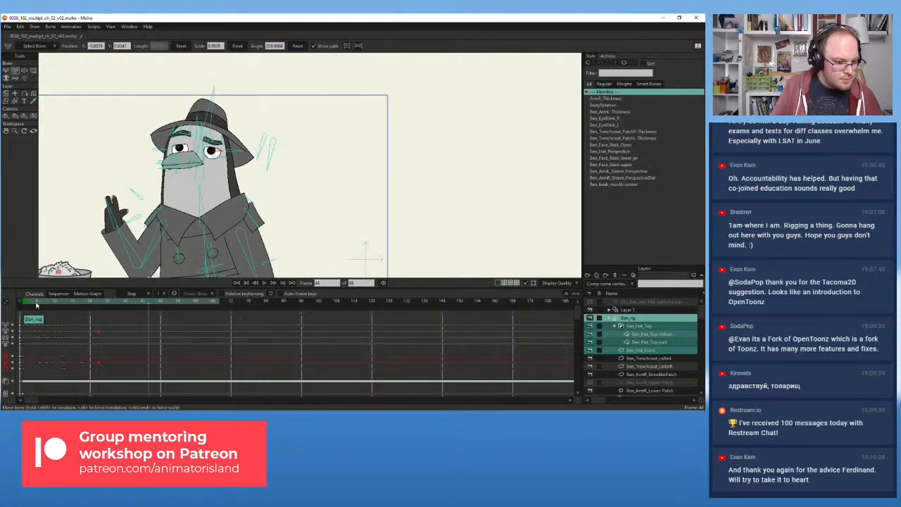
pyautogui.click(265, 282)
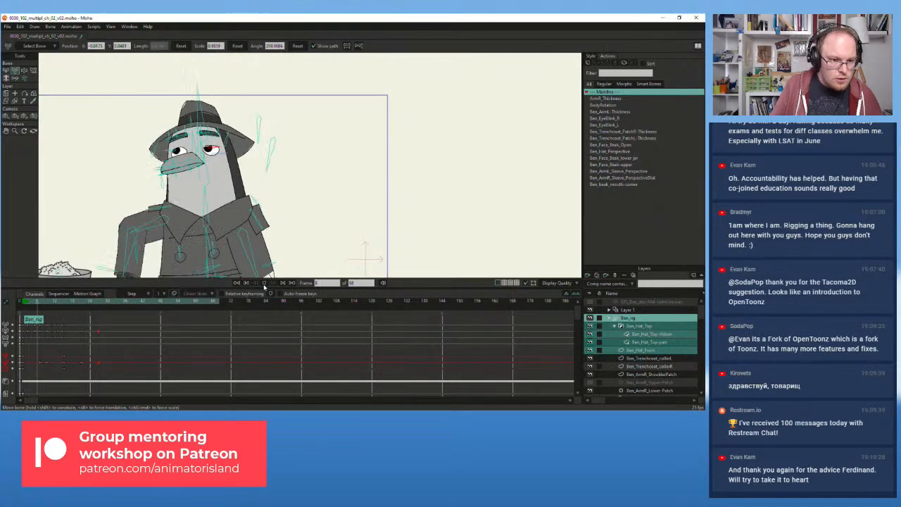
pyautogui.click(265, 284)
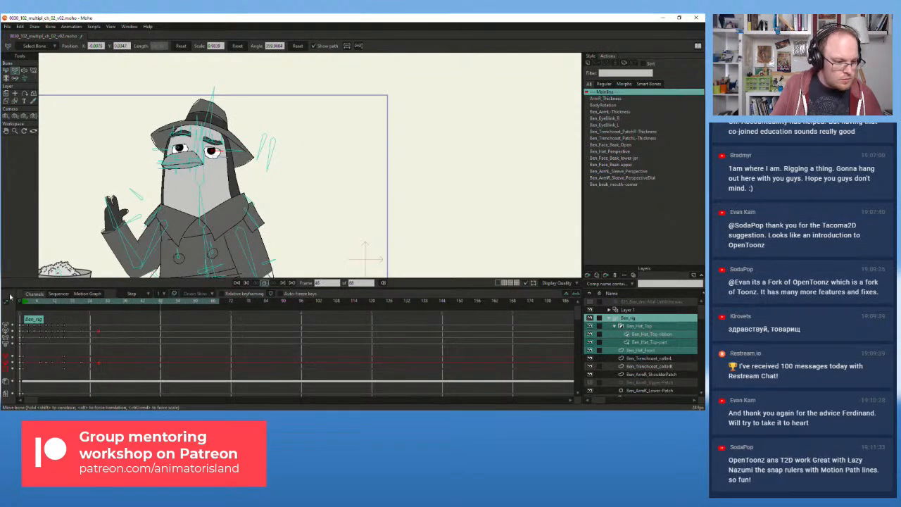
# - Scrub to frame 17 and examine the penguin's eyes up close
pyautogui.moveTo(31, 302); pyautogui.dragTo(70, 304)
pyautogui.scroll(15, 186, 137)
pyautogui.scroll(-14, 195, 187)
pyautogui.moveTo(202, 179); pyautogui.dragTo(214, 154)
pyautogui.scroll(6, 215, 146)
pyautogui.scroll(-2, 215, 146)
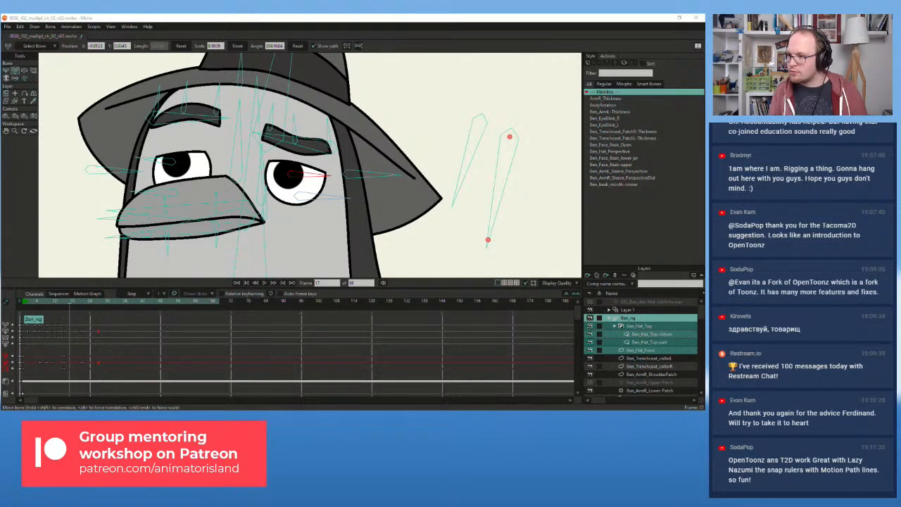
# - Select the bones of both eyebrows and move their keys to frame 7, where the eyes are closed
pyautogui.click(293, 17)
pyautogui.moveTo(71, 306); pyautogui.dragTo(39, 311)
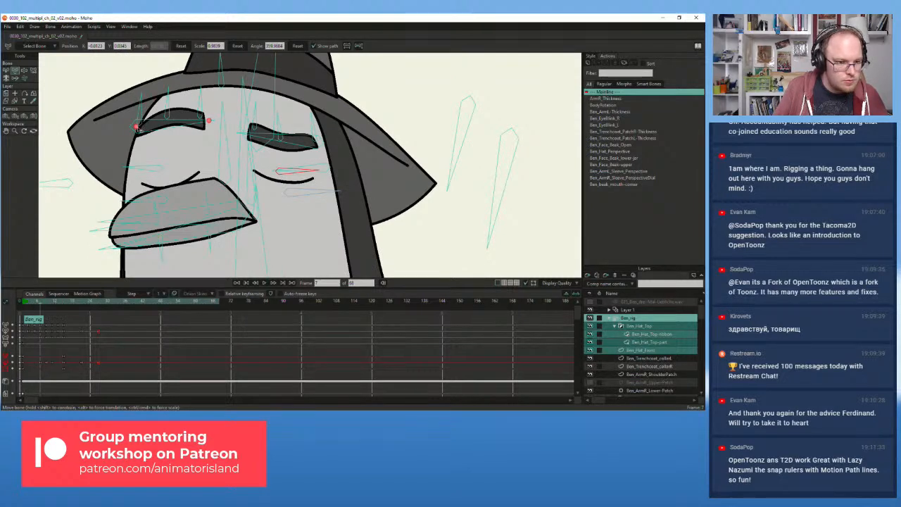
pyautogui.click(7, 70)
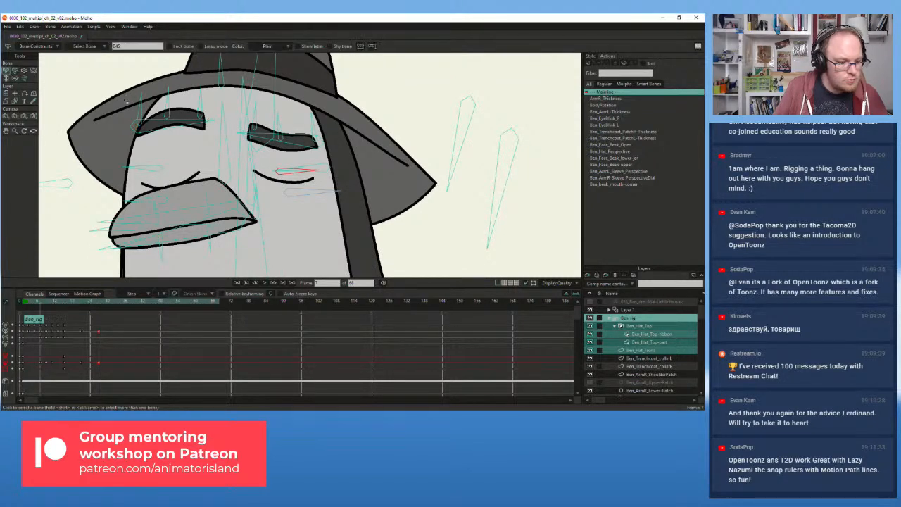
pyautogui.click(157, 122)
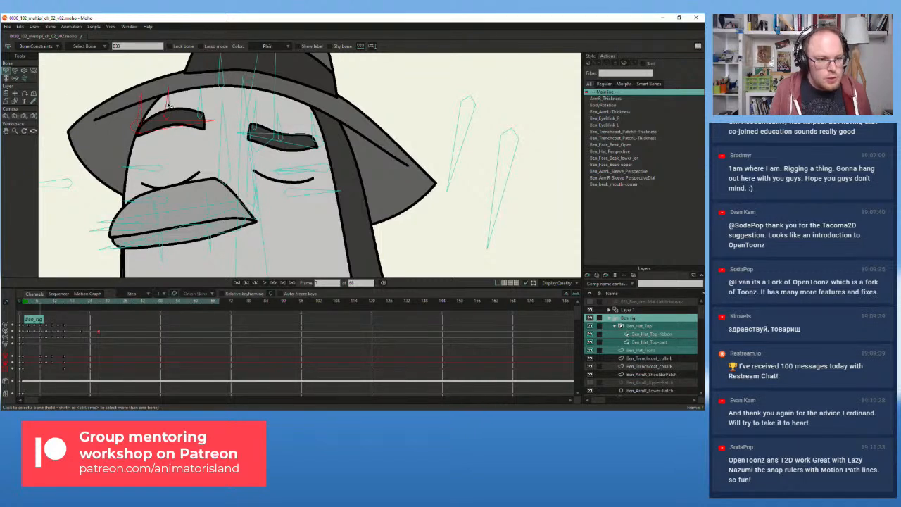
pyautogui.keyDown('shift'); pyautogui.click(256, 121); pyautogui.keyUp('shift')
pyautogui.keyDown('shift'); pyautogui.click(283, 130); pyautogui.keyUp('shift')
pyautogui.keyDown('shift'); pyautogui.click(315, 131); pyautogui.keyUp('shift')
pyautogui.keyDown('shift'); pyautogui.click(296, 141); pyautogui.keyUp('shift')
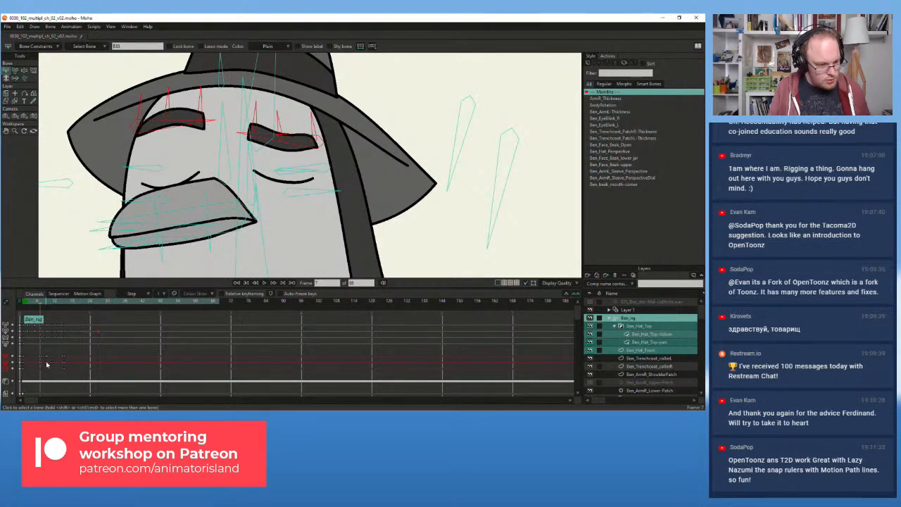
pyautogui.moveTo(35, 353); pyautogui.dragTo(76, 373)
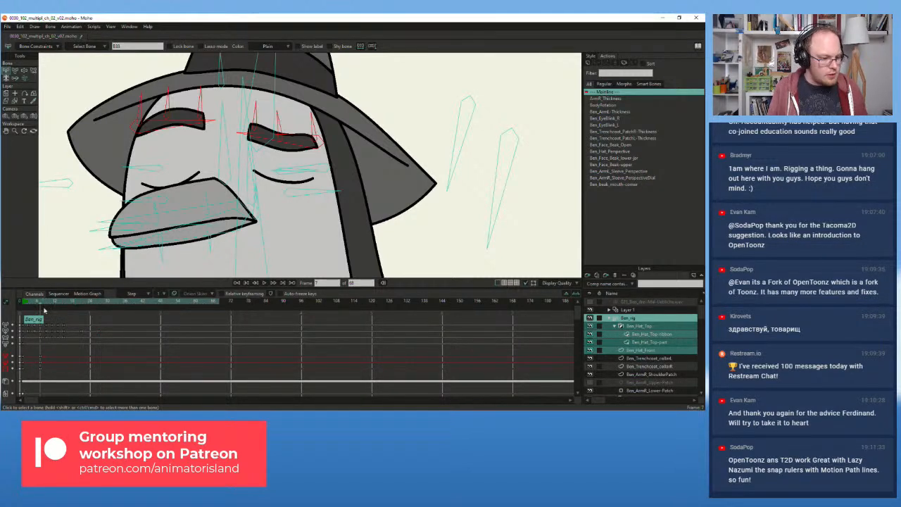
pyautogui.moveTo(43, 302)
pyautogui.mouseDown()
pyautogui.moveTo(73, 305)
pyautogui.moveTo(33, 308)
pyautogui.moveTo(40, 310)
pyautogui.mouseUp()
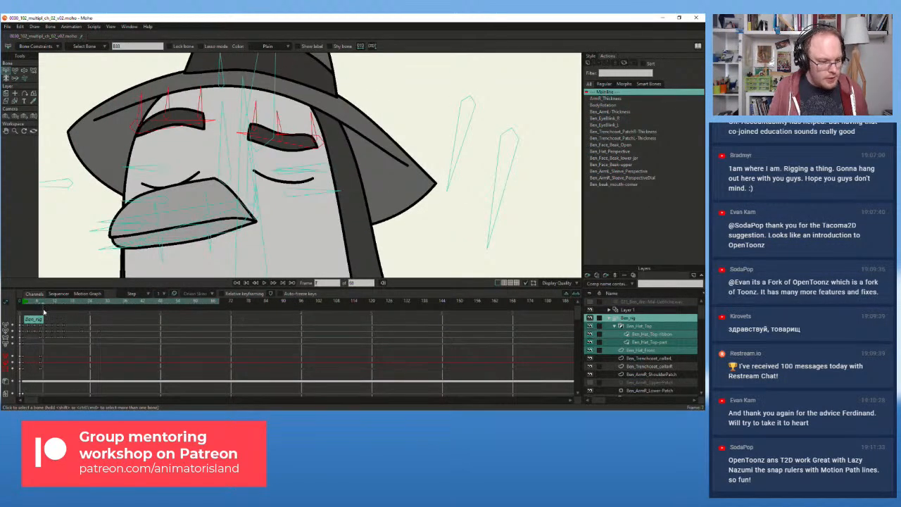
# - Raise the main bone of the penguin's left-hand eyebrow slightly at frame 7
pyautogui.click(15, 70)
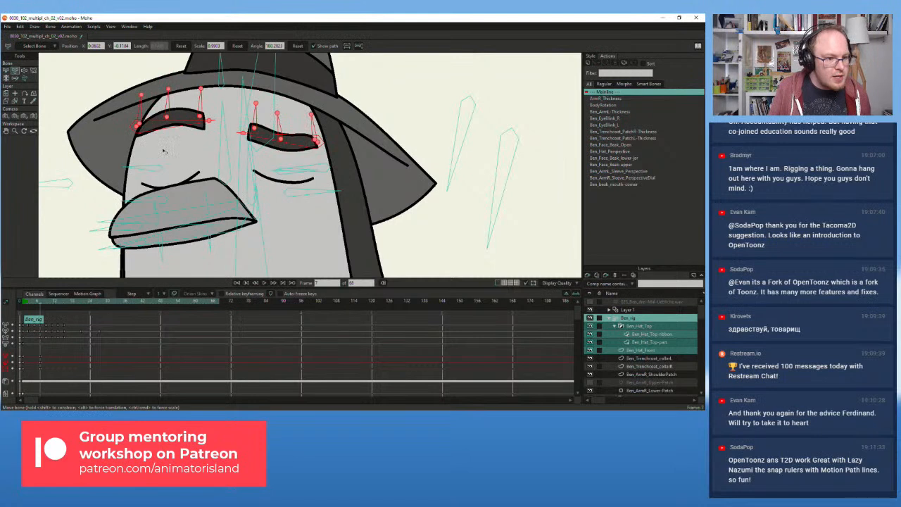
pyautogui.click(156, 148)
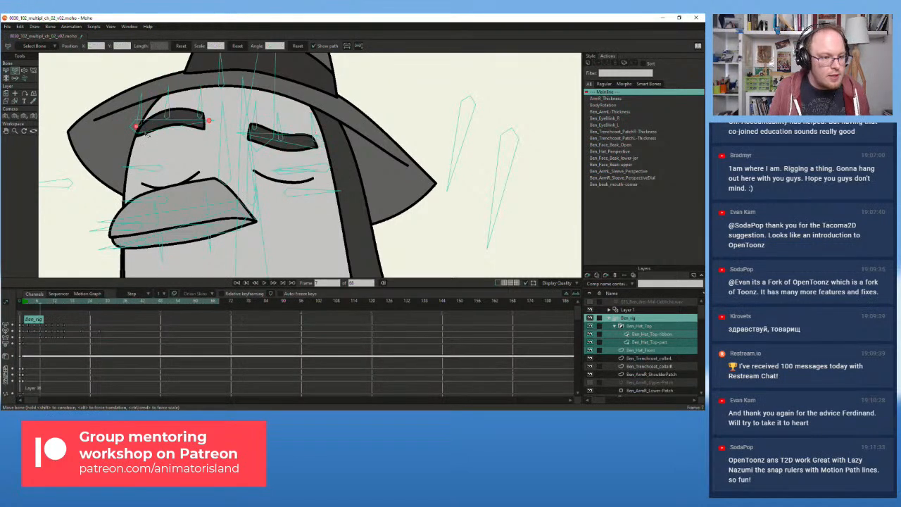
pyautogui.moveTo(136, 128)
pyautogui.mouseDown()
pyautogui.moveTo(148, 123)
pyautogui.moveTo(138, 128)
pyautogui.moveTo(141, 119)
pyautogui.mouseUp()
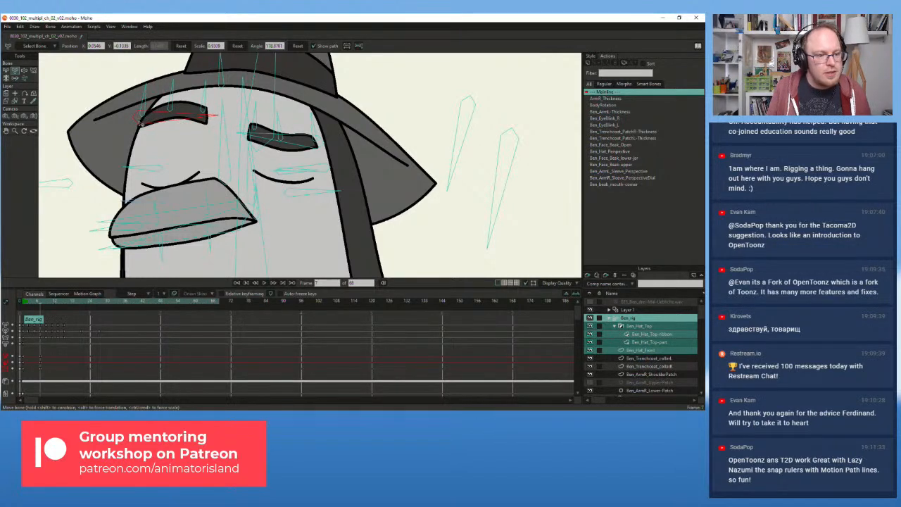
# - Scrub through the blink and move the left-hand eyebrow bone's keys to frame 13
pyautogui.moveTo(42, 305)
pyautogui.mouseDown()
pyautogui.moveTo(80, 301)
pyautogui.moveTo(37, 308)
pyautogui.mouseUp()
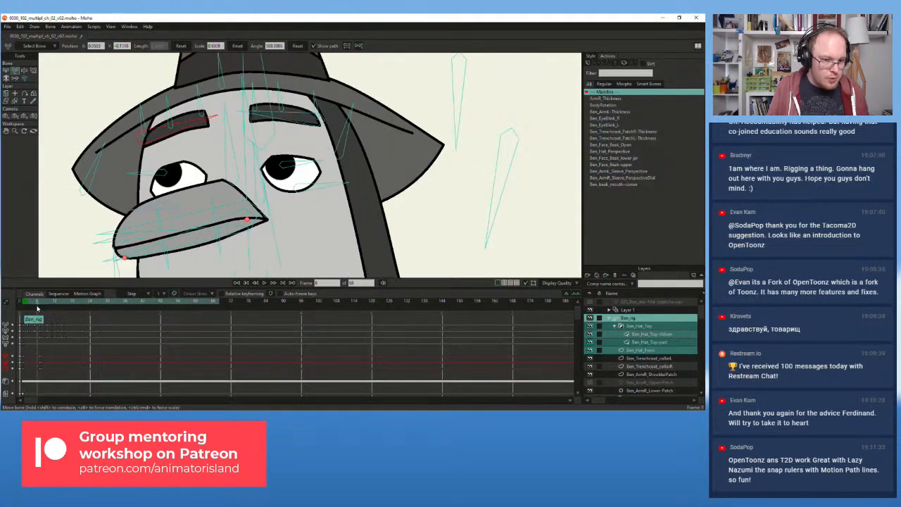
pyautogui.moveTo(47, 355); pyautogui.dragTo(35, 384)
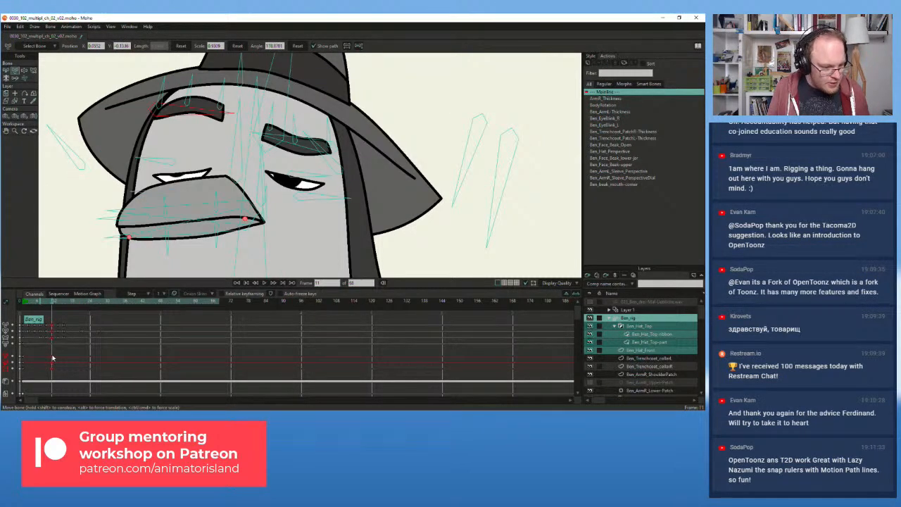
pyautogui.moveTo(52, 304); pyautogui.dragTo(52, 302)
pyautogui.moveTo(58, 350)
pyautogui.mouseDown()
pyautogui.moveTo(48, 375)
pyautogui.moveTo(59, 360)
pyautogui.mouseUp()
pyautogui.click(46, 301)
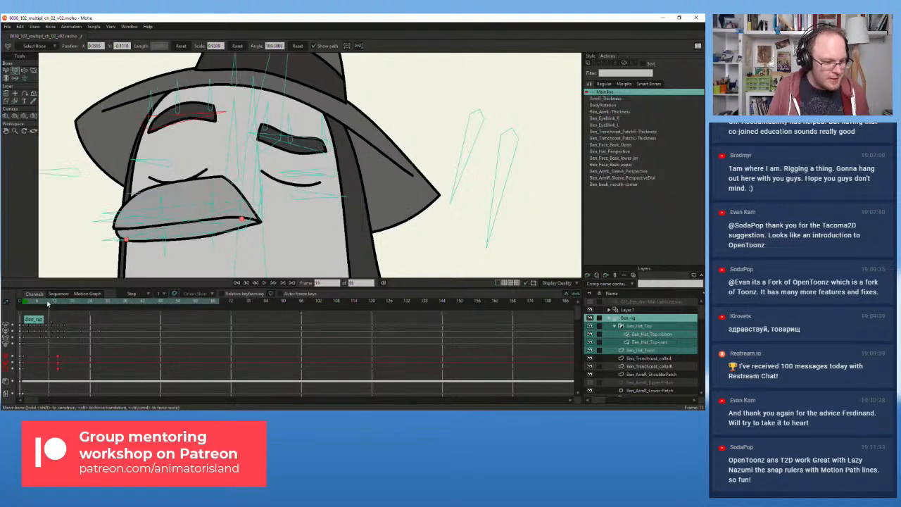
# - Select all bones of both eyebrows and move their remaining frame 7 keys to frame 13
pyautogui.click(14, 71)
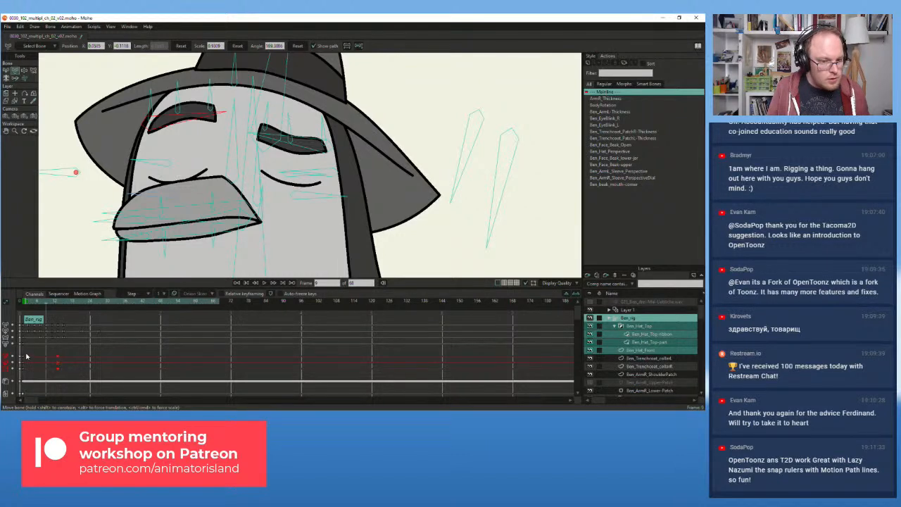
pyautogui.click(6, 71)
pyautogui.click(168, 110)
pyautogui.keyDown('shift'); pyautogui.click(178, 107); pyautogui.keyUp('shift')
pyautogui.keyDown('shift'); pyautogui.click(183, 117); pyautogui.keyUp('shift')
pyautogui.keyDown('shift'); pyautogui.click(211, 100); pyautogui.keyUp('shift')
pyautogui.keyDown('shift'); pyautogui.click(265, 124); pyautogui.keyUp('shift')
pyautogui.keyDown('shift'); pyautogui.click(295, 142); pyautogui.keyUp('shift')
pyautogui.keyDown('shift'); pyautogui.click(310, 142); pyautogui.keyUp('shift')
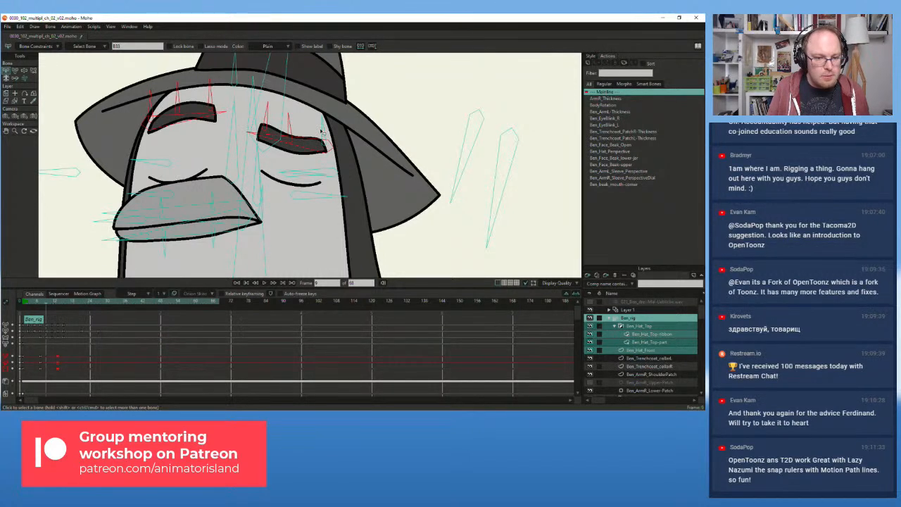
pyautogui.keyDown('shift'); pyautogui.click(323, 132); pyautogui.keyUp('shift')
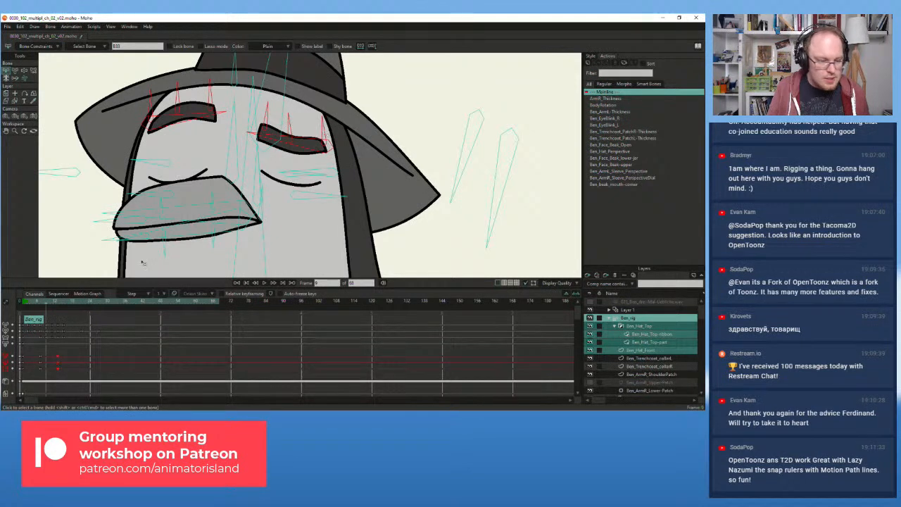
pyautogui.press('Delete')
pyautogui.doubleClick(58, 358)
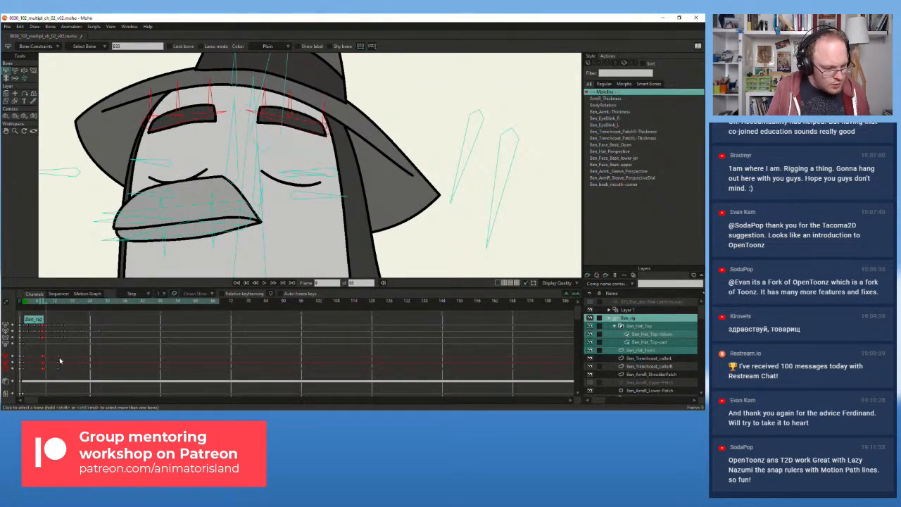
pyautogui.click(54, 301)
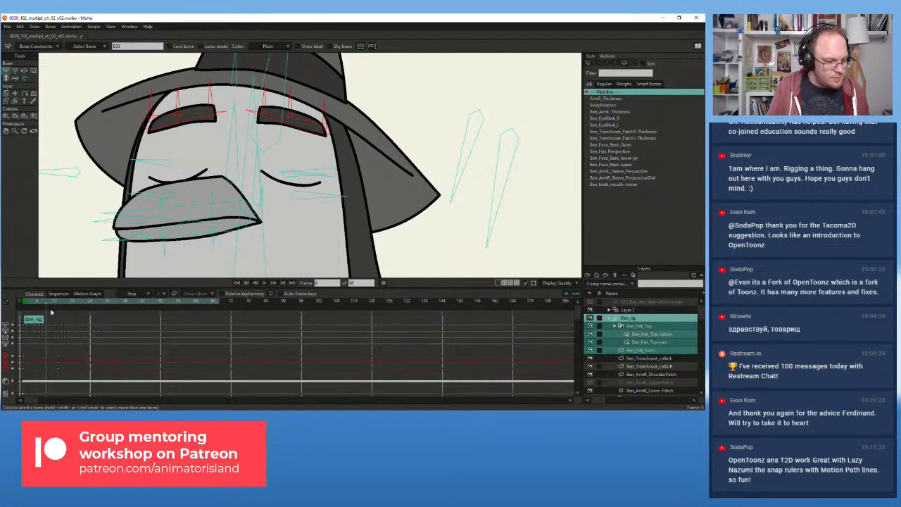
# - Lower the left-hand eyebrow toward the closed eye at frame 9
pyautogui.click(15, 78)
pyautogui.click(5, 70)
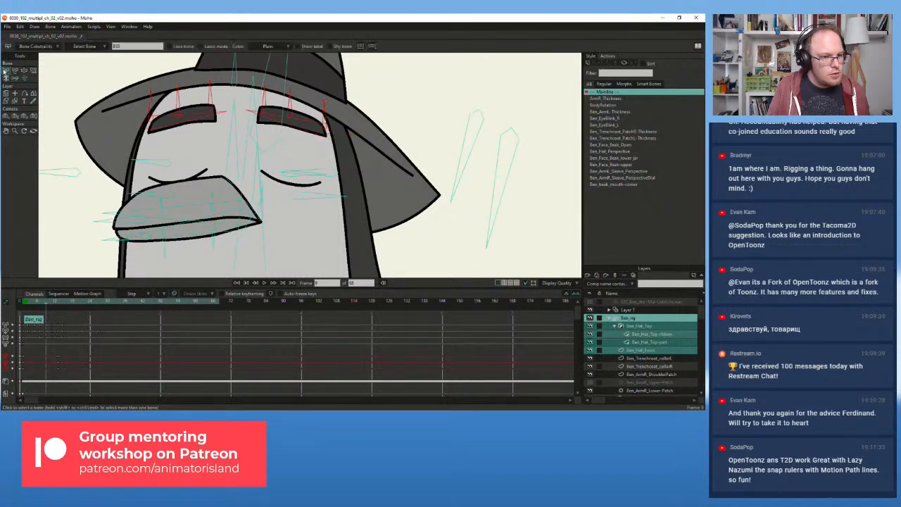
pyautogui.click(15, 70)
pyautogui.press('Return')
pyautogui.click(149, 132)
pyautogui.moveTo(145, 132); pyautogui.dragTo(146, 136)
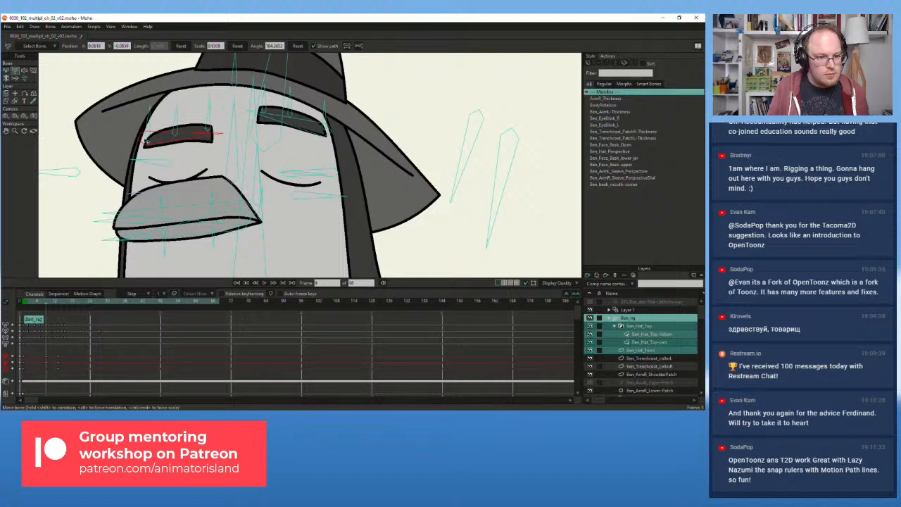
# - Lower the right-hand eyebrow toward its closed eye to match the other one at frame 9
pyautogui.click(298, 131)
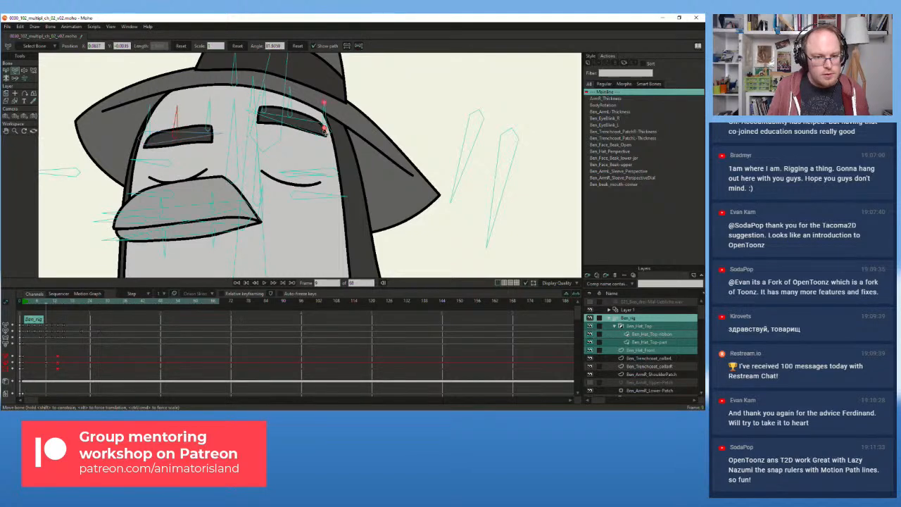
pyautogui.moveTo(326, 132); pyautogui.dragTo(329, 150)
pyautogui.click(327, 133)
pyautogui.click(329, 136)
# - Refine the left-hand eyebrow's angle and adjust the middle bone of the right-hand eyebrow at frame 9
pyautogui.scroll(2, 329, 136)
pyautogui.click(135, 146)
pyautogui.moveTo(134, 145); pyautogui.dragTo(104, 145)
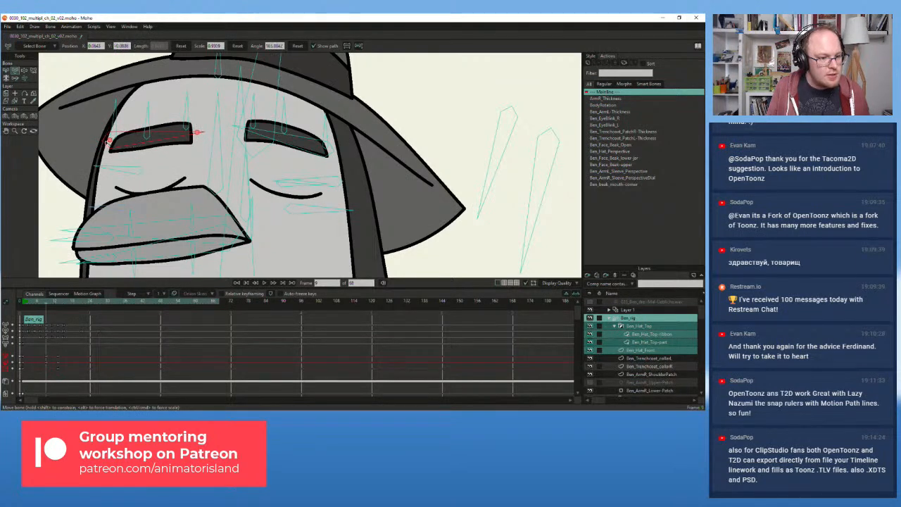
pyautogui.click(286, 136)
pyautogui.moveTo(286, 138); pyautogui.dragTo(287, 141)
pyautogui.scroll(-2, 127, 183)
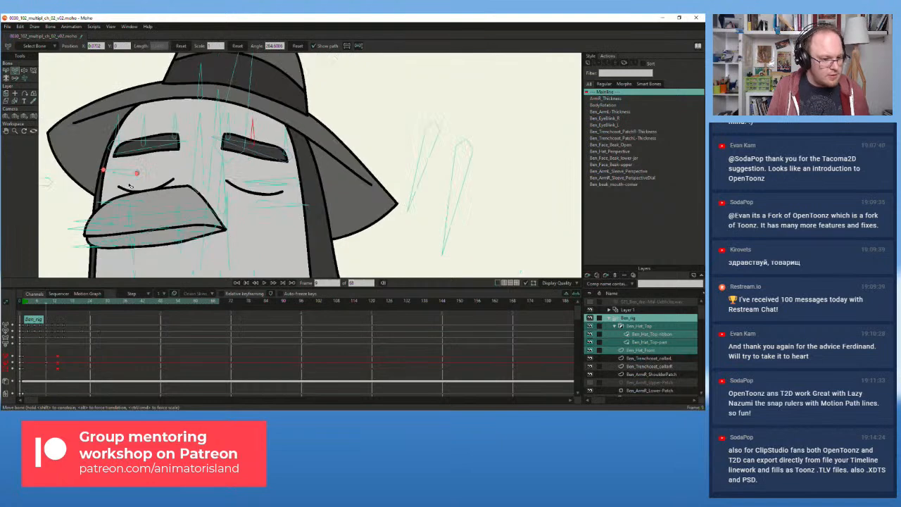
# - Check the neighbouring frames, and fine-tune the outer ends of both eyebrows at frame 9
pyautogui.moveTo(44, 305)
pyautogui.mouseDown()
pyautogui.moveTo(76, 302)
pyautogui.moveTo(50, 303)
pyautogui.mouseUp()
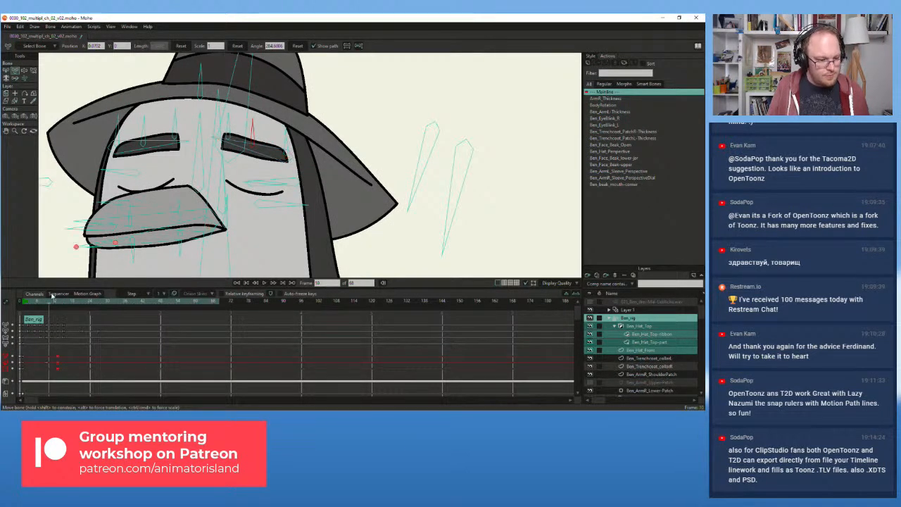
pyautogui.moveTo(48, 304); pyautogui.dragTo(45, 303)
pyautogui.moveTo(287, 157); pyautogui.dragTo(290, 162)
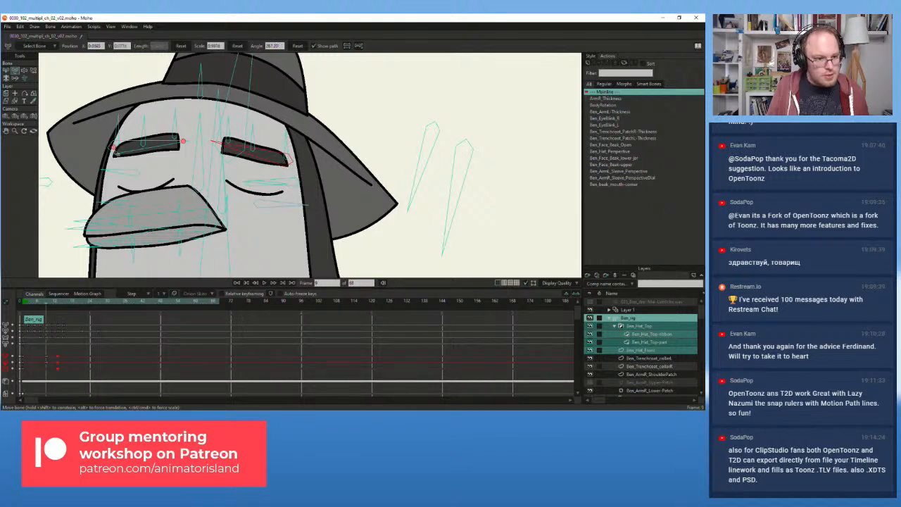
pyautogui.moveTo(112, 148); pyautogui.dragTo(114, 143)
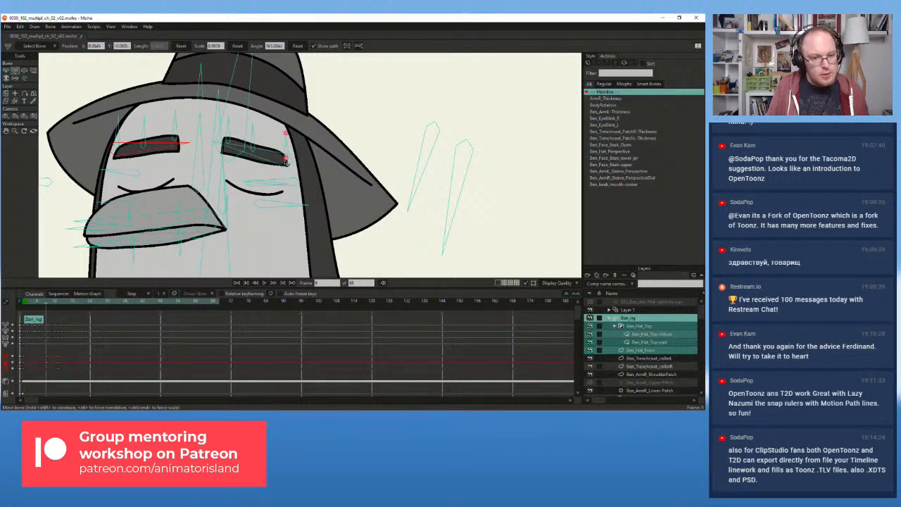
pyautogui.moveTo(287, 161); pyautogui.dragTo(289, 163)
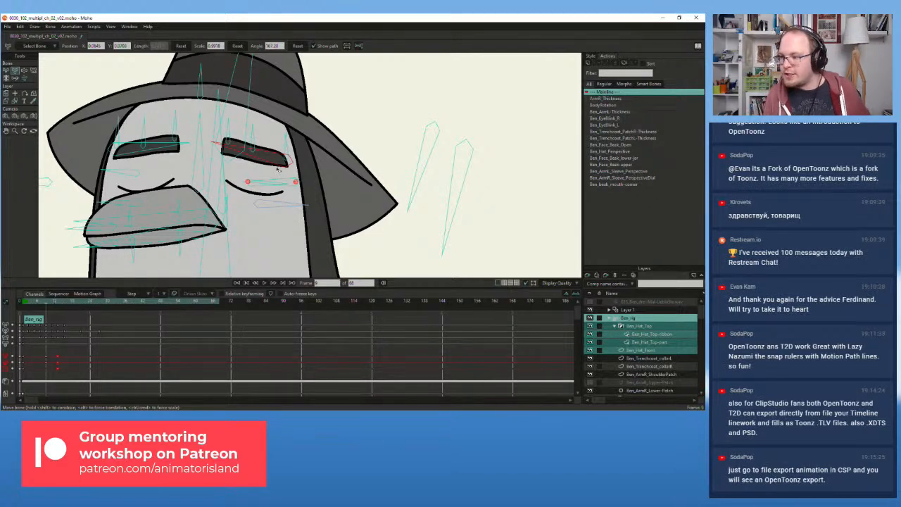
# - Lower both eyebrows slightly further over the closed eyes at frame 9
pyautogui.moveTo(46, 306)
pyautogui.mouseDown()
pyautogui.moveTo(69, 304)
pyautogui.moveTo(46, 303)
pyautogui.mouseUp()
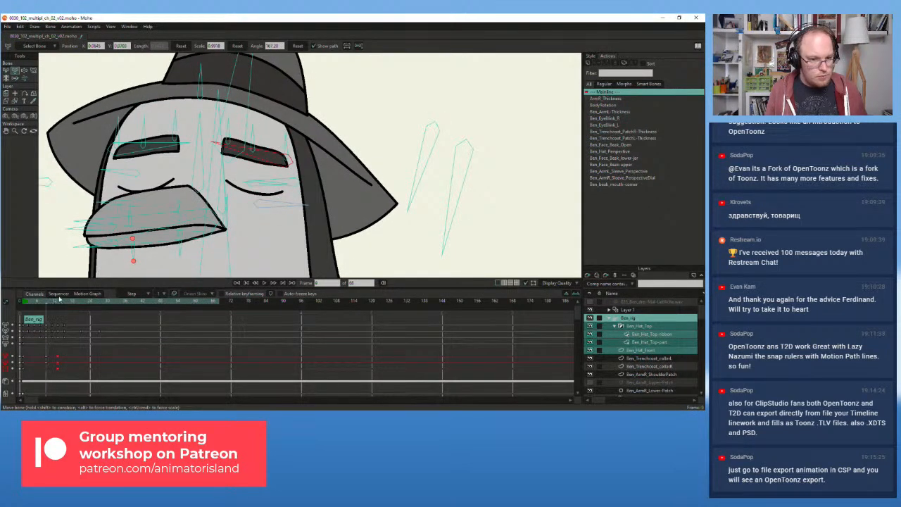
pyautogui.moveTo(287, 162); pyautogui.dragTo(289, 170)
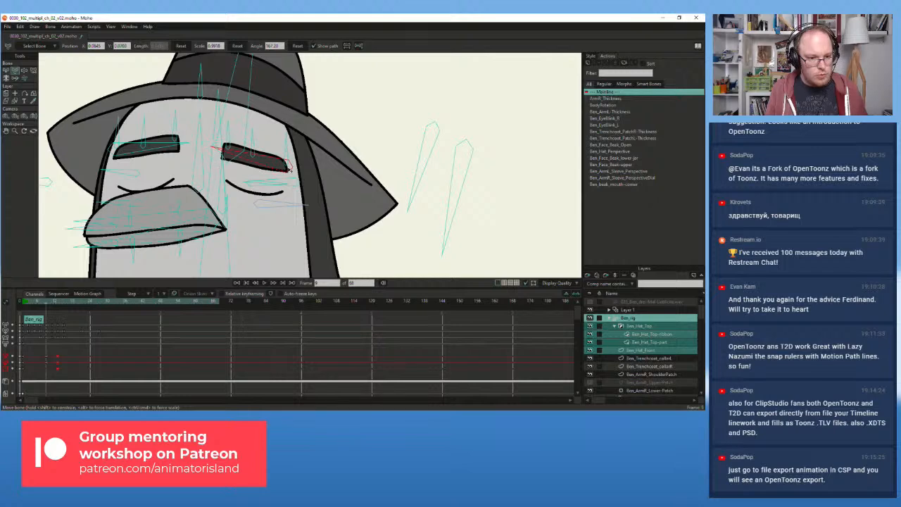
pyautogui.moveTo(182, 143); pyautogui.dragTo(184, 148)
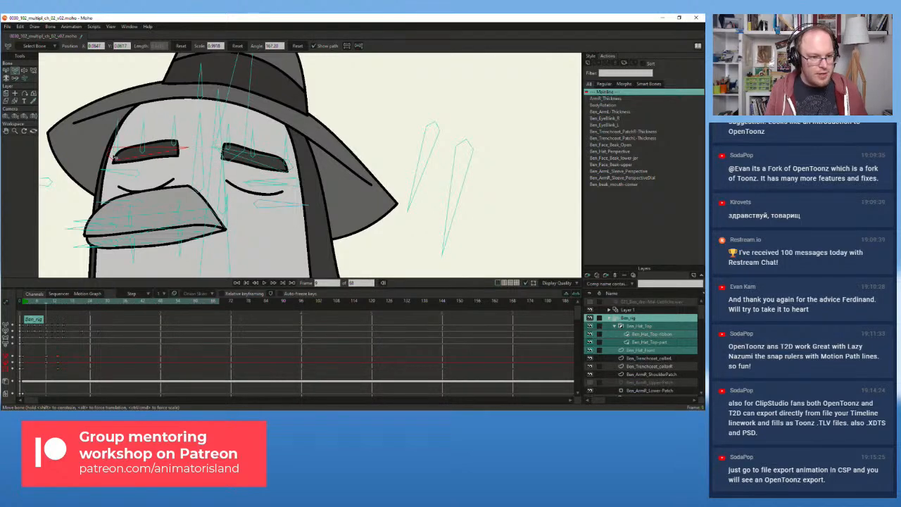
# - Lower both eyebrows slightly at frame 7 to lead into the blink pose
pyautogui.moveTo(50, 304)
pyautogui.mouseDown()
pyautogui.moveTo(74, 305)
pyautogui.moveTo(38, 307)
pyautogui.mouseUp()
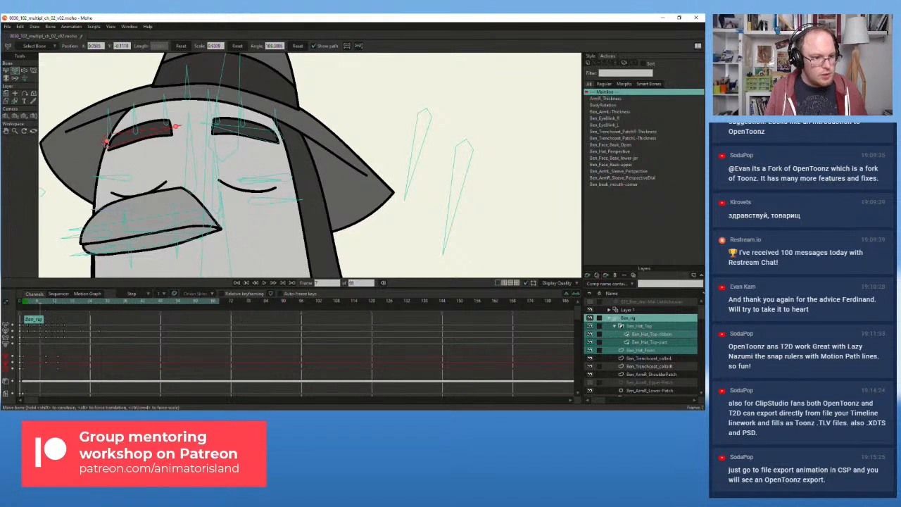
pyautogui.moveTo(107, 143); pyautogui.dragTo(107, 147)
pyautogui.click(279, 140)
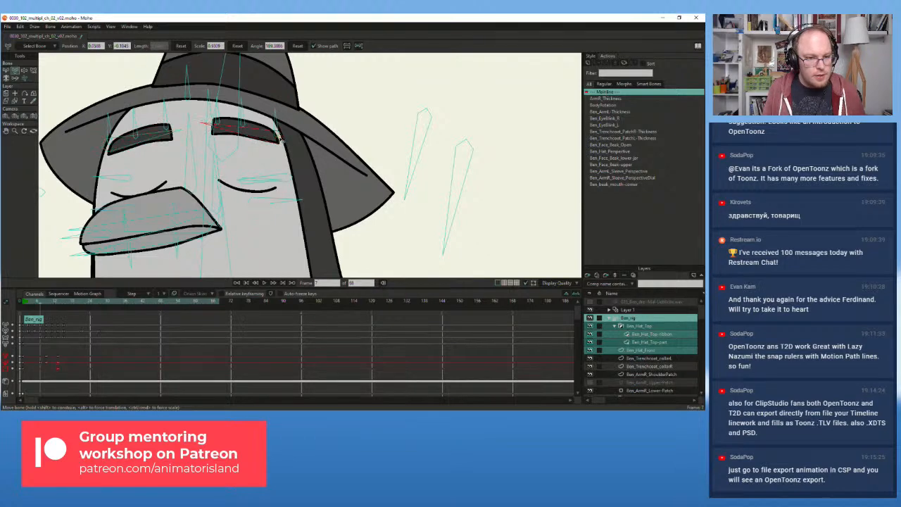
pyautogui.moveTo(280, 147); pyautogui.dragTo(280, 148)
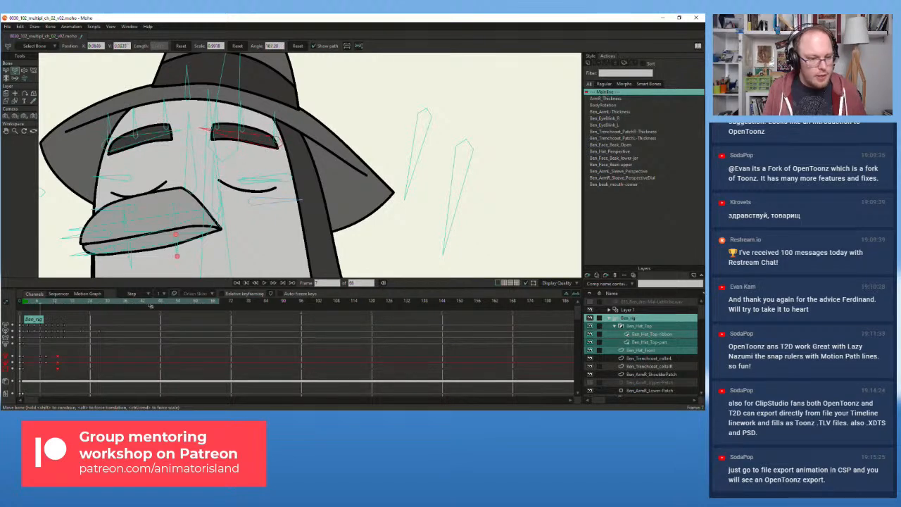
# - Raise the left-hand eyebrow at frame 11, and nudge the right-hand eyebrow's outer end up at frame 12
pyautogui.moveTo(41, 304)
pyautogui.mouseDown()
pyautogui.moveTo(31, 309)
pyautogui.moveTo(52, 310)
pyautogui.mouseUp()
pyautogui.moveTo(118, 155)
pyautogui.mouseDown()
pyautogui.moveTo(118, 141)
pyautogui.moveTo(149, 126)
pyautogui.moveTo(119, 139)
pyautogui.mouseUp()
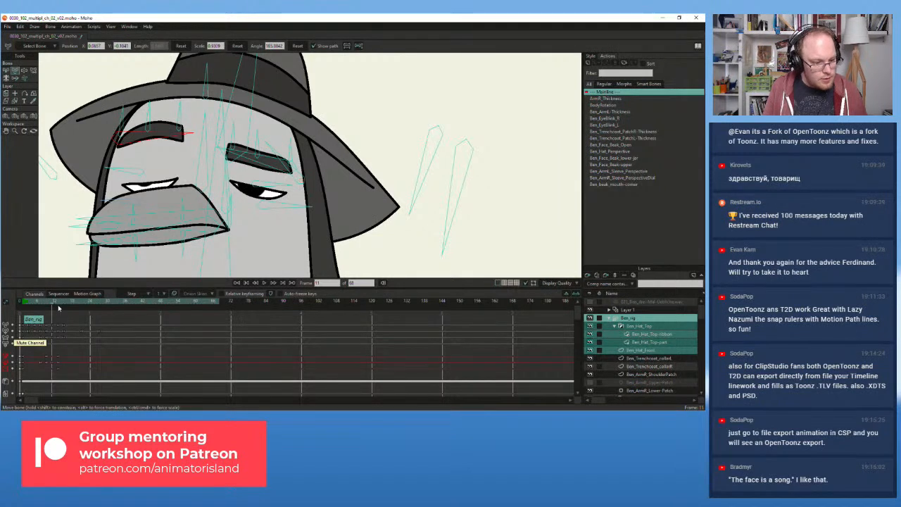
pyautogui.moveTo(55, 304); pyautogui.dragTo(55, 304)
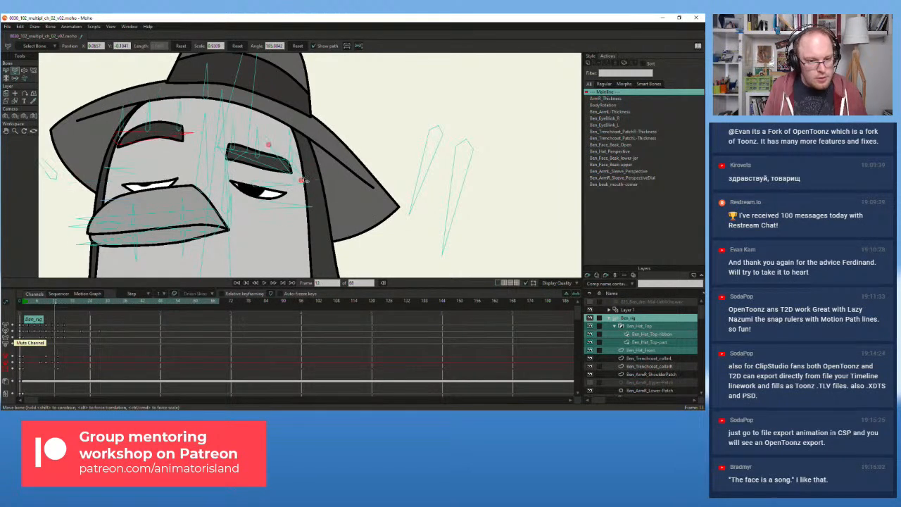
pyautogui.moveTo(292, 169); pyautogui.dragTo(293, 167)
pyautogui.click(234, 149)
pyautogui.hotkey('ctrl', 'z')
pyautogui.scroll(2, 216, 116)
pyautogui.moveTo(237, 155); pyautogui.dragTo(227, 97)
pyautogui.hotkey('ctrl', 'z')
# - Nudge the inner end of the right-hand eyebrow slightly at frame 12 using its small control bone
pyautogui.scroll(4, 242, 144)
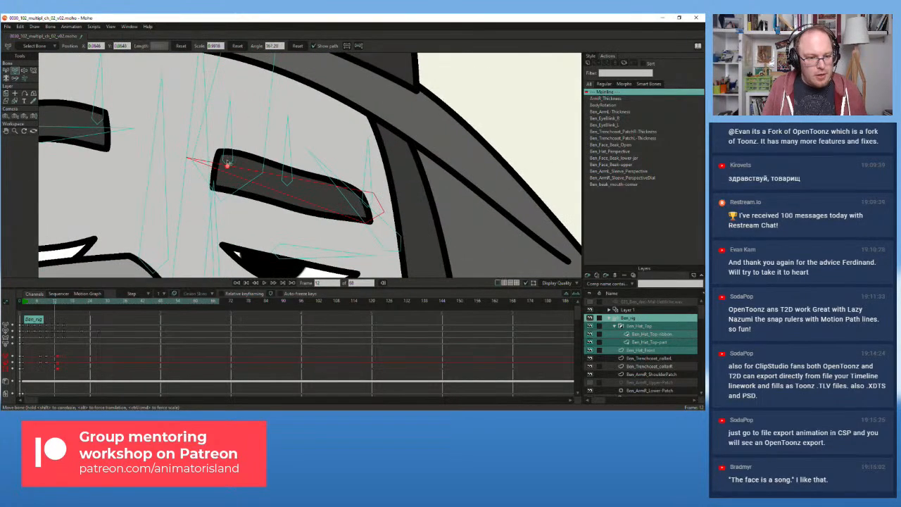
pyautogui.click(227, 166)
pyautogui.moveTo(227, 166)
pyautogui.mouseDown()
pyautogui.moveTo(272, 152)
pyautogui.moveTo(222, 135)
pyautogui.moveTo(229, 161)
pyautogui.mouseUp()
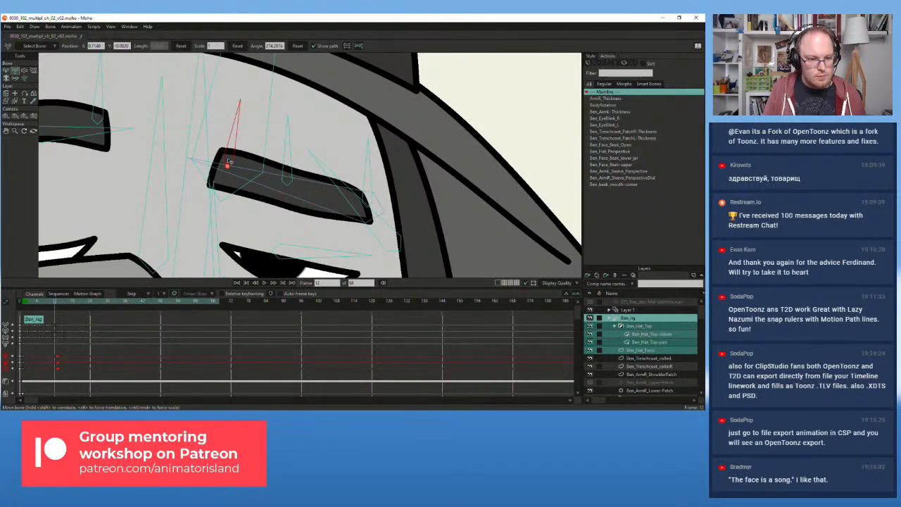
pyautogui.scroll(2, 229, 162)
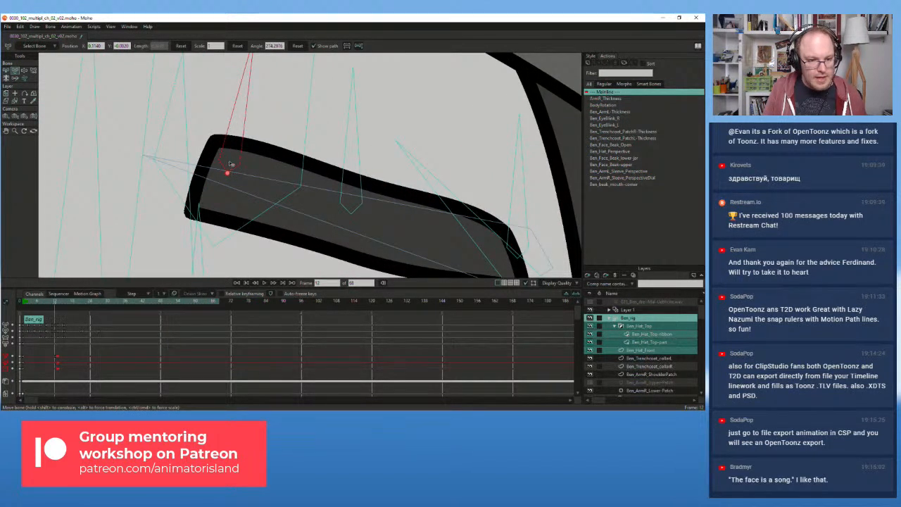
pyautogui.moveTo(231, 164); pyautogui.dragTo(238, 109)
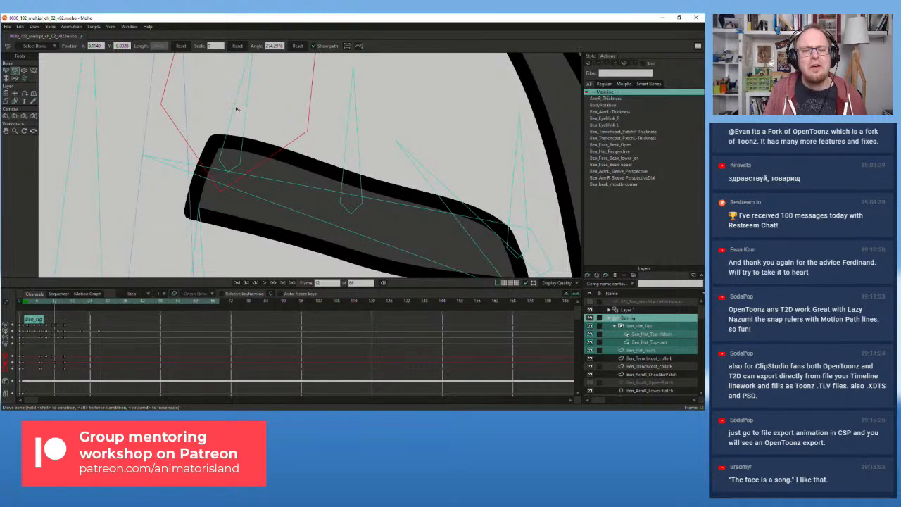
pyautogui.scroll(-4, 100, 120)
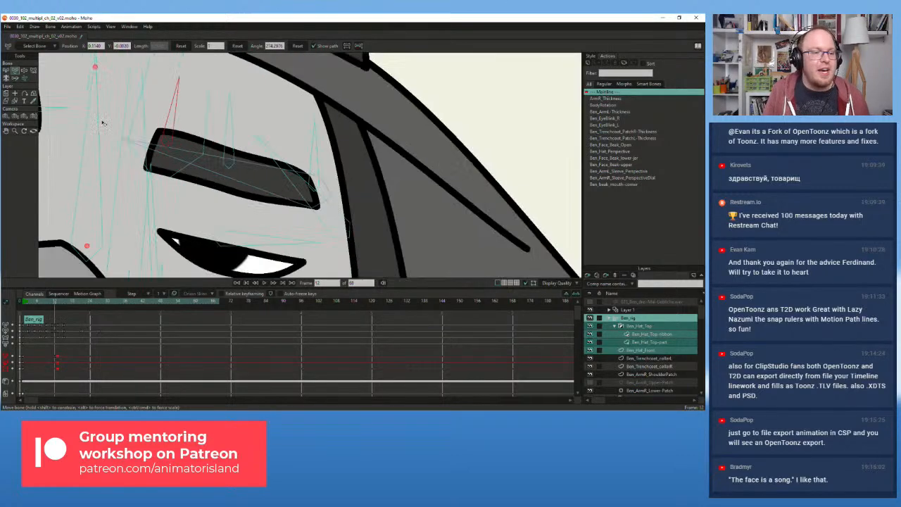
# - Select the right-hand eyebrow's middle bone, and raise the whole eyebrow slightly at frame 12
pyautogui.click(5, 71)
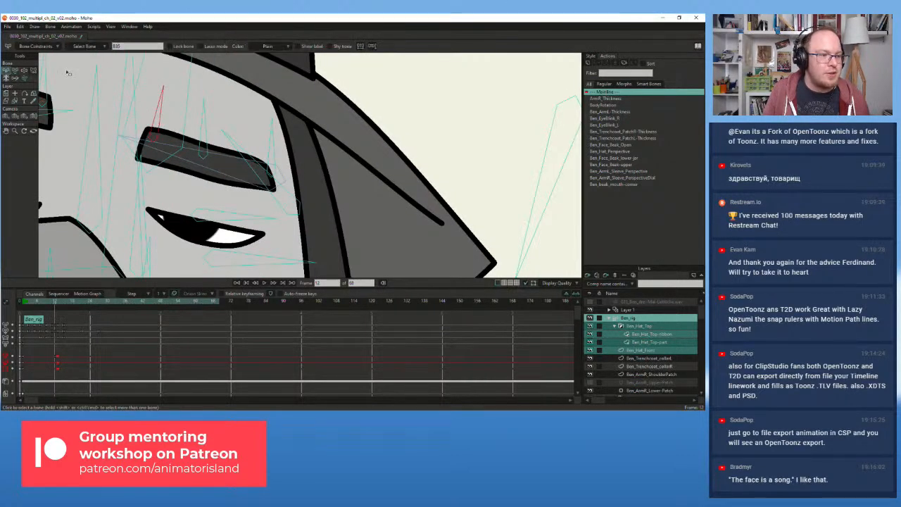
pyautogui.click(190, 74)
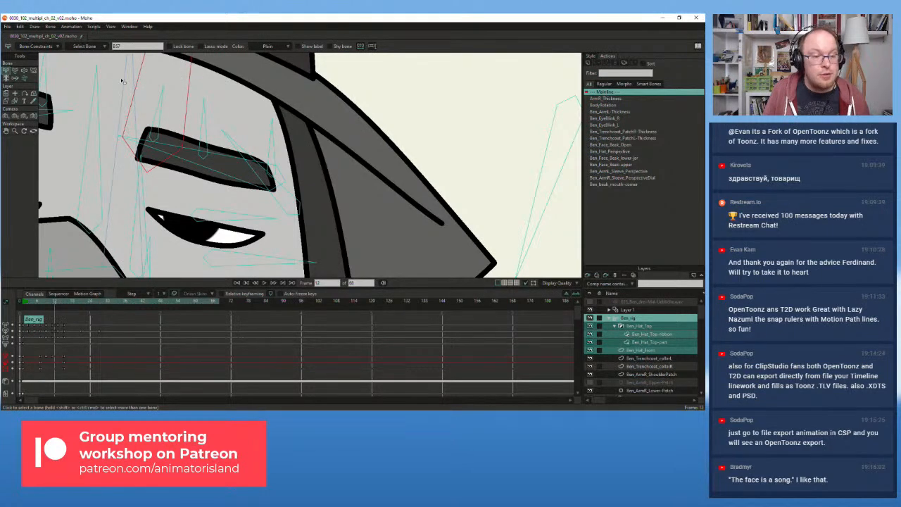
pyautogui.moveTo(131, 89); pyautogui.dragTo(182, 130)
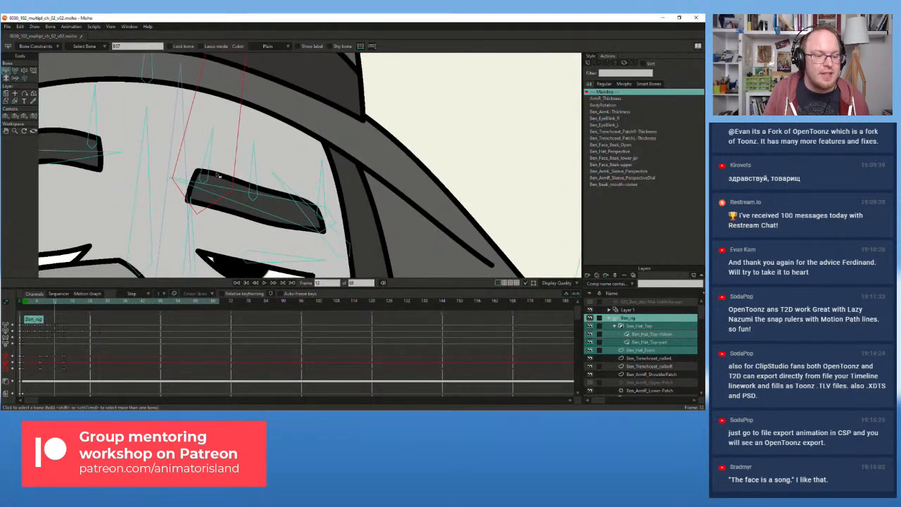
pyautogui.click(255, 172)
pyautogui.click(15, 71)
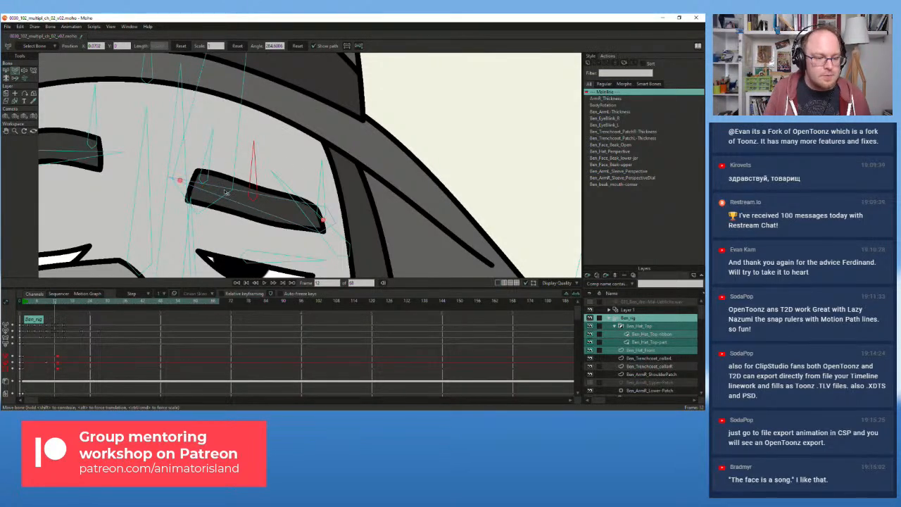
pyautogui.click(323, 223)
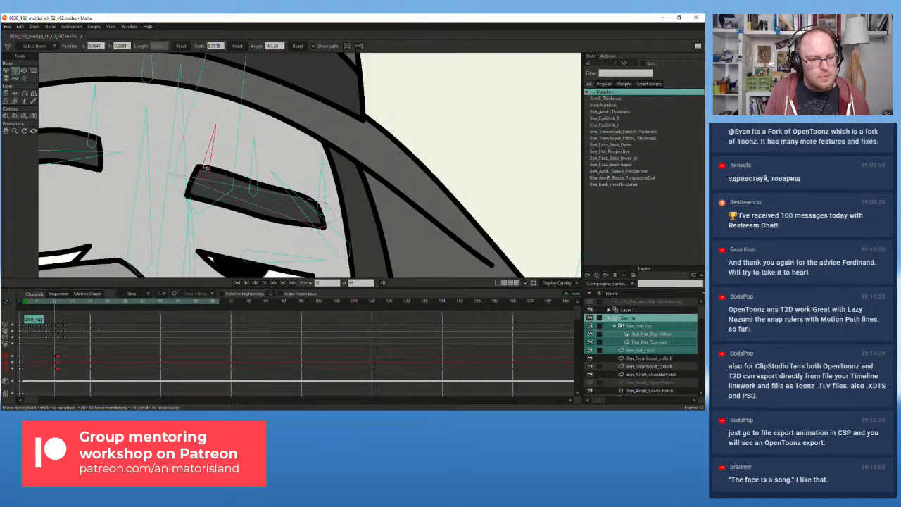
pyautogui.click(254, 194)
pyautogui.click(322, 212)
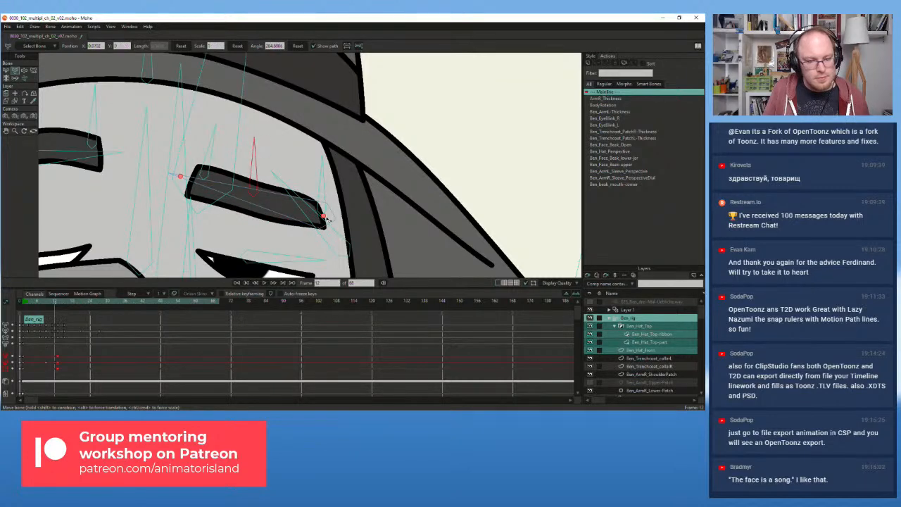
# - Select all bones of the right-hand eyebrow, copy their keyframes from frame 13 and paste them at frame 11
pyautogui.scroll(-4, 322, 215)
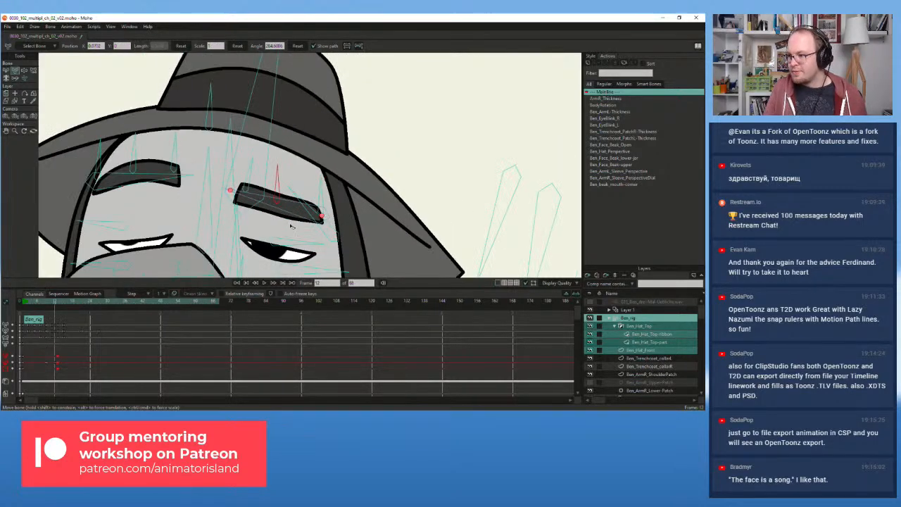
pyautogui.moveTo(318, 205); pyautogui.dragTo(318, 185)
pyautogui.scroll(1, 318, 188)
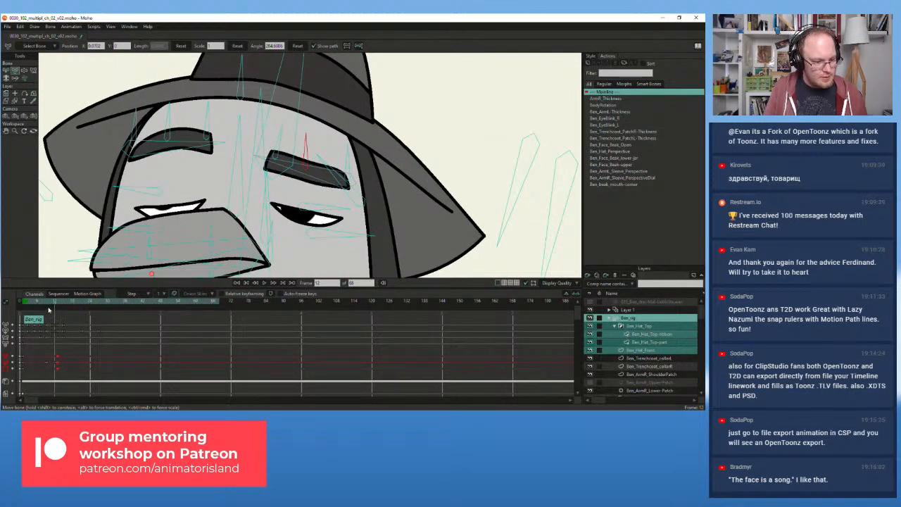
pyautogui.click(5, 70)
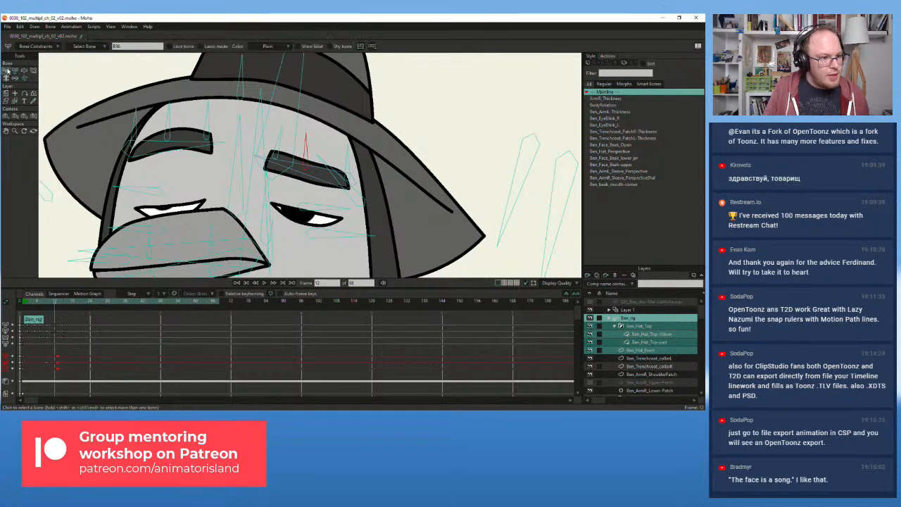
pyautogui.click(282, 153)
pyautogui.keyDown('shift'); pyautogui.click(311, 177); pyautogui.keyUp('shift')
pyautogui.keyDown('shift'); pyautogui.click(309, 160); pyautogui.keyUp('shift')
pyautogui.keyDown('shift'); pyautogui.click(351, 163); pyautogui.keyUp('shift')
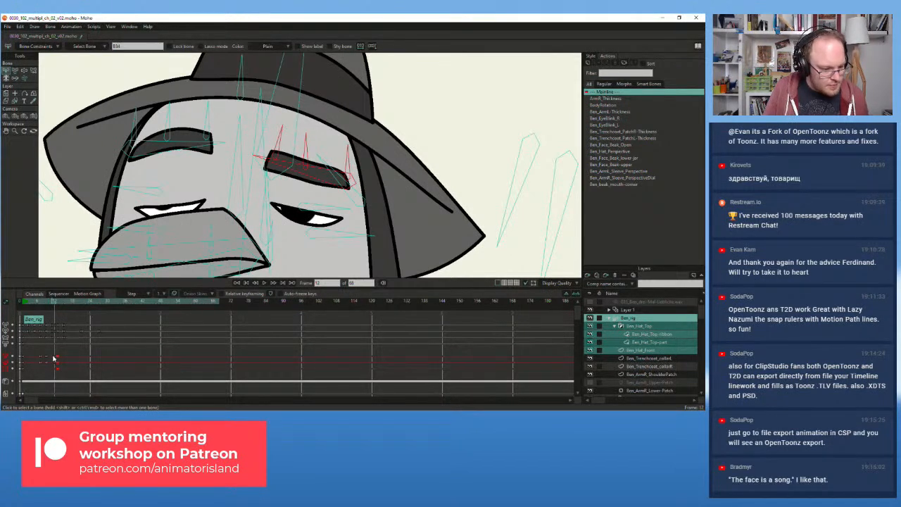
pyautogui.moveTo(56, 370); pyautogui.dragTo(56, 369)
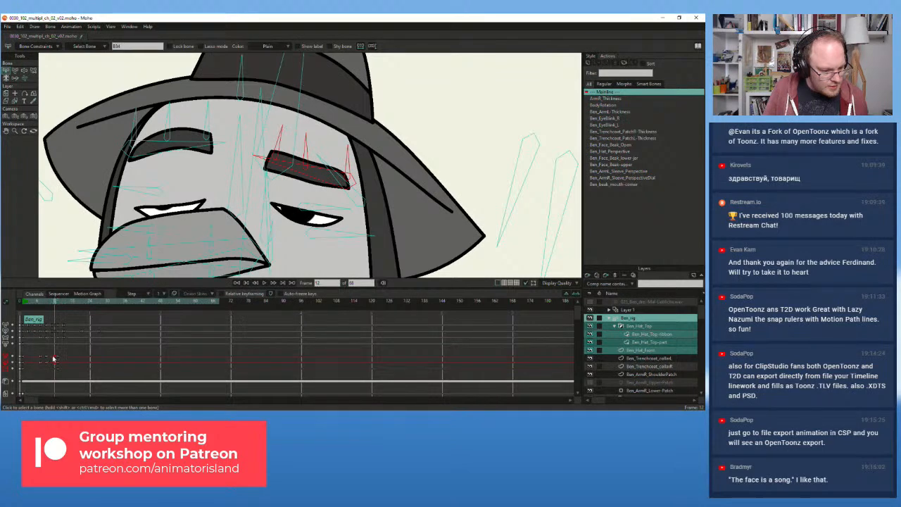
pyautogui.moveTo(47, 303)
pyautogui.mouseDown()
pyautogui.moveTo(39, 303)
pyautogui.moveTo(60, 305)
pyautogui.moveTo(39, 305)
pyautogui.moveTo(69, 308)
pyautogui.moveTo(40, 310)
pyautogui.moveTo(57, 310)
pyautogui.mouseUp()
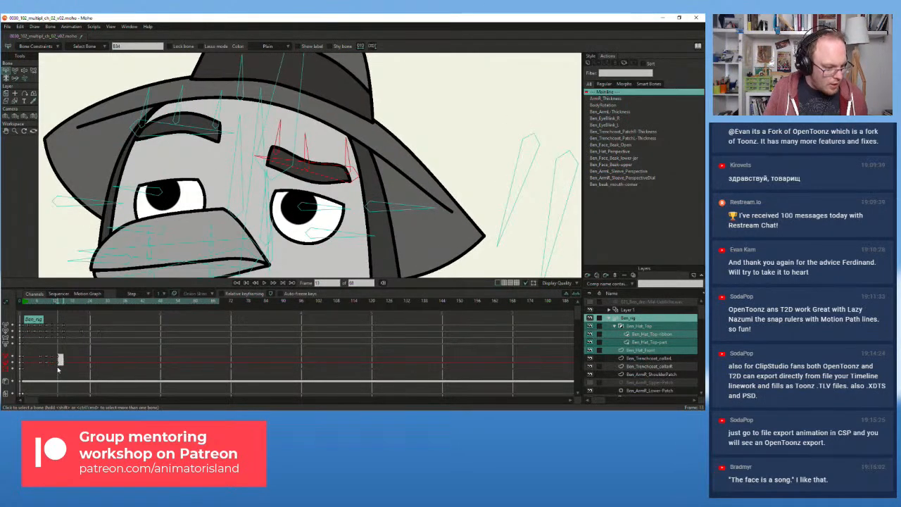
pyautogui.click(54, 304)
pyautogui.hotkey('ctrl', 'v')
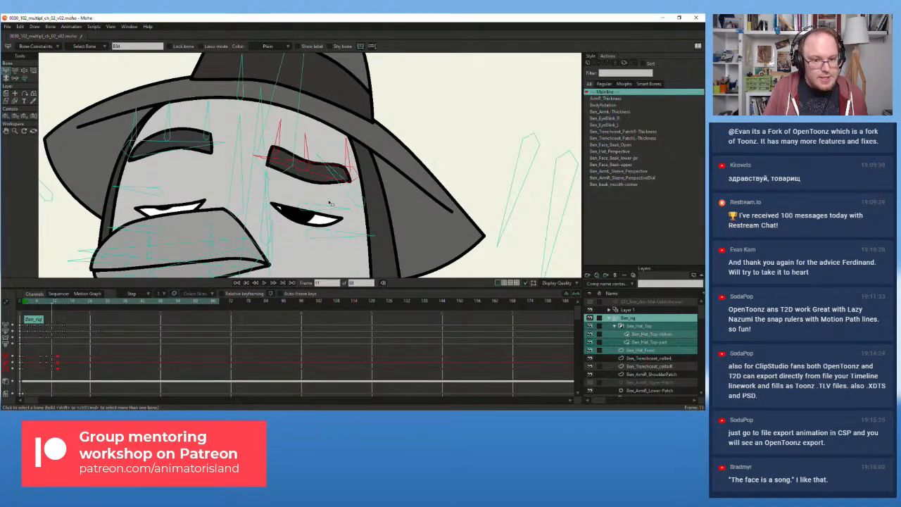
# - Lower the outer end of the right-hand eyebrow slightly at frame 11 by transforming its main bone
pyautogui.click(15, 70)
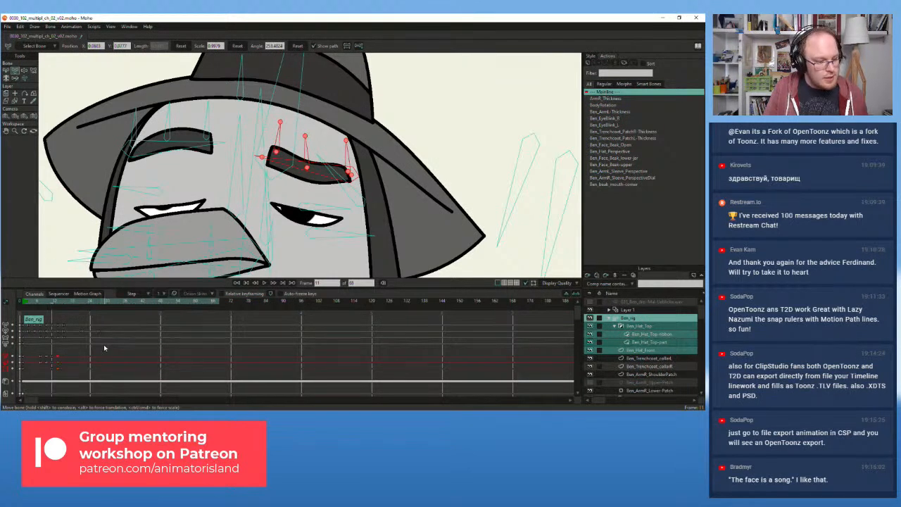
pyautogui.click(6, 71)
pyautogui.click(357, 178)
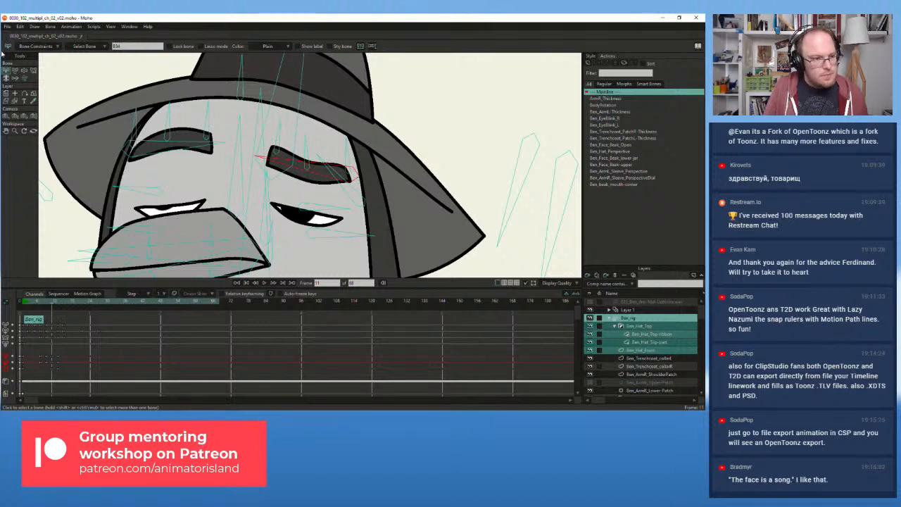
pyautogui.click(14, 71)
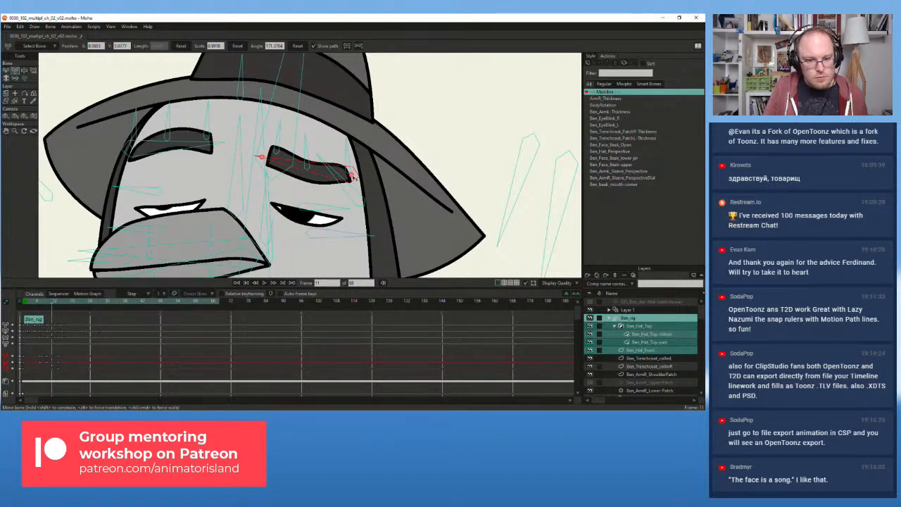
pyautogui.moveTo(353, 178); pyautogui.dragTo(322, 181)
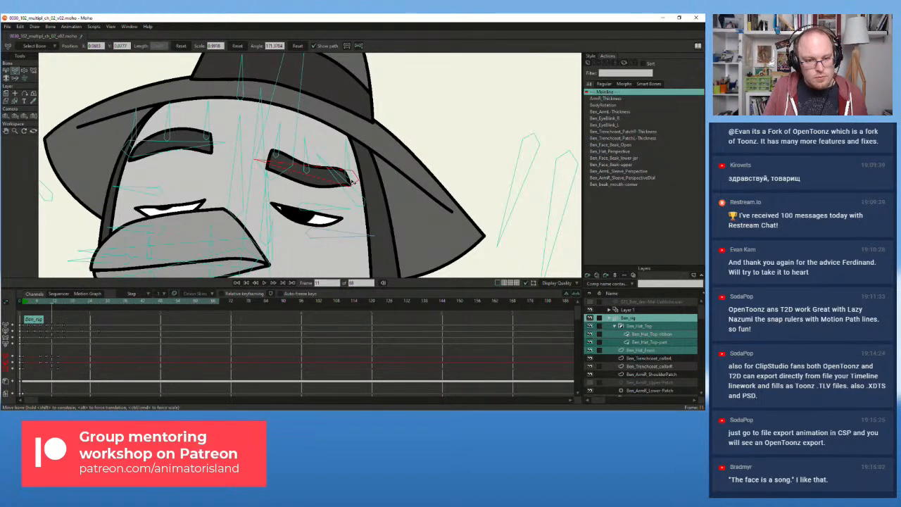
pyautogui.click(306, 169)
# - Play the animation from the first frame with the whole character in view to check the revised eyebrow
pyautogui.moveTo(49, 305); pyautogui.dragTo(23, 319)
pyautogui.scroll(-8, 184, 142)
pyautogui.moveTo(233, 187); pyautogui.dragTo(259, 162)
pyautogui.click(265, 282)
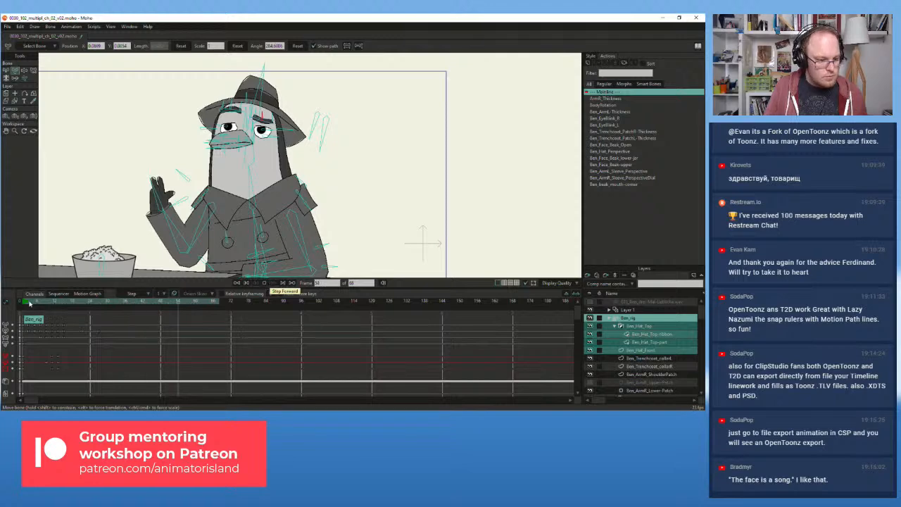
pyautogui.click(237, 282)
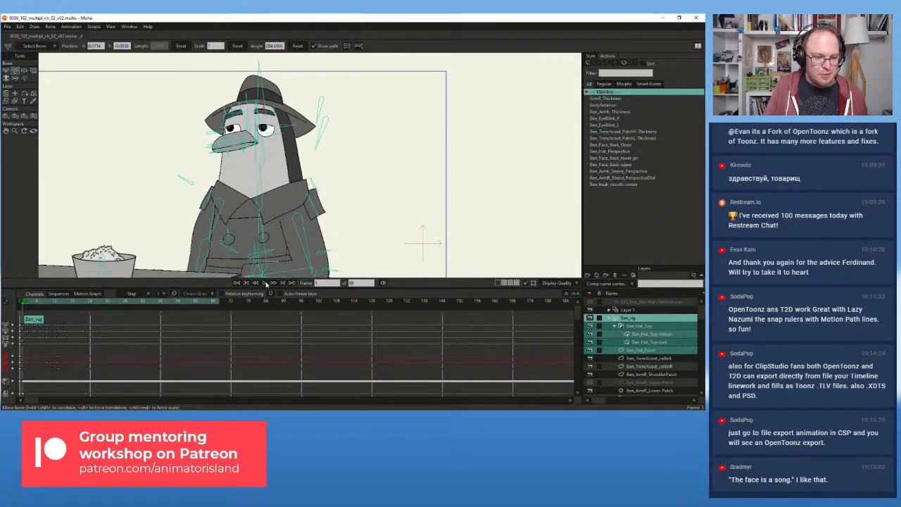
pyautogui.click(266, 282)
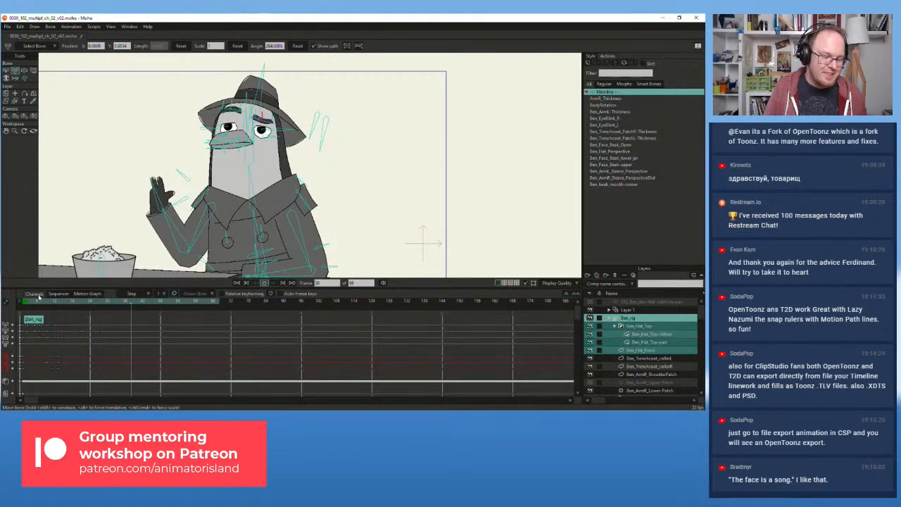
pyautogui.scroll(-2, 150, 142)
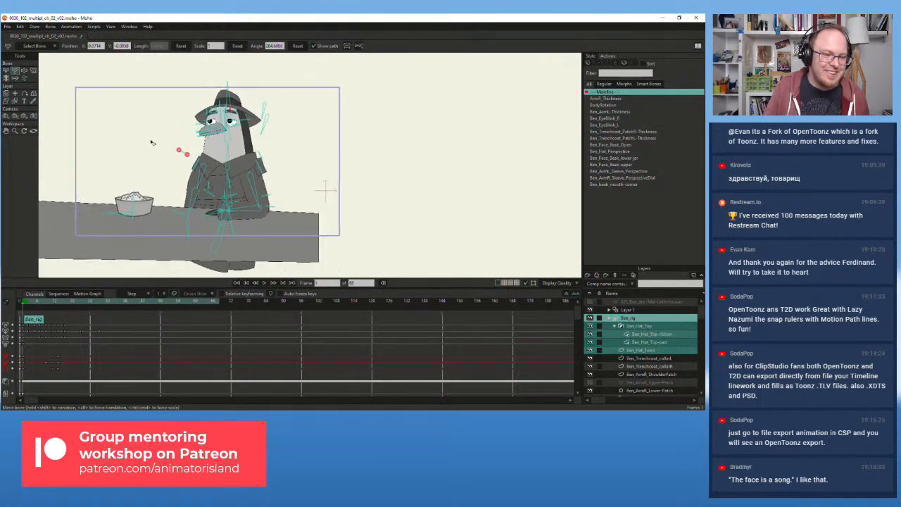
pyautogui.scroll(3, 159, 145)
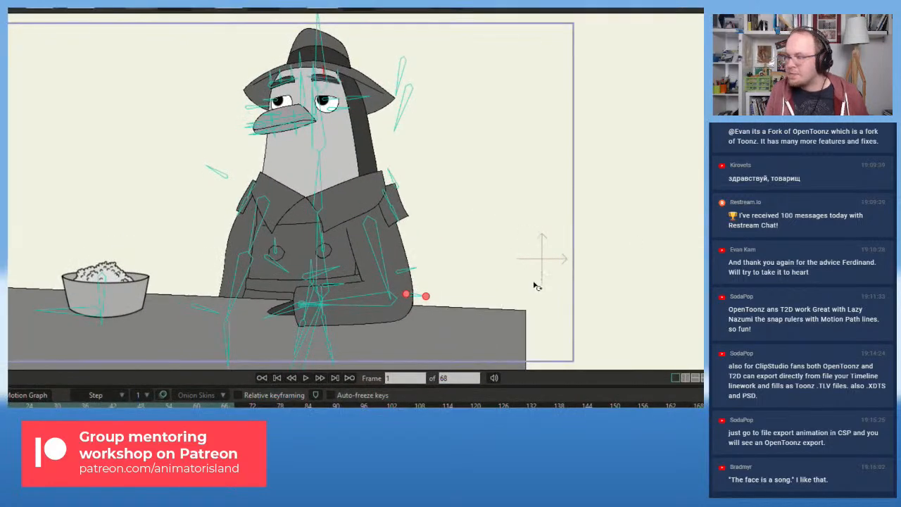
# - Replay the shot several times from frame 1 to examine the timing of the head turn and hand raise
pyautogui.click(280, 266)
pyautogui.click(305, 378)
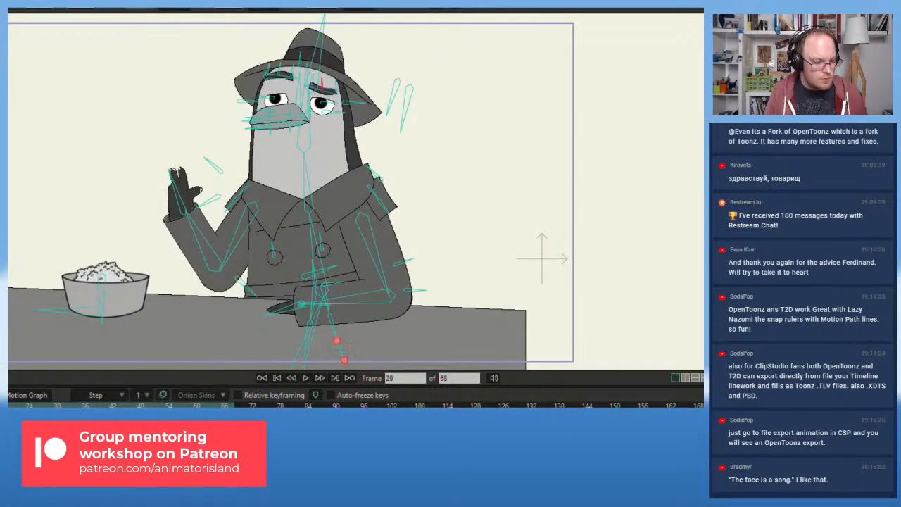
pyautogui.click(305, 378)
pyautogui.click(307, 378)
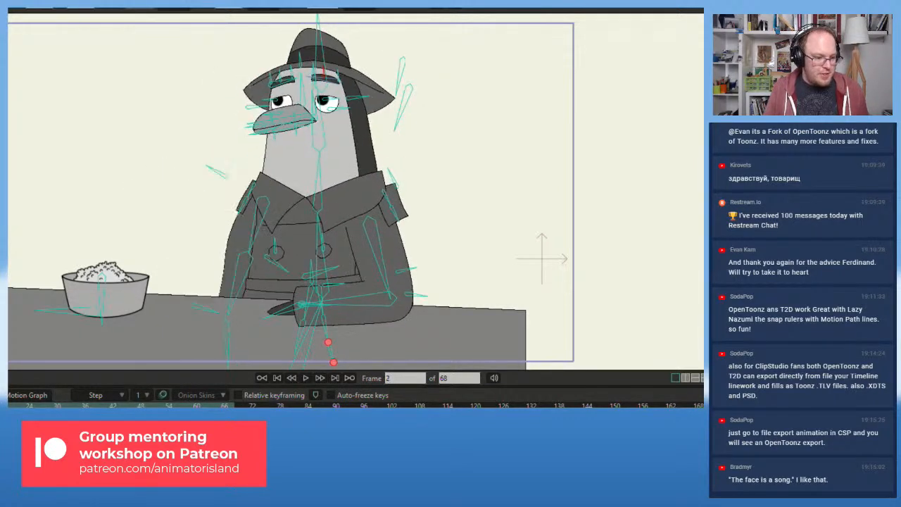
pyautogui.click(306, 379)
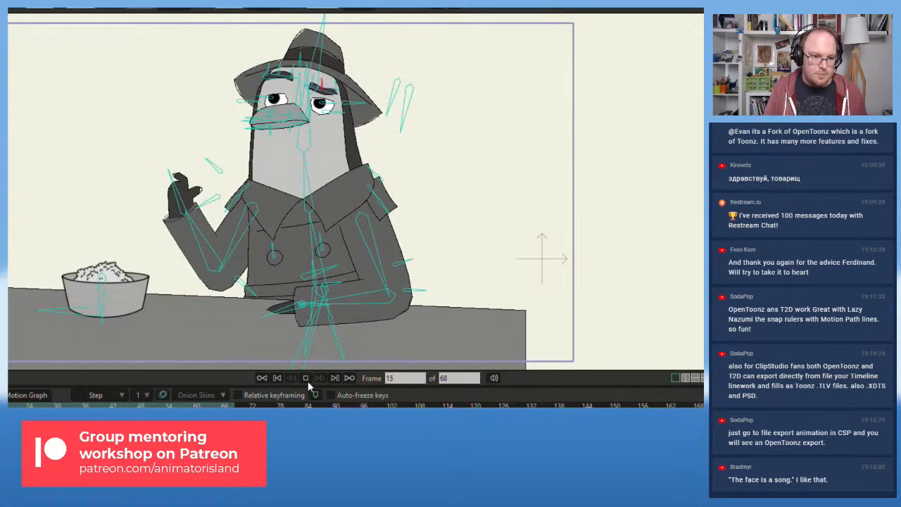
pyautogui.press('space')
pyautogui.hotkey('shift', 'Left')
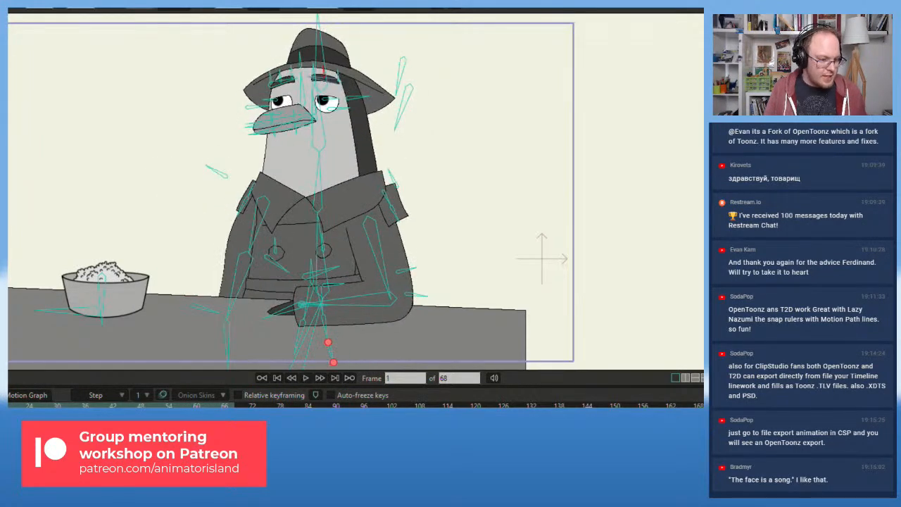
pyautogui.click(306, 379)
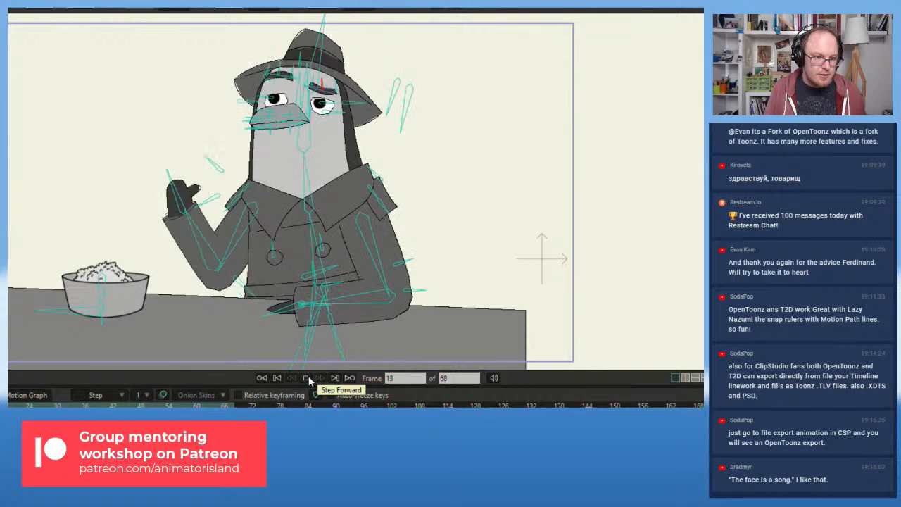
pyautogui.click(307, 378)
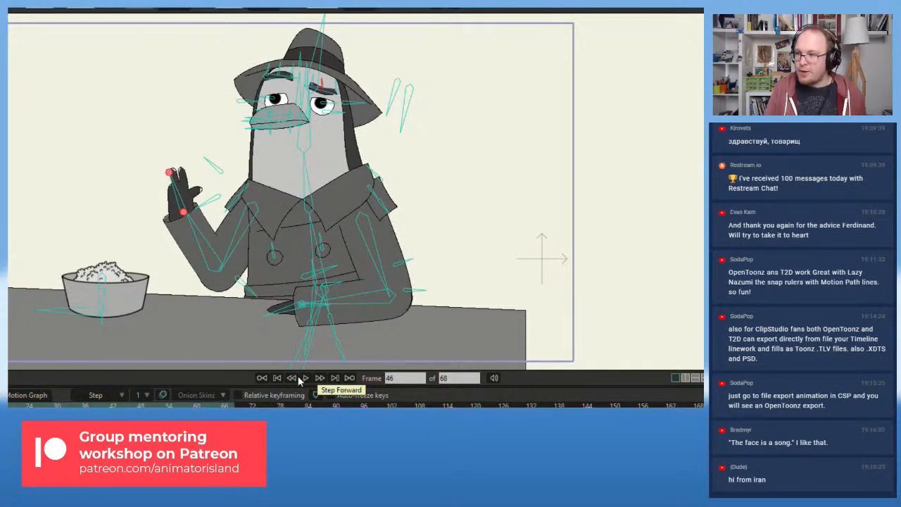
pyautogui.hotkey('shift', 'Left')
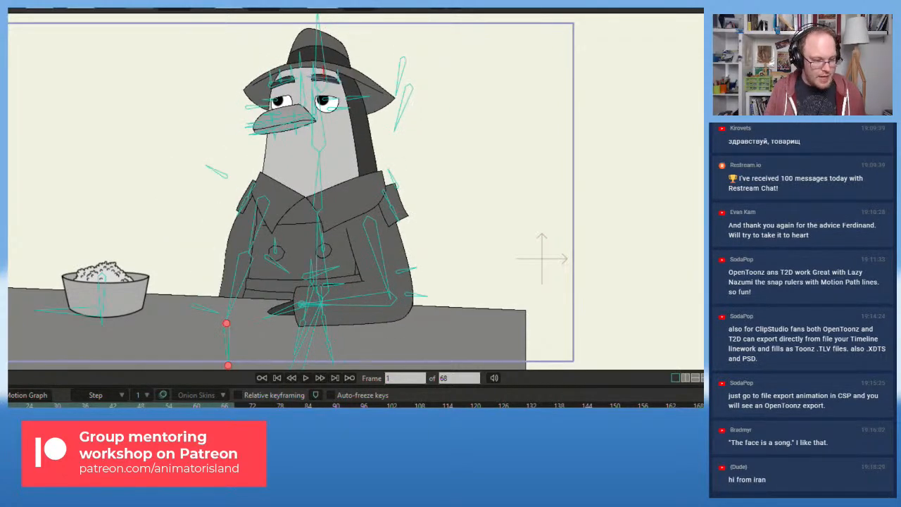
pyautogui.click(306, 378)
pyautogui.click(307, 378)
# - Go back frame by frame to frame 15 and examine the character's face up close
pyautogui.press('Left')
pyautogui.press('Left')
pyautogui.press('Left')
pyautogui.press('Left')
pyautogui.press('Left')
pyautogui.press('Left')
pyautogui.press('Left')
pyautogui.press('Left')
pyautogui.press('Left')
pyautogui.press('Left')
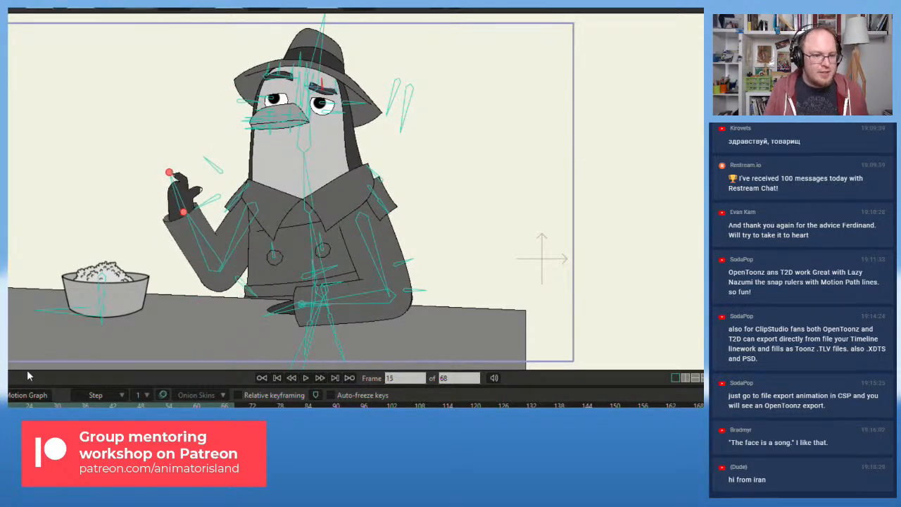
pyautogui.press('Right')
pyautogui.scroll(3, 420, 115)
pyautogui.moveTo(200, 109); pyautogui.dragTo(263, 219)
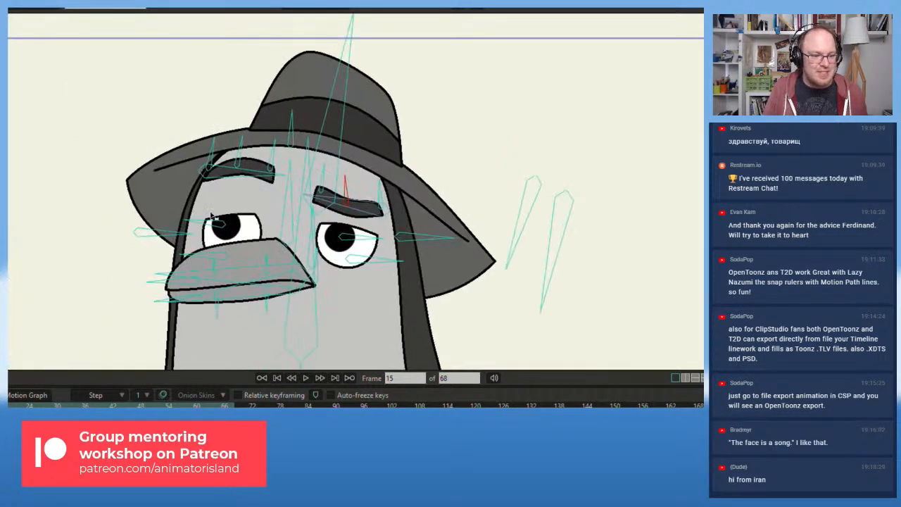
# - Select all bones of both eyebrows together
pyautogui.scroll(2, 207, 186)
pyautogui.click(197, 166)
pyautogui.keyDown('shift'); pyautogui.click(214, 159); pyautogui.keyUp('shift')
pyautogui.keyDown('shift'); pyautogui.click(255, 154); pyautogui.keyUp('shift')
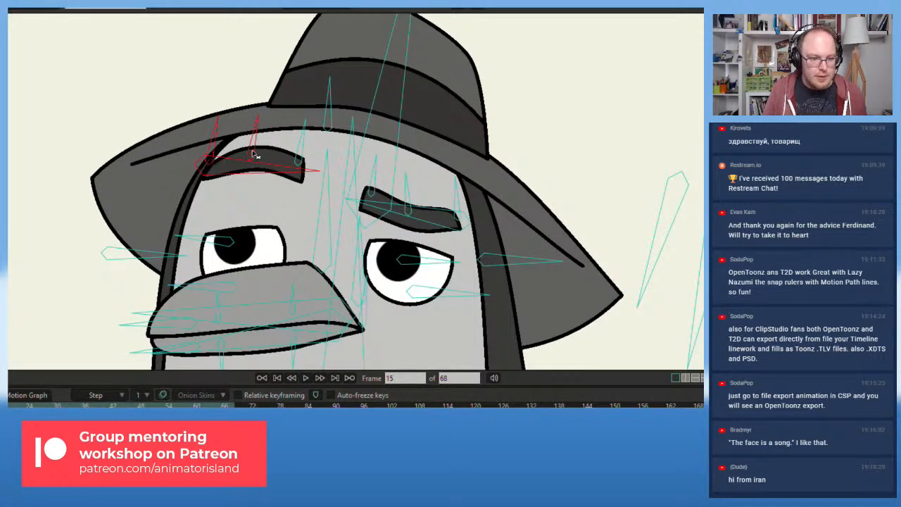
pyautogui.keyDown('shift'); pyautogui.click(298, 160); pyautogui.keyUp('shift')
pyautogui.keyDown('shift'); pyautogui.click(378, 192); pyautogui.keyUp('shift')
pyautogui.keyDown('shift'); pyautogui.click(411, 207); pyautogui.keyUp('shift')
pyautogui.keyDown('shift'); pyautogui.click(431, 217); pyautogui.keyUp('shift')
pyautogui.keyDown('shift'); pyautogui.click(459, 208); pyautogui.keyUp('shift')
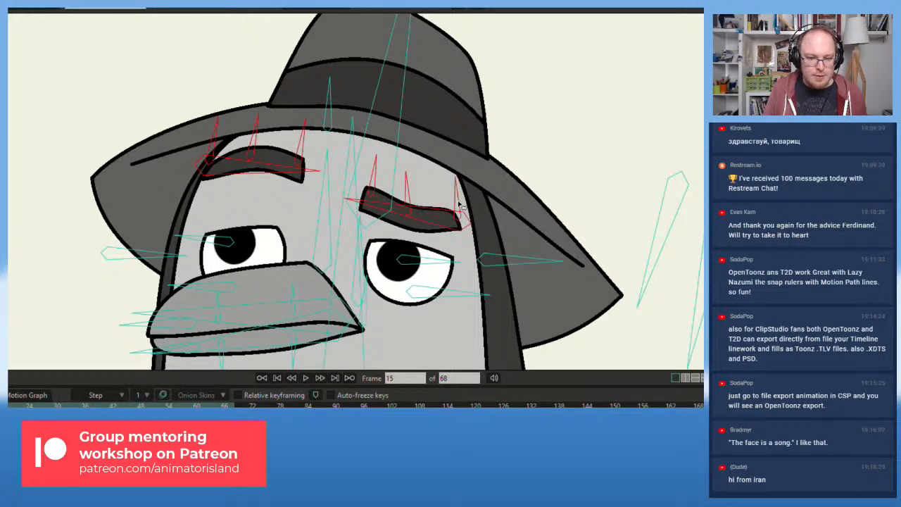
# - Raise both eyebrows slightly at frame 7, where the eyes are closed
pyautogui.press('Left')
pyautogui.press('Left')
pyautogui.press('Left')
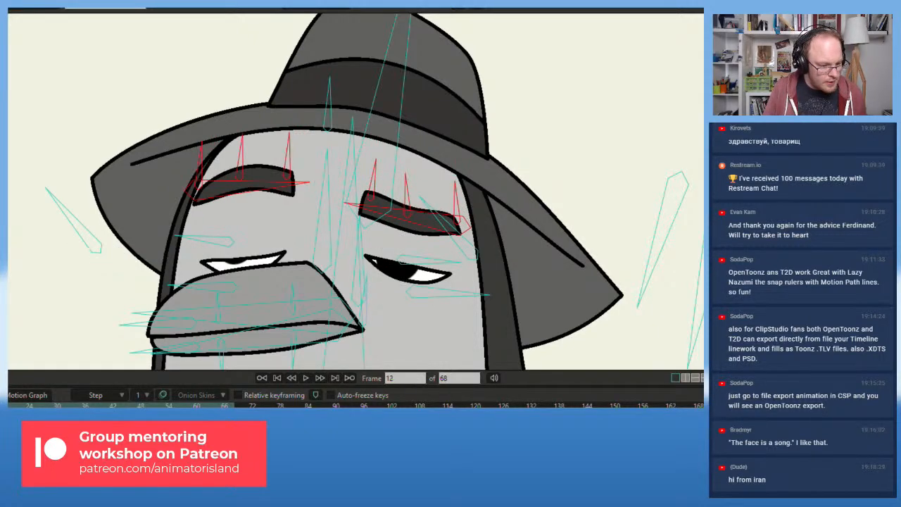
pyautogui.press('Right')
pyautogui.press('Left')
pyautogui.press('Left')
pyautogui.press('Left')
pyautogui.press('Right')
pyautogui.press('Left')
pyautogui.press('Left')
pyautogui.press('Left')
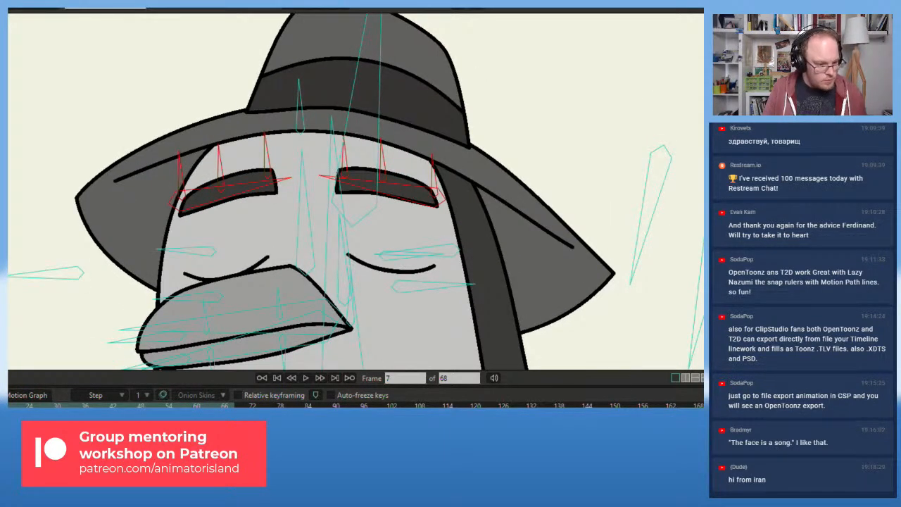
pyautogui.moveTo(307, 185); pyautogui.dragTo(307, 177)
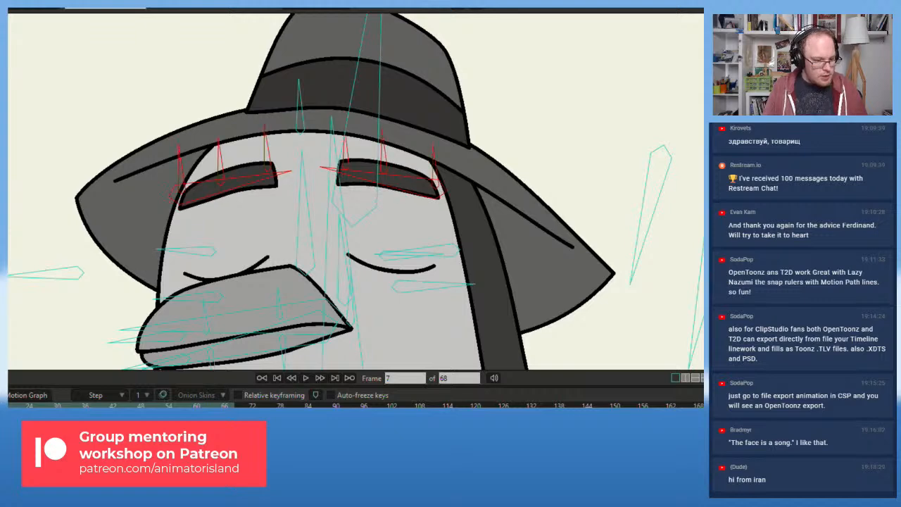
# - Step back and forth between frames 7 and 14 to examine the eyebrow motion as the eyes open
pyautogui.press('Right')
pyautogui.press('Right')
pyautogui.press('Right')
pyautogui.press('Right')
pyautogui.press('Right')
pyautogui.press('Right')
pyautogui.press('Right')
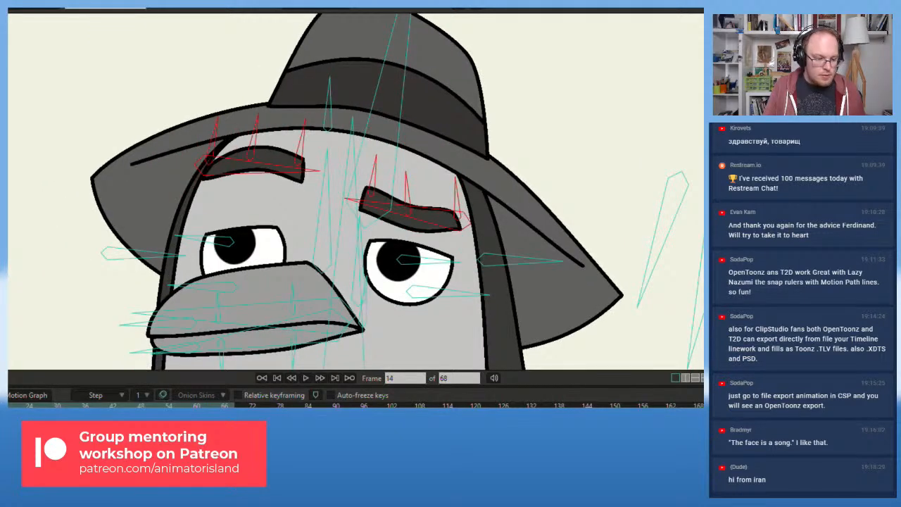
pyautogui.press('Left')
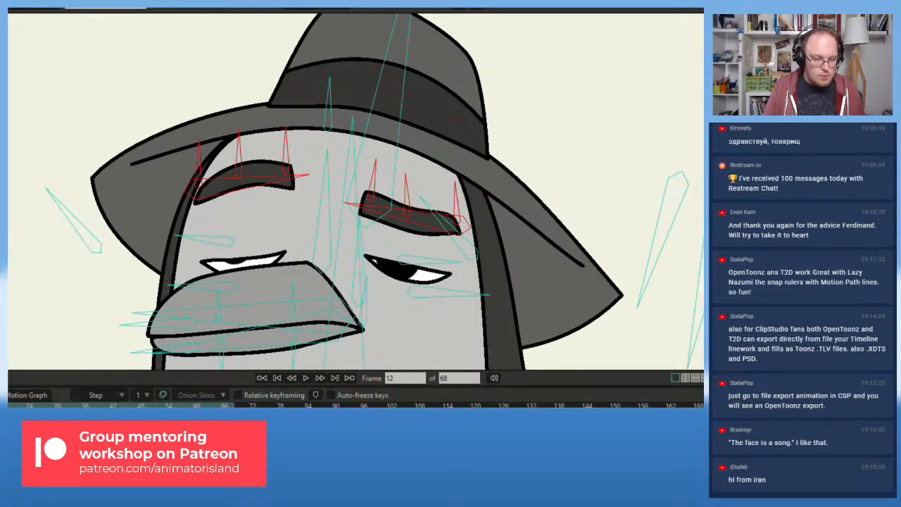
pyautogui.press('Left')
pyautogui.press('Left')
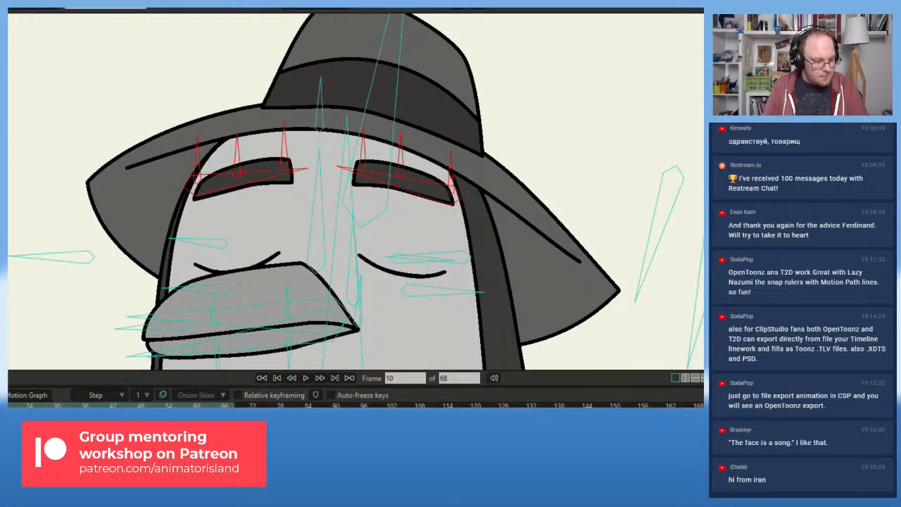
pyautogui.press('Right')
pyautogui.press('Left')
pyautogui.press('Left')
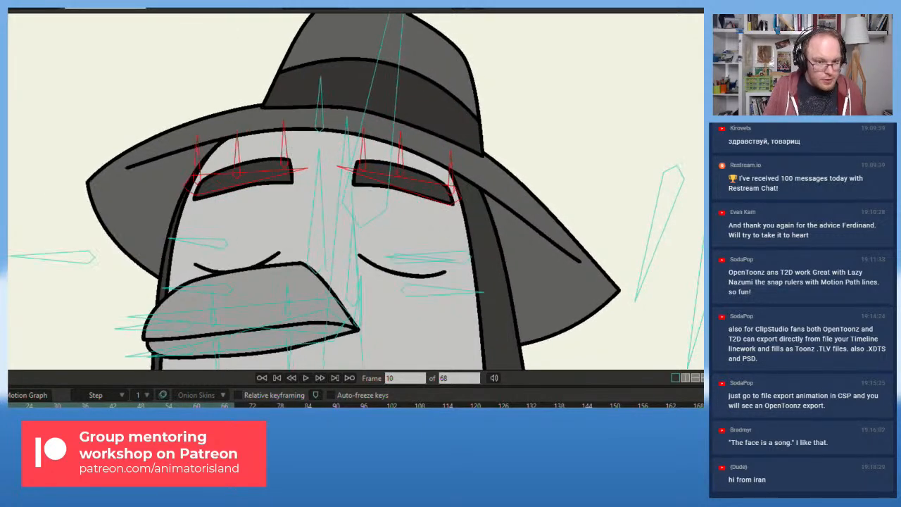
pyautogui.press('Right')
pyautogui.press('Right')
pyautogui.press('Right')
pyautogui.press('Right')
pyautogui.press('Right')
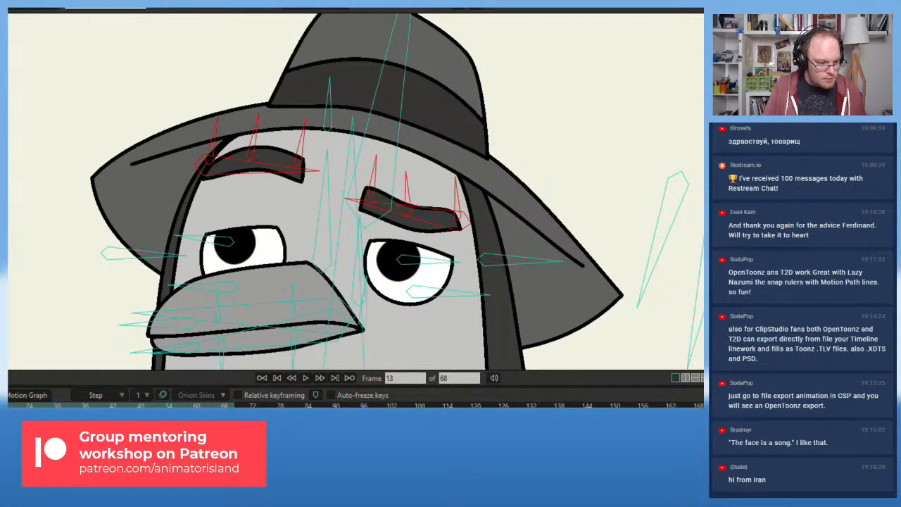
# - Paste the copied eyebrow pose at frame 11 and raise the eyebrow over the character's left eye slightly, including its middle bone
pyautogui.press('Left')
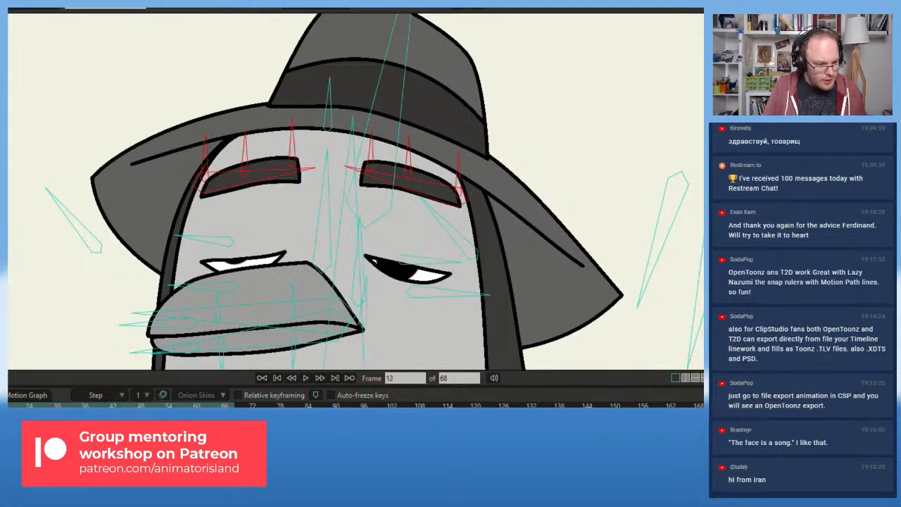
pyautogui.hotkey('ctrl', 'v')
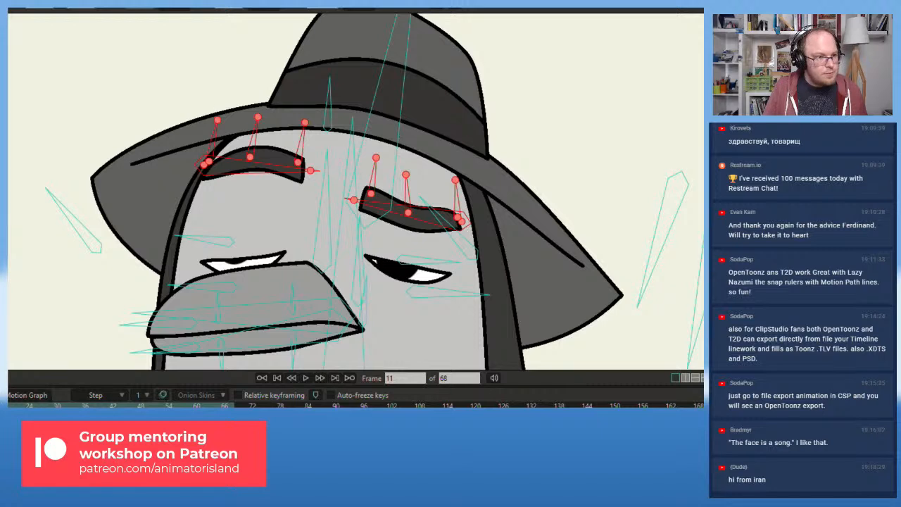
pyautogui.click(622, 110)
pyautogui.click(470, 232)
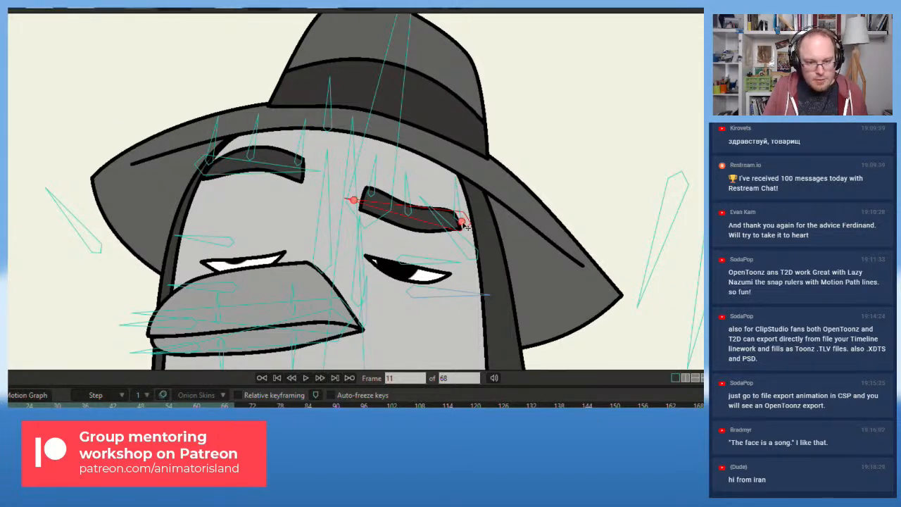
pyautogui.moveTo(462, 223); pyautogui.dragTo(462, 218)
pyautogui.moveTo(408, 213); pyautogui.dragTo(408, 209)
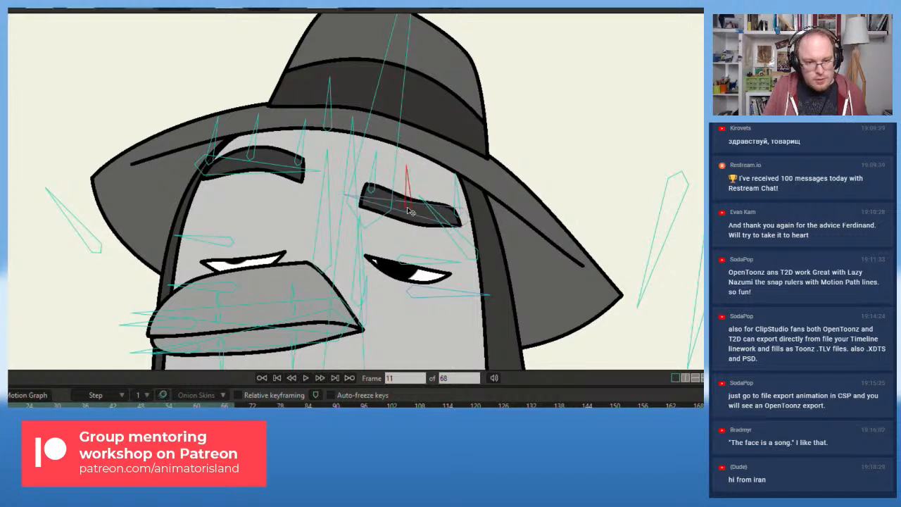
# - Lower the eyebrow over the character's right eye slightly at frame 11, including its middle bone
pyautogui.click(206, 170)
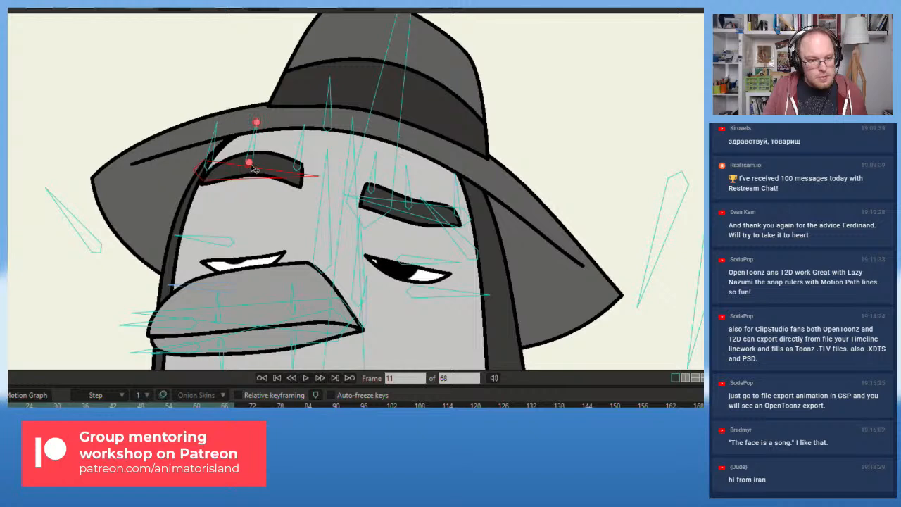
pyautogui.click(254, 168)
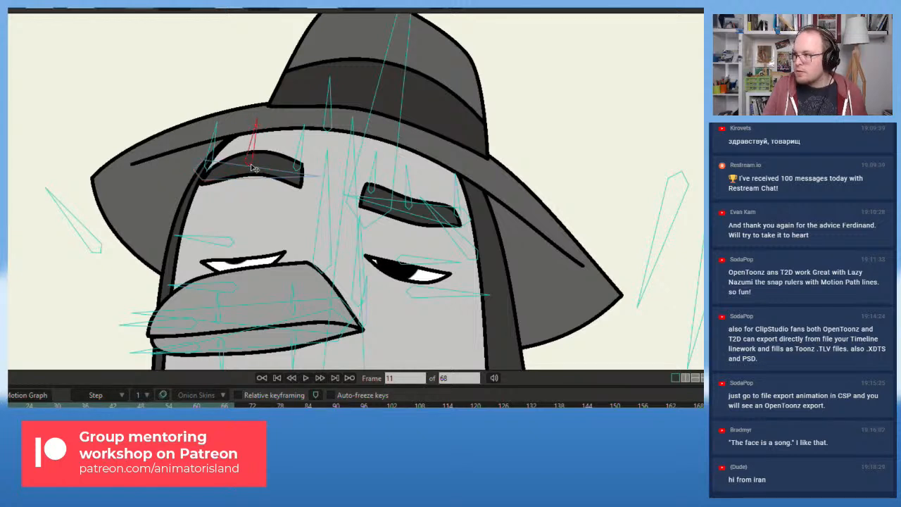
pyautogui.moveTo(252, 167); pyautogui.dragTo(250, 170)
# - Step between the neighbouring keyframes and back to frame 8 to examine how the eyebrows lead into the new pose
pyautogui.hotkey('alt', 'Right')
pyautogui.hotkey('alt', 'Left')
pyautogui.hotkey('alt', 'Left')
pyautogui.hotkey('alt', 'Left')
pyautogui.hotkey('alt', 'Right')
pyautogui.hotkey('alt', 'Right')
pyautogui.hotkey('alt', 'Right')
pyautogui.hotkey('alt', 'Left')
pyautogui.hotkey('alt', 'Left')
pyautogui.press('Left')
pyautogui.press('Left')
pyautogui.press('Left')
pyautogui.press('Left')
pyautogui.press('Left')
pyautogui.press('Left')
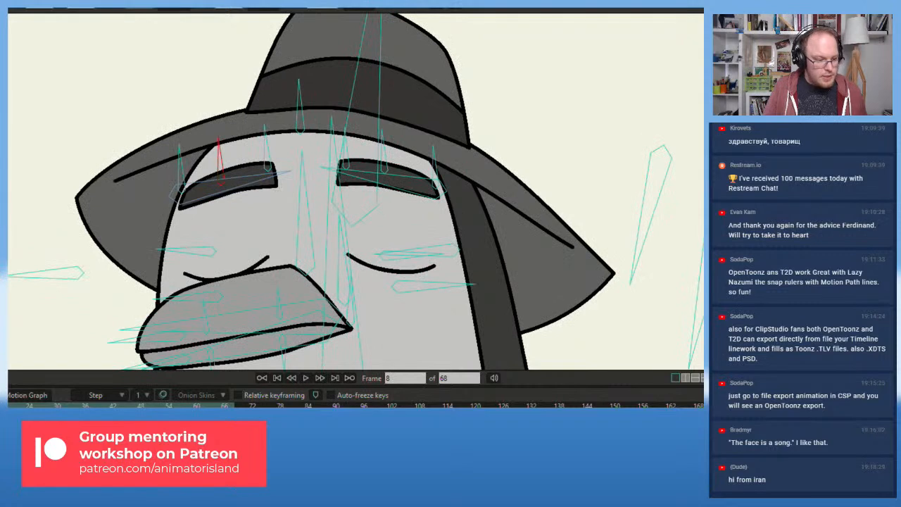
# - At frame 9, raise the character's right eyebrow slightly, lower the left one, and adjust the left one's middle bone
pyautogui.press('Right')
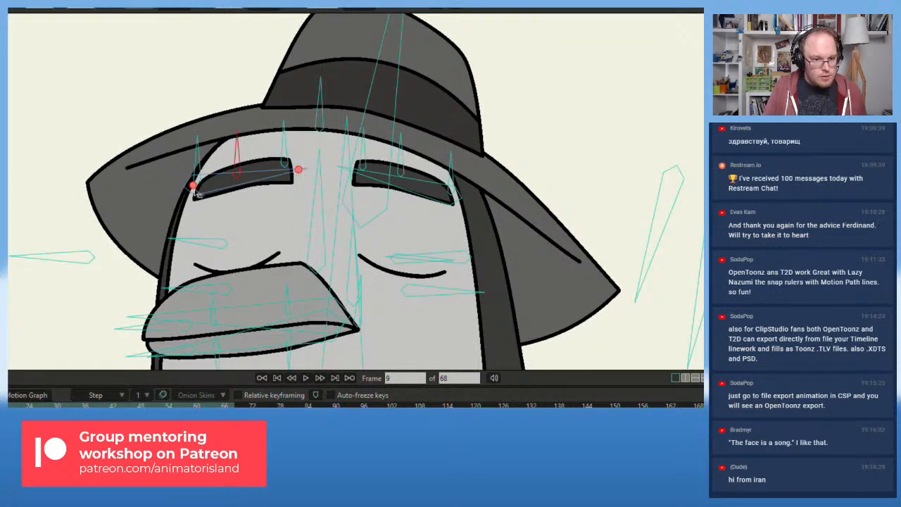
pyautogui.moveTo(194, 187); pyautogui.dragTo(193, 185)
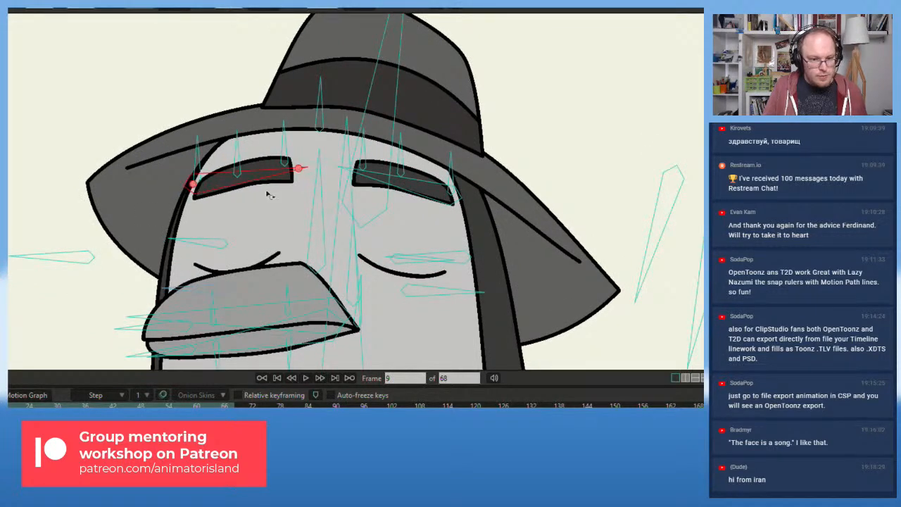
pyautogui.moveTo(454, 198); pyautogui.dragTo(454, 206)
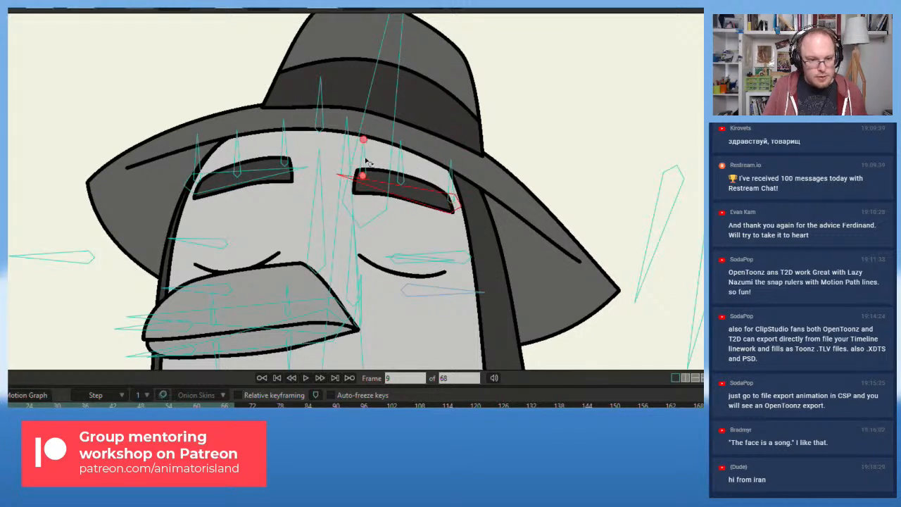
pyautogui.click(401, 184)
pyautogui.moveTo(403, 185); pyautogui.dragTo(402, 190)
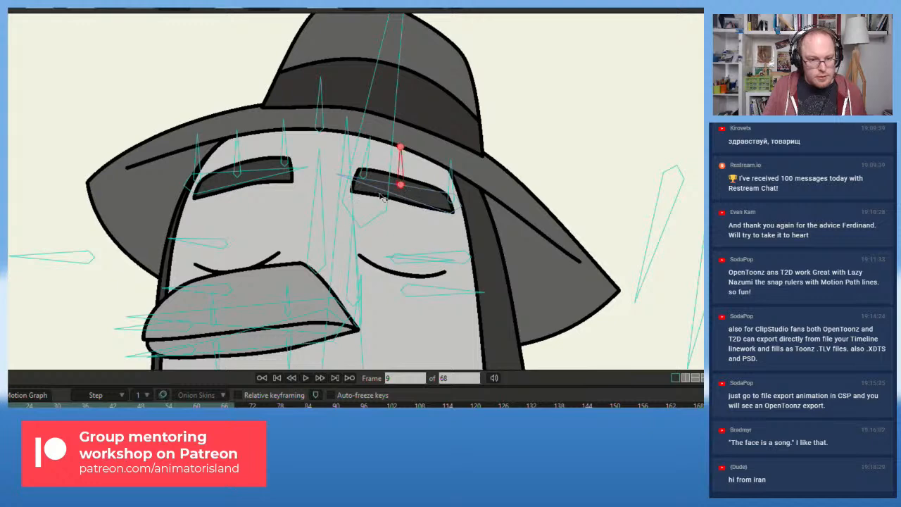
# - Step back and forth through the blink frames up to frame 12 to examine the revised eyebrow motion
pyautogui.press('Right')
pyautogui.press('Right')
pyautogui.press('Right')
pyautogui.press('Right')
pyautogui.press('Right')
pyautogui.press('Right')
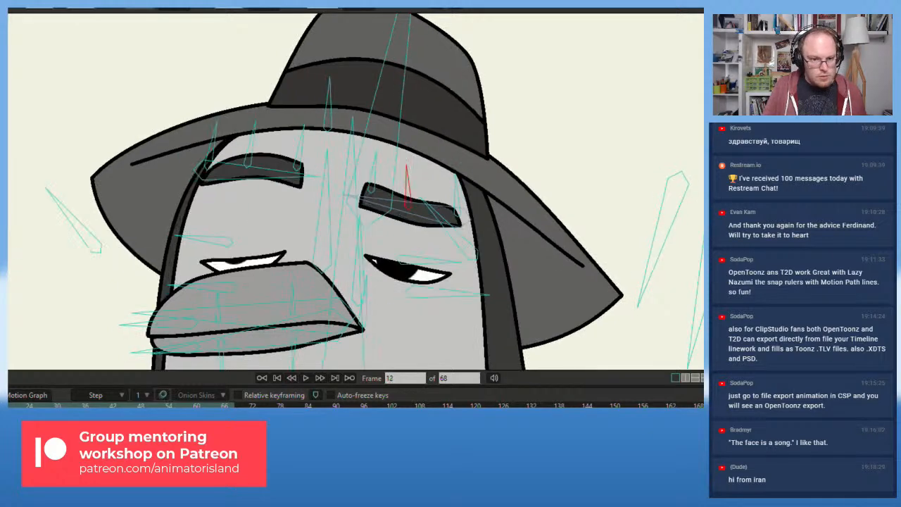
pyautogui.press('Left')
pyautogui.press('Left')
pyautogui.press('Left')
pyautogui.press('Left')
pyautogui.press('Left')
pyautogui.press('Left')
pyautogui.press('Left')
pyautogui.press('Left')
pyautogui.press('Left')
pyautogui.press('Left')
pyautogui.press('Right')
pyautogui.press('Right')
pyautogui.press('Right')
pyautogui.press('Right')
pyautogui.press('Right')
pyautogui.press('Right')
pyautogui.press('Right')
pyautogui.press('Right')
pyautogui.press('Right')
pyautogui.press('Right')
pyautogui.press('Left')
pyautogui.press('Left')
pyautogui.press('Left')
pyautogui.press('Left')
pyautogui.press('Left')
pyautogui.press('Left')
pyautogui.press('Left')
pyautogui.press('Left')
pyautogui.press('Left')
# - Return to frame 1 and play the animation to check the blink and head turn
pyautogui.scroll(-5, 139, 196)
pyautogui.moveTo(123, 242); pyautogui.dragTo(139, 178)
pyautogui.scroll(1, 137, 190)
pyautogui.press('Left')
pyautogui.press('Left')
pyautogui.press('Left')
pyautogui.press('Left')
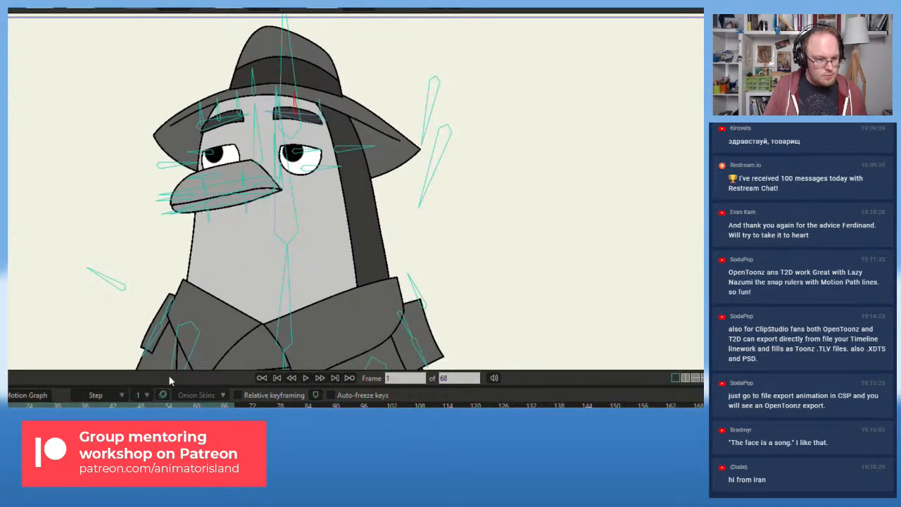
pyautogui.click(305, 378)
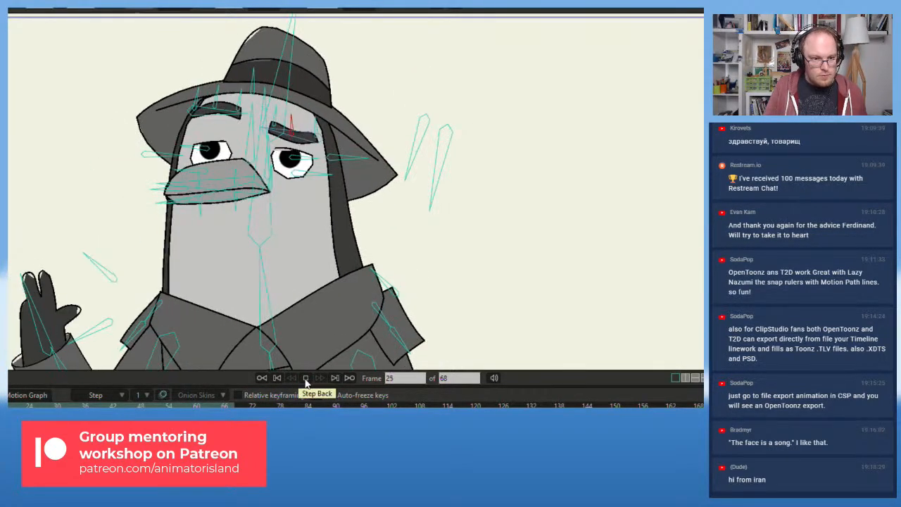
pyautogui.click(305, 378)
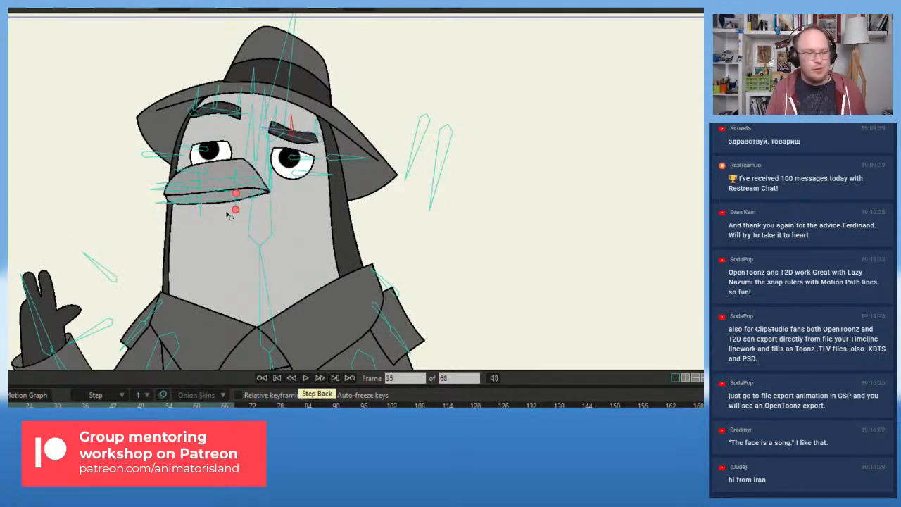
pyautogui.scroll(2, 225, 208)
pyautogui.scroll(-4, 81, 190)
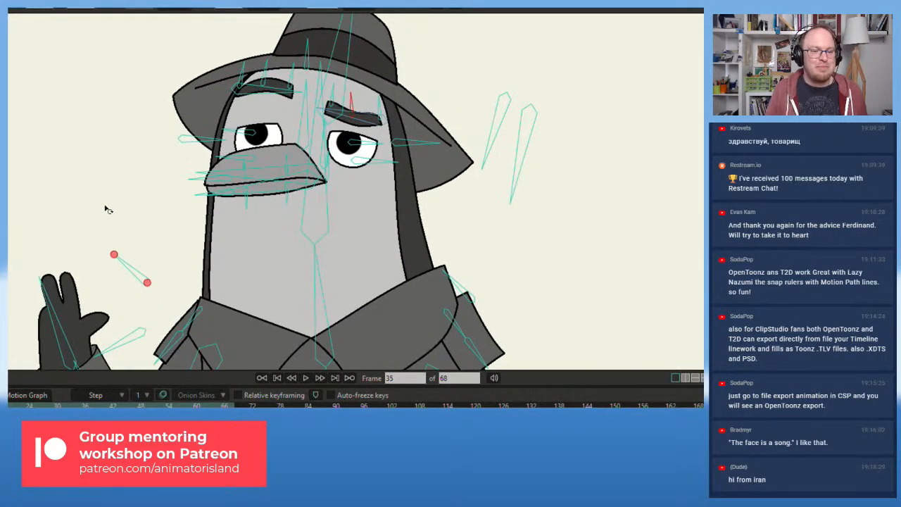
# - Replay the animation from frame 1 several times to examine the eyebrow timing during the head turn
pyautogui.click(262, 378)
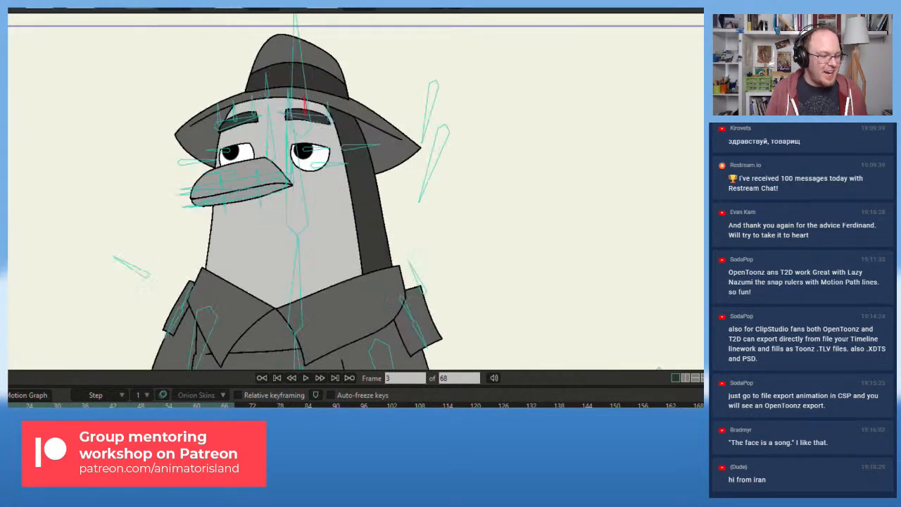
pyautogui.click(307, 380)
pyautogui.click(309, 381)
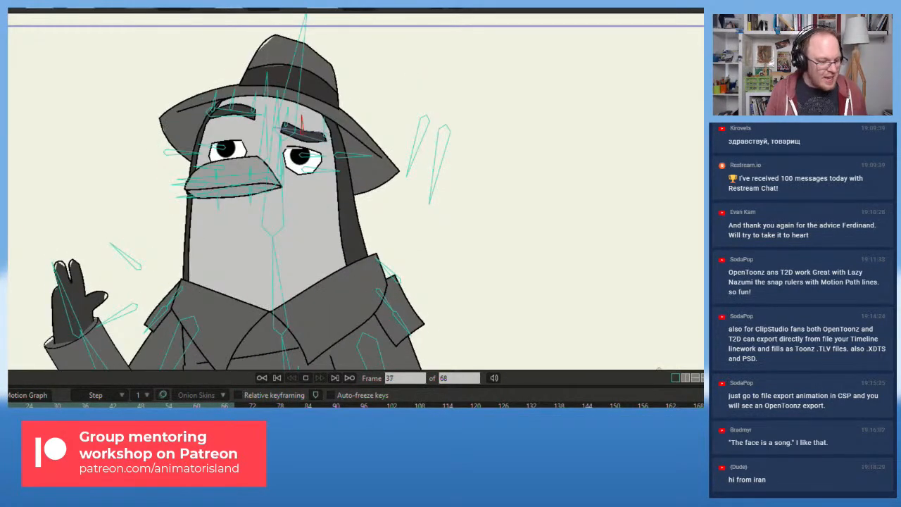
pyautogui.click(262, 377)
pyautogui.click(306, 379)
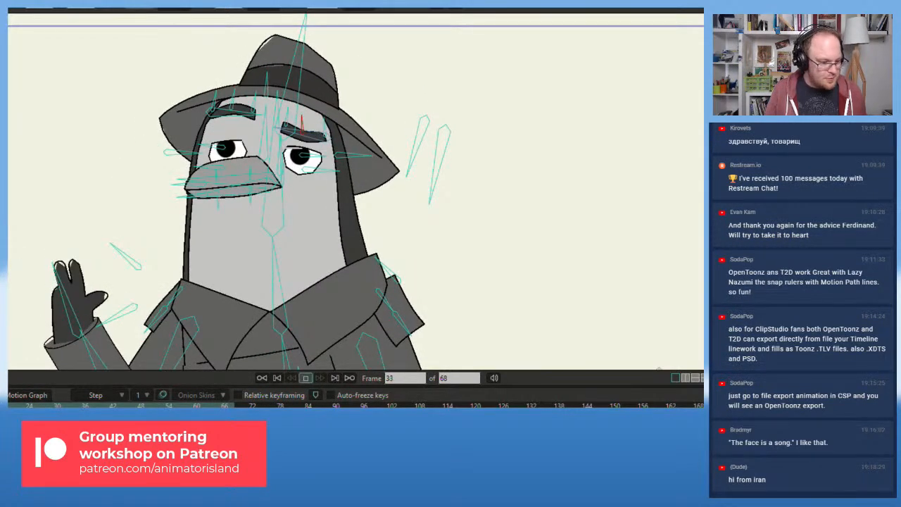
pyautogui.click(307, 380)
pyautogui.click(277, 378)
pyautogui.click(306, 379)
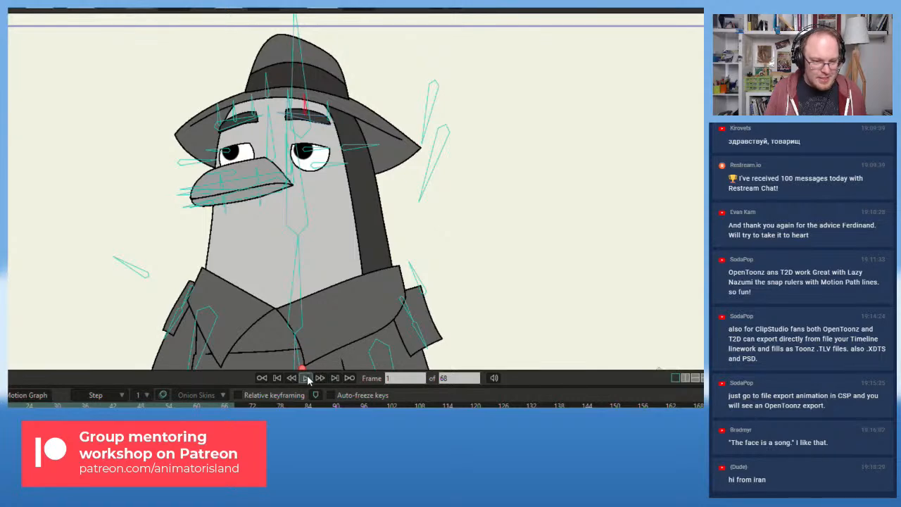
pyautogui.click(307, 380)
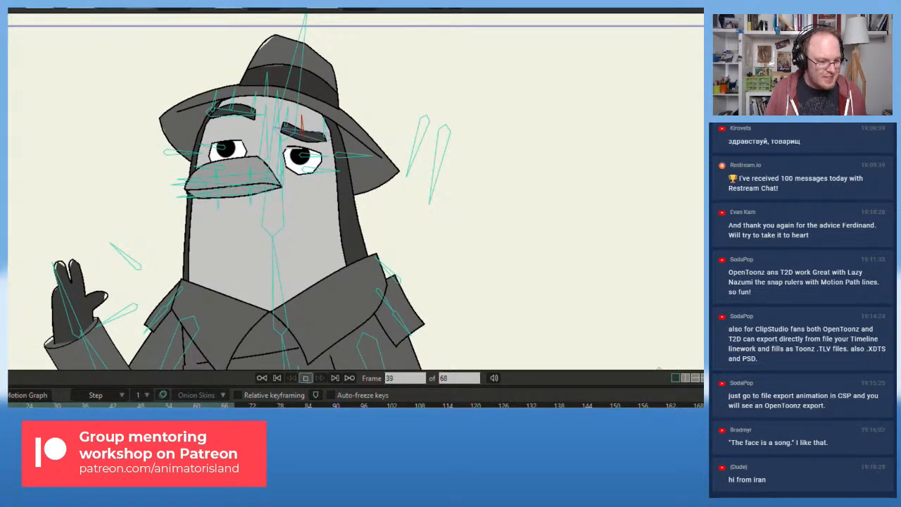
pyautogui.click(307, 379)
pyautogui.click(306, 379)
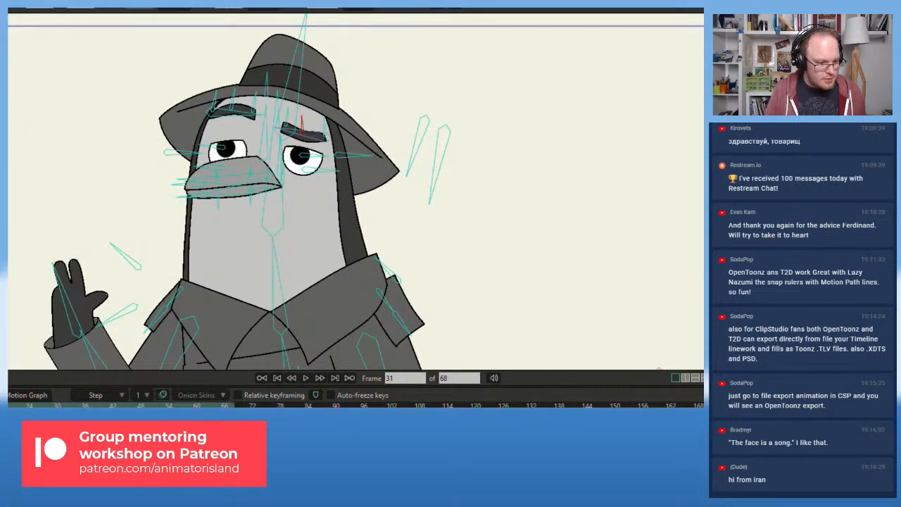
# - Replay the shot repeatedly with the character's body and raised hand in view to judge the overall motion
pyautogui.click(309, 376)
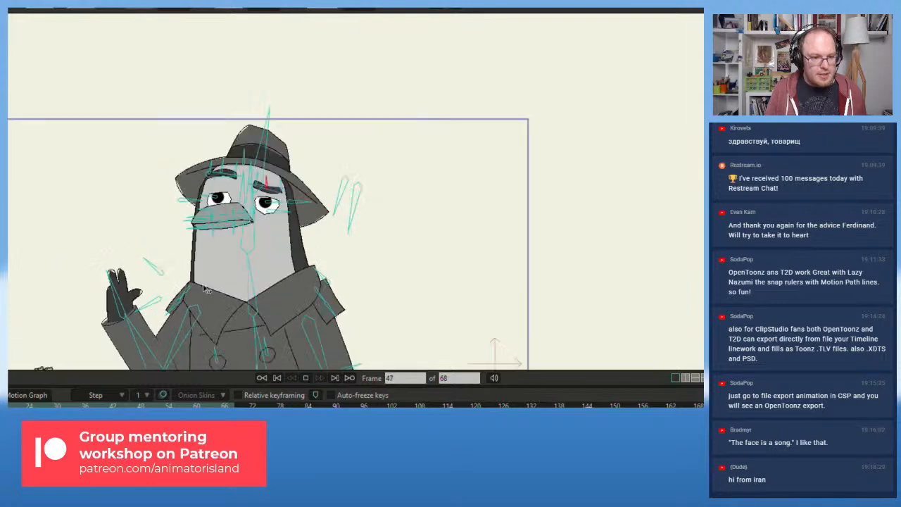
pyautogui.click(306, 378)
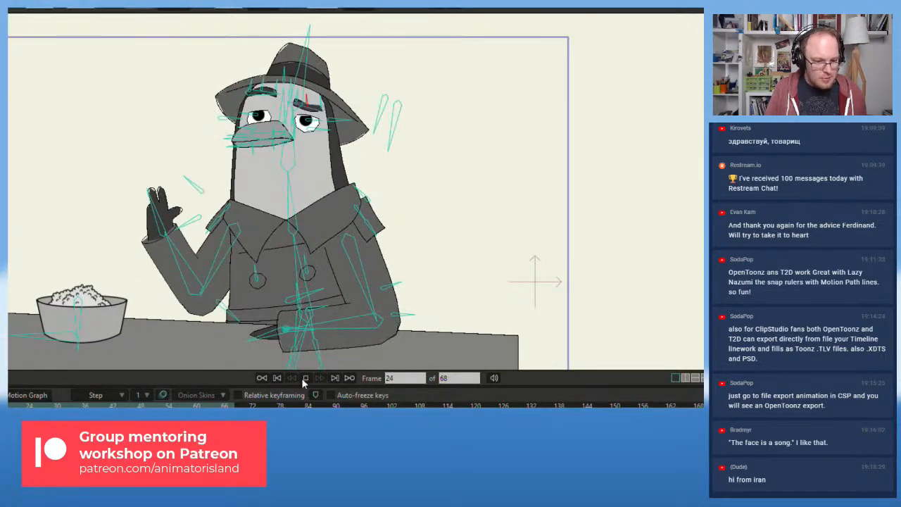
pyautogui.press('Left')
pyautogui.press('Left')
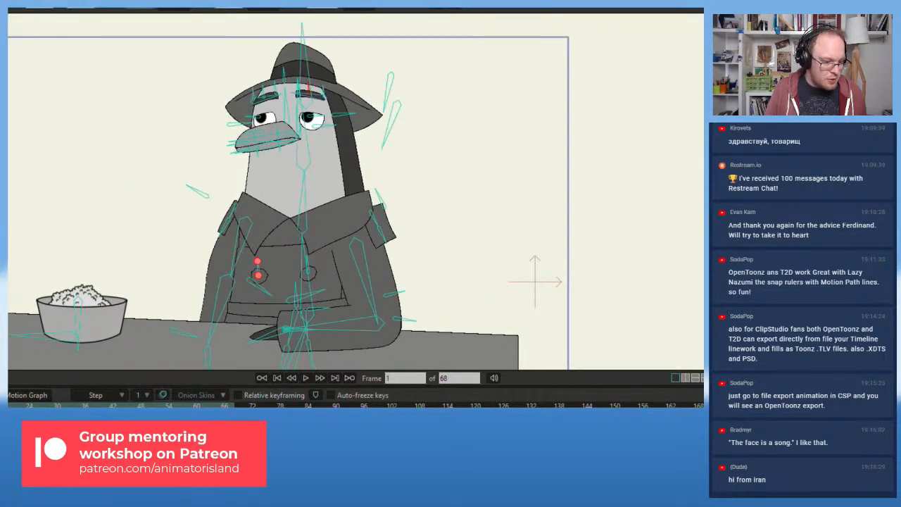
pyautogui.click(303, 378)
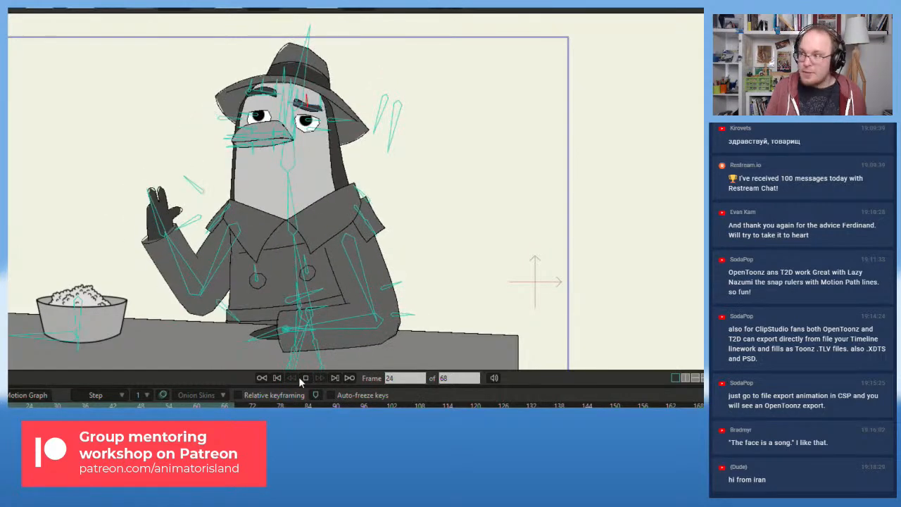
pyautogui.click(303, 378)
pyautogui.scroll(2, 138, 202)
pyautogui.moveTo(140, 204); pyautogui.dragTo(208, 212)
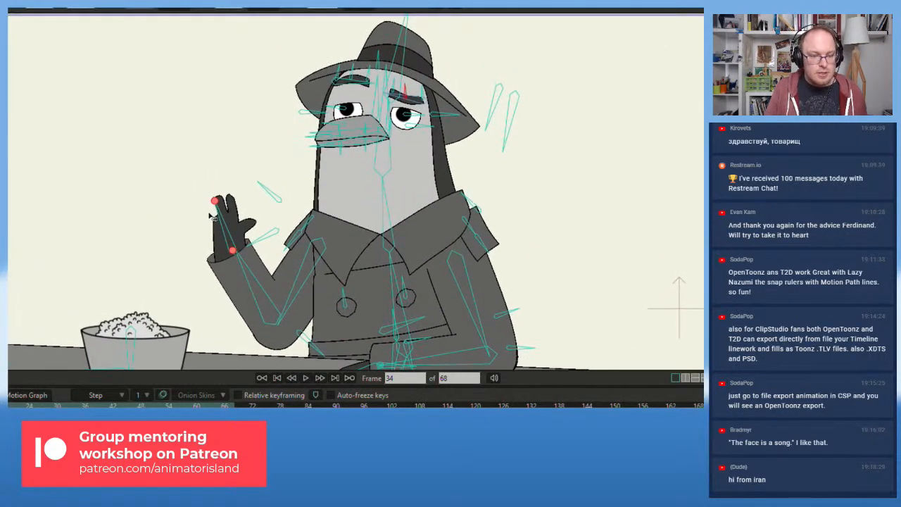
pyautogui.hotkey('shift', 'Left')
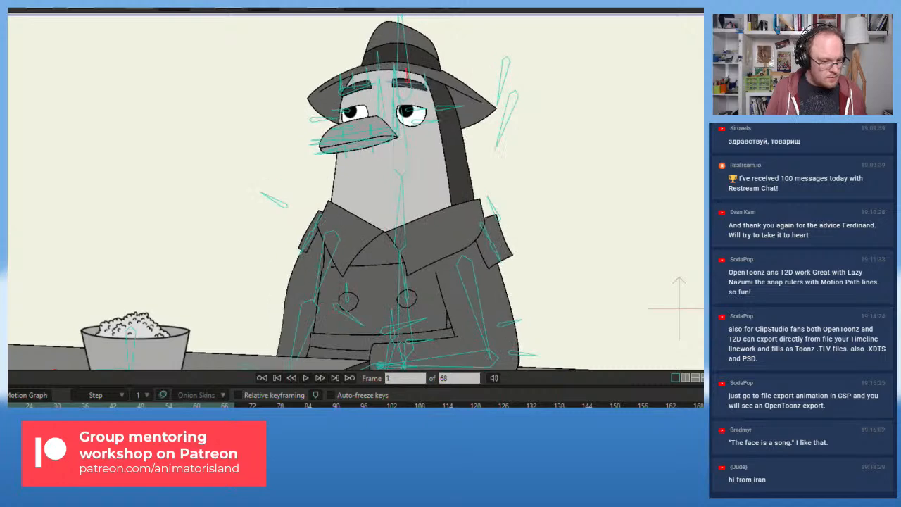
pyautogui.click(304, 380)
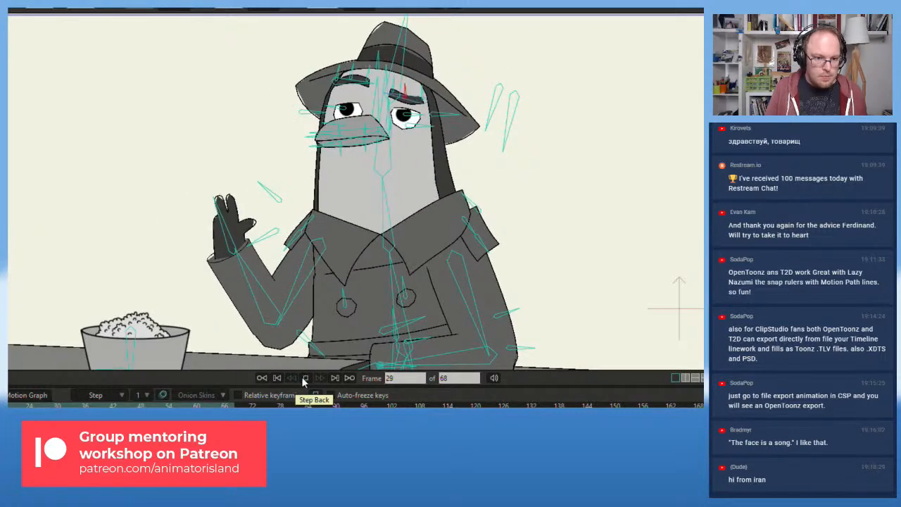
pyautogui.click(304, 380)
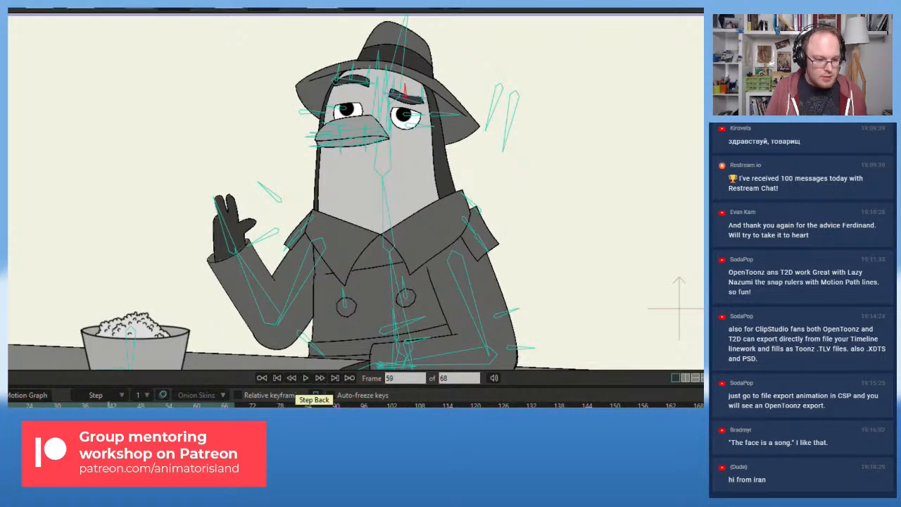
pyautogui.hotkey('shift', 'Left')
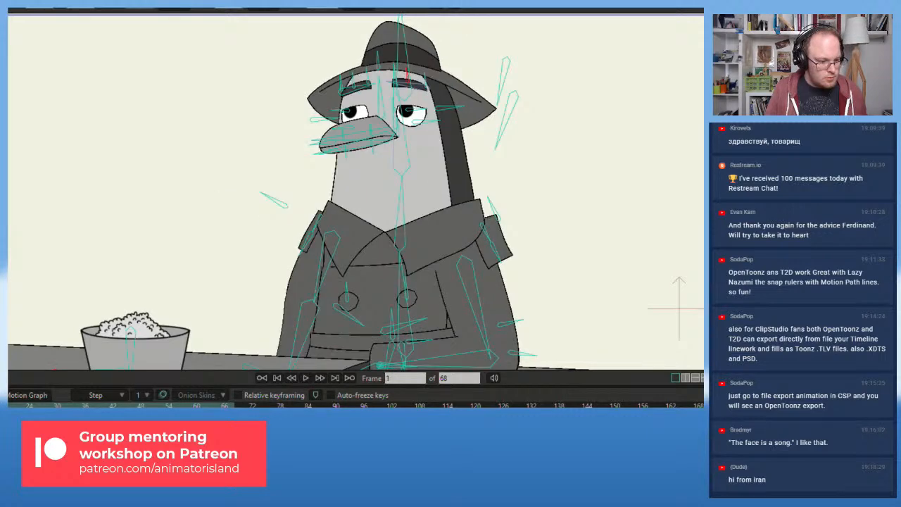
pyautogui.click(305, 378)
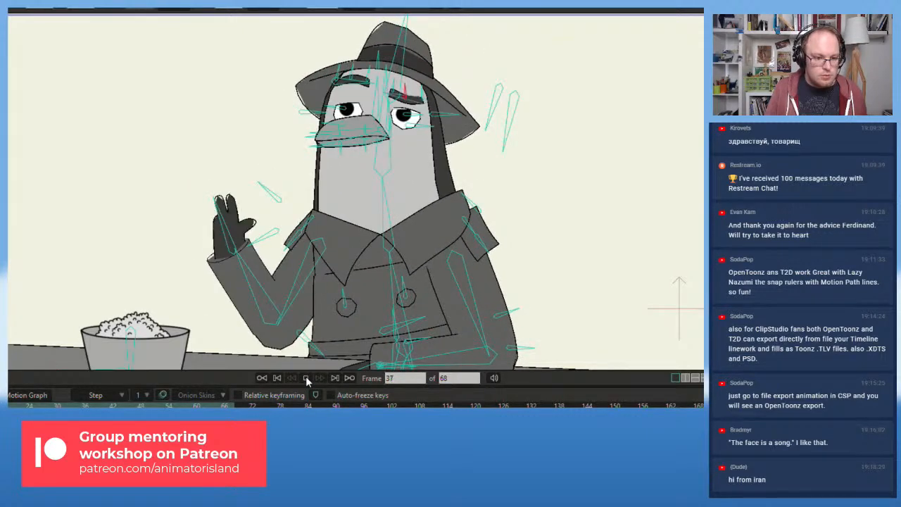
pyautogui.press('space')
pyautogui.hotkey('shift', 'Left')
pyautogui.click(306, 378)
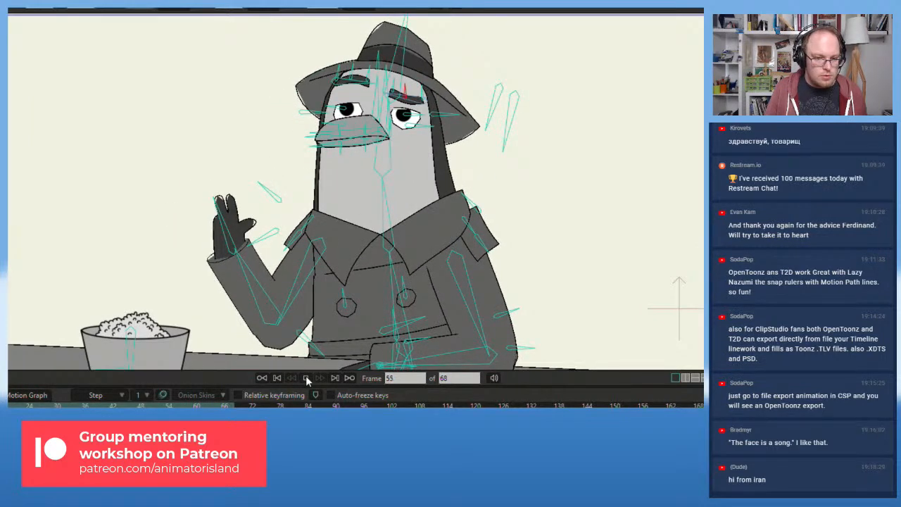
pyautogui.click(305, 378)
pyautogui.hotkey('shift', 'Left')
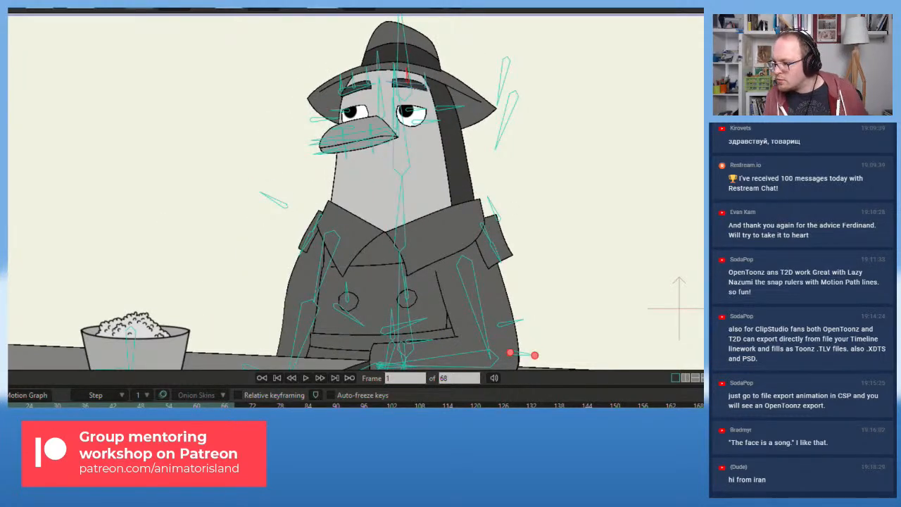
# - Switch to File Explorer and open the Toon Boom Harmony scene 0030_102_multipl_ch_02.xstage from the shot's subfolder
pyautogui.hotkey('alt', 'Tab')
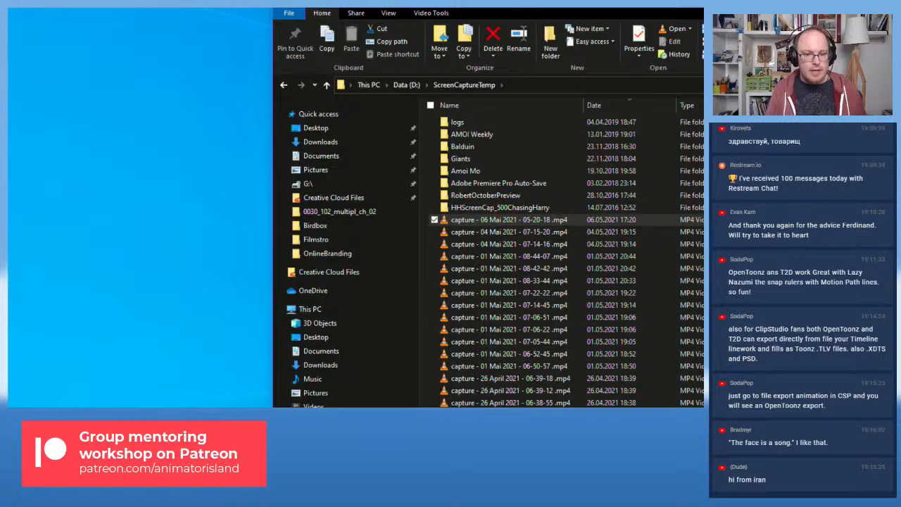
pyautogui.hotkey('alt', 'Tab')
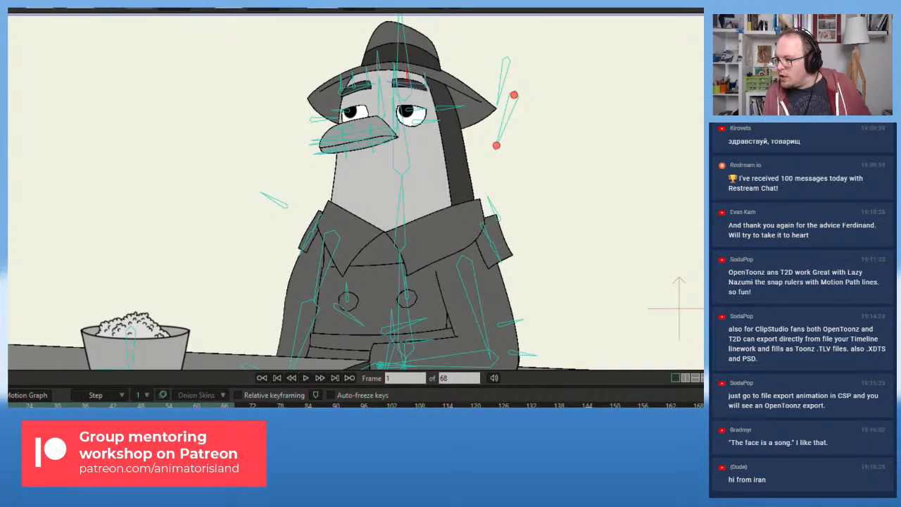
pyautogui.hotkey('alt', 'Tab')
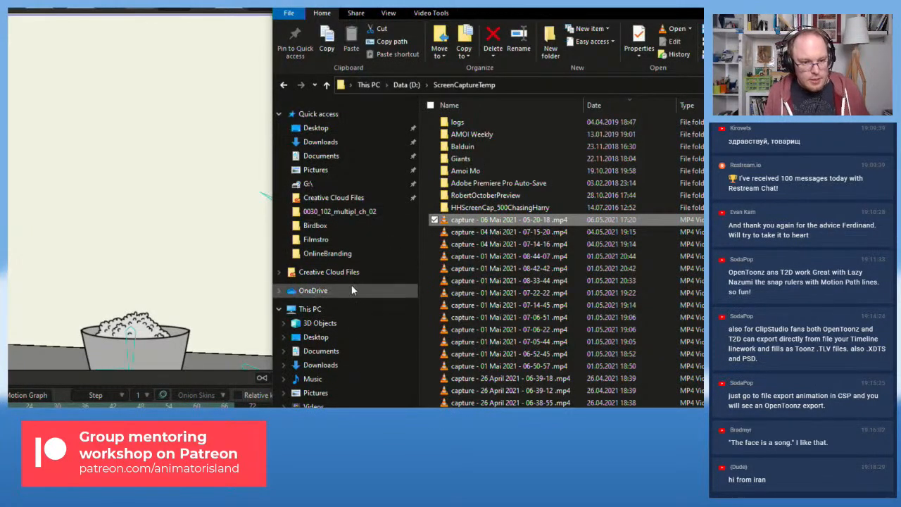
pyautogui.rightClick(343, 212)
pyautogui.click(368, 212)
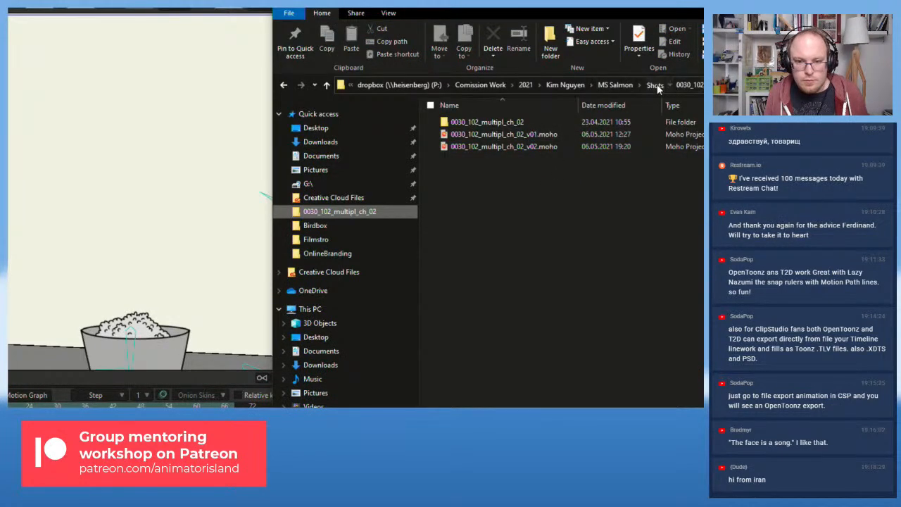
pyautogui.click(655, 84)
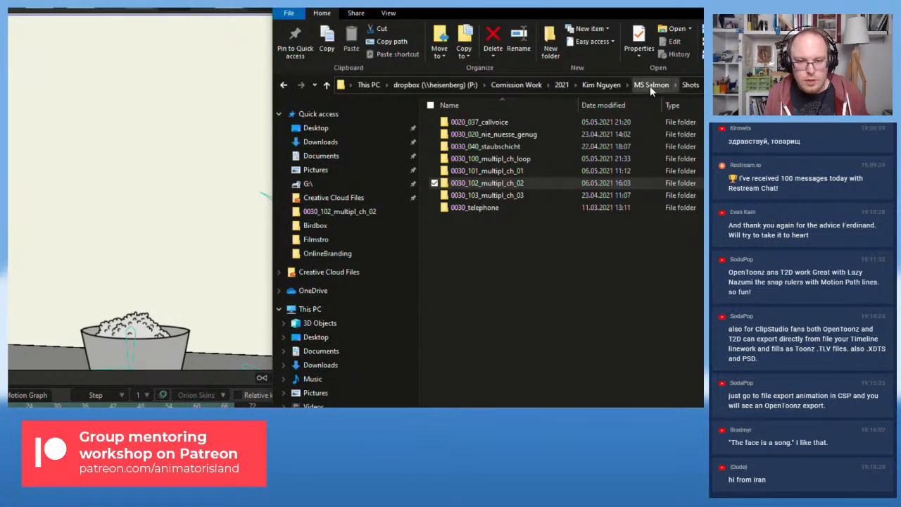
pyautogui.press('Return')
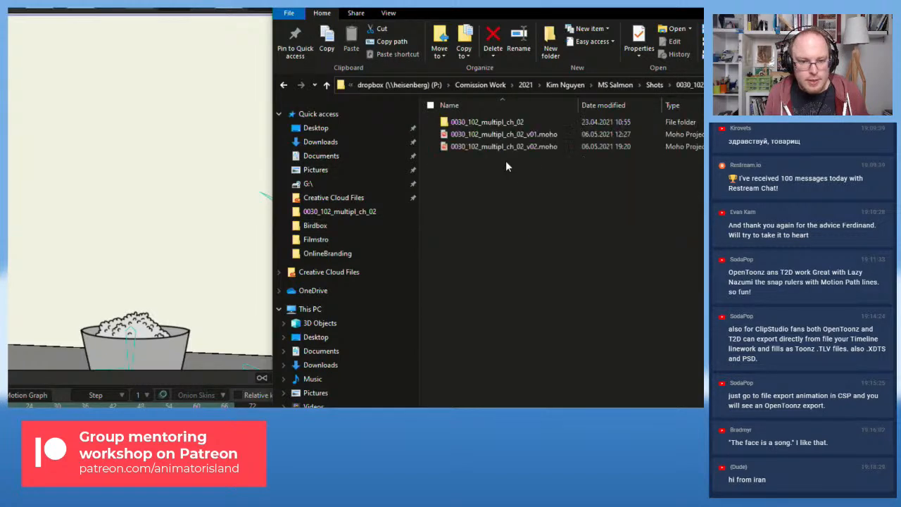
pyautogui.doubleClick(477, 123)
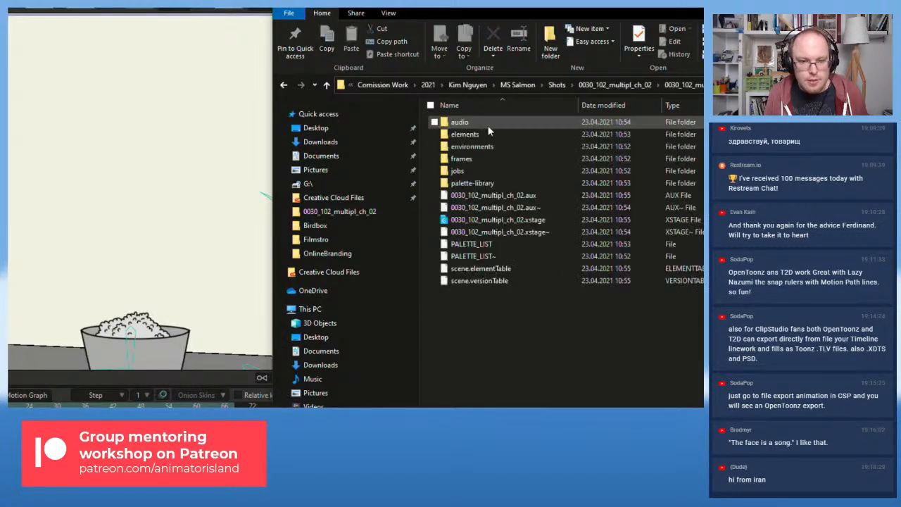
pyautogui.click(477, 222)
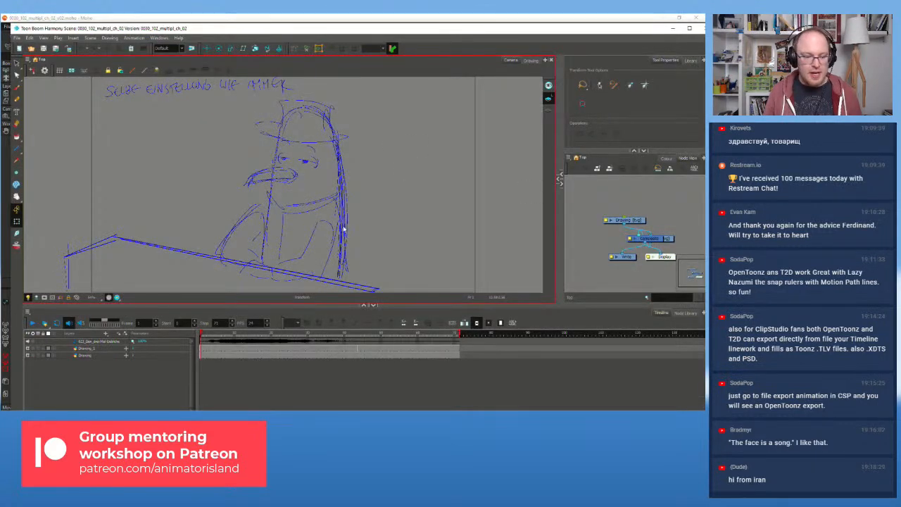
# - Scrub the rough storyboard sketch to the raised-hand drawing for reference, and switch back to Moho
pyautogui.moveTo(319, 336)
pyautogui.mouseDown()
pyautogui.moveTo(395, 337)
pyautogui.moveTo(216, 345)
pyautogui.moveTo(436, 345)
pyautogui.moveTo(366, 345)
pyautogui.moveTo(329, 333)
pyautogui.moveTo(384, 346)
pyautogui.moveTo(226, 346)
pyautogui.moveTo(384, 347)
pyautogui.moveTo(311, 348)
pyautogui.mouseUp()
pyautogui.click(397, 272)
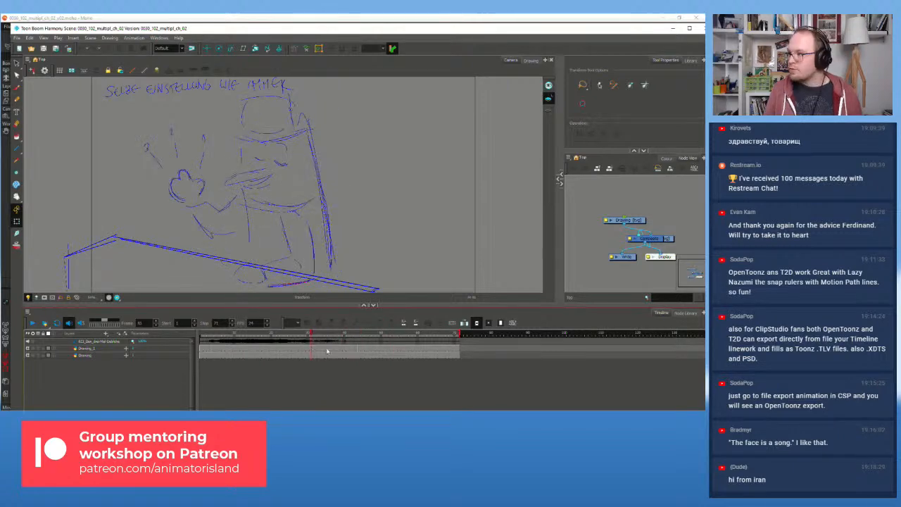
pyautogui.moveTo(655, 33); pyautogui.dragTo(528, 74)
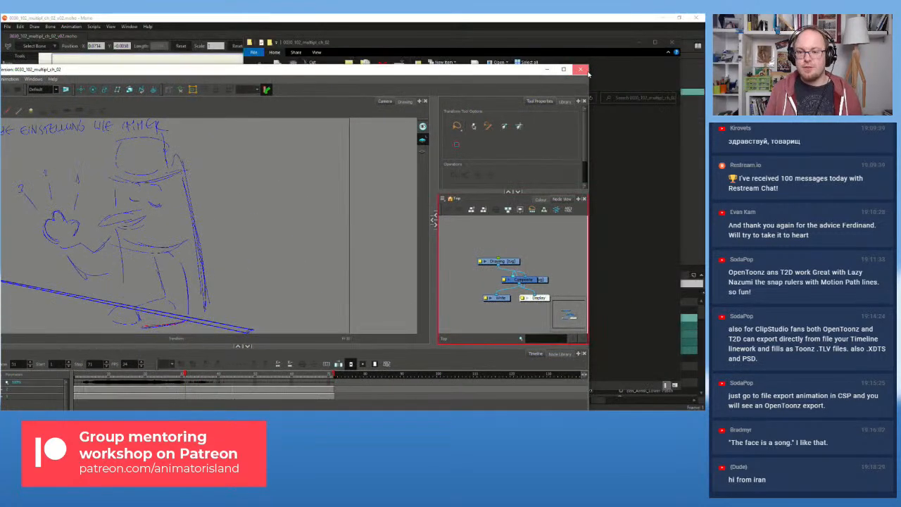
pyautogui.click(513, 15)
# - Play the rigged shot from frame 1 to compare its hand raise and head turn with the storyboard
pyautogui.click(267, 237)
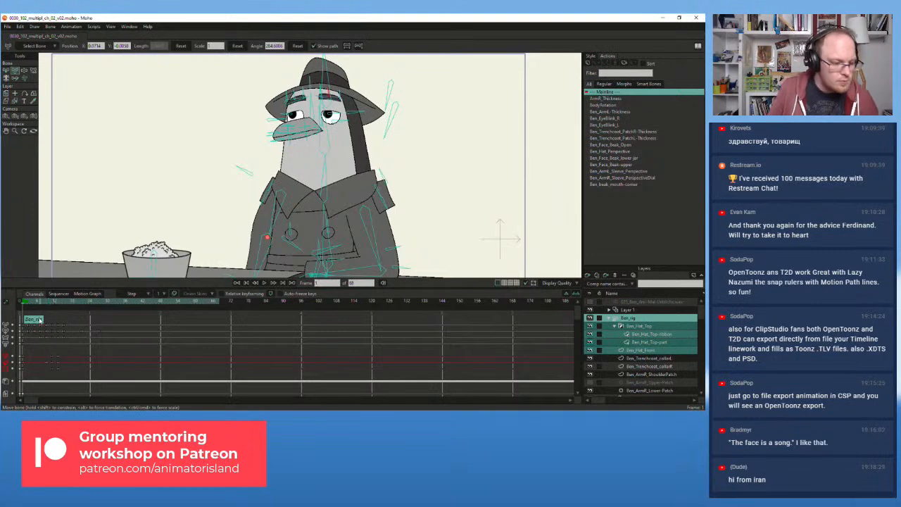
pyautogui.moveTo(28, 303)
pyautogui.mouseDown()
pyautogui.moveTo(113, 304)
pyautogui.moveTo(24, 305)
pyautogui.mouseUp()
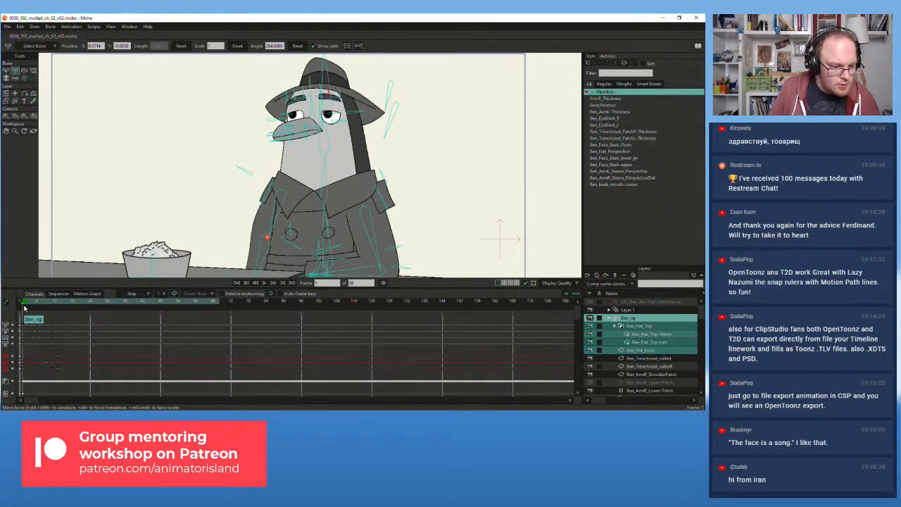
pyautogui.click(264, 282)
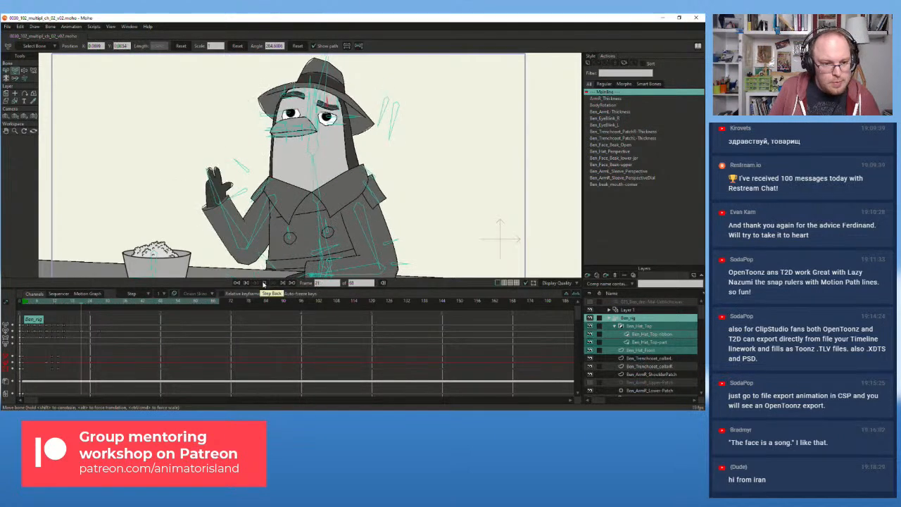
pyautogui.click(264, 282)
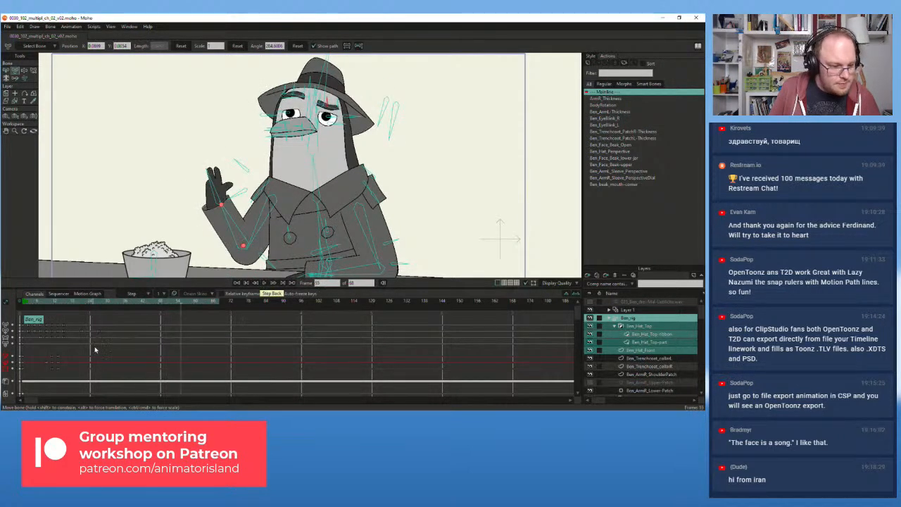
pyautogui.click(21, 304)
pyautogui.moveTo(21, 304)
pyautogui.mouseDown()
pyautogui.moveTo(113, 304)
pyautogui.moveTo(23, 315)
pyautogui.mouseUp()
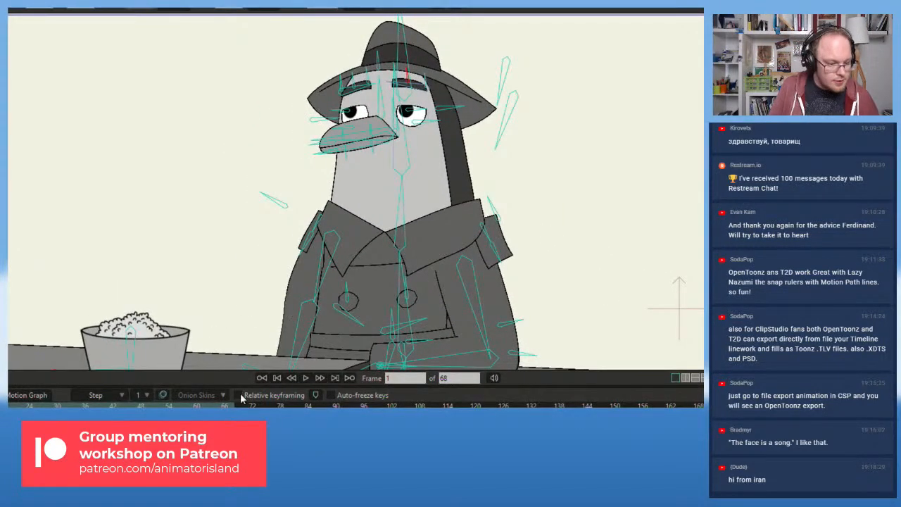
pyautogui.click(306, 378)
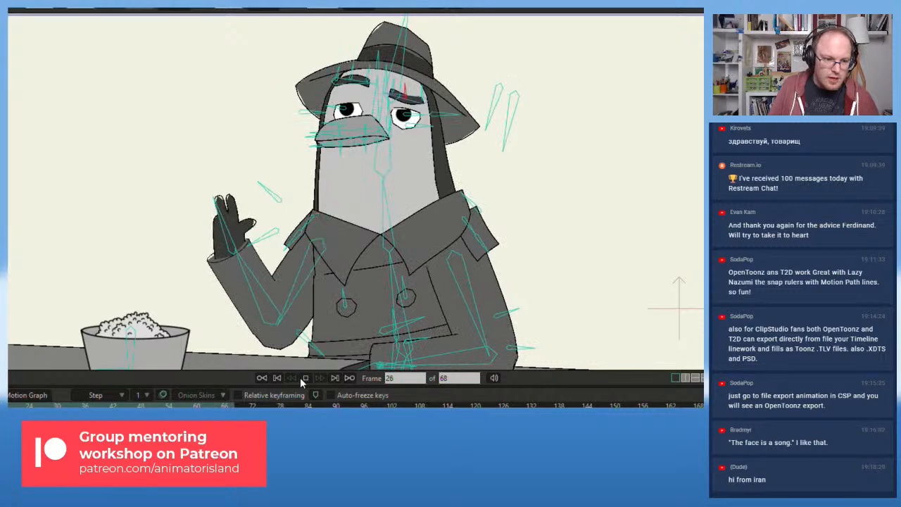
pyautogui.click(305, 378)
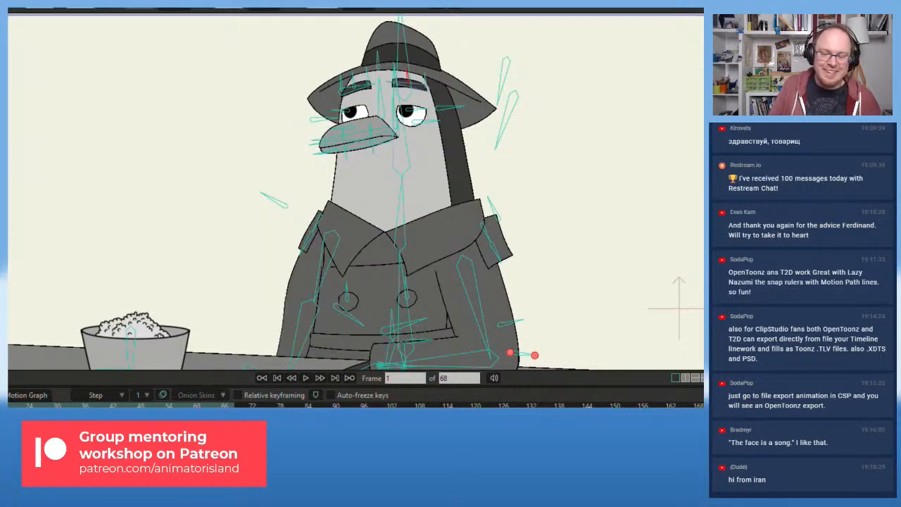
# - Hide the bone overlay and play the shot with the whole character, table and popcorn bowl in view
pyautogui.press('z')
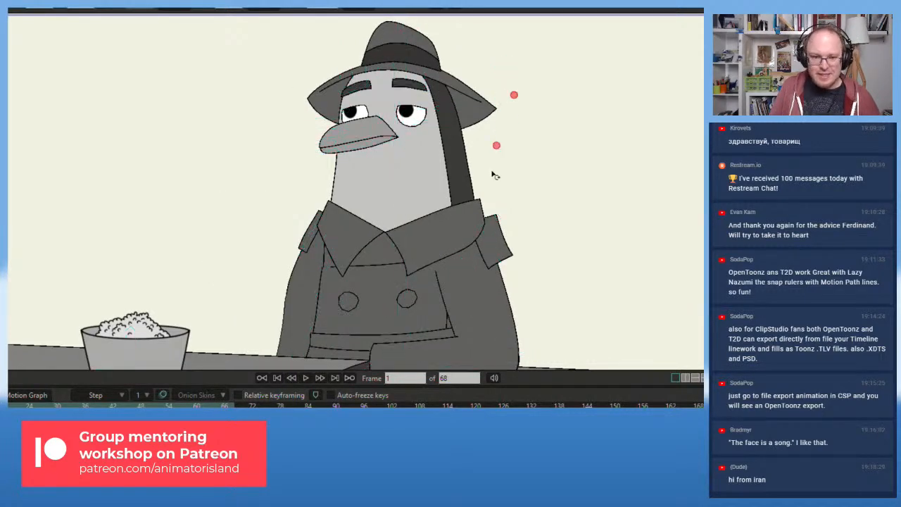
pyautogui.scroll(-2, 493, 175)
pyautogui.moveTo(543, 207); pyautogui.dragTo(539, 187)
pyautogui.scroll(2, 539, 187)
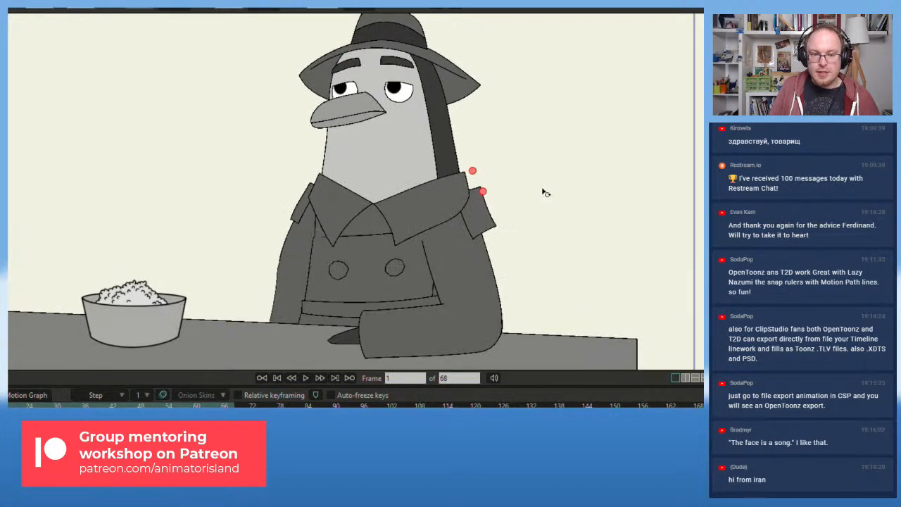
pyautogui.scroll(-1, 578, 208)
pyautogui.scroll(1, 577, 209)
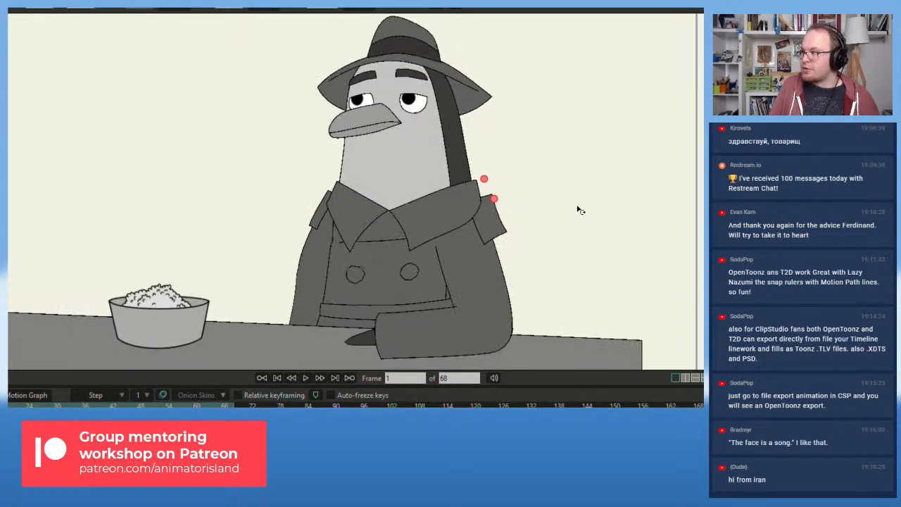
pyautogui.click(308, 379)
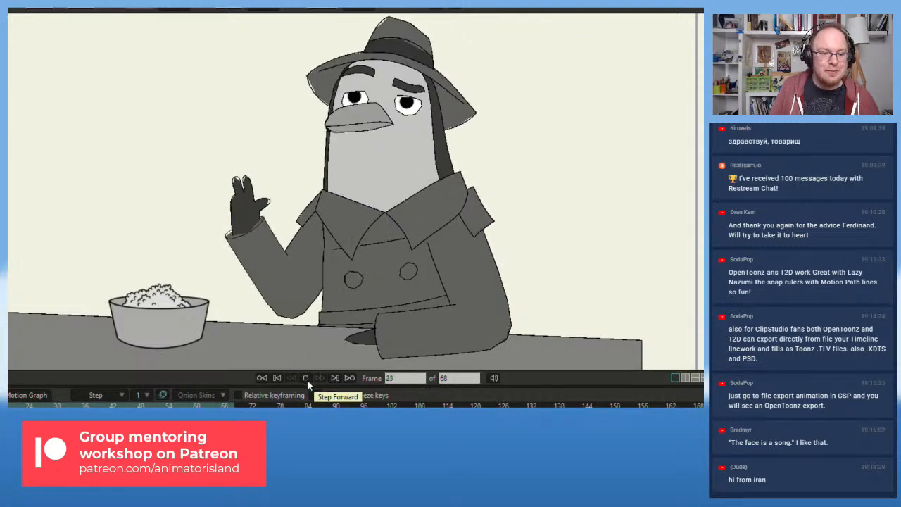
pyautogui.click(307, 379)
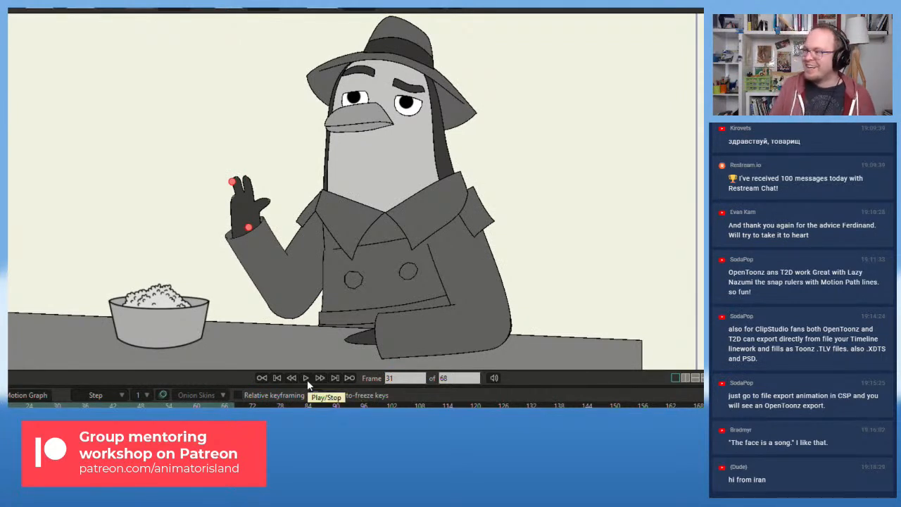
# - Replay the shot from its beginning without the bones to judge how long the raised hand is held
pyautogui.hotkey('shift', 'Left')
pyautogui.hotkey('shift', 'Left')
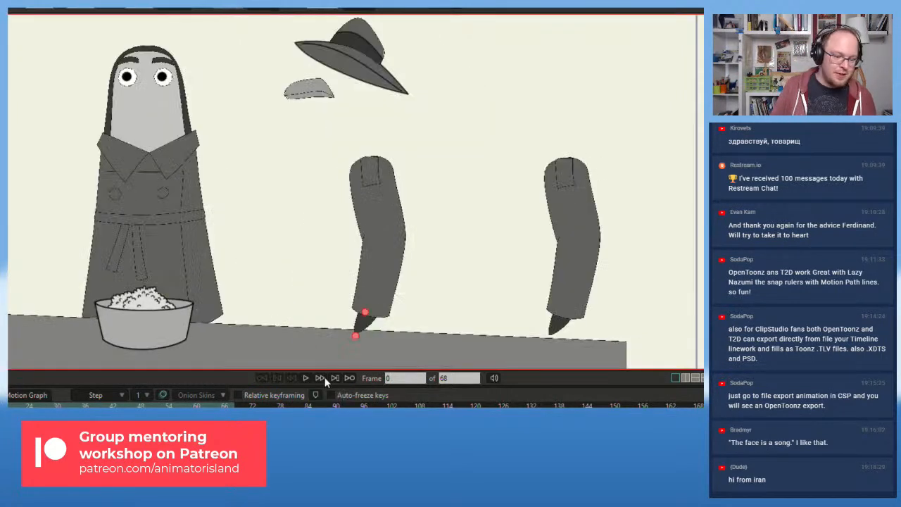
pyautogui.click(308, 379)
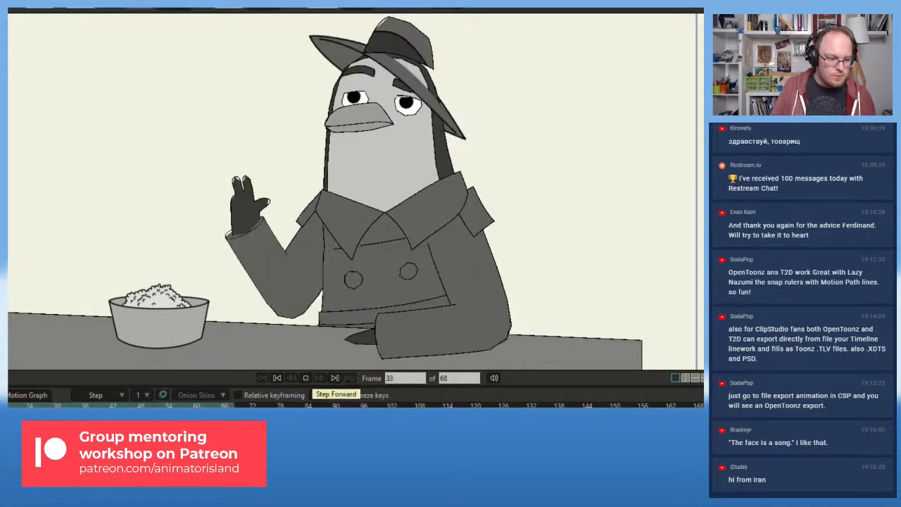
pyautogui.press('space')
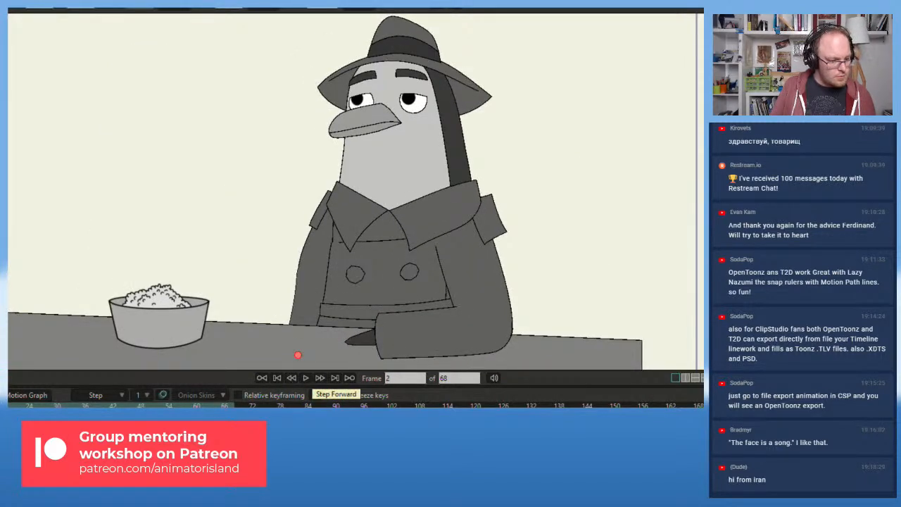
pyautogui.click(307, 378)
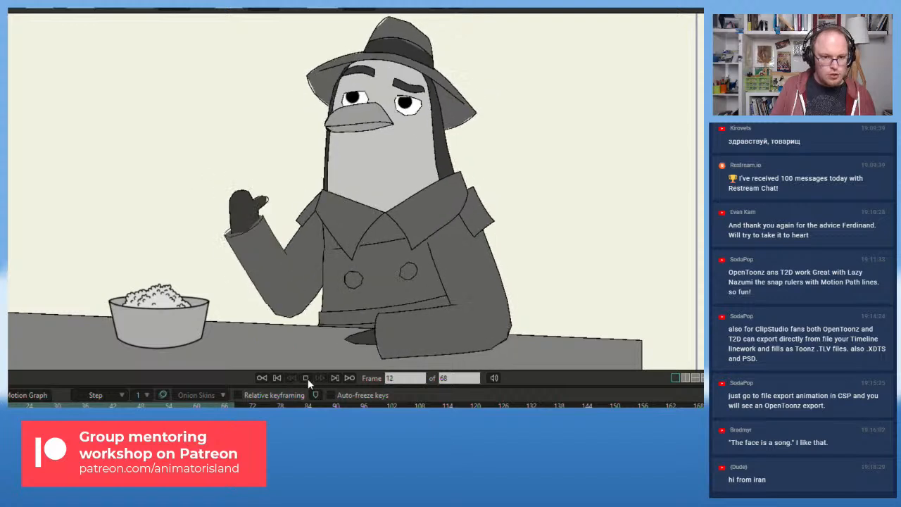
pyautogui.click(308, 379)
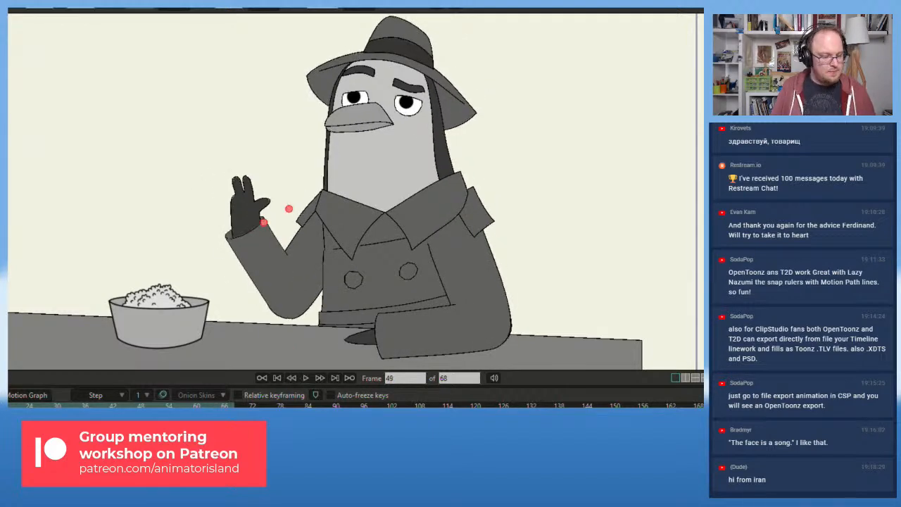
# - Copy the character's resting pose from frame 1 and paste it at frame 55 after the raised-hand hold
pyautogui.moveTo(145, 405); pyautogui.dragTo(1, 406)
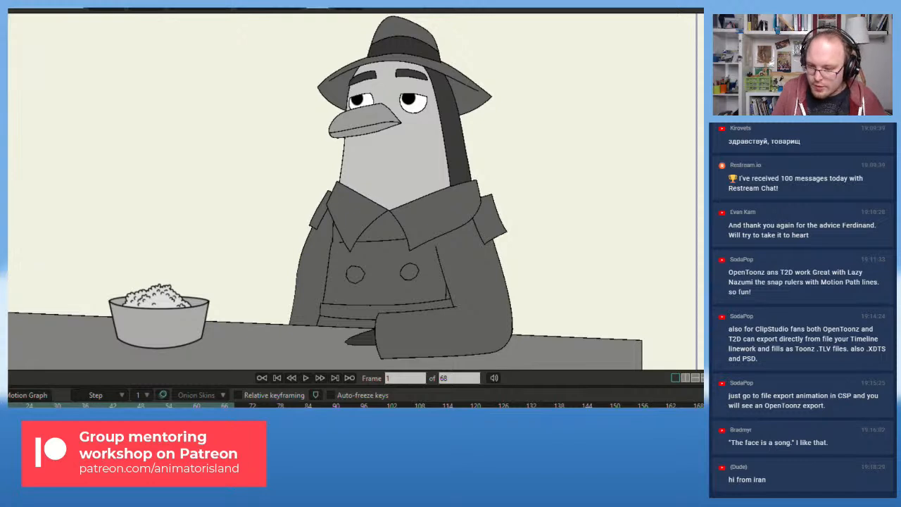
pyautogui.press('t')
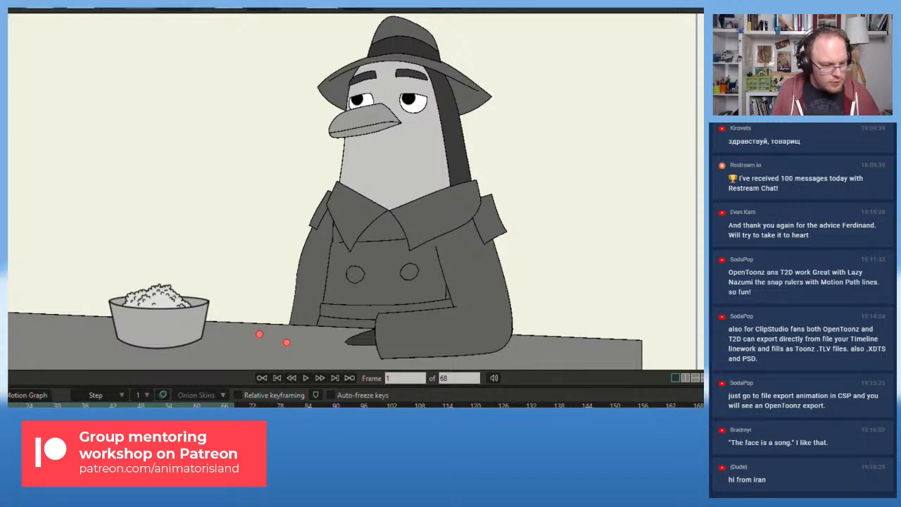
pyautogui.moveTo(95, 406); pyautogui.dragTo(103, 406)
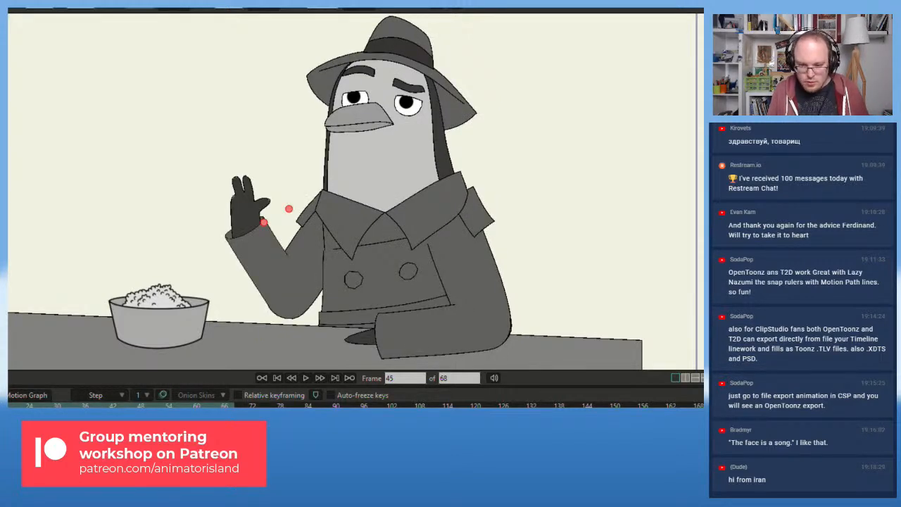
pyautogui.press('Right')
pyautogui.press('Right')
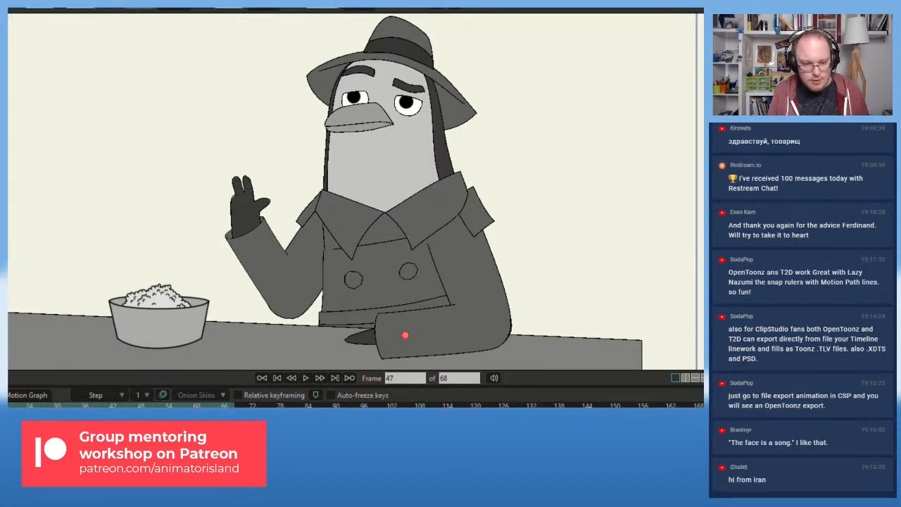
pyautogui.press('Right')
pyautogui.press('Right')
pyautogui.press('Right')
pyautogui.press('Right')
pyautogui.press('Right')
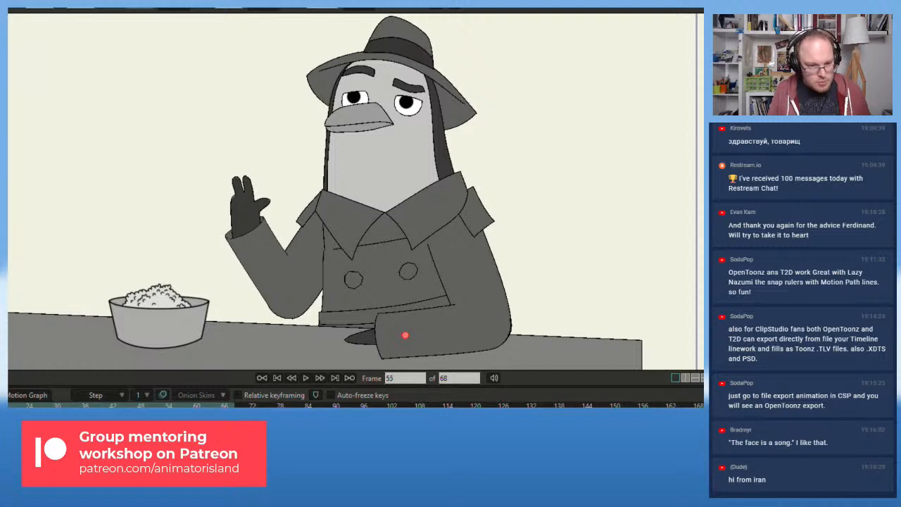
pyautogui.press('space')
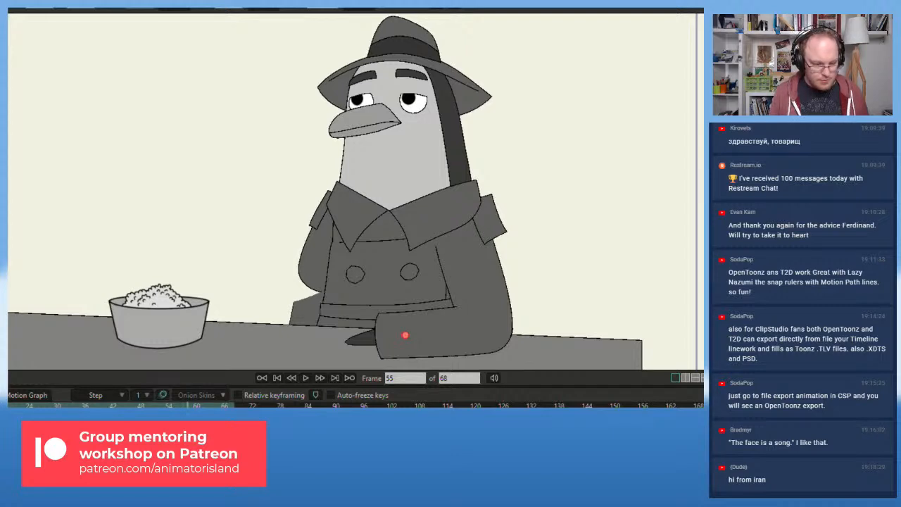
# - Copy the closed-eye pose keys from frame 7 and paste them at frame 53 as an in-between before the resting pose
pyautogui.click(518, 323)
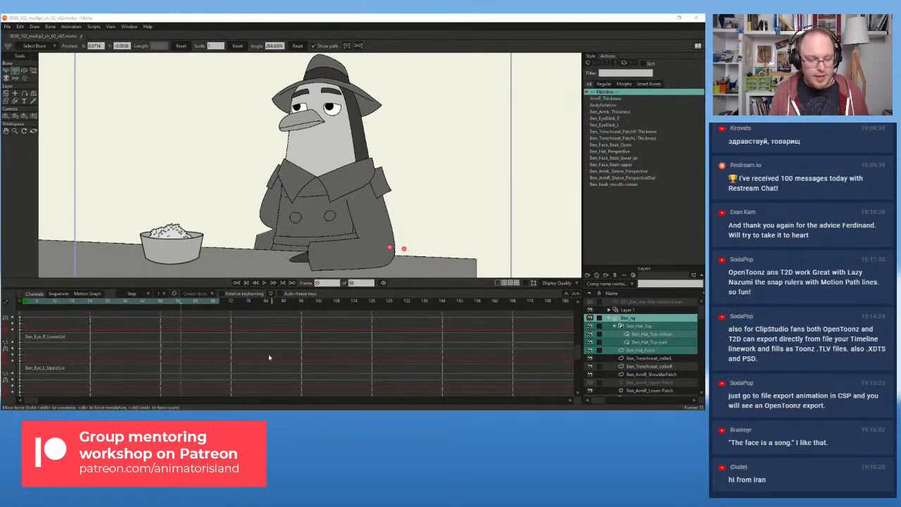
pyautogui.scroll(5, 239, 359)
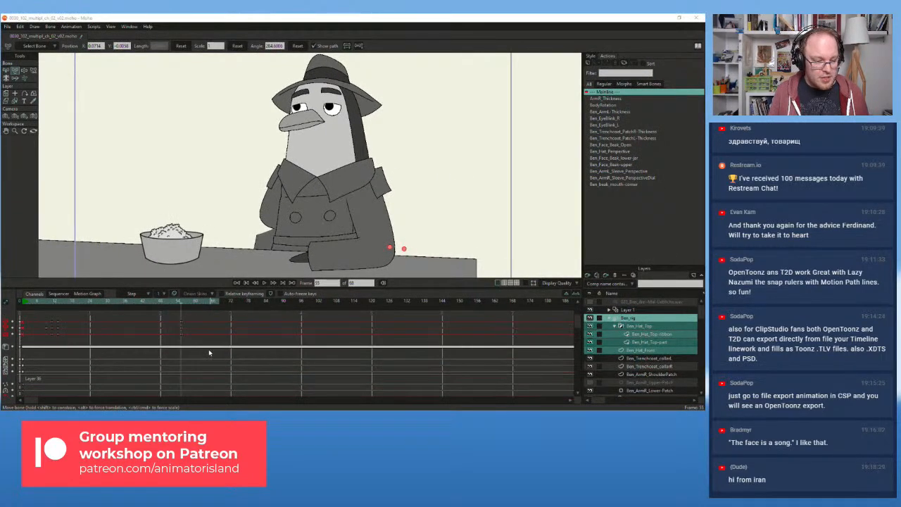
pyautogui.click(189, 322)
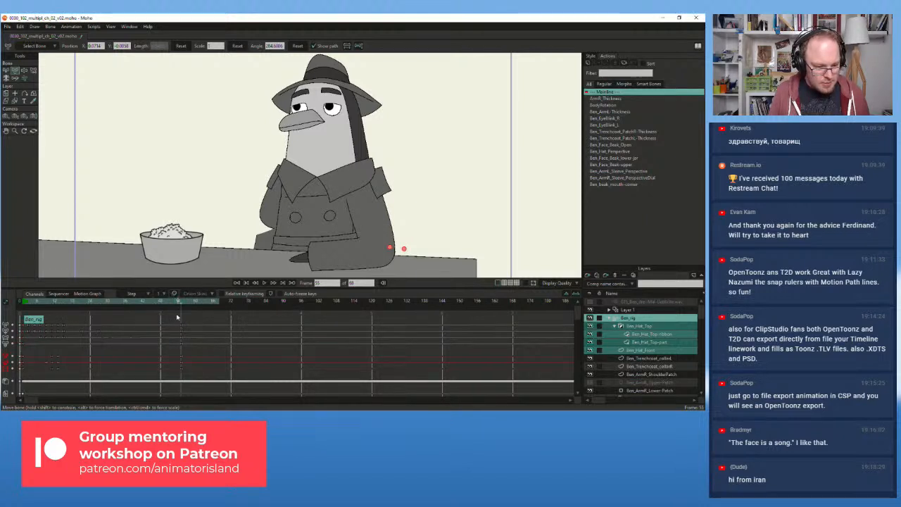
pyautogui.moveTo(177, 317); pyautogui.dragTo(183, 347)
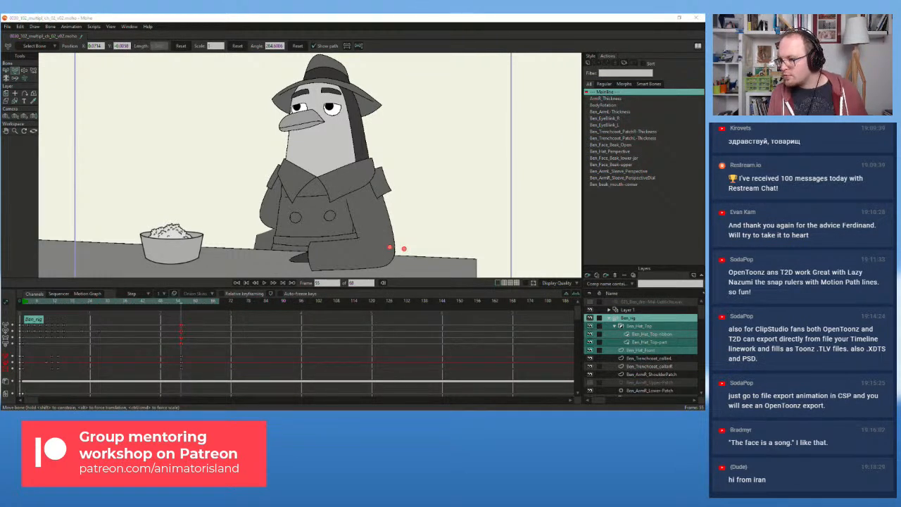
pyautogui.moveTo(173, 299)
pyautogui.mouseDown()
pyautogui.moveTo(182, 301)
pyautogui.moveTo(156, 302)
pyautogui.moveTo(186, 309)
pyautogui.moveTo(157, 311)
pyautogui.moveTo(176, 312)
pyautogui.mouseUp()
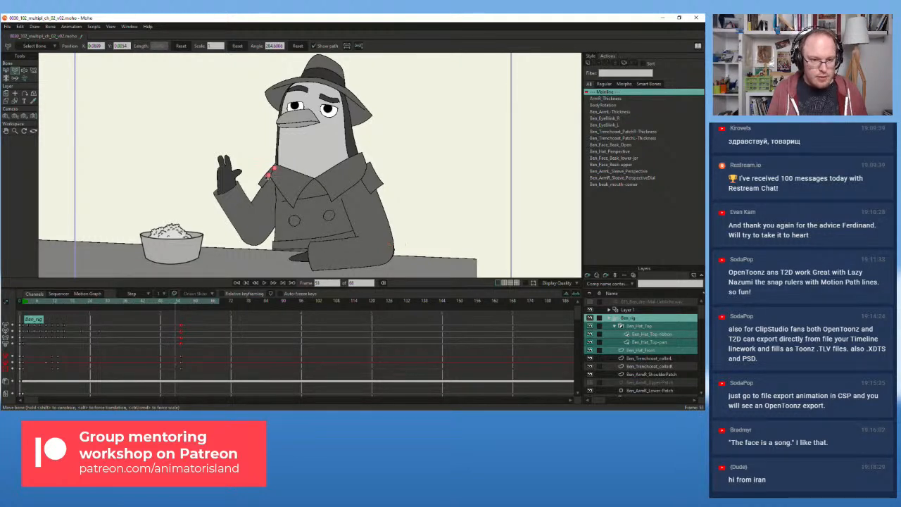
pyautogui.moveTo(178, 307); pyautogui.dragTo(175, 306)
pyautogui.moveTo(26, 307)
pyautogui.mouseDown()
pyautogui.moveTo(51, 306)
pyautogui.moveTo(40, 307)
pyautogui.mouseUp()
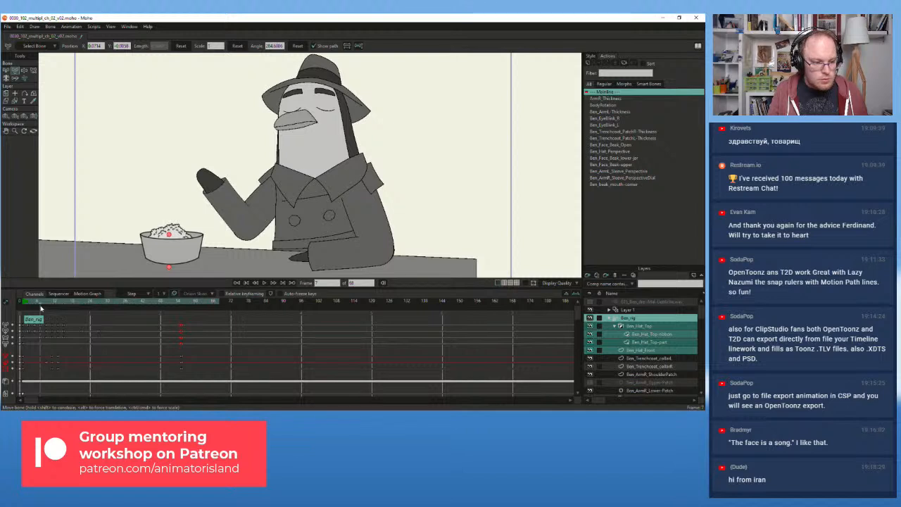
pyautogui.moveTo(44, 342); pyautogui.dragTo(38, 323)
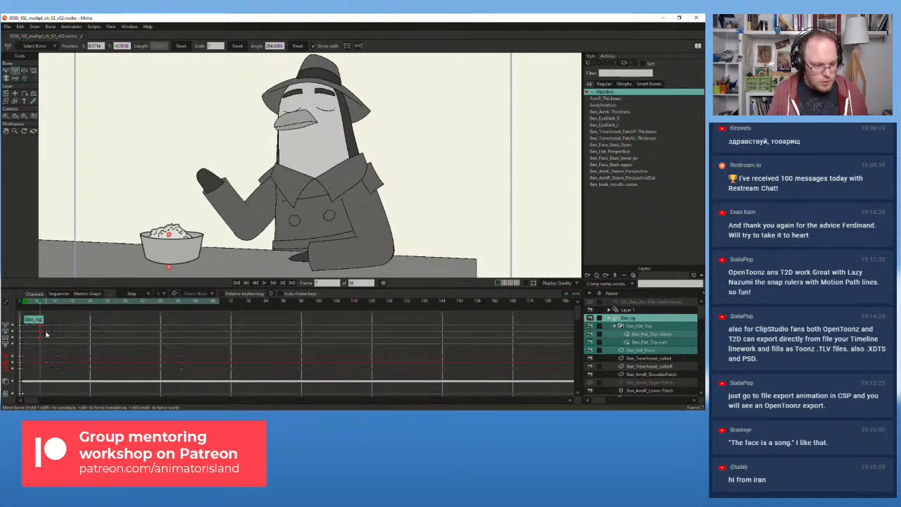
pyautogui.click(178, 304)
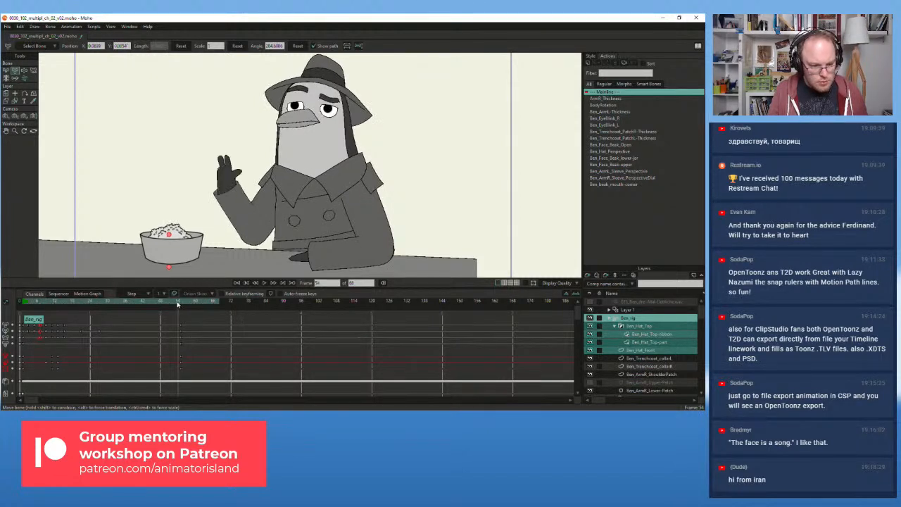
pyautogui.click(176, 305)
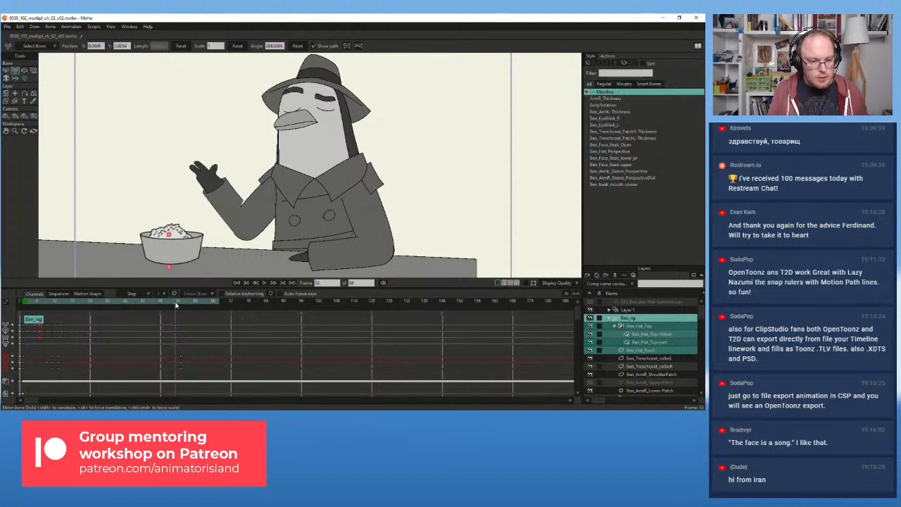
# - Repose the raised arm at frame 53, bending it so the forearm and hand sit lower above the popcorn bowl
pyautogui.moveTo(255, 208)
pyautogui.mouseDown()
pyautogui.moveTo(219, 211)
pyautogui.moveTo(264, 213)
pyautogui.moveTo(213, 213)
pyautogui.moveTo(195, 193)
pyautogui.mouseUp()
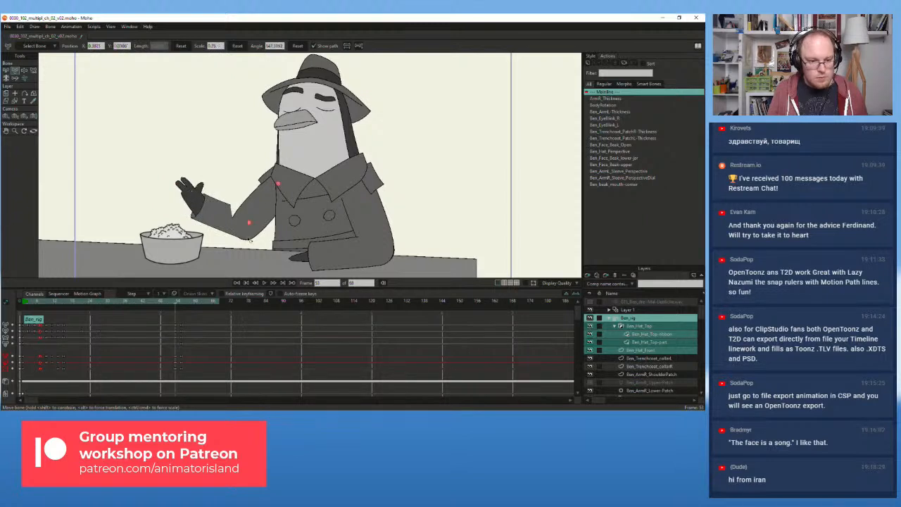
pyautogui.moveTo(175, 304)
pyautogui.mouseDown()
pyautogui.moveTo(190, 304)
pyautogui.moveTo(177, 304)
pyautogui.mouseUp()
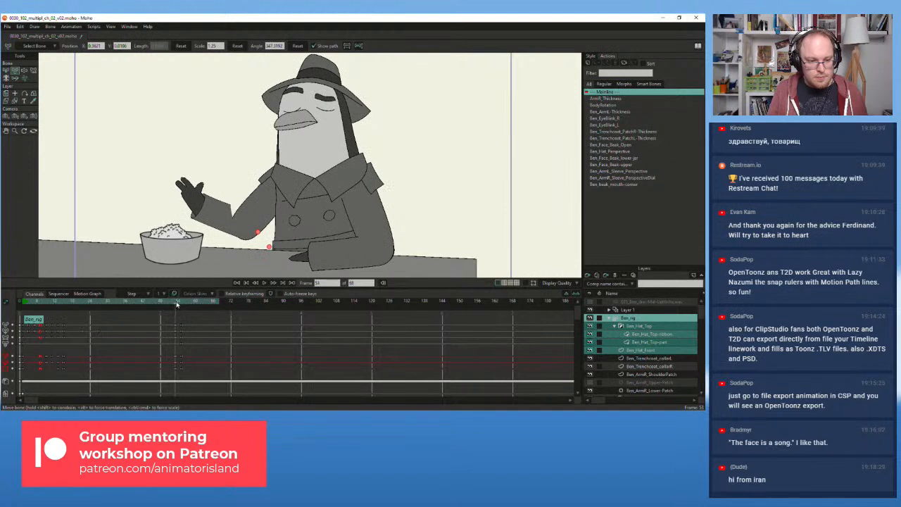
pyautogui.moveTo(192, 201); pyautogui.dragTo(198, 204)
pyautogui.click(260, 206)
pyautogui.moveTo(250, 223); pyautogui.dragTo(219, 188)
pyautogui.moveTo(176, 301)
pyautogui.mouseDown()
pyautogui.moveTo(187, 301)
pyautogui.moveTo(176, 304)
pyautogui.mouseUp()
pyautogui.moveTo(227, 202); pyautogui.dragTo(227, 211)
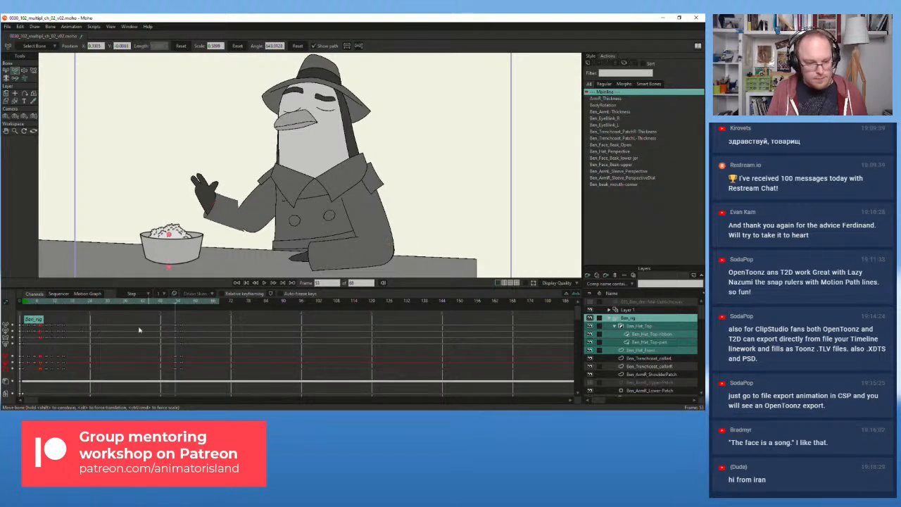
# - Lean the torso bone slightly back from the popcorn bowl at frame 53
pyautogui.moveTo(176, 304)
pyautogui.mouseDown()
pyautogui.moveTo(166, 305)
pyautogui.moveTo(185, 308)
pyautogui.moveTo(174, 310)
pyautogui.mouseUp()
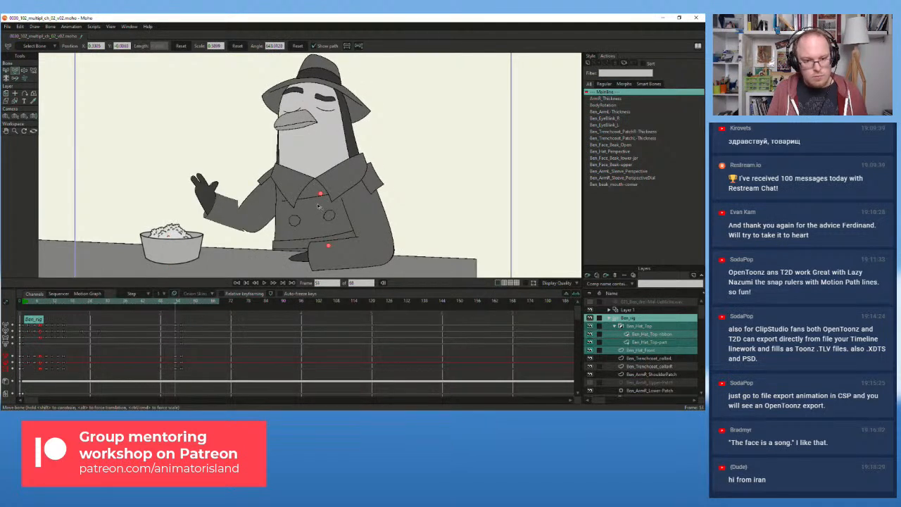
pyautogui.moveTo(318, 204); pyautogui.dragTo(319, 203)
pyautogui.moveTo(176, 302)
pyautogui.mouseDown()
pyautogui.moveTo(188, 307)
pyautogui.moveTo(175, 306)
pyautogui.mouseUp()
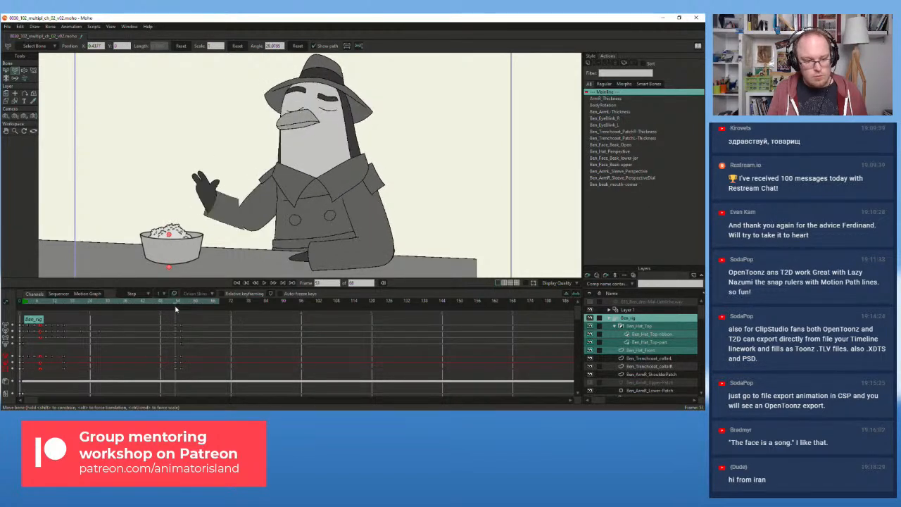
# - Show the bone overlay again and rotate the outer control bone beside the hat slightly at frame 53
pyautogui.click(570, 286)
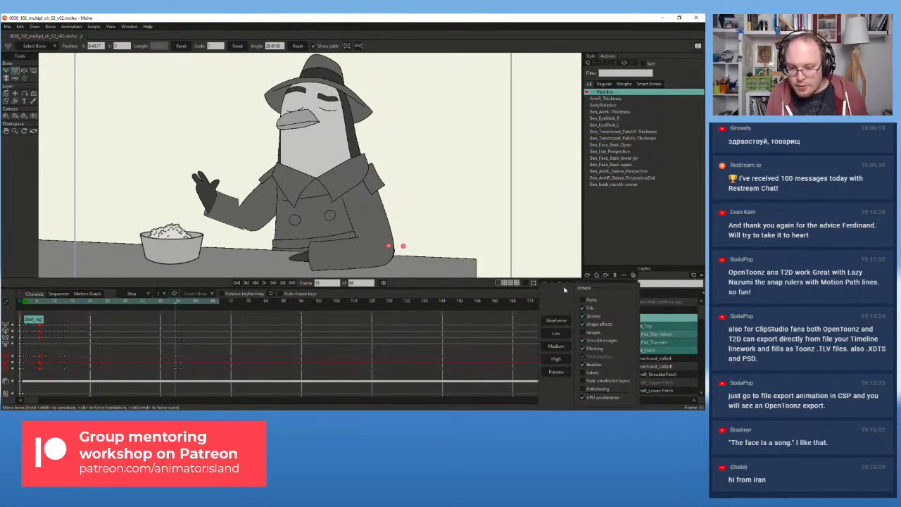
pyautogui.click(558, 361)
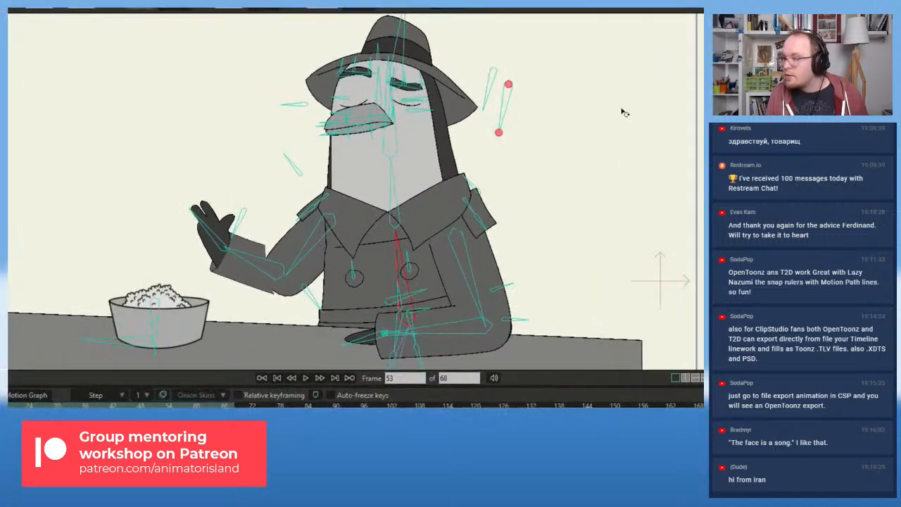
pyautogui.moveTo(507, 104); pyautogui.dragTo(505, 117)
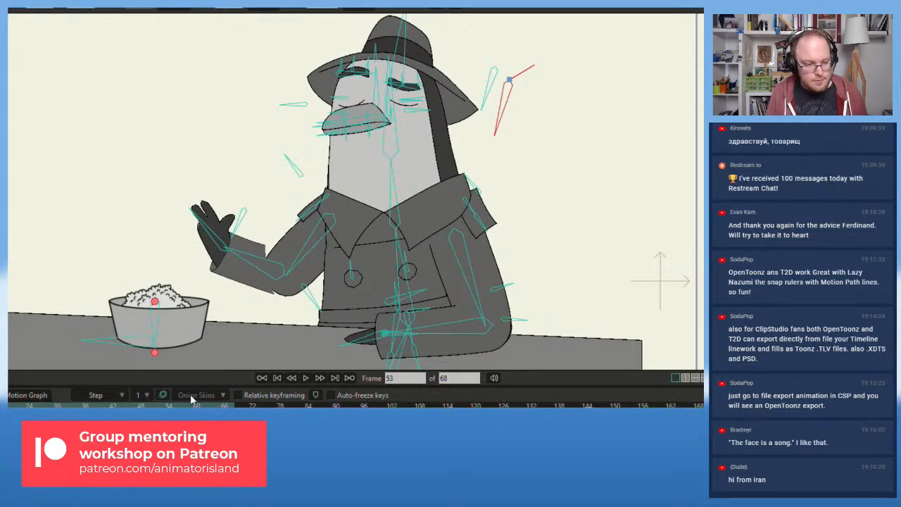
# - Compare the arm with the held pose and adjust the elbow and forearm of the lowering arm at frame 53
pyautogui.moveTo(186, 411); pyautogui.dragTo(155, 411)
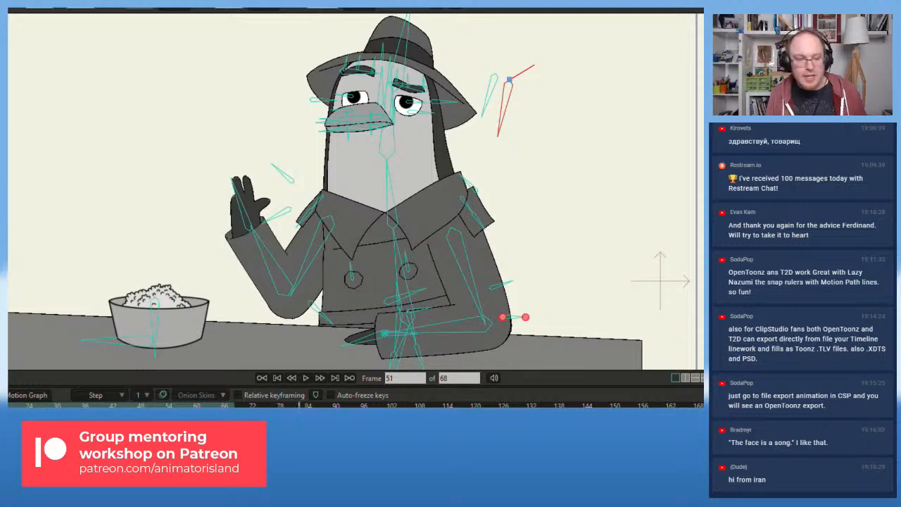
pyautogui.moveTo(161, 406)
pyautogui.mouseDown()
pyautogui.moveTo(145, 406)
pyautogui.moveTo(168, 406)
pyautogui.mouseUp()
pyautogui.click(290, 271)
pyautogui.moveTo(291, 275); pyautogui.dragTo(261, 268)
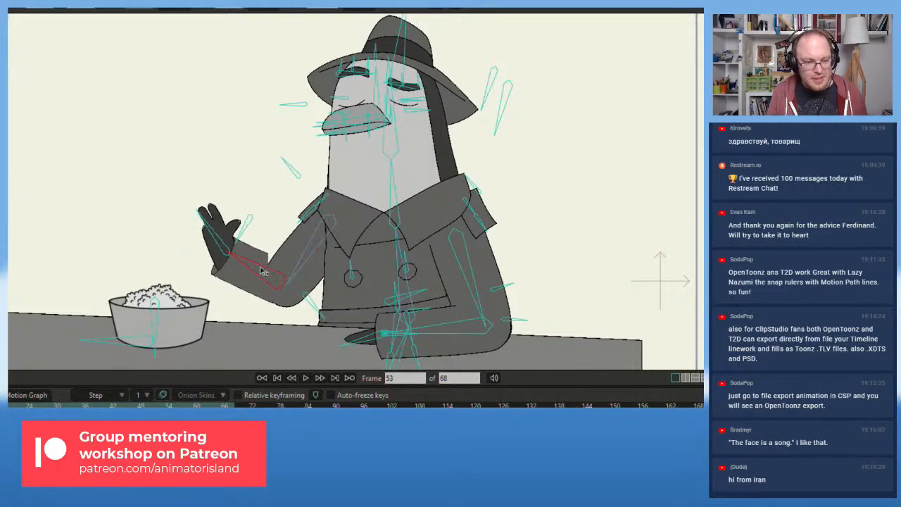
# - Flip back and forth through the frames around 53 to examine the transition from raised hand to resting pose
pyautogui.press('Left')
pyautogui.press('Right')
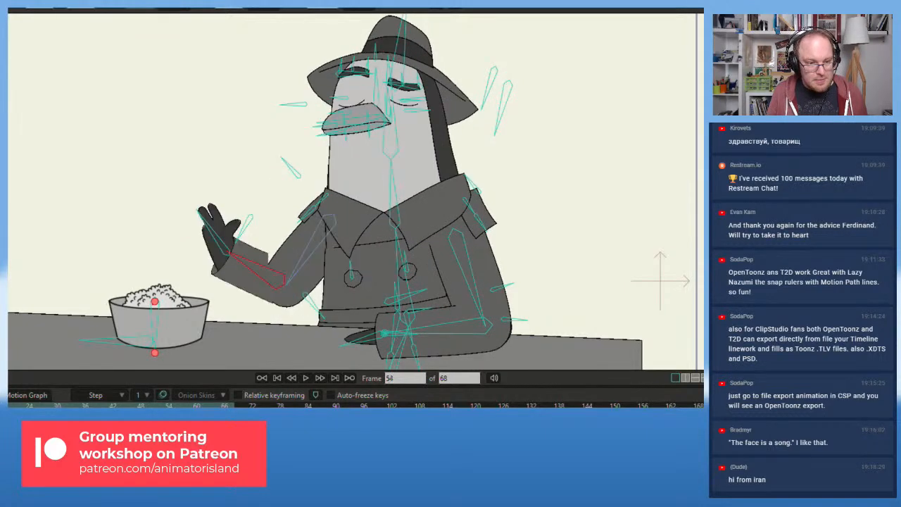
pyautogui.press('Right')
pyautogui.press('Right')
pyautogui.press('Left')
pyautogui.press('Left')
pyautogui.press('Left')
pyautogui.press('Right')
pyautogui.press('Right')
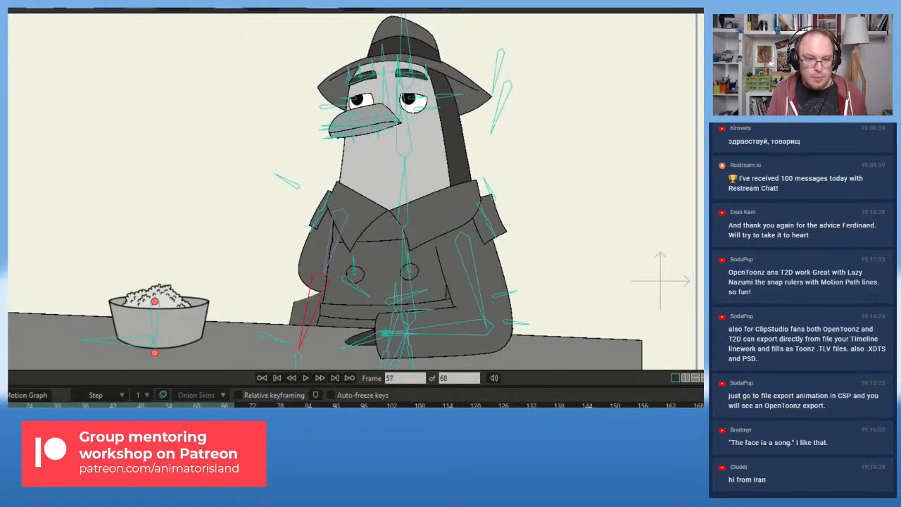
pyautogui.press('Left')
pyautogui.press('Left')
pyautogui.press('Right')
pyautogui.press('Right')
pyautogui.press('Left')
pyautogui.press('Left')
pyautogui.press('Right')
pyautogui.press('Right')
pyautogui.press('Right')
pyautogui.press('Left')
pyautogui.press('Left')
pyautogui.press('Right')
pyautogui.press('Left')
pyautogui.press('Left')
pyautogui.press('Right')
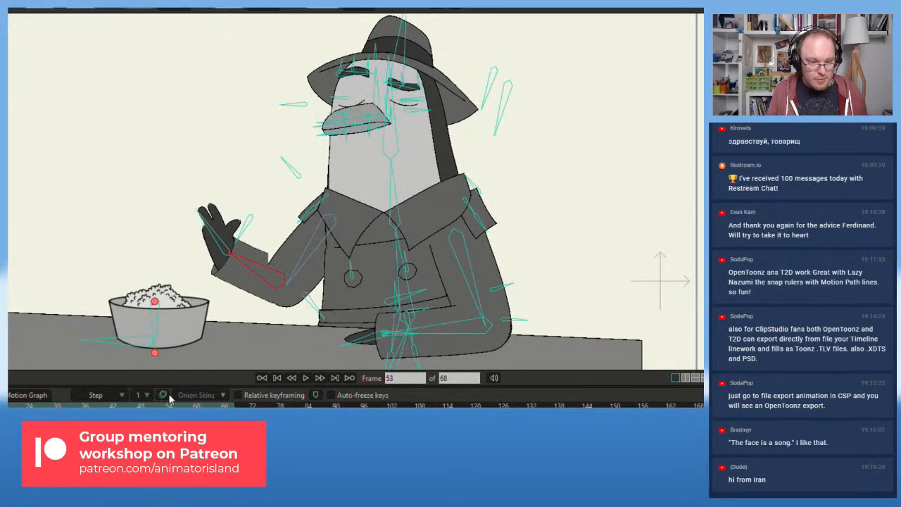
# - Tilt the torso a touch further back at frame 53 and check it against the neighbouring frames
pyautogui.click(400, 252)
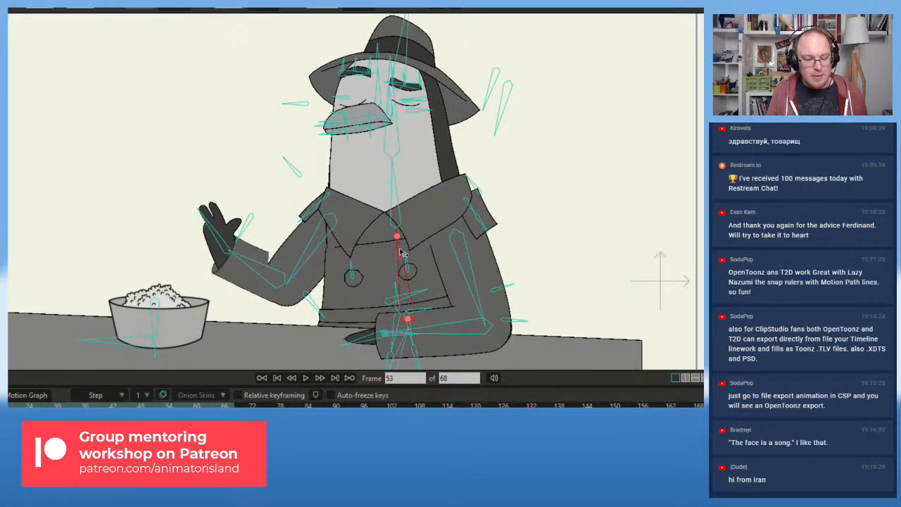
pyautogui.click(154, 301)
pyautogui.press('Left')
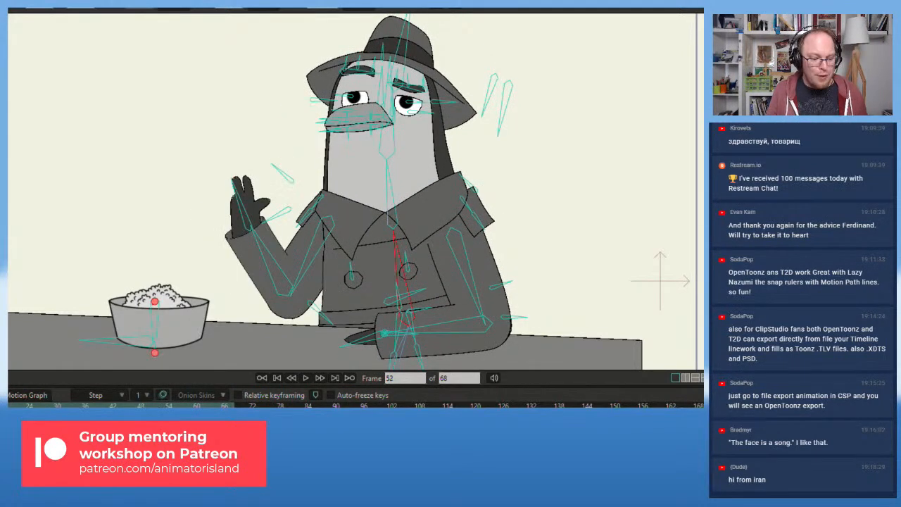
pyautogui.press('Right')
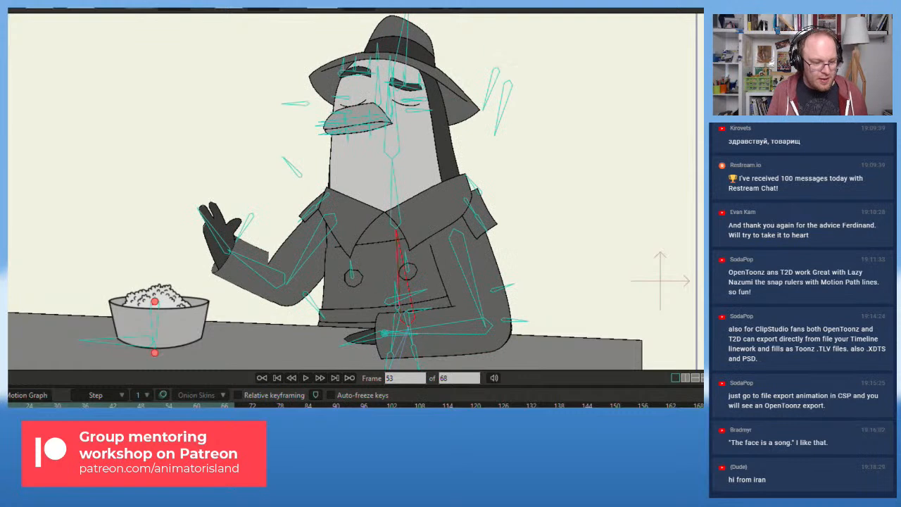
pyautogui.press('Left')
pyautogui.press('Left')
pyautogui.press('Left')
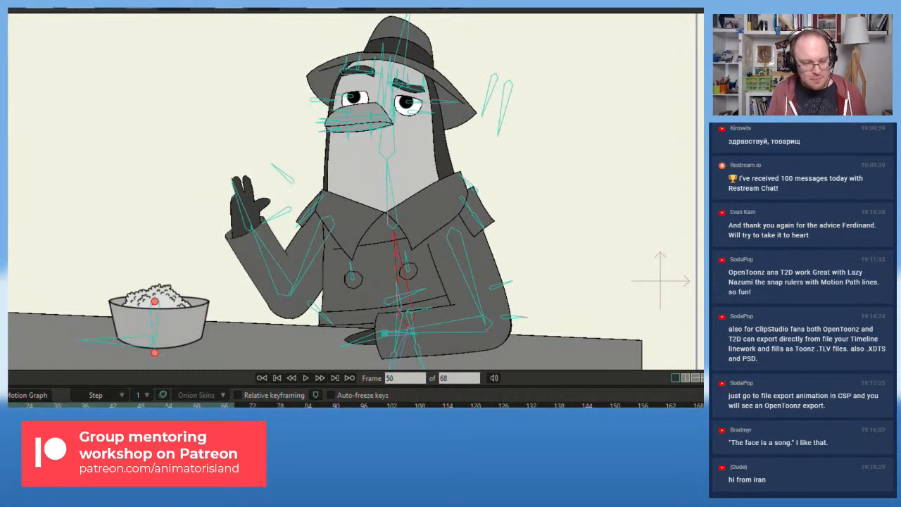
pyautogui.press('Right')
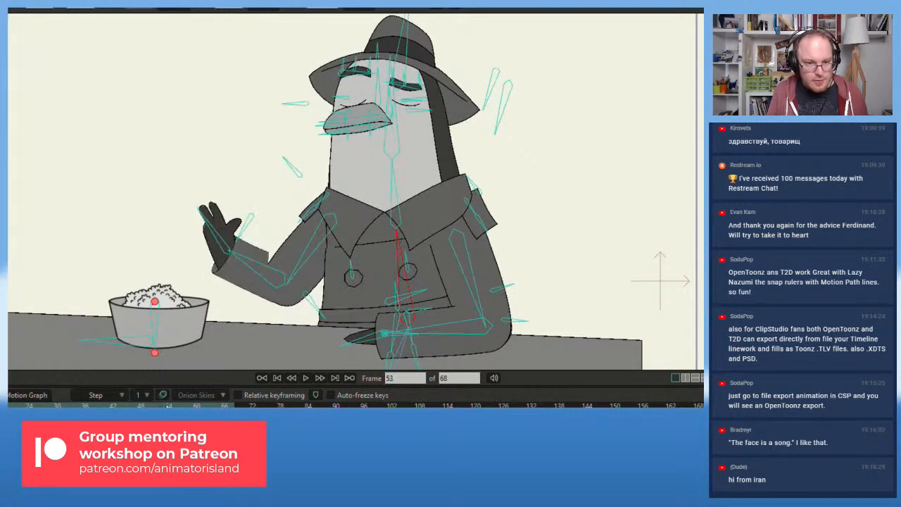
pyautogui.press('Left')
pyautogui.press('Left')
pyautogui.press('Left')
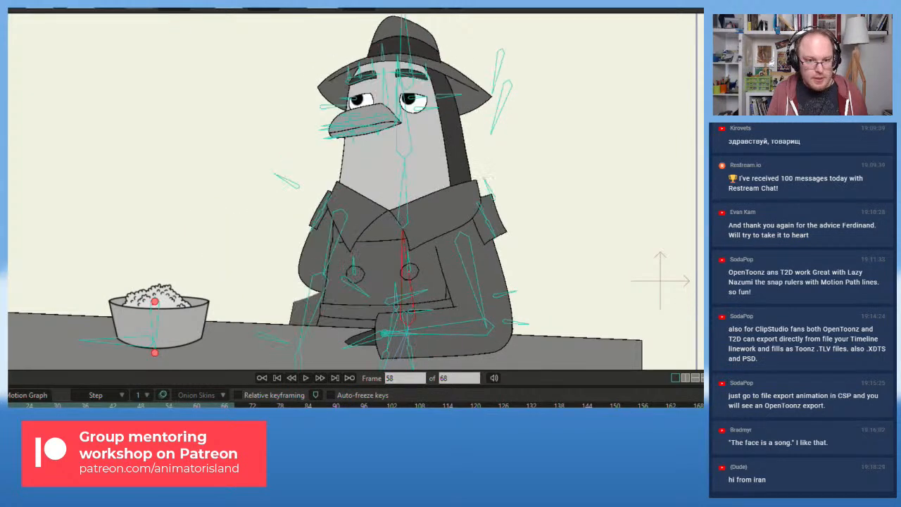
pyautogui.press('Right')
pyautogui.press('Right')
pyautogui.press('Right')
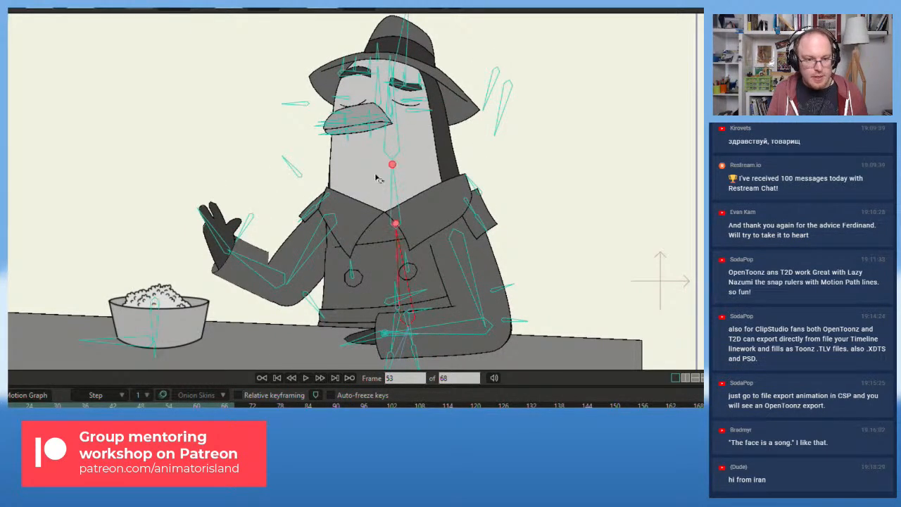
# - Rotate the neck bone at frame 53 to shift the head slightly back and check the surrounding frames
pyautogui.moveTo(395, 190); pyautogui.dragTo(396, 191)
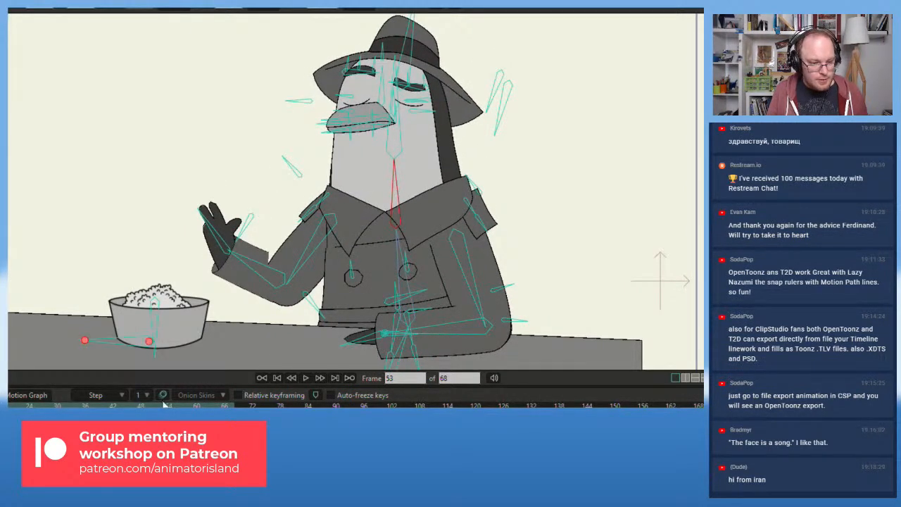
pyautogui.press('Right')
pyautogui.press('Left')
pyautogui.press('Left')
pyautogui.press('Left')
pyautogui.press('Left')
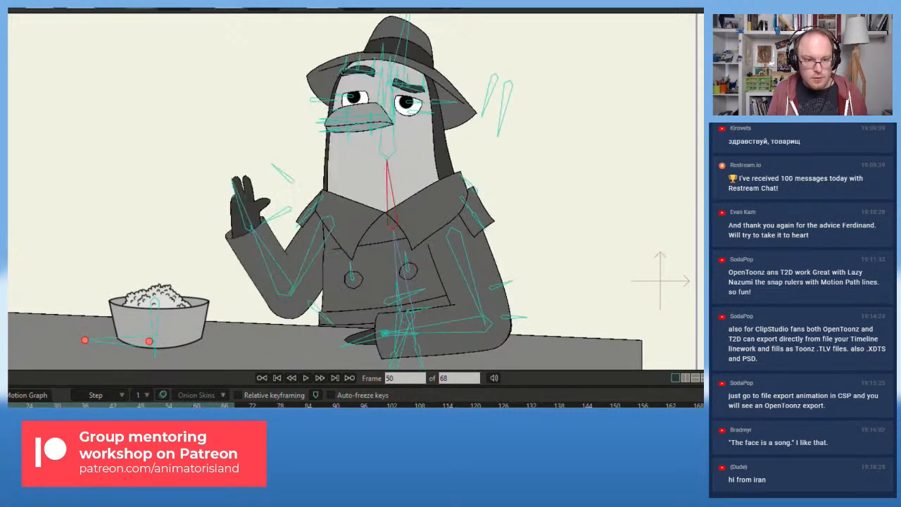
pyautogui.click(404, 140)
pyautogui.press('Right')
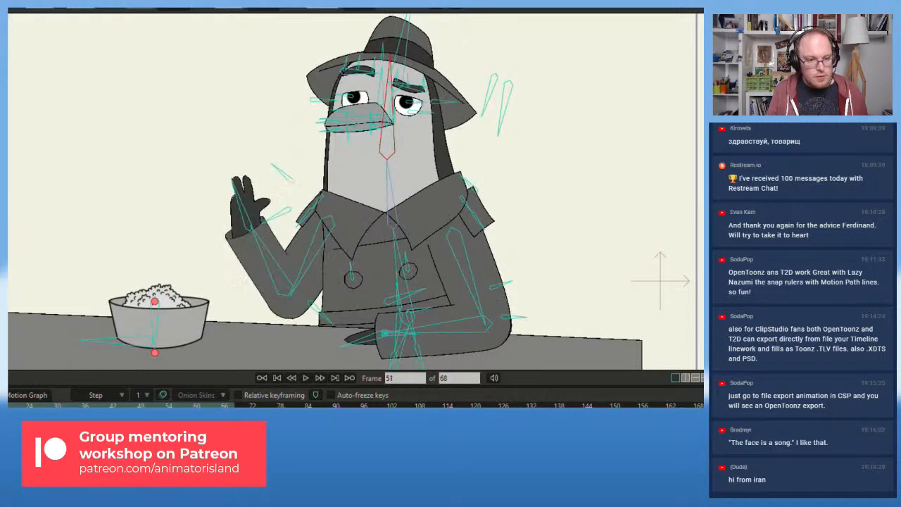
pyautogui.press('Left')
pyautogui.press('Left')
pyautogui.press('Left')
pyautogui.press('Left')
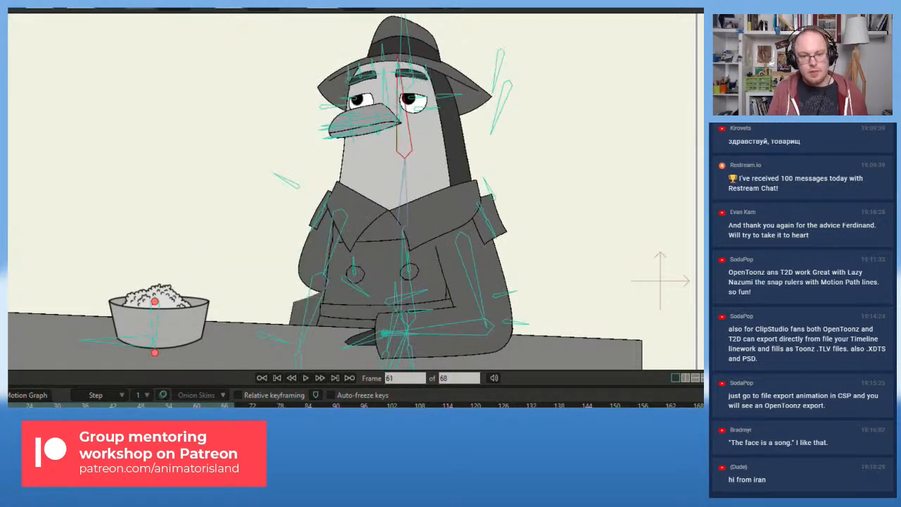
# - Play the shot from its beginning to review the timing of the hand lowering into the resting pose
pyautogui.moveTo(178, 406); pyautogui.dragTo(0, 406)
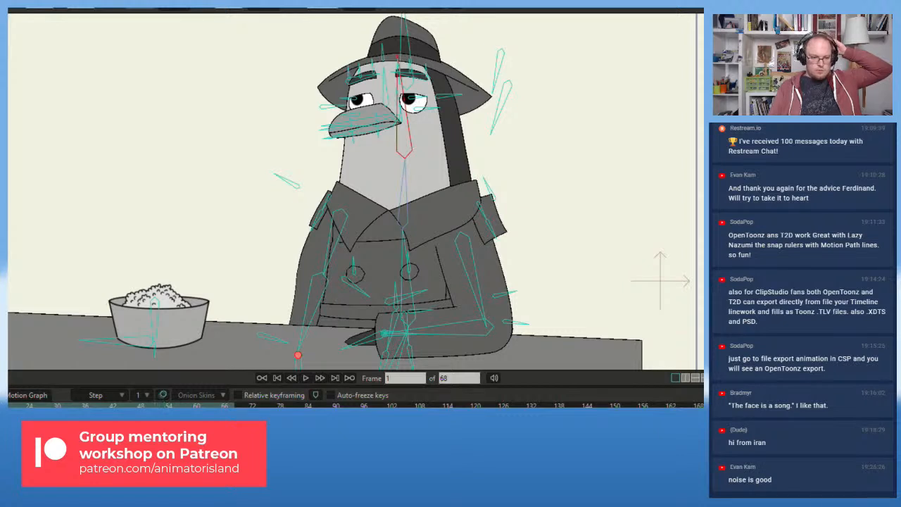
pyautogui.press('Right')
pyautogui.press('Right')
pyautogui.click(305, 378)
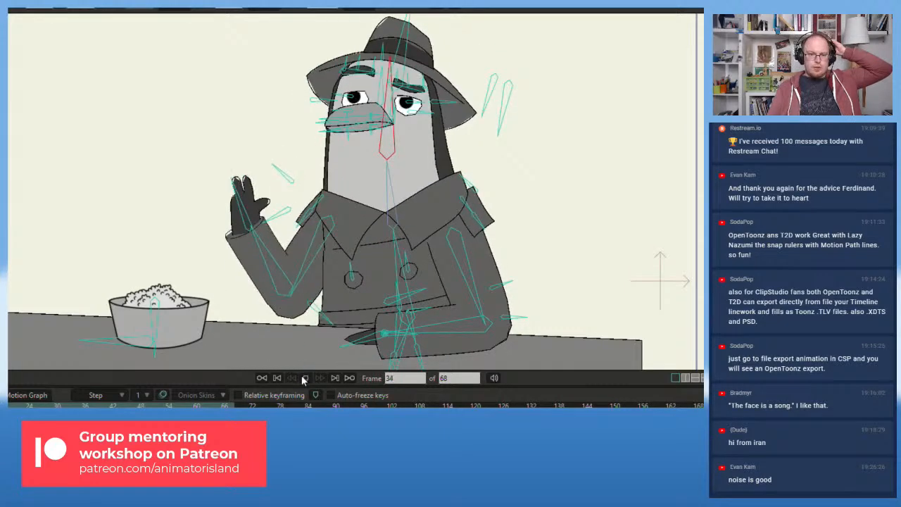
# - Replay the whole shot several times to judge the timing of the hand gesture, and end on the in-between at frame 53
pyautogui.click(305, 378)
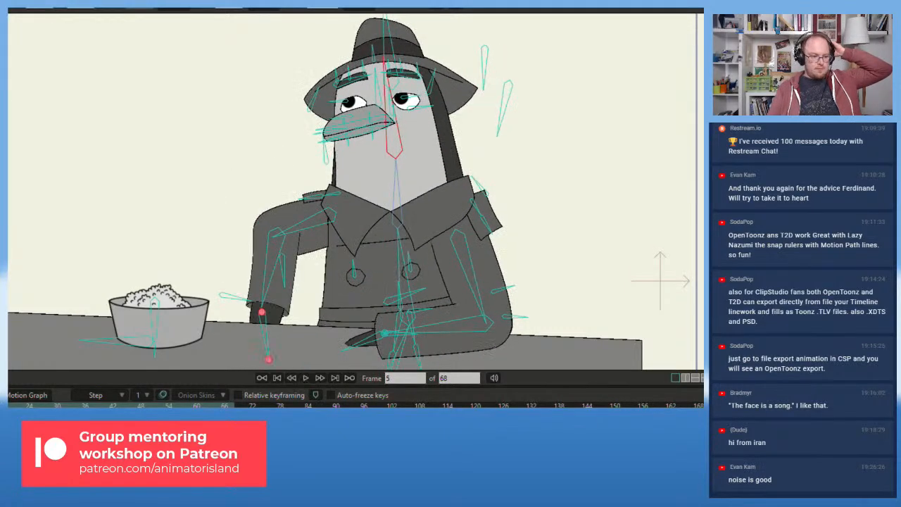
pyautogui.hotkey('shift', 'Left')
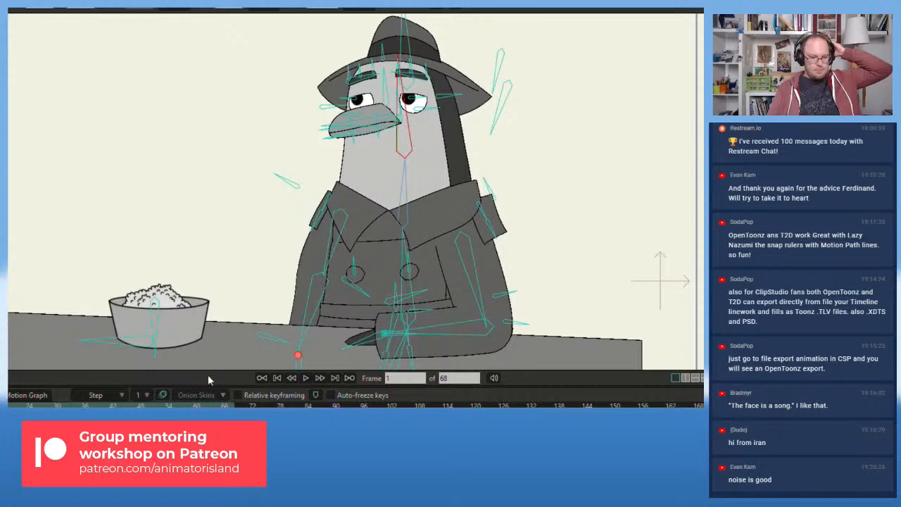
pyautogui.click(308, 379)
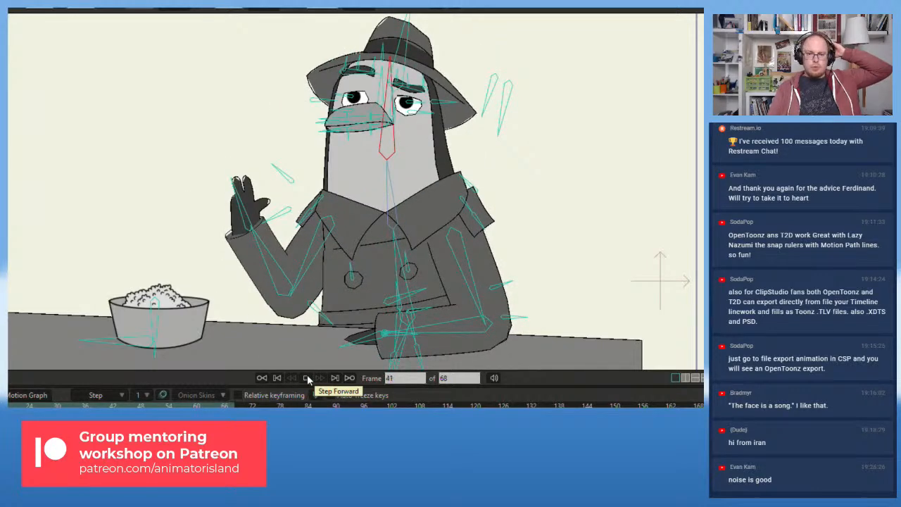
pyautogui.click(307, 379)
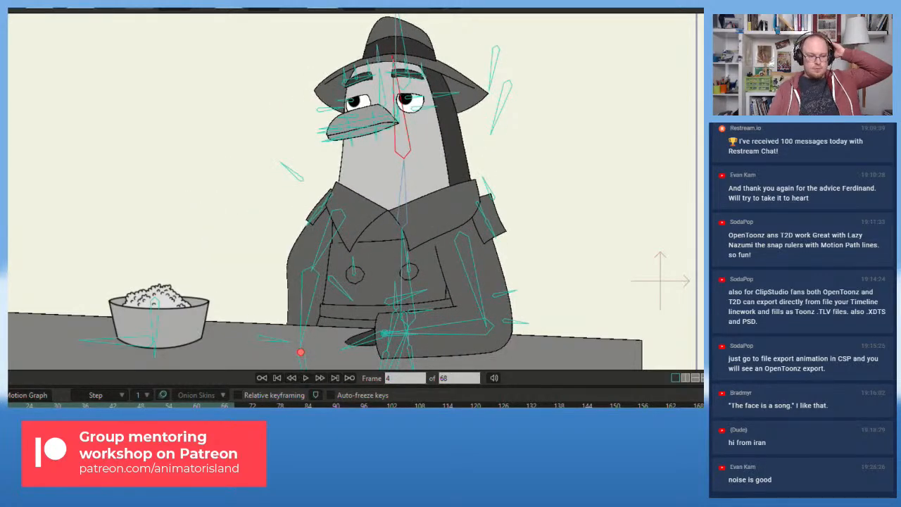
pyautogui.click(306, 379)
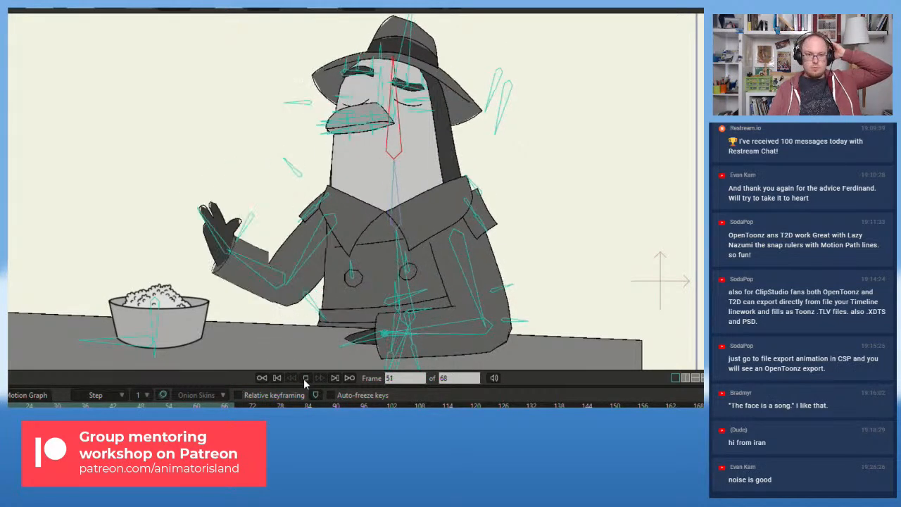
pyautogui.click(306, 378)
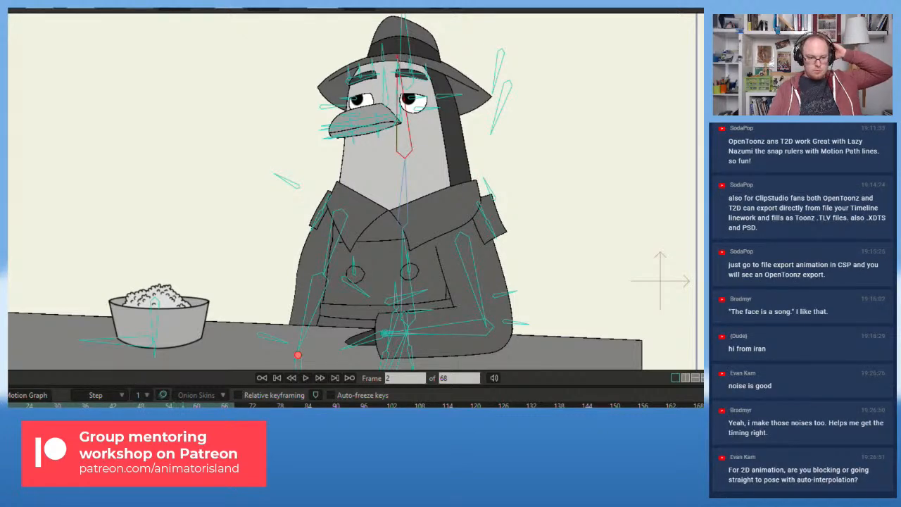
pyautogui.click(166, 405)
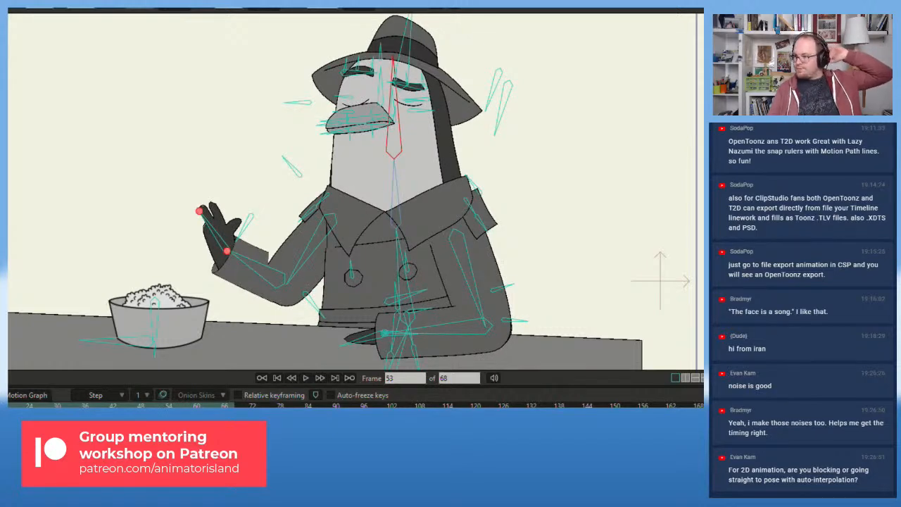
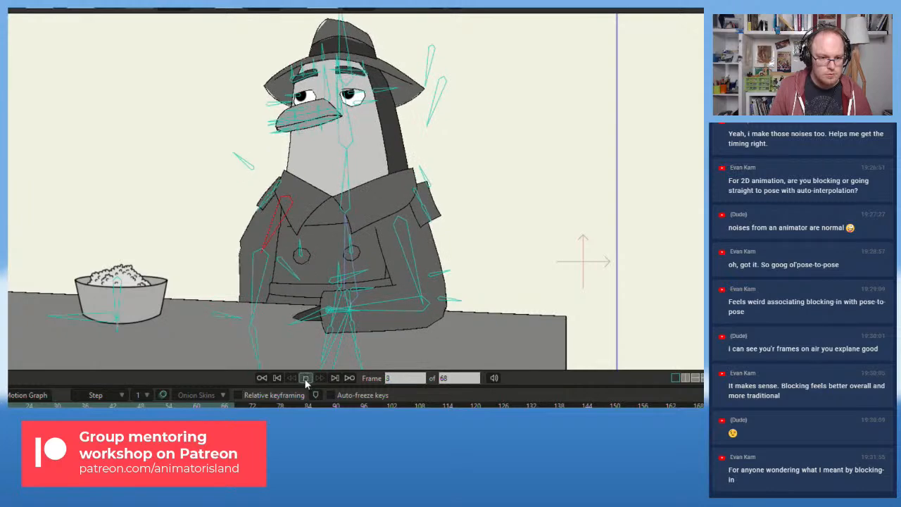
# - Run through the shot from frame 3 and replay it to check how the arm moves into the raised-hand pose
pyautogui.press('Right')
pyautogui.press('Right')
pyautogui.press('Right')
pyautogui.press('Right')
pyautogui.press('Right')
pyautogui.press('Right')
pyautogui.press('Right')
pyautogui.press('Right')
pyautogui.press('Right')
pyautogui.press('Right')
pyautogui.press('Right')
pyautogui.press('Right')
pyautogui.press('Right')
pyautogui.press('Right')
pyautogui.press('Right')
pyautogui.press('Right')
pyautogui.press('Right')
pyautogui.press('Right')
pyautogui.press('Right')
pyautogui.press('Right')
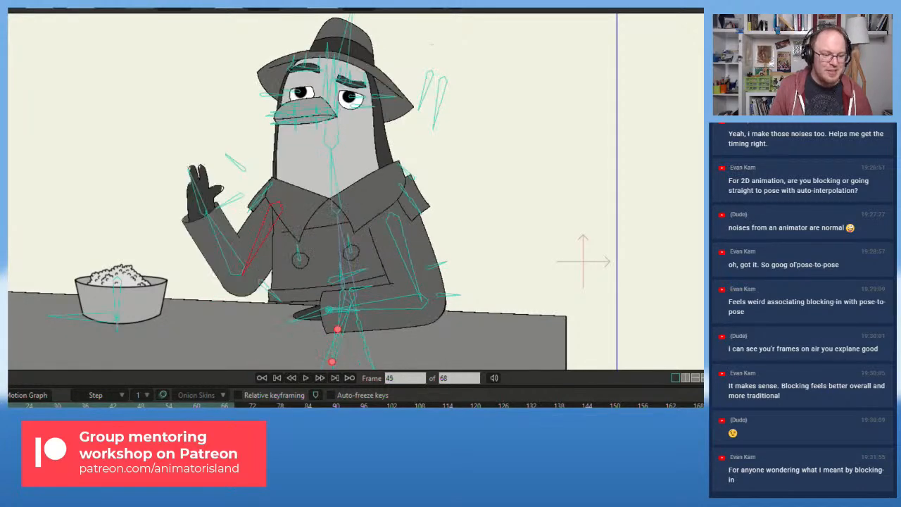
pyautogui.click(307, 378)
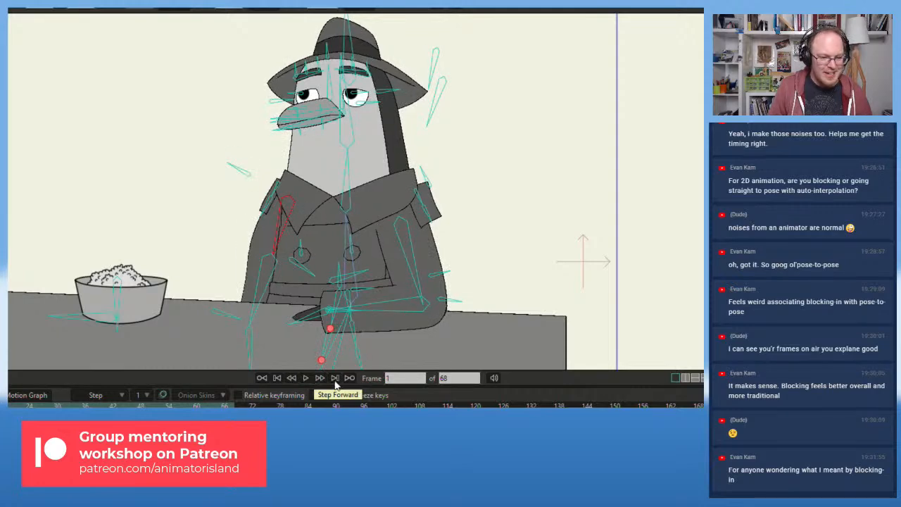
pyautogui.click(306, 378)
pyautogui.click(306, 379)
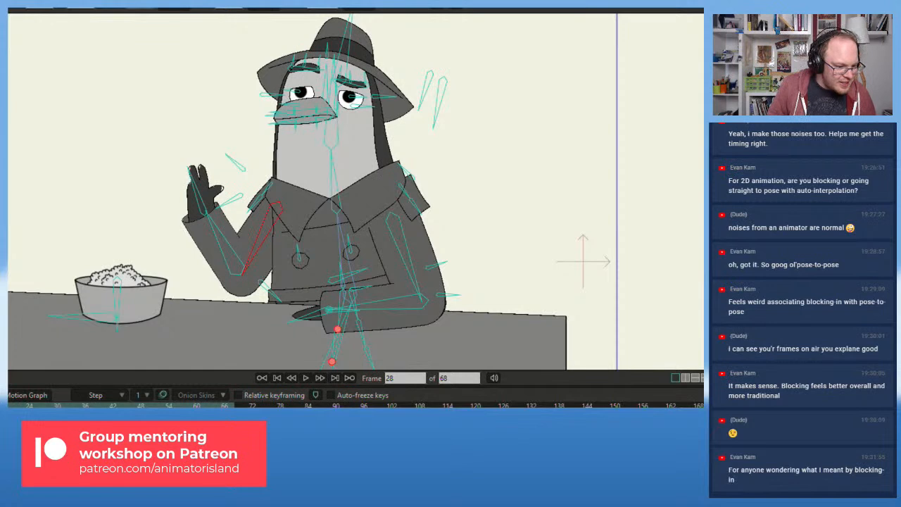
# - Return to the opening frames and replay the first half of the shot to examine the arm raise and blink
pyautogui.hotkey('alt', 'Left')
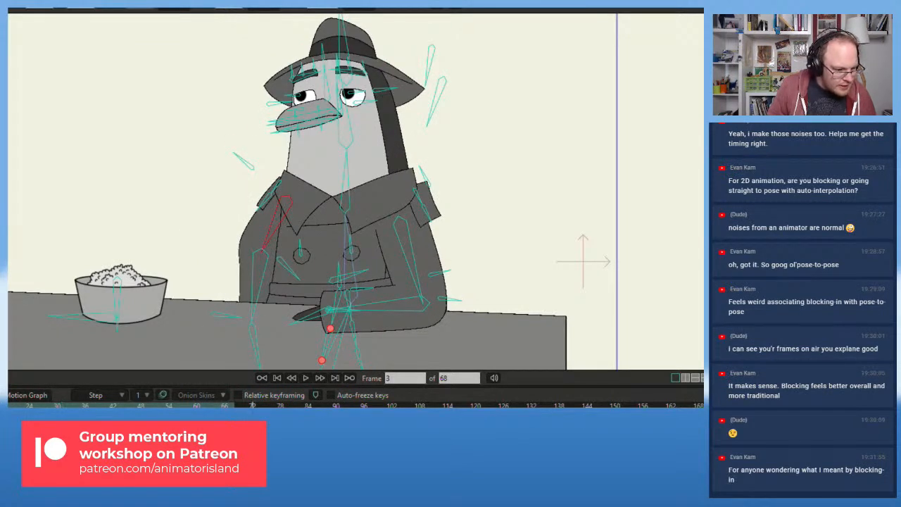
pyautogui.hotkey('ctrl', 'z')
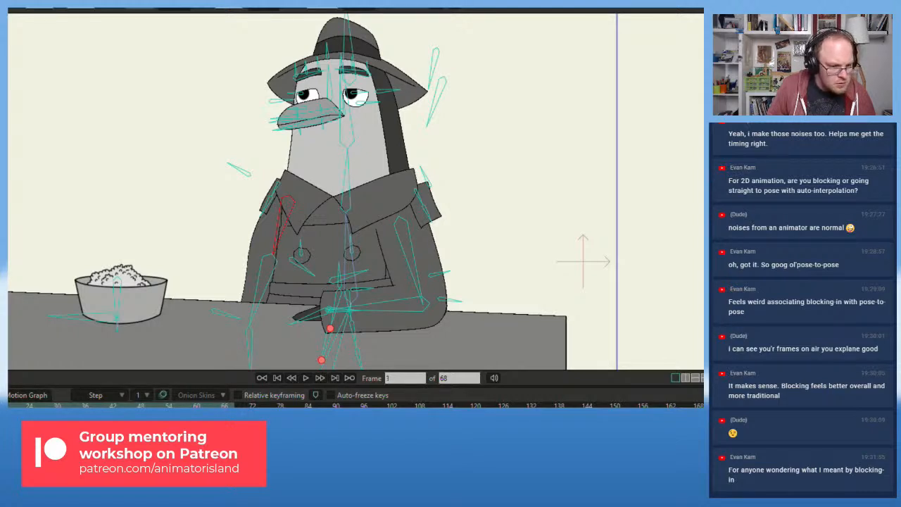
pyautogui.click(306, 378)
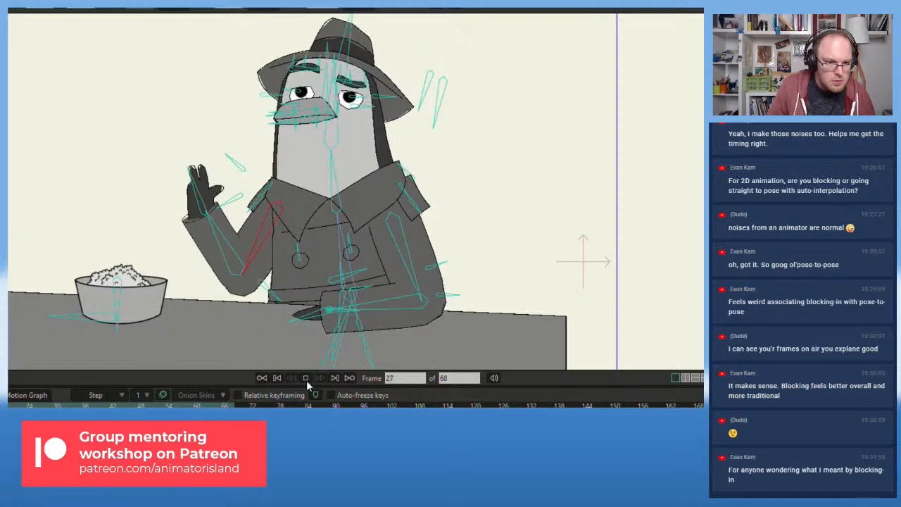
pyautogui.click(306, 380)
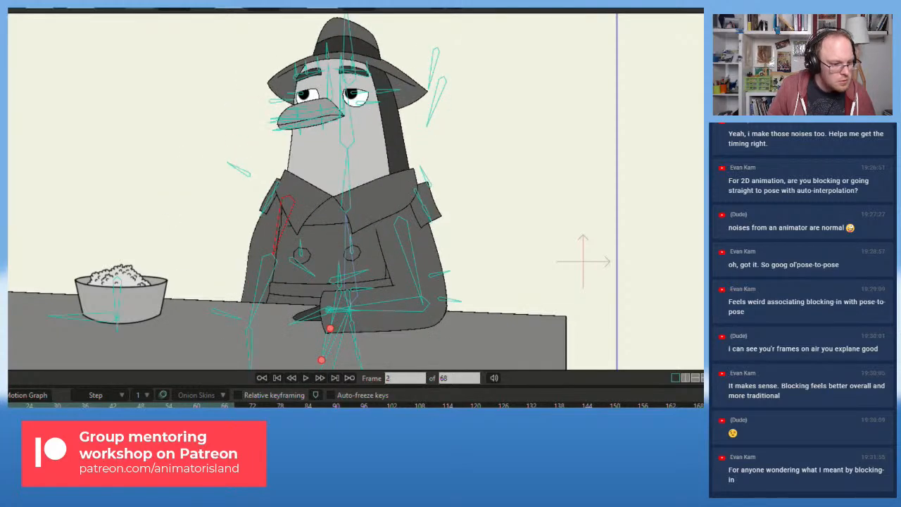
pyautogui.click(307, 378)
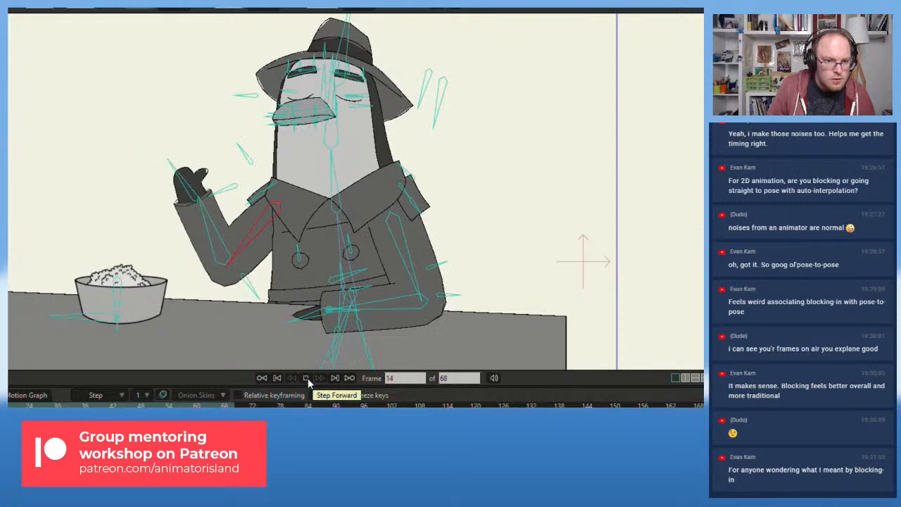
pyautogui.click(306, 378)
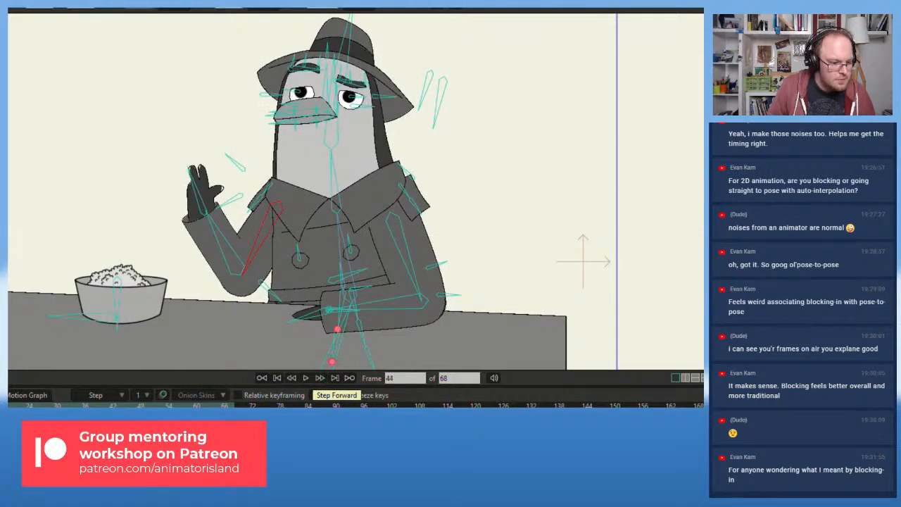
pyautogui.click(306, 379)
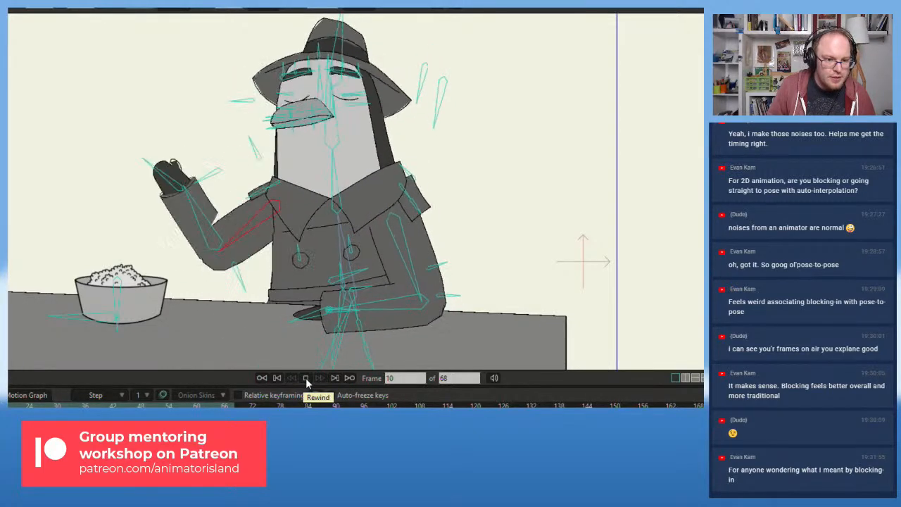
pyautogui.click(306, 379)
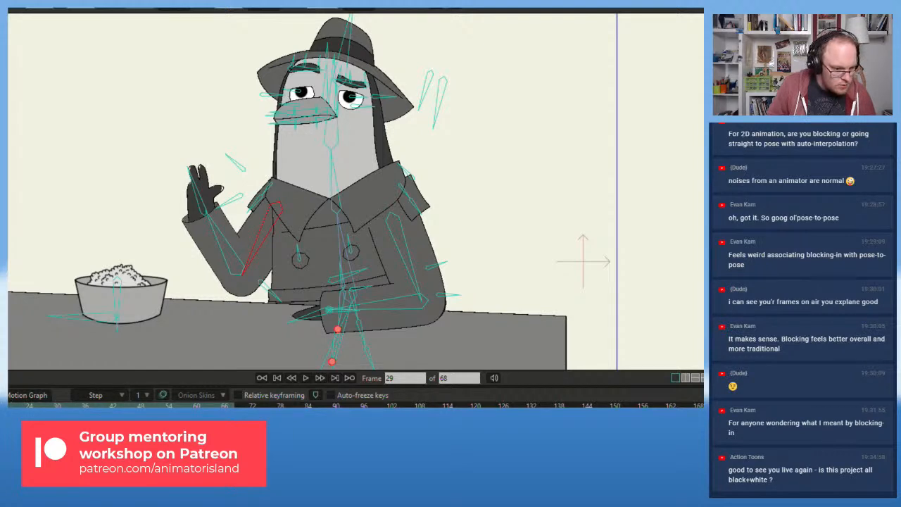
# - Go to frame 9, select the raised arm's elbow patch layer and reshape its lower points around the bent elbow
pyautogui.hotkey('alt', 'Left')
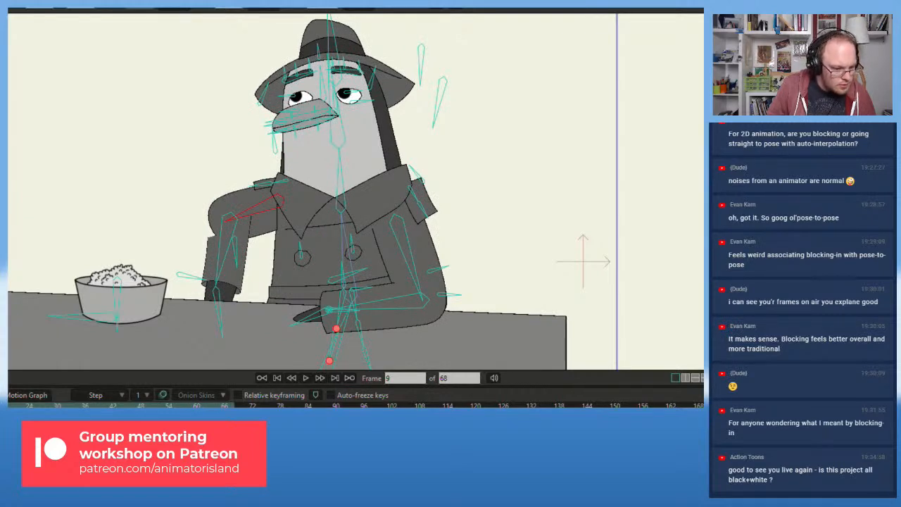
pyautogui.keyDown('alt'); pyautogui.rightClick(232, 209); pyautogui.keyUp('alt')
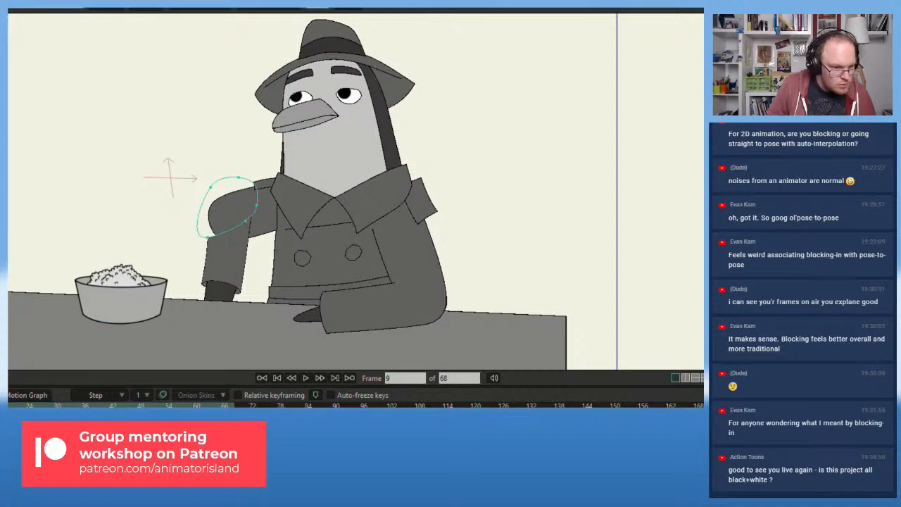
pyautogui.keyDown('alt'); pyautogui.rightClick(226, 215); pyautogui.keyUp('alt')
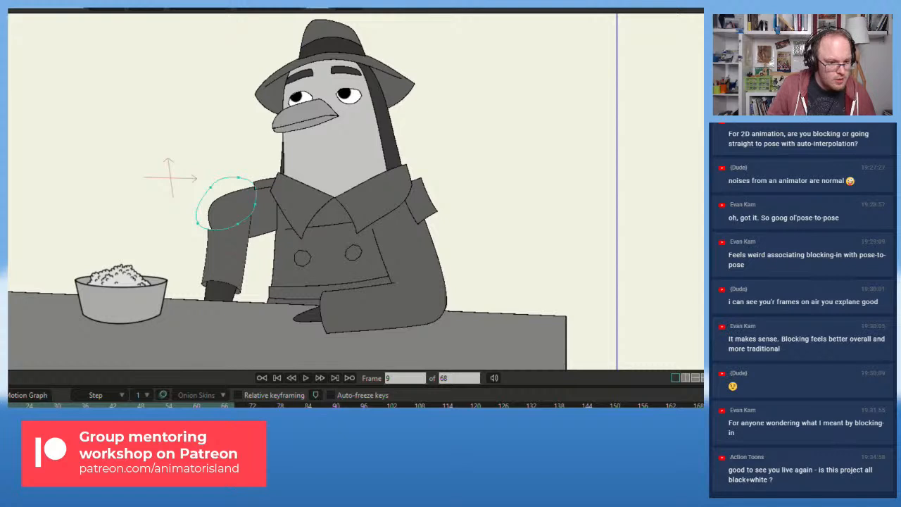
# - Step between frames 9 and 15 to compare the elbow patch shape on the raised arm, and undo the last edit
pyautogui.press('Right')
pyautogui.press('Right')
pyautogui.press('Right')
pyautogui.press('Right')
pyautogui.press('Right')
pyautogui.press('Right')
pyautogui.press('Right')
pyautogui.press('Right')
pyautogui.press('Right')
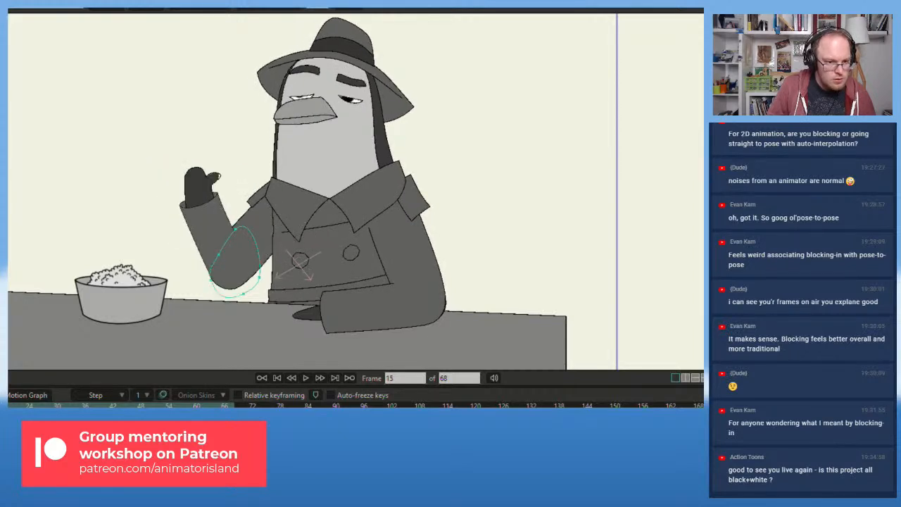
pyautogui.press('Left')
pyautogui.press('Left')
pyautogui.press('Left')
pyautogui.press('Left')
pyautogui.press('Left')
pyautogui.press('Left')
pyautogui.press('Left')
pyautogui.press('Left')
pyautogui.press('Left')
pyautogui.press('Left')
pyautogui.press('Left')
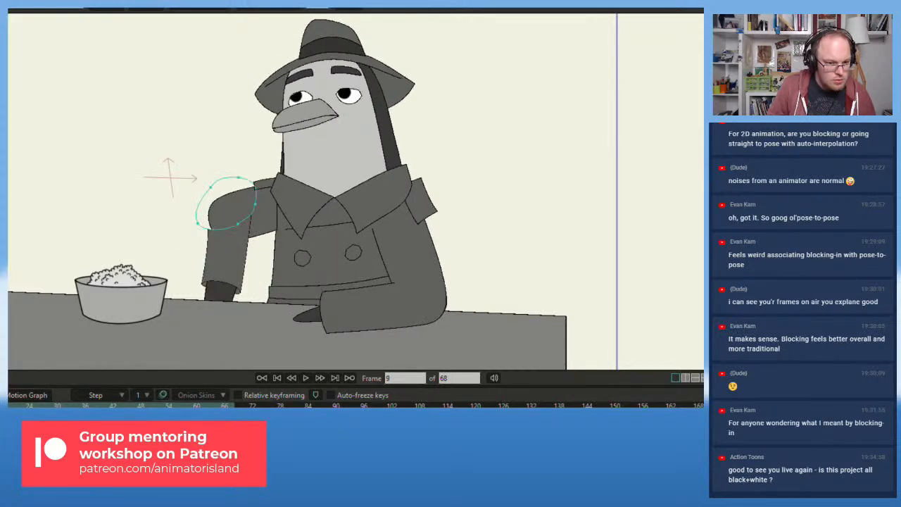
pyautogui.press('Right')
pyautogui.press('Right')
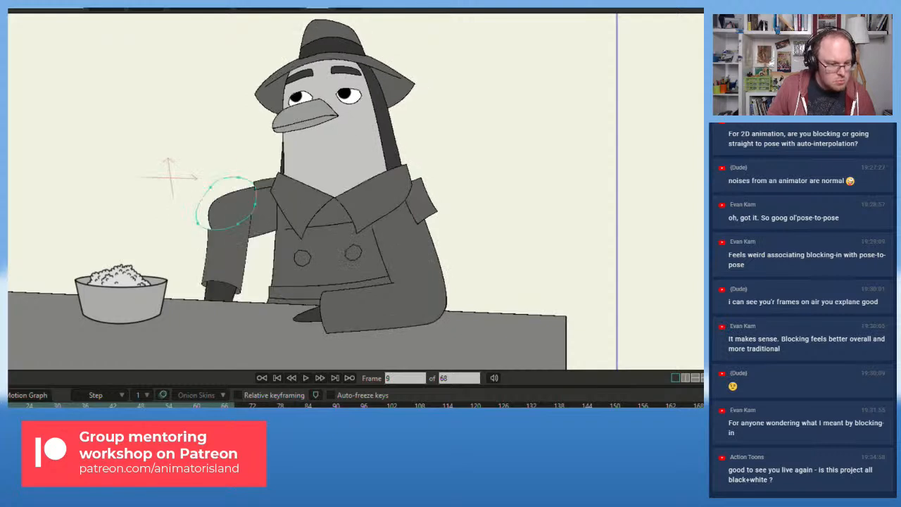
pyautogui.hotkey('ctrl', 'z')
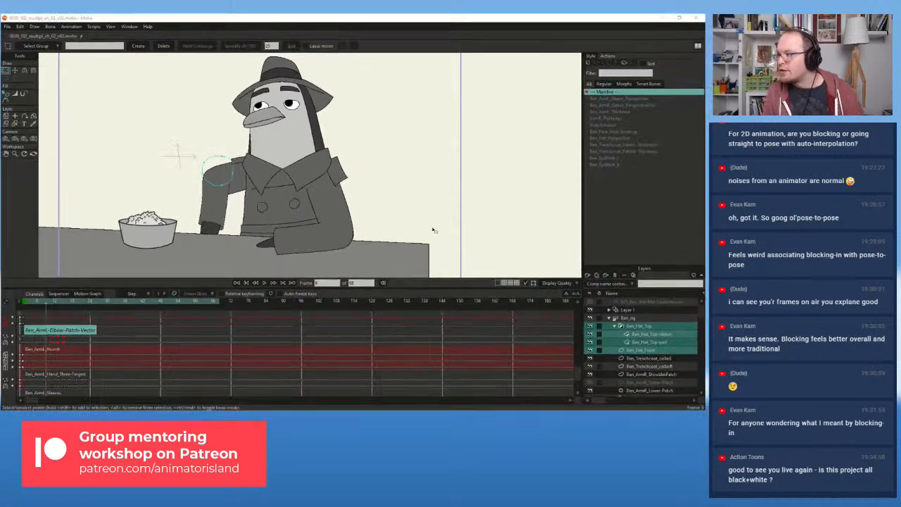
# - Go to frame 11 and select the Ben_ArmL_Hand_Three-Fingers keyframes from there onward in the timeline
pyautogui.click(56, 339)
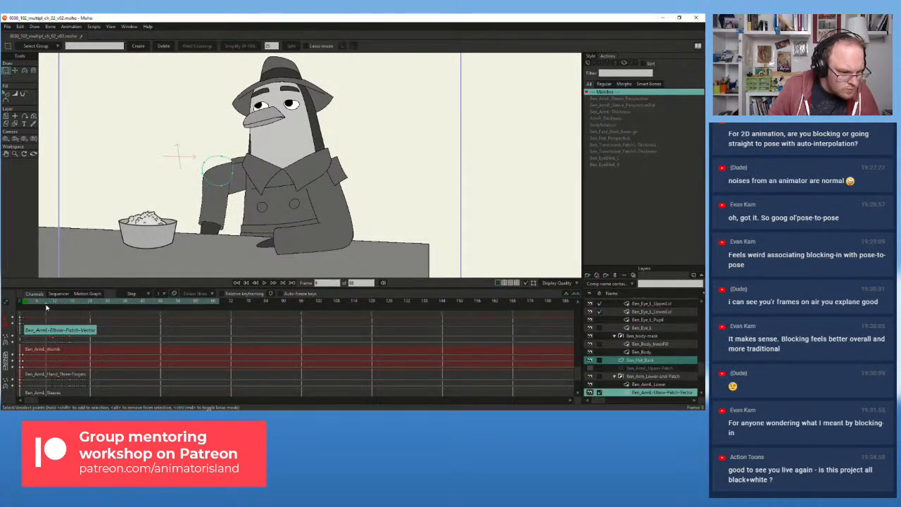
pyautogui.moveTo(47, 306)
pyautogui.mouseDown()
pyautogui.moveTo(80, 308)
pyautogui.moveTo(51, 313)
pyautogui.mouseUp()
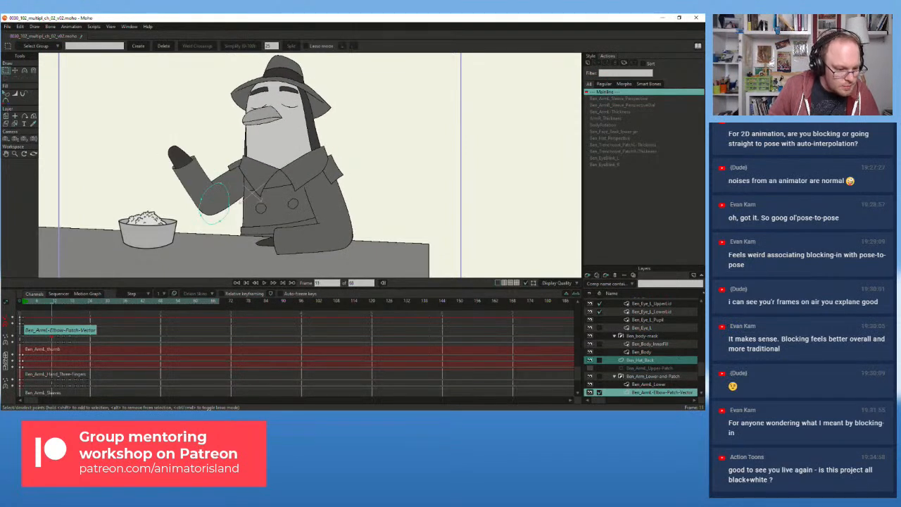
pyautogui.moveTo(98, 380); pyautogui.dragTo(55, 384)
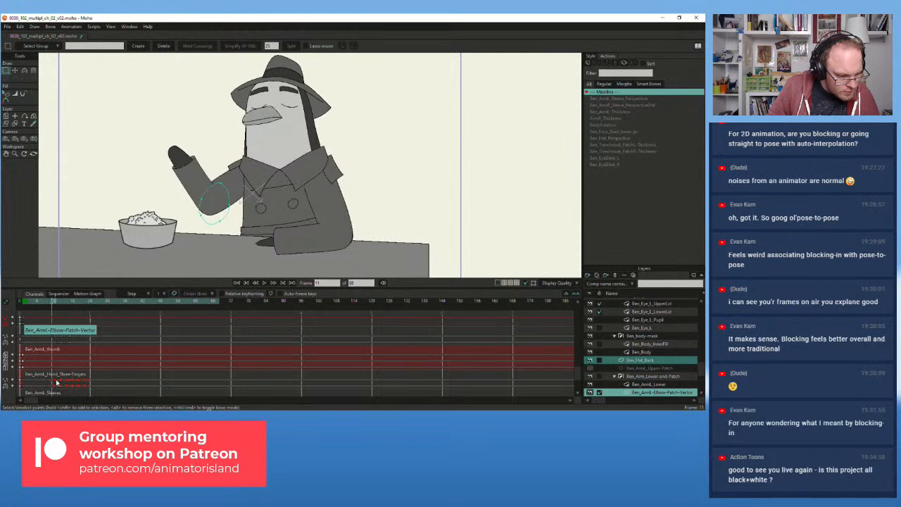
# - Play the shot from frame 1 repeatedly to review the elbow and hand motion, and look through the other layers' channels
pyautogui.click(60, 304)
pyautogui.moveTo(59, 304); pyautogui.dragTo(23, 309)
pyautogui.click(264, 283)
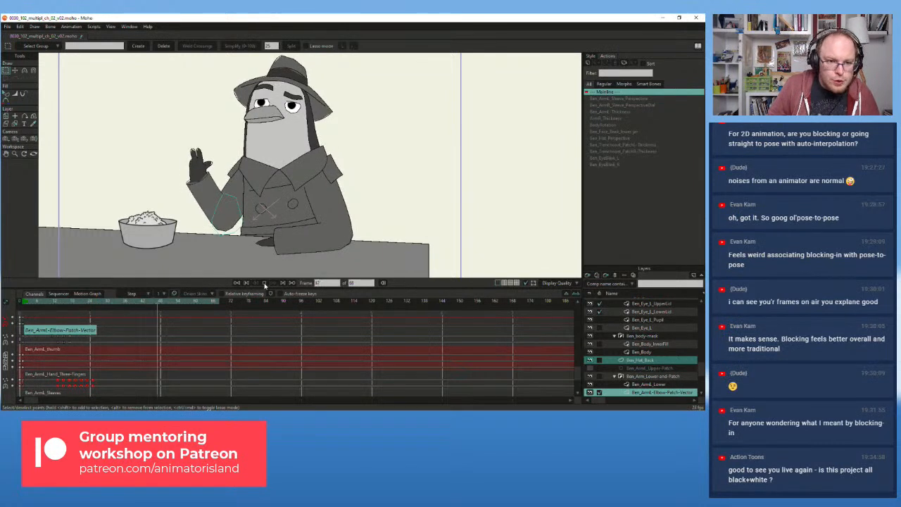
pyautogui.click(264, 283)
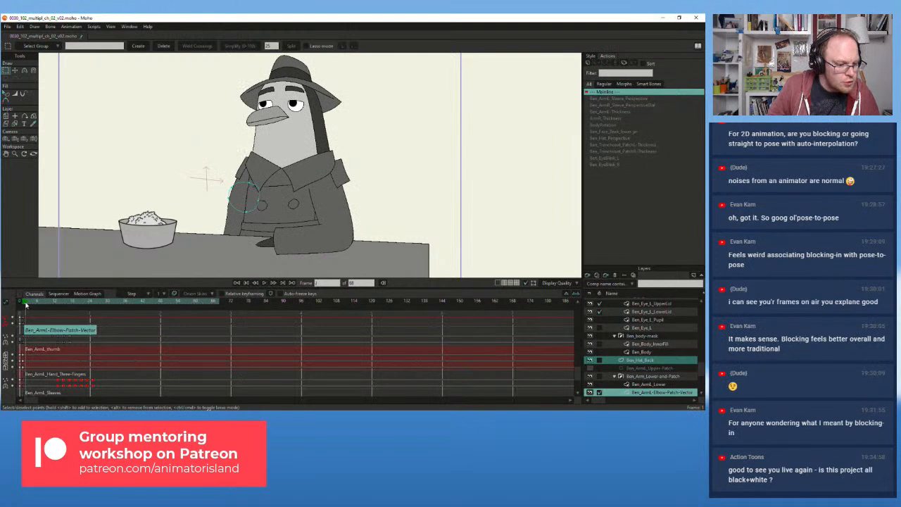
pyautogui.click(265, 283)
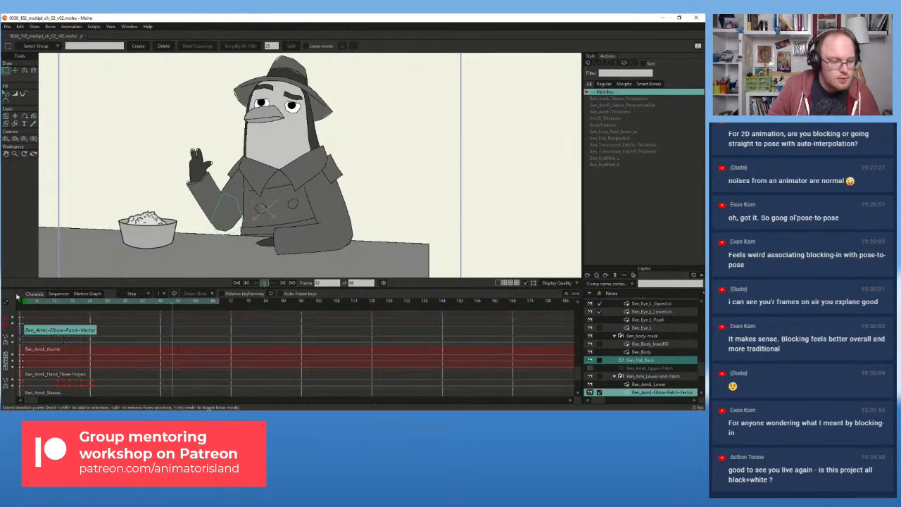
pyautogui.click(264, 283)
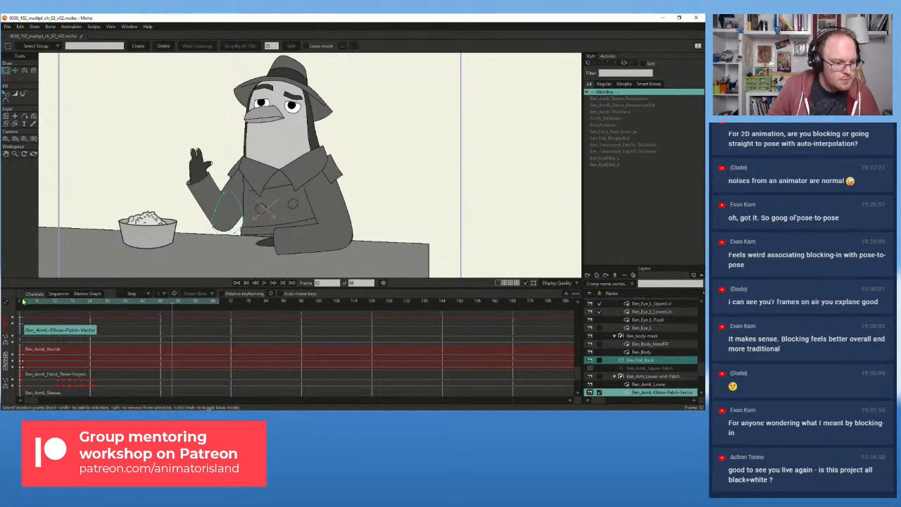
pyautogui.click(264, 283)
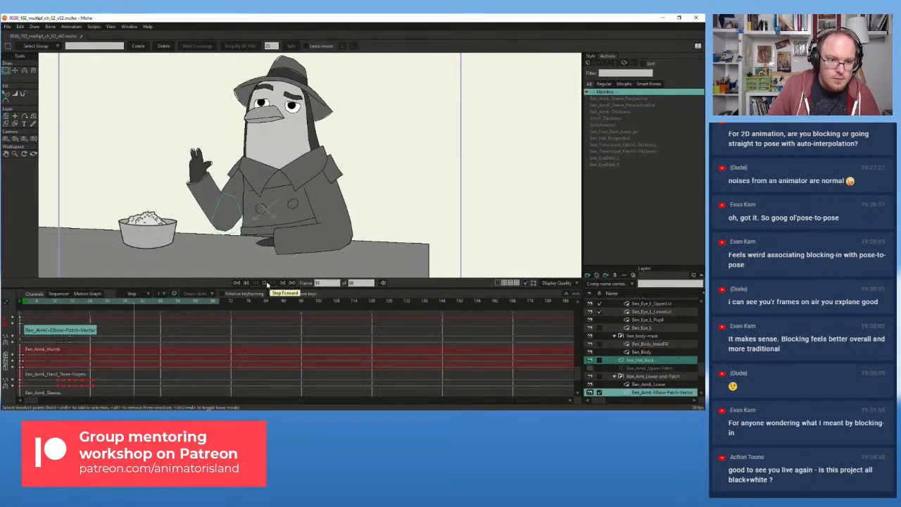
pyautogui.scroll(6, 164, 347)
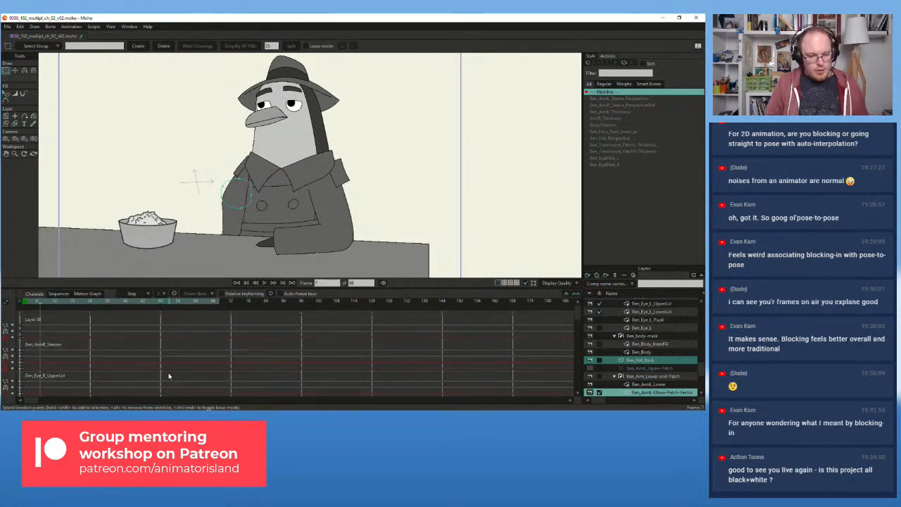
# - Select the Ben_rig layer and scrub back from frame 57 to the raised-hand pose at frame 55
pyautogui.scroll(2, 701, 360)
pyautogui.moveTo(701, 361); pyautogui.dragTo(703, 310)
pyautogui.click(633, 319)
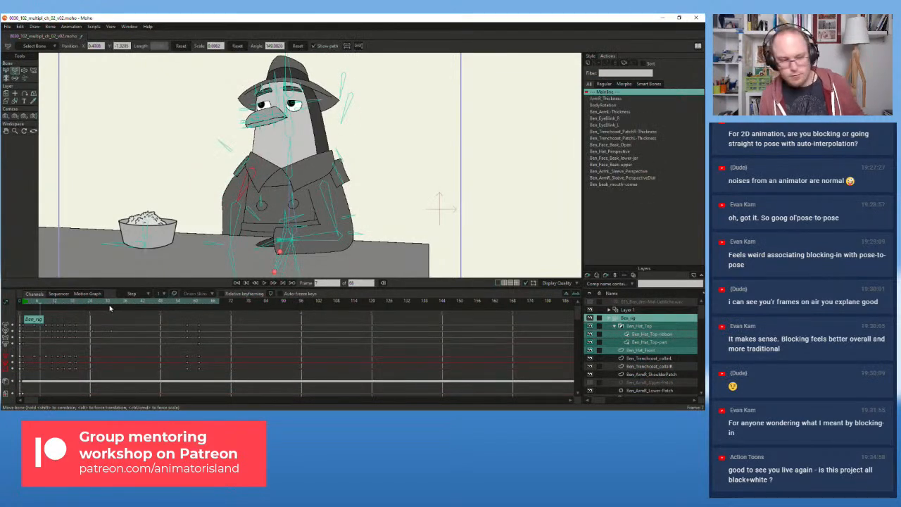
pyautogui.click(186, 303)
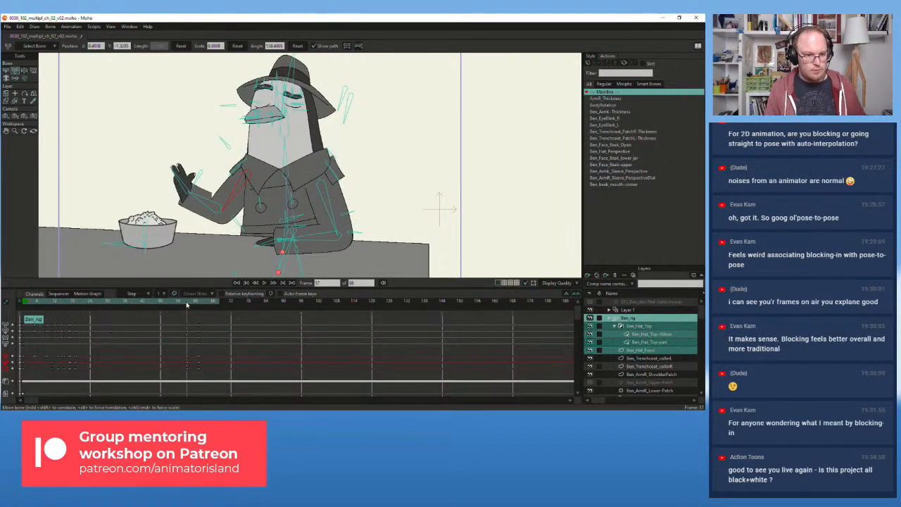
pyautogui.moveTo(186, 304); pyautogui.dragTo(181, 303)
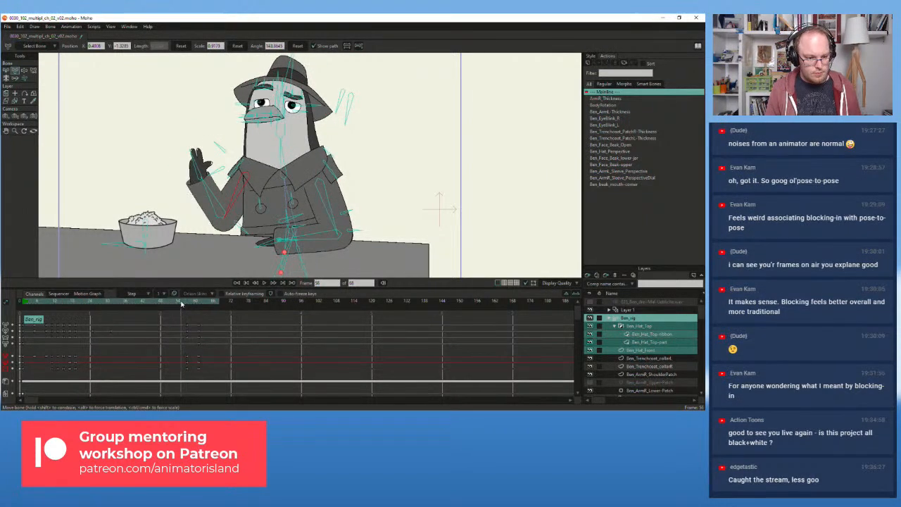
# - Key the whole rig at frame 55 as an in-between and fine-tune the raised arm and hand bones there
pyautogui.moveTo(192, 354); pyautogui.dragTo(185, 377)
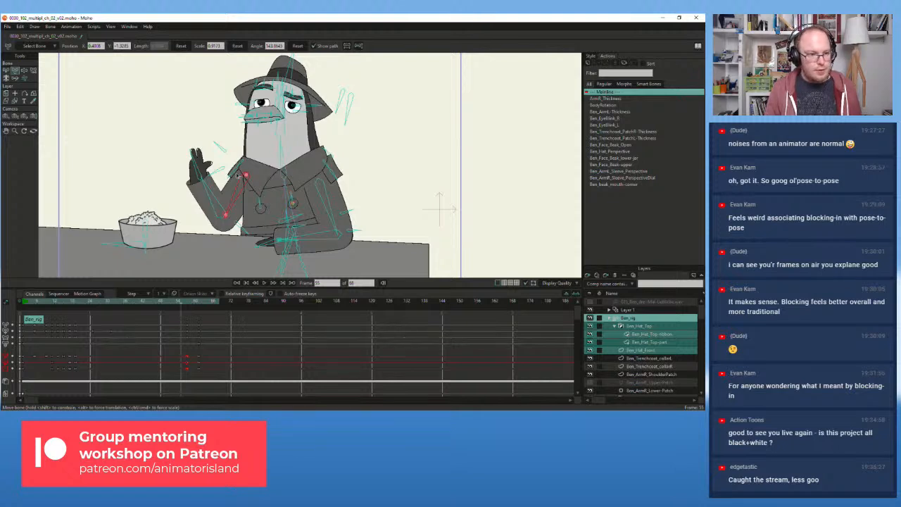
pyautogui.click(6, 69)
pyautogui.click(125, 143)
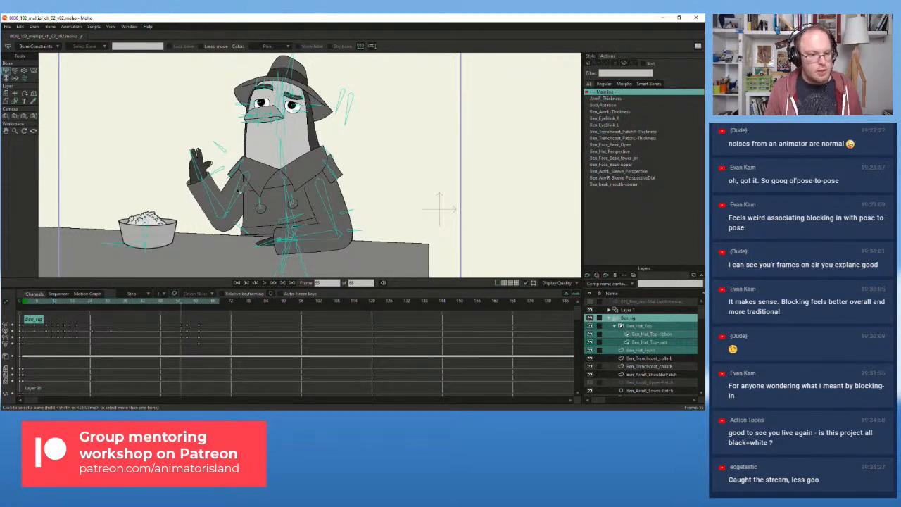
pyautogui.click(15, 71)
pyautogui.scroll(2, 272, 178)
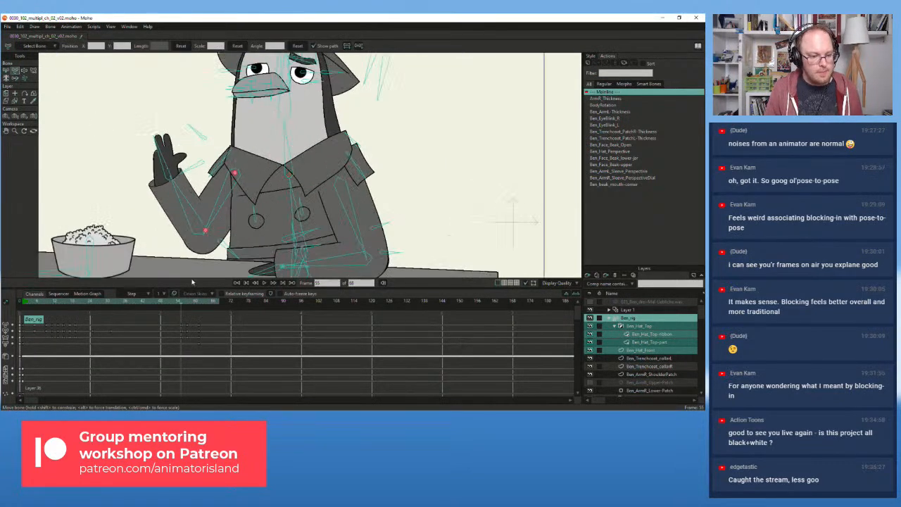
pyautogui.click(182, 304)
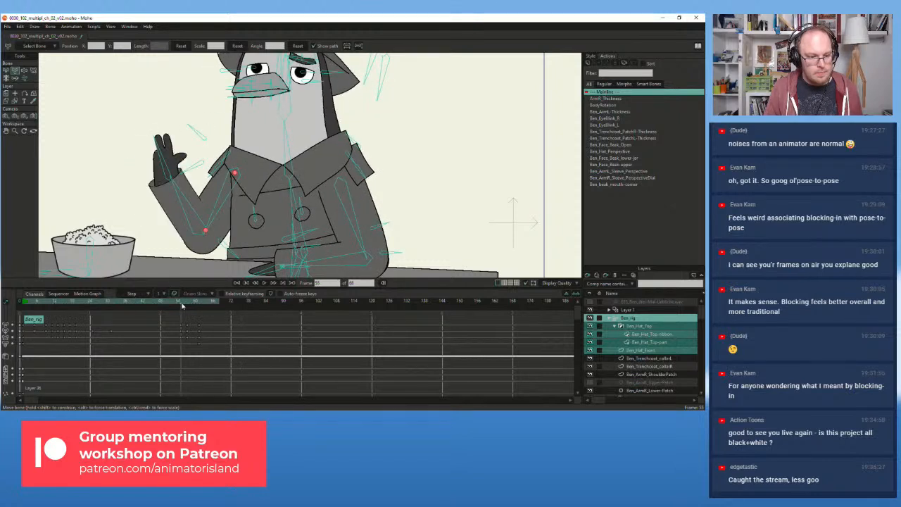
pyautogui.moveTo(221, 201); pyautogui.dragTo(188, 205)
pyautogui.moveTo(161, 166); pyautogui.dragTo(164, 166)
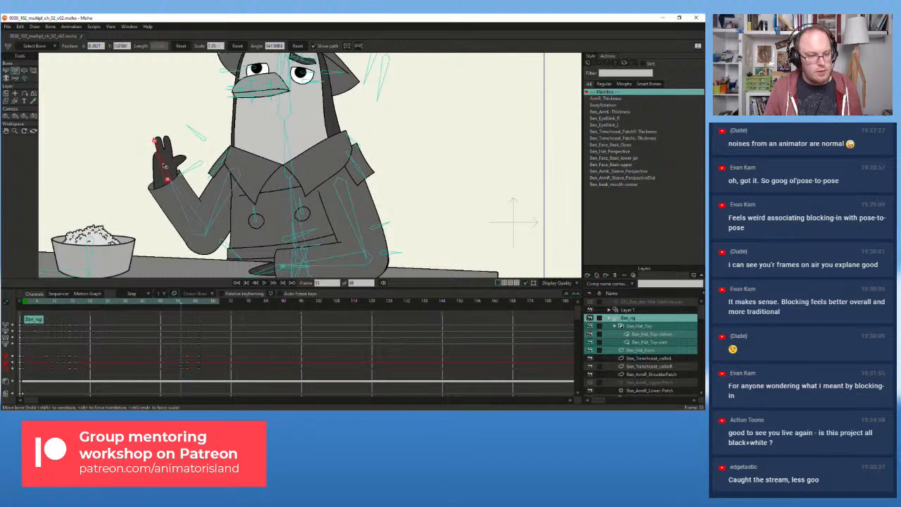
# - Rotate the torso bone slightly at frame 57 and again at frame 55
pyautogui.moveTo(181, 305)
pyautogui.mouseDown()
pyautogui.moveTo(196, 305)
pyautogui.moveTo(171, 304)
pyautogui.moveTo(185, 305)
pyautogui.mouseUp()
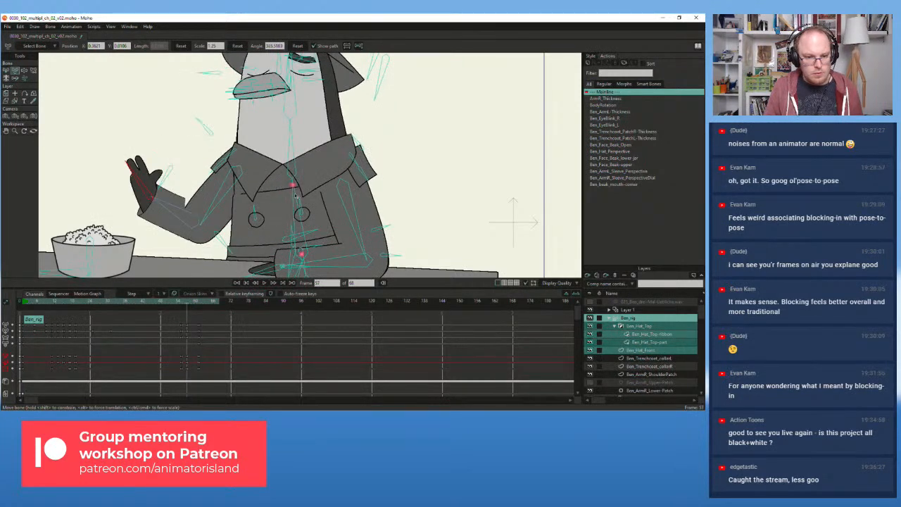
pyautogui.moveTo(295, 196); pyautogui.dragTo(297, 196)
pyautogui.moveTo(197, 304); pyautogui.dragTo(182, 305)
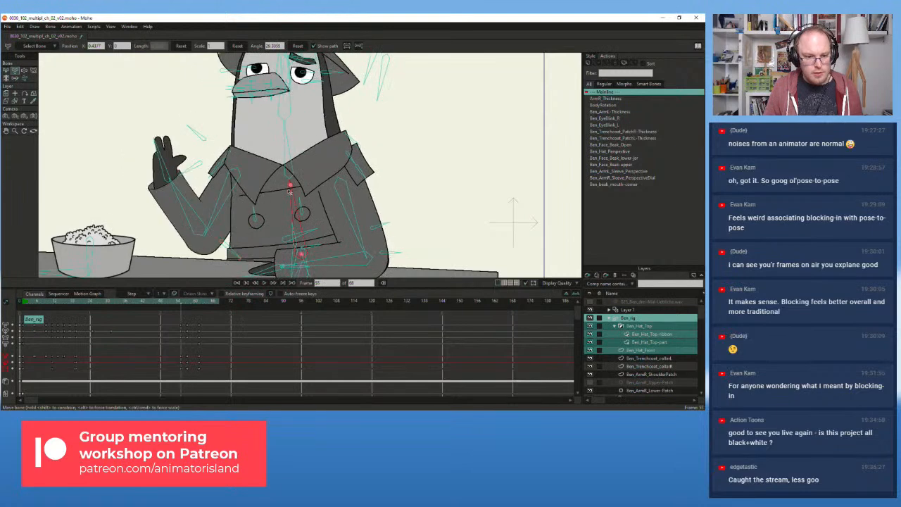
pyautogui.moveTo(290, 191); pyautogui.dragTo(295, 193)
pyautogui.click(177, 305)
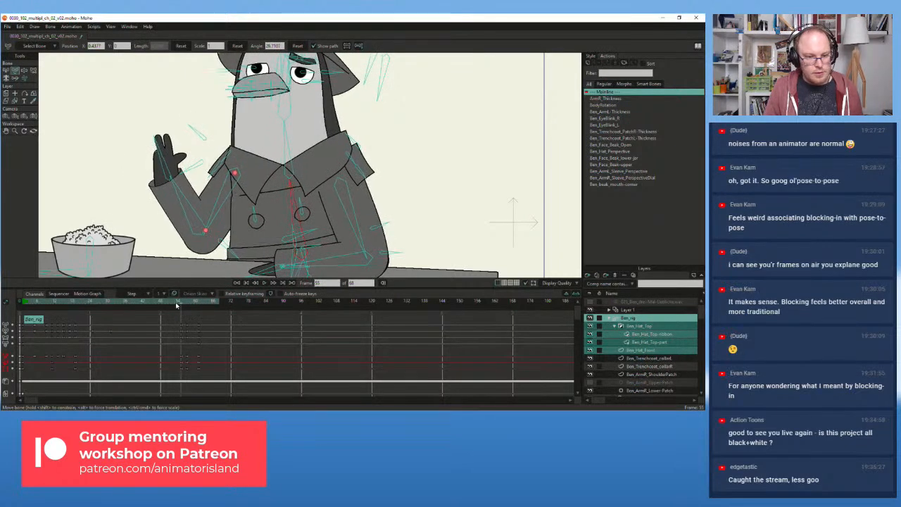
# - Try adjusting the neck and head bones at frame 55, and undo the last adjustment
pyautogui.moveTo(177, 306)
pyautogui.mouseDown()
pyautogui.moveTo(211, 305)
pyautogui.moveTo(166, 305)
pyautogui.moveTo(181, 305)
pyautogui.mouseUp()
pyautogui.scroll(-2, 205, 139)
pyautogui.moveTo(205, 138); pyautogui.dragTo(209, 169)
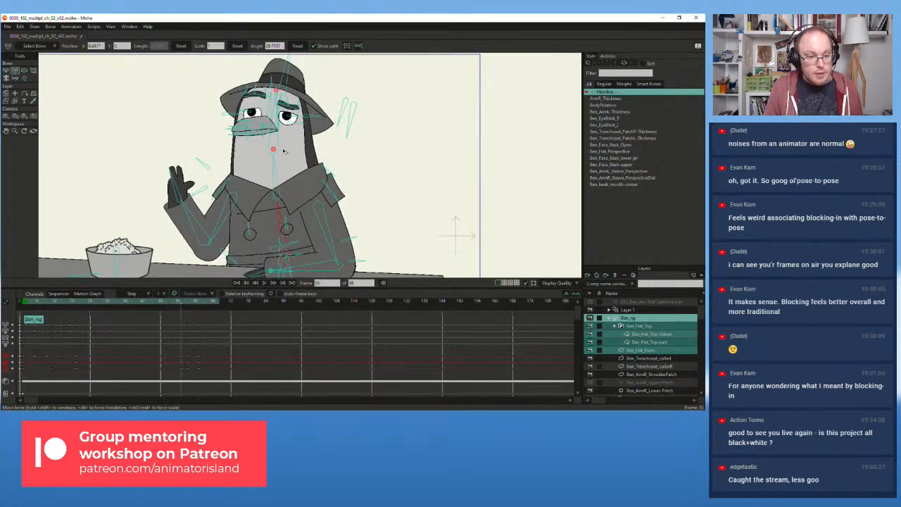
pyautogui.click(215, 225)
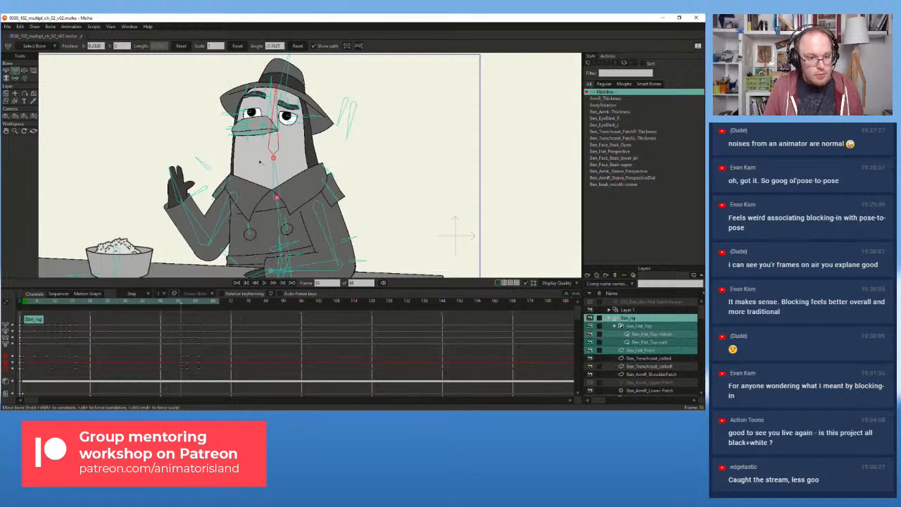
pyautogui.hotkey('ctrl', 'z')
pyautogui.scroll(1, 256, 124)
pyautogui.moveTo(280, 140); pyautogui.dragTo(247, 164)
# - Try copying only the selected bone's keyframes from frame 61 to frame 59, and undo the paste
pyautogui.moveTo(181, 302)
pyautogui.mouseDown()
pyautogui.moveTo(200, 304)
pyautogui.moveTo(173, 304)
pyautogui.moveTo(201, 304)
pyautogui.moveTo(193, 303)
pyautogui.mouseUp()
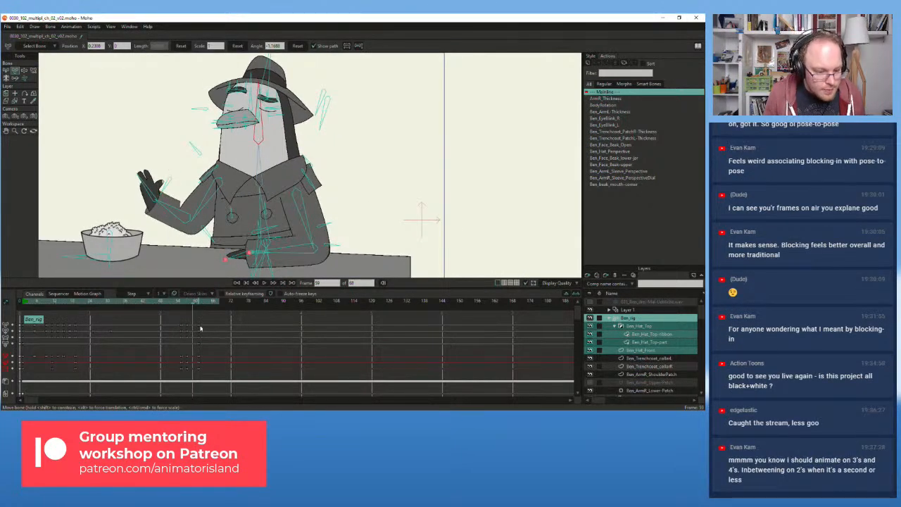
pyautogui.moveTo(204, 354); pyautogui.dragTo(196, 376)
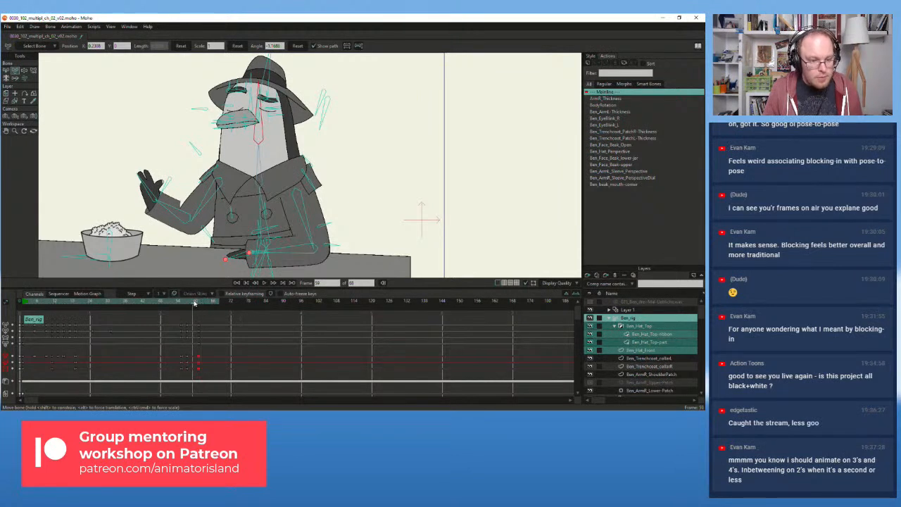
pyautogui.hotkey('ctrl', 'v')
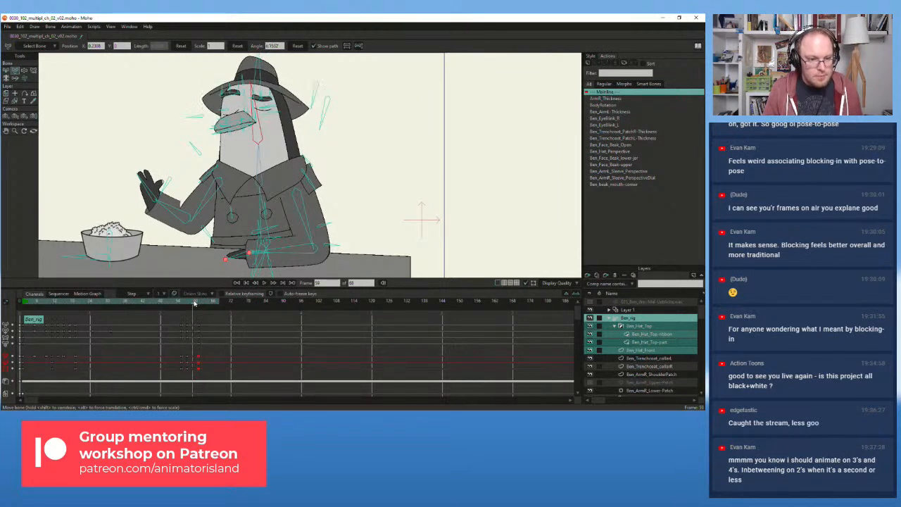
pyautogui.hotkey('ctrl', 'z')
# - Clear the bone selection and copy the keyframes of all bones from frame 61 to frame 59
pyautogui.click(6, 71)
pyautogui.click(58, 85)
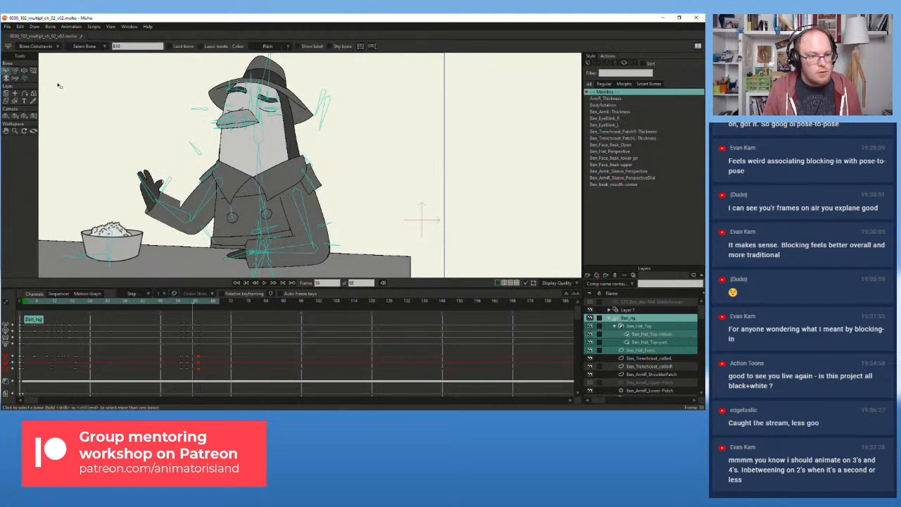
pyautogui.moveTo(198, 350); pyautogui.dragTo(196, 350)
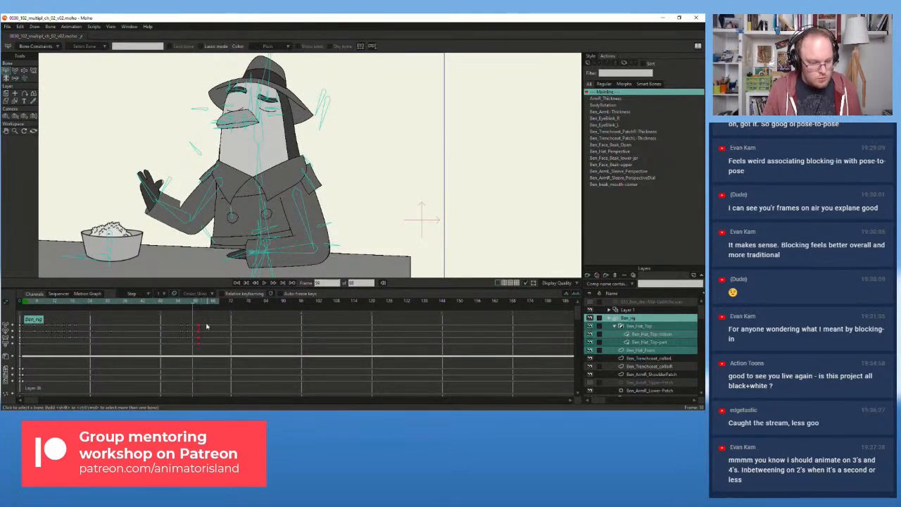
pyautogui.press('space')
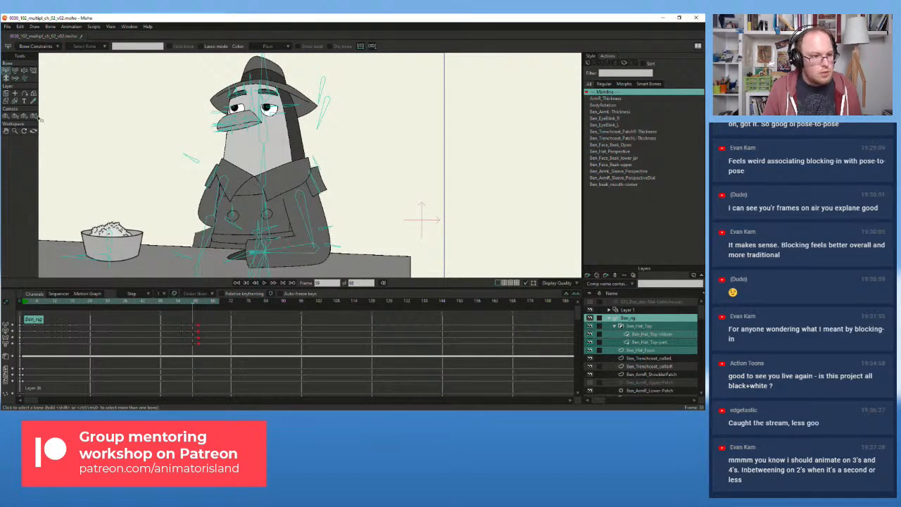
pyautogui.moveTo(193, 304); pyautogui.dragTo(194, 305)
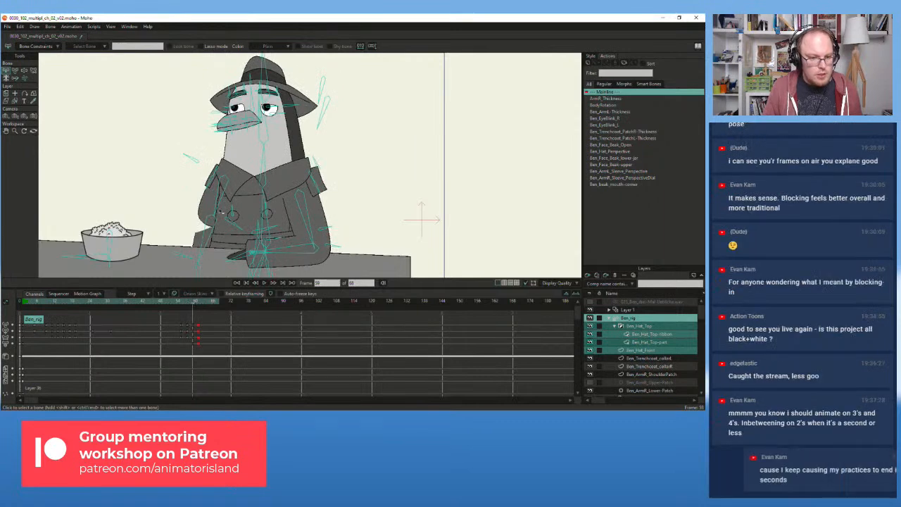
# - At frame 59, rotate the torso, neck and head bones slightly to offset the pose from frame 61
pyautogui.scroll(3, 281, 193)
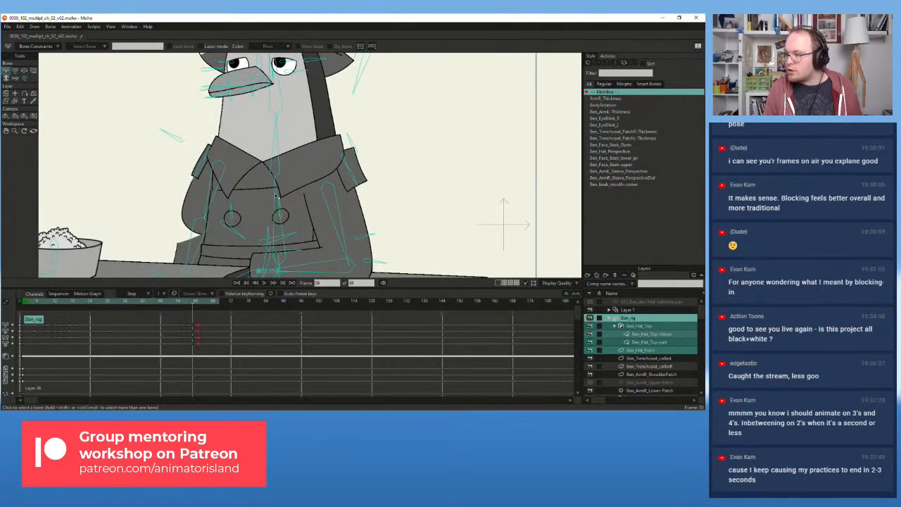
pyautogui.click(14, 73)
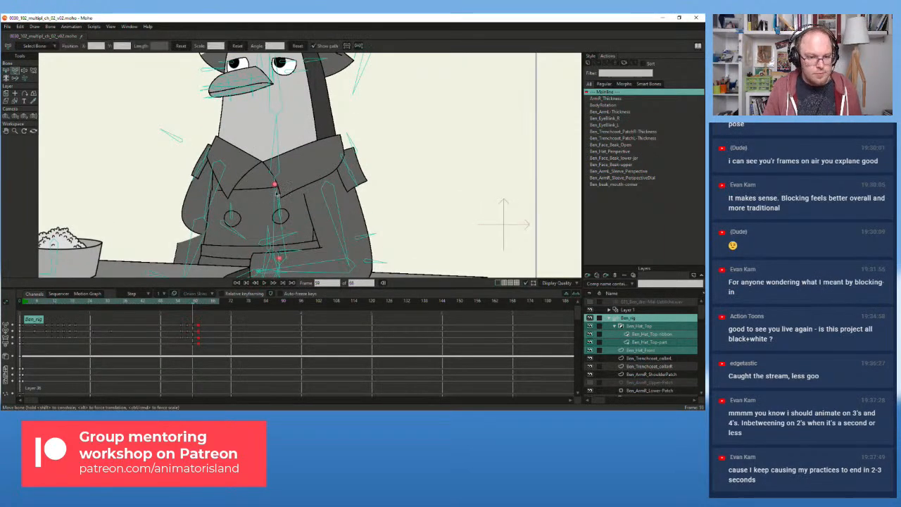
pyautogui.moveTo(274, 193); pyautogui.dragTo(276, 195)
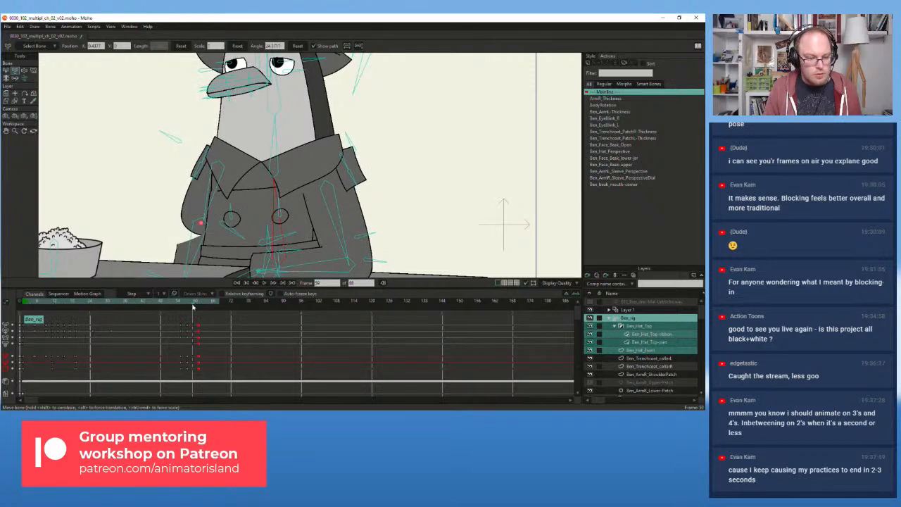
pyautogui.moveTo(192, 305)
pyautogui.mouseDown()
pyautogui.moveTo(204, 308)
pyautogui.moveTo(181, 306)
pyautogui.moveTo(193, 306)
pyautogui.mouseUp()
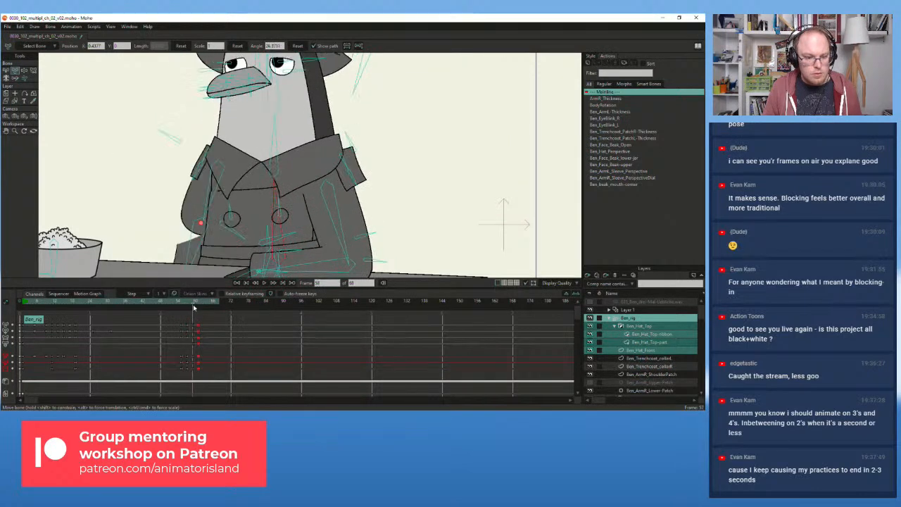
pyautogui.moveTo(279, 129); pyautogui.dragTo(273, 128)
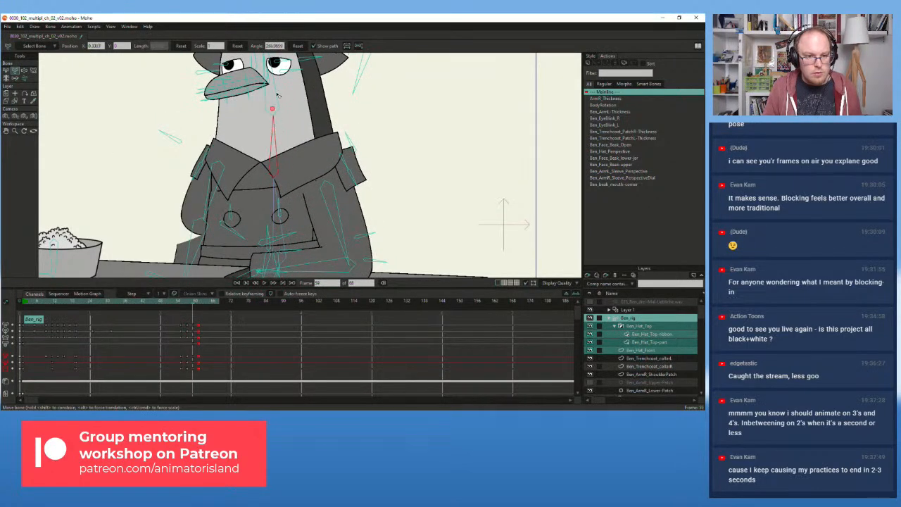
pyautogui.moveTo(278, 94); pyautogui.dragTo(280, 94)
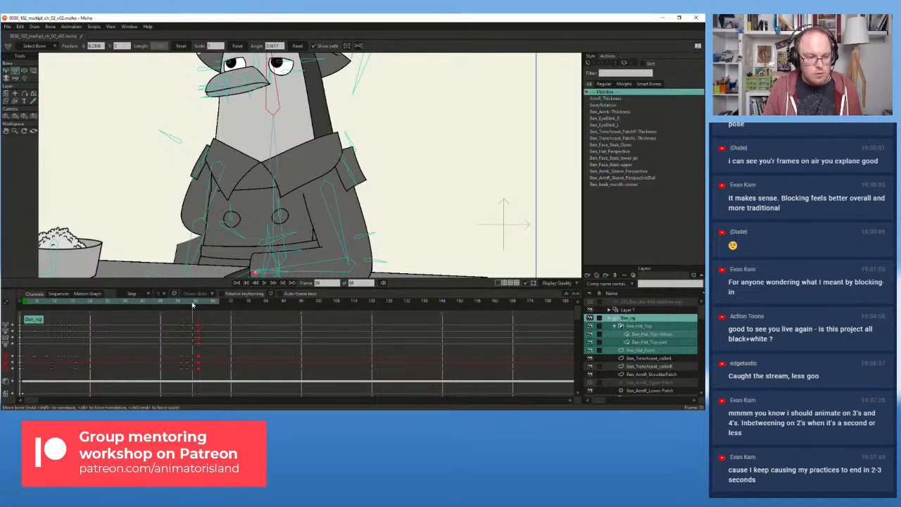
pyautogui.moveTo(192, 304)
pyautogui.mouseDown()
pyautogui.moveTo(201, 307)
pyautogui.moveTo(175, 307)
pyautogui.moveTo(203, 306)
pyautogui.moveTo(177, 307)
pyautogui.moveTo(201, 307)
pyautogui.moveTo(193, 311)
pyautogui.mouseUp()
# - At frame 59, swing the lowering arm's upper and forearm bones outward, and scrub to frame 63 to check the settle
pyautogui.moveTo(208, 209); pyautogui.dragTo(189, 260)
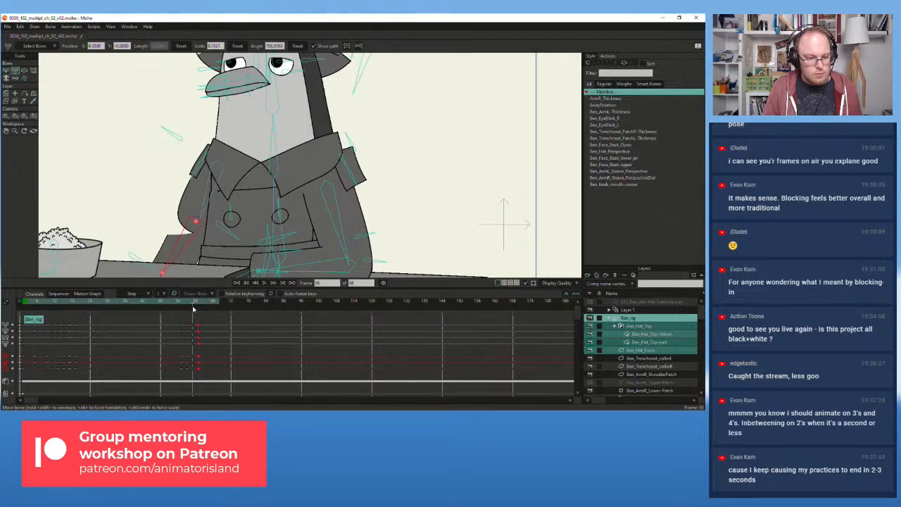
pyautogui.moveTo(193, 308)
pyautogui.mouseDown()
pyautogui.moveTo(208, 306)
pyautogui.moveTo(183, 307)
pyautogui.moveTo(215, 307)
pyautogui.moveTo(206, 308)
pyautogui.mouseUp()
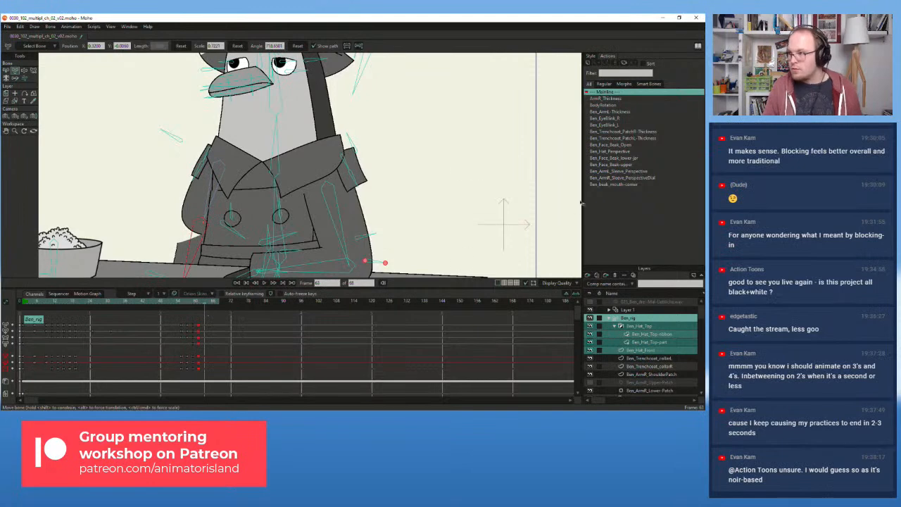
pyautogui.scroll(-4, 353, 154)
pyautogui.moveTo(352, 155); pyautogui.dragTo(369, 253)
pyautogui.scroll(2, 343, 177)
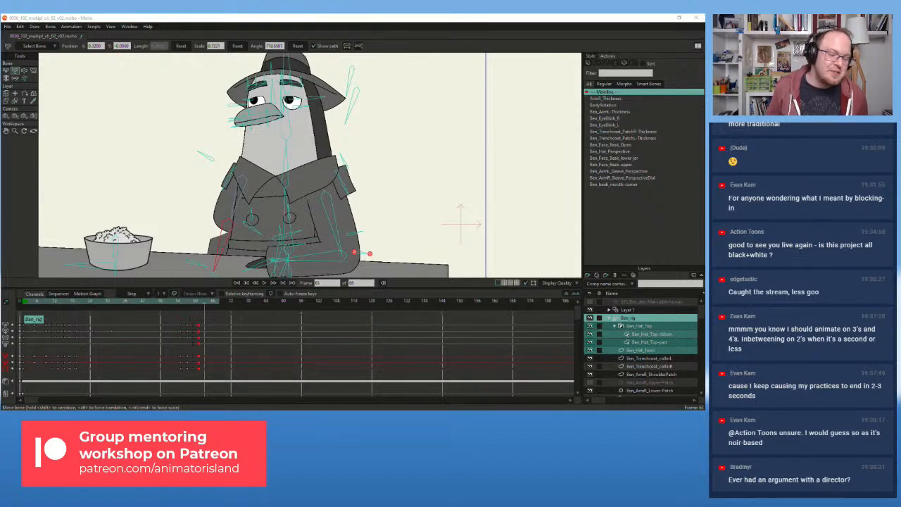
# - Scrub through the arm drop and adjust the BodyRotation control bone at frame 57
pyautogui.moveTo(180, 303); pyautogui.dragTo(195, 307)
pyautogui.click(197, 305)
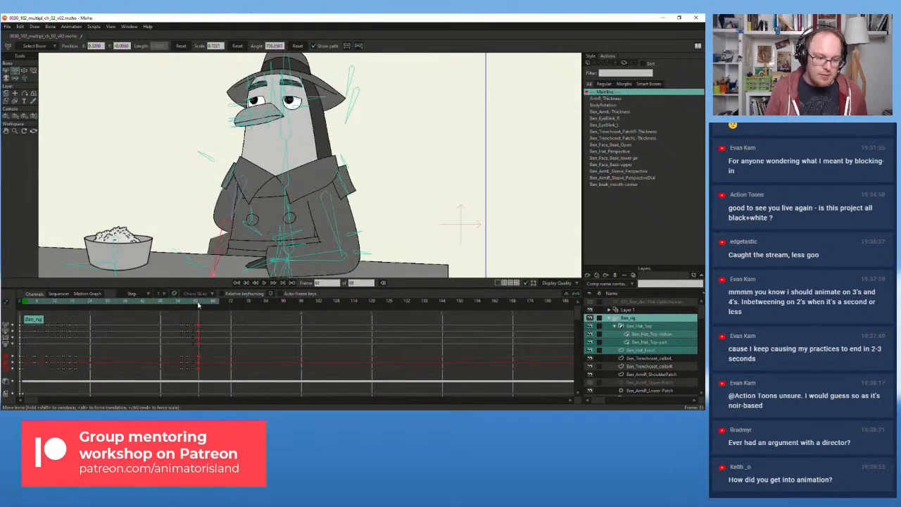
pyautogui.moveTo(197, 304); pyautogui.dragTo(188, 304)
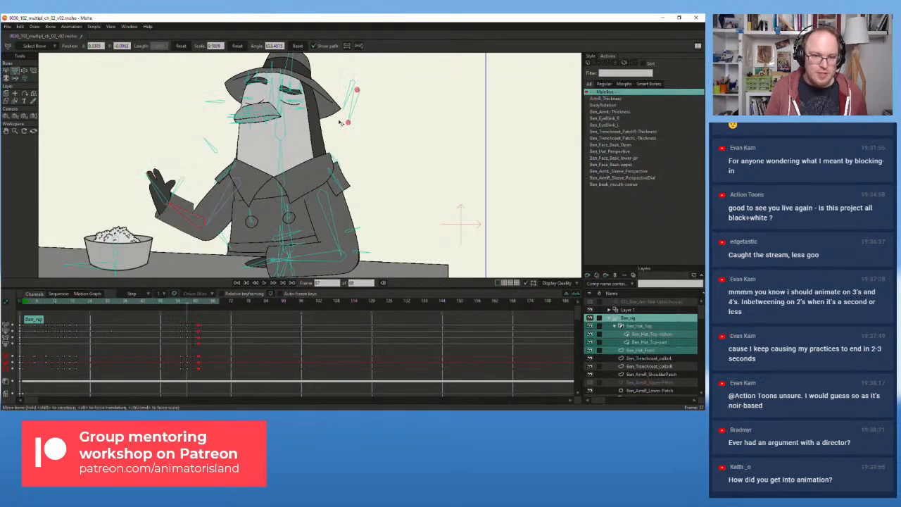
pyautogui.click(356, 90)
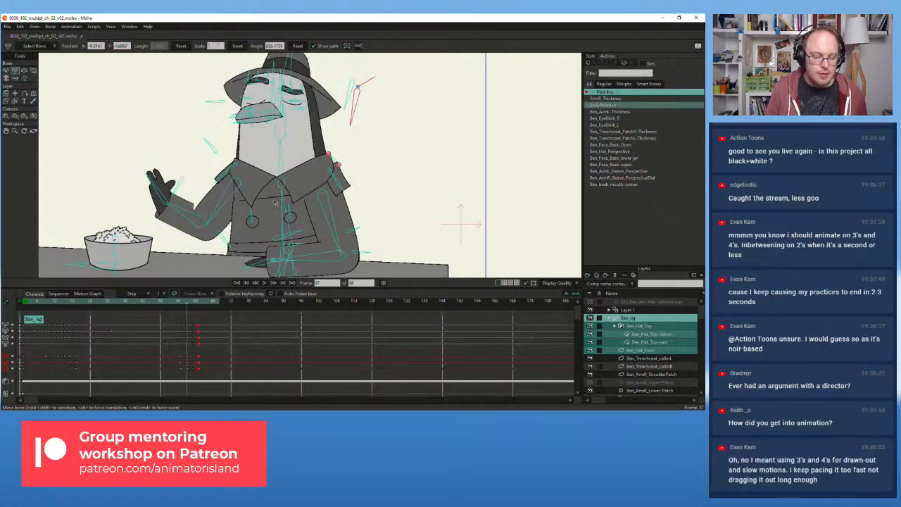
pyautogui.moveTo(188, 305)
pyautogui.mouseDown()
pyautogui.moveTo(205, 306)
pyautogui.moveTo(187, 303)
pyautogui.mouseUp()
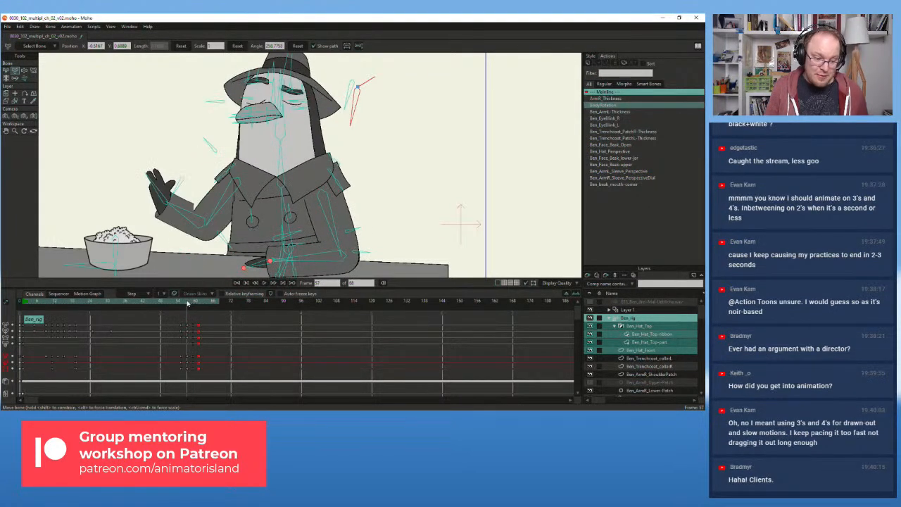
# - At frame 57, rotate the upper beak bone and the lower jaw bone to adjust the bird's beak pose
pyautogui.scroll(5, 232, 199)
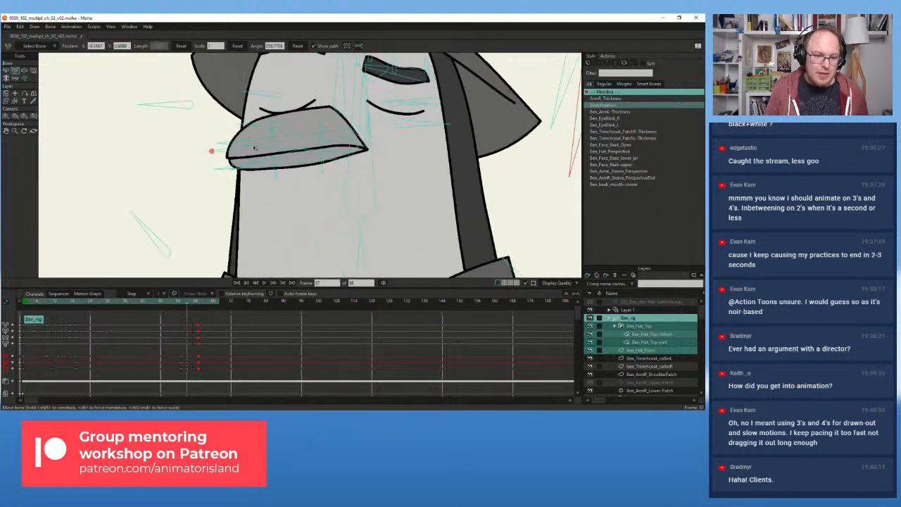
pyautogui.moveTo(241, 144); pyautogui.dragTo(232, 143)
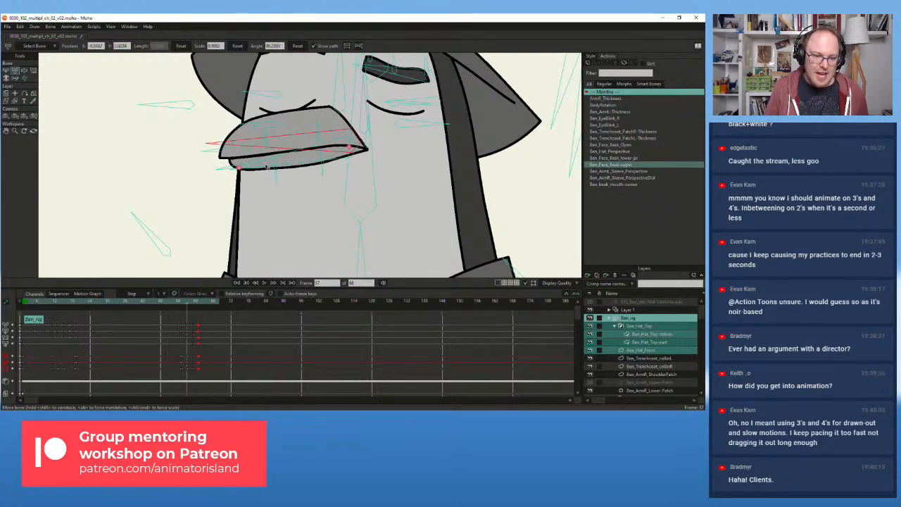
pyautogui.scroll(1, 242, 169)
pyautogui.scroll(1, 242, 169)
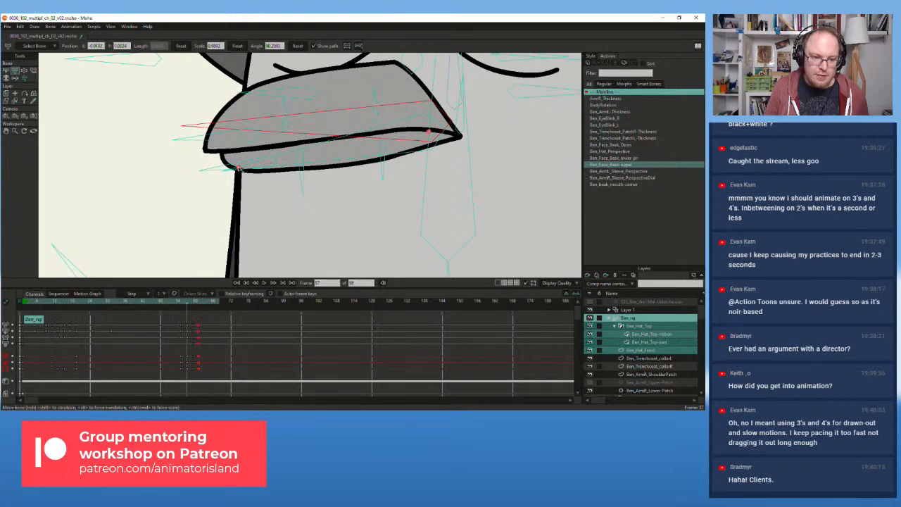
pyautogui.click(240, 170)
pyautogui.moveTo(241, 170); pyautogui.dragTo(241, 170)
pyautogui.click(190, 172)
# - Scrub between frames 57 and 59 and refine the lower jaw bone's rotation on both frames
pyautogui.scroll(-6, 223, 172)
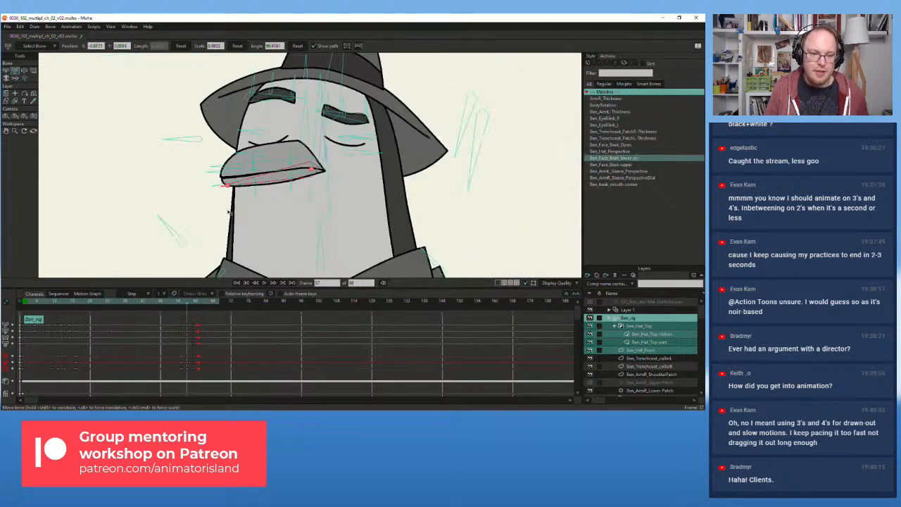
pyautogui.moveTo(228, 230); pyautogui.dragTo(218, 210)
pyautogui.moveTo(195, 303)
pyautogui.mouseDown()
pyautogui.moveTo(202, 302)
pyautogui.moveTo(188, 303)
pyautogui.mouseUp()
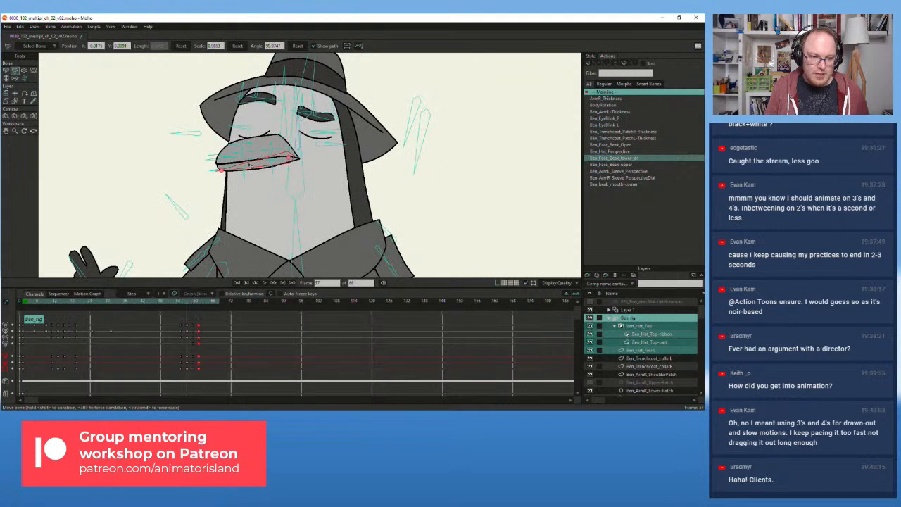
pyautogui.moveTo(249, 167); pyautogui.dragTo(248, 166)
pyautogui.moveTo(188, 306); pyautogui.dragTo(195, 306)
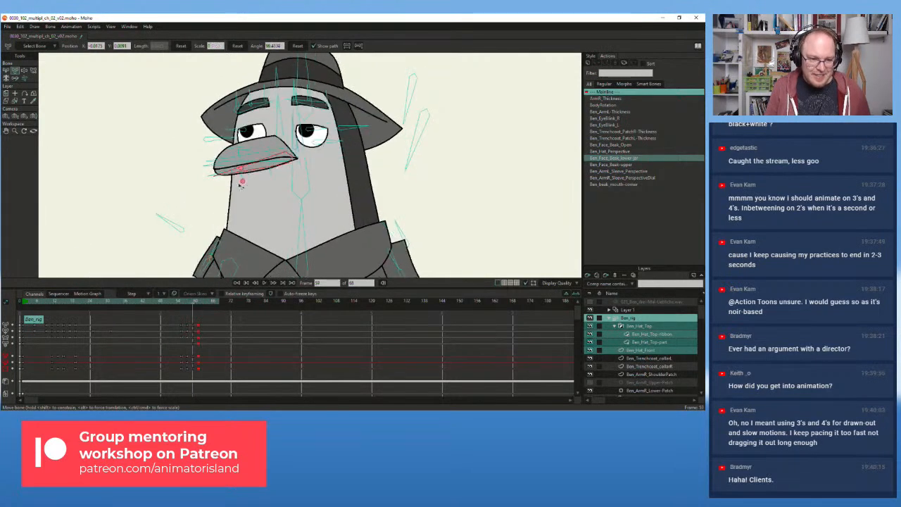
pyautogui.scroll(2, 242, 183)
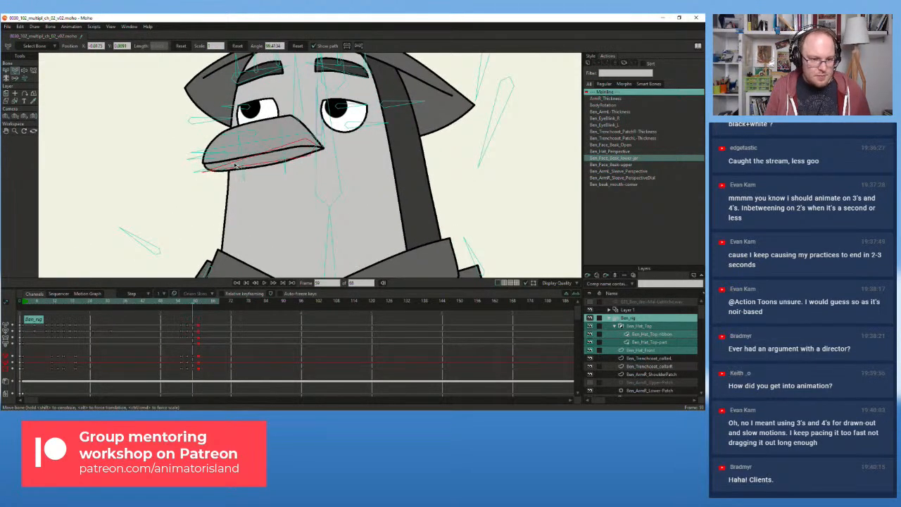
pyautogui.moveTo(235, 165); pyautogui.dragTo(234, 167)
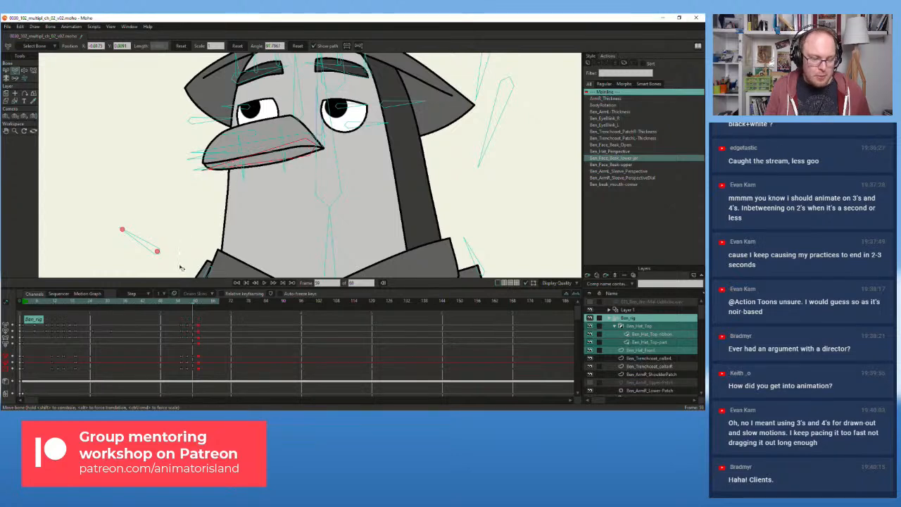
# - Compare the beak across frames 54 to 62 and fine-tune the lower jaw bone at frames 57 and 59
pyautogui.click(200, 302)
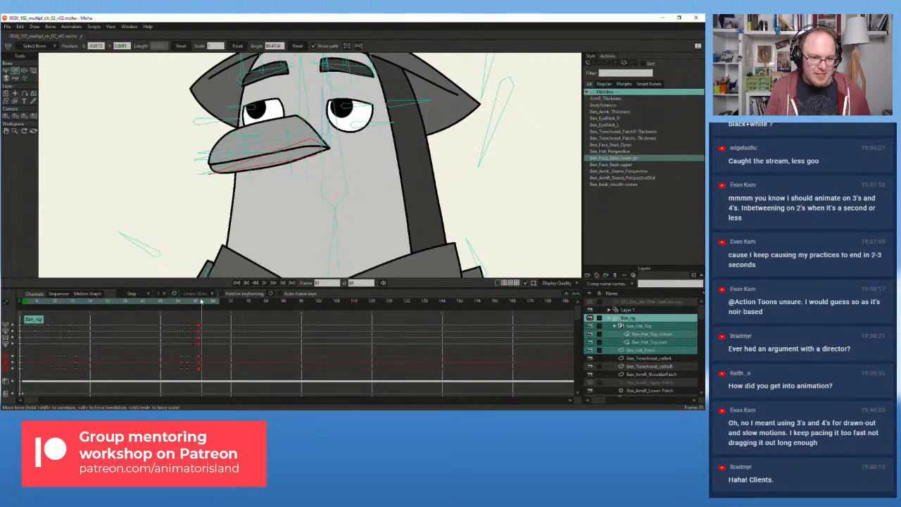
pyautogui.click(199, 301)
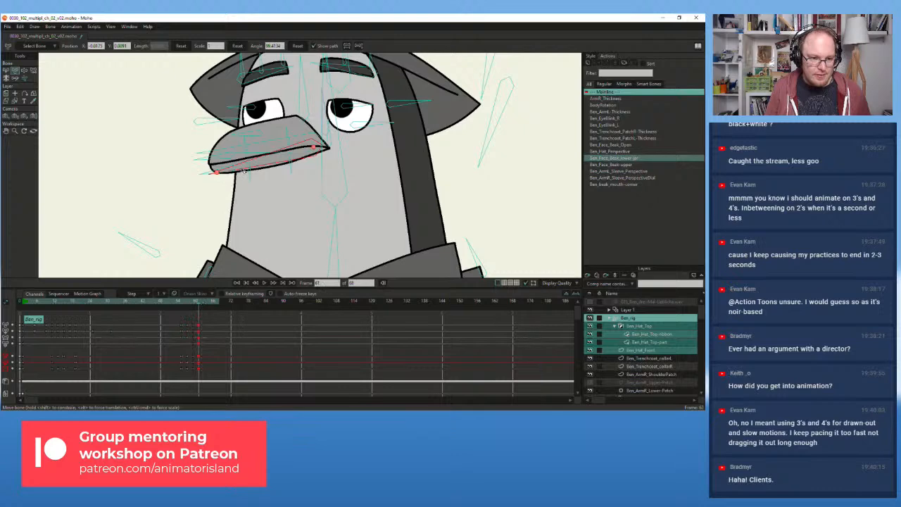
pyautogui.click(176, 303)
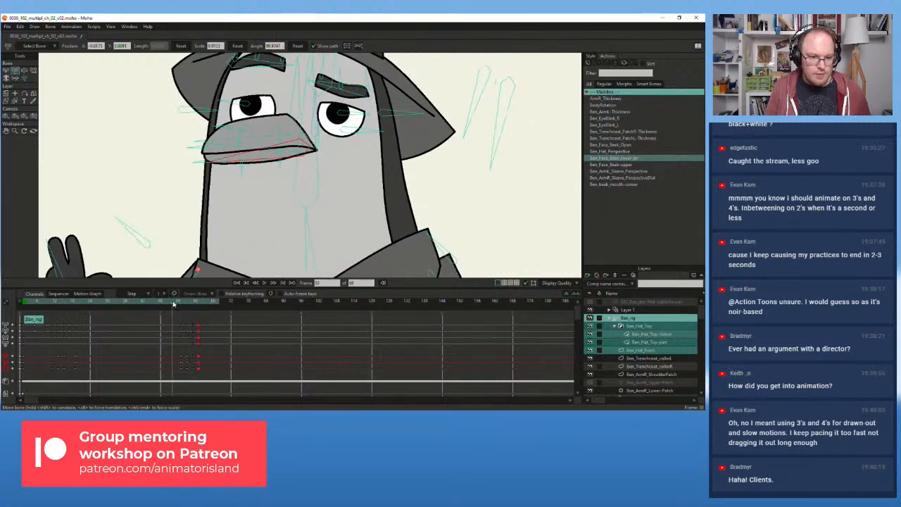
pyautogui.click(185, 303)
pyautogui.click(186, 303)
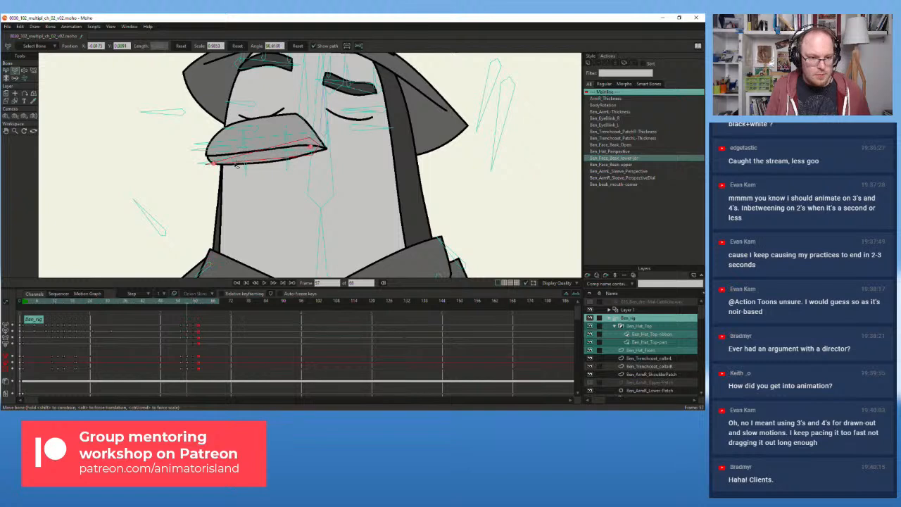
pyautogui.click(190, 303)
pyautogui.click(193, 303)
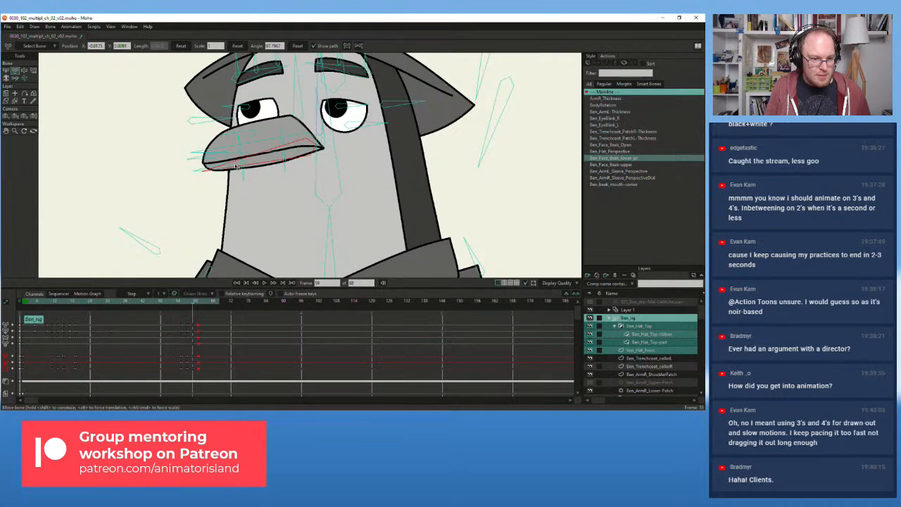
pyautogui.moveTo(196, 298); pyautogui.dragTo(187, 302)
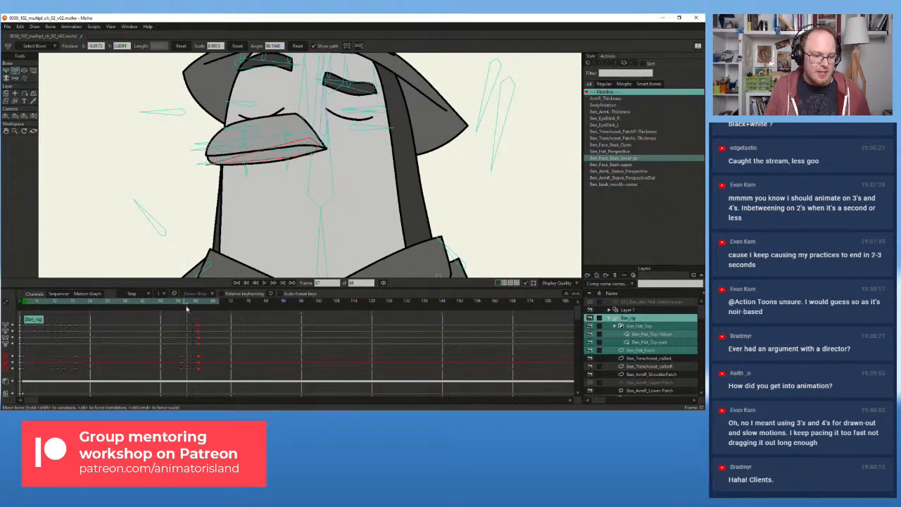
pyautogui.moveTo(188, 304); pyautogui.dragTo(194, 304)
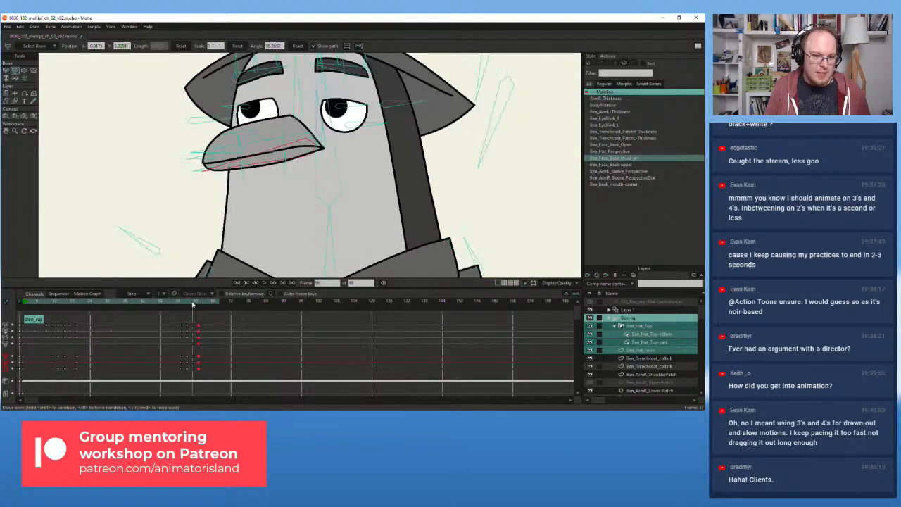
pyautogui.click(237, 166)
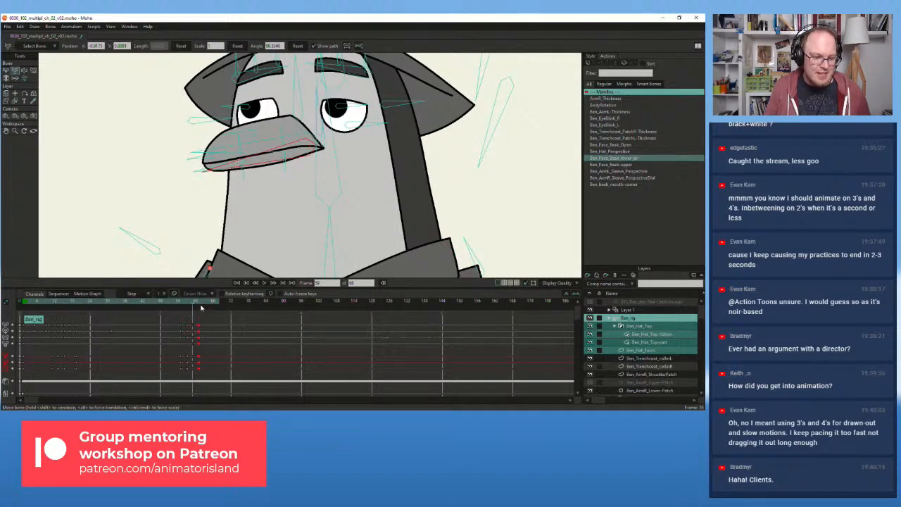
pyautogui.moveTo(196, 304); pyautogui.dragTo(178, 309)
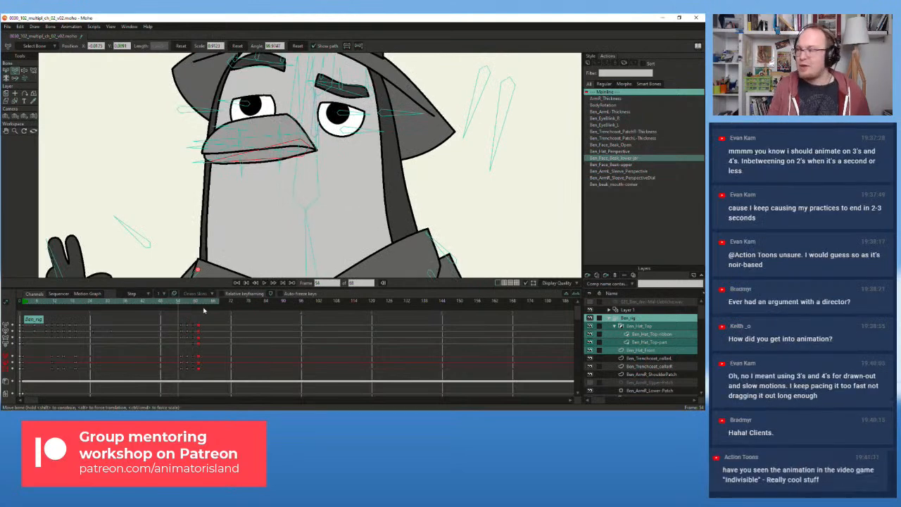
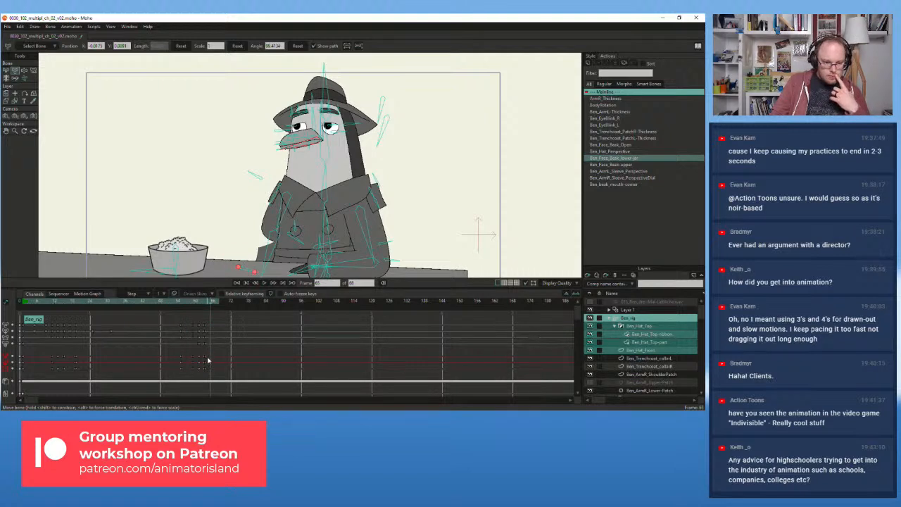
# - Select the lowered arm's bone chain and copy the keyframes at frame 63 to frame 65
pyautogui.moveTo(206, 356)
pyautogui.mouseDown()
pyautogui.moveTo(201, 378)
pyautogui.moveTo(203, 354)
pyautogui.mouseUp()
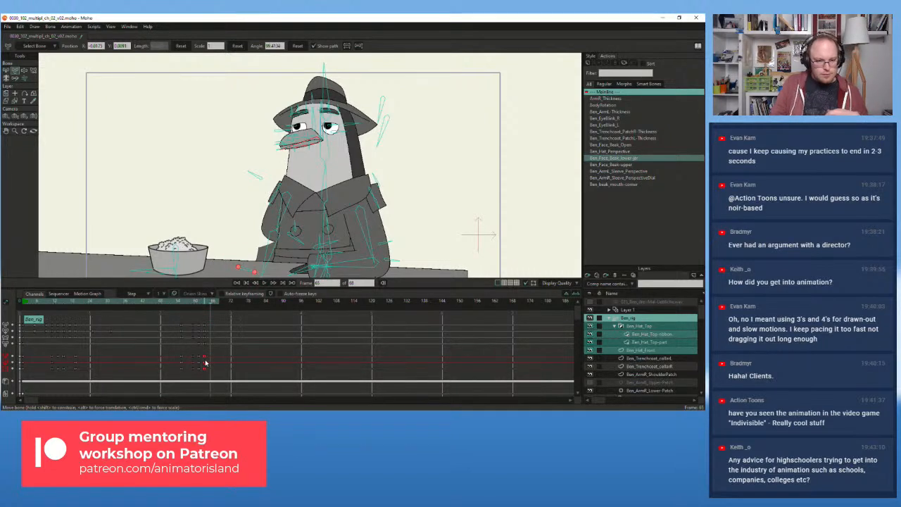
pyautogui.moveTo(170, 153); pyautogui.dragTo(149, 117)
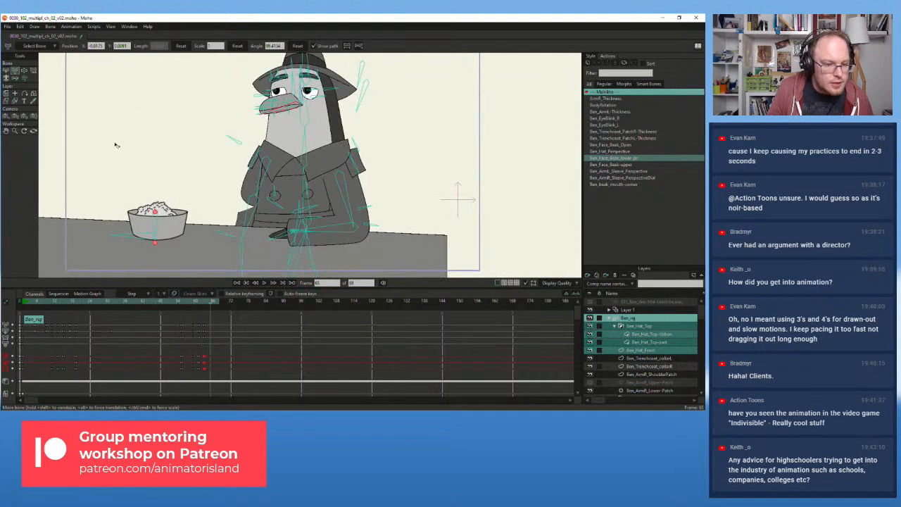
pyautogui.click(7, 71)
pyautogui.click(239, 252)
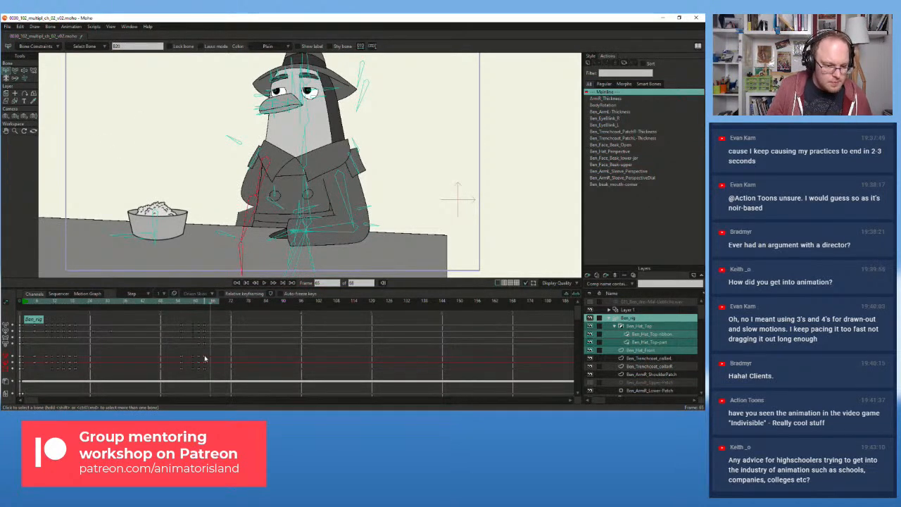
pyautogui.moveTo(210, 354); pyautogui.dragTo(204, 370)
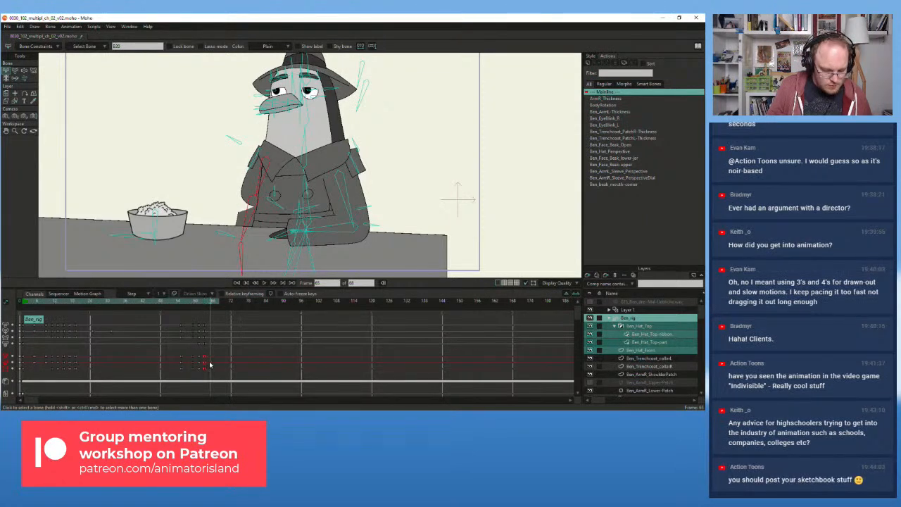
# - At frame 63, isolate the lowered arm's forearm bone and swing it slightly outward from the coat
pyautogui.click(208, 304)
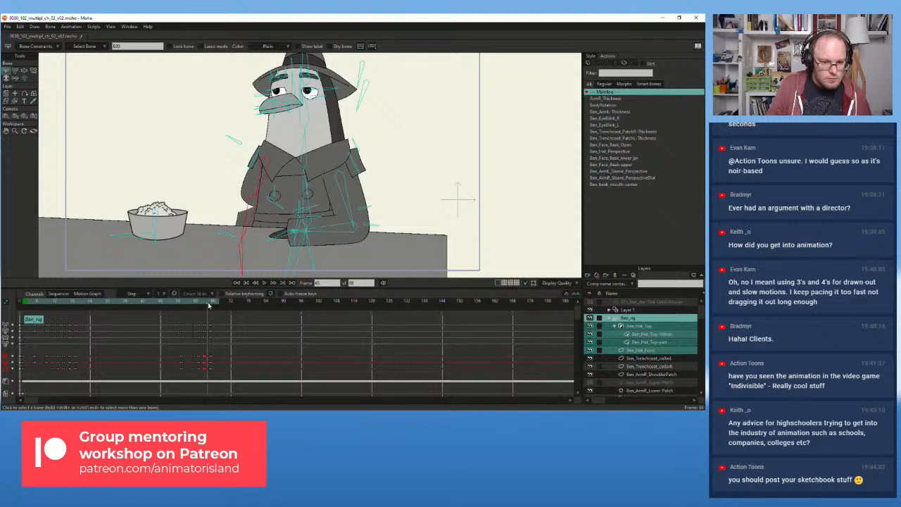
pyautogui.click(205, 306)
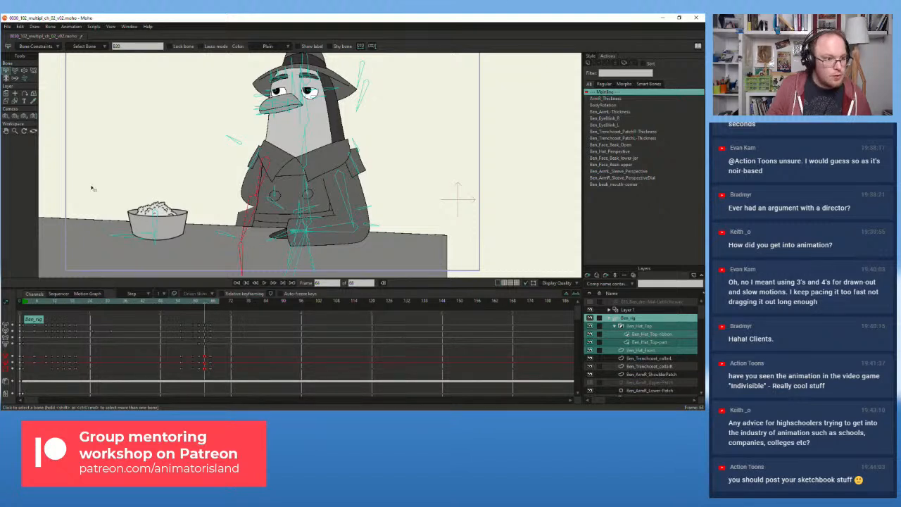
pyautogui.click(15, 71)
pyautogui.scroll(2, 254, 196)
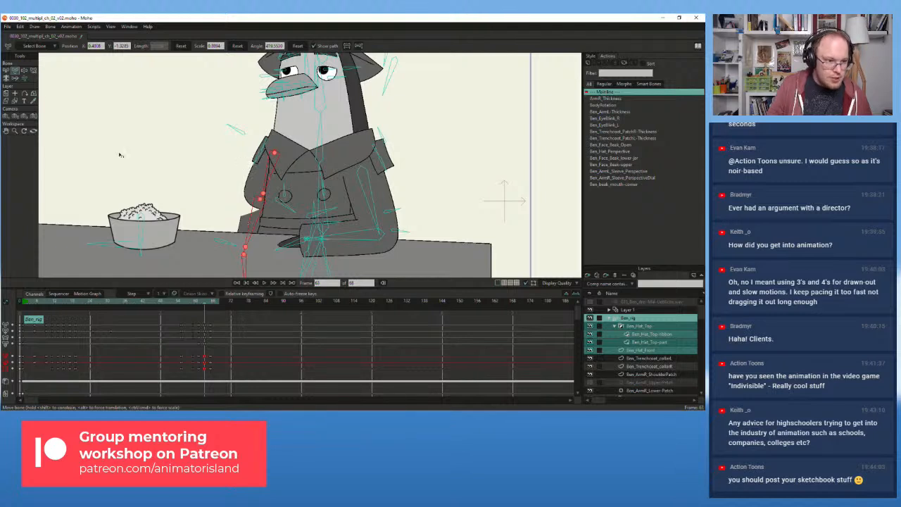
pyautogui.click(5, 71)
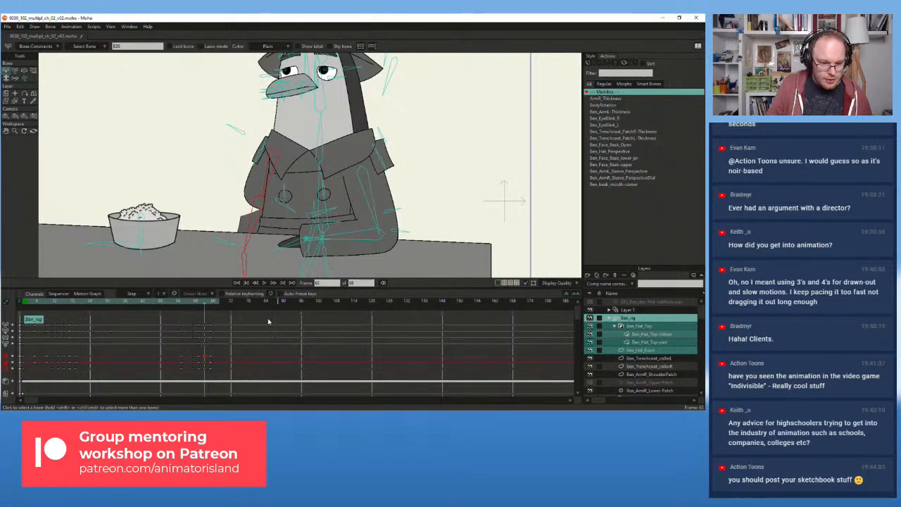
pyautogui.click(15, 71)
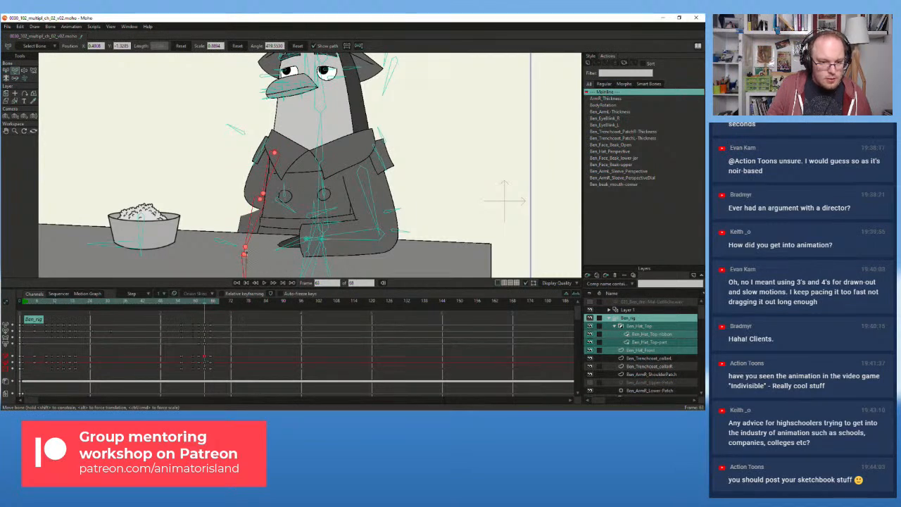
pyautogui.click(6, 71)
pyautogui.click(242, 207)
pyautogui.click(263, 220)
pyautogui.click(14, 71)
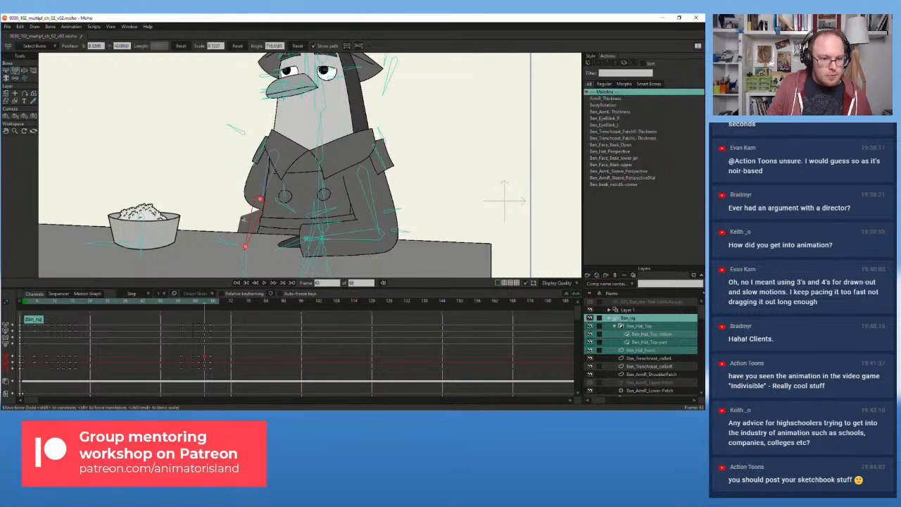
pyautogui.moveTo(254, 224); pyautogui.dragTo(251, 223)
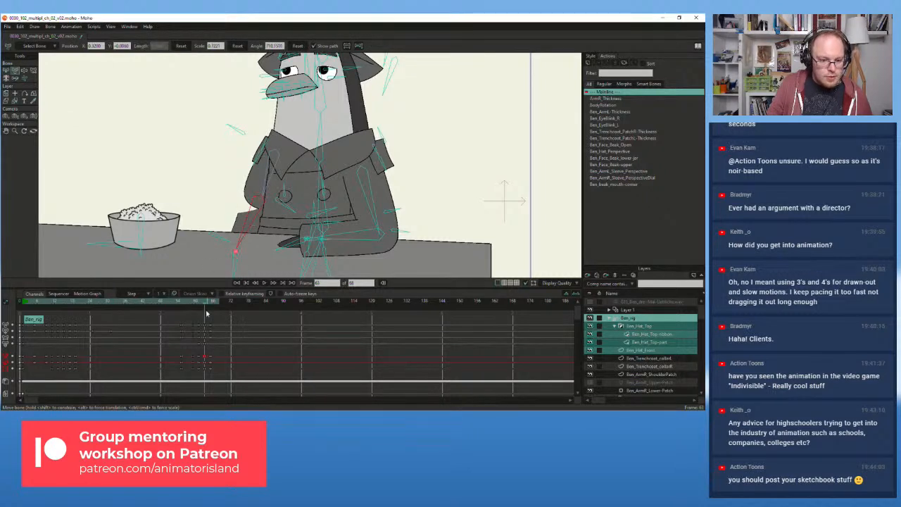
# - Readjust the forearm bone at frame 63 and play the animation to check the arm drop
pyautogui.moveTo(206, 304)
pyautogui.mouseDown()
pyautogui.moveTo(218, 305)
pyautogui.moveTo(191, 305)
pyautogui.moveTo(205, 310)
pyautogui.mouseUp()
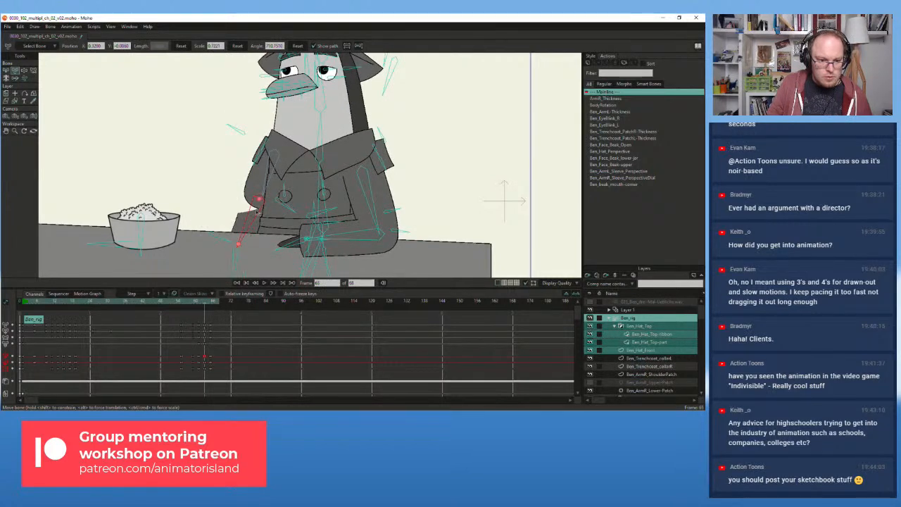
pyautogui.moveTo(252, 224); pyautogui.dragTo(255, 228)
pyautogui.moveTo(206, 306); pyautogui.dragTo(178, 307)
pyautogui.scroll(-3, 190, 211)
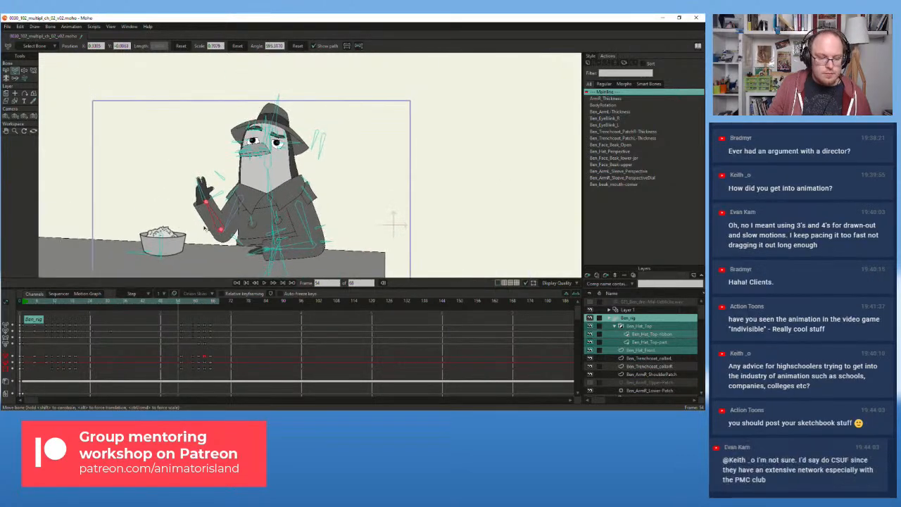
pyautogui.click(264, 284)
pyautogui.click(263, 284)
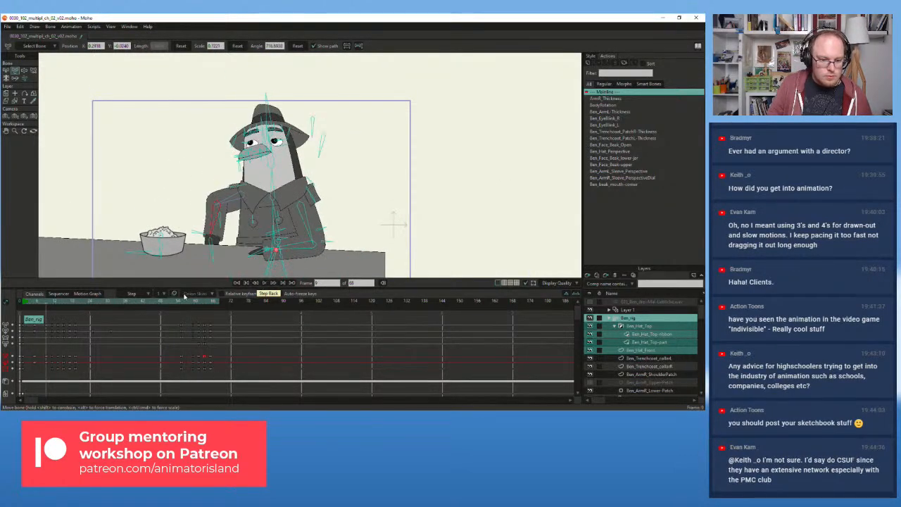
# - At frame 61, rotate both eye-blink control bones to close the bird's eyes
pyautogui.moveTo(188, 303)
pyautogui.mouseDown()
pyautogui.moveTo(202, 306)
pyautogui.moveTo(193, 308)
pyautogui.mouseUp()
pyautogui.scroll(3, 267, 121)
pyautogui.moveTo(223, 174); pyautogui.dragTo(190, 202)
pyautogui.moveTo(194, 303); pyautogui.dragTo(200, 305)
pyautogui.scroll(3, 258, 186)
pyautogui.moveTo(293, 173); pyautogui.dragTo(249, 177)
pyautogui.moveTo(173, 184); pyautogui.dragTo(79, 254)
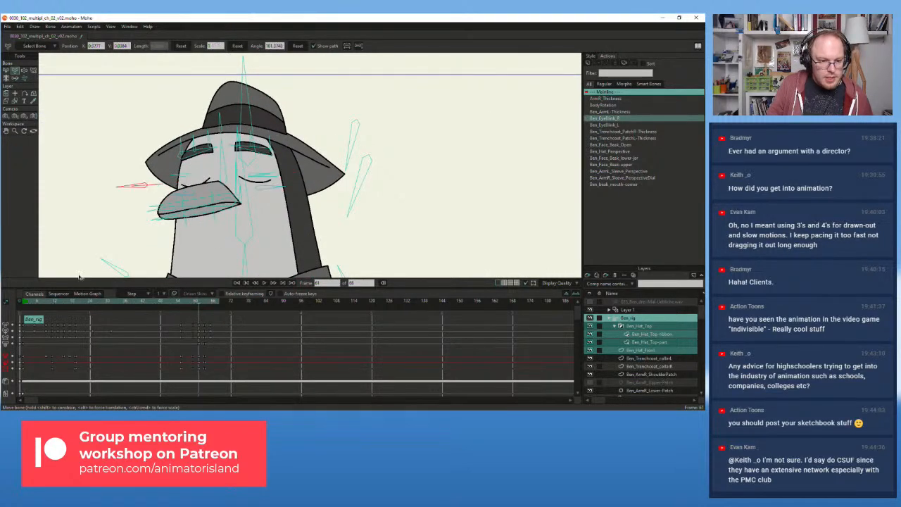
# - At frame 63, rotate both eye-blink control bones so the eyes are half open
pyautogui.click(202, 302)
pyautogui.click(292, 154)
pyautogui.click(174, 180)
pyautogui.moveTo(162, 172); pyautogui.dragTo(128, 155)
pyautogui.click(293, 151)
pyautogui.moveTo(299, 159); pyautogui.dragTo(283, 174)
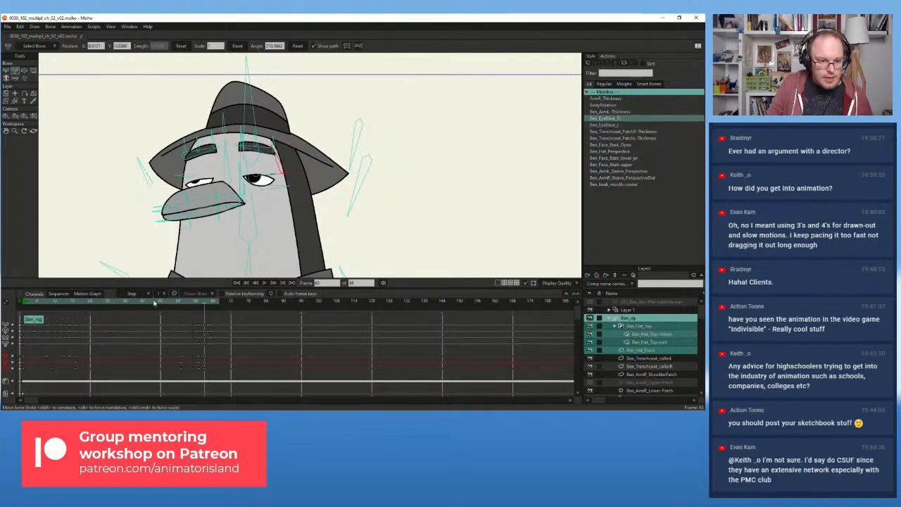
# - At frame 65, rotate both eye-blink control bones to open the eyes wider
pyautogui.moveTo(205, 304); pyautogui.dragTo(210, 304)
pyautogui.moveTo(150, 183); pyautogui.dragTo(177, 189)
pyautogui.moveTo(281, 164); pyautogui.dragTo(299, 273)
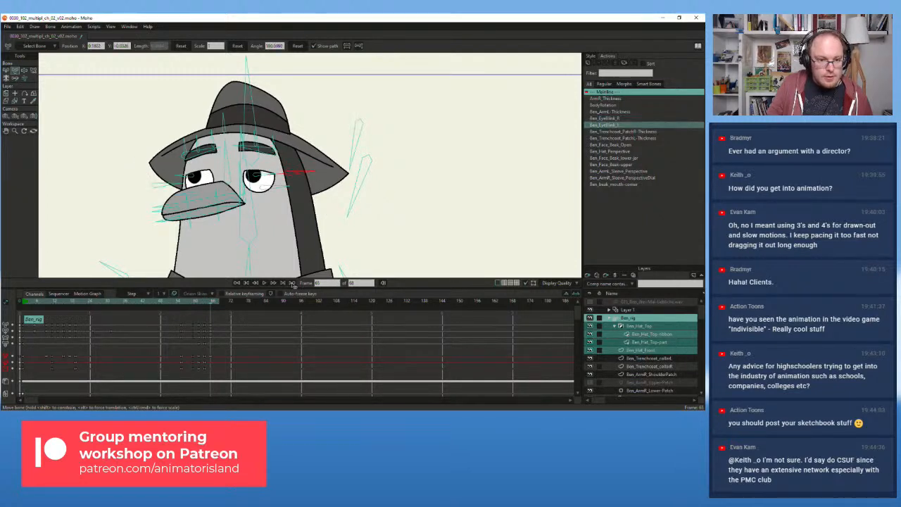
# - Play back the blink, and at frame 59 rotate both eye-blink control bones to open the bird's eyes
pyautogui.moveTo(211, 304); pyautogui.dragTo(161, 312)
pyautogui.click(265, 283)
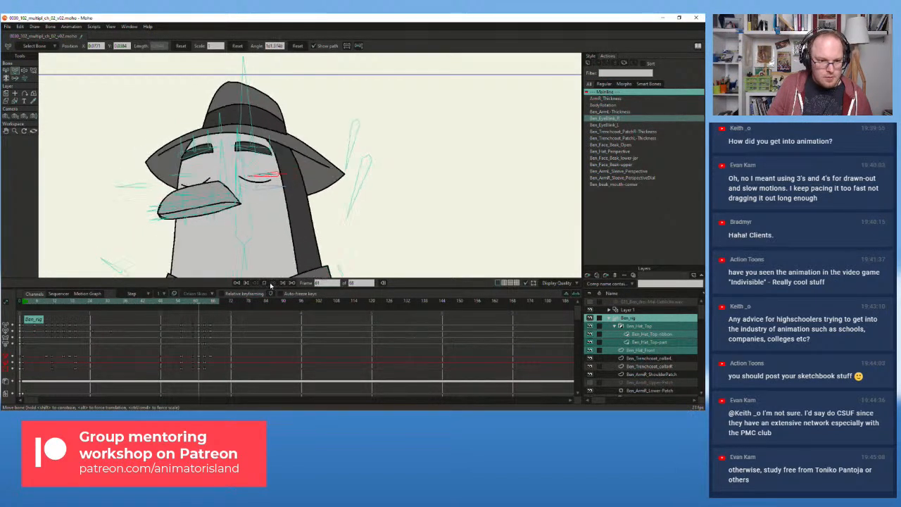
pyautogui.click(192, 304)
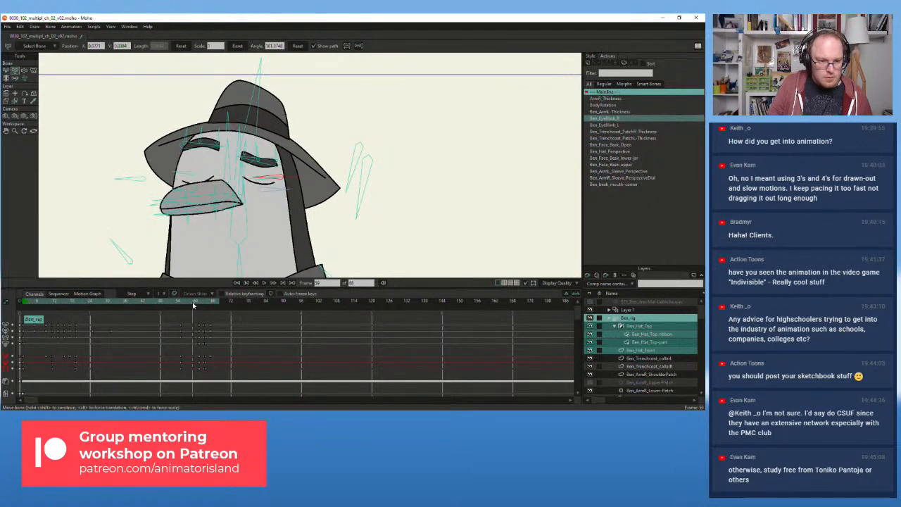
pyautogui.moveTo(271, 178); pyautogui.dragTo(287, 163)
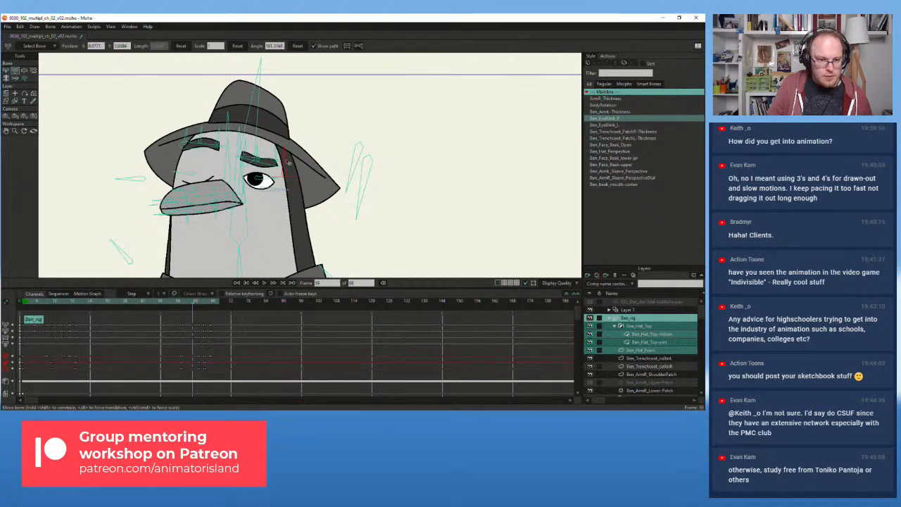
pyautogui.click(141, 178)
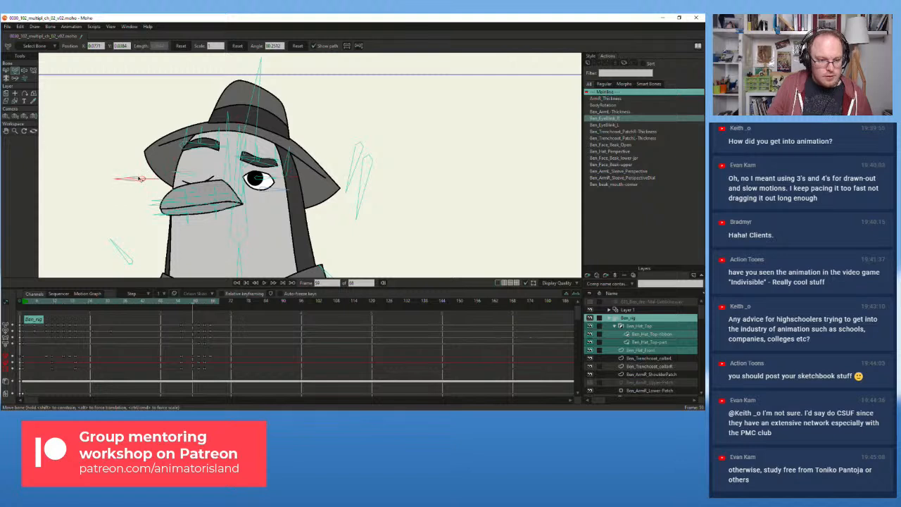
pyautogui.moveTo(142, 179); pyautogui.dragTo(148, 160)
# - Review the adjusted blink in playback, and play the whole animation from frame 1
pyautogui.moveTo(196, 299); pyautogui.dragTo(171, 308)
pyautogui.click(262, 282)
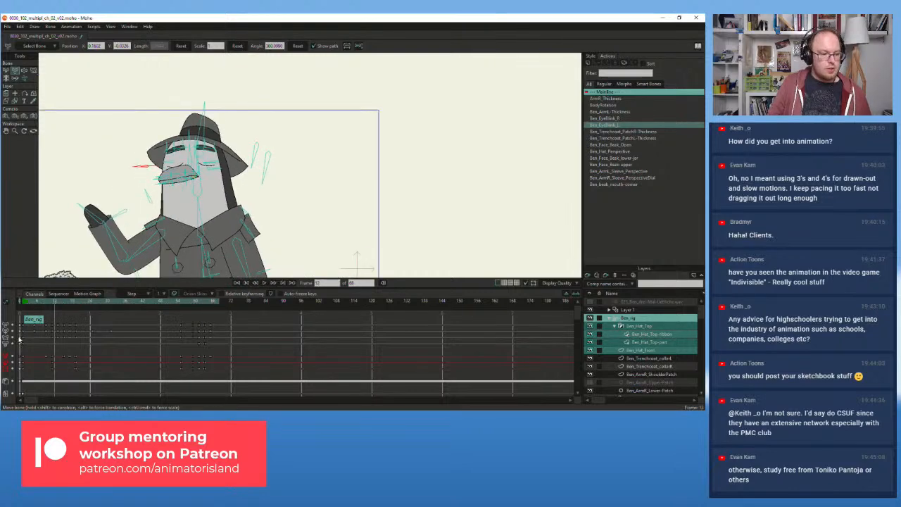
pyautogui.click(24, 301)
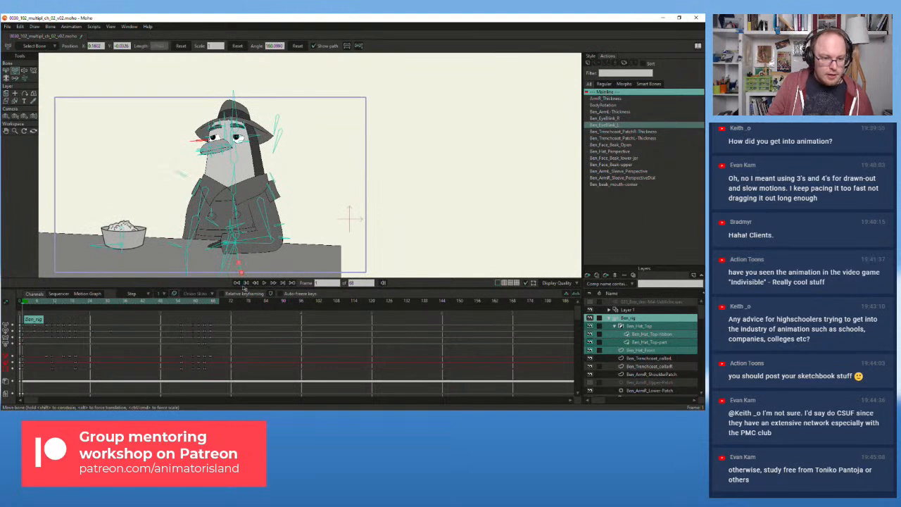
pyautogui.click(264, 282)
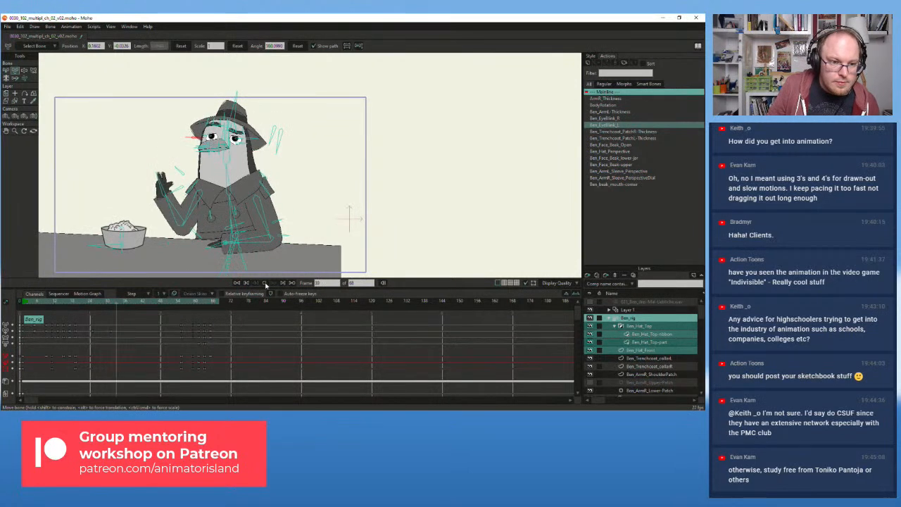
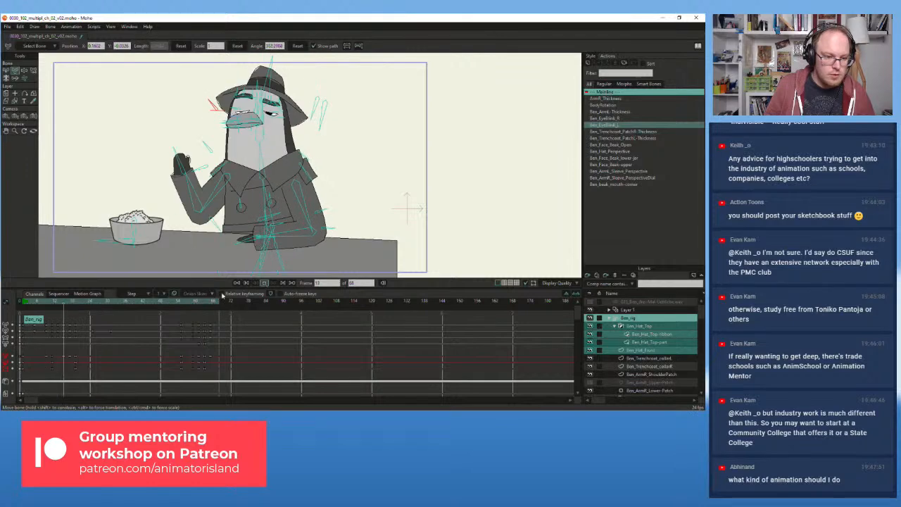
pyautogui.click(208, 306)
pyautogui.moveTo(208, 306); pyautogui.dragTo(21, 309)
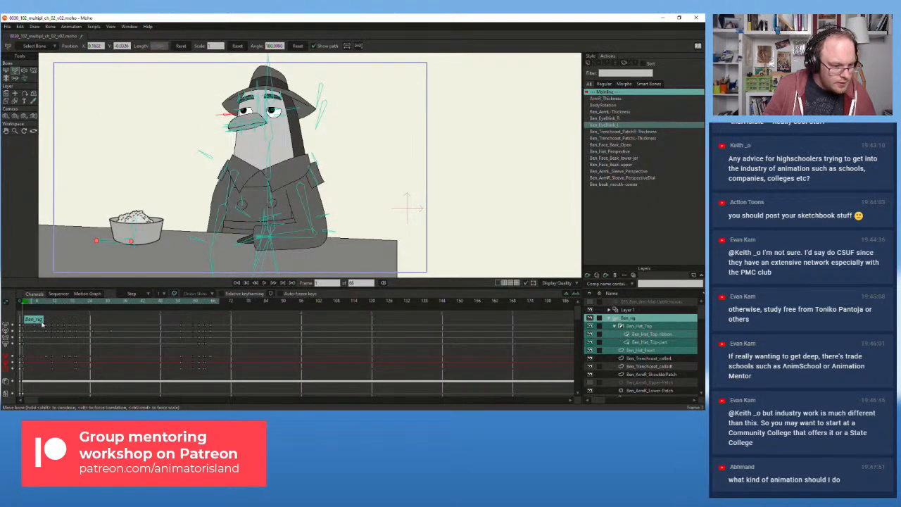
# - Look through the arm channels, go to frame 63 and select the Ben_ArmL_Elbow-Patch-Vector layer of the lowered arm
pyautogui.scroll(-10, 61, 349)
pyautogui.scroll(-6, 63, 354)
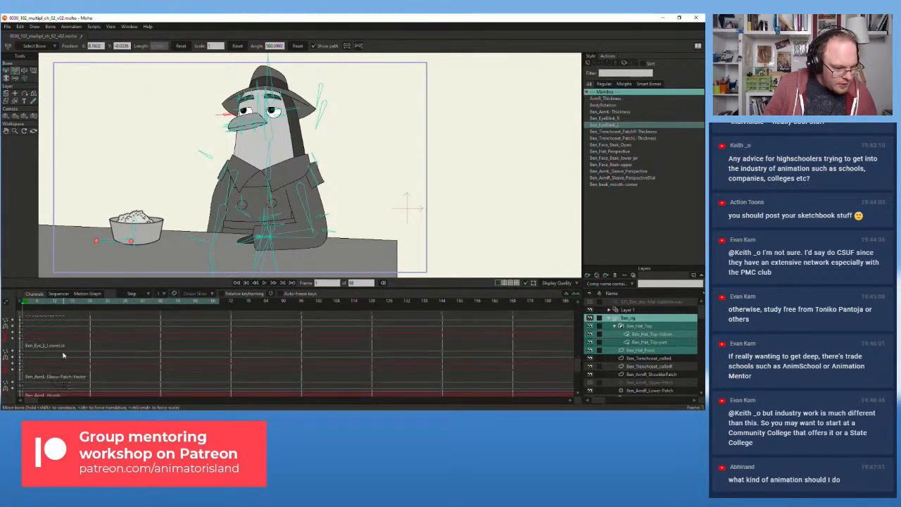
pyautogui.scroll(1, 64, 355)
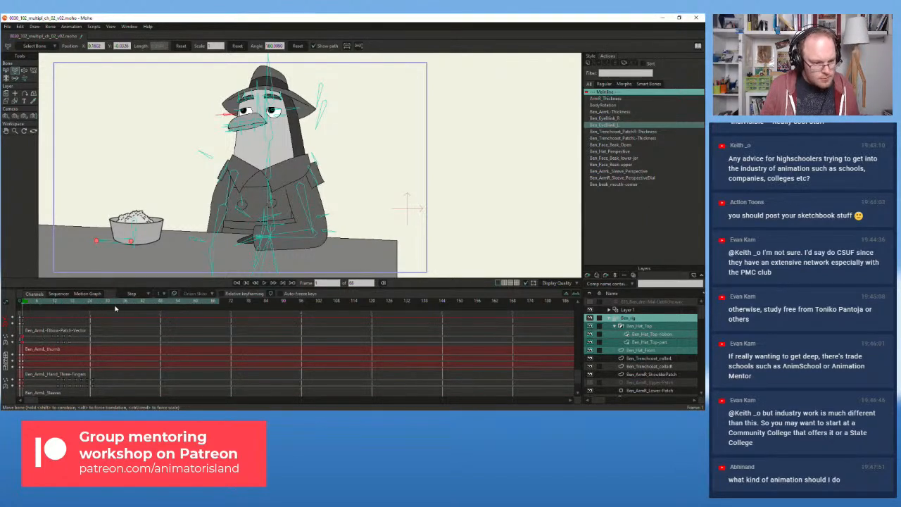
pyautogui.moveTo(118, 305); pyautogui.dragTo(204, 306)
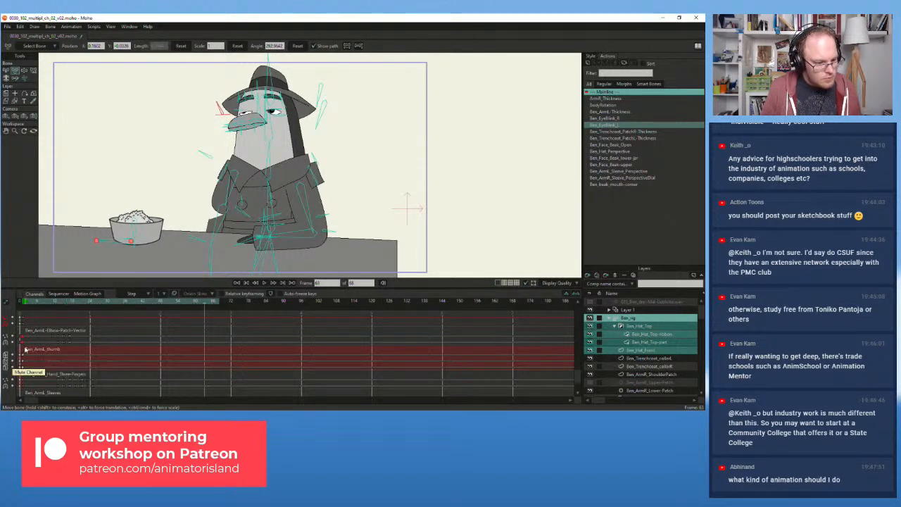
pyautogui.click(5, 71)
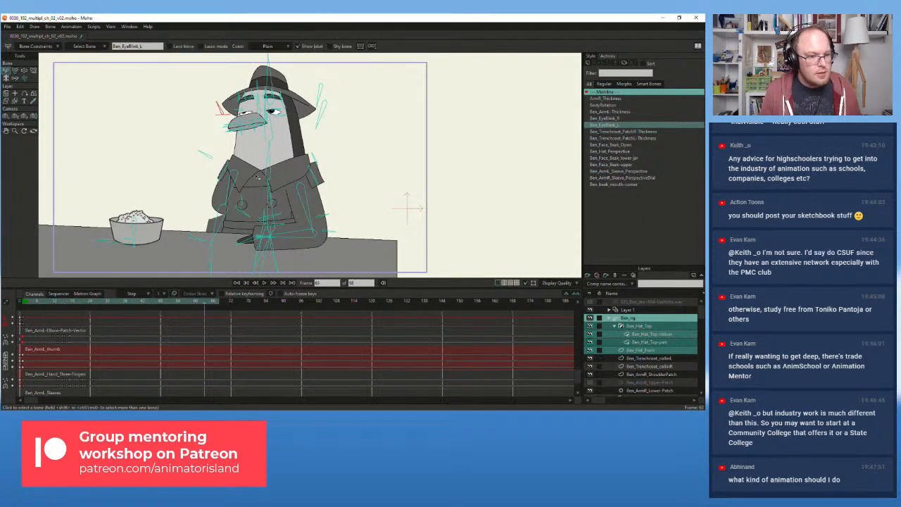
pyautogui.click(15, 101)
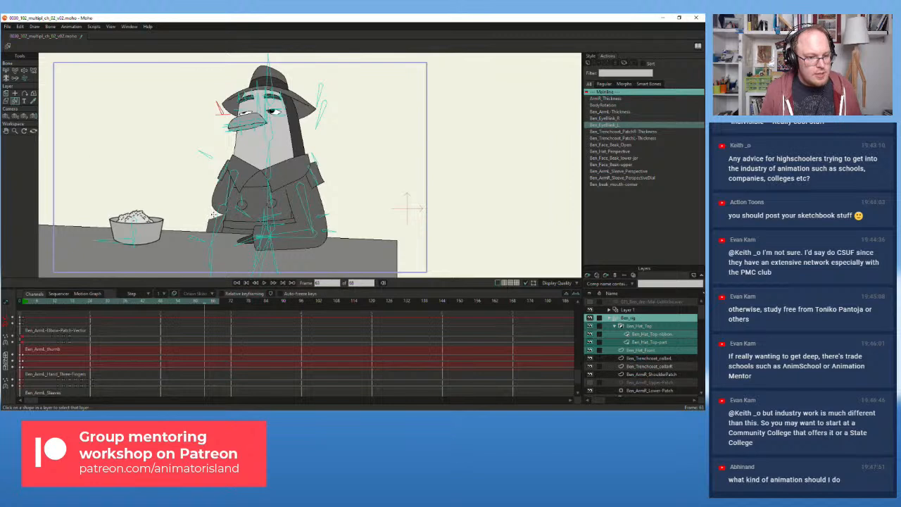
pyautogui.click(213, 230)
pyautogui.scroll(-1, 639, 368)
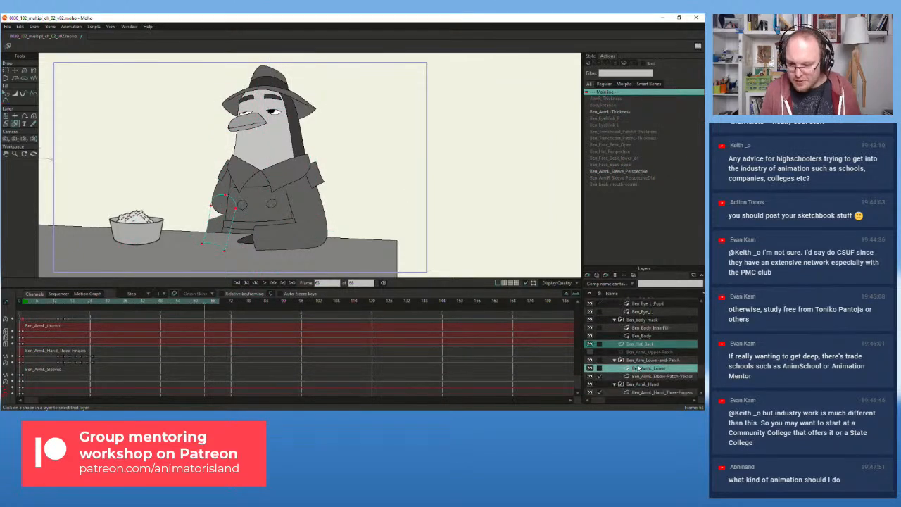
pyautogui.click(639, 377)
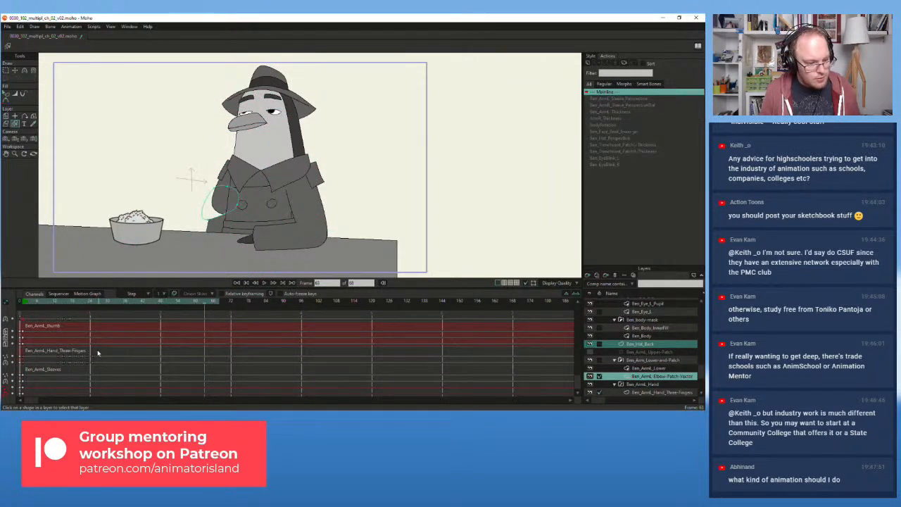
# - Key the elbow patch's rounded shape at frame 61 so that it fits the lowered arm
pyautogui.scroll(1, 94, 353)
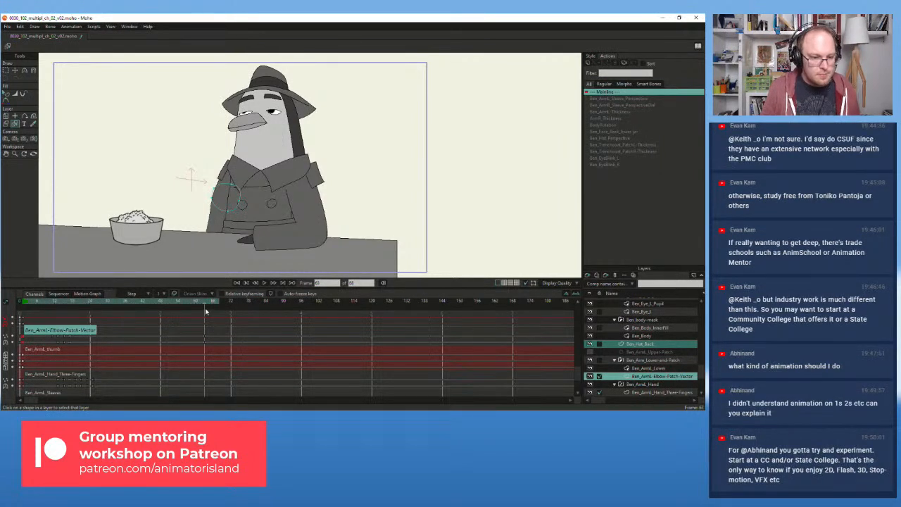
pyautogui.moveTo(205, 305); pyautogui.dragTo(199, 306)
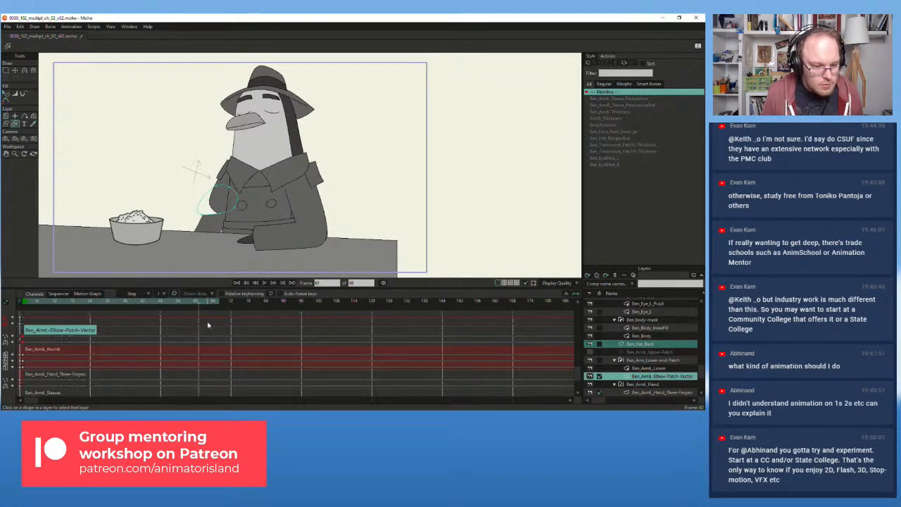
pyautogui.moveTo(200, 339); pyautogui.dragTo(199, 338)
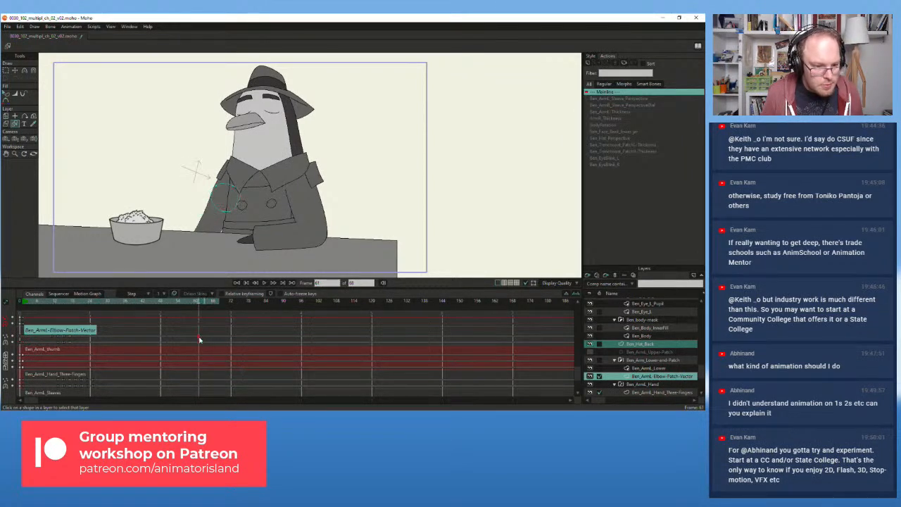
# - At frame 59, move the elbow patch's points and curve handles to fit the inner and outer bend of the raised arm
pyautogui.scroll(5, 204, 216)
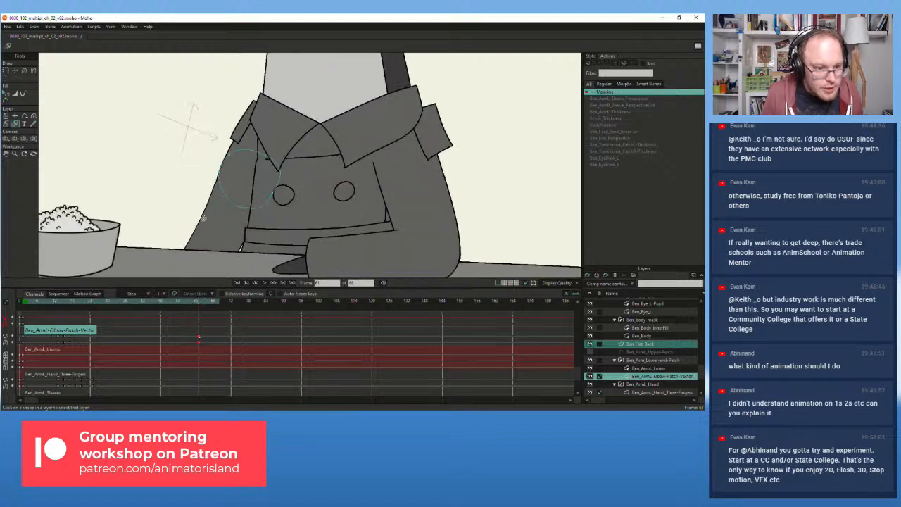
pyautogui.click(197, 305)
pyautogui.click(196, 305)
pyautogui.click(193, 304)
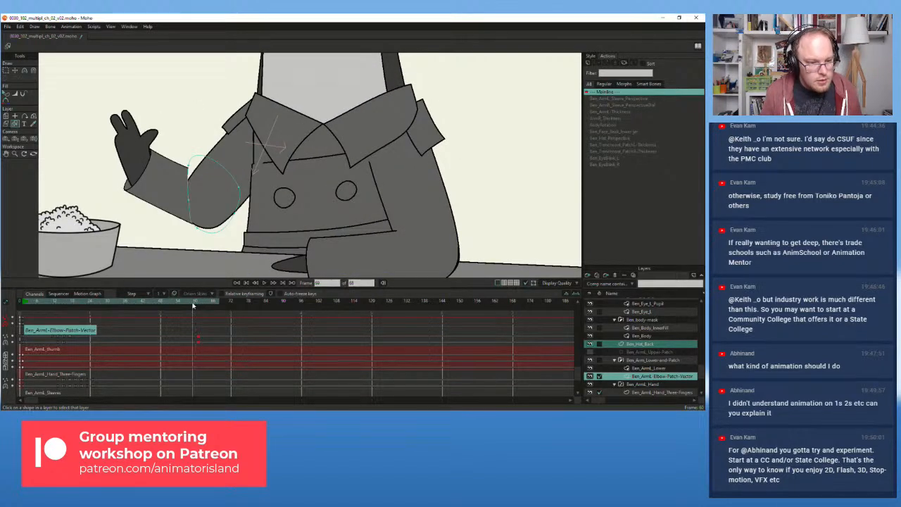
pyautogui.press('t')
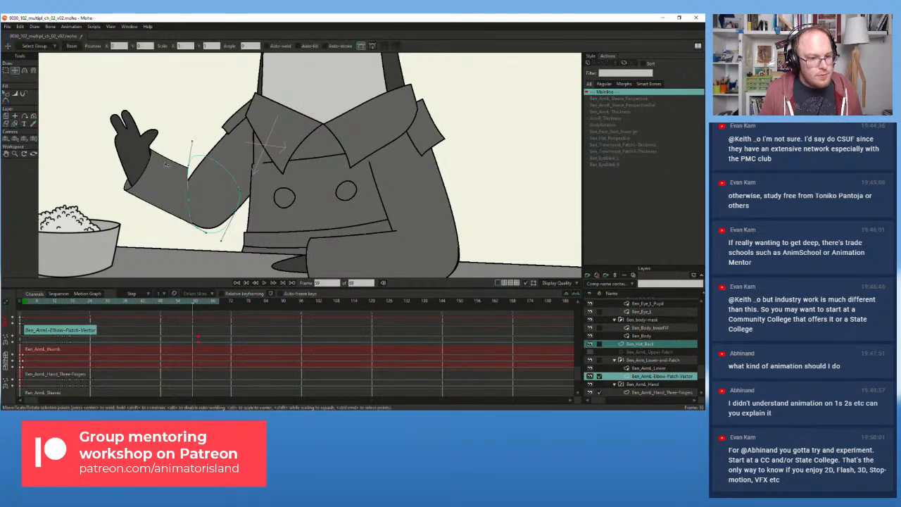
pyautogui.moveTo(191, 169); pyautogui.dragTo(203, 176)
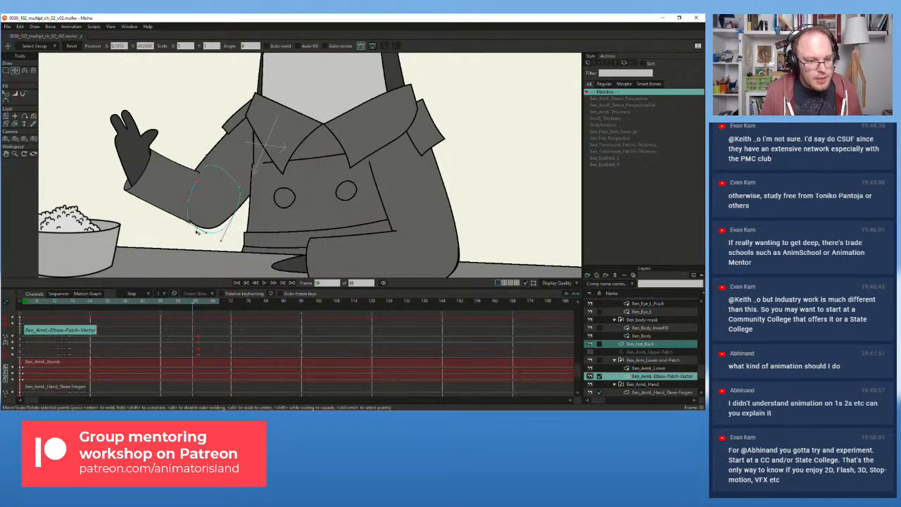
pyautogui.moveTo(202, 230); pyautogui.dragTo(202, 231)
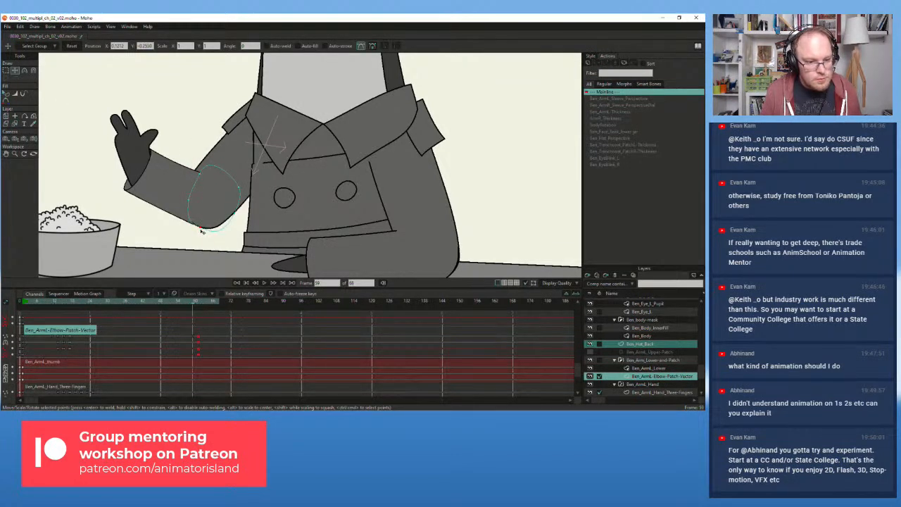
pyautogui.scroll(4, 188, 217)
pyautogui.moveTo(192, 184); pyautogui.dragTo(192, 189)
pyautogui.click(219, 241)
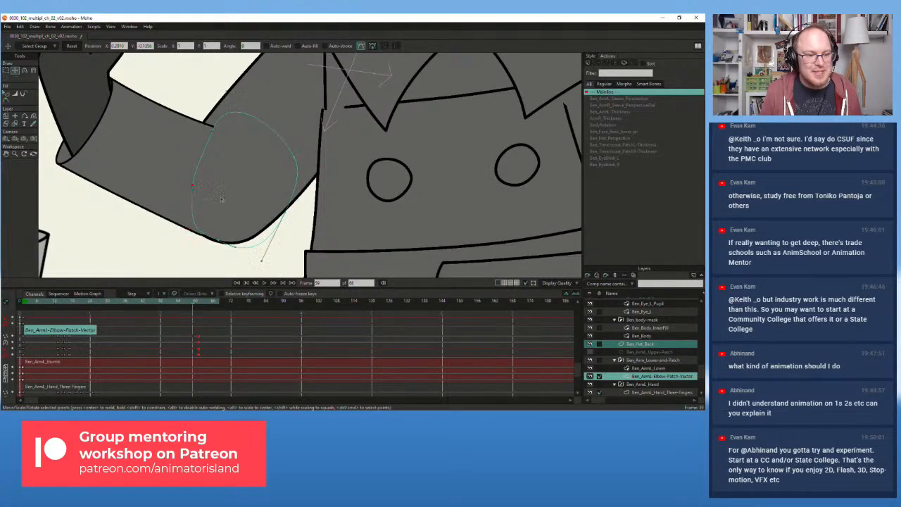
pyautogui.click(214, 131)
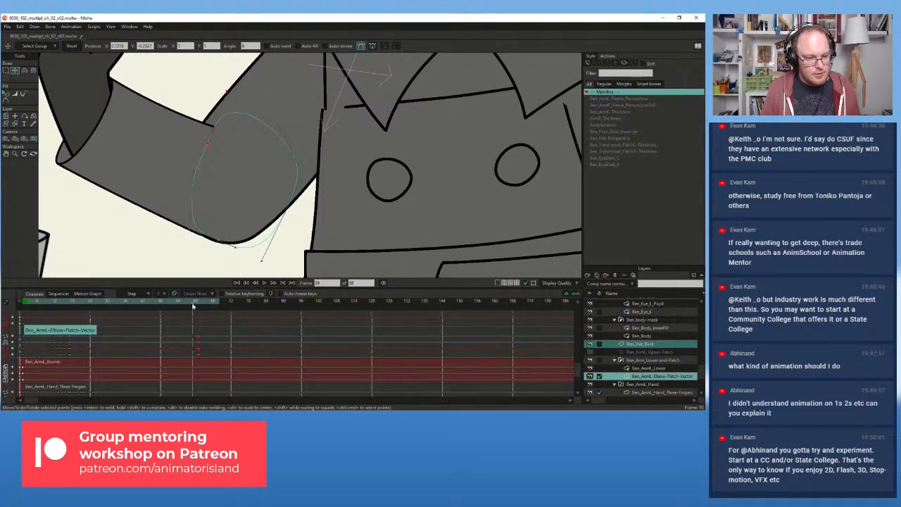
# - Check the elbow patch at frames 57 and 55, and play the animation from frame 1
pyautogui.moveTo(193, 306); pyautogui.dragTo(187, 307)
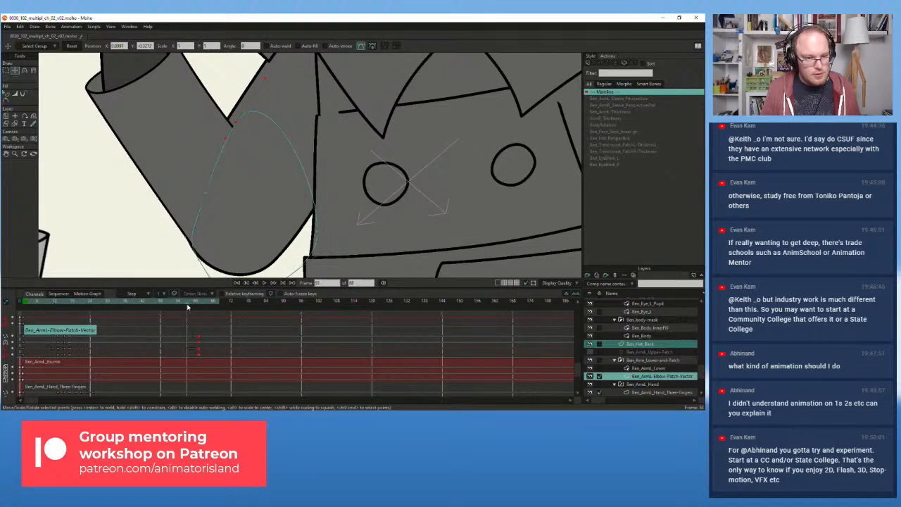
pyautogui.scroll(-2, 211, 212)
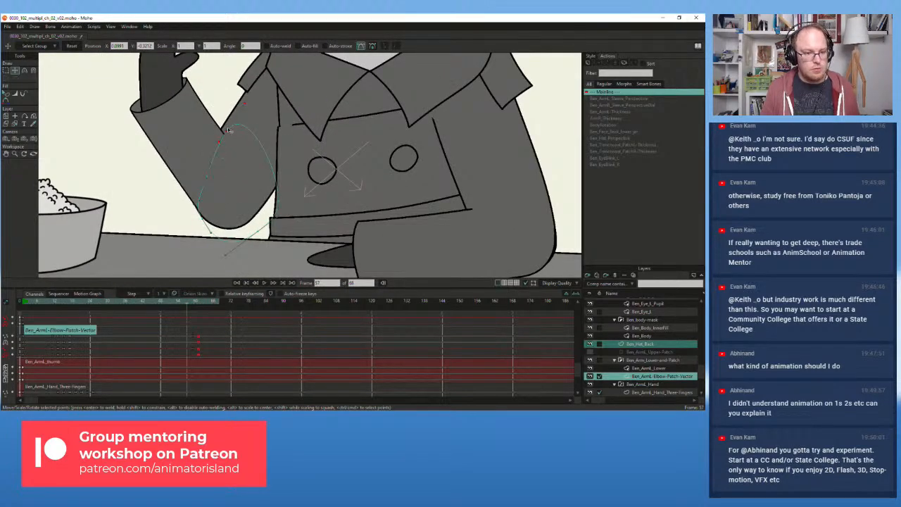
pyautogui.moveTo(192, 301)
pyautogui.mouseDown()
pyautogui.moveTo(183, 304)
pyautogui.moveTo(221, 303)
pyautogui.moveTo(181, 304)
pyautogui.mouseUp()
pyautogui.scroll(-3, 153, 141)
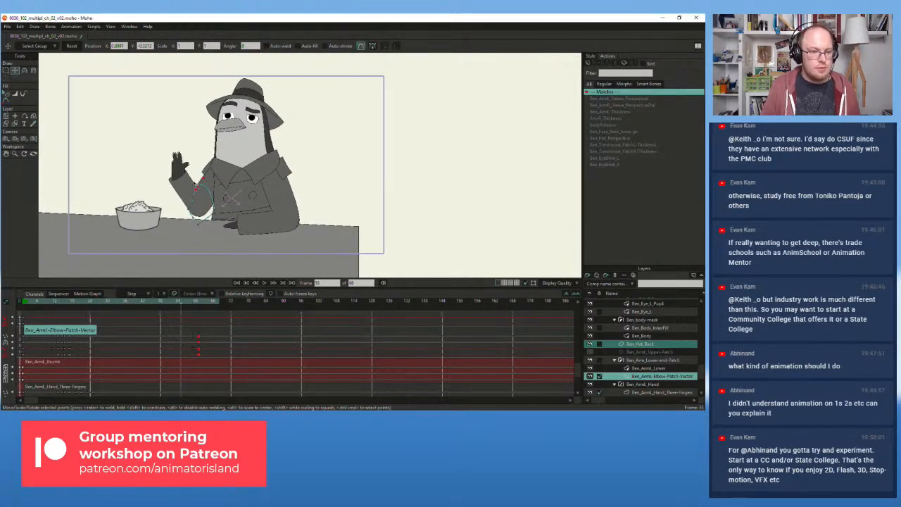
pyautogui.moveTo(39, 303); pyautogui.dragTo(24, 310)
pyautogui.click(264, 283)
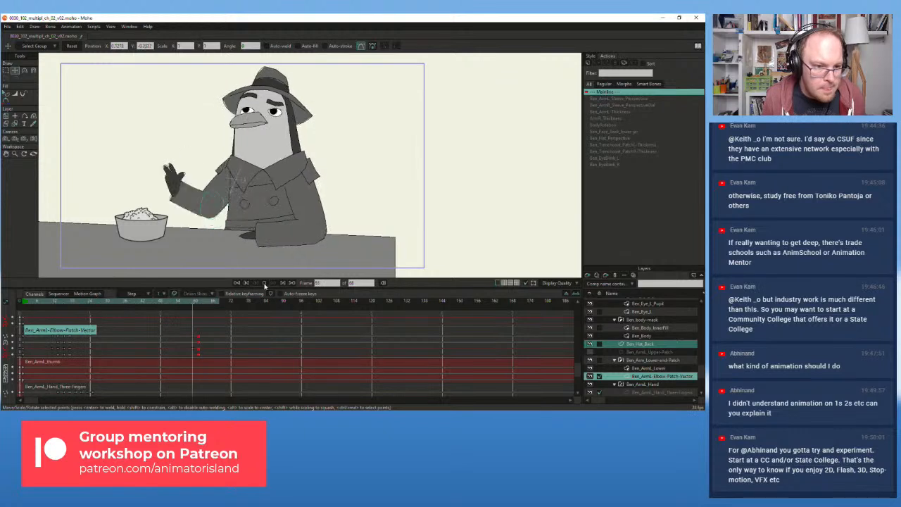
pyautogui.press('space')
pyautogui.click(23, 304)
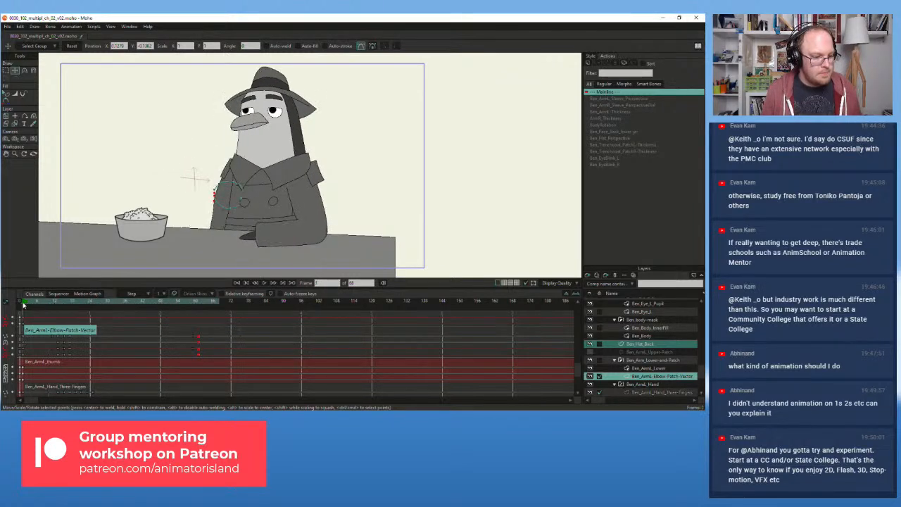
# - Turn on the .wav audio layer above the bird's rig and return to frame 1
pyautogui.scroll(5, 650, 342)
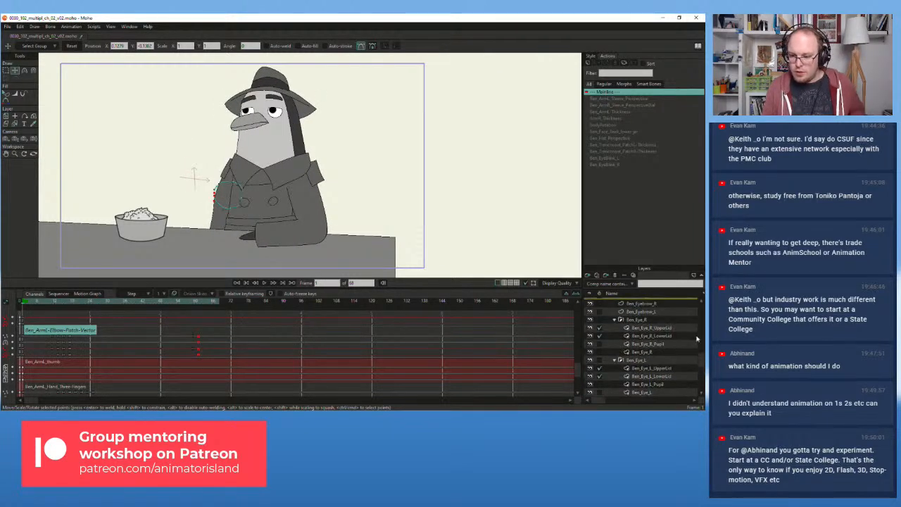
pyautogui.moveTo(702, 356); pyautogui.dragTo(700, 289)
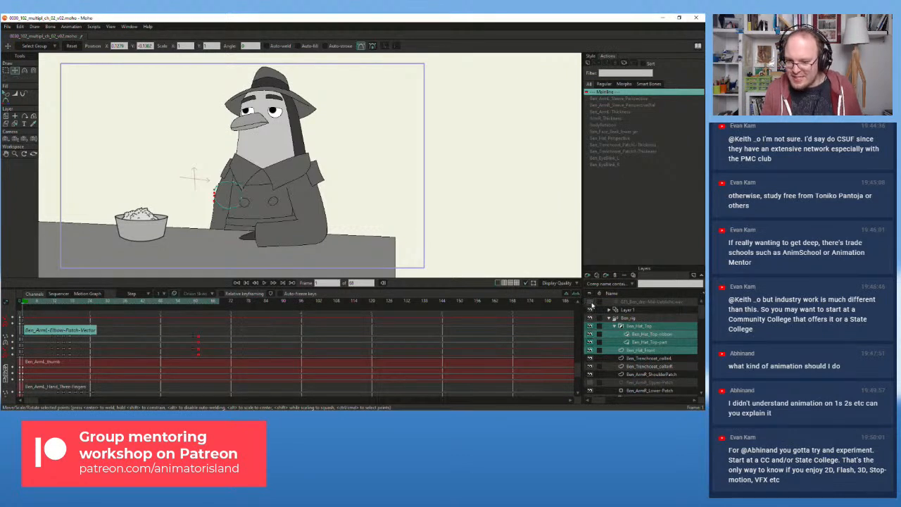
pyautogui.click(590, 302)
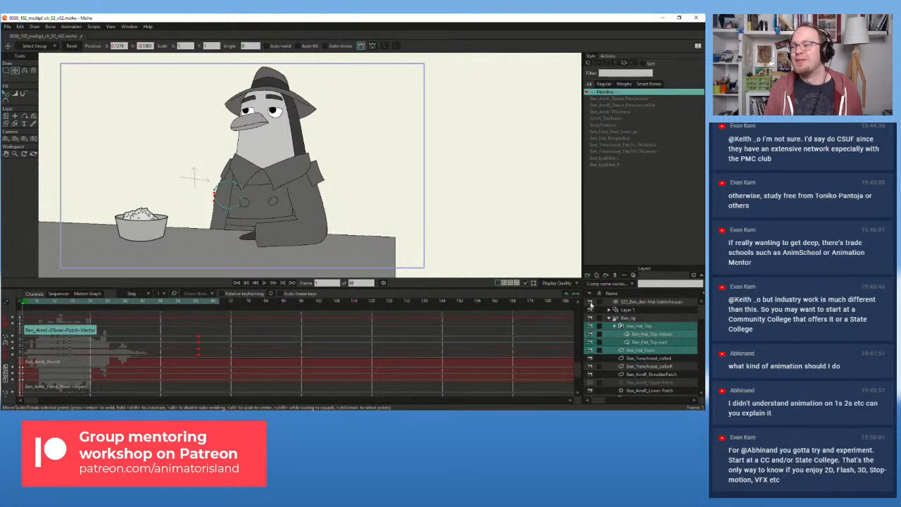
pyautogui.moveTo(22, 305)
pyautogui.mouseDown()
pyautogui.moveTo(48, 305)
pyautogui.moveTo(24, 306)
pyautogui.mouseUp()
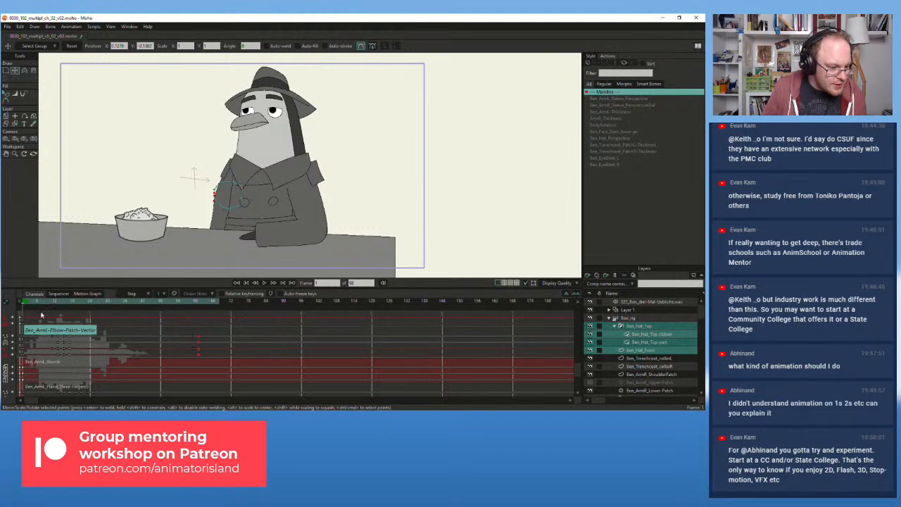
# - Select the Ben_rig layer and play the animation against the audio, checking the opening frames up to frame 5
pyautogui.click(629, 318)
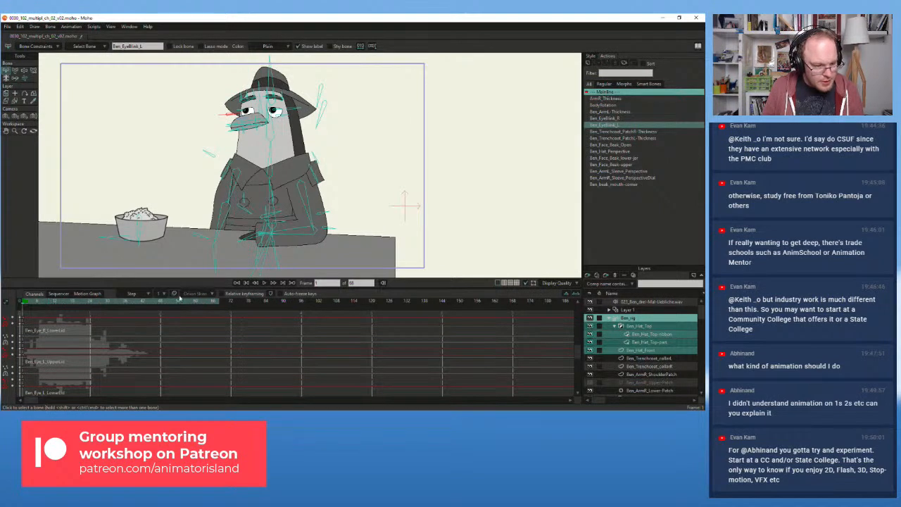
pyautogui.click(576, 294)
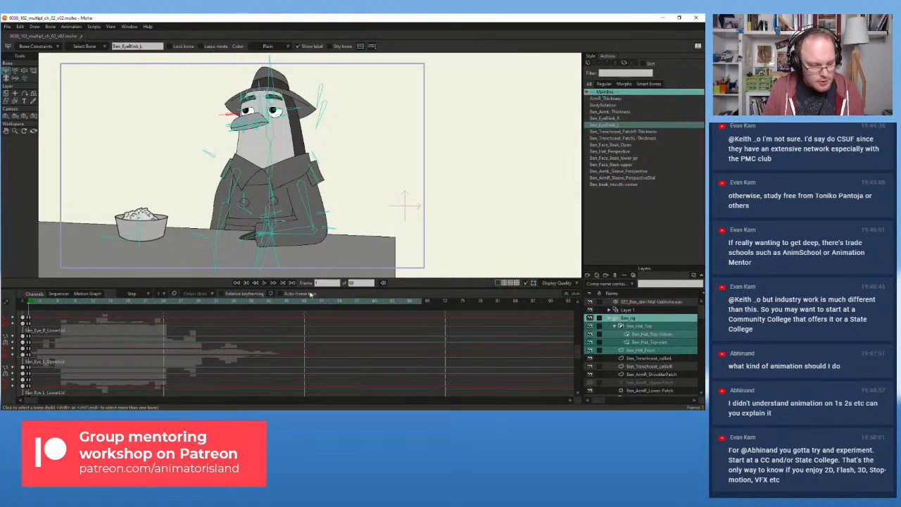
pyautogui.moveTo(41, 302)
pyautogui.mouseDown()
pyautogui.moveTo(101, 307)
pyautogui.moveTo(37, 308)
pyautogui.mouseUp()
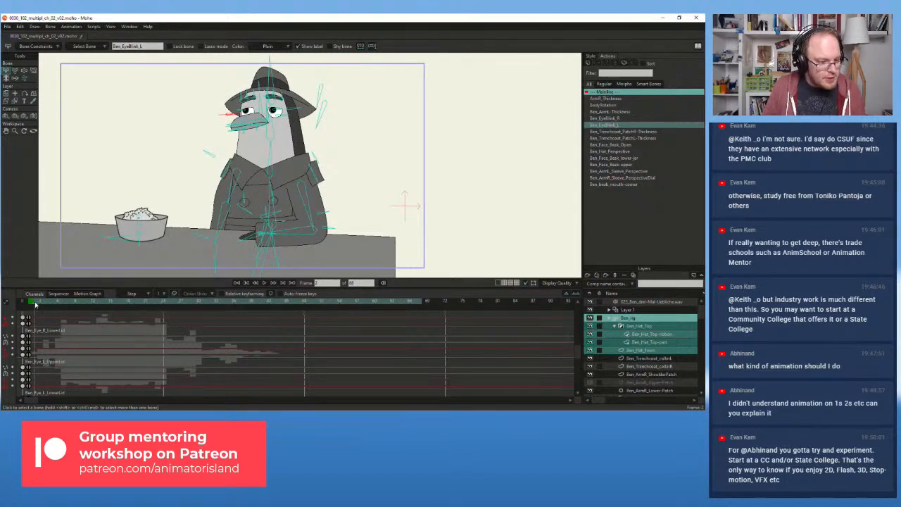
pyautogui.moveTo(36, 304); pyautogui.dragTo(30, 304)
pyautogui.click(264, 282)
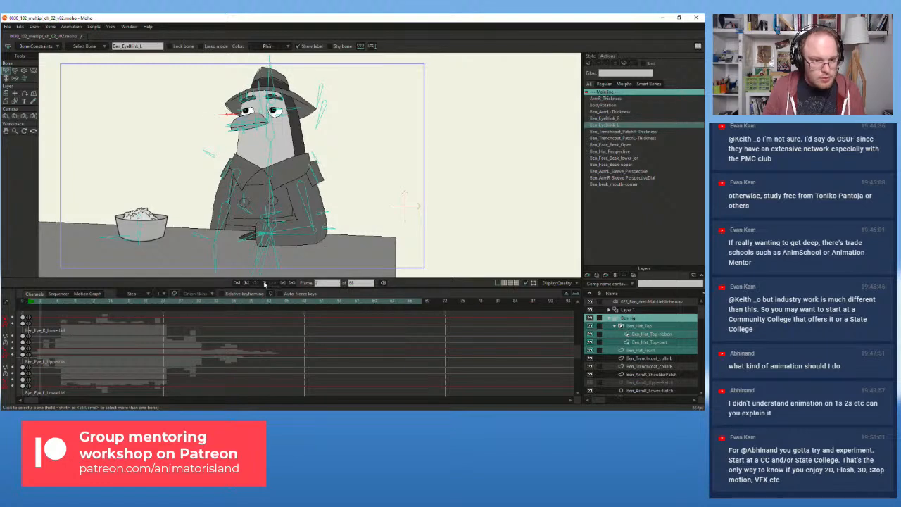
pyautogui.click(265, 282)
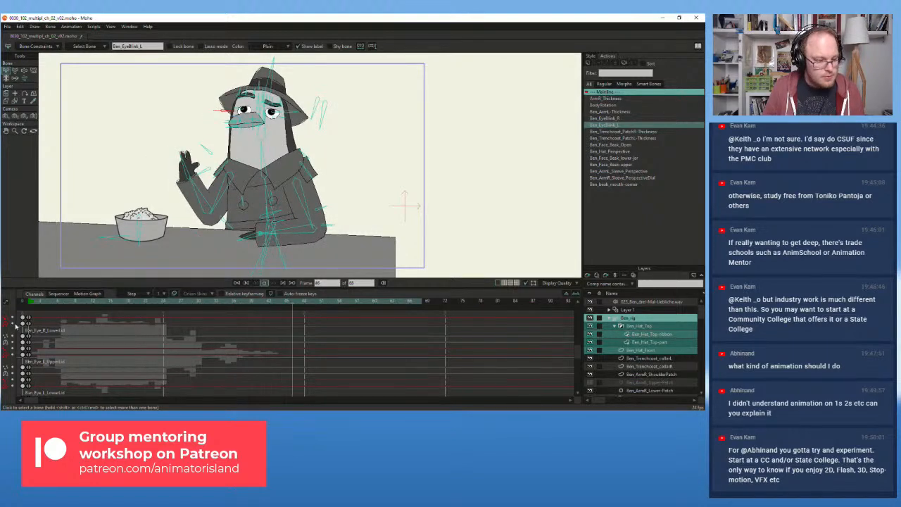
pyautogui.click(30, 304)
pyautogui.moveTo(31, 303); pyautogui.dragTo(52, 304)
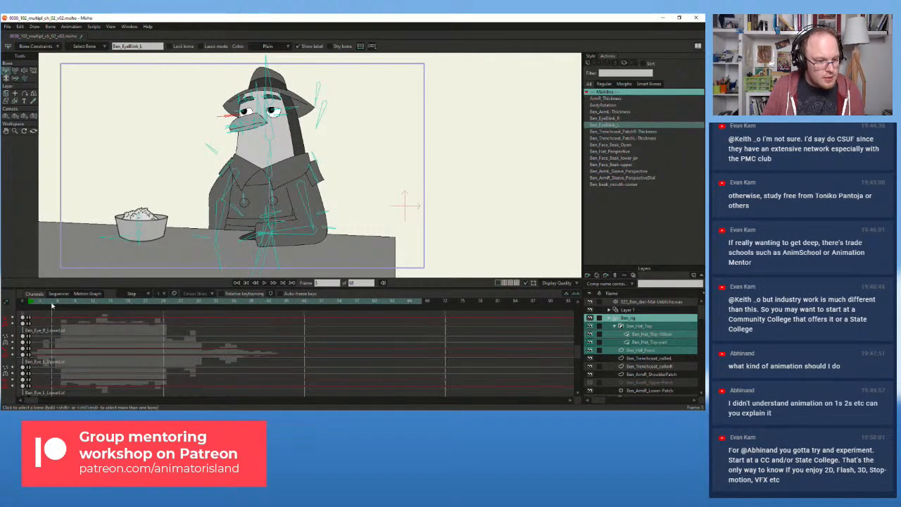
# - Rotate the lower beak bone to open the beak slightly at frame 3 and wider at frame 5
pyautogui.click(15, 70)
pyautogui.scroll(2, 223, 124)
pyautogui.click(35, 304)
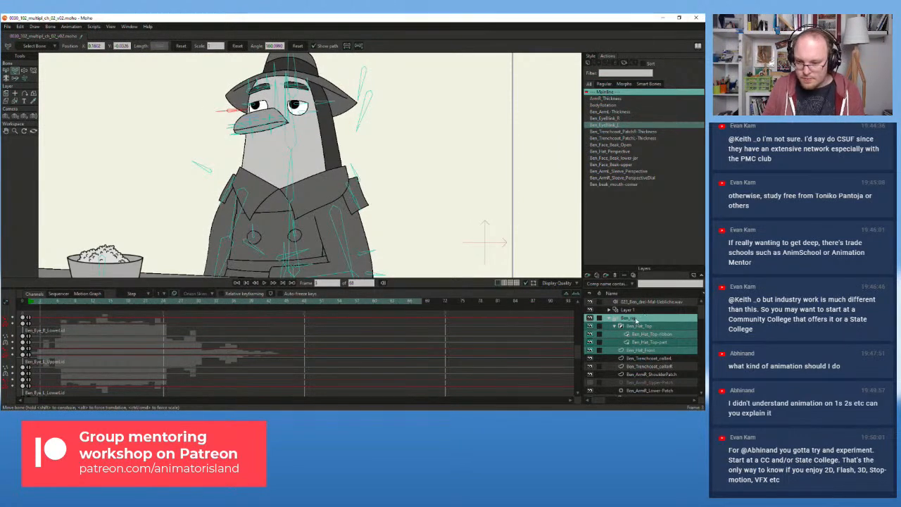
pyautogui.moveTo(577, 350); pyautogui.dragTo(577, 287)
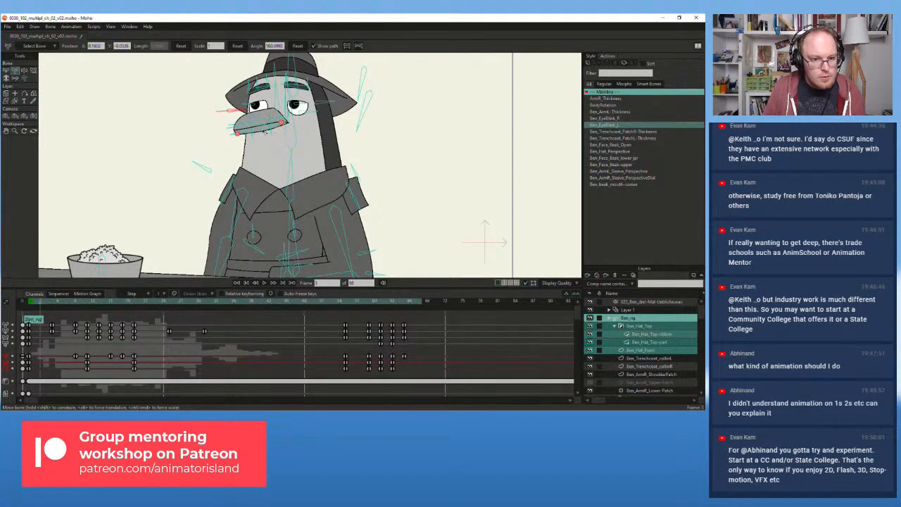
pyautogui.moveTo(264, 130); pyautogui.dragTo(263, 133)
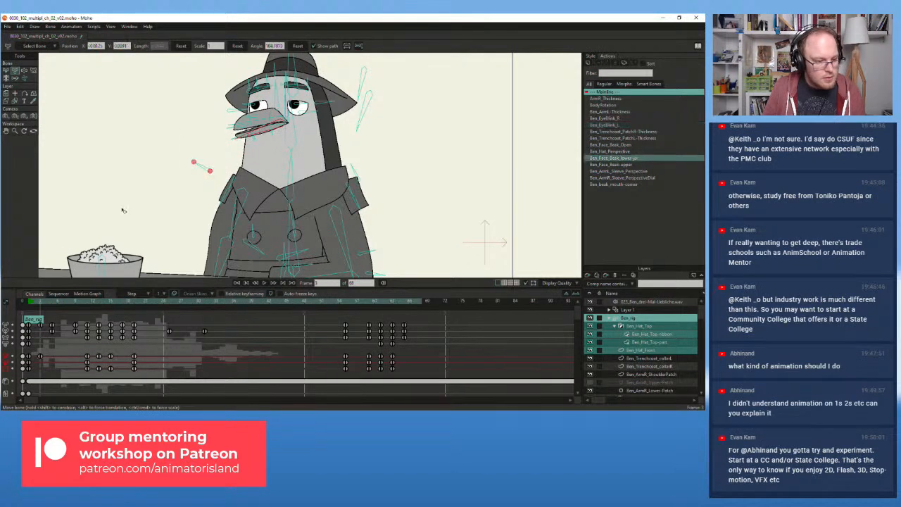
pyautogui.click(50, 302)
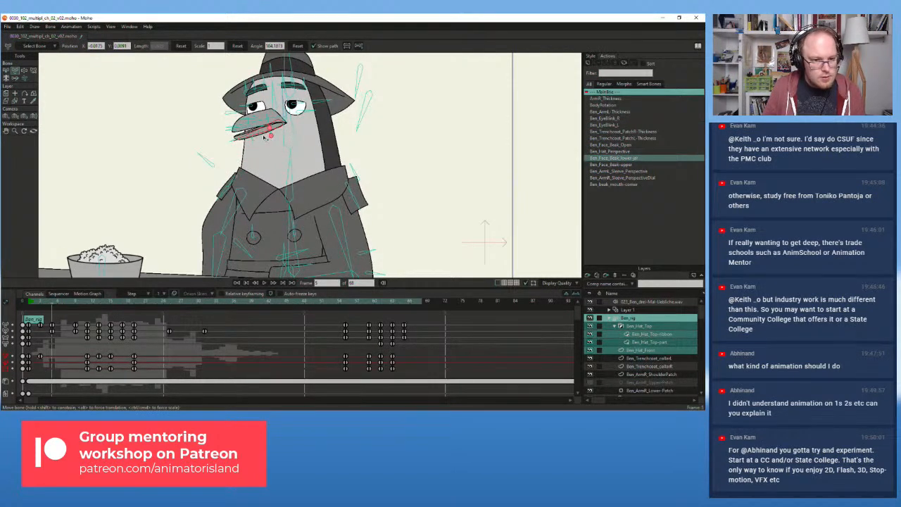
pyautogui.moveTo(267, 129); pyautogui.dragTo(260, 138)
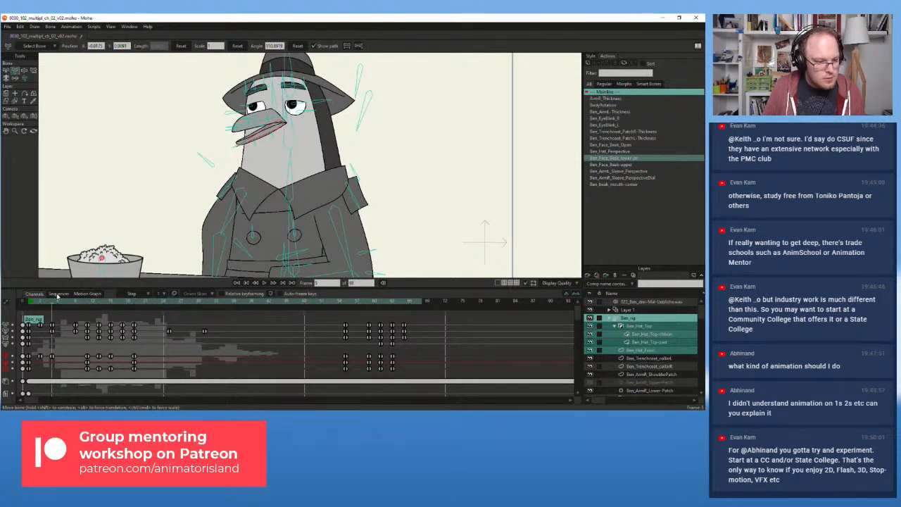
# - Key the lower beak bone partly open at frame 11, wide open at frame 15 and less open at frame 17
pyautogui.moveTo(58, 301); pyautogui.dragTo(87, 303)
pyautogui.moveTo(252, 137); pyautogui.dragTo(254, 134)
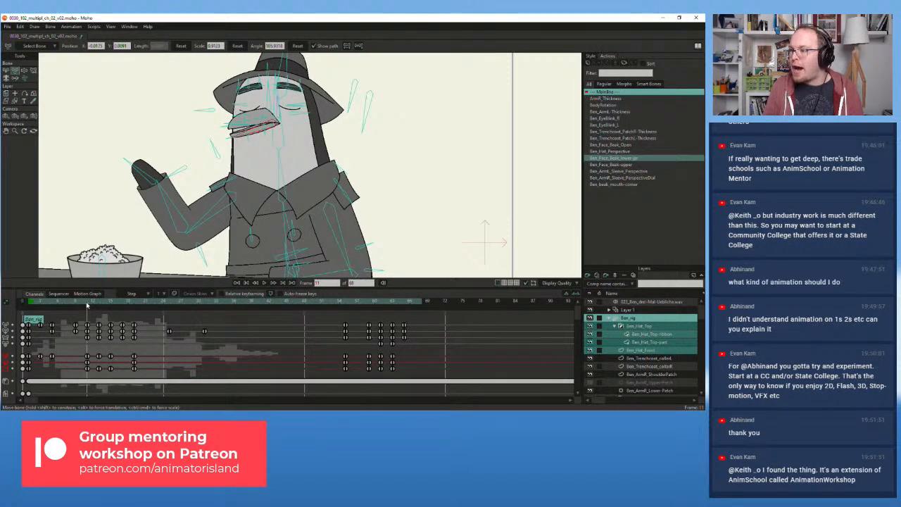
pyautogui.moveTo(92, 305); pyautogui.dragTo(98, 304)
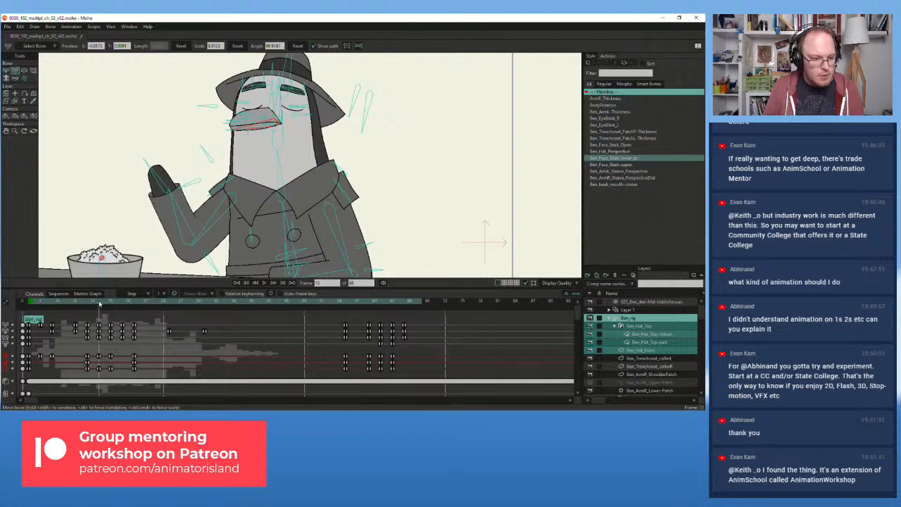
pyautogui.click(89, 305)
pyautogui.moveTo(89, 305); pyautogui.dragTo(111, 307)
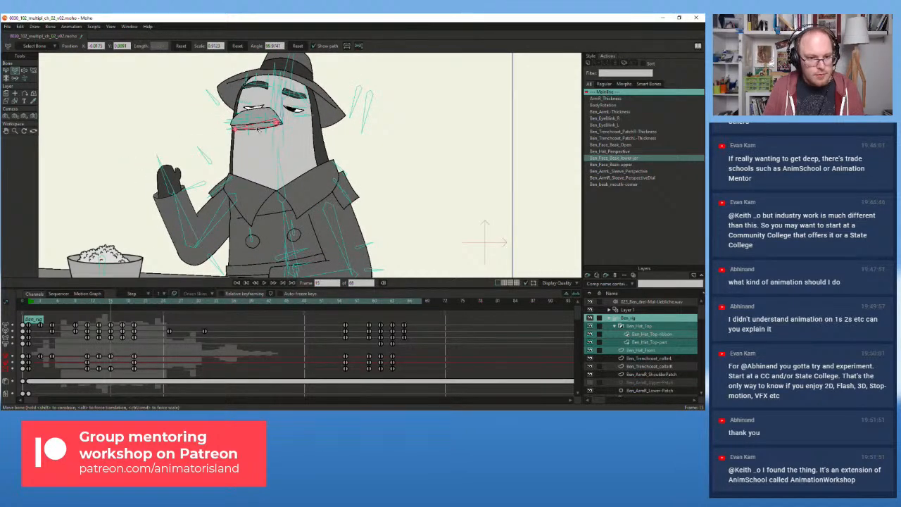
pyautogui.moveTo(258, 128); pyautogui.dragTo(256, 140)
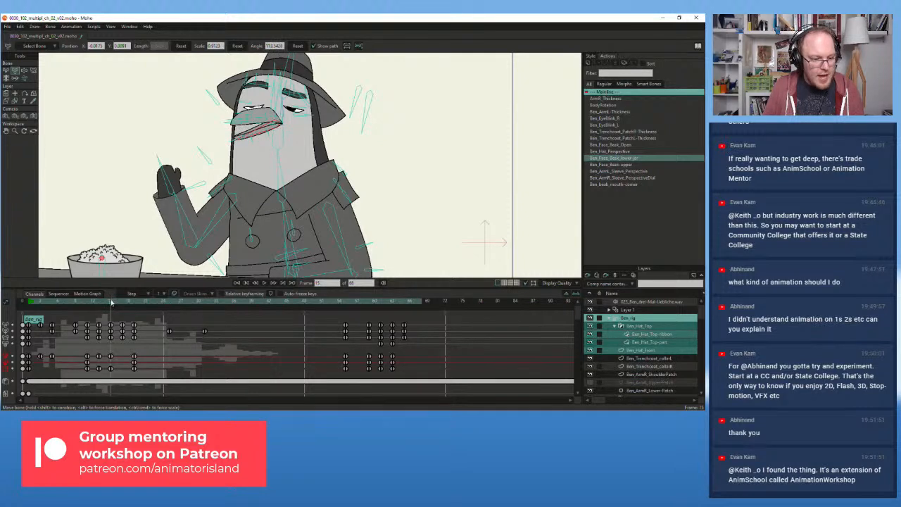
pyautogui.moveTo(110, 303); pyautogui.dragTo(123, 304)
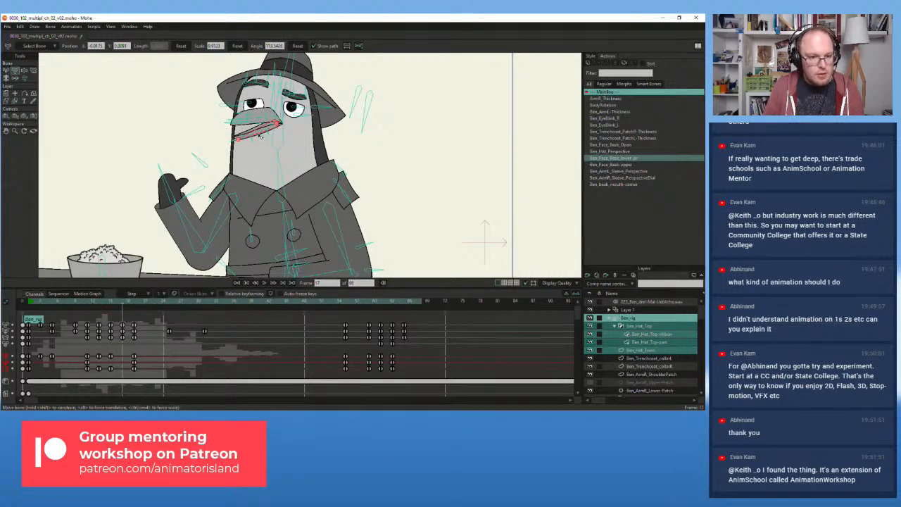
pyautogui.moveTo(260, 138); pyautogui.dragTo(259, 132)
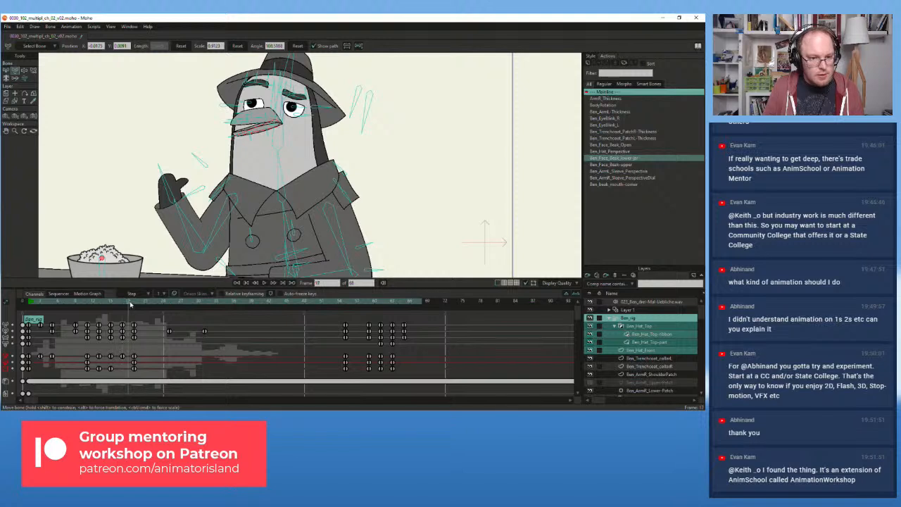
# - Delete the lower beak's key at frame 19 and play the mouth movement from the start
pyautogui.moveTo(130, 304); pyautogui.dragTo(136, 304)
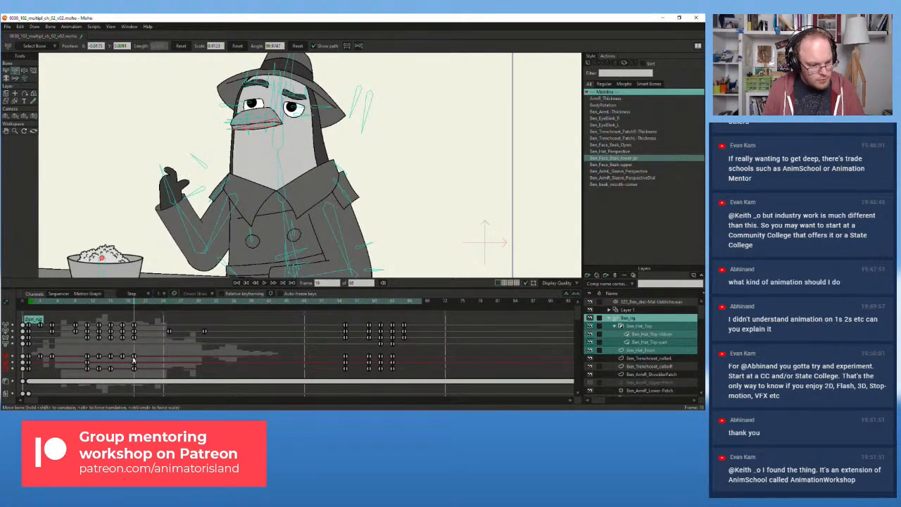
pyautogui.press('Delete')
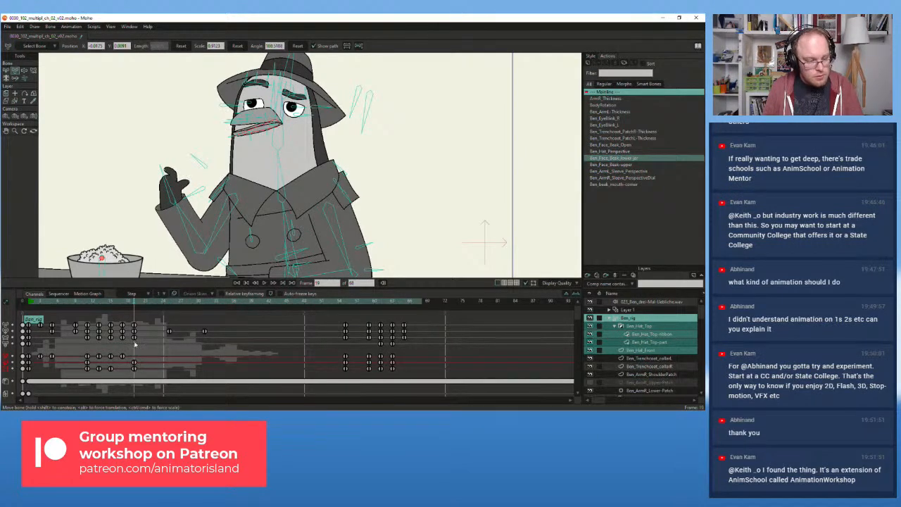
pyautogui.moveTo(131, 300); pyautogui.dragTo(35, 307)
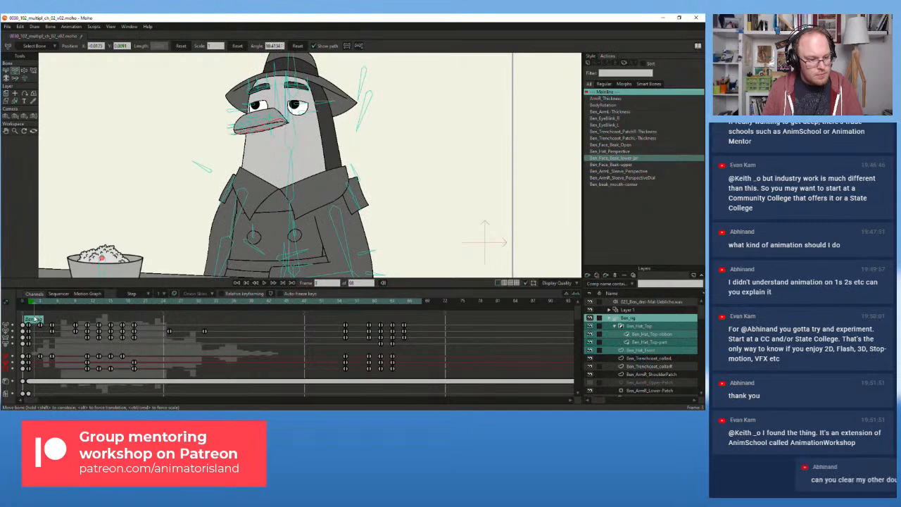
pyautogui.click(265, 283)
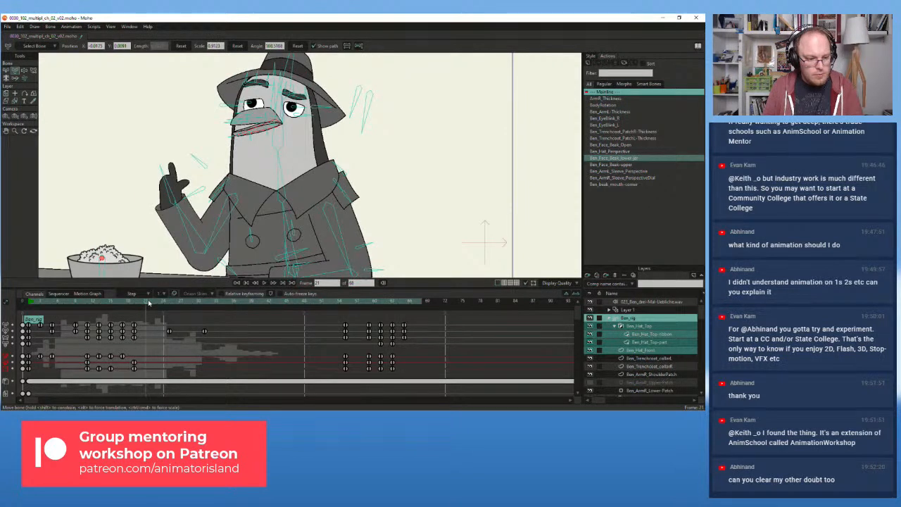
# - Raise the lower beak bone slightly at frame 21 and bring it almost closed at frame 23
pyautogui.moveTo(148, 303)
pyautogui.mouseDown()
pyautogui.moveTo(156, 303)
pyautogui.moveTo(147, 303)
pyautogui.mouseUp()
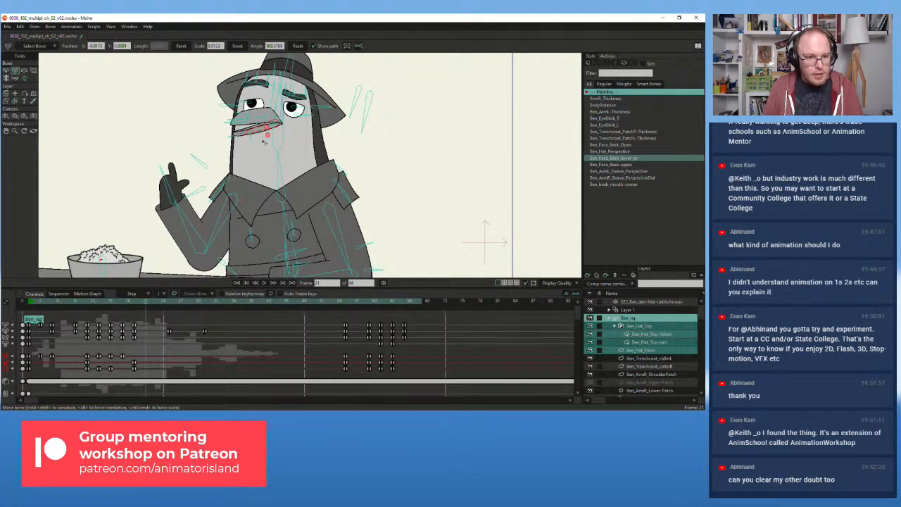
pyautogui.moveTo(260, 134); pyautogui.dragTo(259, 131)
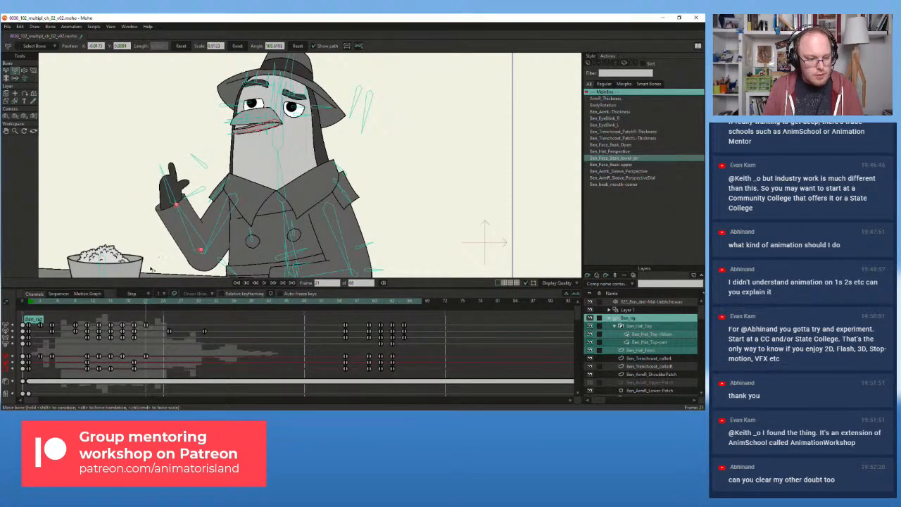
pyautogui.rightClick(147, 299)
pyautogui.click(126, 305)
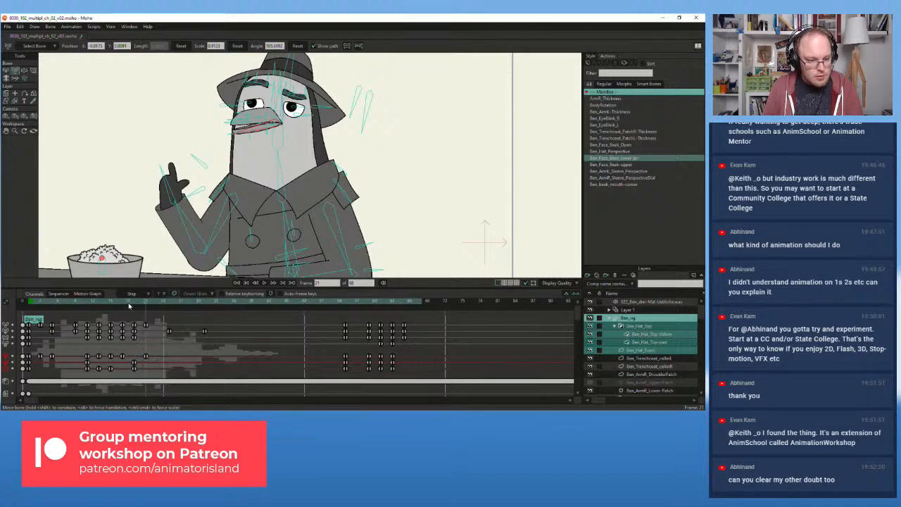
pyautogui.click(162, 303)
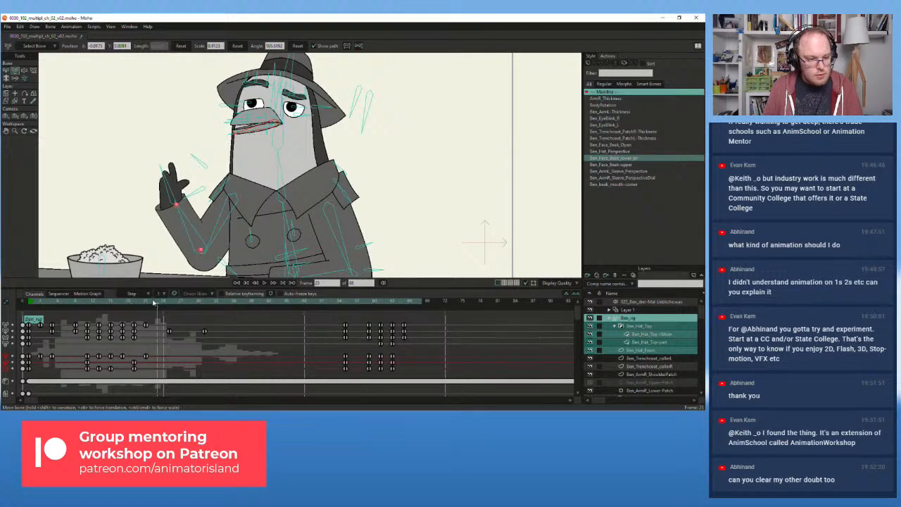
pyautogui.click(164, 303)
pyautogui.moveTo(174, 305); pyautogui.dragTo(158, 306)
pyautogui.moveTo(262, 129); pyautogui.dragTo(260, 125)
# - Reopen the lower beak at frame 25, adjust it at frame 27 and ease it slightly upward at frame 29
pyautogui.moveTo(162, 304); pyautogui.dragTo(169, 305)
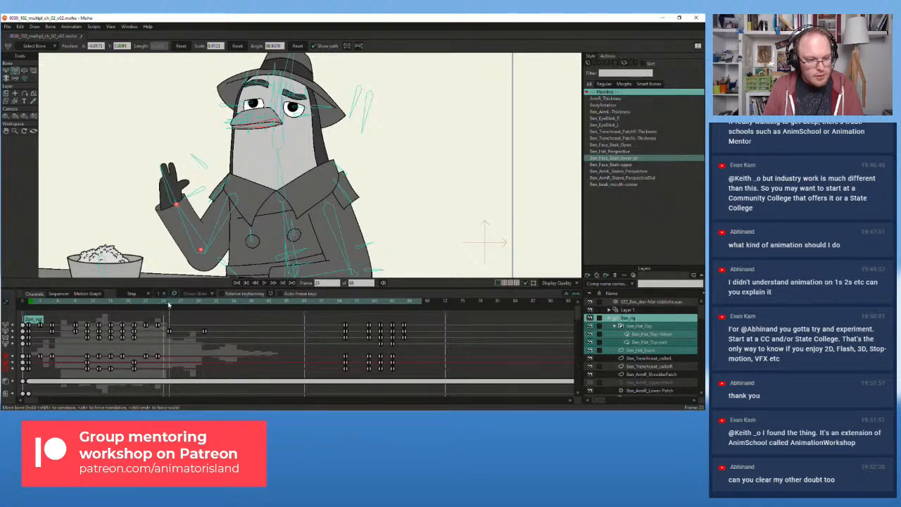
pyautogui.moveTo(252, 124); pyautogui.dragTo(255, 132)
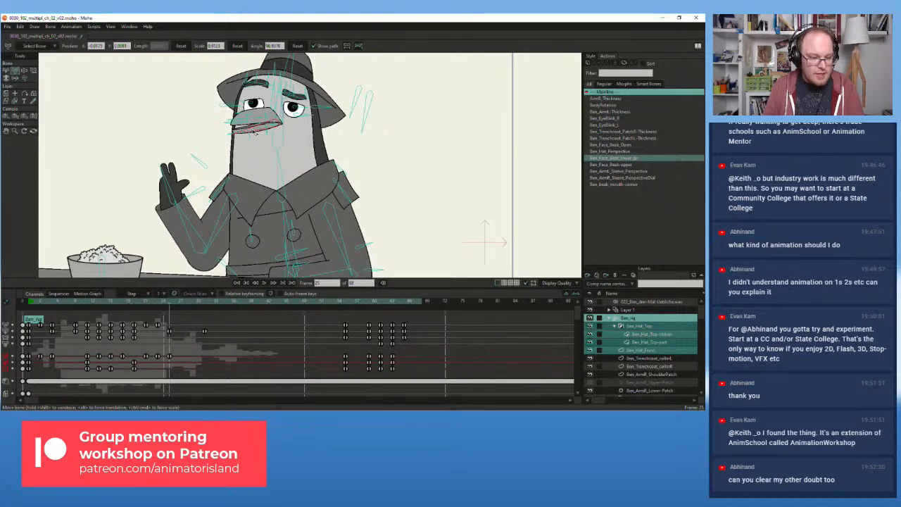
pyautogui.moveTo(171, 304); pyautogui.dragTo(180, 305)
pyautogui.moveTo(257, 131); pyautogui.dragTo(258, 132)
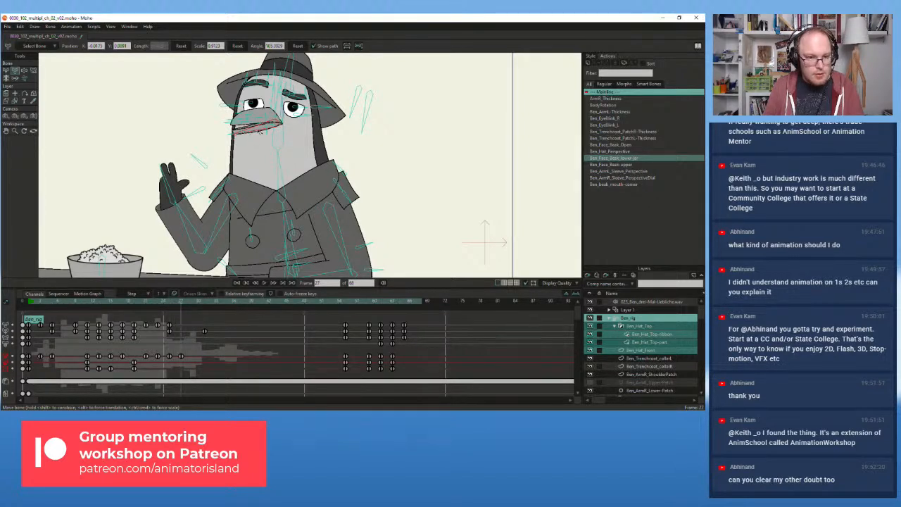
pyautogui.moveTo(185, 301); pyautogui.dragTo(195, 304)
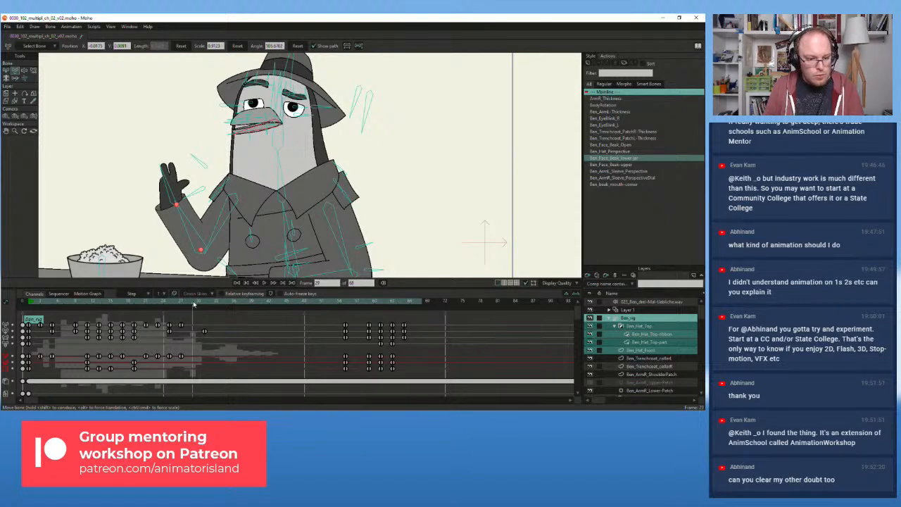
pyautogui.moveTo(259, 131); pyautogui.dragTo(254, 130)
# - Try to swing the lower beak bone far down at frame 29
pyautogui.scroll(3, 222, 126)
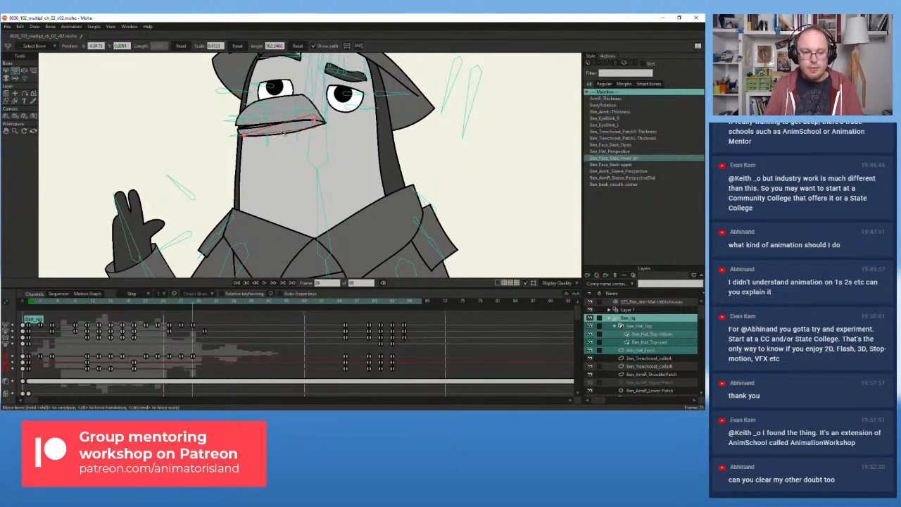
pyautogui.moveTo(285, 131); pyautogui.dragTo(284, 208)
pyautogui.hotkey('ctrl', 'z')
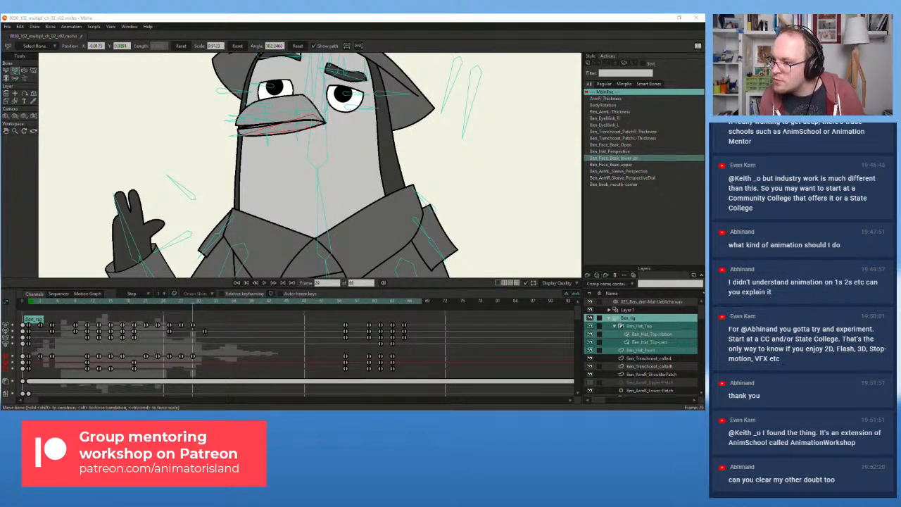
# - Compare the beak's open poses around frames 15 and 17 with its shape at frame 31
pyautogui.click(194, 305)
pyautogui.moveTo(194, 305); pyautogui.dragTo(203, 305)
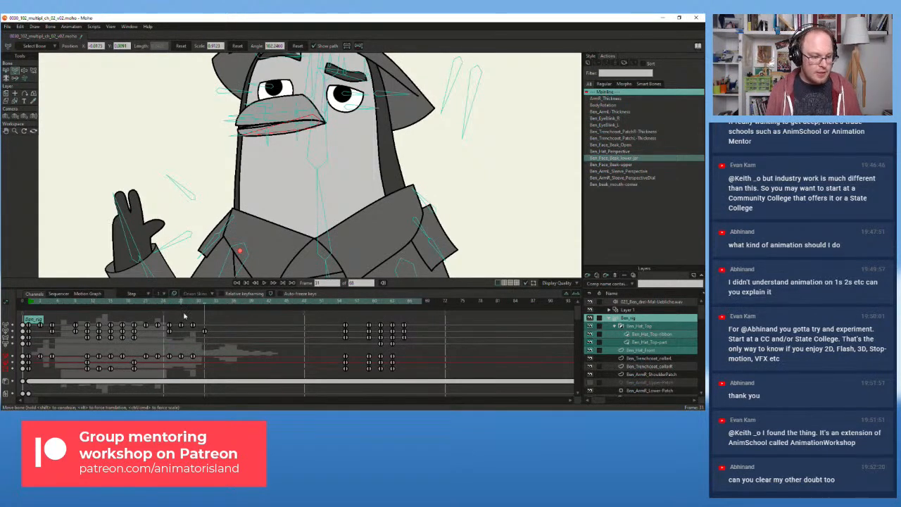
pyautogui.click(110, 303)
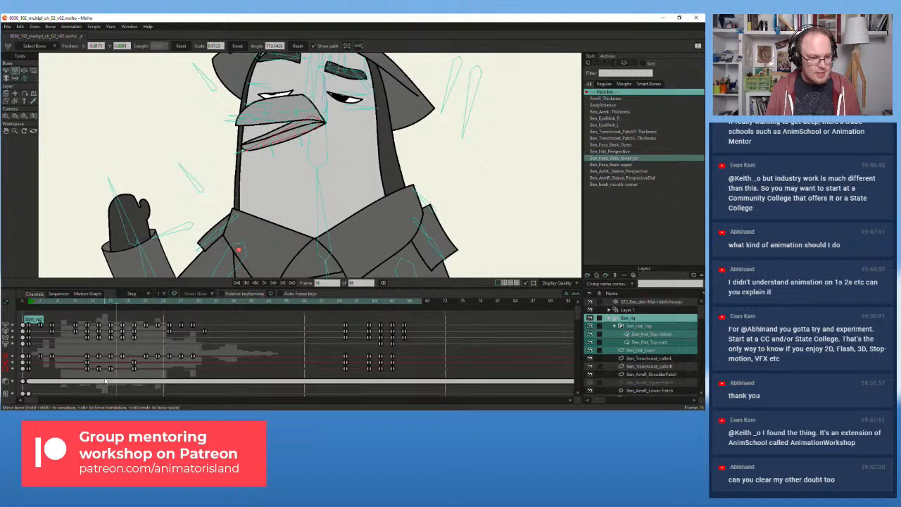
pyautogui.click(121, 304)
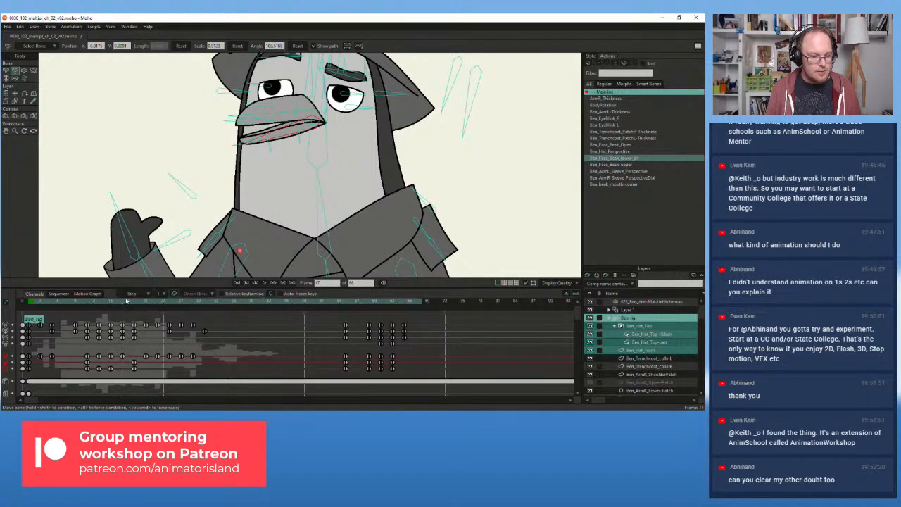
pyautogui.moveTo(123, 304); pyautogui.dragTo(204, 310)
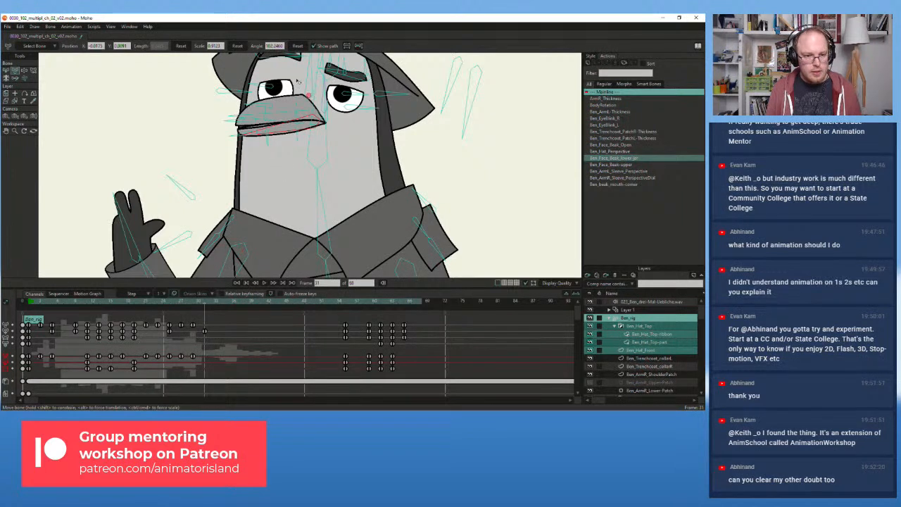
# - Bring the lower beak bone almost closed at frame 31, lower it slightly at frame 33 and open it further at frame 35
pyautogui.moveTo(279, 129); pyautogui.dragTo(278, 134)
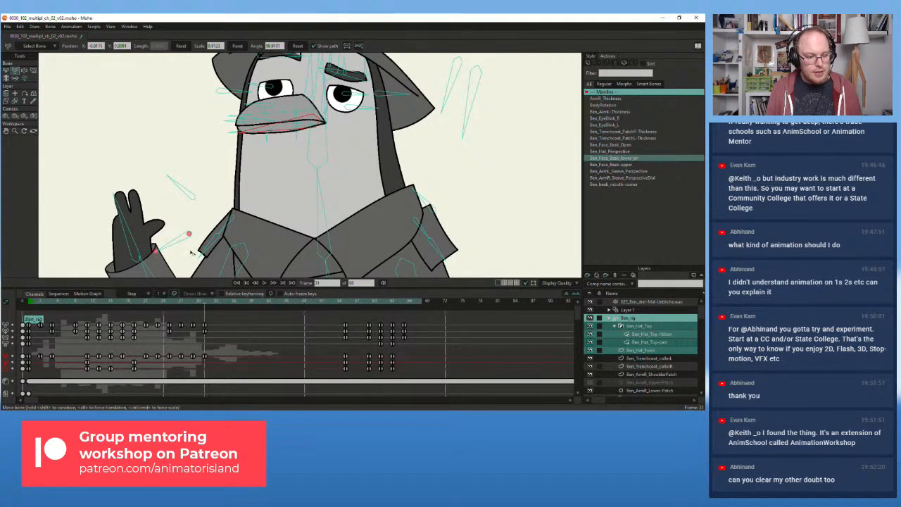
pyautogui.moveTo(201, 302); pyautogui.dragTo(216, 306)
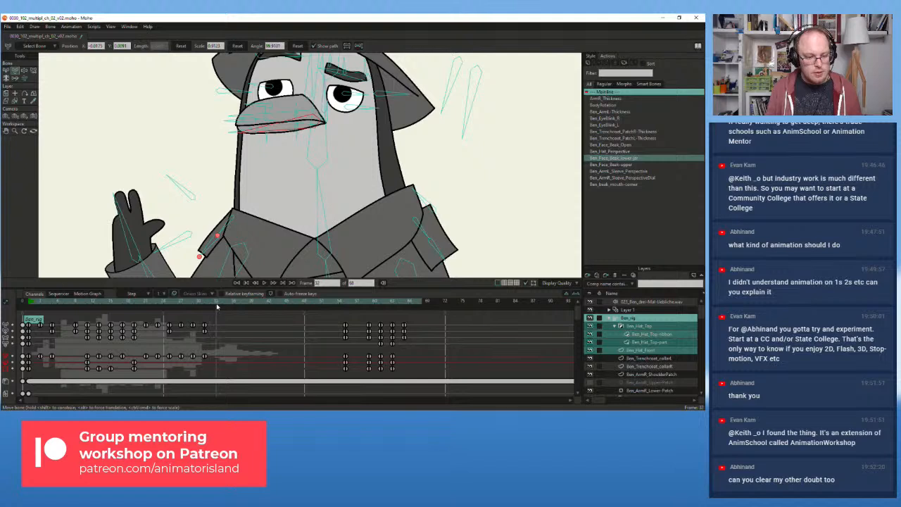
pyautogui.moveTo(280, 131); pyautogui.dragTo(279, 135)
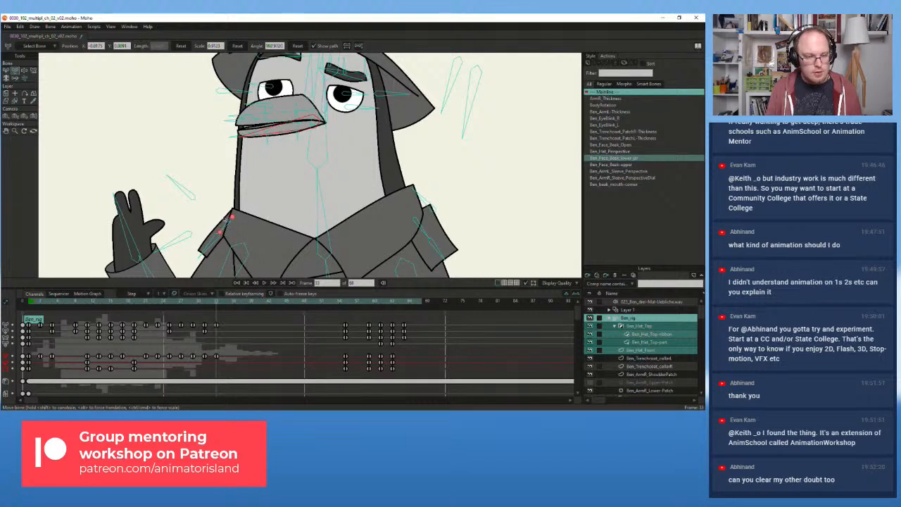
pyautogui.moveTo(219, 299); pyautogui.dragTo(228, 303)
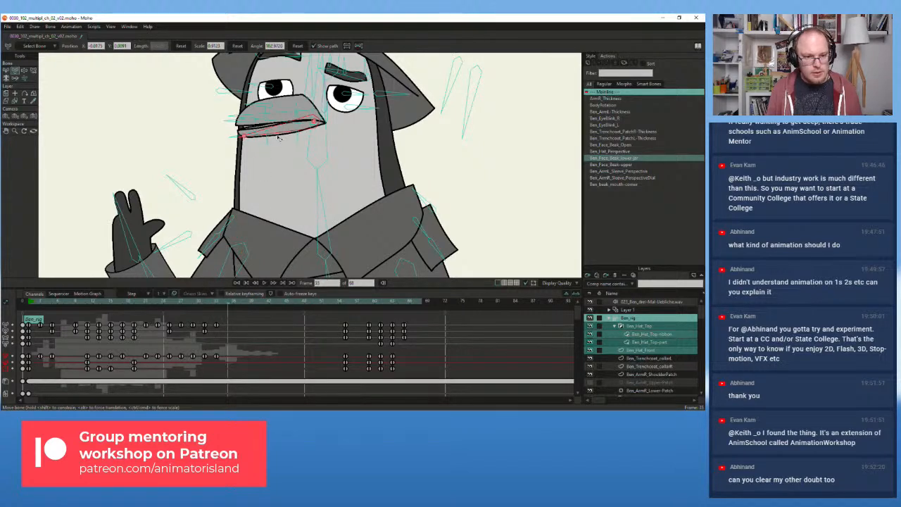
pyautogui.moveTo(280, 135); pyautogui.dragTo(276, 140)
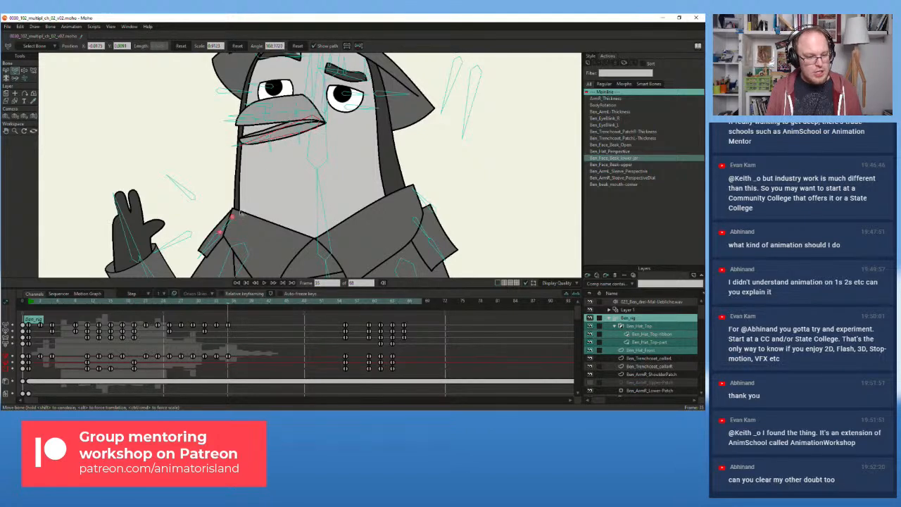
# - Ease the lower beak upward at frame 37, bring it nearly closed at frame 41 and close it at frame 43
pyautogui.moveTo(230, 302); pyautogui.dragTo(240, 304)
pyautogui.moveTo(285, 138); pyautogui.dragTo(282, 137)
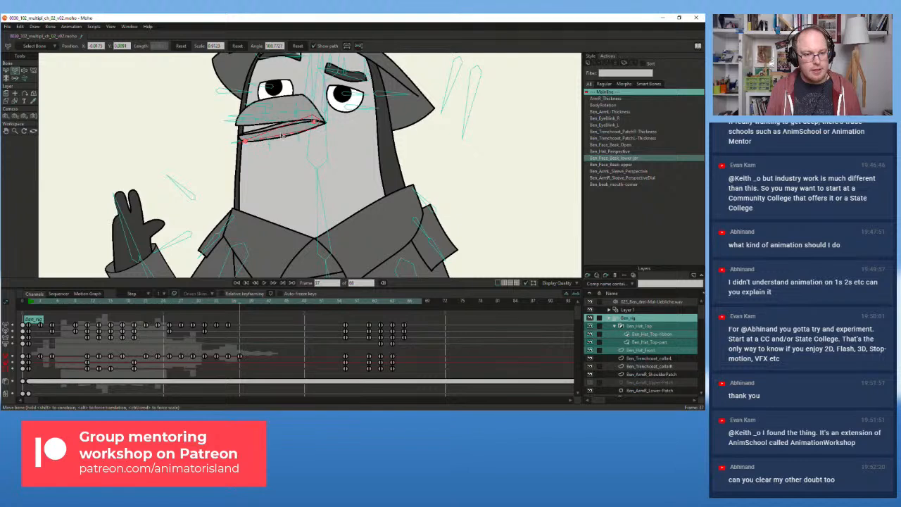
pyautogui.moveTo(243, 302); pyautogui.dragTo(266, 308)
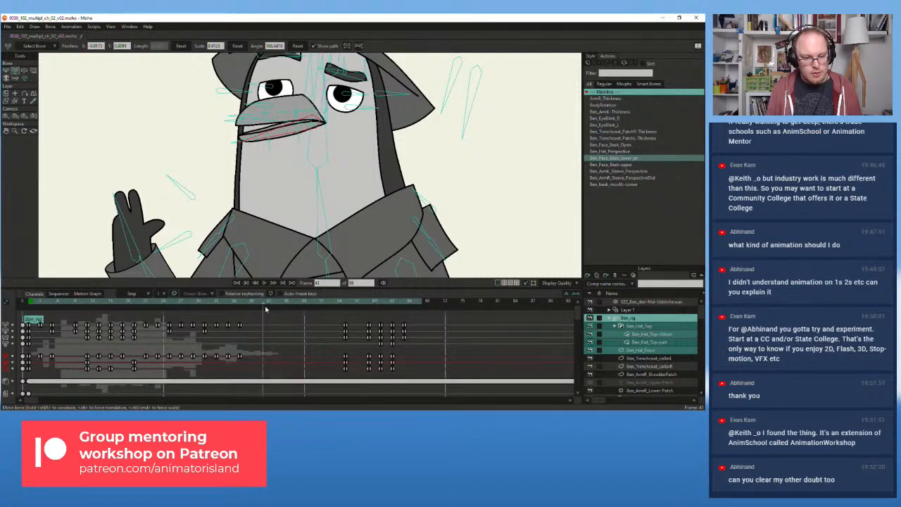
pyautogui.moveTo(287, 124); pyautogui.dragTo(279, 131)
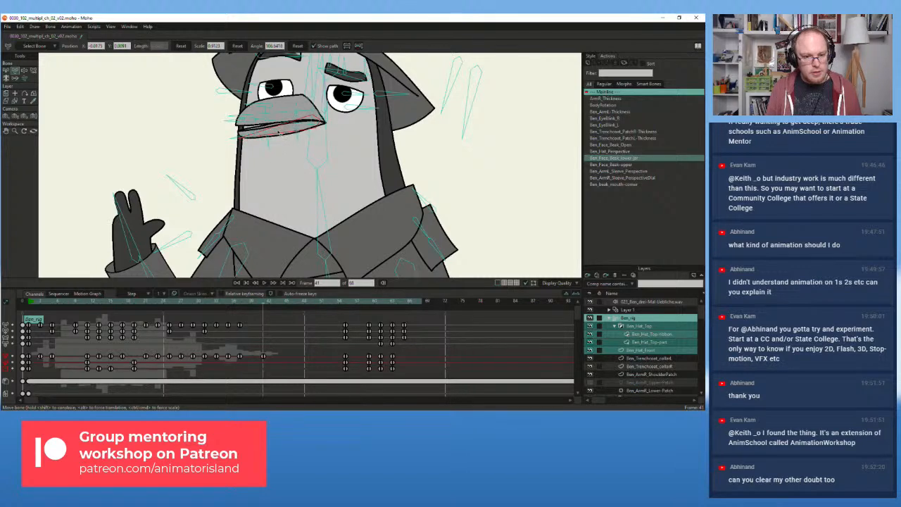
pyautogui.click(277, 304)
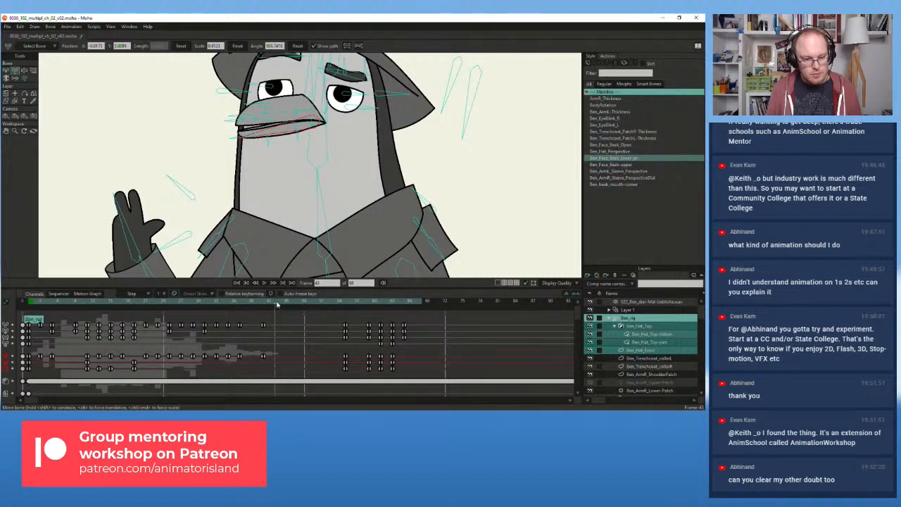
pyautogui.moveTo(287, 131); pyautogui.dragTo(278, 130)
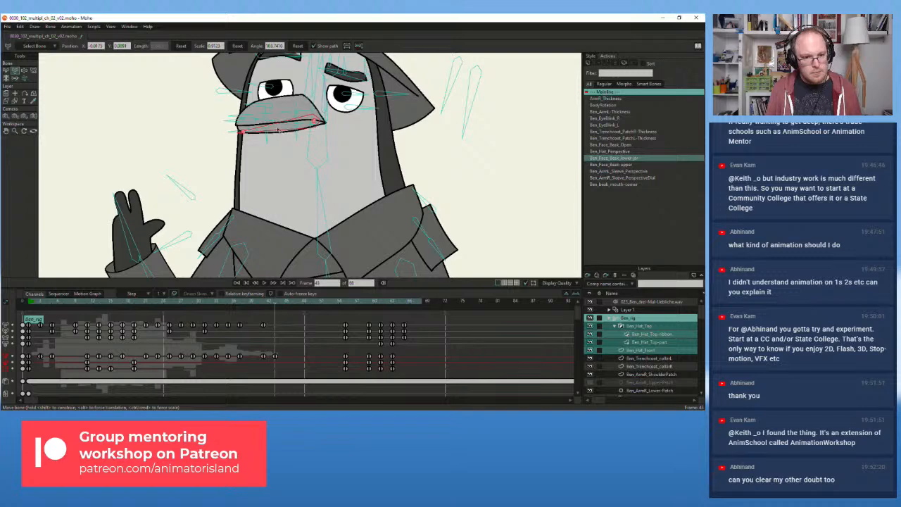
# - Play the animation from frame 1 twice with the whole character in view to check the beak's lip-sync
pyautogui.scroll(-3, 277, 131)
pyautogui.click(30, 303)
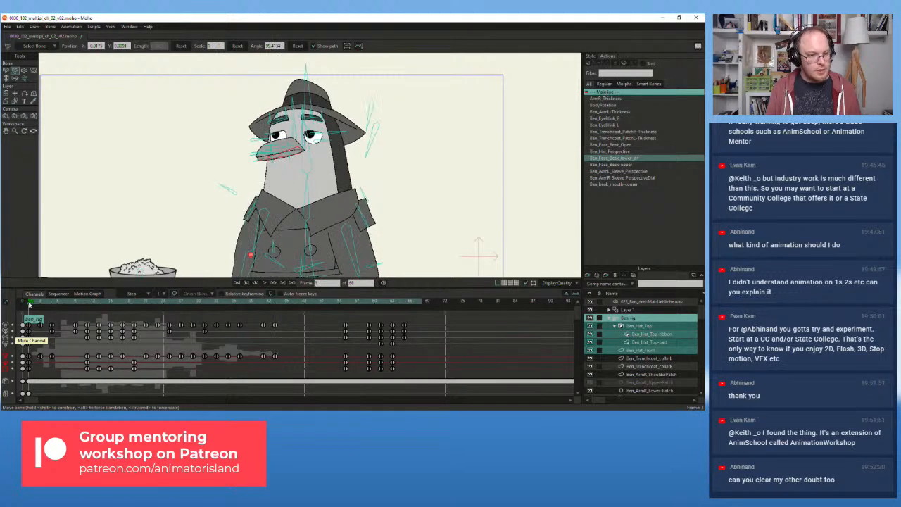
pyautogui.scroll(-2, 151, 137)
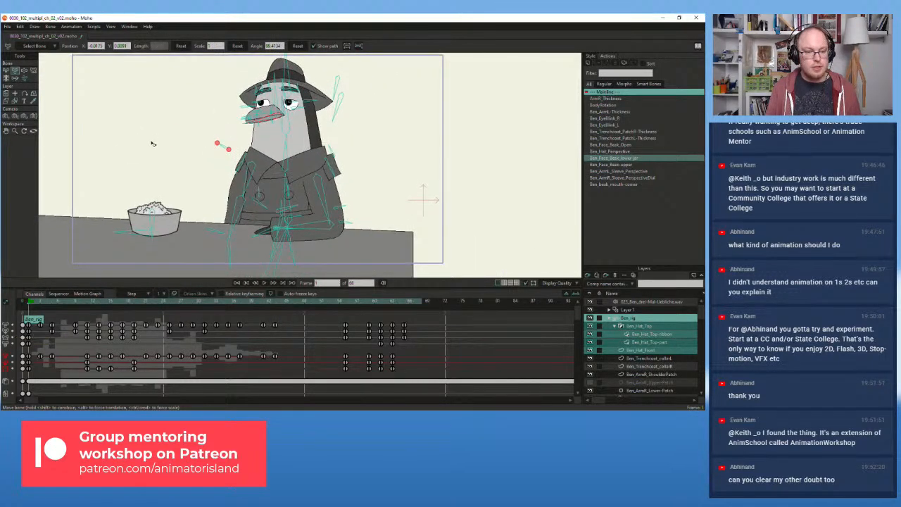
pyautogui.scroll(3, 151, 138)
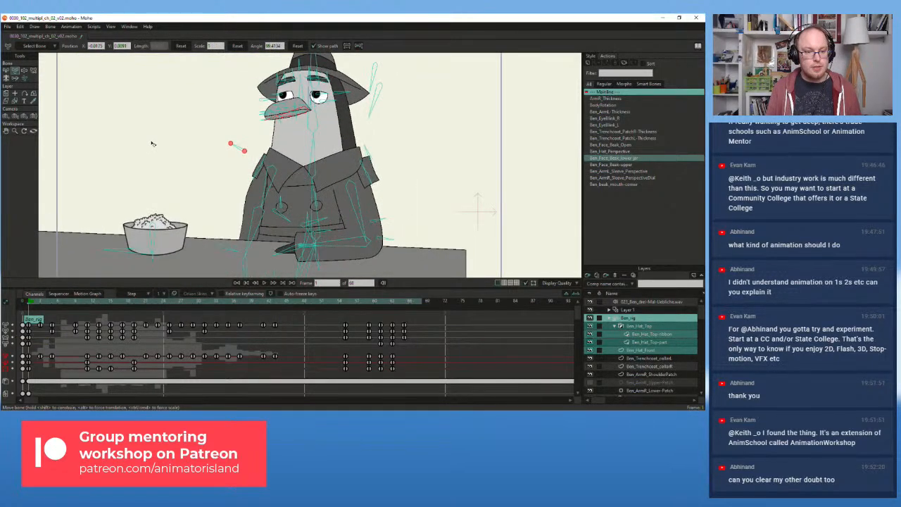
pyautogui.click(264, 282)
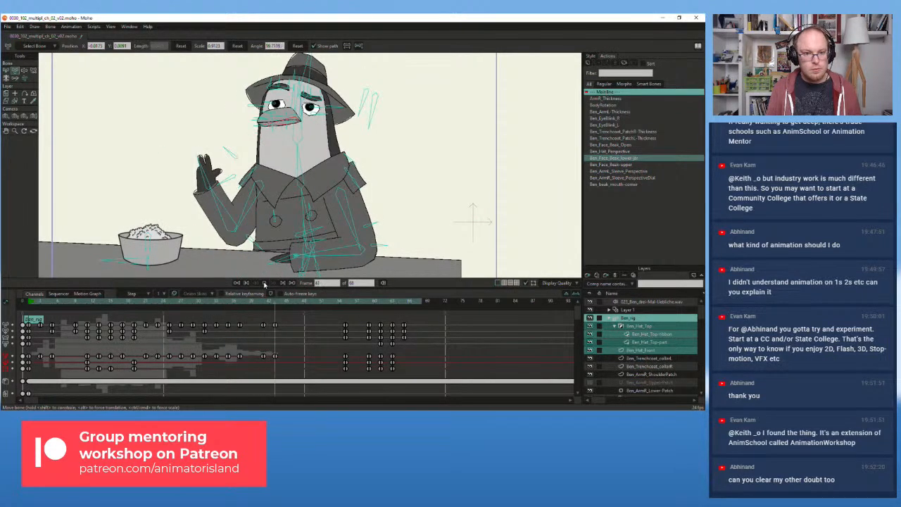
pyautogui.click(30, 303)
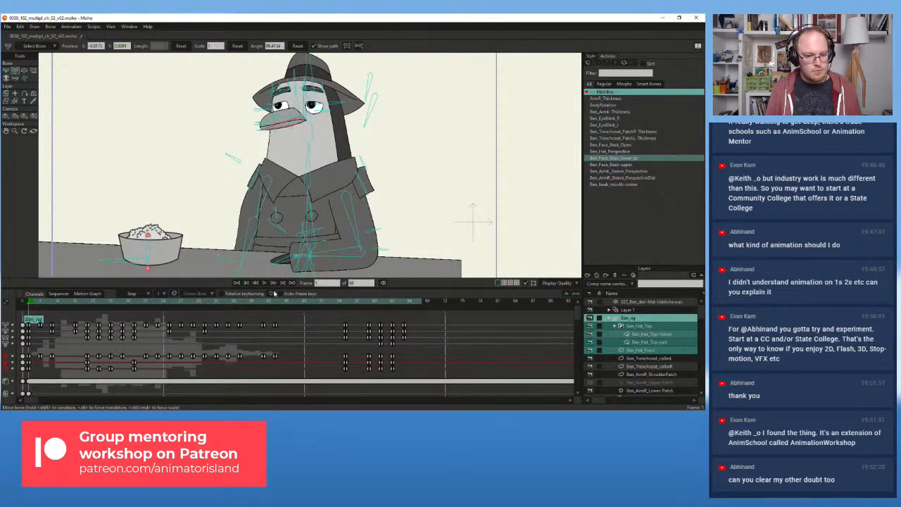
pyautogui.click(264, 282)
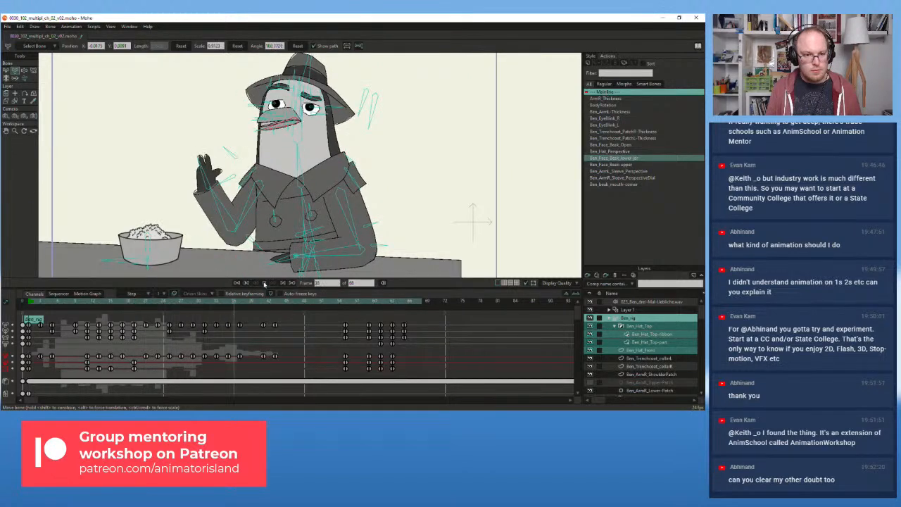
# - Raise the lower beak bone slightly at frames 5, 3 and 7 to reduce the beak's opening at the start of the line
pyautogui.click(31, 304)
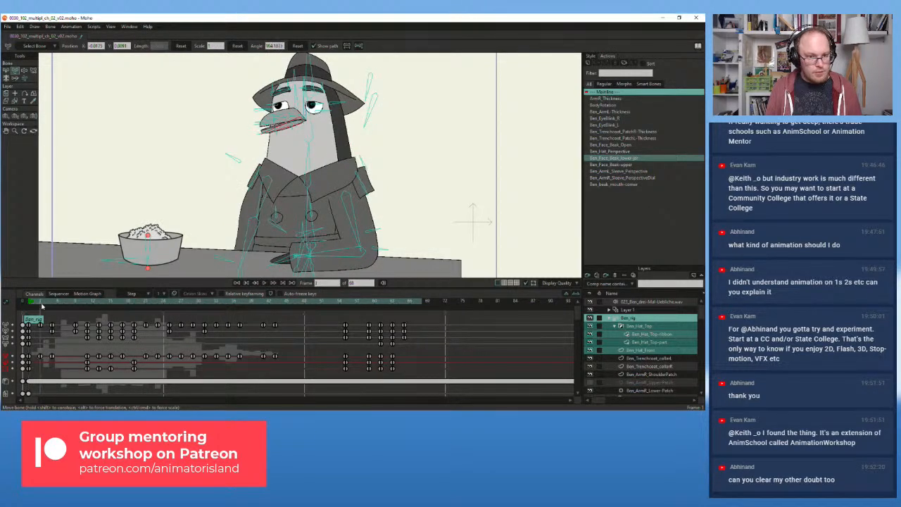
pyautogui.moveTo(41, 306); pyautogui.dragTo(52, 306)
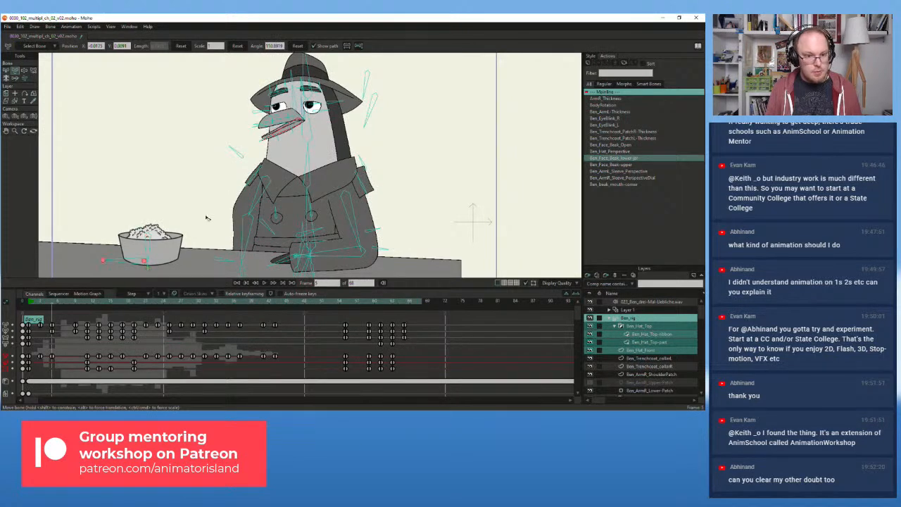
pyautogui.scroll(4, 280, 136)
pyautogui.moveTo(287, 129); pyautogui.dragTo(285, 125)
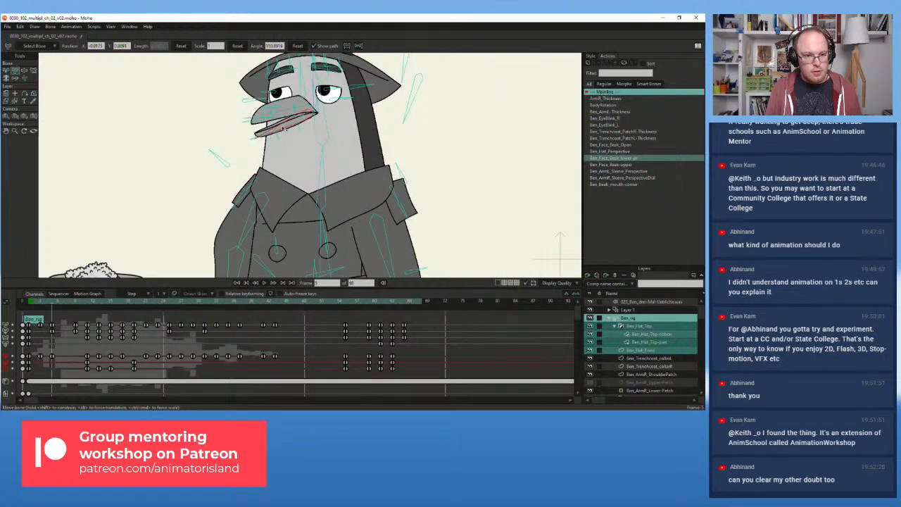
pyautogui.click(47, 305)
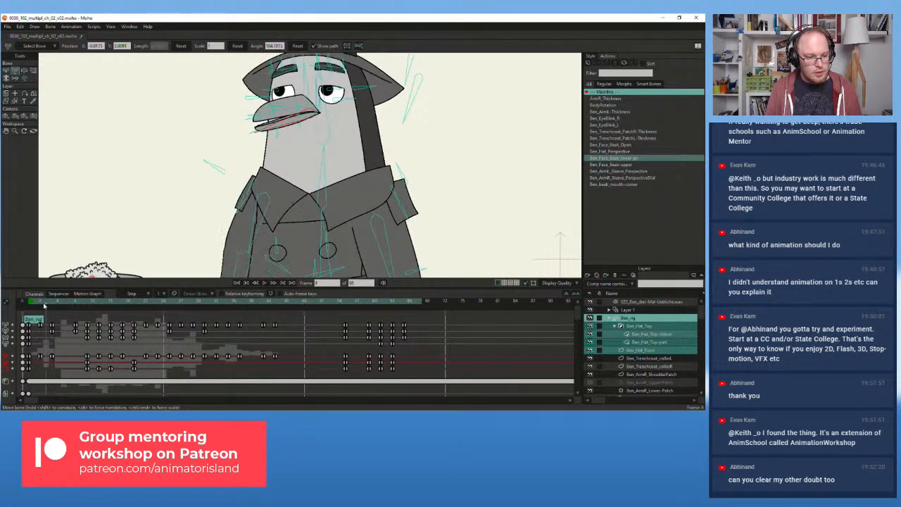
pyautogui.click(40, 306)
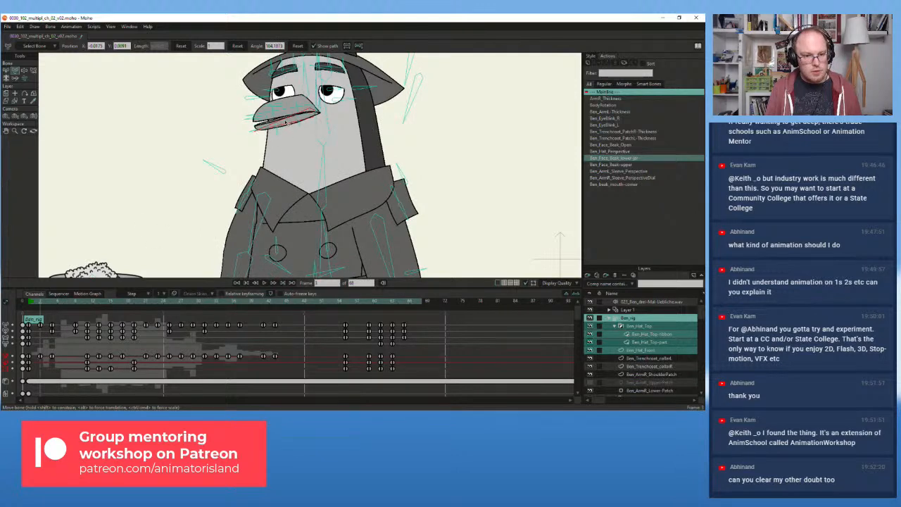
pyautogui.moveTo(285, 123); pyautogui.dragTo(285, 121)
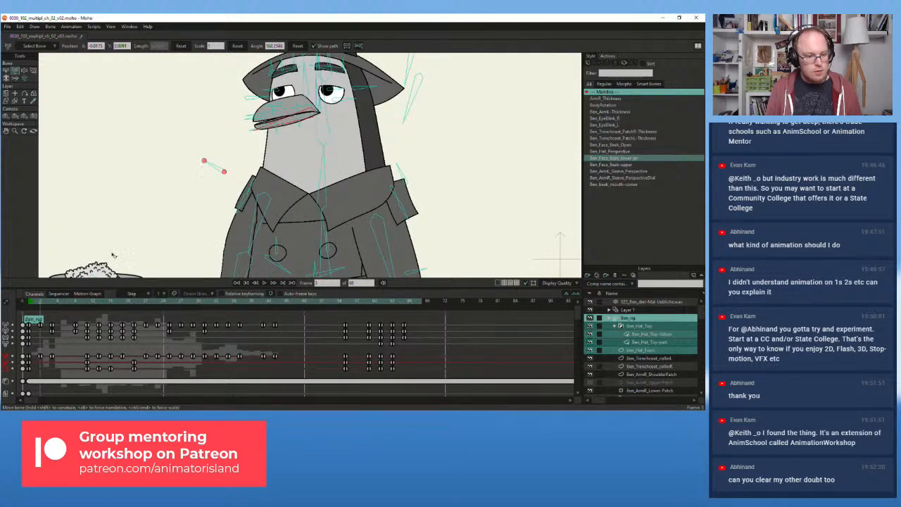
pyautogui.moveTo(41, 303); pyautogui.dragTo(65, 304)
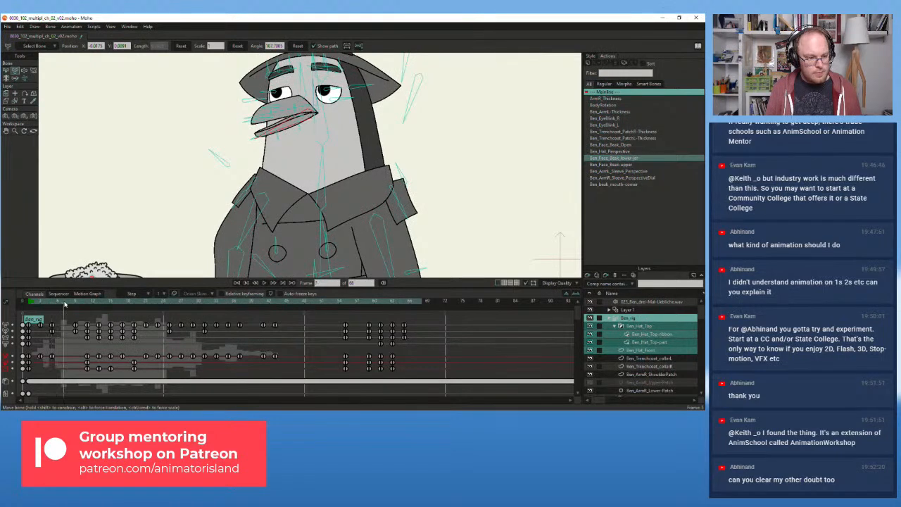
pyautogui.moveTo(281, 130); pyautogui.dragTo(282, 128)
# - Play the lip-sync from frame 1 again to review the reduced beak openings
pyautogui.moveTo(68, 304); pyautogui.dragTo(96, 303)
pyautogui.click(30, 303)
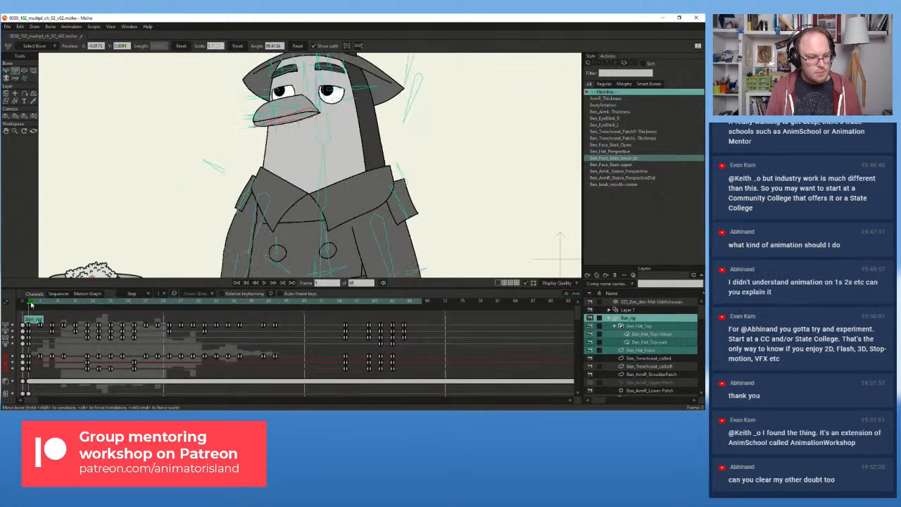
pyautogui.click(263, 282)
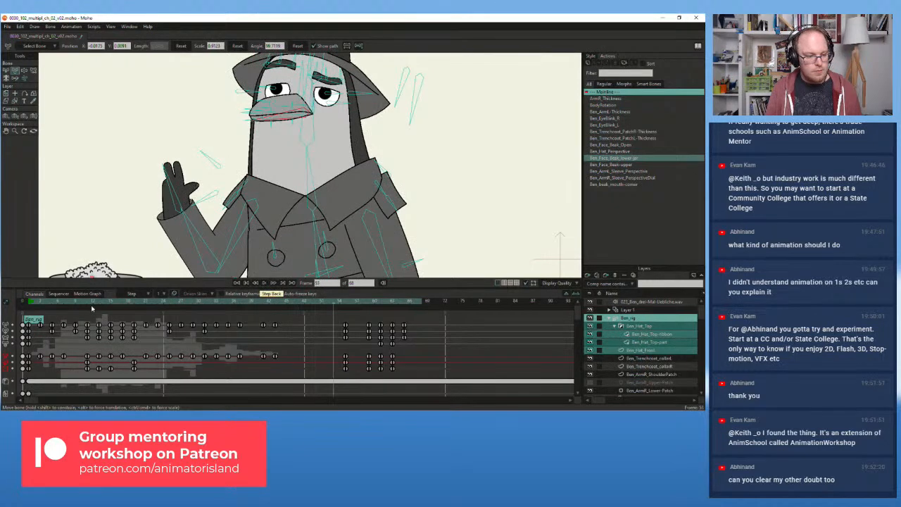
pyautogui.click(32, 302)
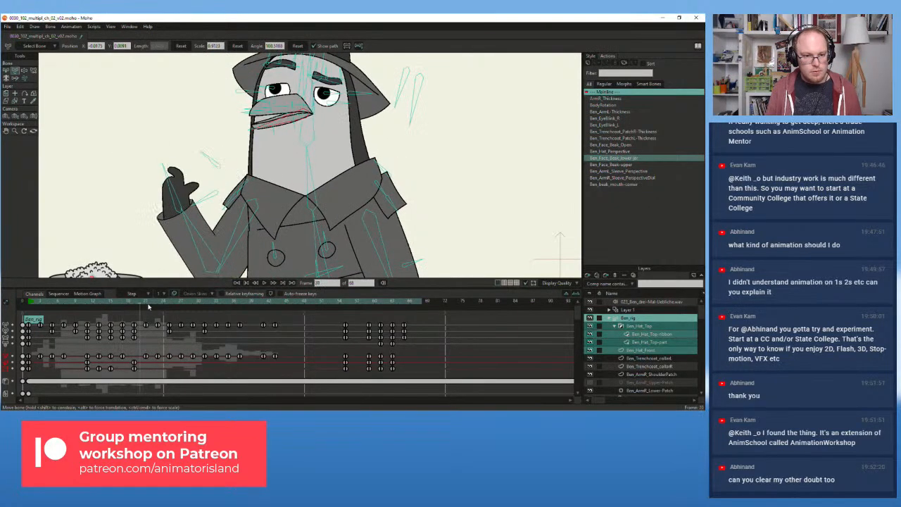
# - Adjust the small bone at the tip of the upper beak at frame 29 to reshape the open beak
pyautogui.moveTo(173, 305); pyautogui.dragTo(201, 305)
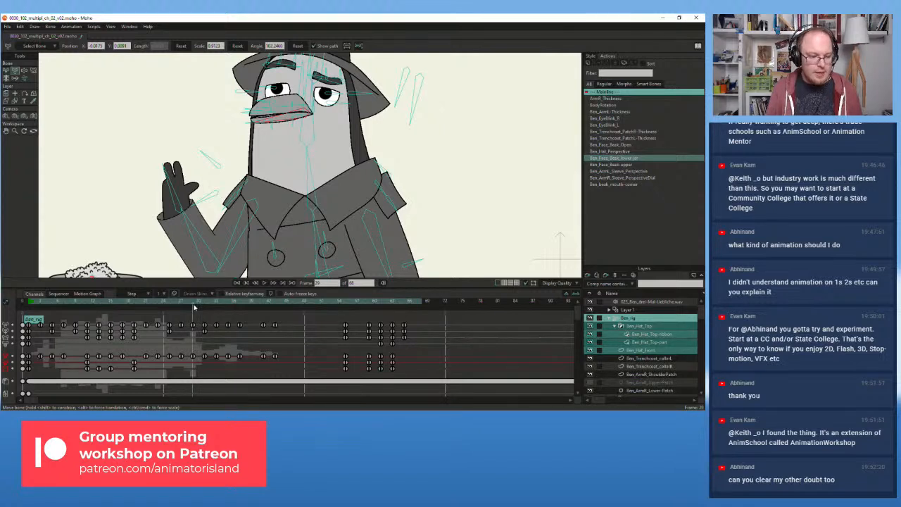
pyautogui.moveTo(194, 307)
pyautogui.mouseDown()
pyautogui.moveTo(152, 305)
pyautogui.moveTo(205, 308)
pyautogui.moveTo(177, 307)
pyautogui.moveTo(193, 307)
pyautogui.mouseUp()
pyautogui.scroll(2, 252, 119)
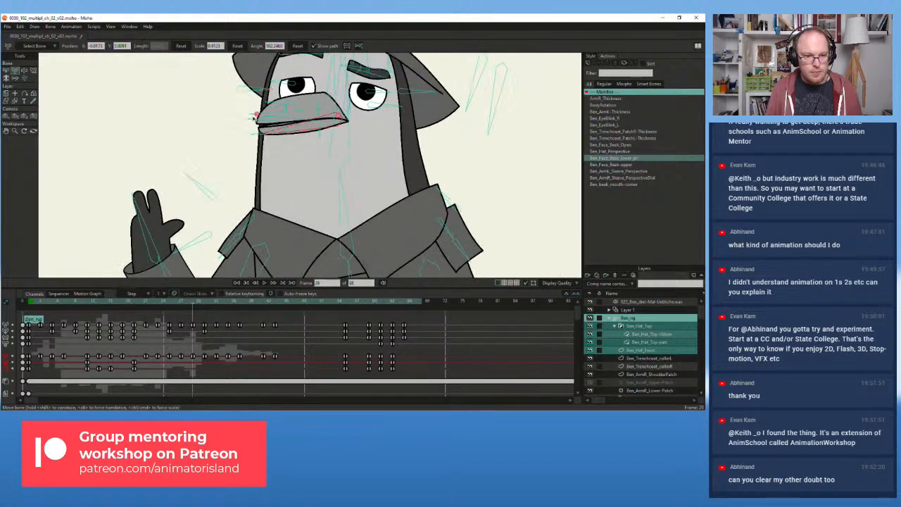
pyautogui.moveTo(254, 118)
pyautogui.mouseDown()
pyautogui.moveTo(261, 142)
pyautogui.moveTo(264, 123)
pyautogui.mouseUp()
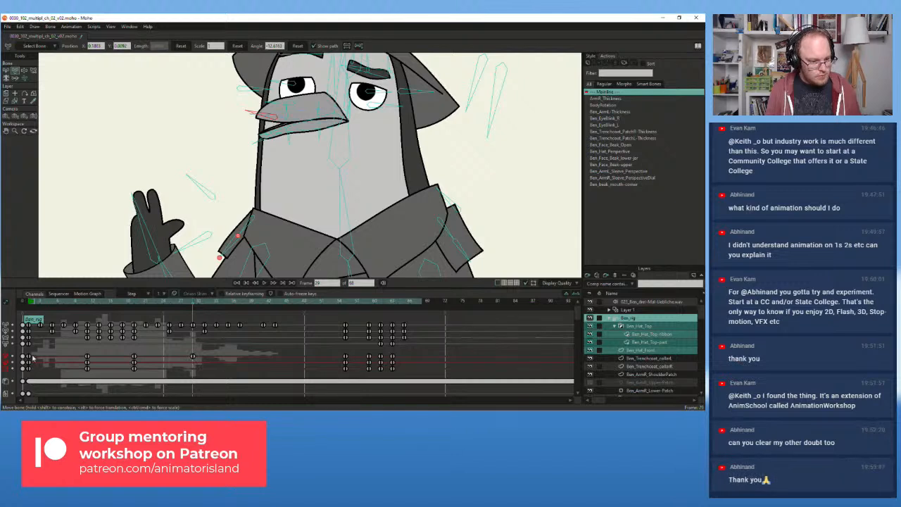
# - Select the upper and lower beak-tip bones and copy their frame 1 keys to frame 31
pyautogui.click(6, 70)
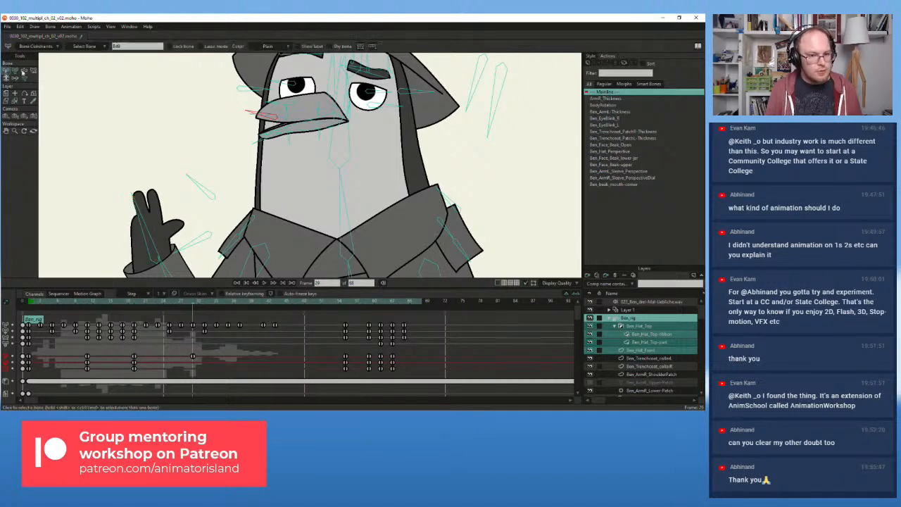
pyautogui.click(271, 134)
pyautogui.keyDown('shift'); pyautogui.click(270, 119); pyautogui.keyUp('shift')
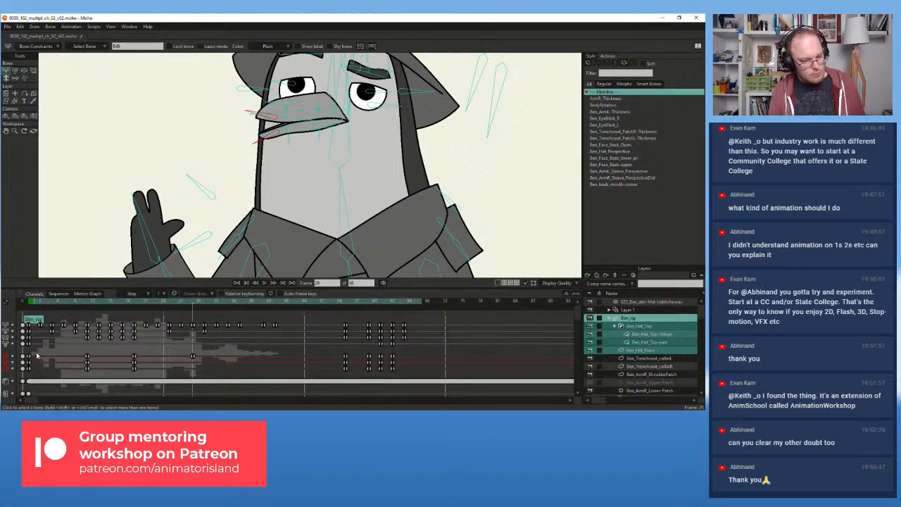
pyautogui.moveTo(38, 351); pyautogui.dragTo(33, 373)
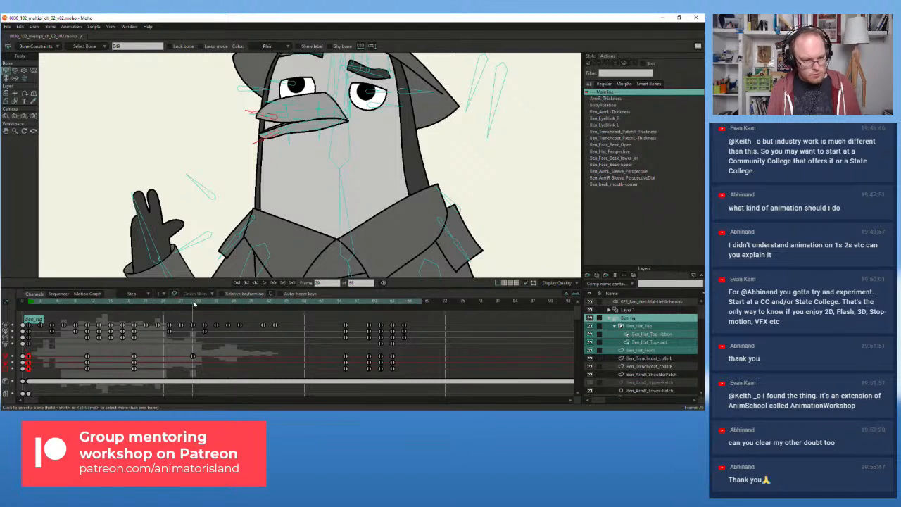
pyautogui.moveTo(194, 304); pyautogui.dragTo(205, 302)
pyautogui.hotkey('ctrl', 'v')
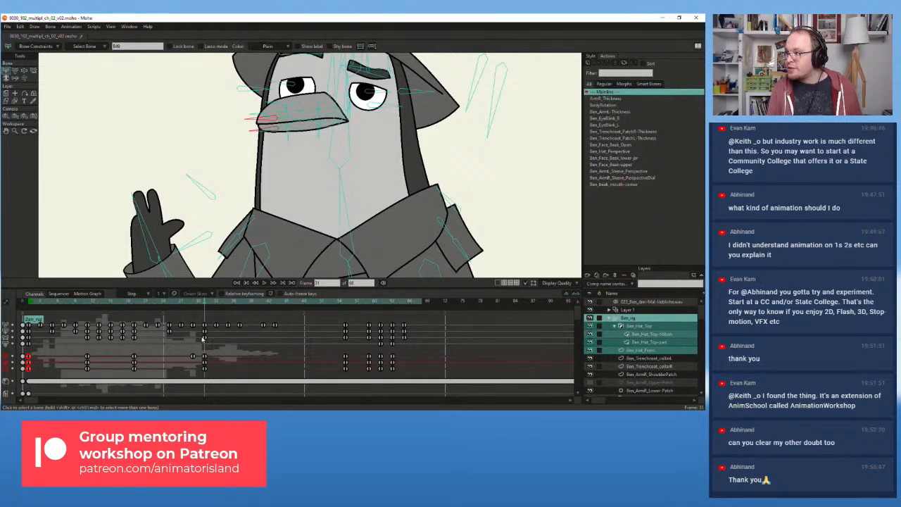
# - Adjust the upper beak-tip bone and the lower beak bone at frame 27 to narrow the beak's opening
pyautogui.click(105, 303)
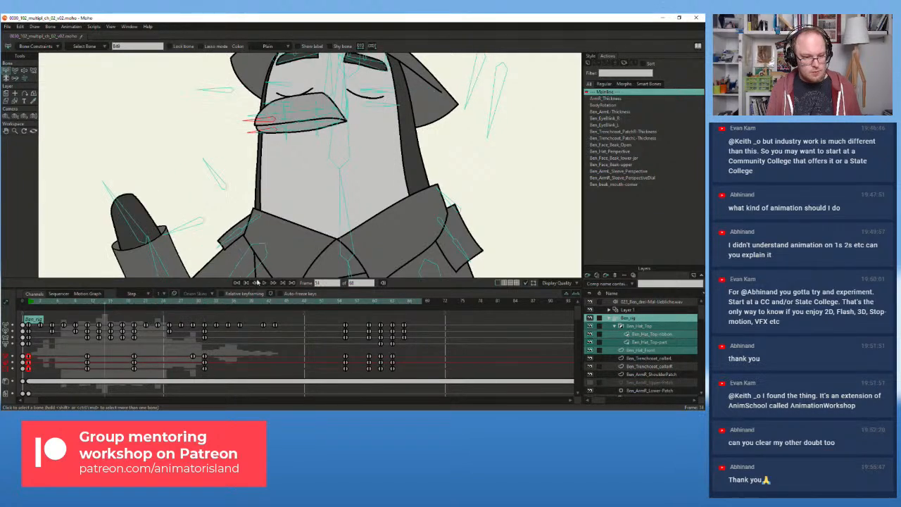
pyautogui.click(262, 284)
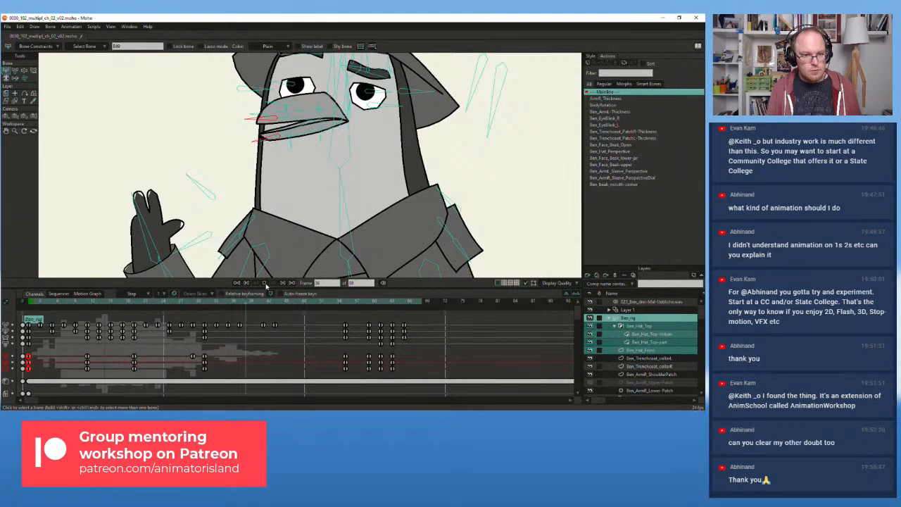
pyautogui.moveTo(196, 303)
pyautogui.mouseDown()
pyautogui.moveTo(207, 305)
pyautogui.moveTo(181, 304)
pyautogui.mouseUp()
pyautogui.click(15, 70)
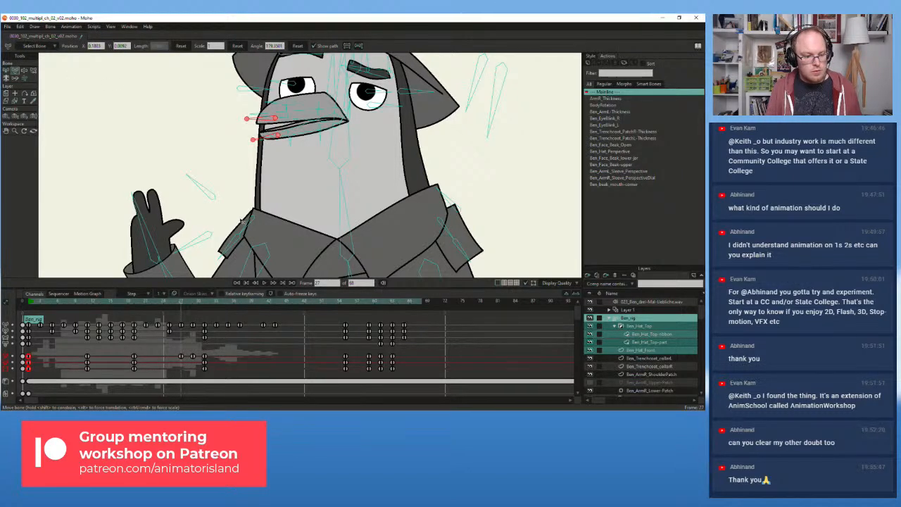
pyautogui.click(6, 71)
pyautogui.click(157, 109)
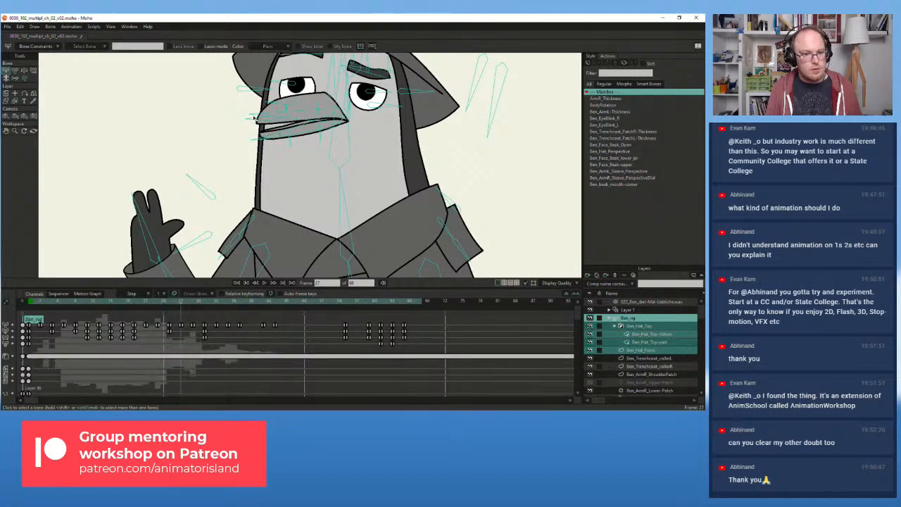
pyautogui.click(15, 70)
pyautogui.click(264, 115)
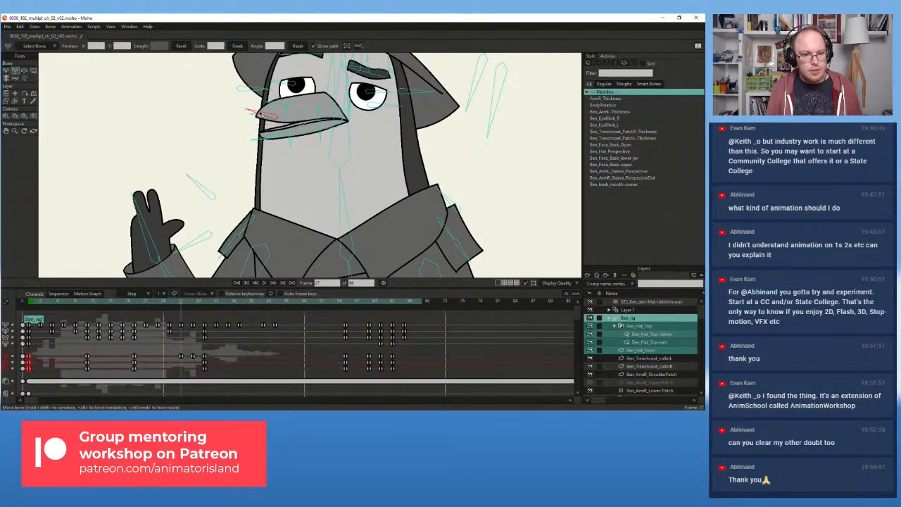
pyautogui.moveTo(260, 115); pyautogui.dragTo(266, 133)
pyautogui.click(302, 130)
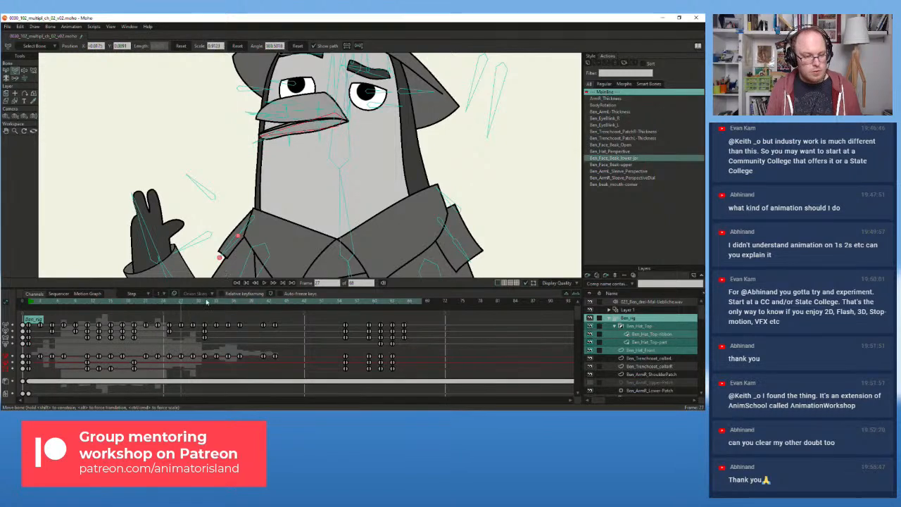
# - Play the lip-sync from the middle and again from frame 1 to review the beak shapes
pyautogui.moveTo(183, 305); pyautogui.dragTo(127, 306)
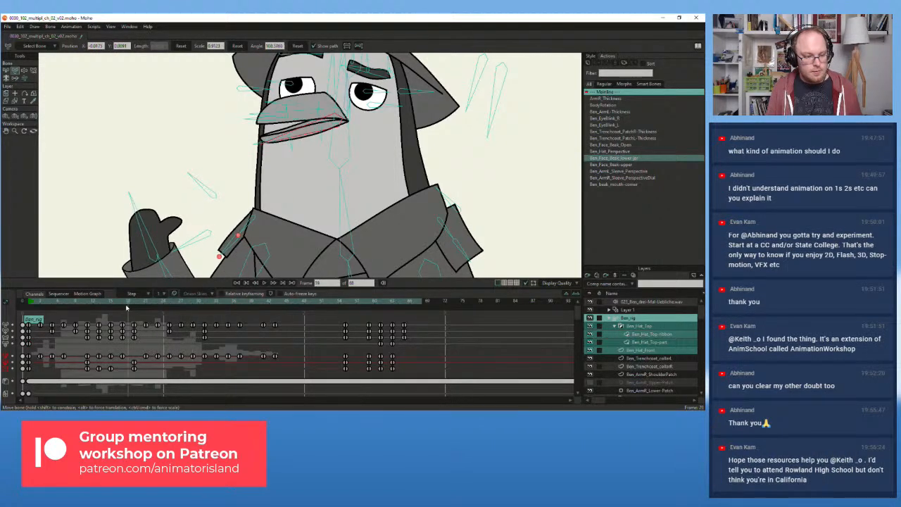
pyautogui.click(264, 283)
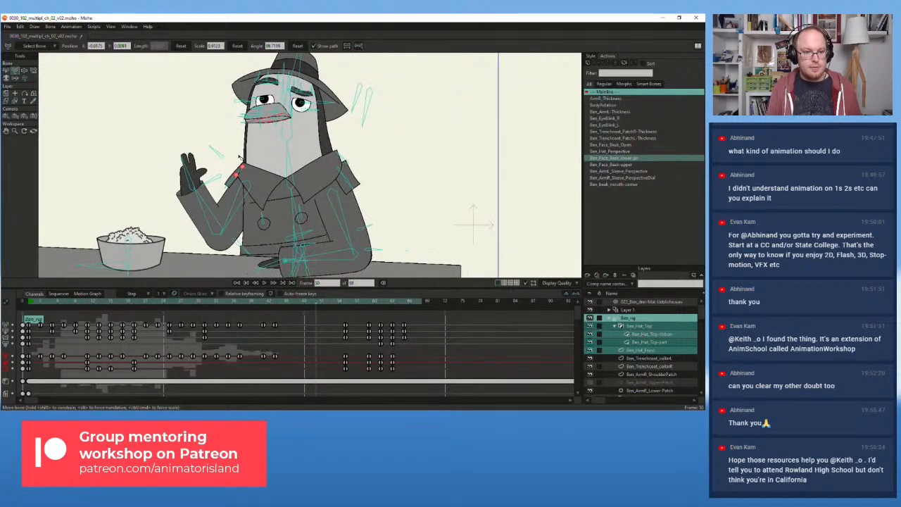
pyautogui.click(30, 302)
pyautogui.click(265, 283)
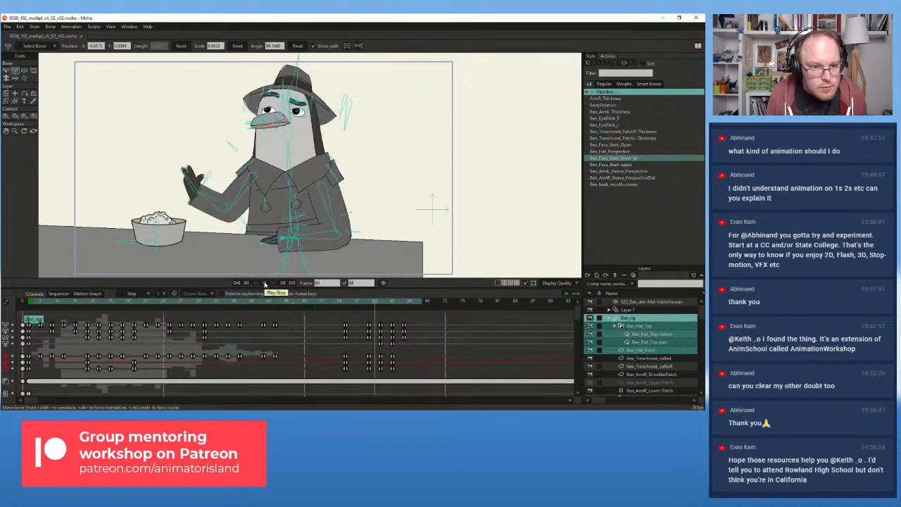
pyautogui.click(265, 283)
# - Set the display quality to Preview and play the full shot twice to review the animation
pyautogui.click(549, 283)
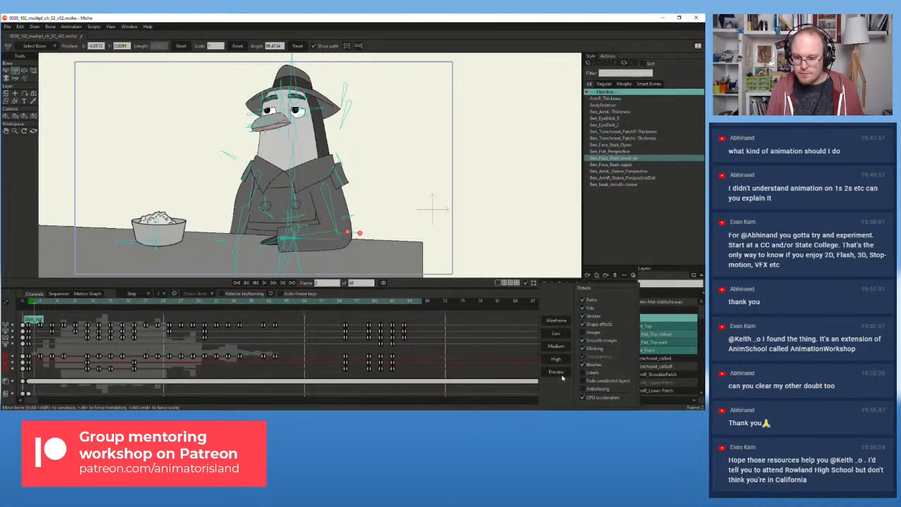
pyautogui.click(556, 371)
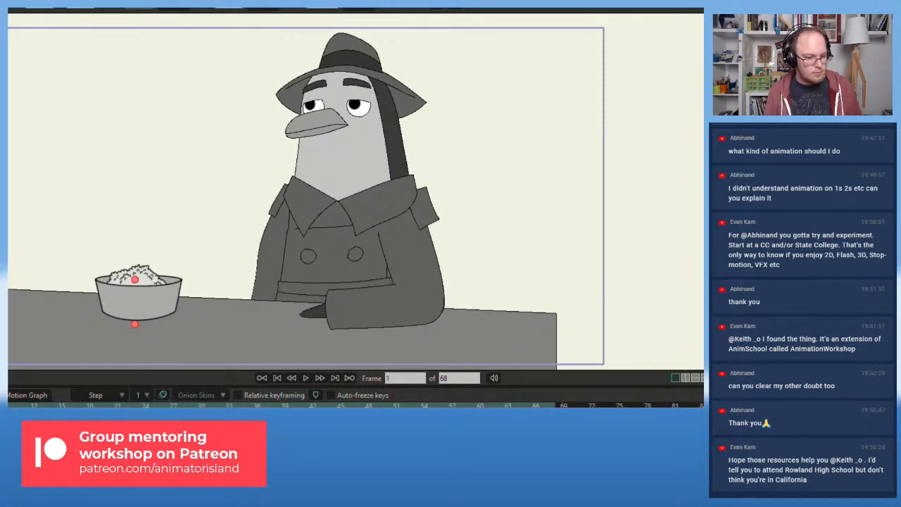
pyautogui.click(304, 376)
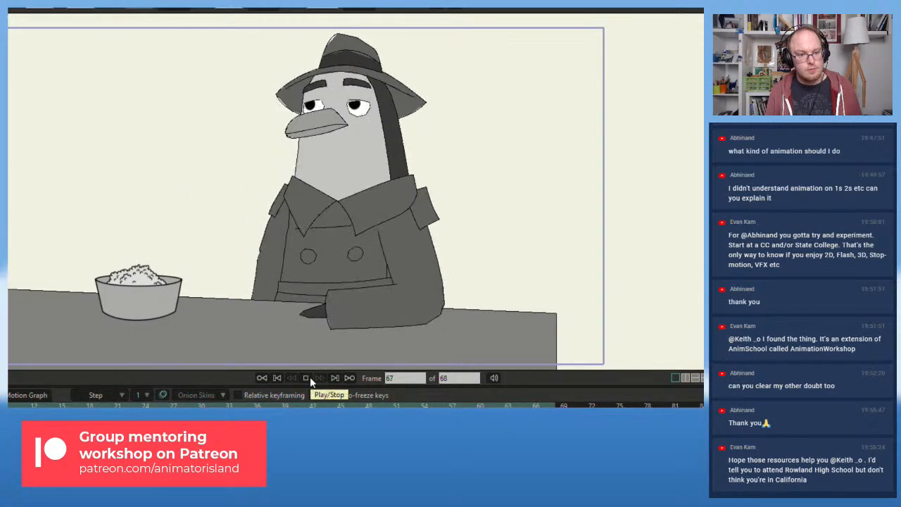
pyautogui.click(305, 378)
pyautogui.click(69, 403)
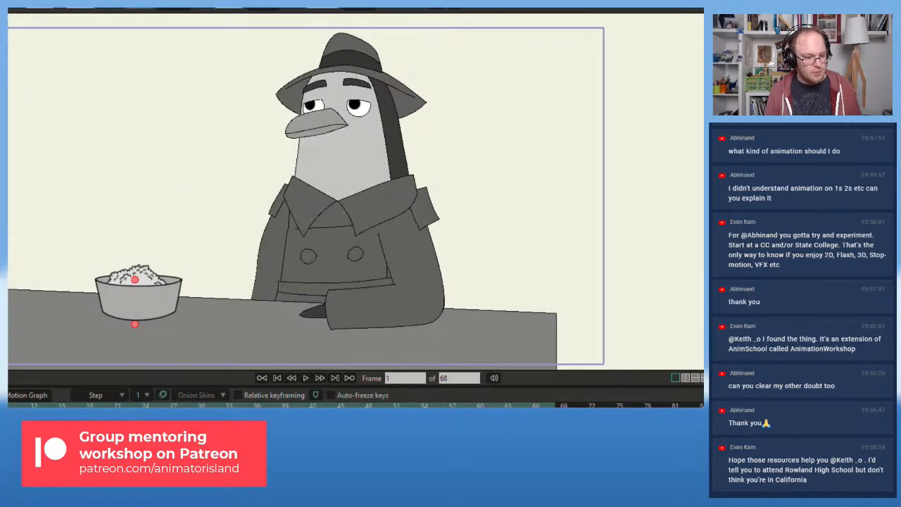
pyautogui.click(311, 379)
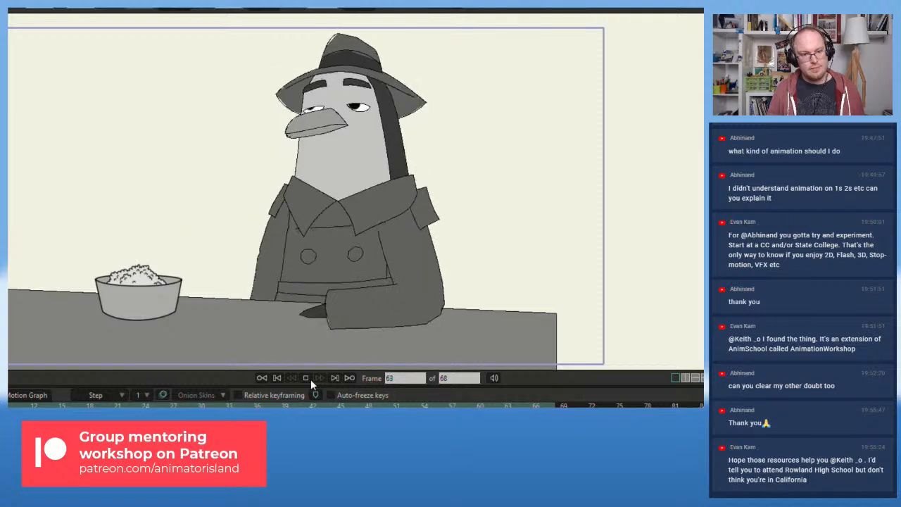
pyautogui.click(311, 379)
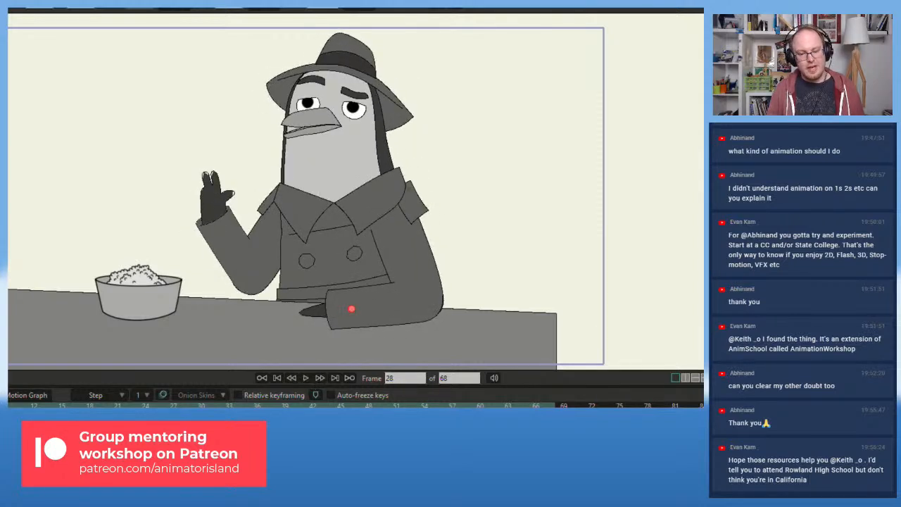
# - Examine the end of the shot frame by frame, comparing the head turn, lowering arm and blink around frames 55 to 63
pyautogui.press('Right')
pyautogui.press('Right')
pyautogui.press('Right')
pyautogui.press('Right')
pyautogui.press('Right')
pyautogui.press('Right')
pyautogui.press('Right')
pyautogui.press('Right')
pyautogui.press('Right')
pyautogui.press('Right')
pyautogui.press('Right')
pyautogui.press('Right')
pyautogui.press('Right')
pyautogui.press('Right')
pyautogui.press('Right')
pyautogui.press('Right')
pyautogui.press('Right')
pyautogui.press('Right')
pyautogui.press('Right')
pyautogui.press('Right')
pyautogui.press('Left')
pyautogui.press('Left')
pyautogui.press('Left')
pyautogui.press('Left')
pyautogui.press('Left')
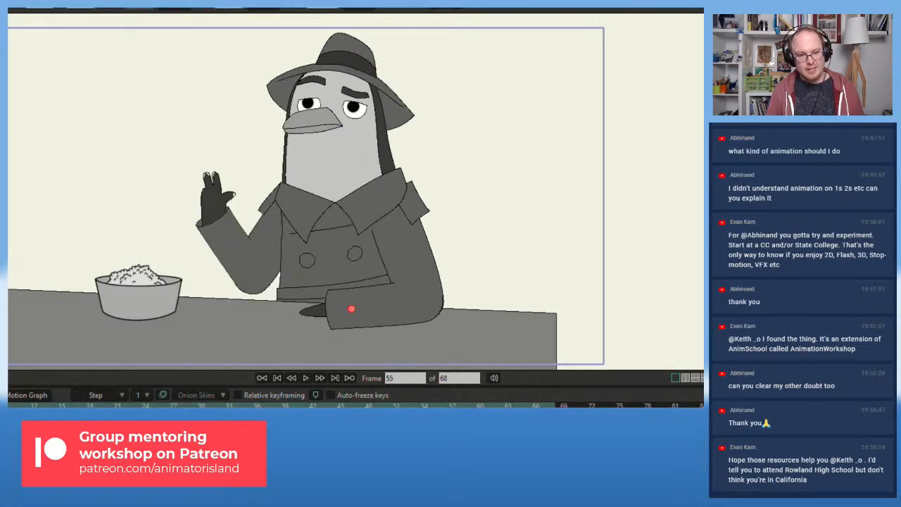
pyautogui.press('Right')
pyautogui.press('Right')
pyautogui.press('Right')
pyautogui.press('Right')
pyautogui.press('Left')
pyautogui.press('Left')
pyautogui.press('Left')
pyautogui.press('Left')
pyautogui.press('Right')
pyautogui.press('Right')
pyautogui.press('Right')
pyautogui.press('Right')
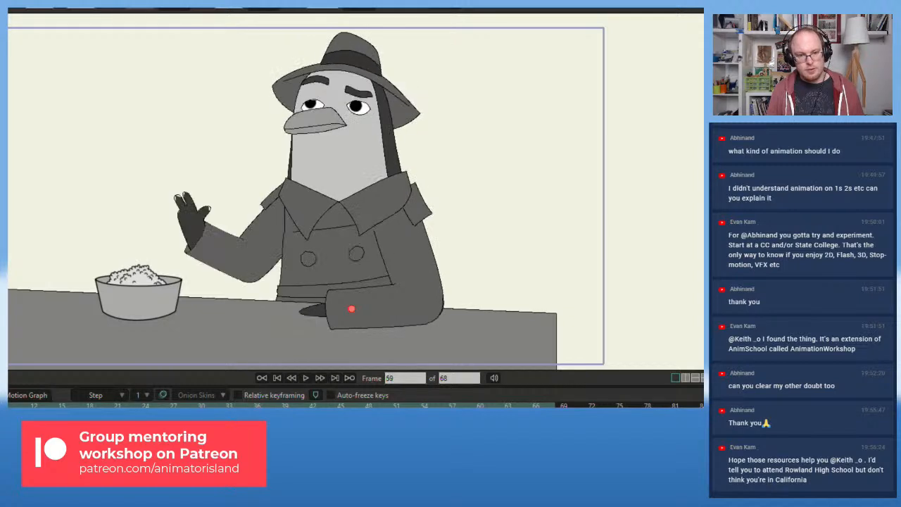
pyautogui.press('Right')
pyautogui.press('Right')
pyautogui.press('Right')
pyautogui.press('Left')
pyautogui.press('Left')
pyautogui.press('Left')
pyautogui.press('Left')
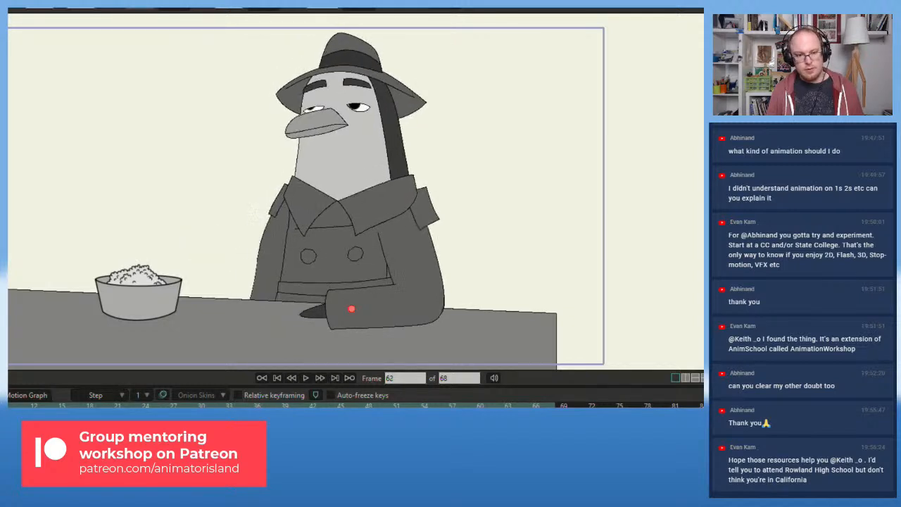
pyautogui.press('Left')
pyautogui.press('Left')
pyautogui.press('Left')
pyautogui.press('Right')
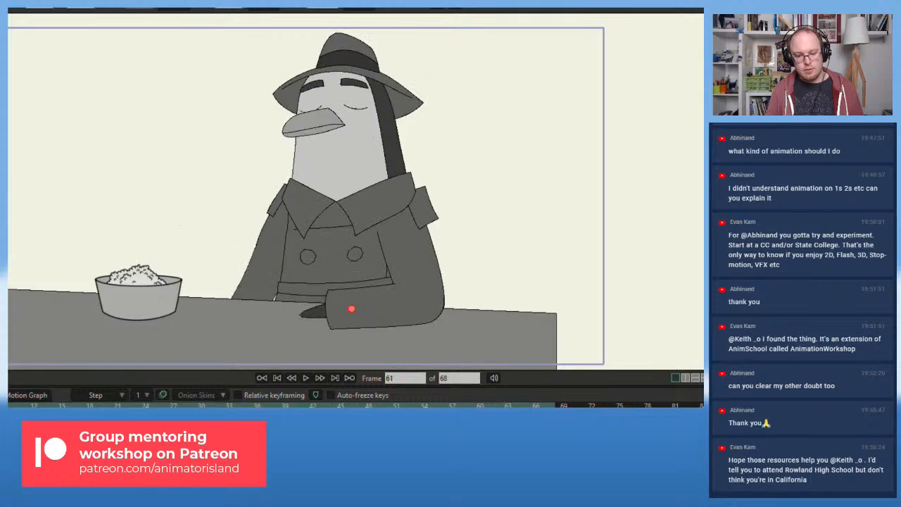
pyautogui.press('Left')
pyautogui.press('Right')
pyautogui.press('Right')
pyautogui.press('Right')
pyautogui.press('Left')
pyautogui.press('Left')
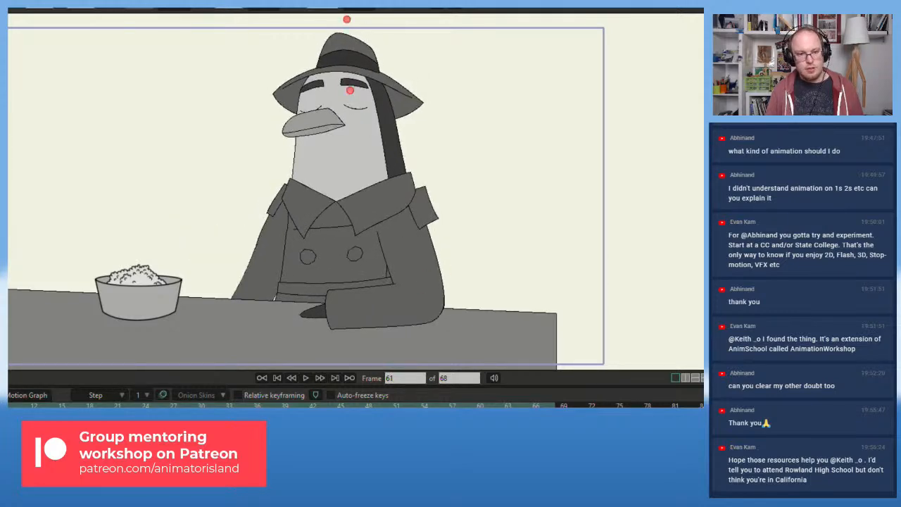
# - Lower the near eyebrow's main bone slightly at frame 61, keeping its tilt above the closed eye
pyautogui.scroll(5, 347, 42)
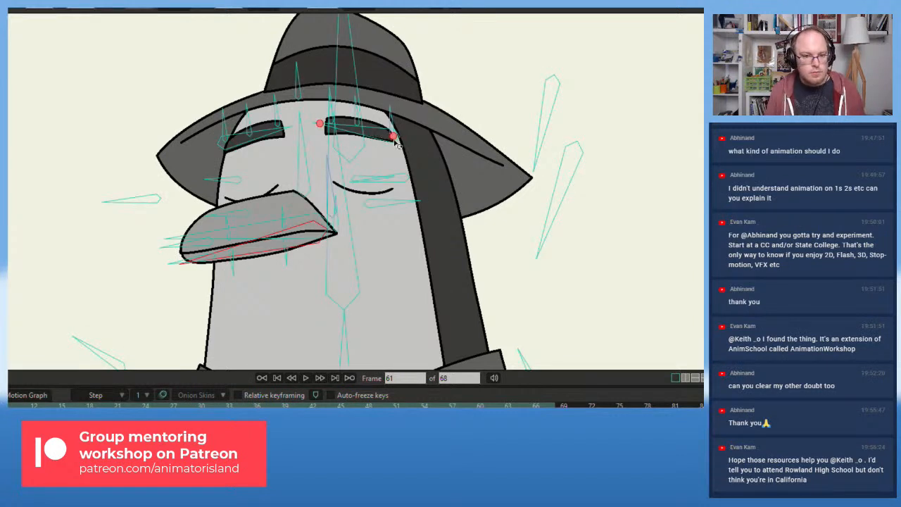
pyautogui.moveTo(394, 139); pyautogui.dragTo(396, 151)
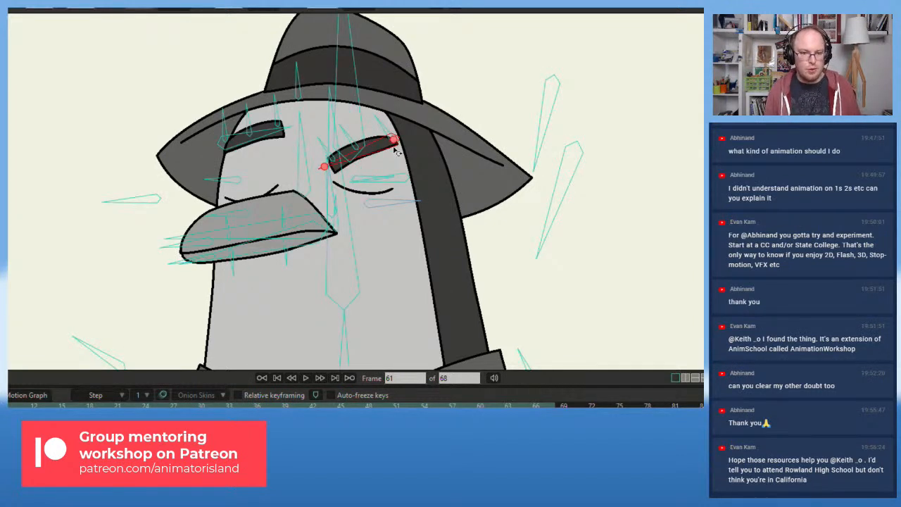
pyautogui.hotkey('ctrl', 'z')
pyautogui.scroll(1, 363, 128)
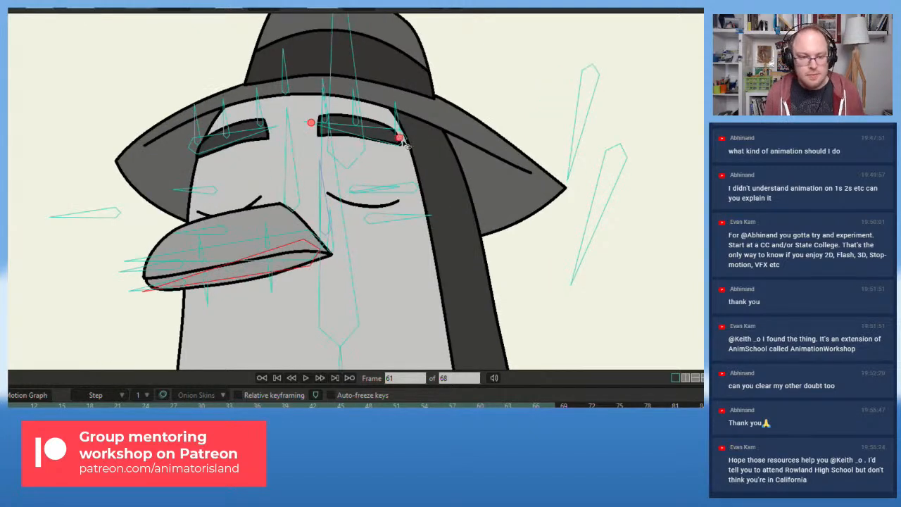
pyautogui.moveTo(400, 138); pyautogui.dragTo(371, 141)
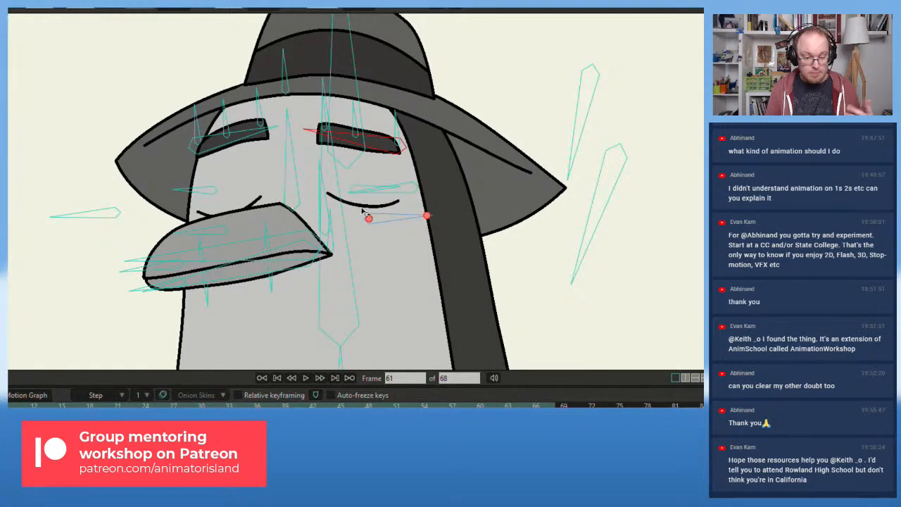
pyautogui.press('space')
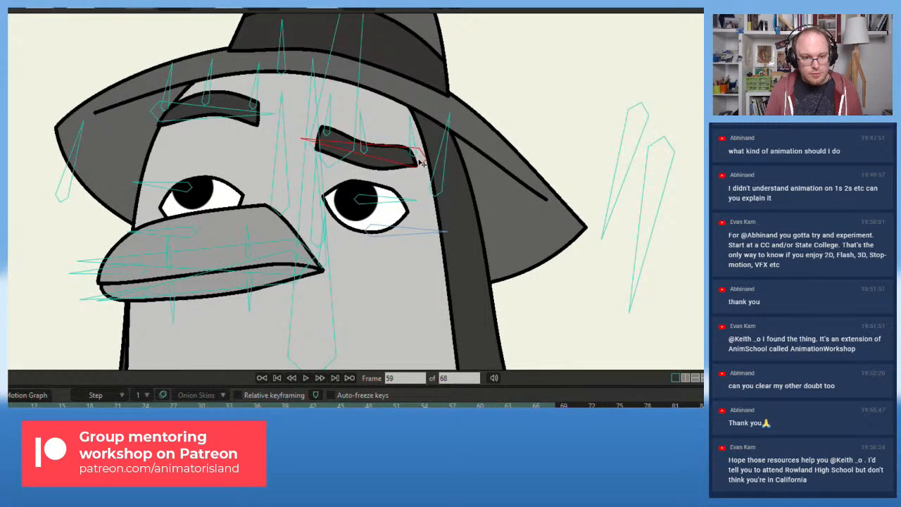
# - Select the near eyebrow's middle bone and compare the brow poses frame by frame between frames 58 and 65
pyautogui.click(365, 154)
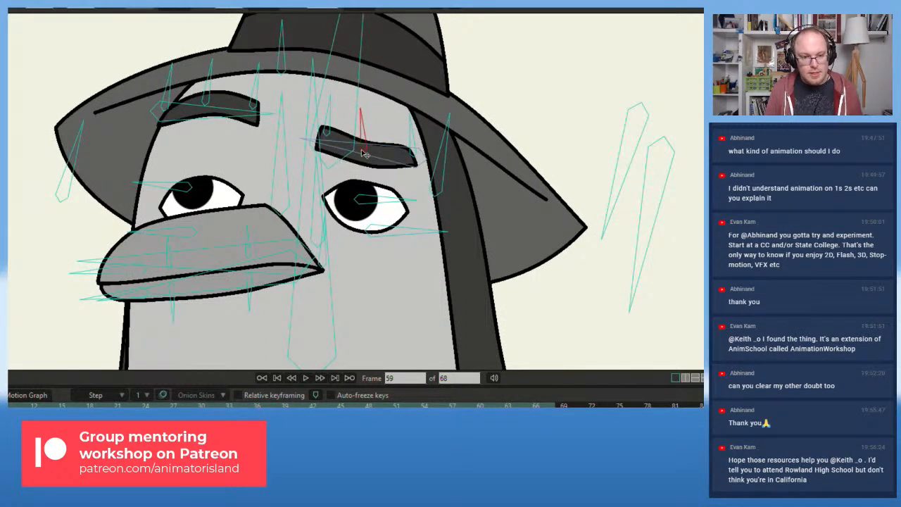
pyautogui.press('Right')
pyautogui.press('Right')
pyautogui.press('Right')
pyautogui.press('Right')
pyautogui.press('Right')
pyautogui.press('Right')
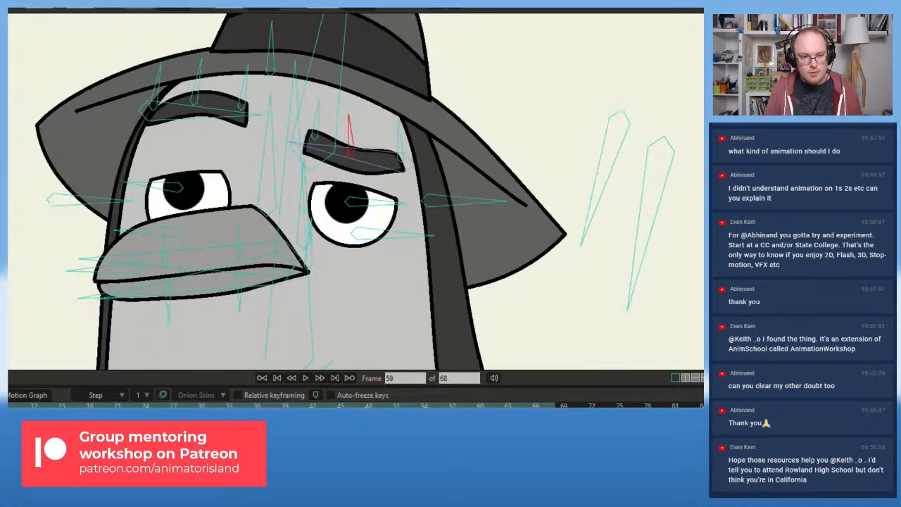
pyautogui.press('Left')
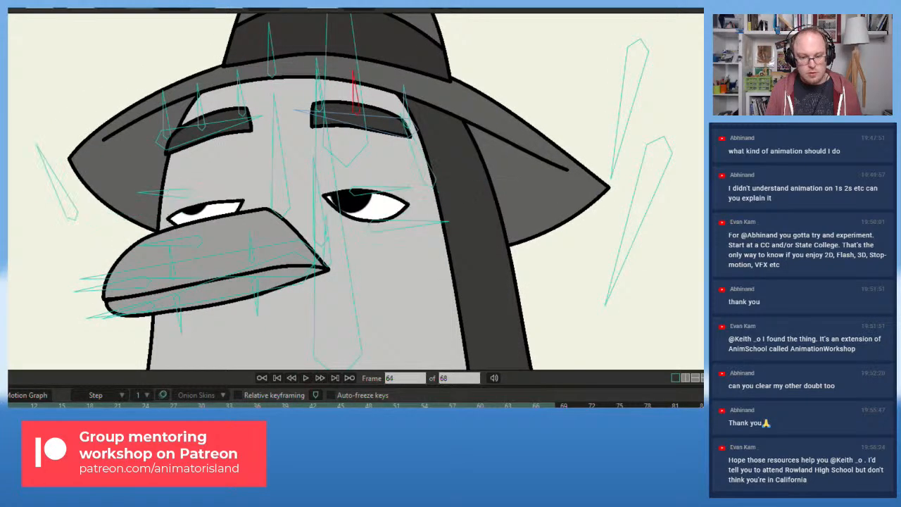
pyautogui.press('Left')
pyautogui.press('Left')
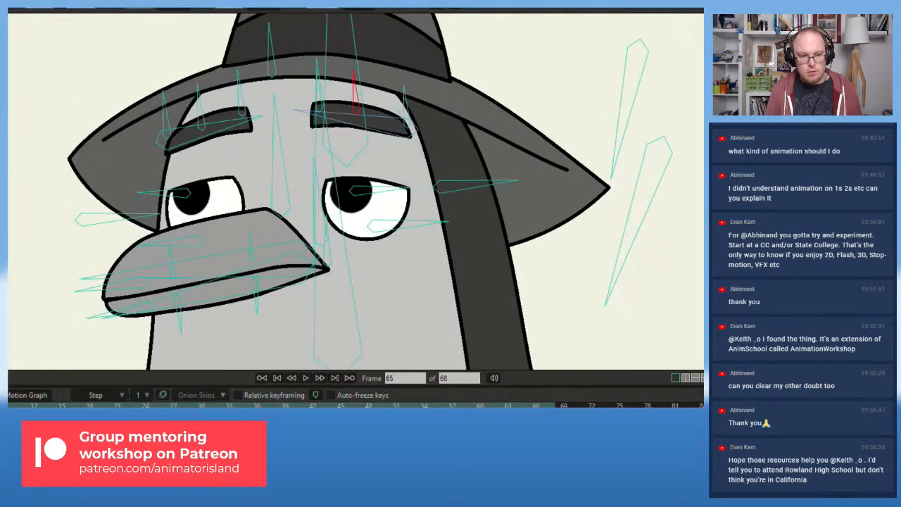
pyautogui.press('Left')
pyautogui.press('Left')
pyautogui.press('Left')
pyautogui.press('Left')
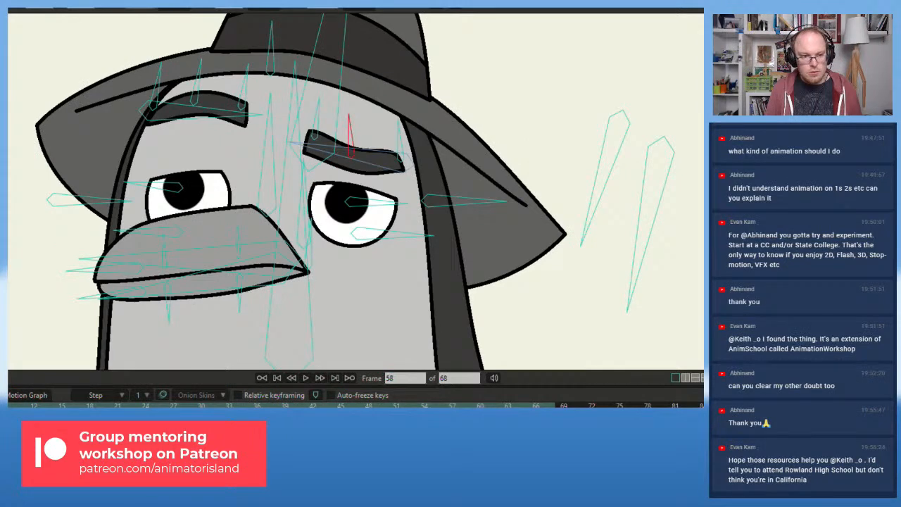
pyautogui.press('Right')
pyautogui.press('Right')
pyautogui.press('Right')
pyautogui.press('Left')
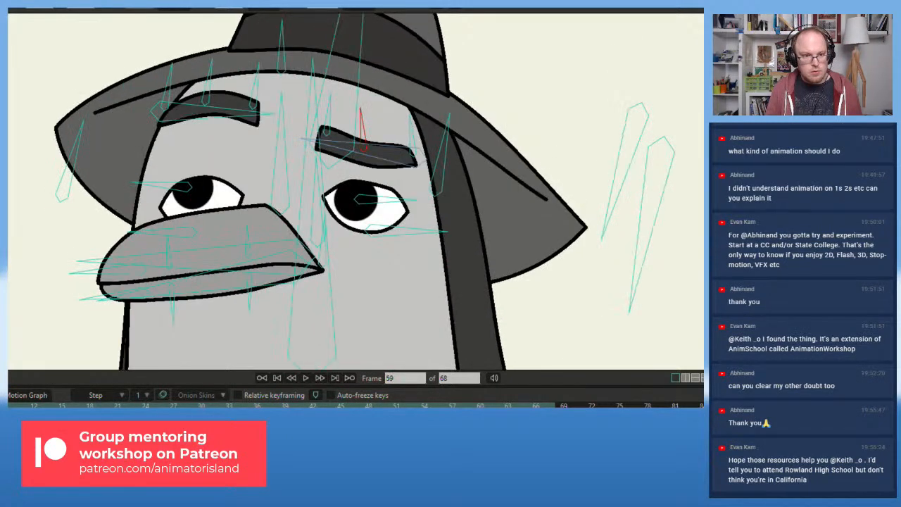
pyautogui.press('Right')
pyautogui.press('Left')
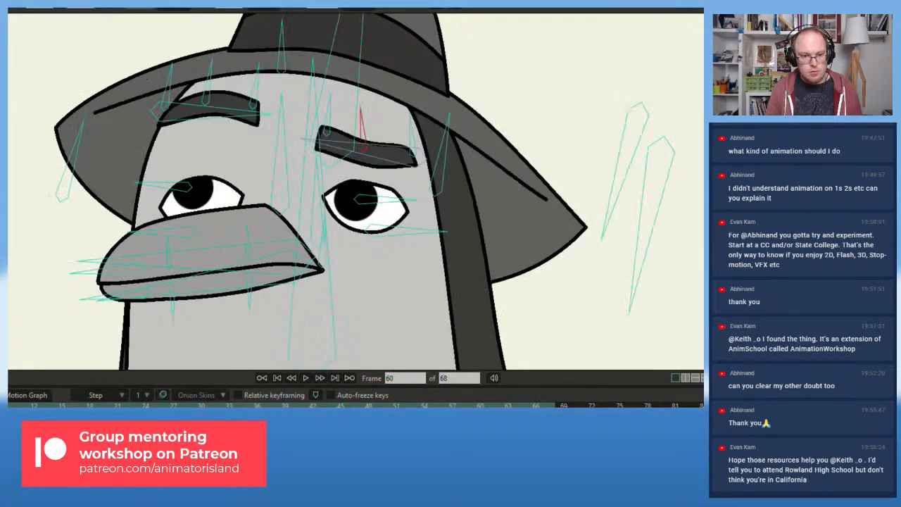
# - Try to lower the far eyebrow's main bone slightly at frame 60, and undo the move
pyautogui.click(162, 117)
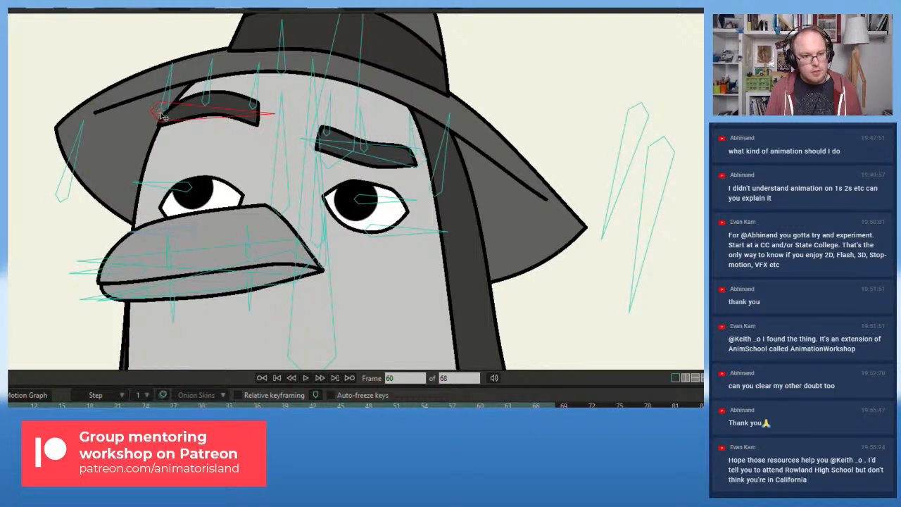
pyautogui.moveTo(161, 115); pyautogui.dragTo(161, 121)
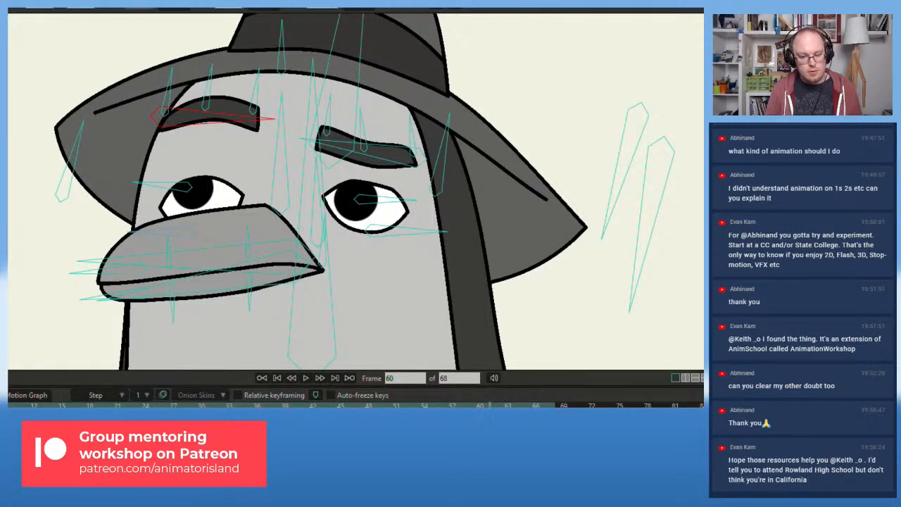
pyautogui.hotkey('ctrl', 'z')
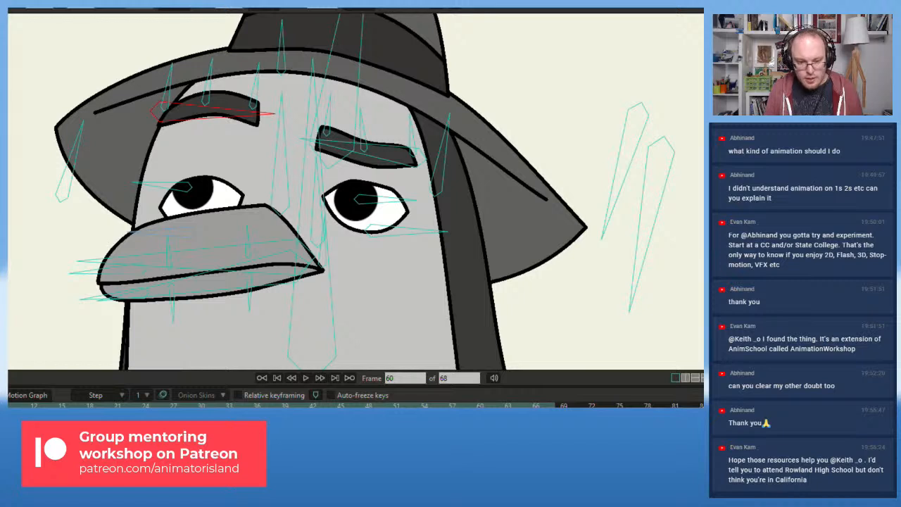
# - Select the far eyebrow's main bone and check the brow poses from frame 60 back to frame 51
pyautogui.click(364, 145)
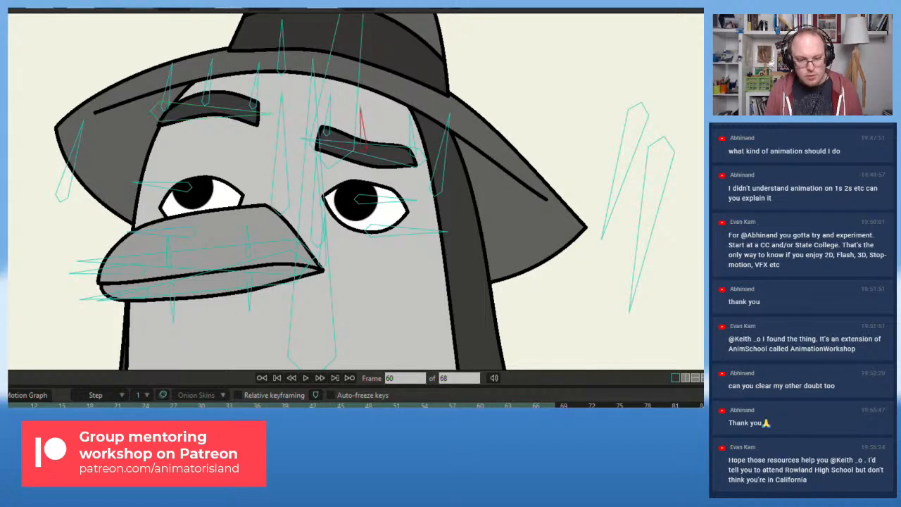
pyautogui.click(161, 115)
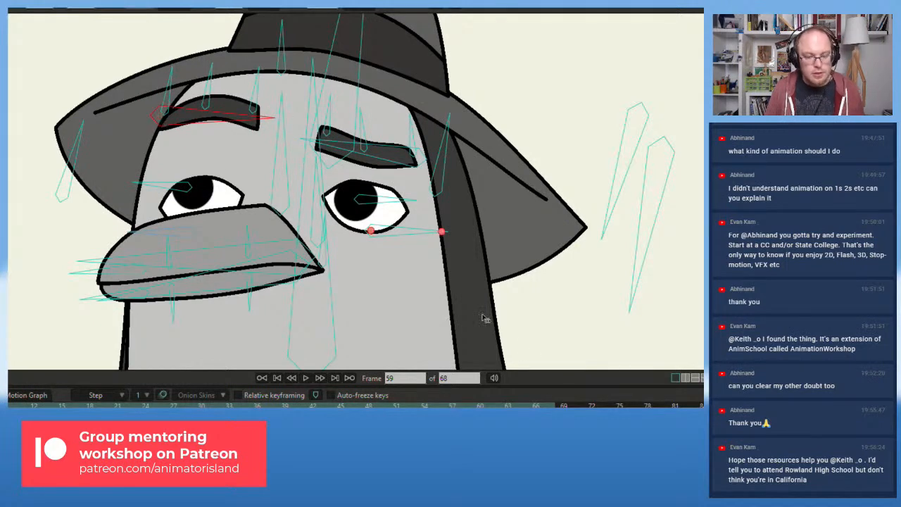
pyautogui.moveTo(471, 406); pyautogui.dragTo(397, 406)
# - Play the shot from frame 1 with the whole bird and bowl in view to review the full animation
pyautogui.scroll(-4, 283, 245)
pyautogui.moveTo(316, 294); pyautogui.dragTo(322, 240)
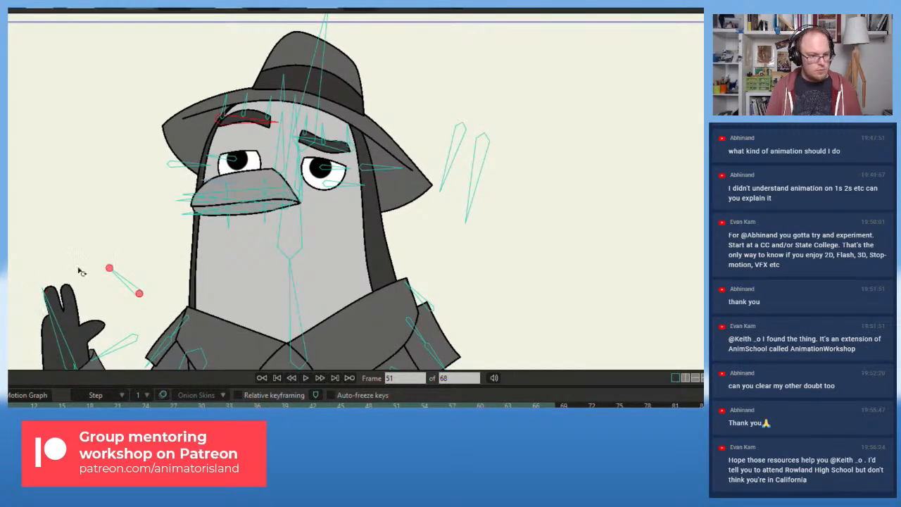
pyautogui.scroll(-5, 89, 261)
pyautogui.moveTo(113, 253); pyautogui.dragTo(228, 140)
pyautogui.scroll(3, 234, 117)
pyautogui.scroll(-3, 235, 118)
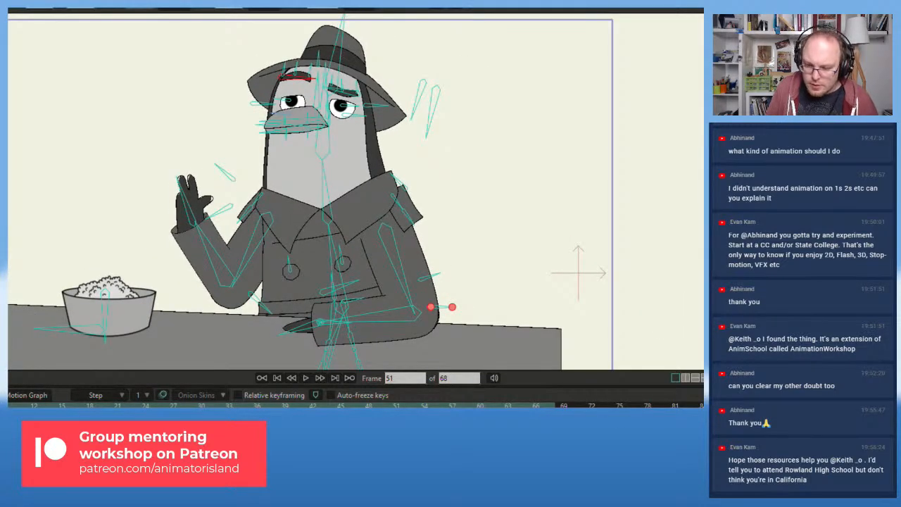
pyautogui.press('space')
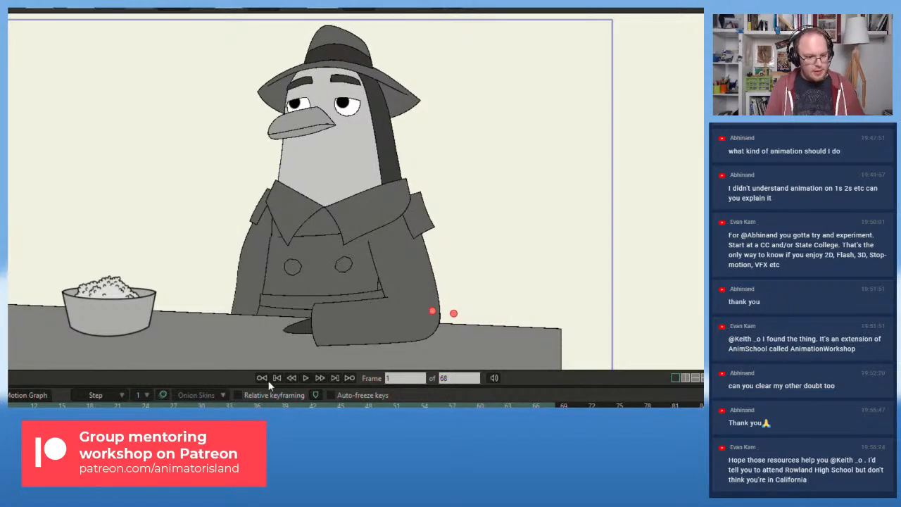
pyautogui.click(306, 378)
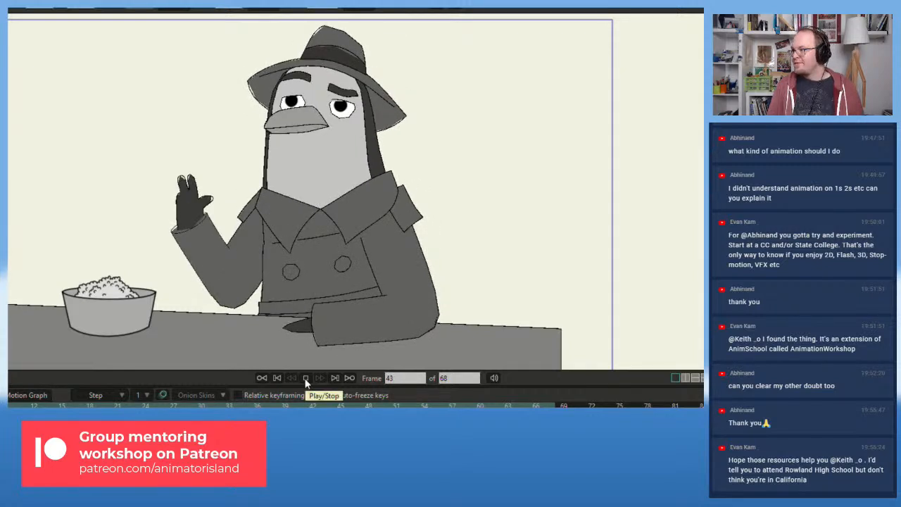
pyautogui.click(305, 378)
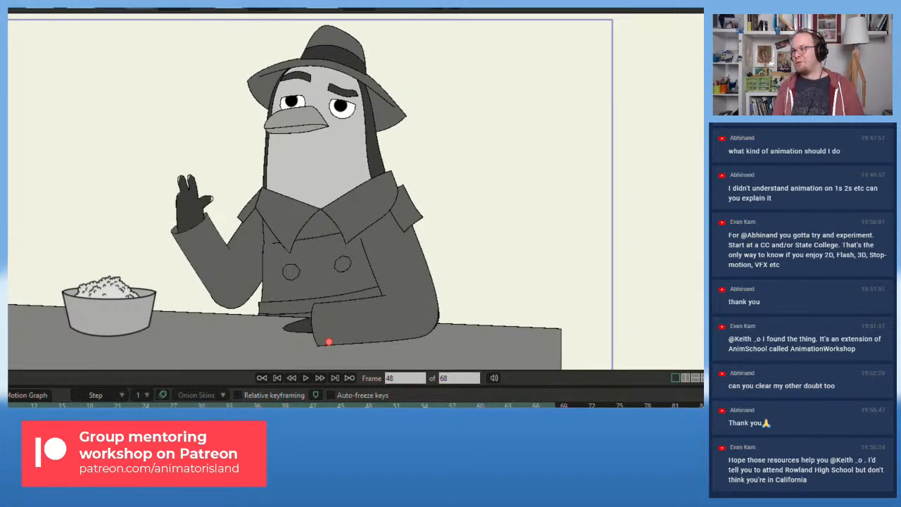